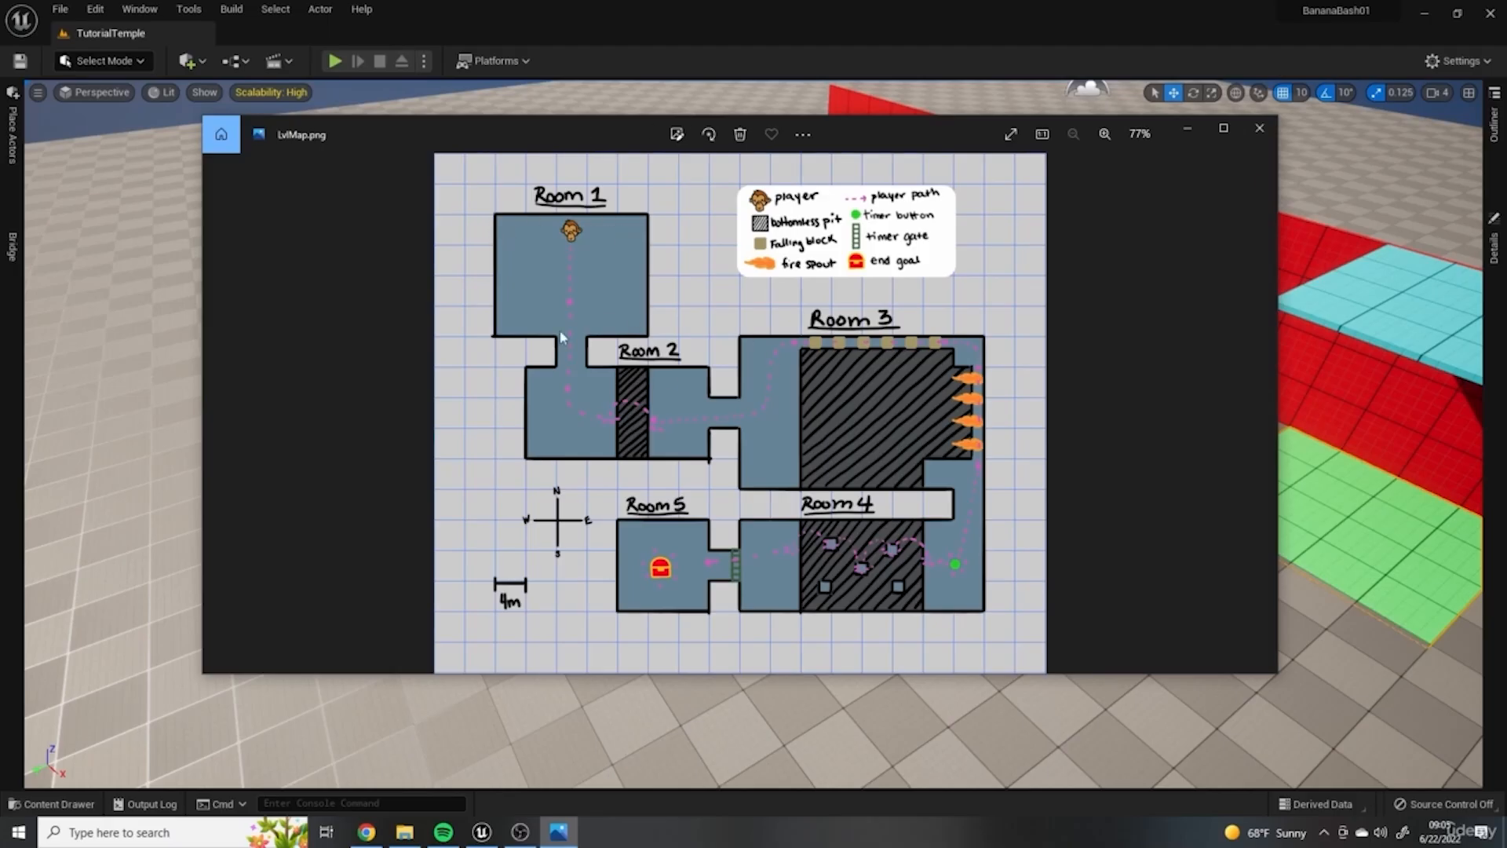
Step: Examine the room layout, legend and 4 m scale in LvlMap.png, and minimize the map
left_click_drag(987, 193, 1039, 241)
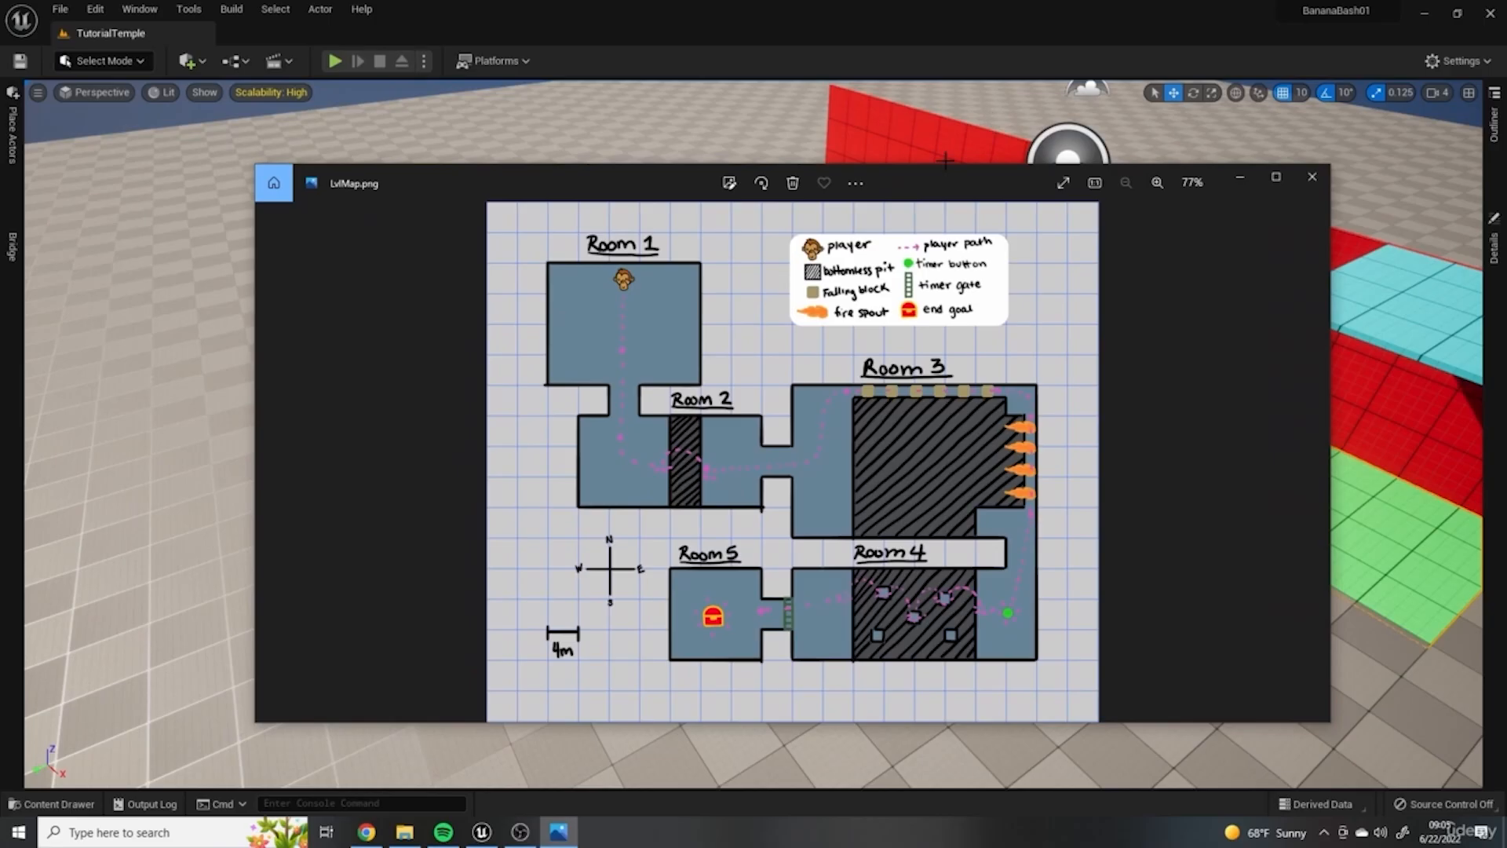
left_click_drag(958, 185, 761, 336)
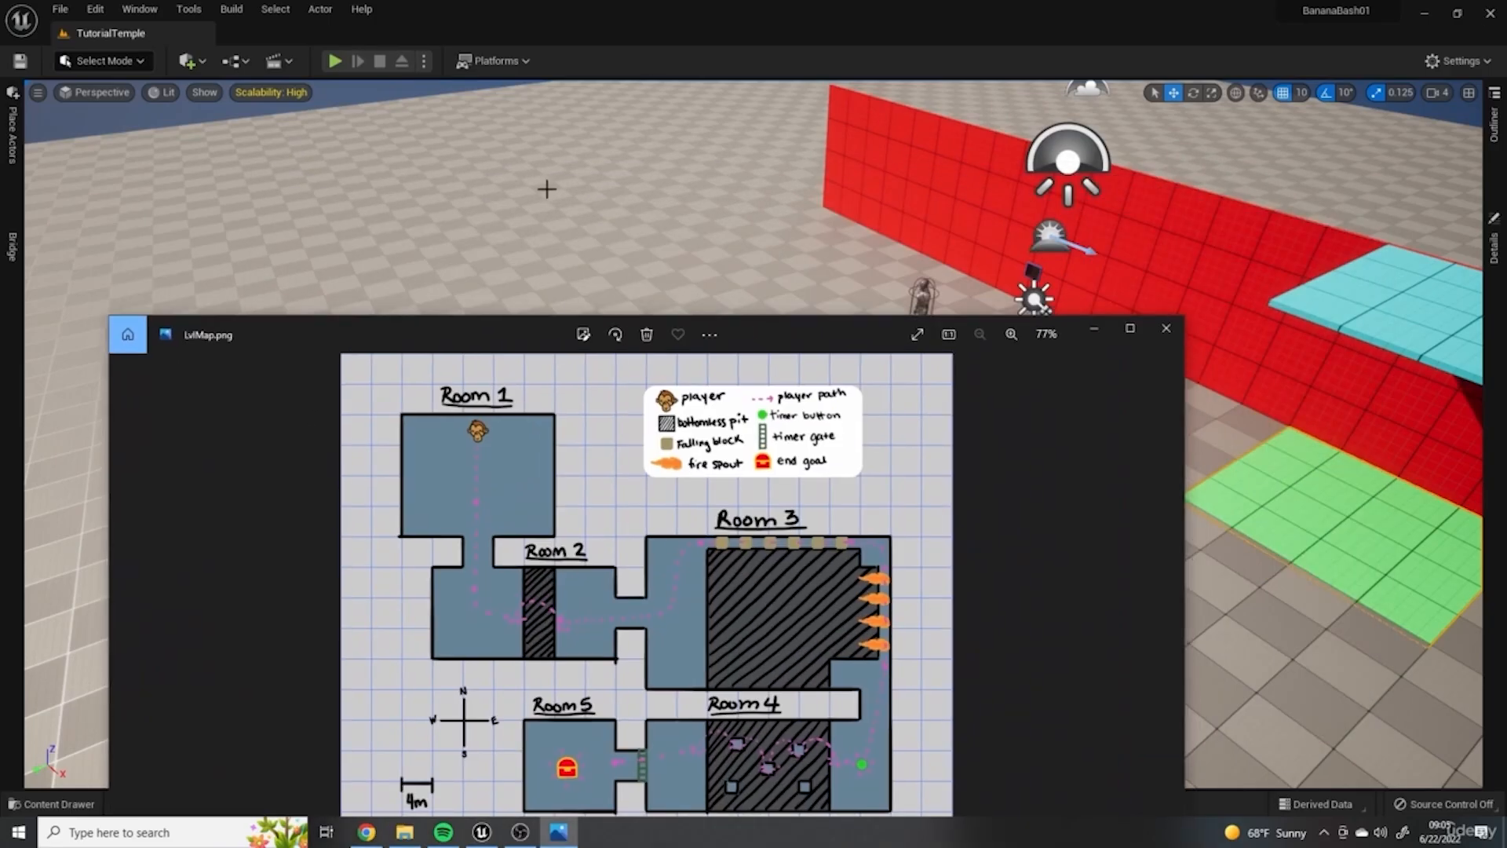
left_click_drag(812, 336, 956, 167)
left_click(1243, 170)
Step: Delete the large checkered floor plane beneath the level and select the west end section of the long red wall
right_click_drag(505, 292, 479, 322)
right_click_drag(870, 556, 934, 573)
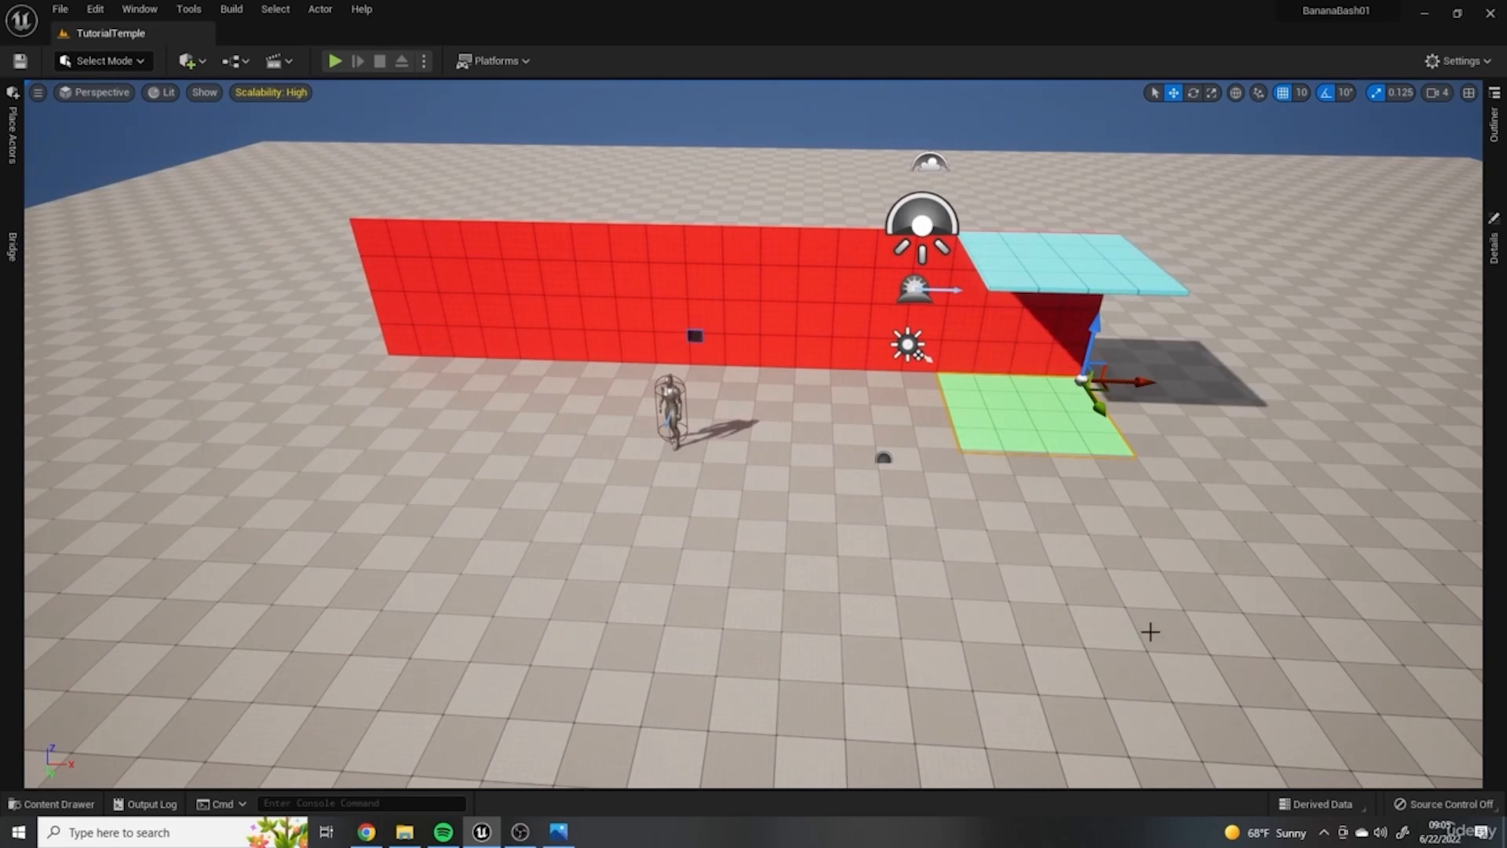
left_click(372, 455)
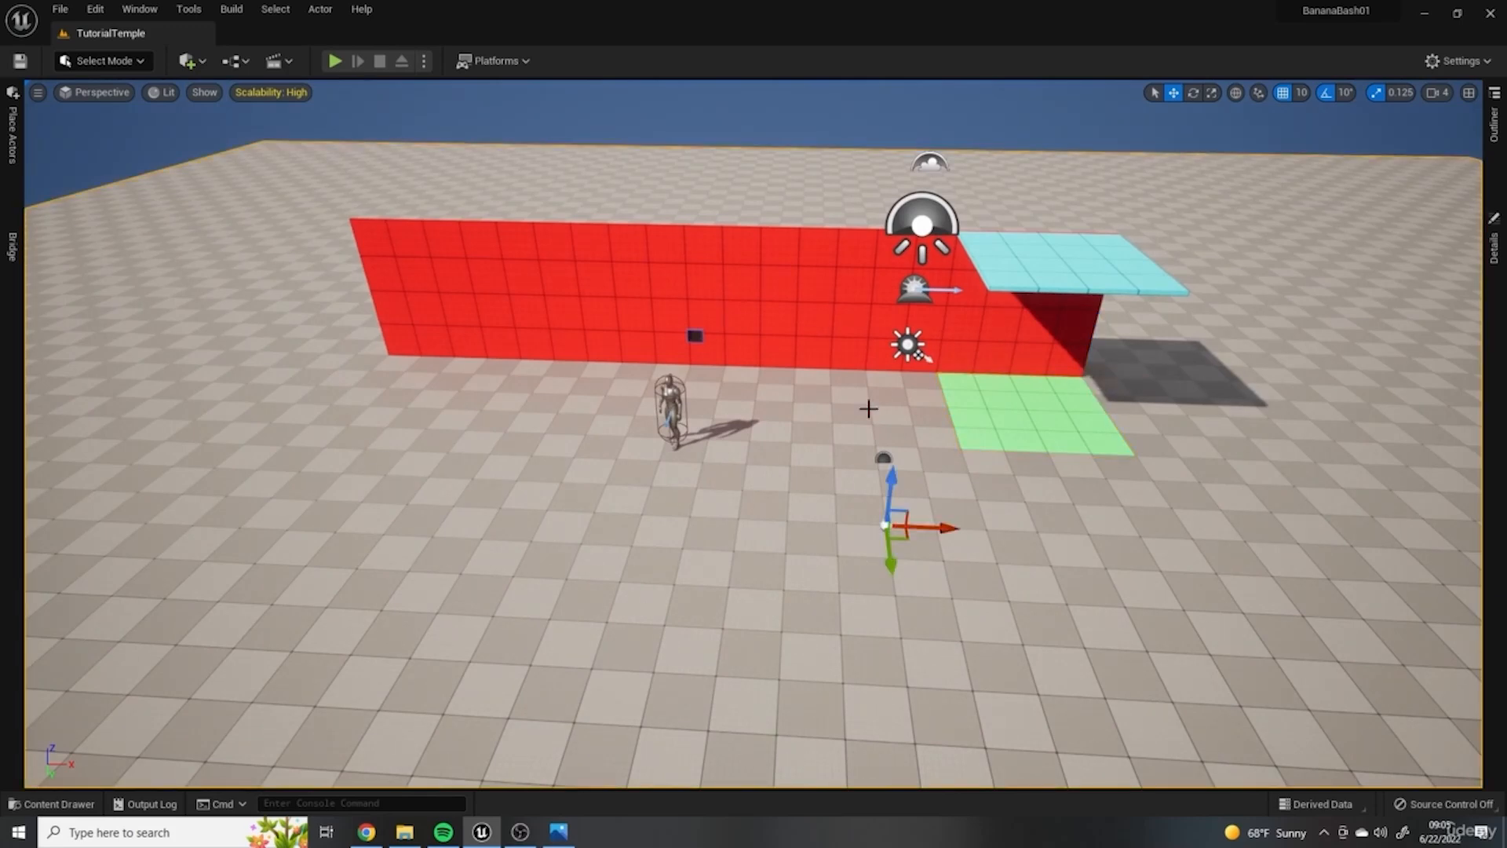
right_click_drag(1115, 472, 1150, 490)
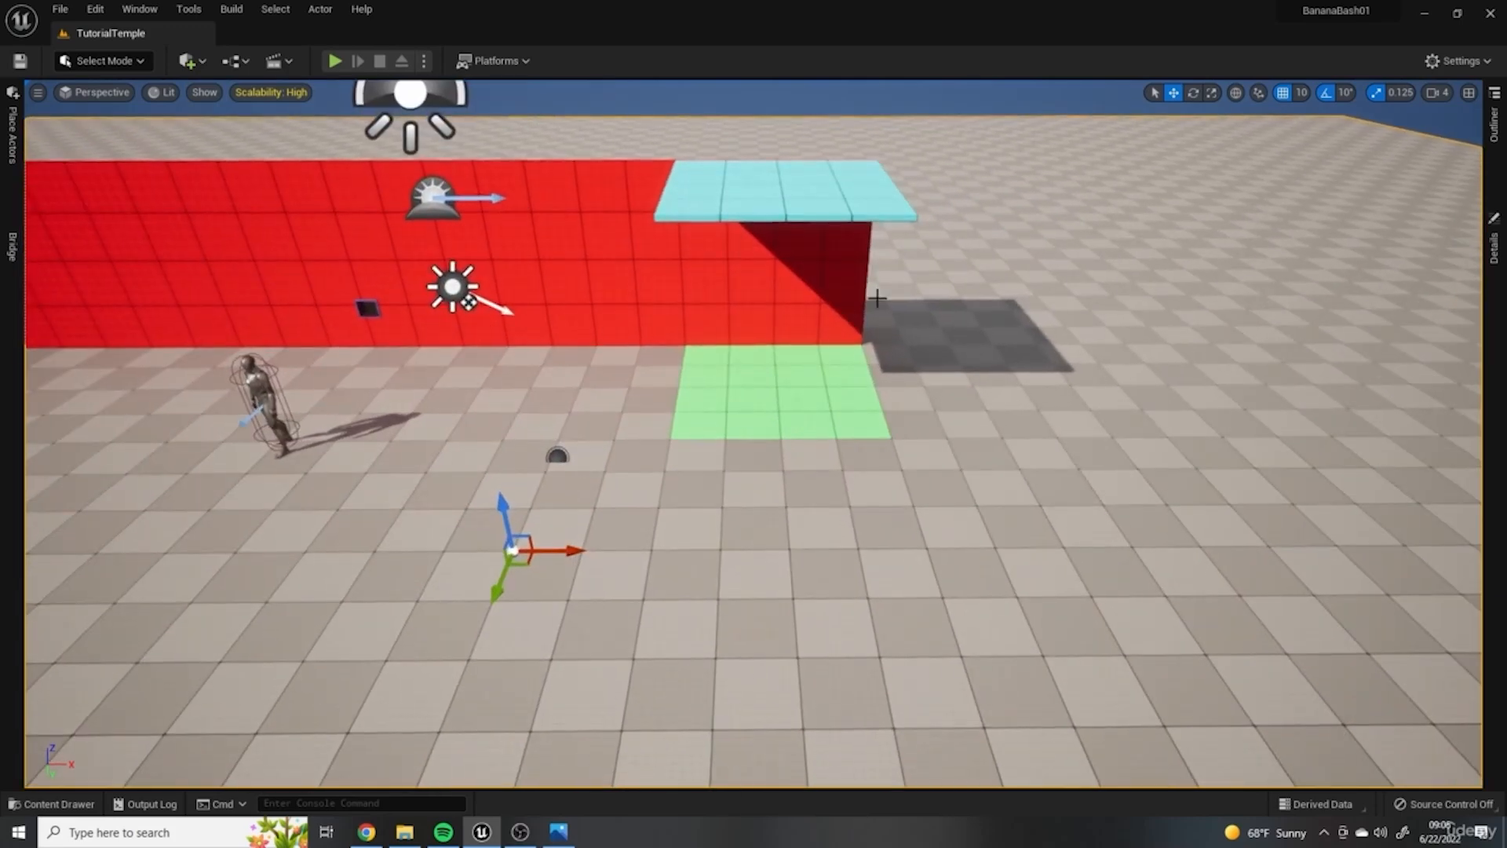
right_click_drag(860, 403, 753, 400)
left_click(565, 347)
left_click(633, 452)
mouse_move(829, 450)
right_mouse_down()
mouse_move(872, 471)
mouse_move(828, 450)
right_mouse_up()
right_click_drag(1018, 541, 902, 407)
Step: Check Room 1 in LvlMap.png and duplicate the west end wall section, rotating the copy perpendicular to the long wall
left_click(558, 832)
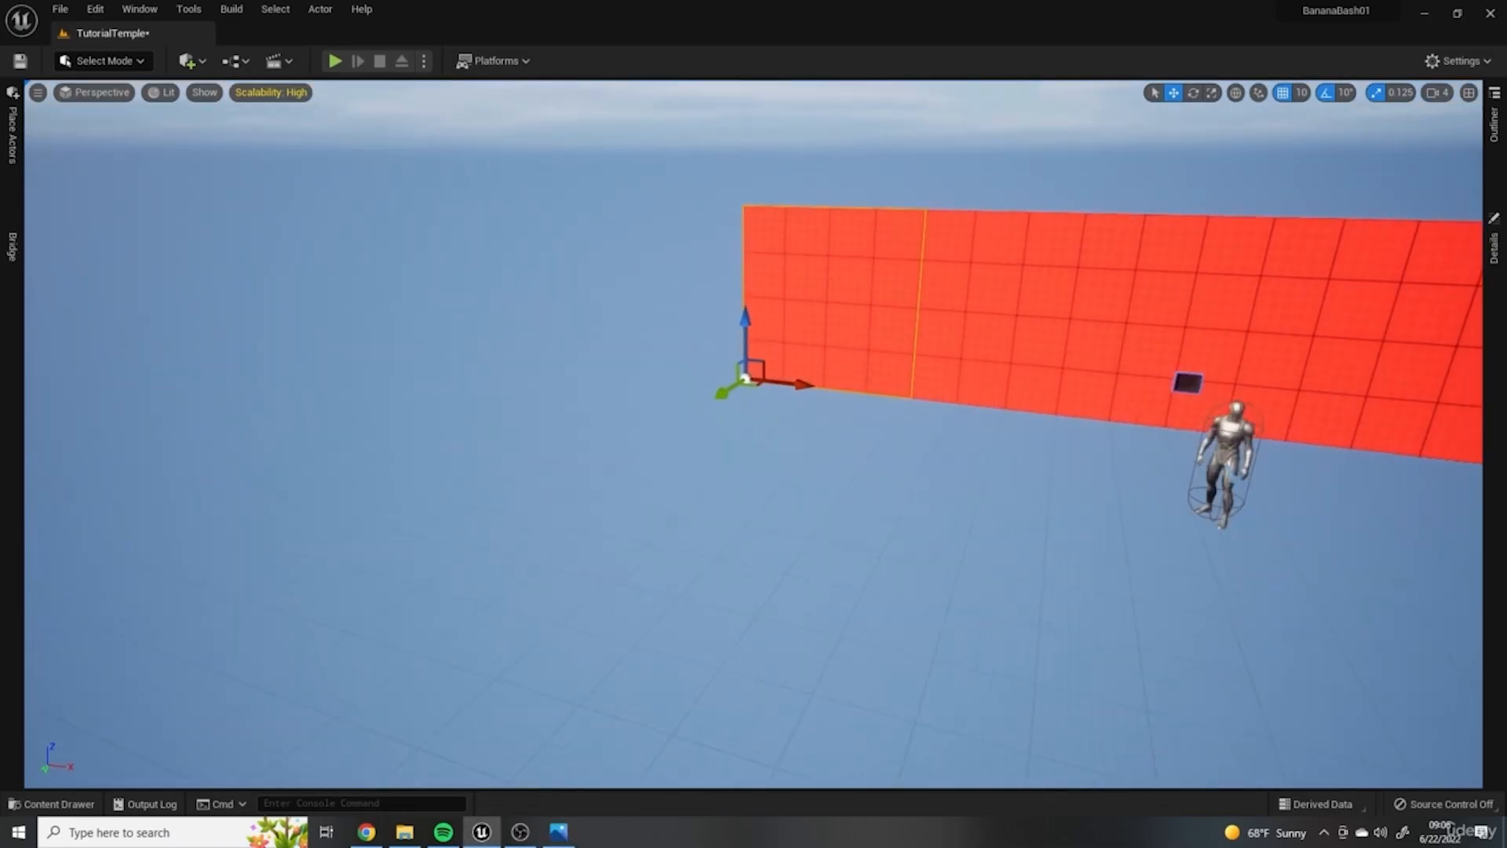
right_click_drag(860, 211, 836, 210)
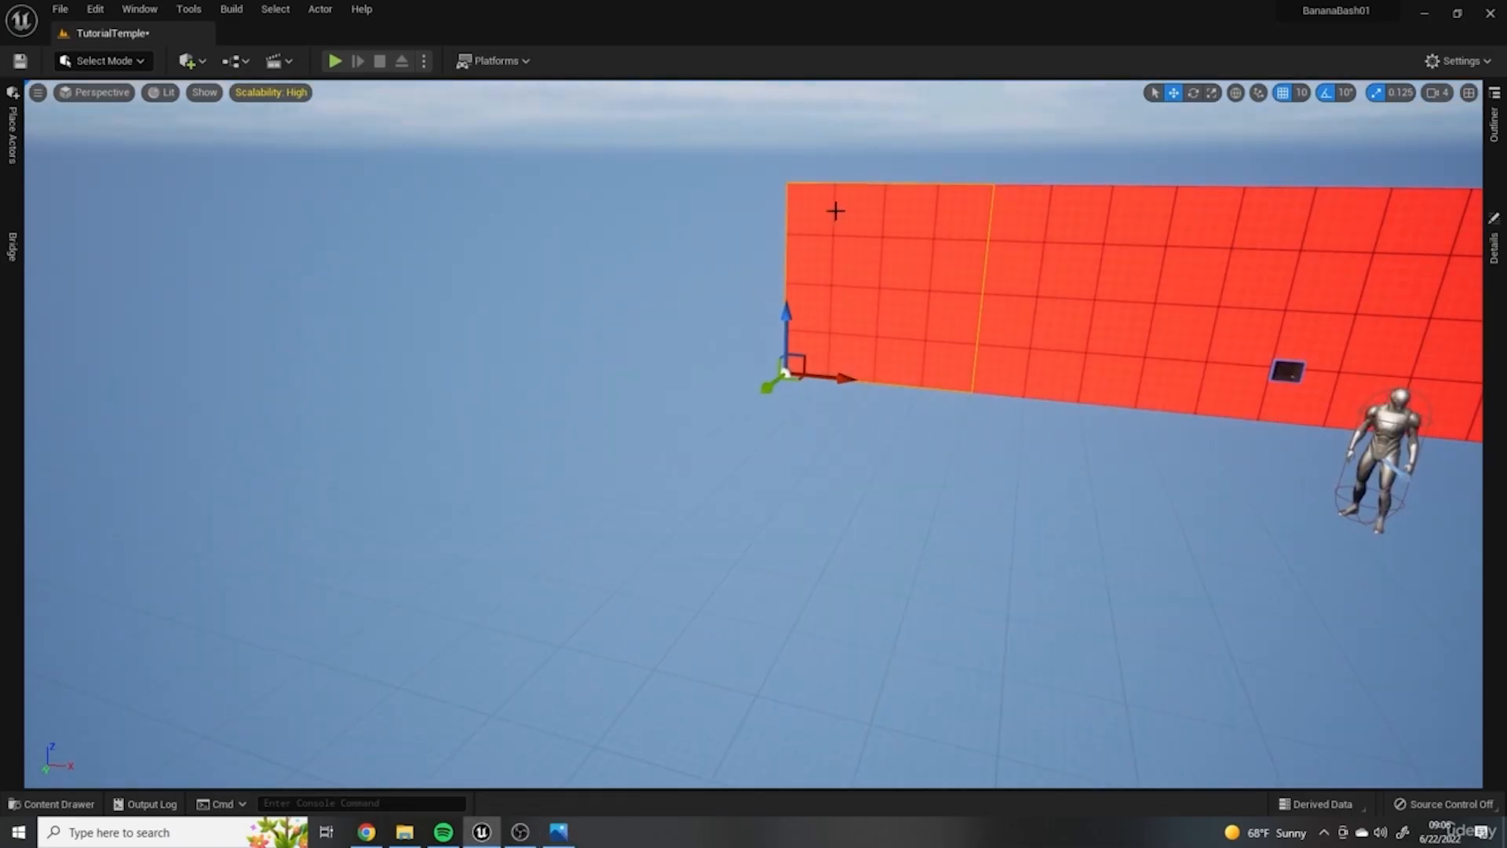
left_click(564, 836)
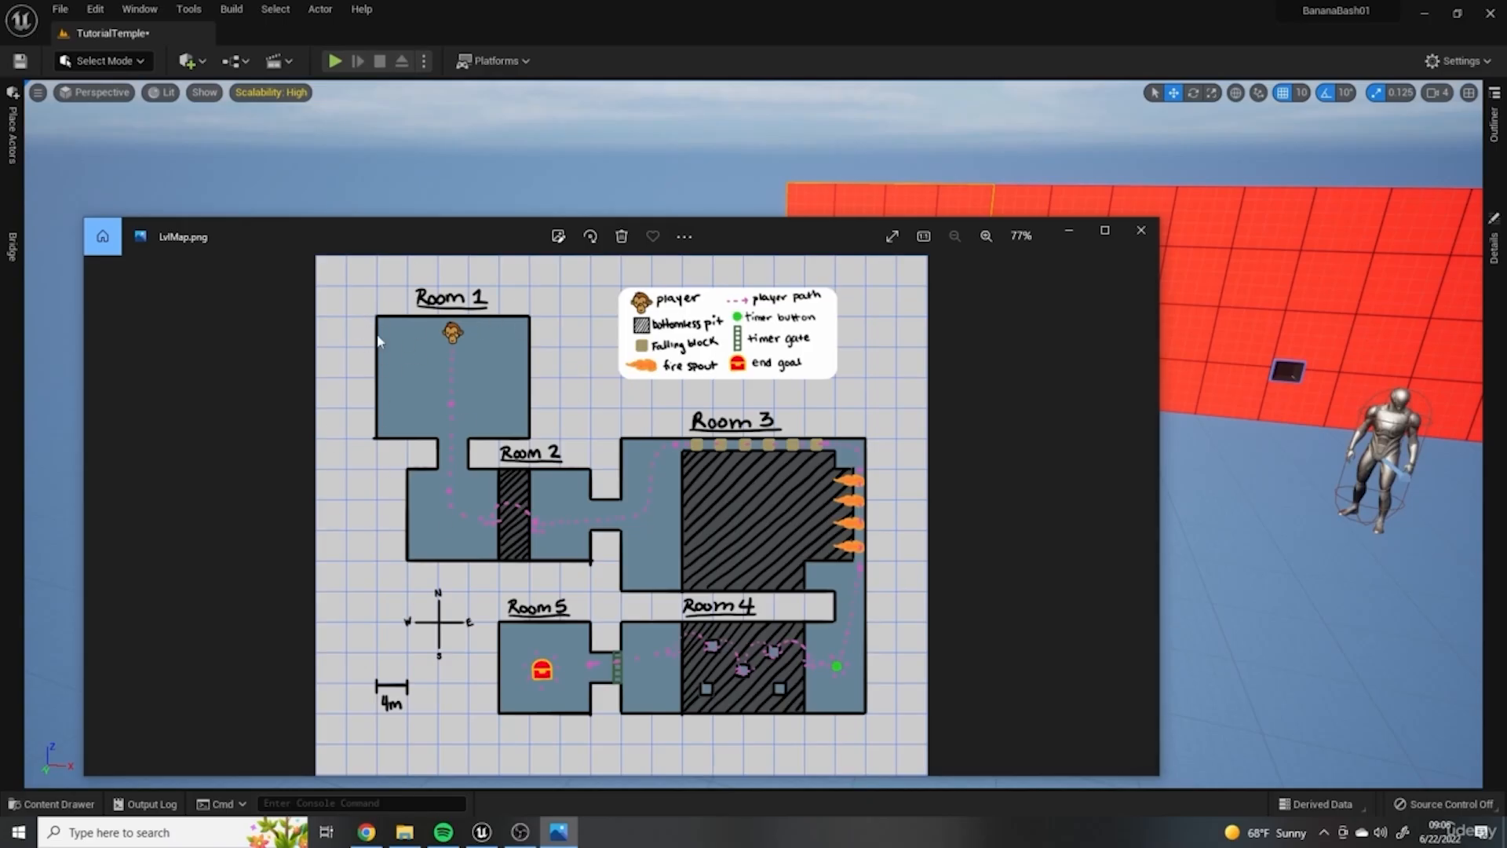
left_click(1066, 241)
right_click_drag(757, 252, 976, 191)
key("e")
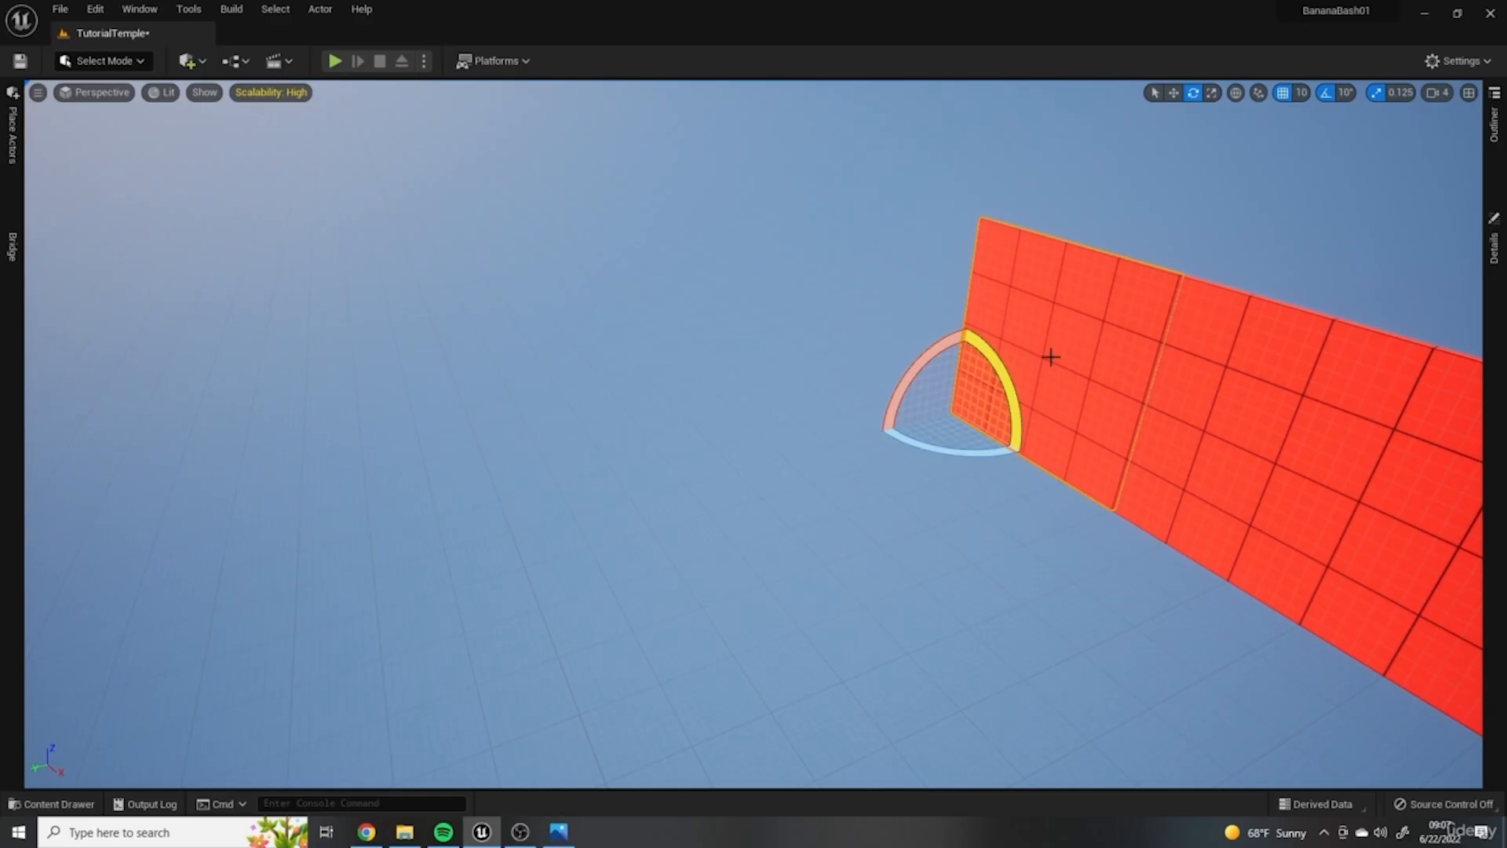
left_click_drag(986, 464, 850, 425)
right_click_drag(734, 265, 773, 278)
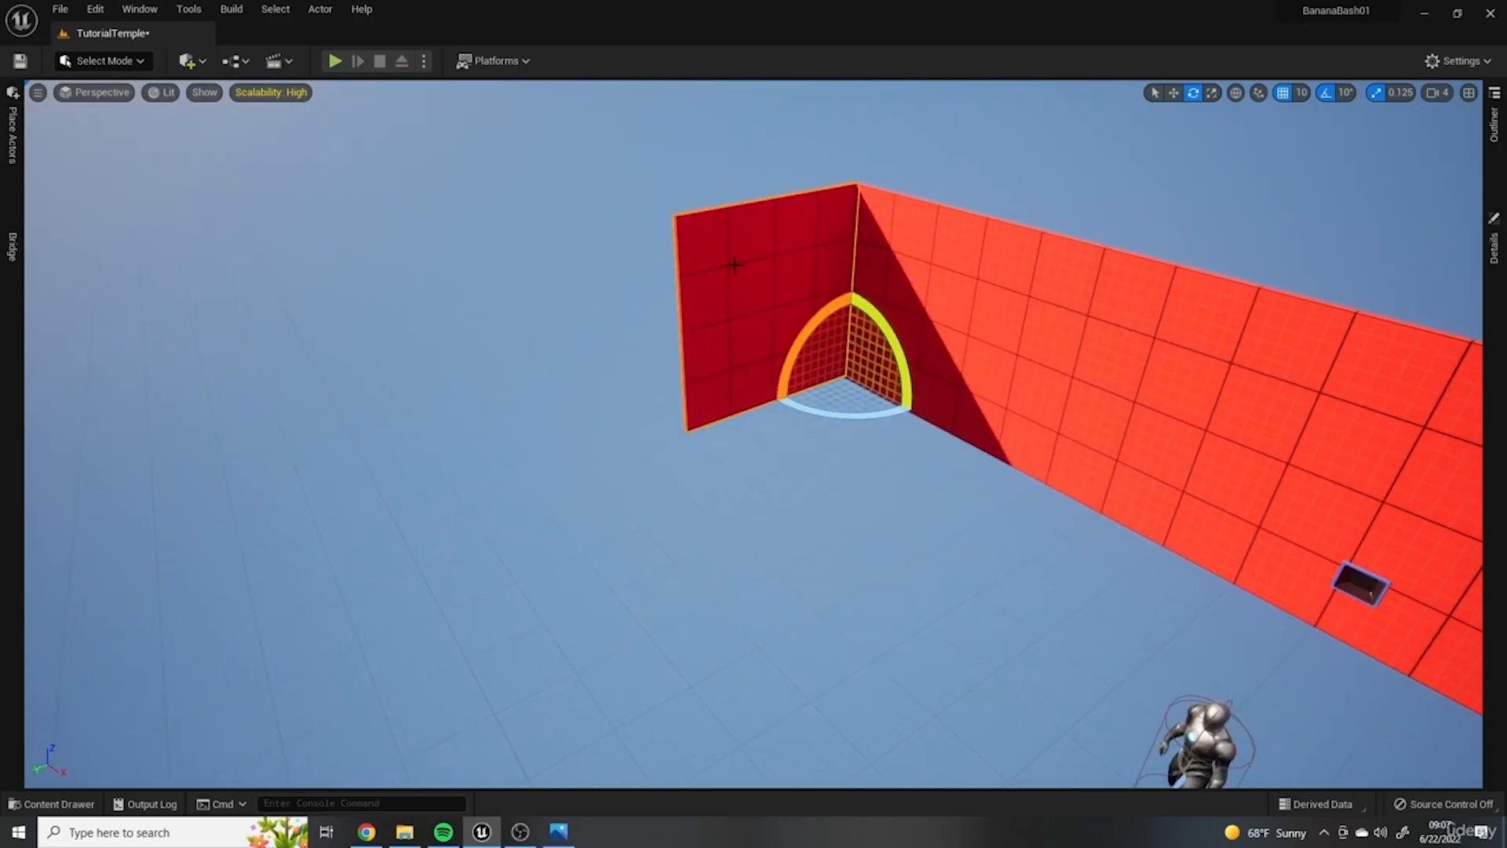
Step: Try the Move, Rotate and Select modes on the corner walls and reselect the perpendicular wall section
left_click(1174, 93)
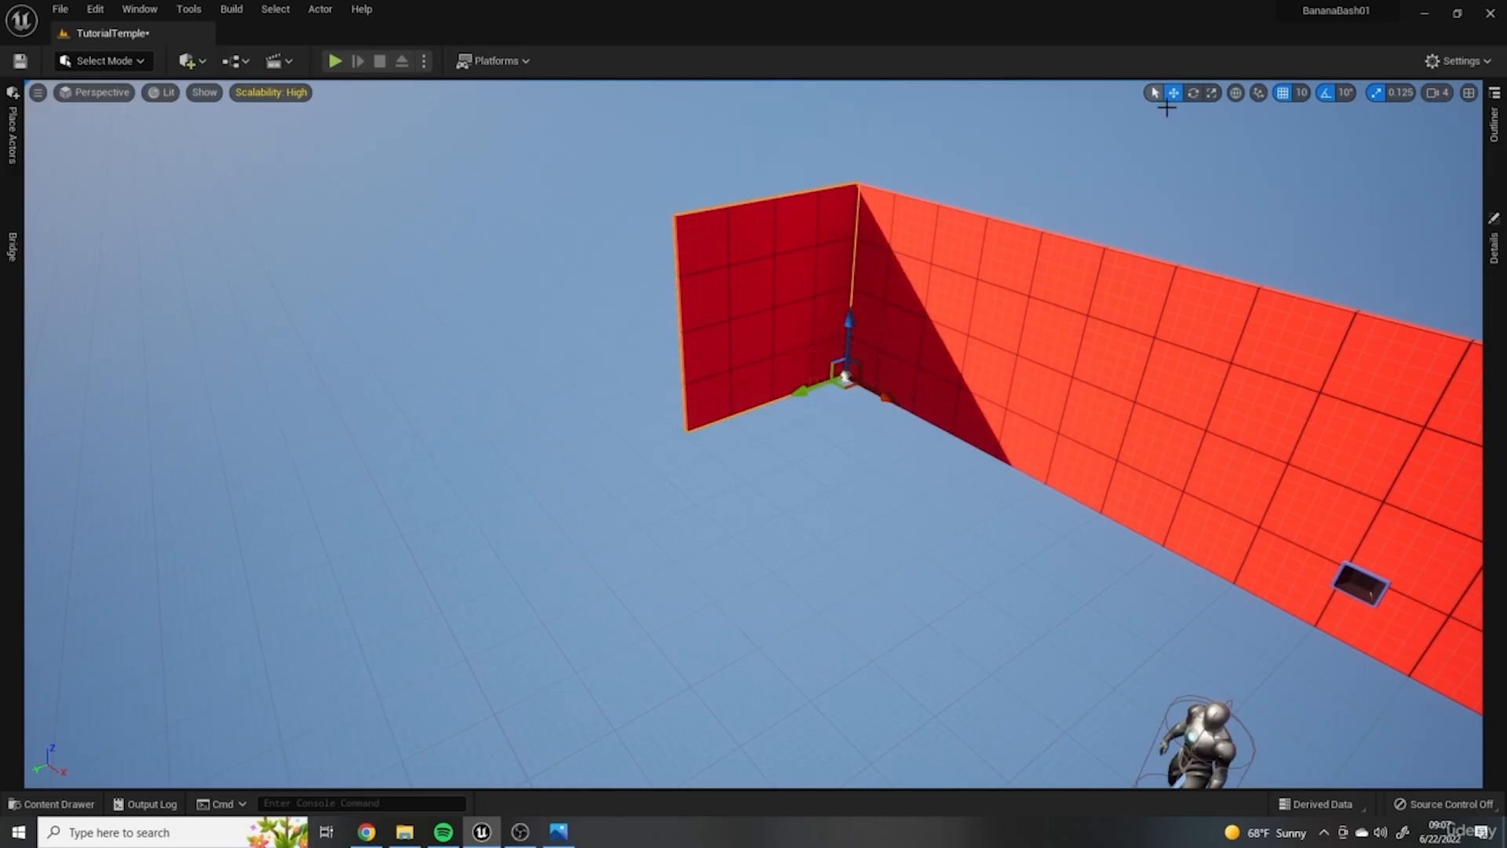
left_click(1193, 94)
right_click_drag(959, 490, 1013, 474)
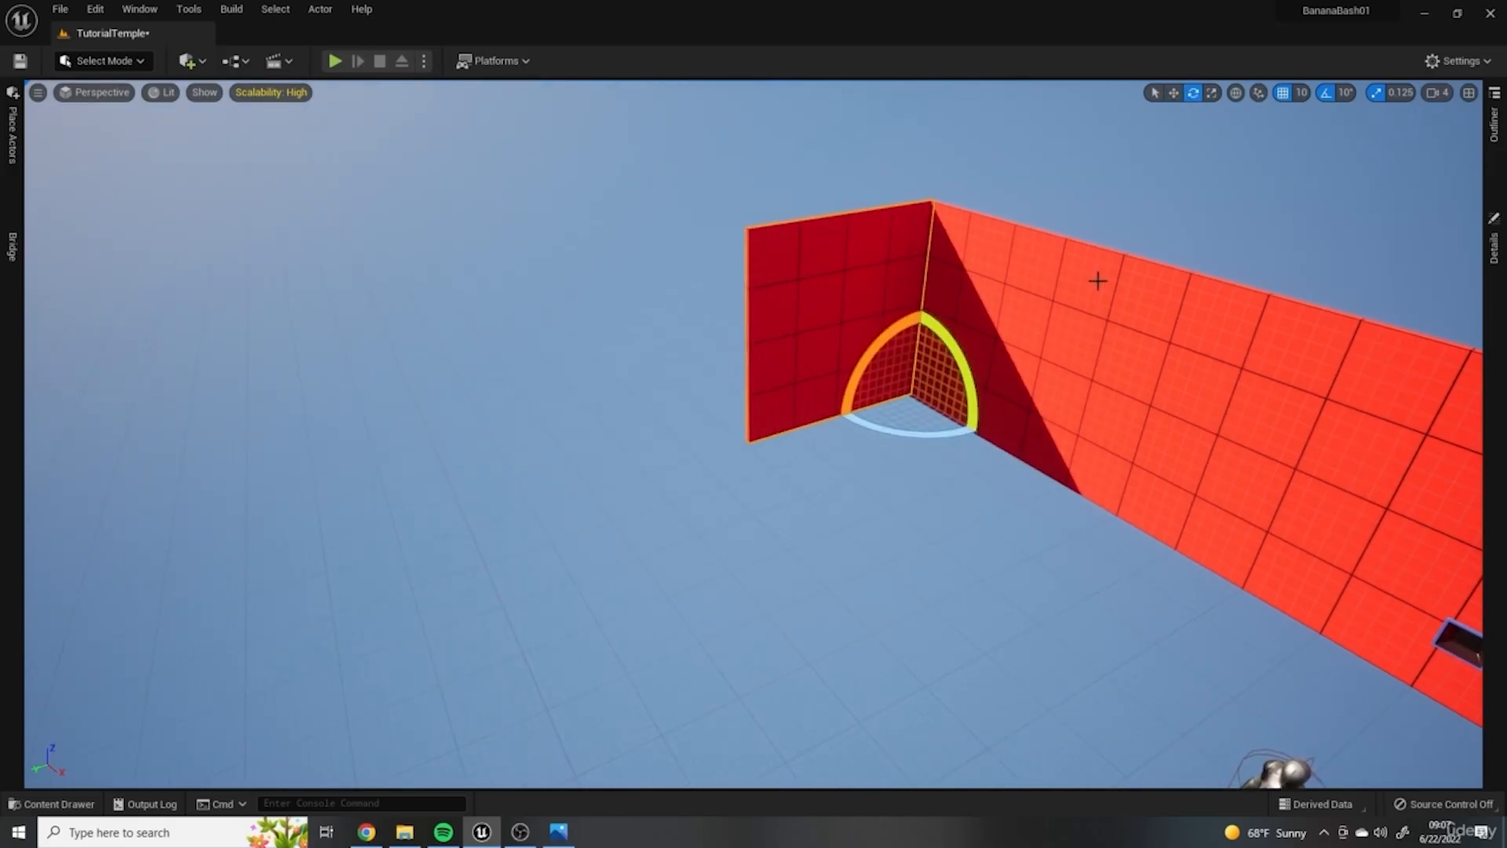
left_click(1155, 93)
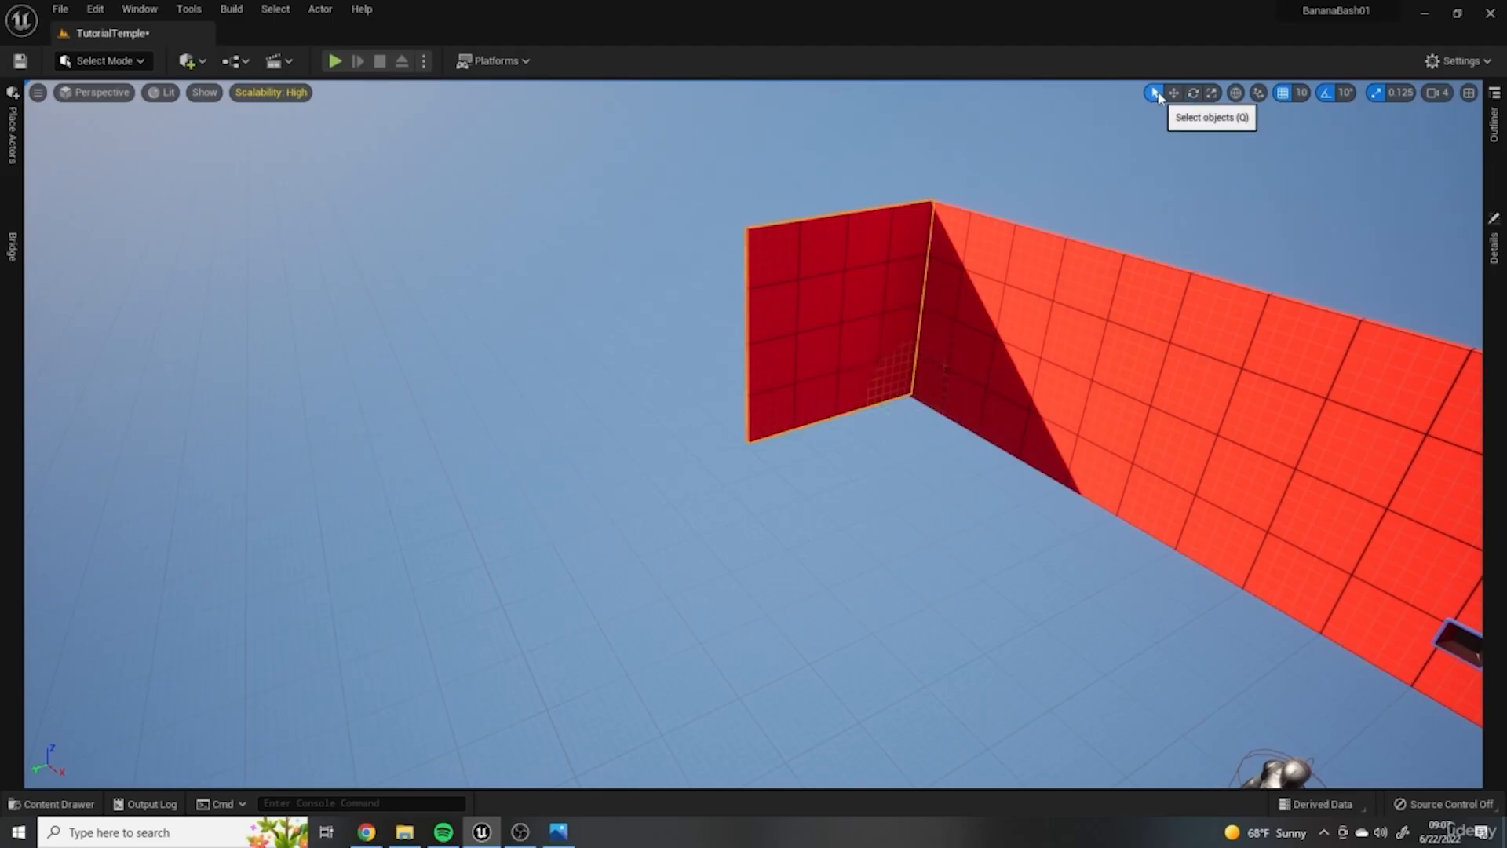
left_click(1173, 92)
left_click(945, 381, "ctrl")
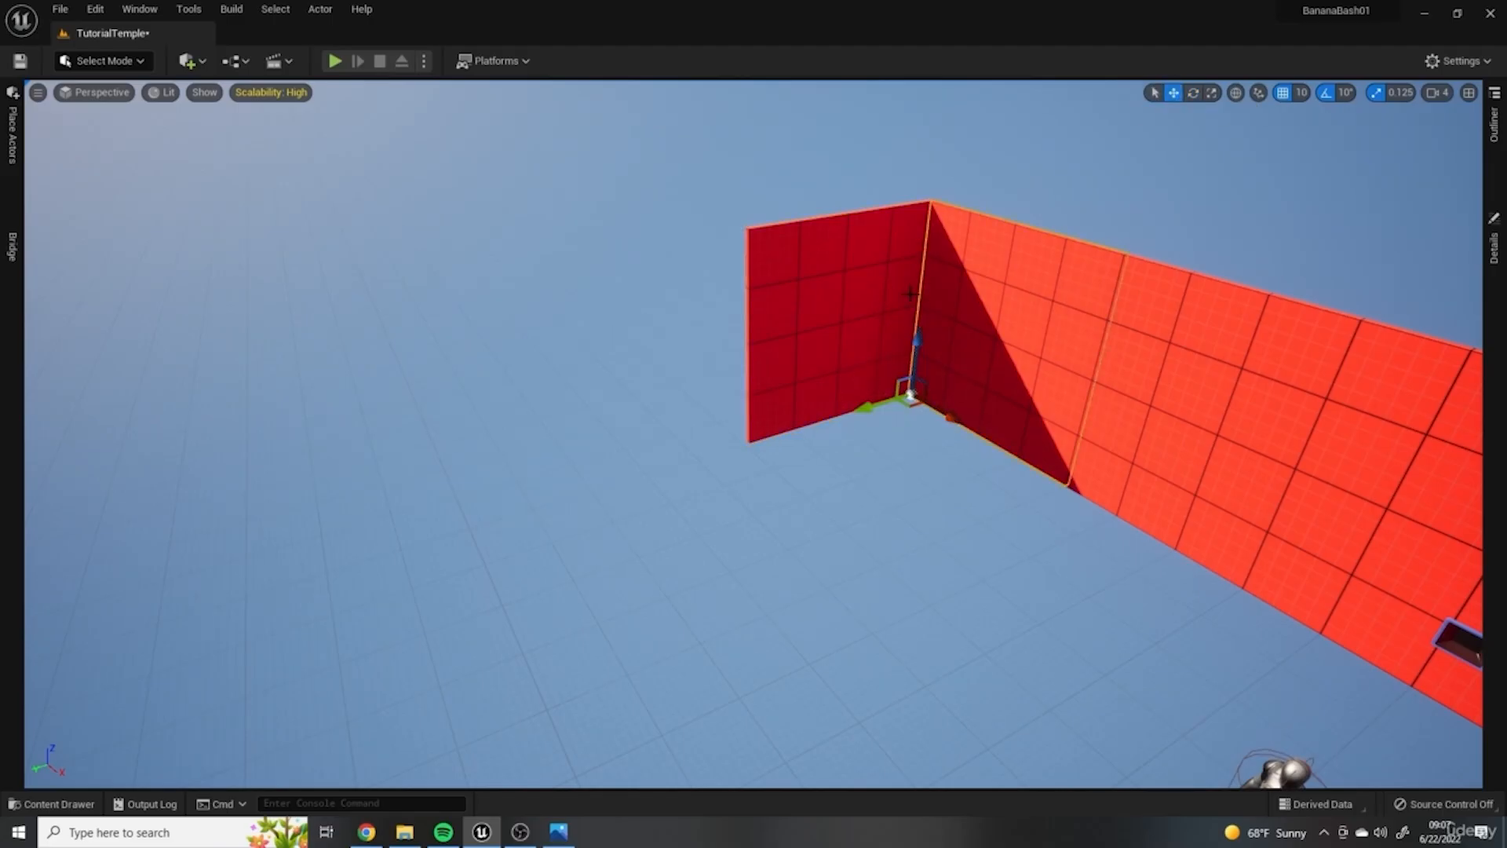
left_click(1155, 93)
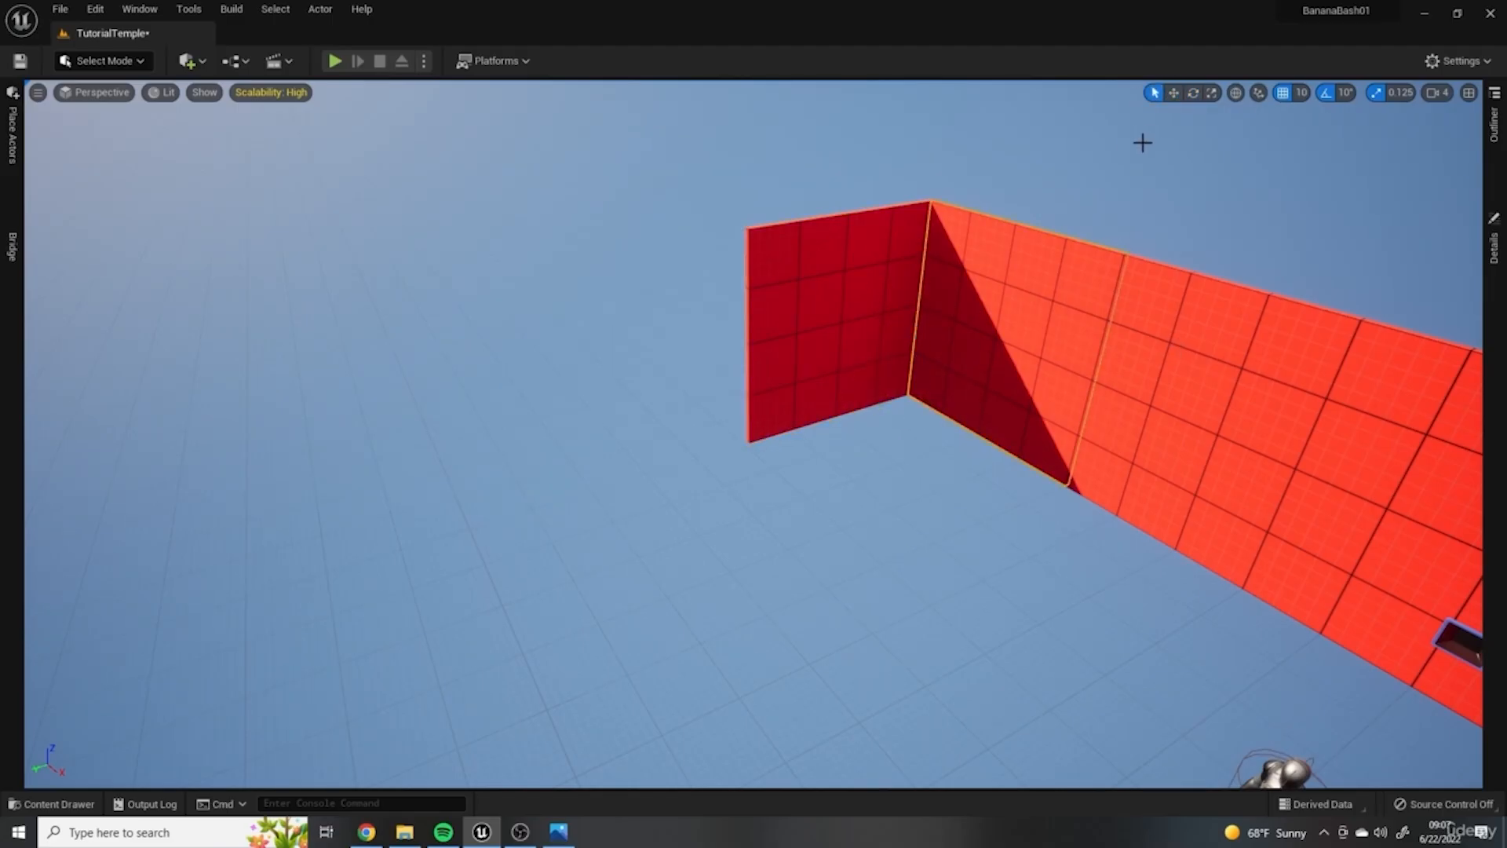
left_click(916, 352)
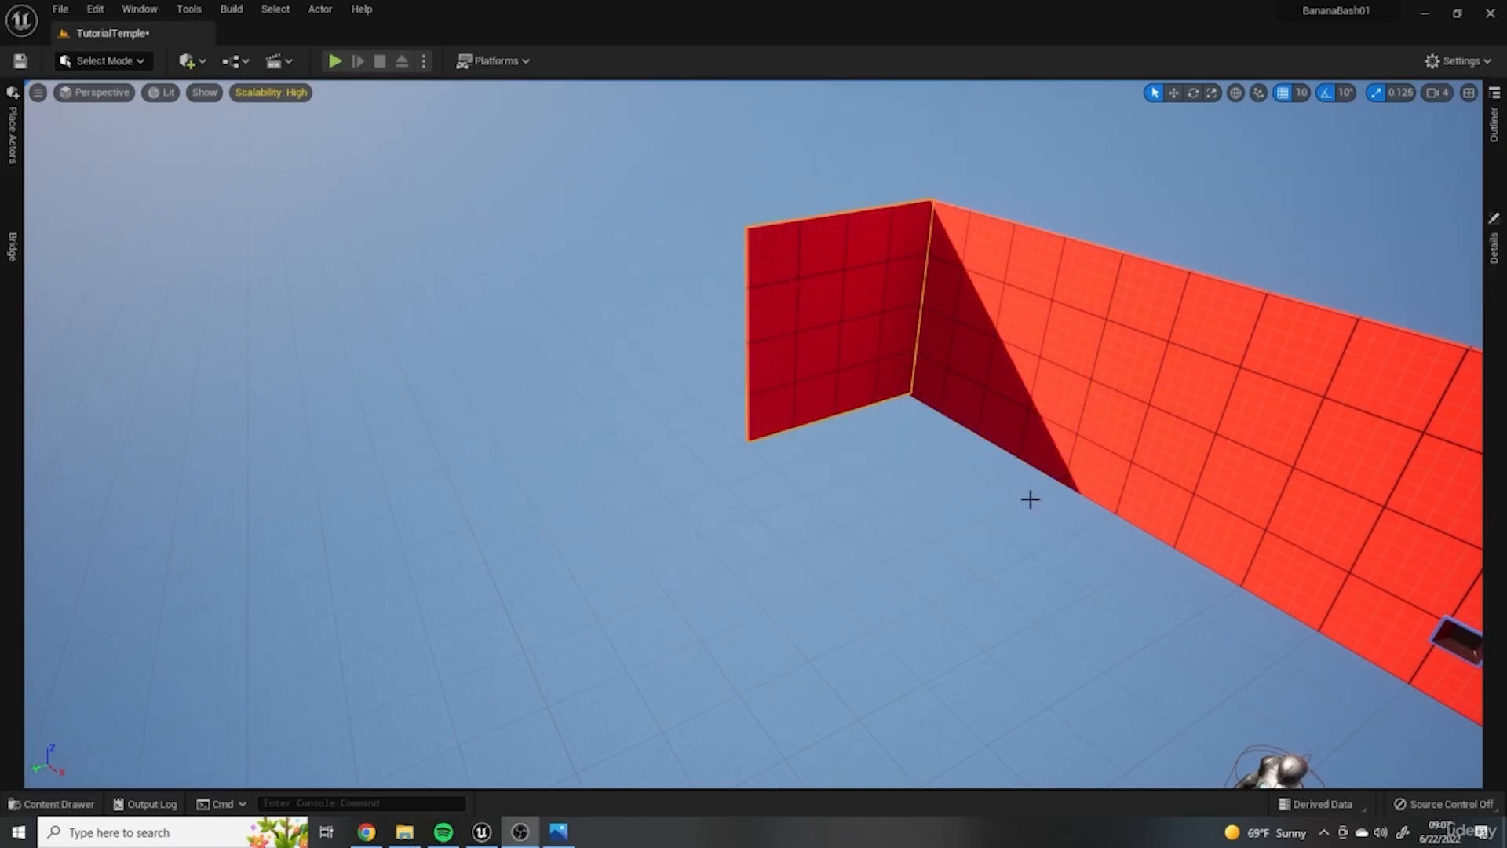
Step: Check Room 1's west side on the map and duplicate the perpendicular wall section southward into a four-section west wall
left_click(558, 831)
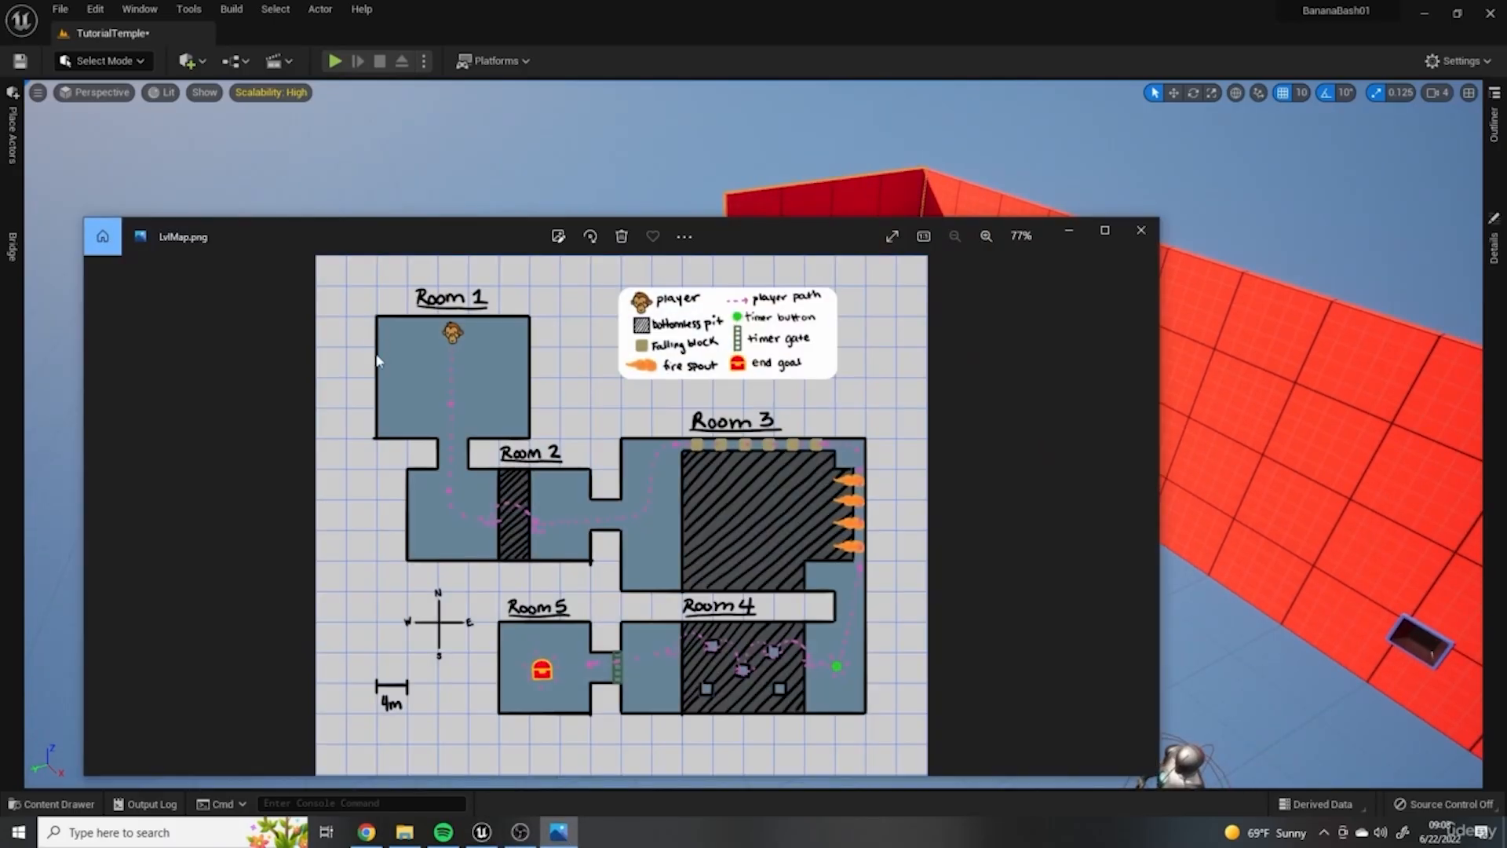
left_click(1066, 236)
right_click_drag(940, 339, 863, 338)
key("w")
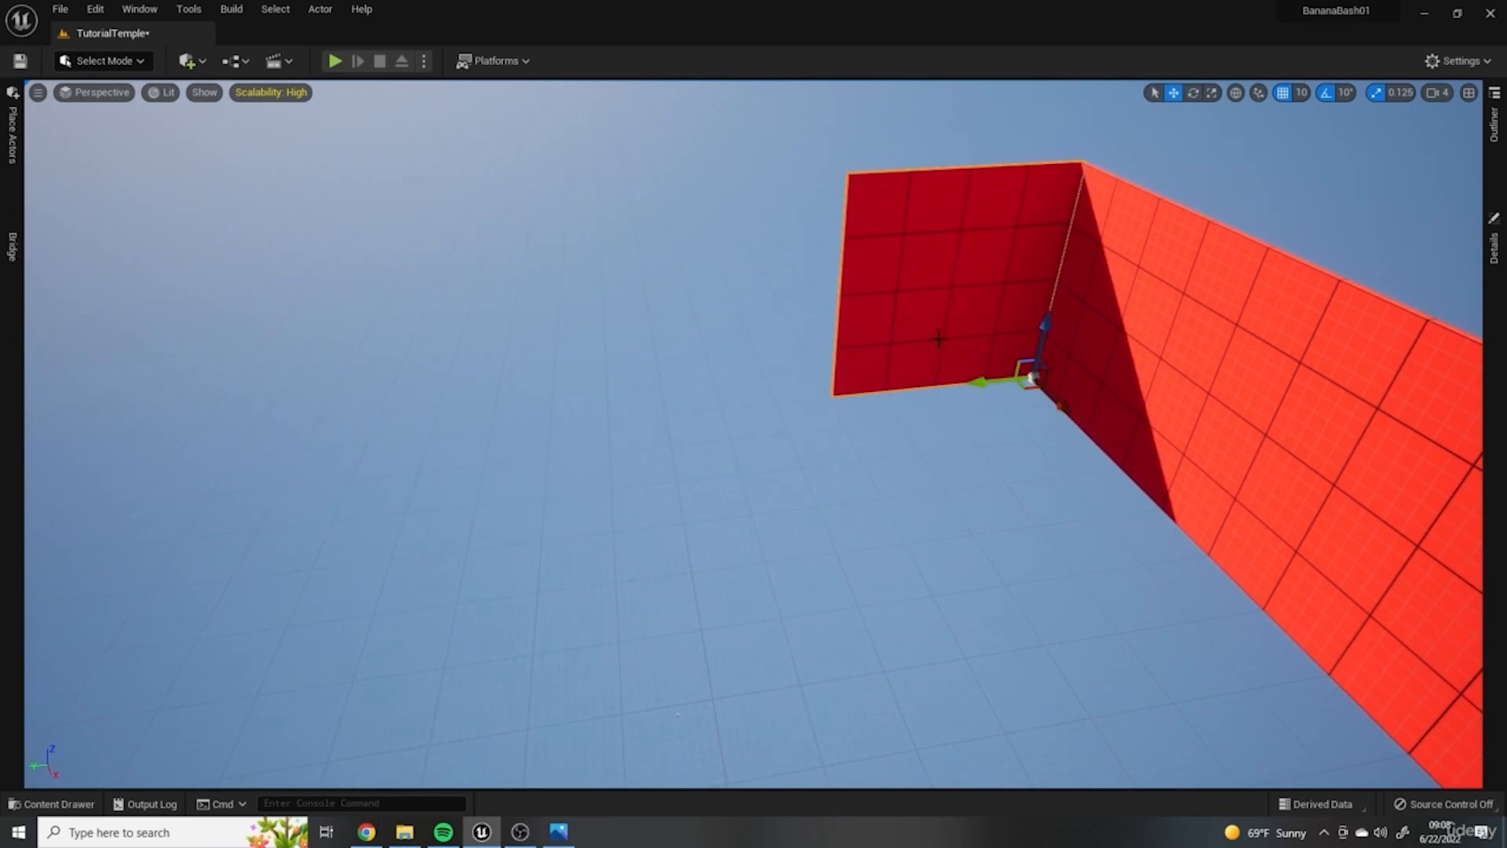
left_click_drag(980, 383, 293, 414, "alt")
right_click_drag(293, 413, 424, 424)
key("s")
left_click(644, 302)
right_click_drag(1000, 357, 1099, 432)
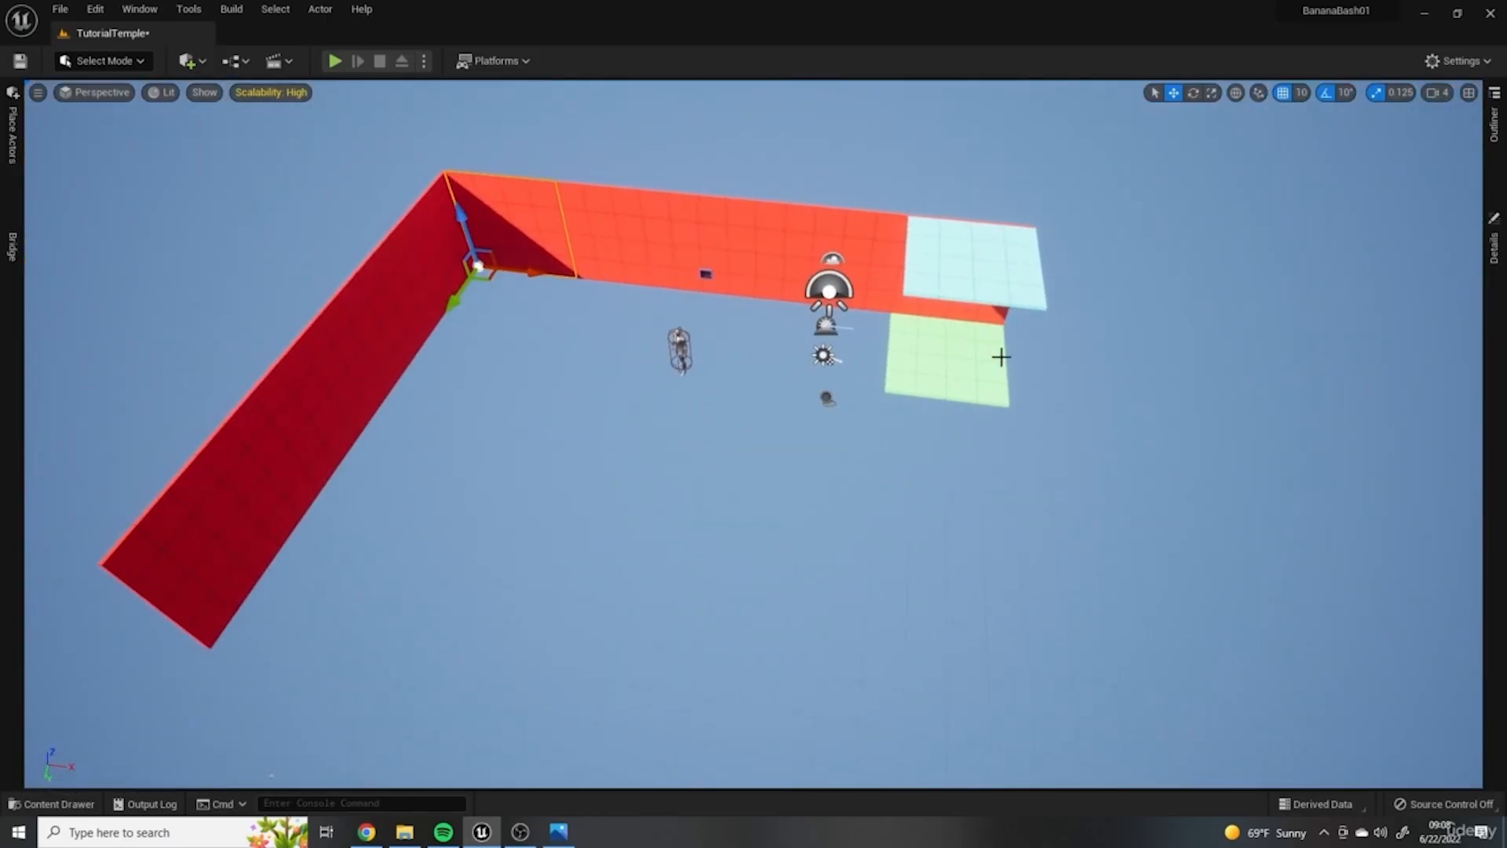
Step: Select the four west wall sections and duplicate them across to the east end of the long wall
left_click(411, 226)
left_click(361, 350, "ctrl")
left_click(329, 381, "ctrl")
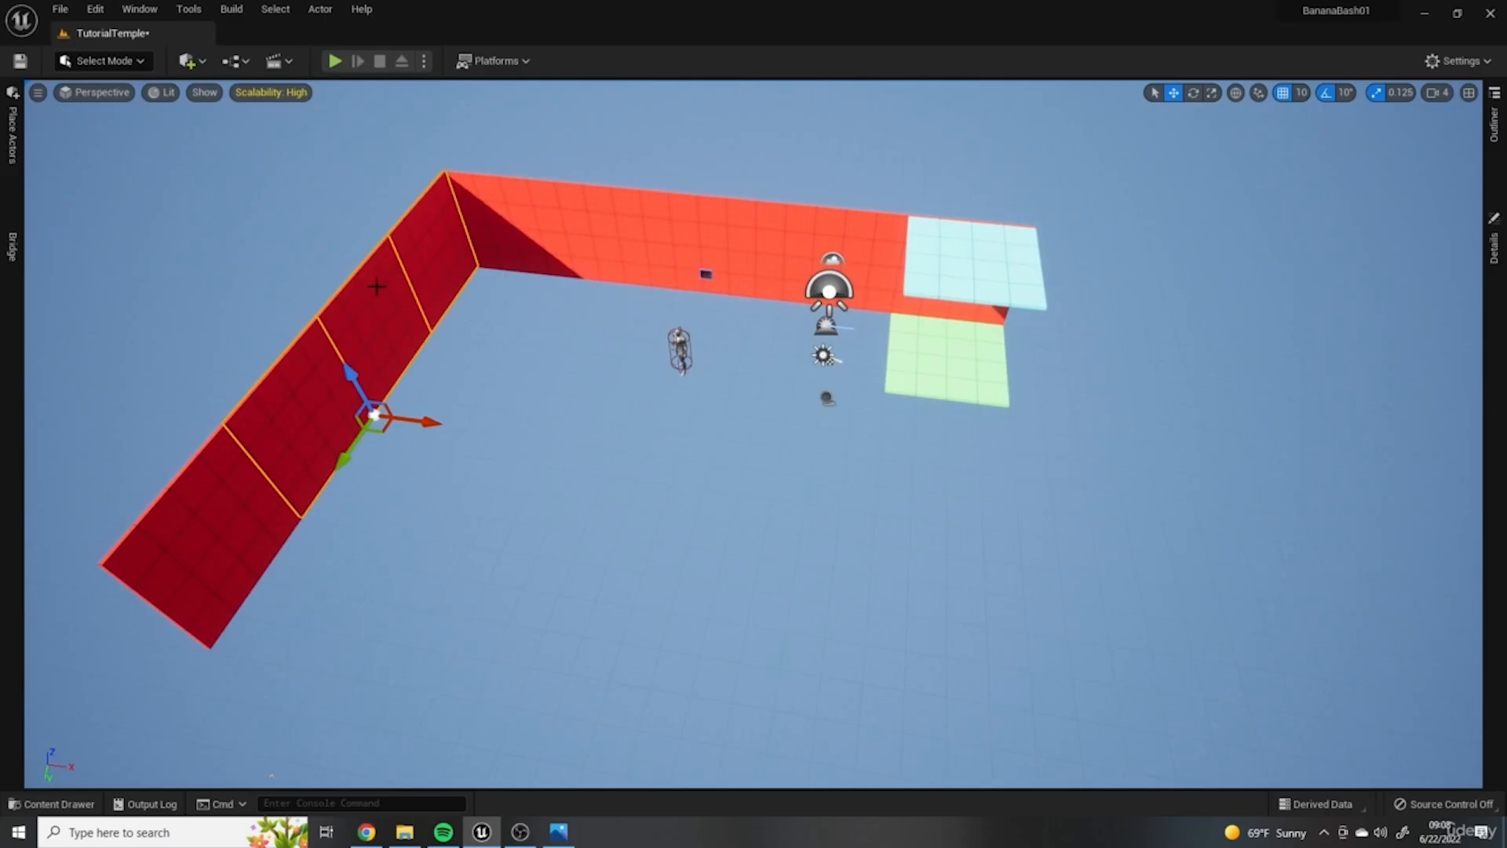
left_click(241, 524, "ctrl")
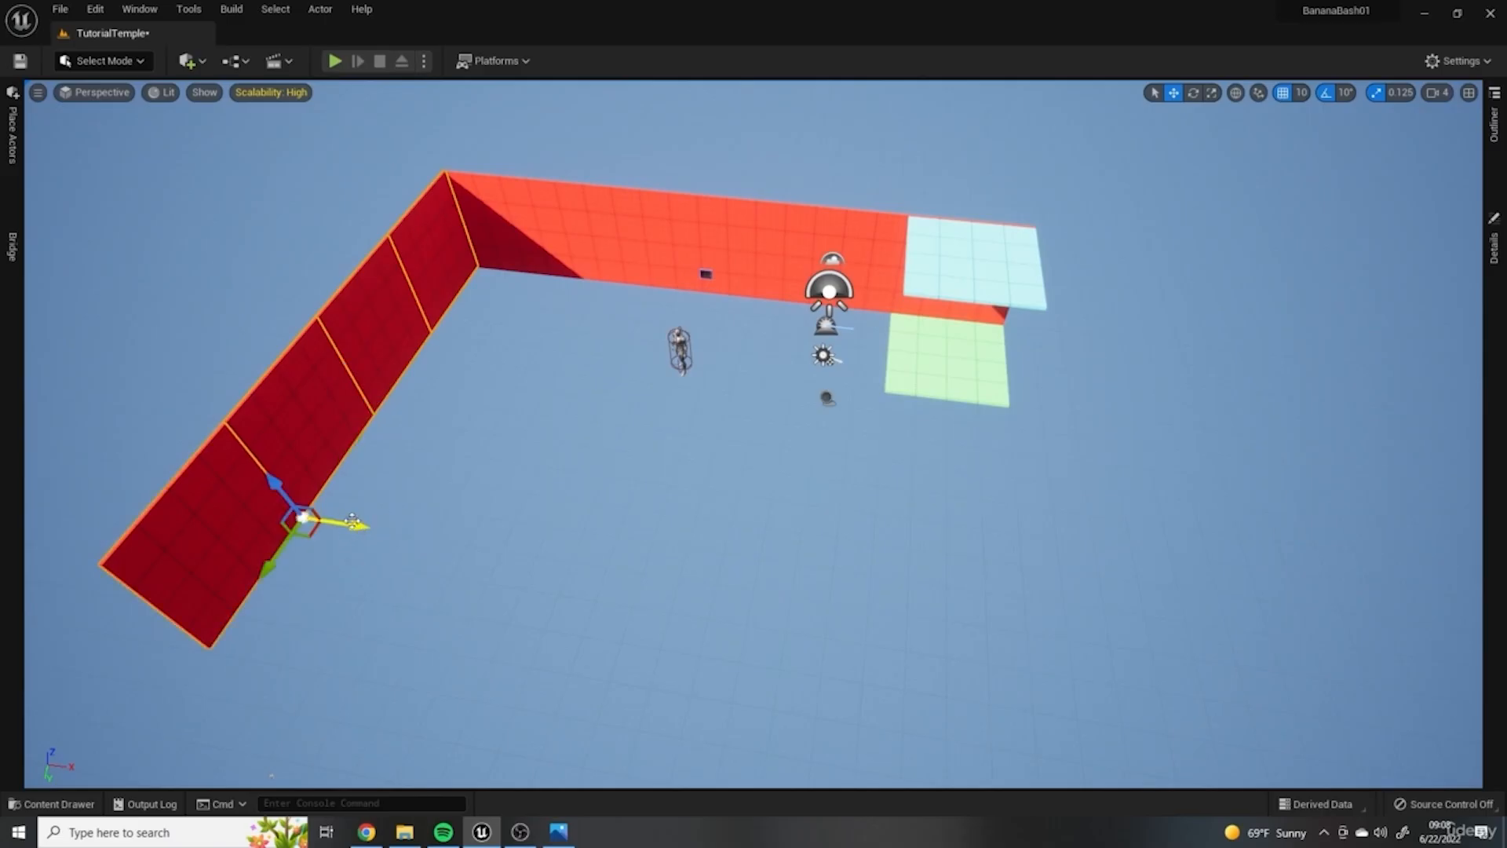
left_click_drag(344, 525, 1083, 616, "alt")
right_click_drag(684, 419, 718, 470)
Step: Select the five north wall sections and duplicate them to the south side to close off the room
left_click(437, 126)
left_click(554, 130, "ctrl")
left_click(695, 135, "ctrl")
left_click(802, 122, "ctrl")
left_click(946, 131, "ctrl")
right_click_drag(863, 236, 996, 267)
left_click_drag(756, 360, 1205, 545, "alt")
Step: Duplicate the green floor tile one tile westward along the north wall
right_click_drag(1203, 518, 903, 502)
left_click(1210, 474)
right_click_drag(1210, 474, 1218, 407)
left_click_drag(1150, 386, 1017, 356, "alt")
right_click_drag(978, 412, 1090, 363)
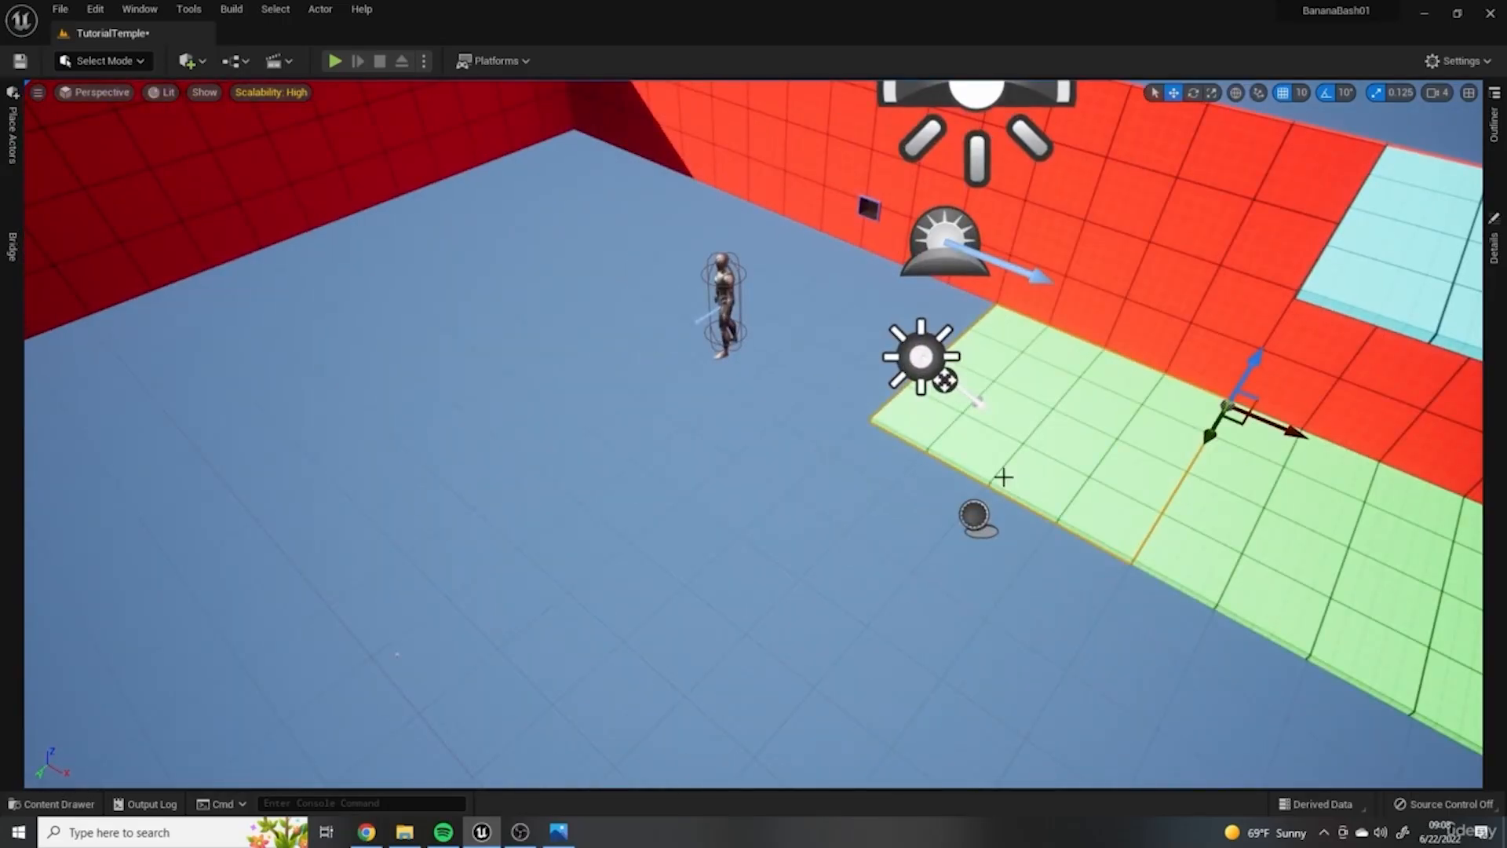
right_click_drag(989, 434, 1009, 369)
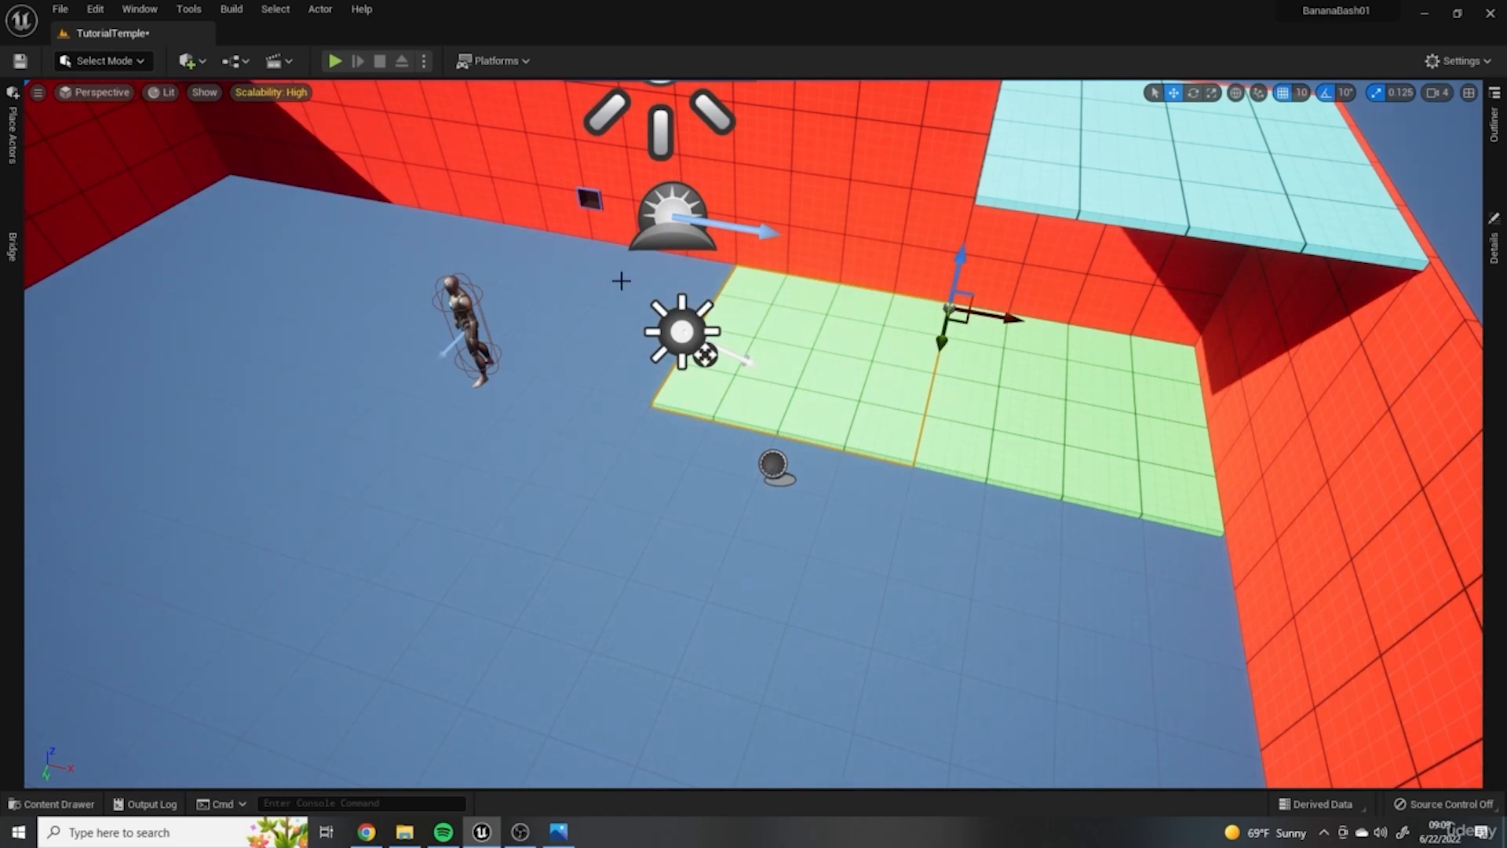
right_click_drag(838, 422, 832, 519)
Step: Set the position grid snap size to 100
left_click(1302, 93)
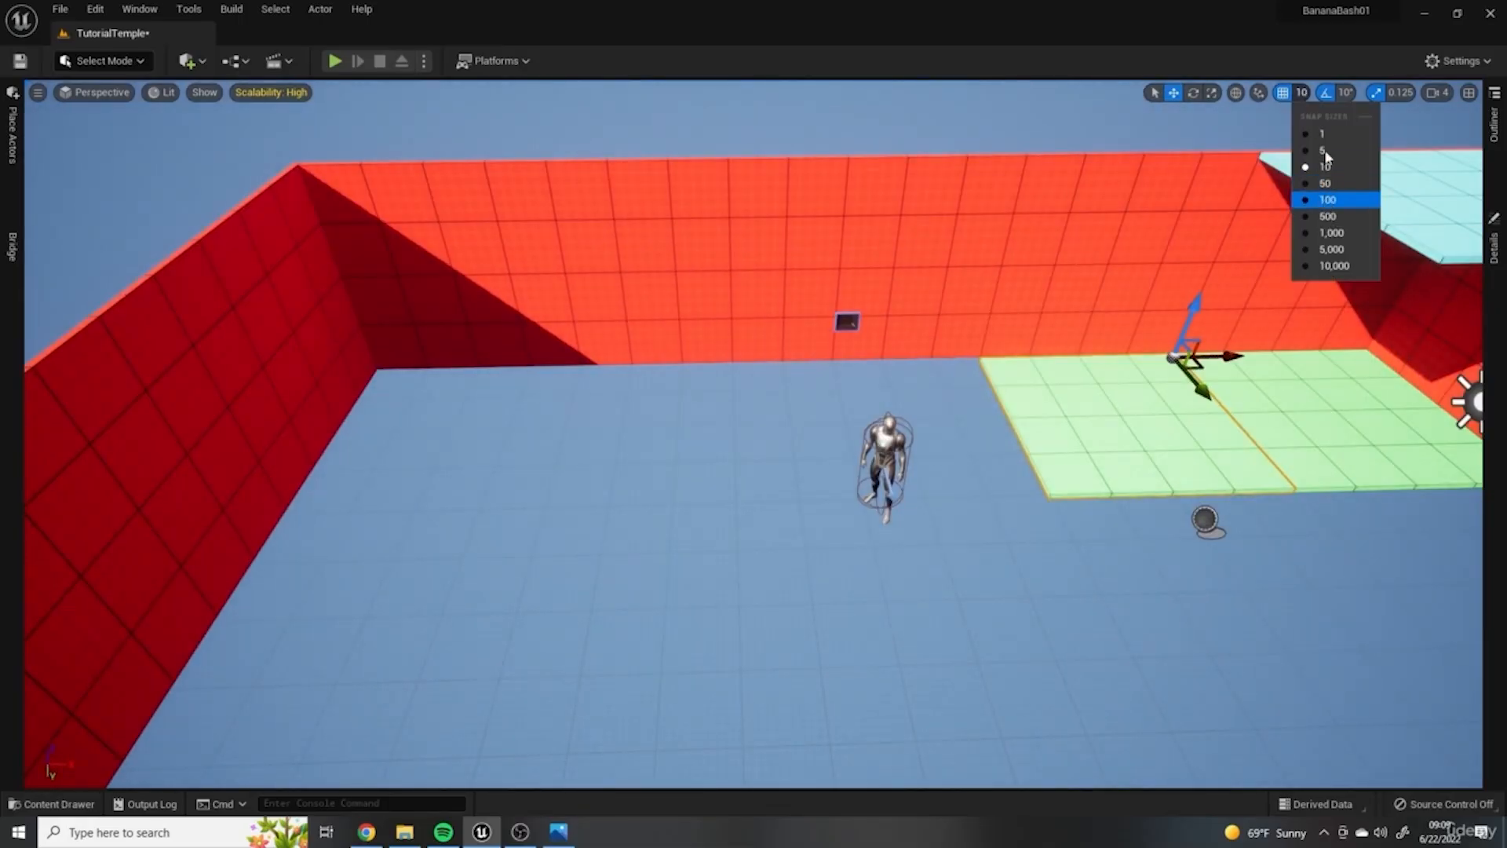
right_click(1056, 436)
left_click(1019, 396)
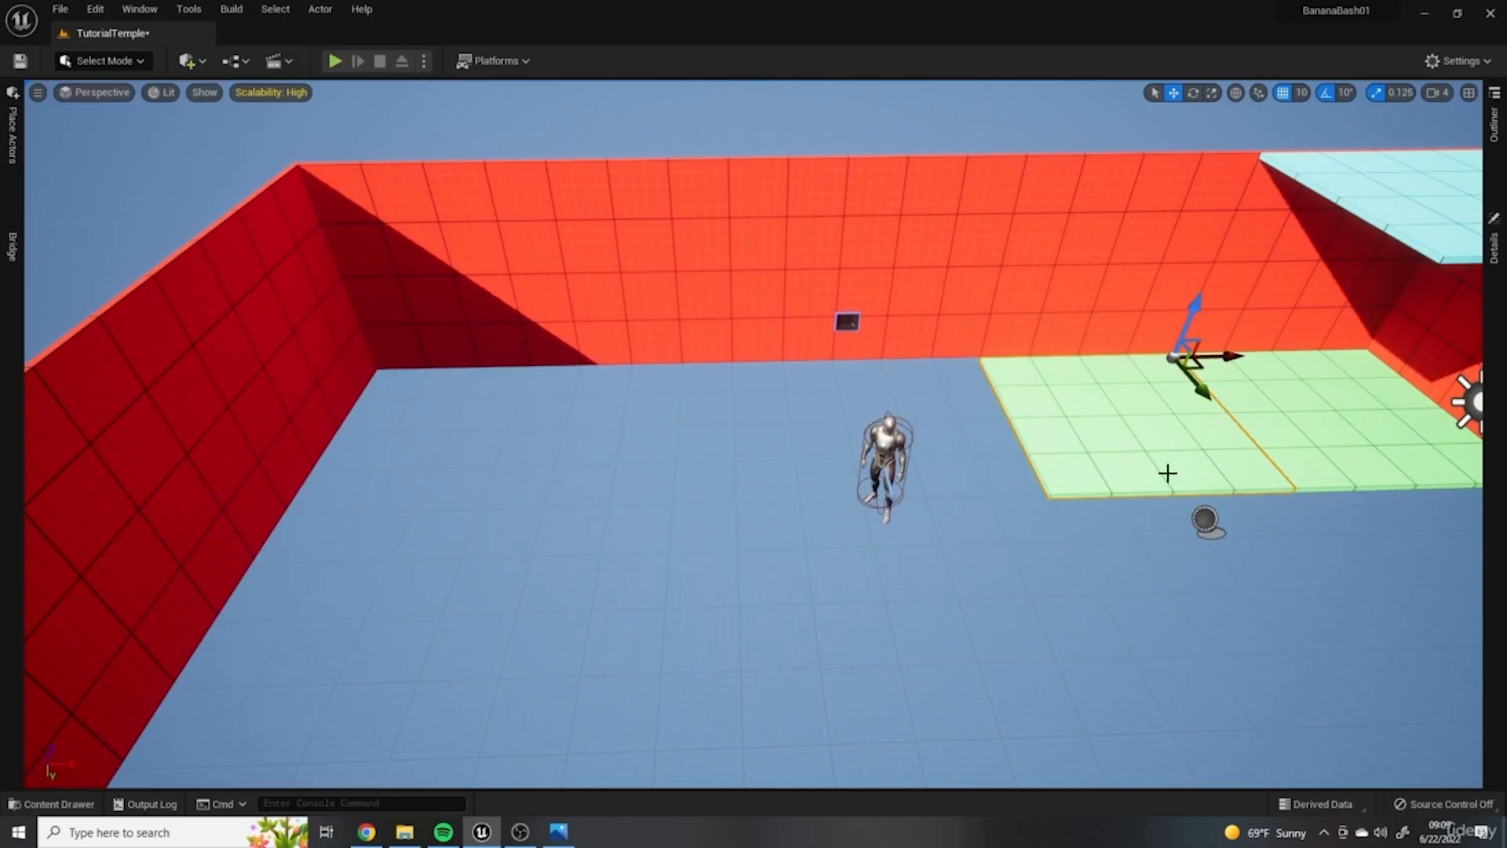
key("bracketright")
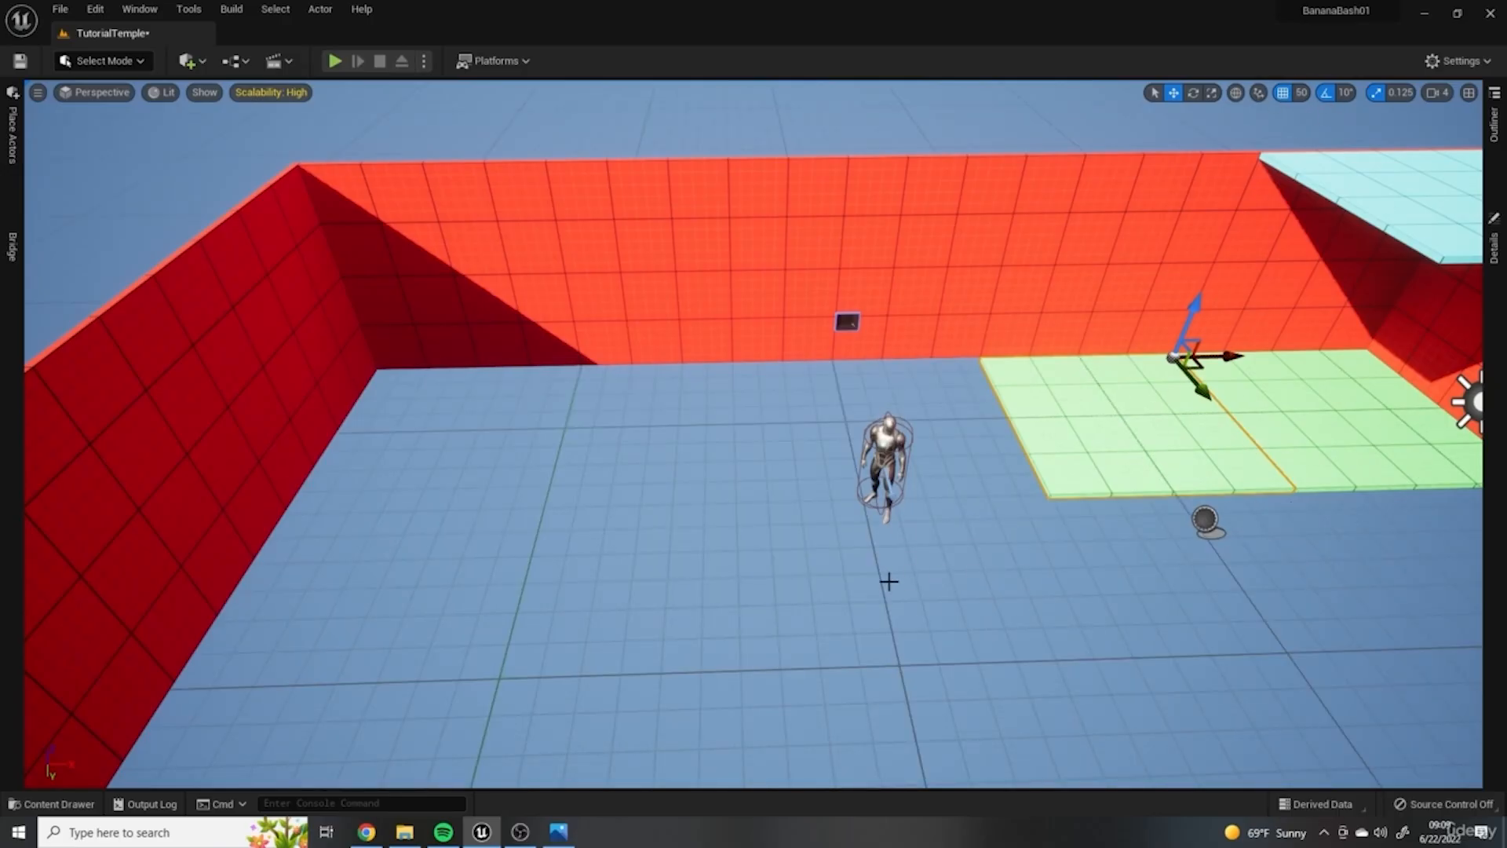
key("bracketleft")
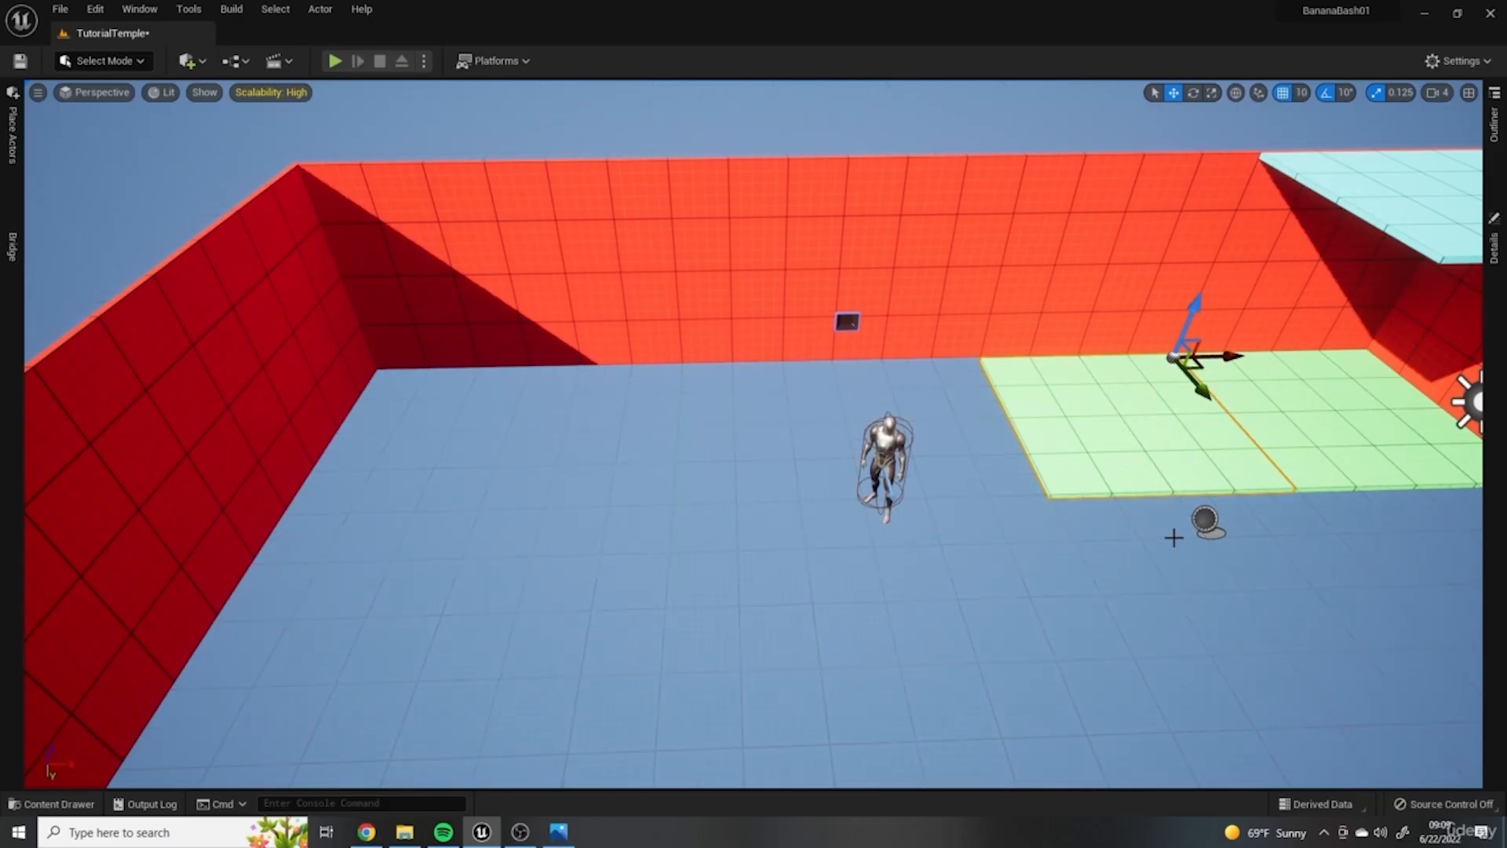
key("bracketright")
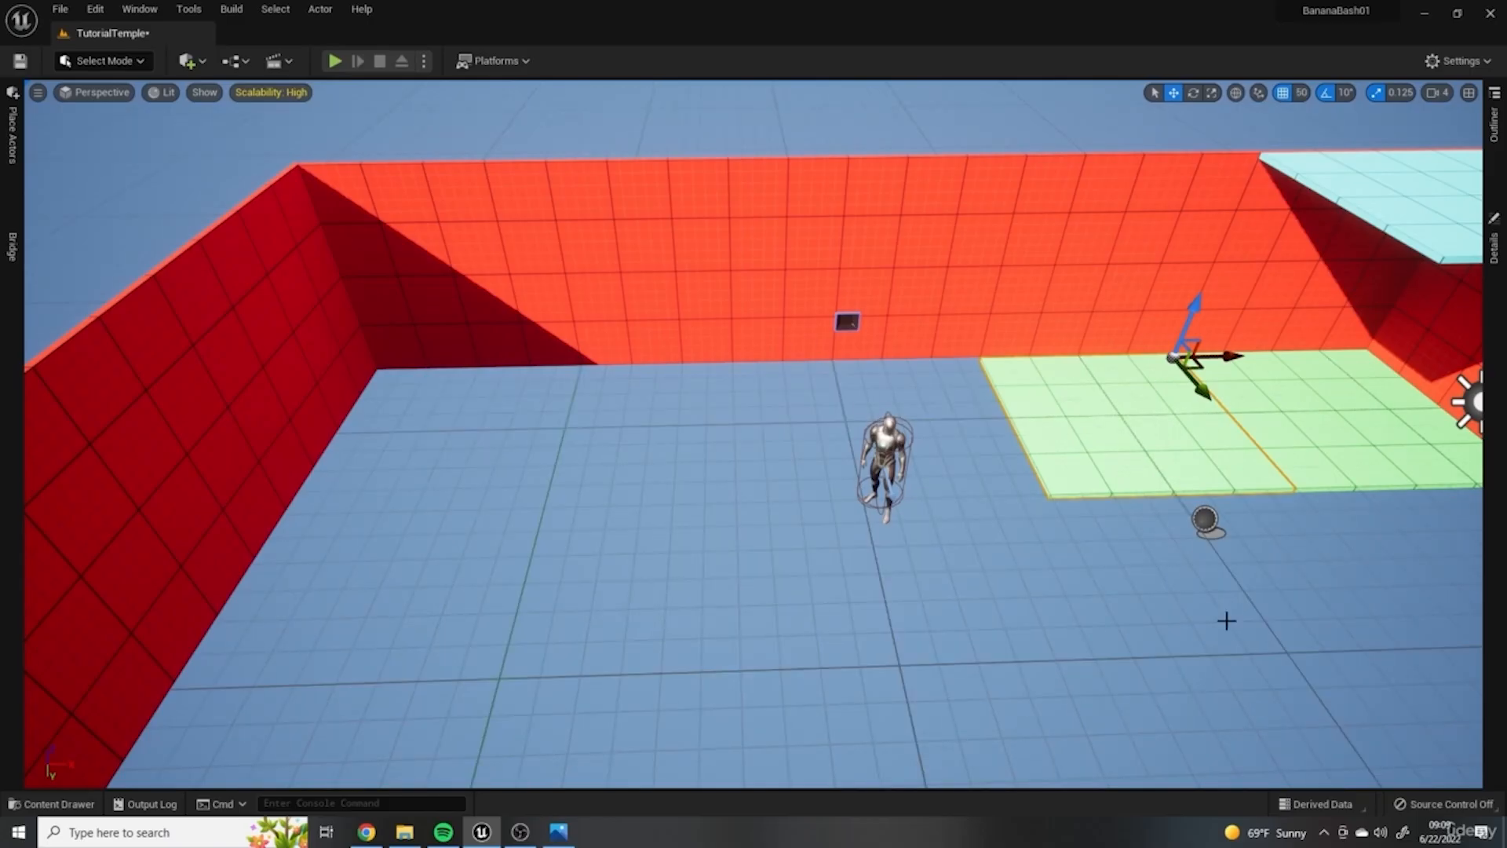
key("bracketright")
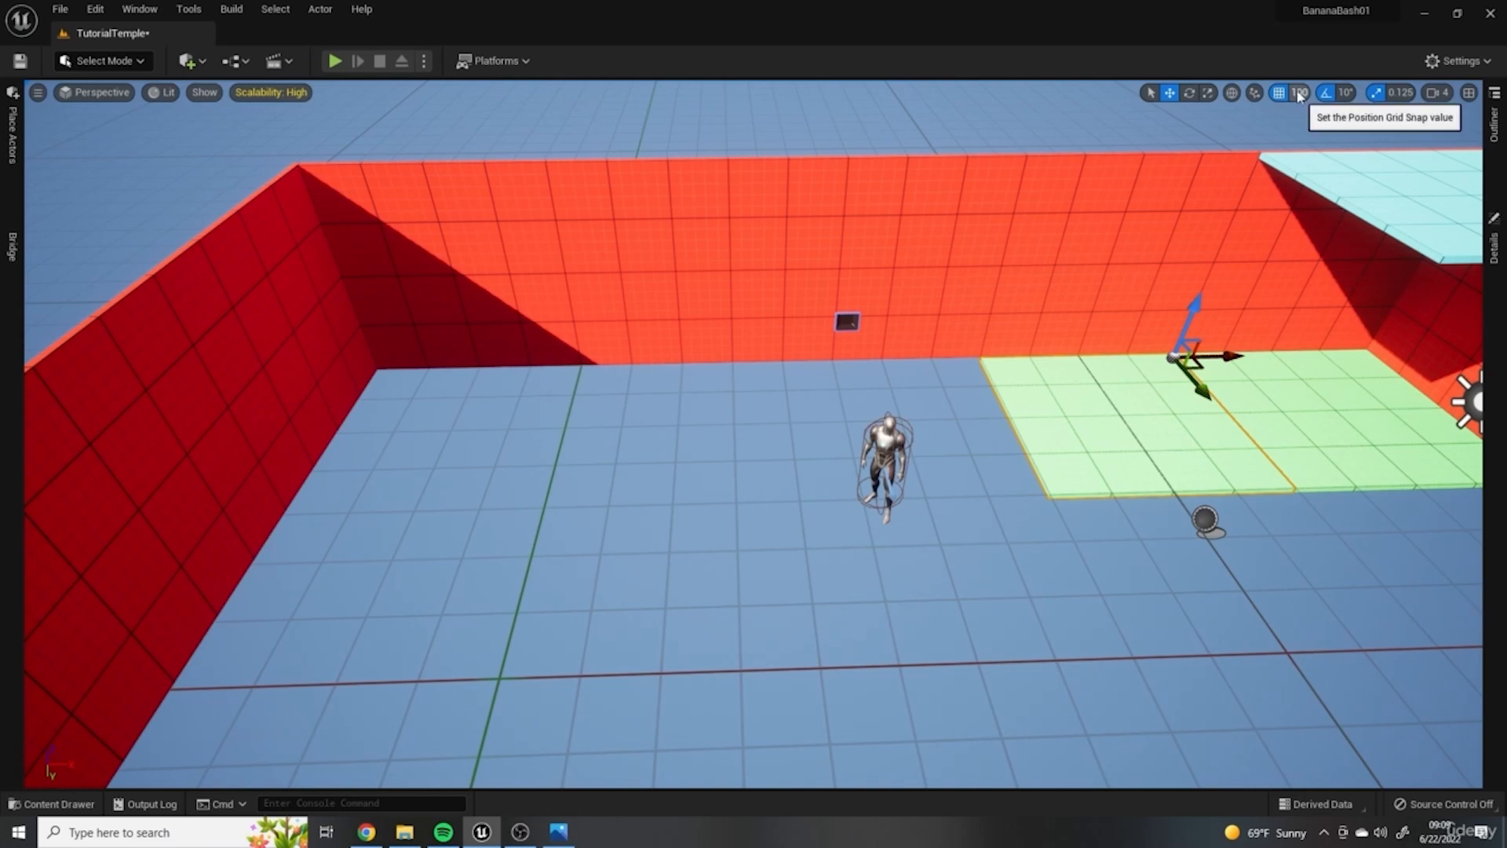
Step: Duplicate the floor tile westward to complete the five-tile row along the north wall, and select the whole row
left_click_drag(1230, 355, 639, 365)
right_click_drag(824, 447, 903, 451)
left_click(385, 469, "ctrl")
left_click(628, 386, "ctrl")
left_click(836, 339, "ctrl")
left_click(946, 320, "ctrl")
right_click_drag(945, 320, 1032, 334)
Step: Try duplicating the selected floor row southward and undo the misplaced copy
left_click_drag(679, 275, 765, 325, "alt")
right_click_drag(765, 326, 728, 410)
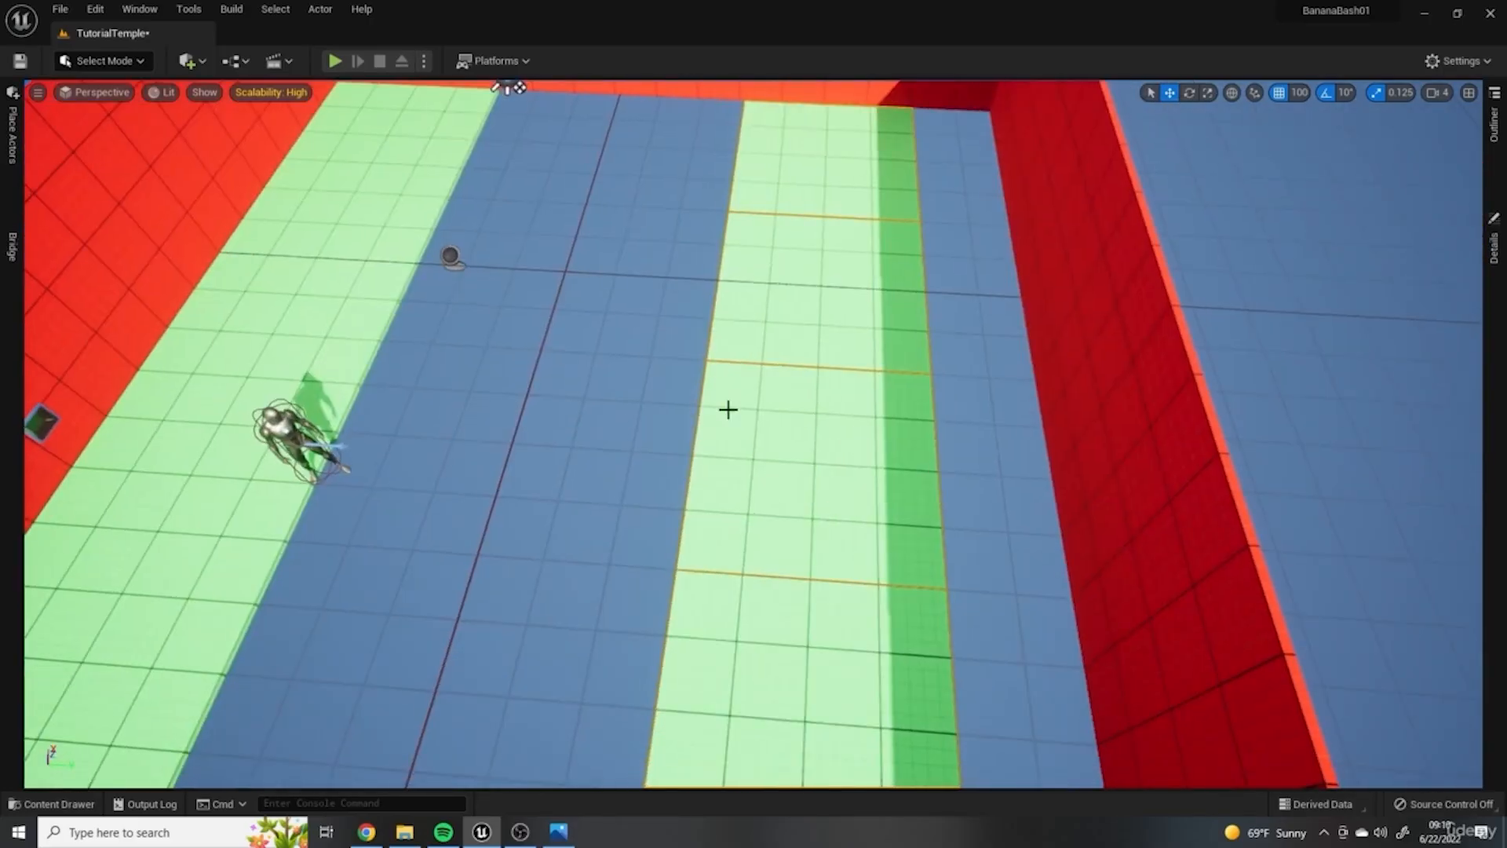
key("ctrl+z")
Step: Duplicate the five-tile floor row southward, edge to edge, until the room's floor is filled
left_click_drag(433, 128, 577, 159, "alt")
right_click_drag(662, 205, 580, 251)
left_click_drag(562, 537, 981, 639, "alt")
right_click_drag(778, 580, 549, 502)
Step: Duplicate the cyan ceiling tile westward into a five-tile row along the north wall
left_click(1170, 353)
right_click_drag(1169, 353, 1130, 330)
left_click_drag(1151, 401, 503, 403, "alt")
Step: Select the five ceiling tiles in the row and duplicate the row southward to cover the whole room
left_click(489, 466, "ctrl")
left_click(679, 472, "ctrl")
left_click(852, 459, "ctrl")
left_click(1030, 444, "ctrl")
right_click_drag(1030, 444, 1272, 487)
left_click_drag(625, 299, 805, 328, "alt")
right_click_drag(805, 329, 825, 471)
left_click_drag(769, 635, 1091, 622)
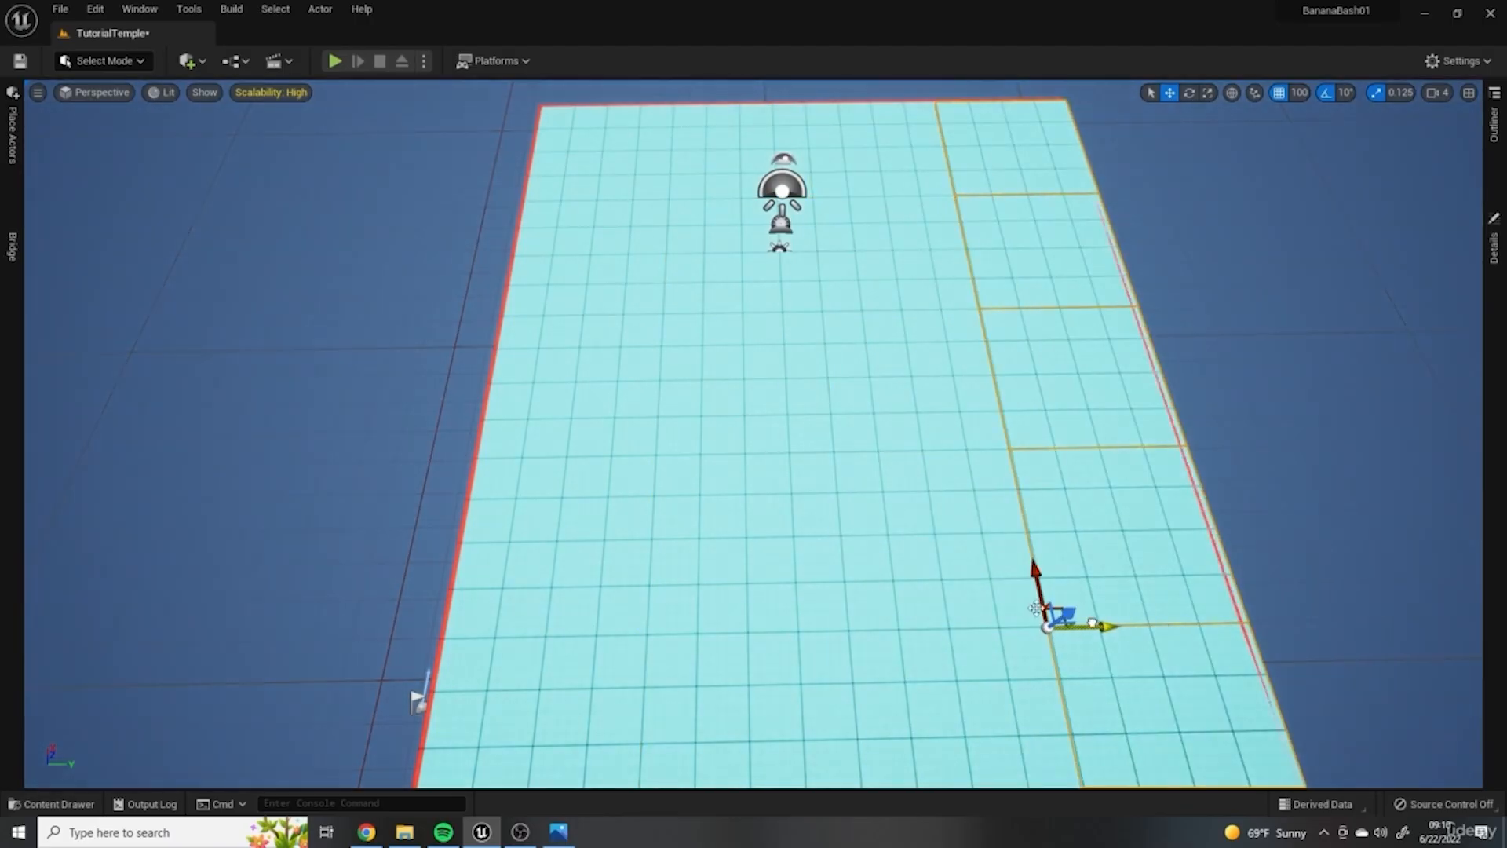
Step: Add the remaining ceiling tiles to the selection so that the entire ceiling is selected
right_click_drag(1128, 262, 882, 178)
left_click(820, 189, "ctrl")
left_click(809, 273, "ctrl")
left_click(813, 401, "ctrl")
right_click_drag(829, 484, 628, 518)
left_click(527, 576, "ctrl")
left_click(444, 458, "ctrl")
left_click(543, 359, "ctrl")
left_click(652, 271, "ctrl")
left_click(773, 165, "ctrl")
left_click(900, 105, "ctrl")
left_click(314, 350, "ctrl")
left_click(431, 256, "ctrl")
right_click_drag(494, 350, 539, 293)
left_click(542, 293, "ctrl")
left_click(676, 212, "ctrl")
left_click(736, 161, "ctrl")
right_click_drag(742, 169, 1032, 496)
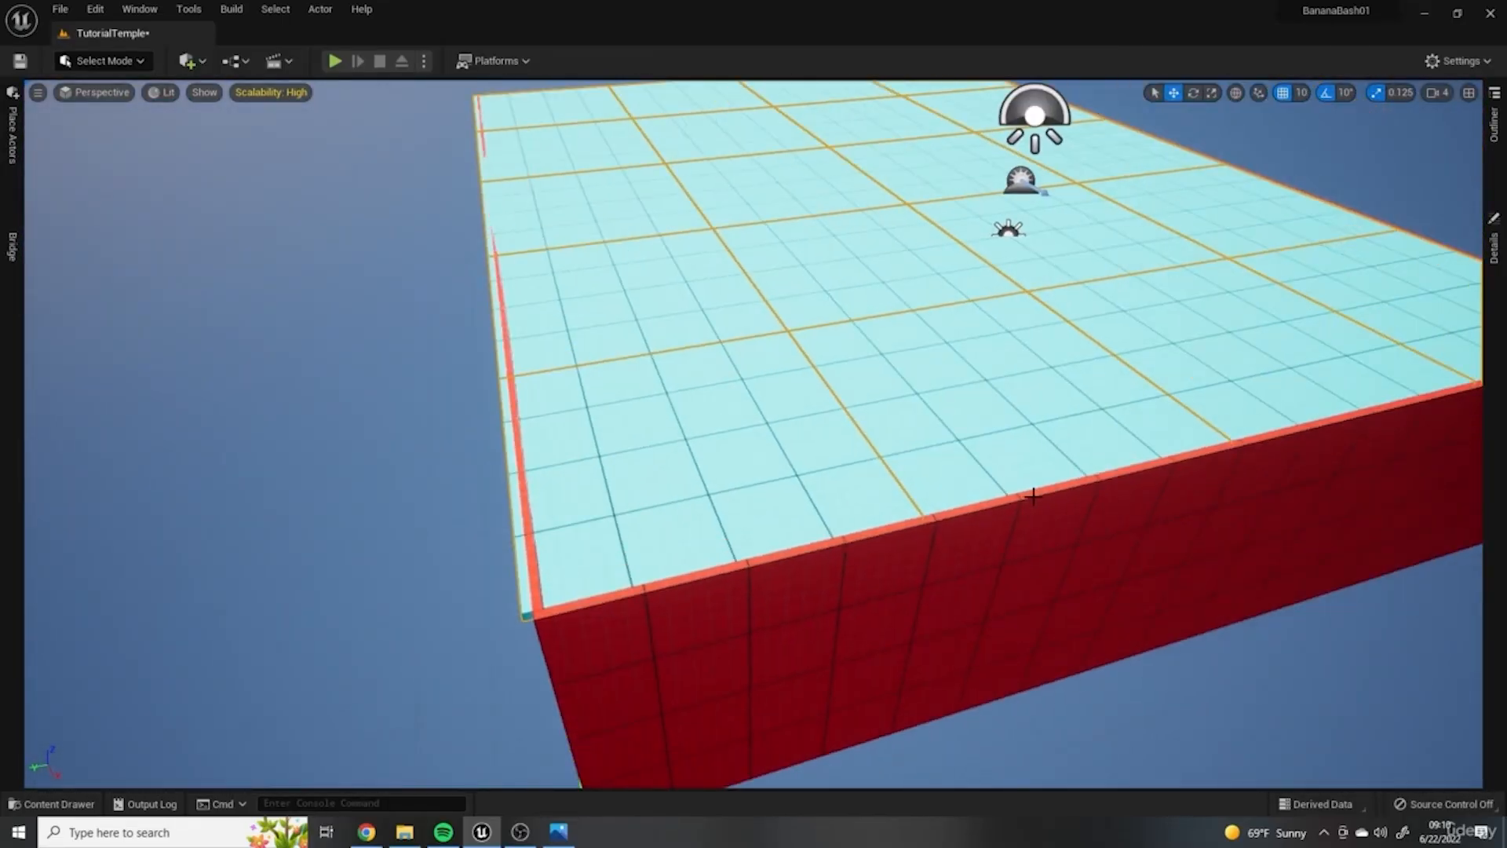
Step: Move the selected ceiling with a grid snap of 10 so that it rests on the walls, flush with their outer edges
key("f")
left_click_drag(1146, 502, 1153, 501)
right_click_drag(1152, 501, 860, 512)
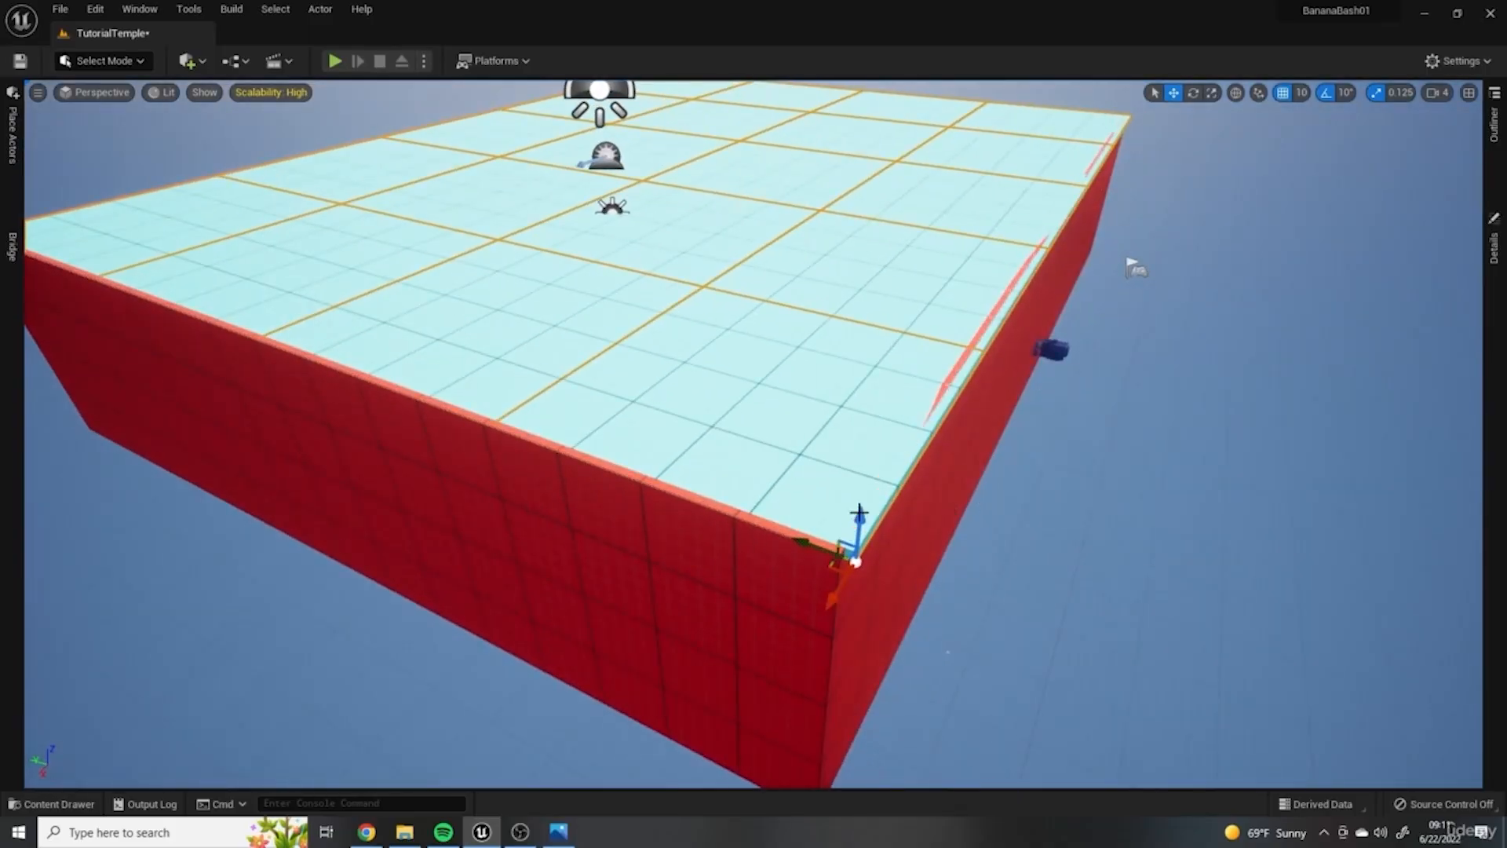
left_click_drag(854, 510, 819, 541)
right_click_drag(819, 542, 834, 393)
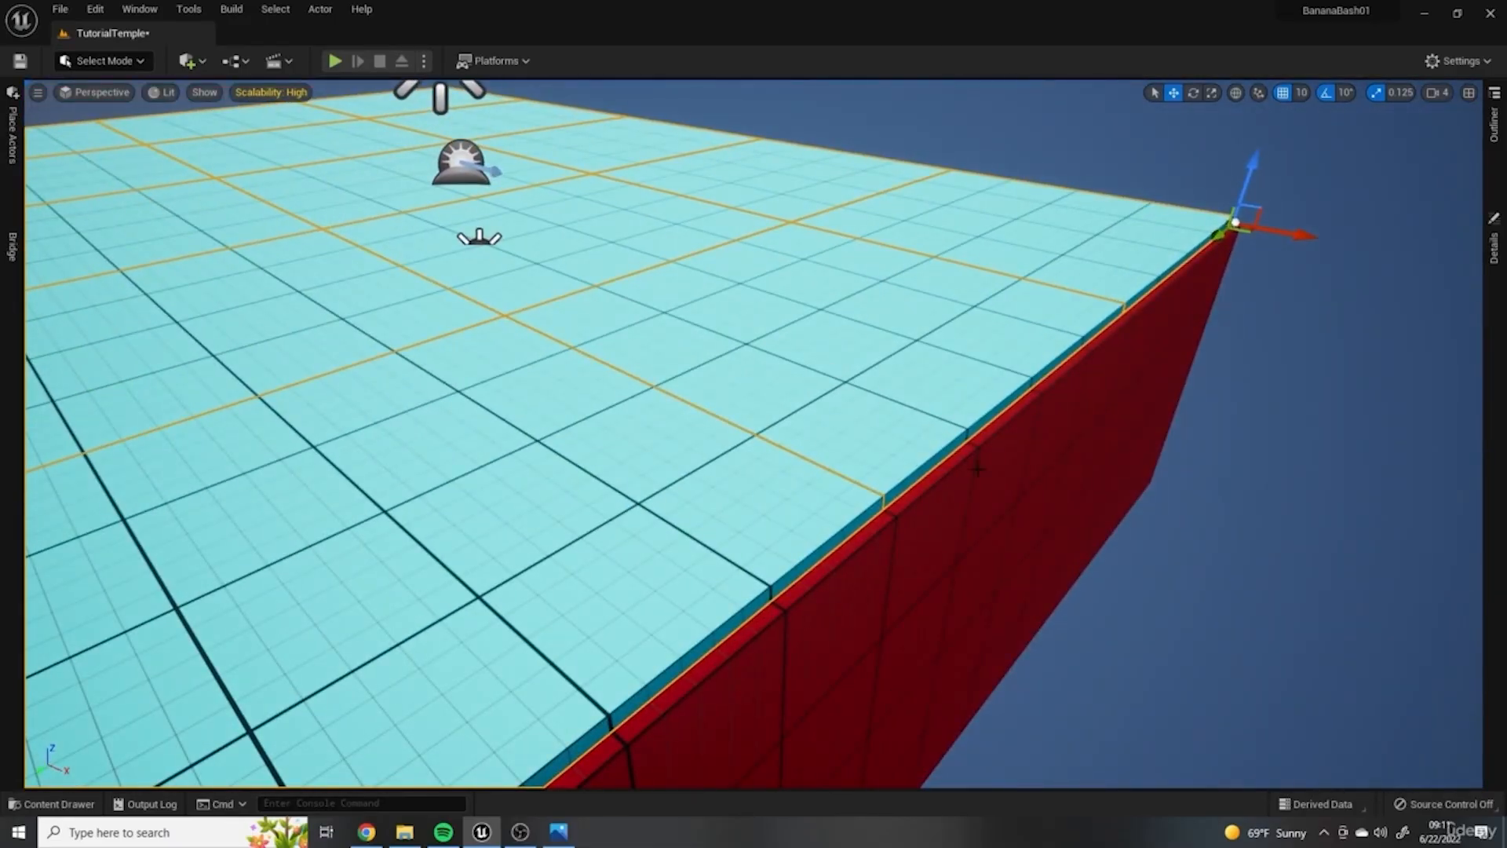
right_click_drag(979, 508, 628, 503)
mouse_move(1016, 623)
right_mouse_down()
mouse_move(1098, 667)
mouse_move(1114, 659)
mouse_move(1015, 623)
right_mouse_up()
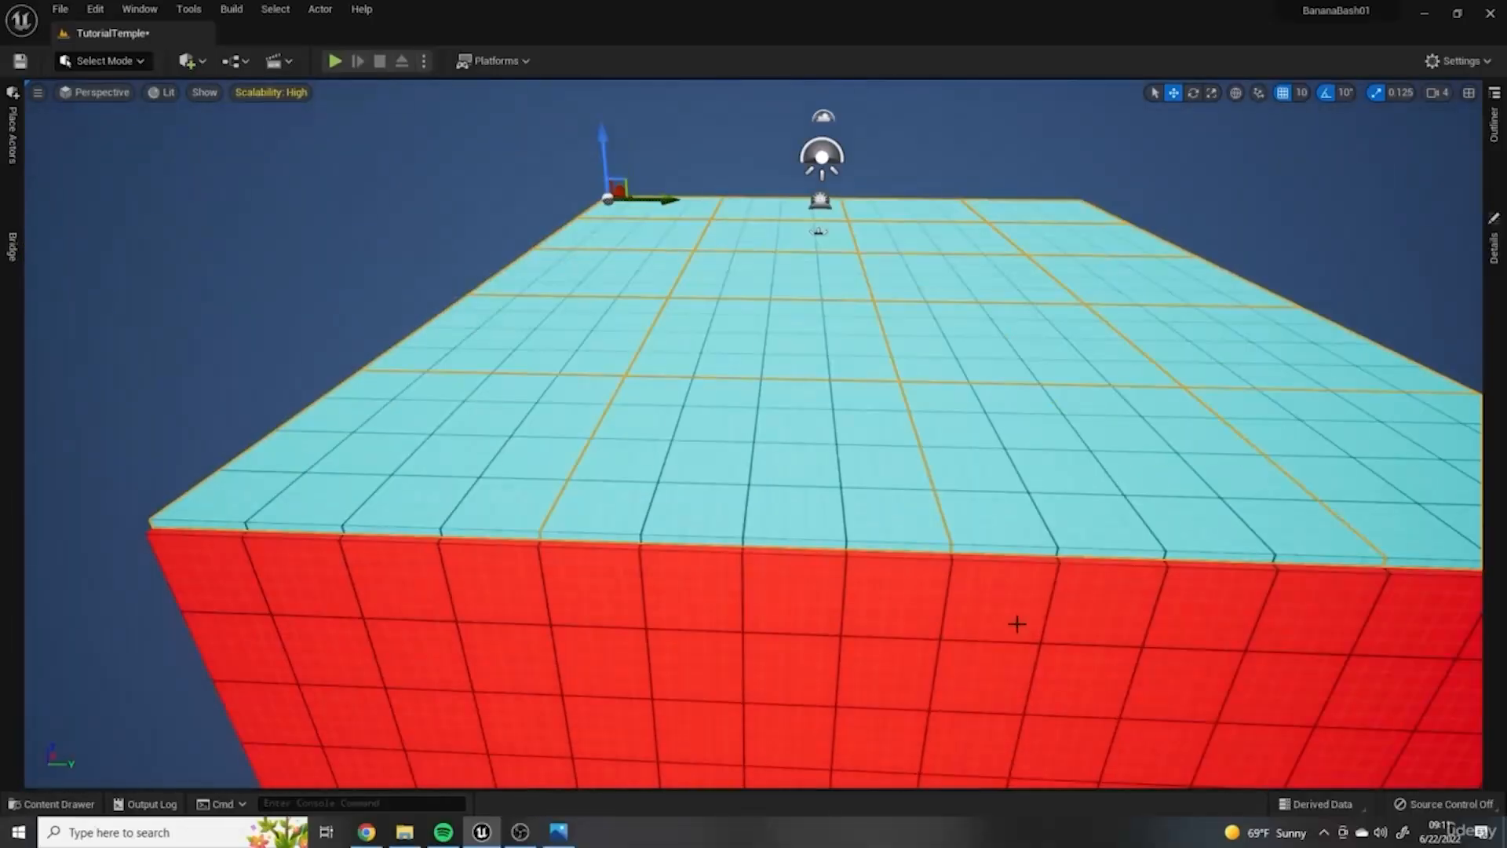
Step: Playtest the fully enclosed room to check how dark it is with the ceiling in place
right_click_drag(811, 545, 812, 577)
right_click_drag(885, 484, 819, 533)
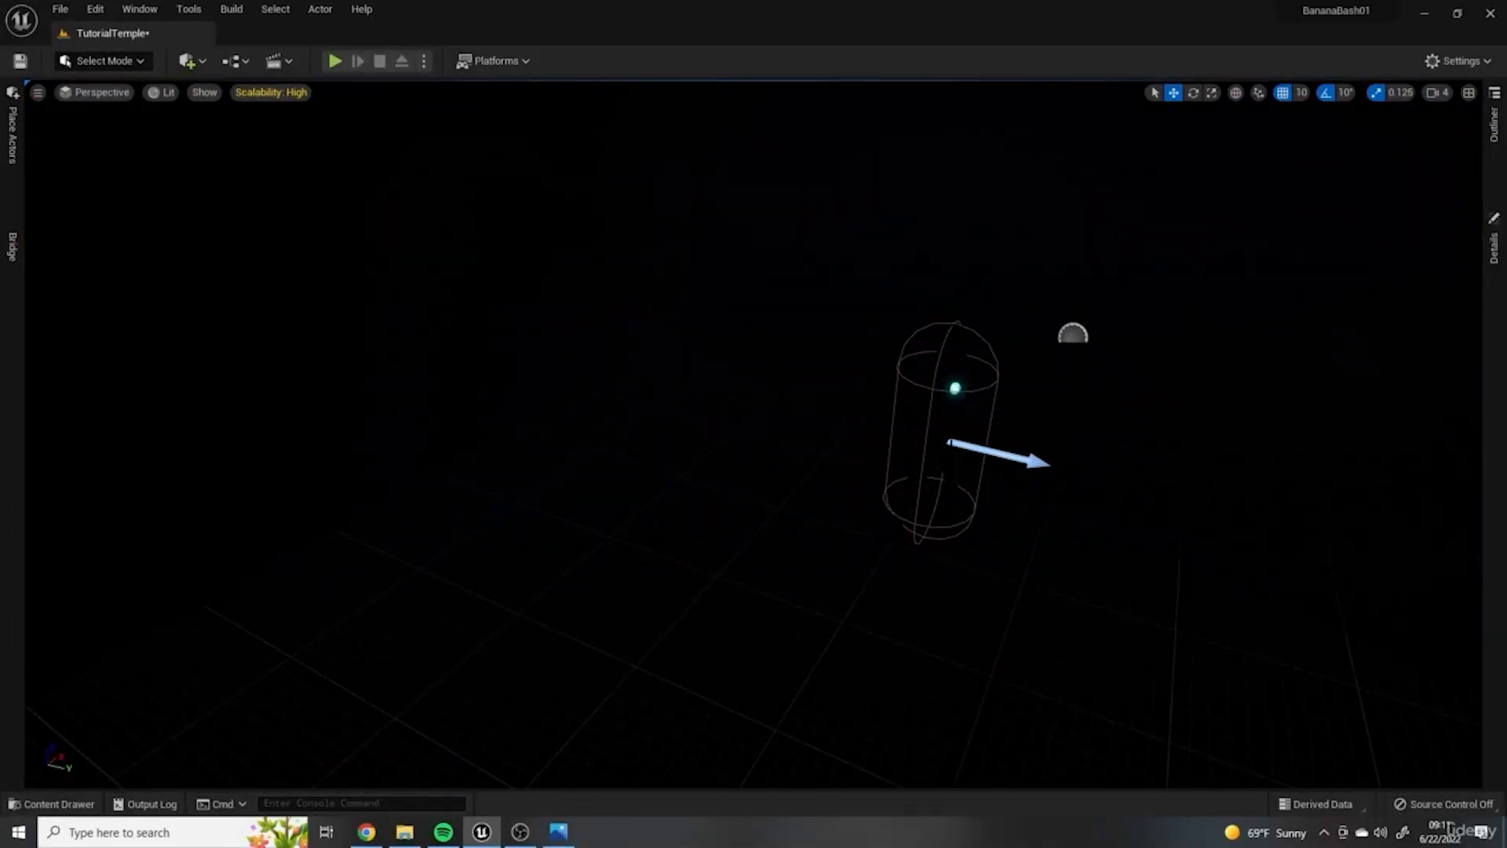
left_click(335, 61)
key("Escape")
mouse_move(942, 502)
right_mouse_down()
mouse_move(777, 340)
mouse_move(848, 314)
mouse_move(921, 492)
right_mouse_up()
left_click(921, 493)
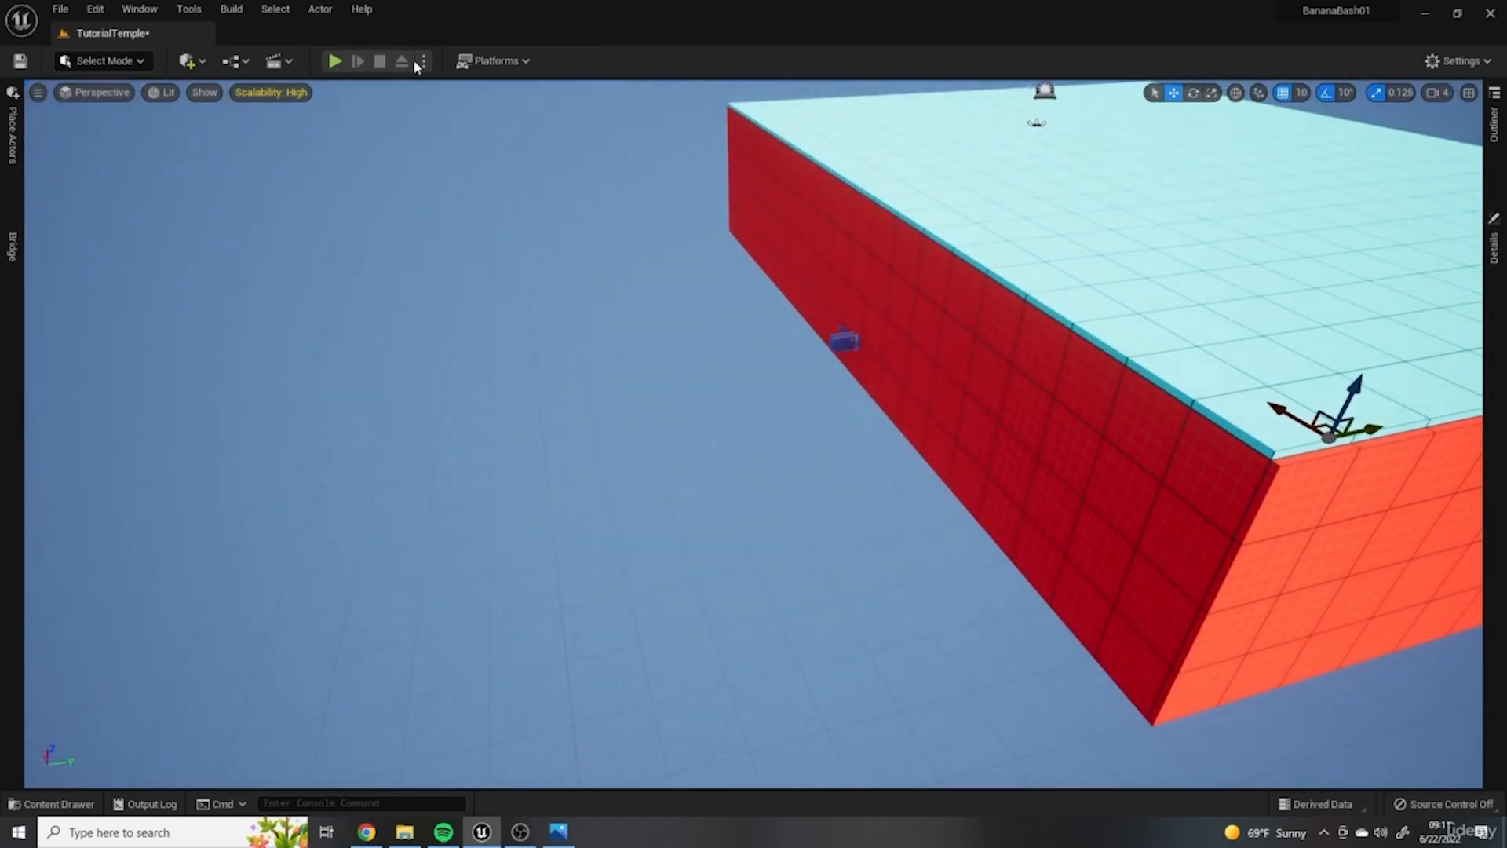
left_click(334, 61)
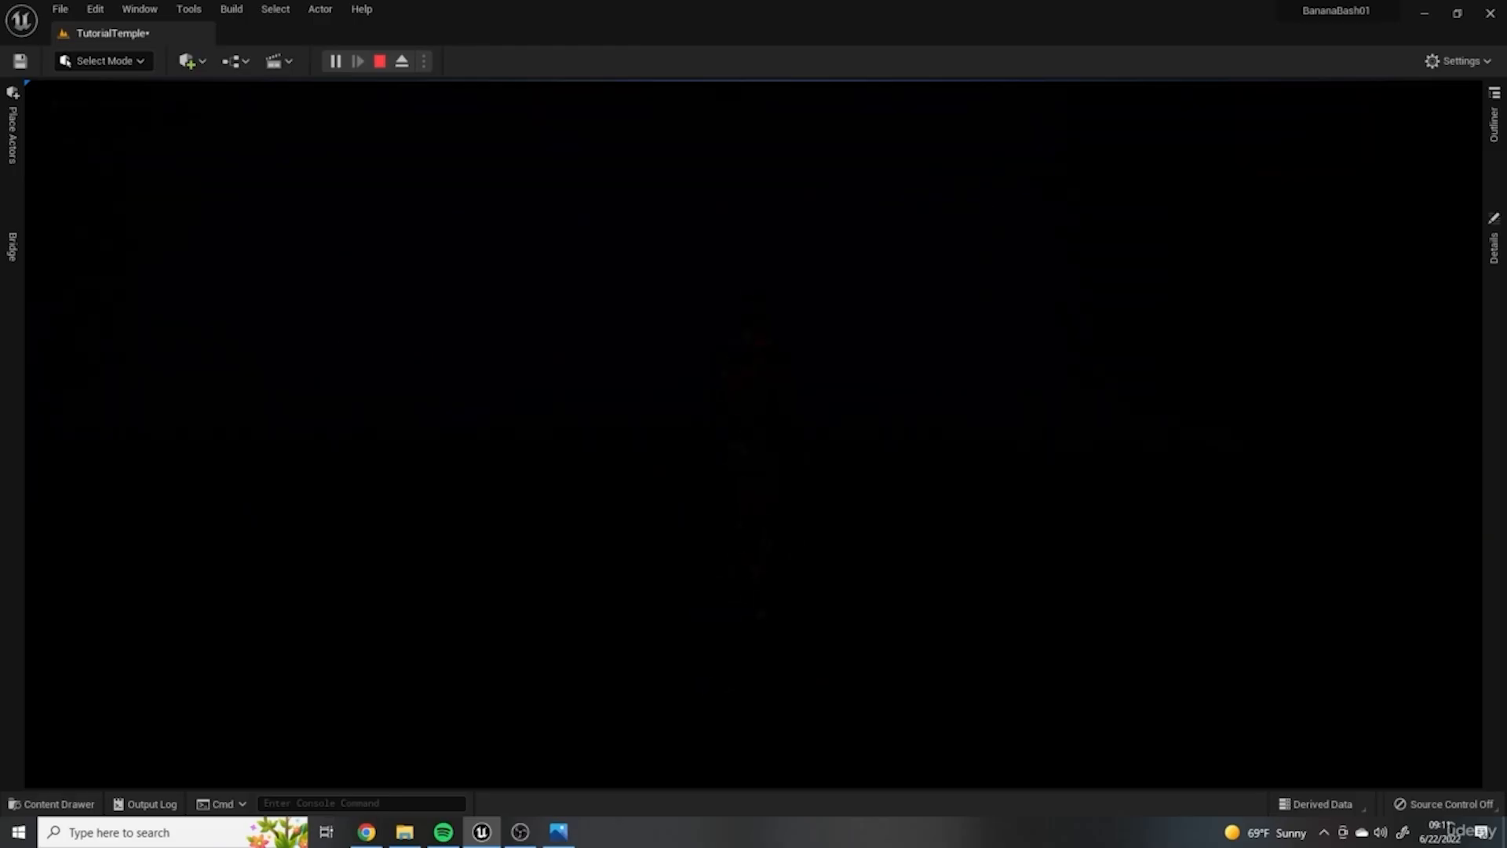
key("Escape")
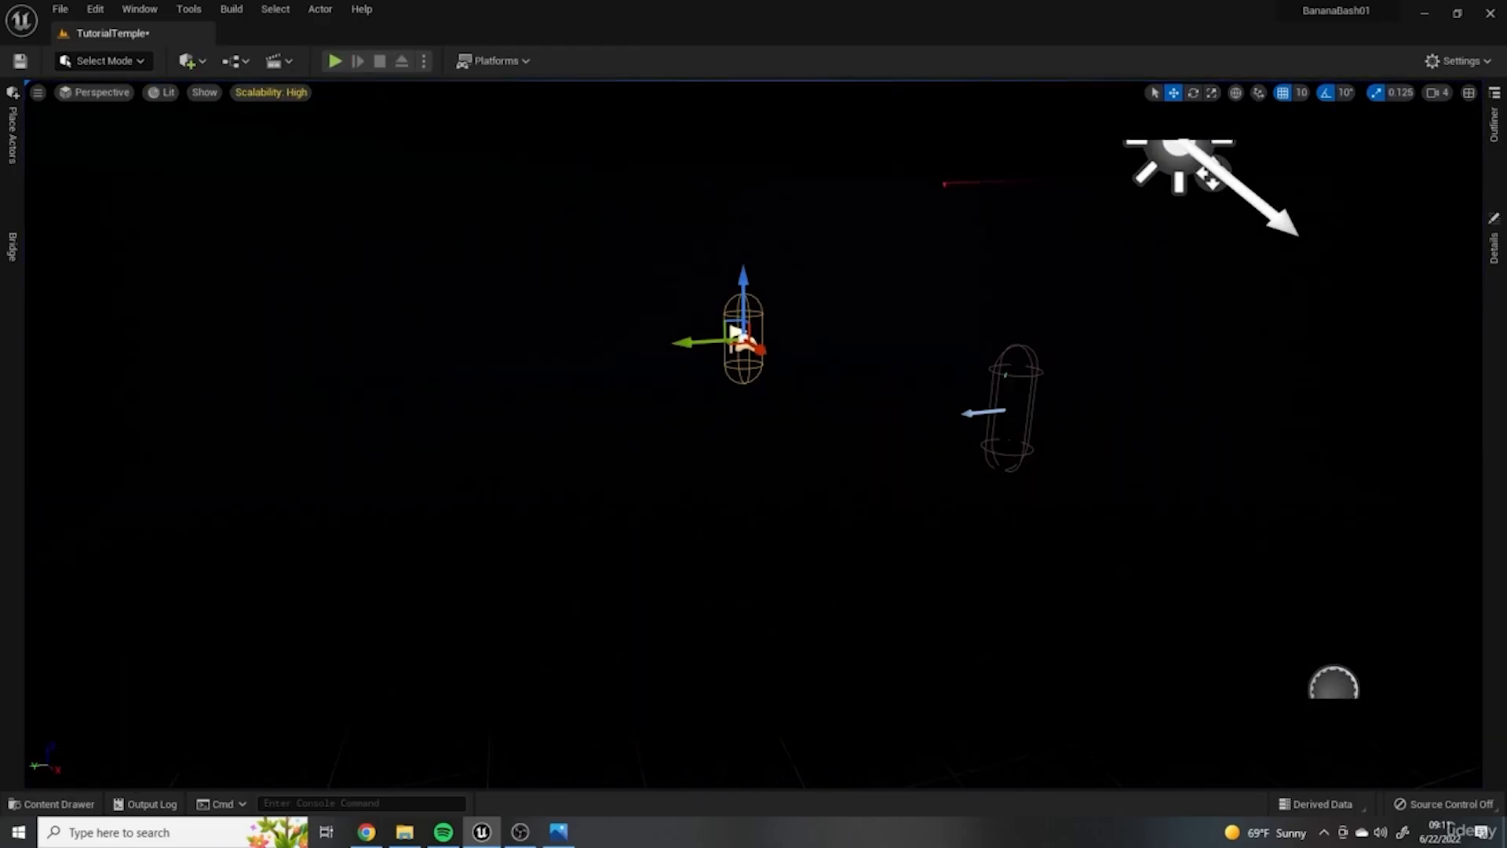
Step: Place a Point Light inside the dark room and adjust its position
right_click_drag(753, 433, 997, 447)
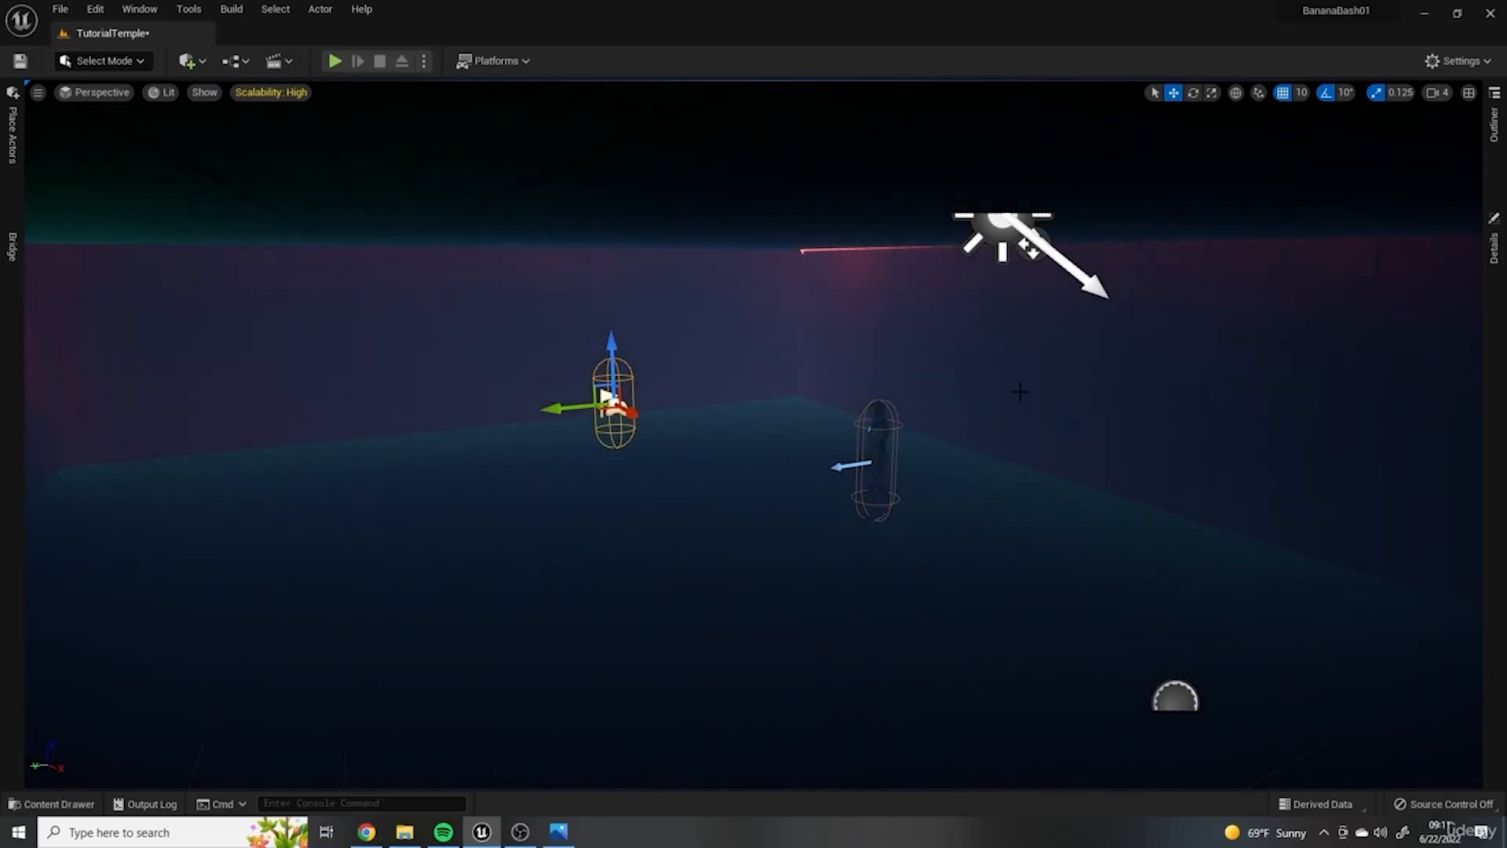
right_click_drag(940, 367, 730, 357)
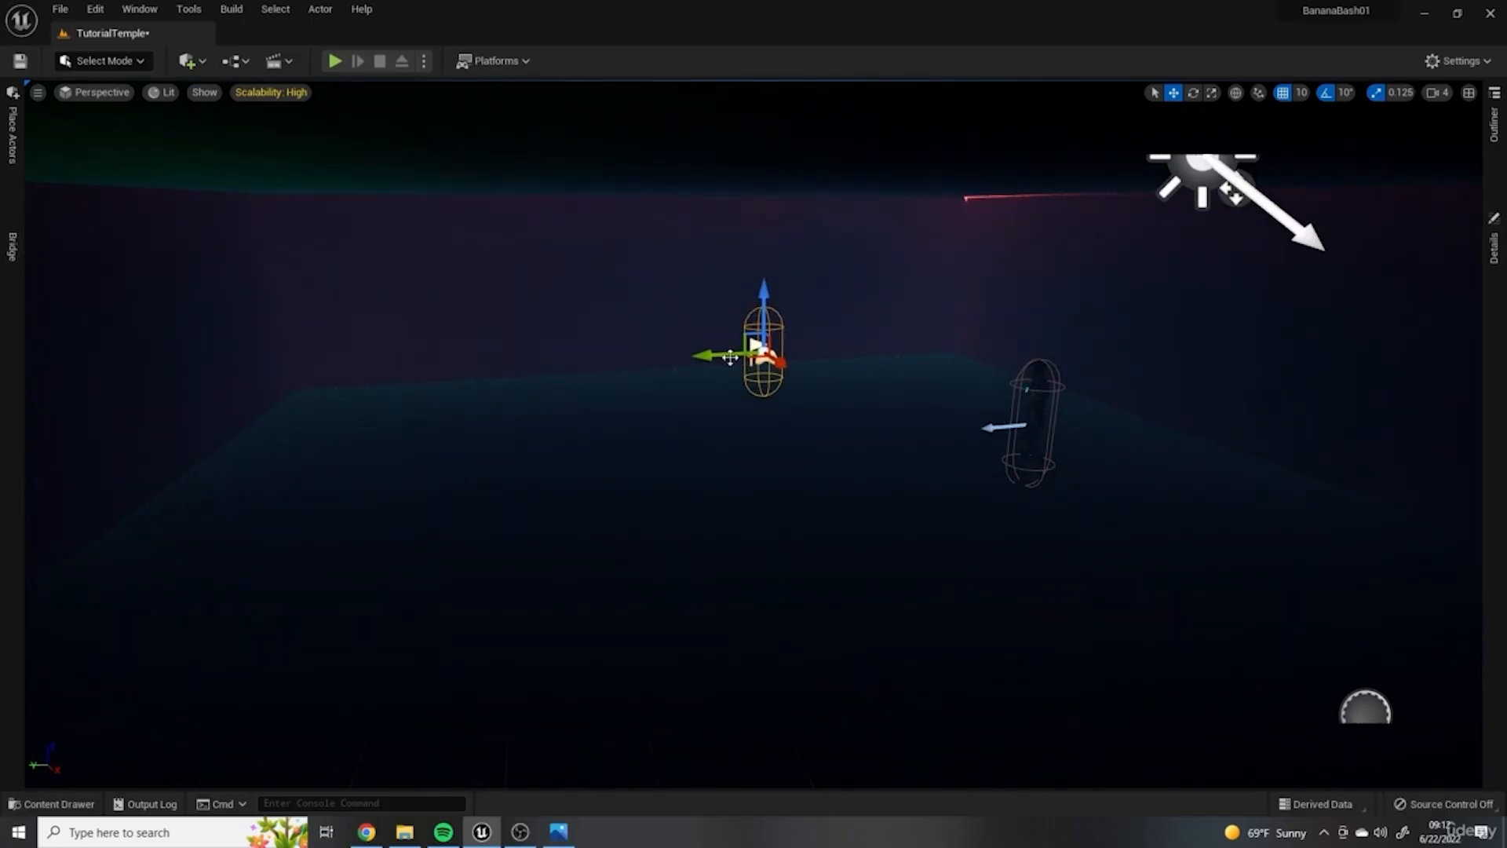
left_click(12, 129)
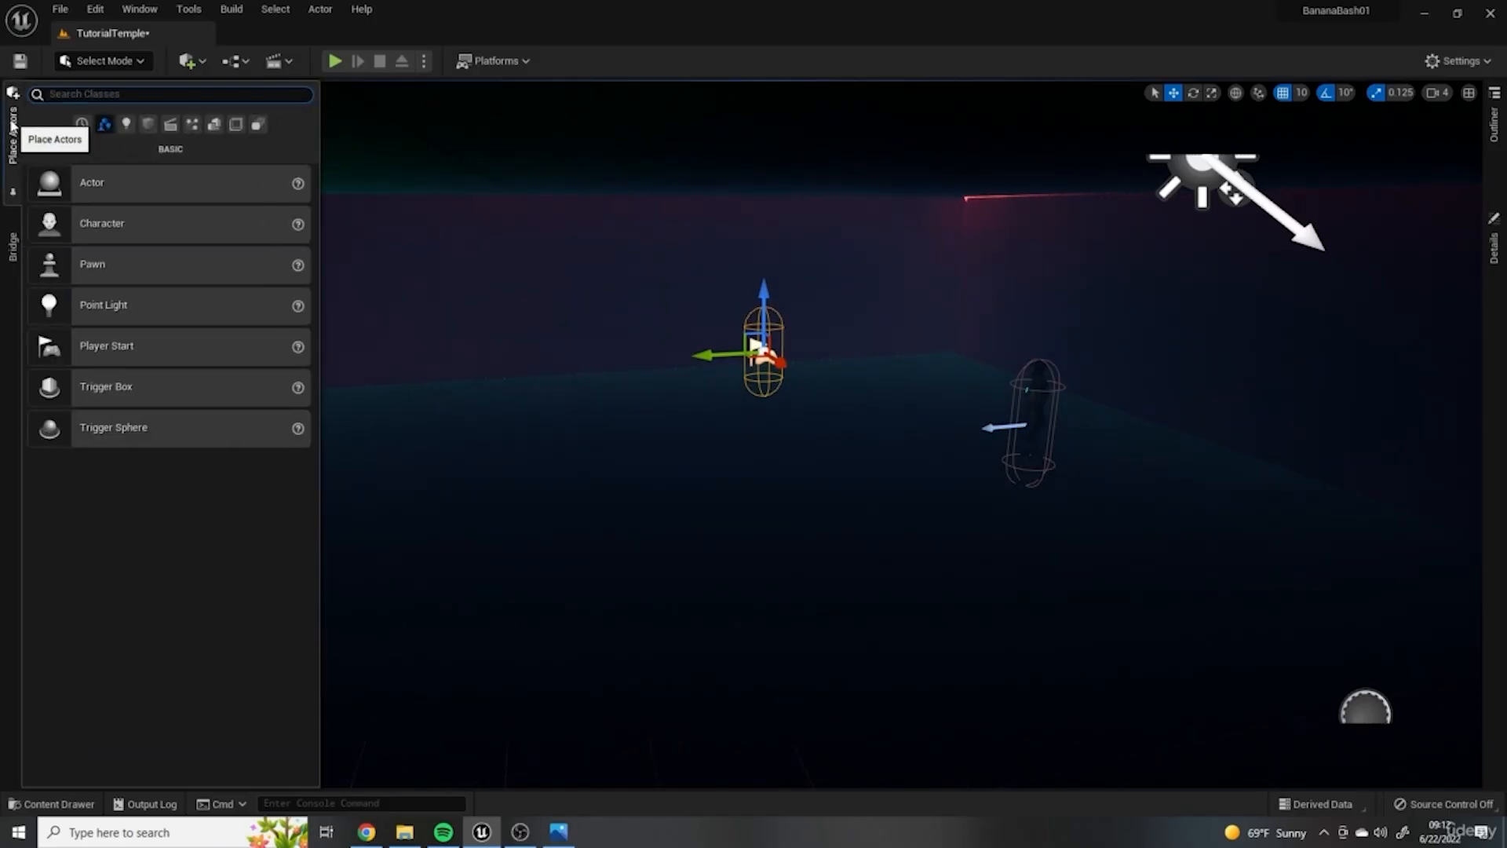
left_click(123, 121)
left_click_drag(49, 223, 645, 260)
right_click_drag(645, 260, 816, 260)
left_click_drag(534, 339, 980, 441)
right_click_drag(980, 442, 887, 440)
Step: Move the Player Start so that it stands beside the third-person character
left_click(734, 304)
right_click_drag(734, 305, 816, 302)
left_click(537, 331)
left_click_drag(556, 336, 1002, 424)
key("e")
key("w")
right_click_drag(1002, 424, 961, 381)
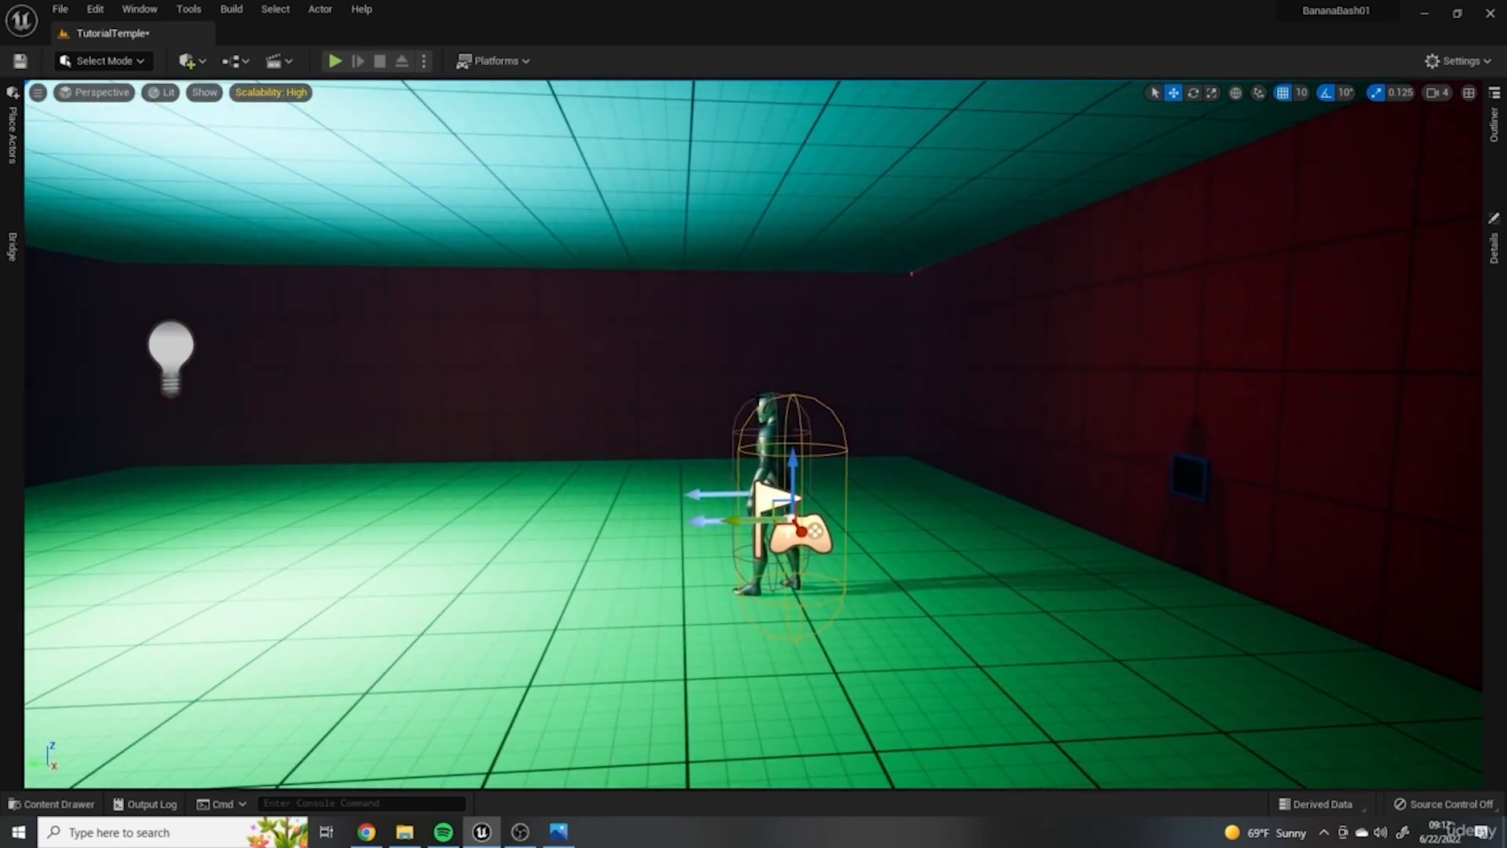
Step: Compare the third-person character's position with the player's start point in Room 1 of LvlMap.png
left_click(769, 436)
left_click(559, 833)
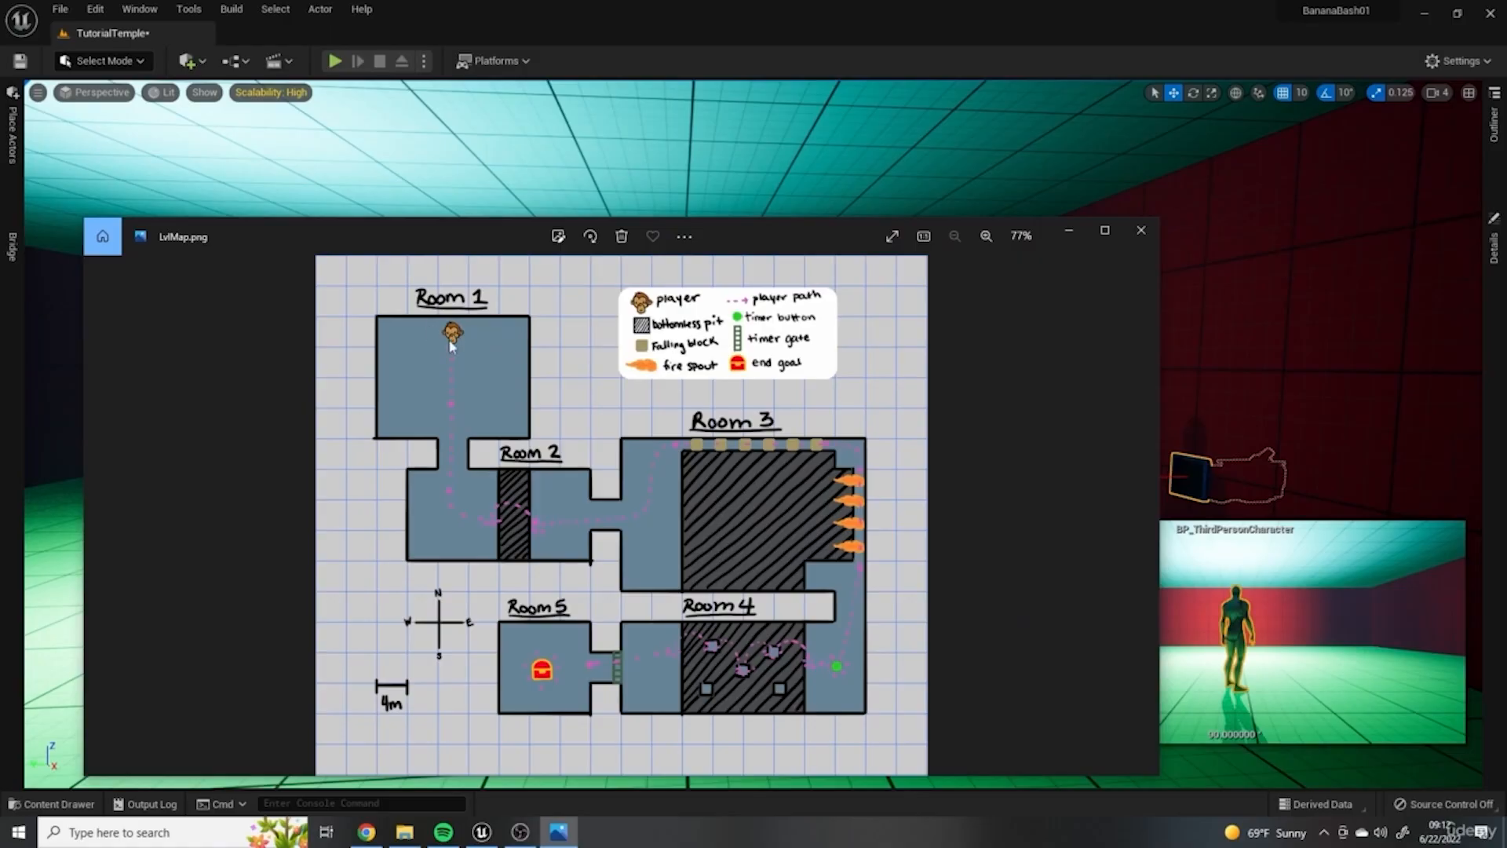
left_click(1066, 234)
right_click_drag(910, 284, 777, 373)
right_click_drag(1004, 384, 730, 350)
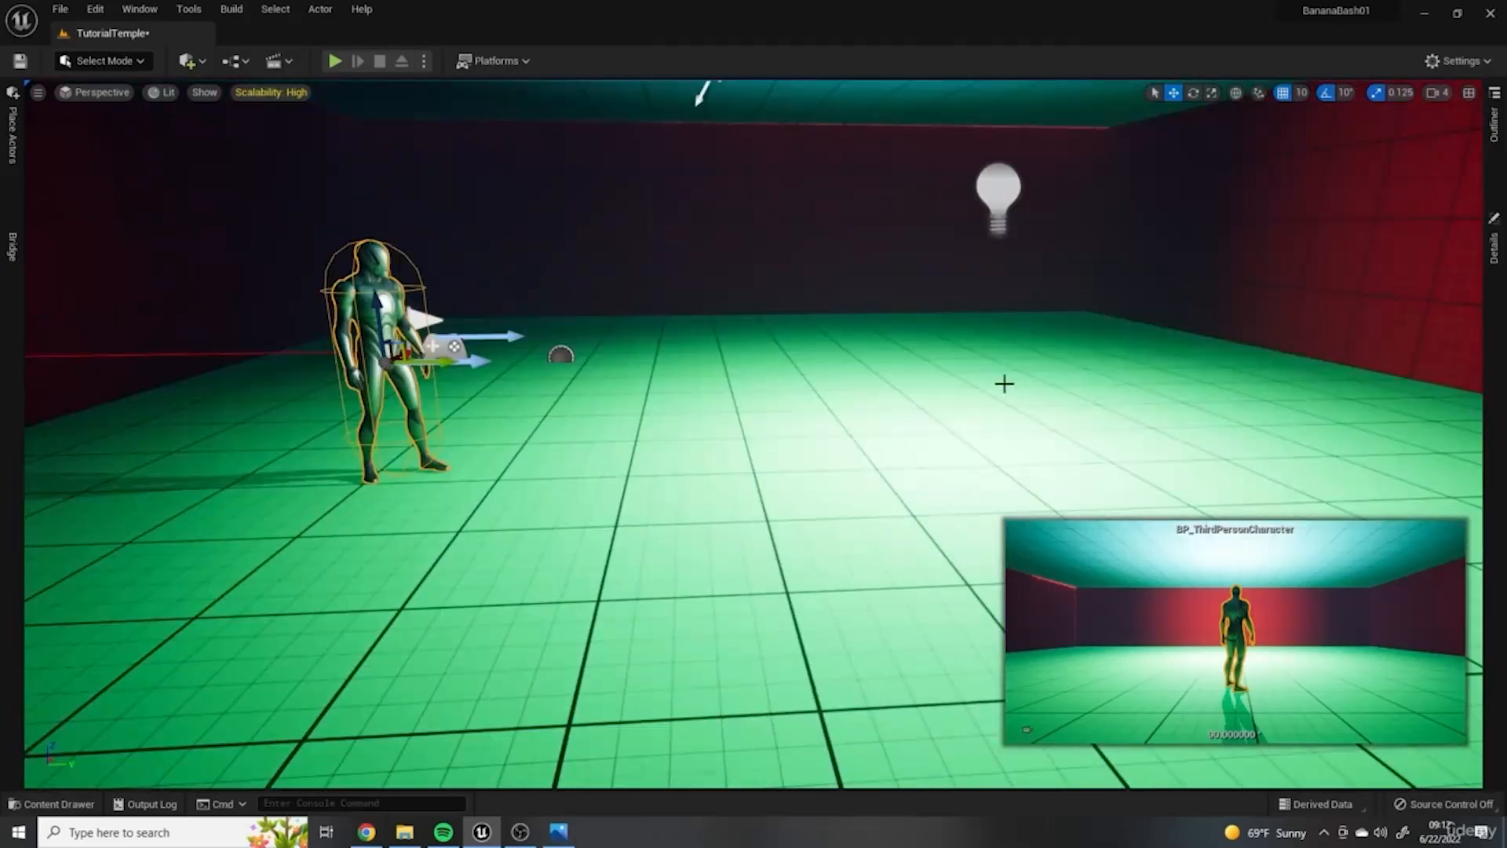
Step: Reposition the point light near the middle of the room and playtest the lighting
left_click(996, 204)
right_click_drag(997, 204, 981, 166)
left_click_drag(1100, 338, 891, 239)
right_click_drag(824, 506, 366, 322)
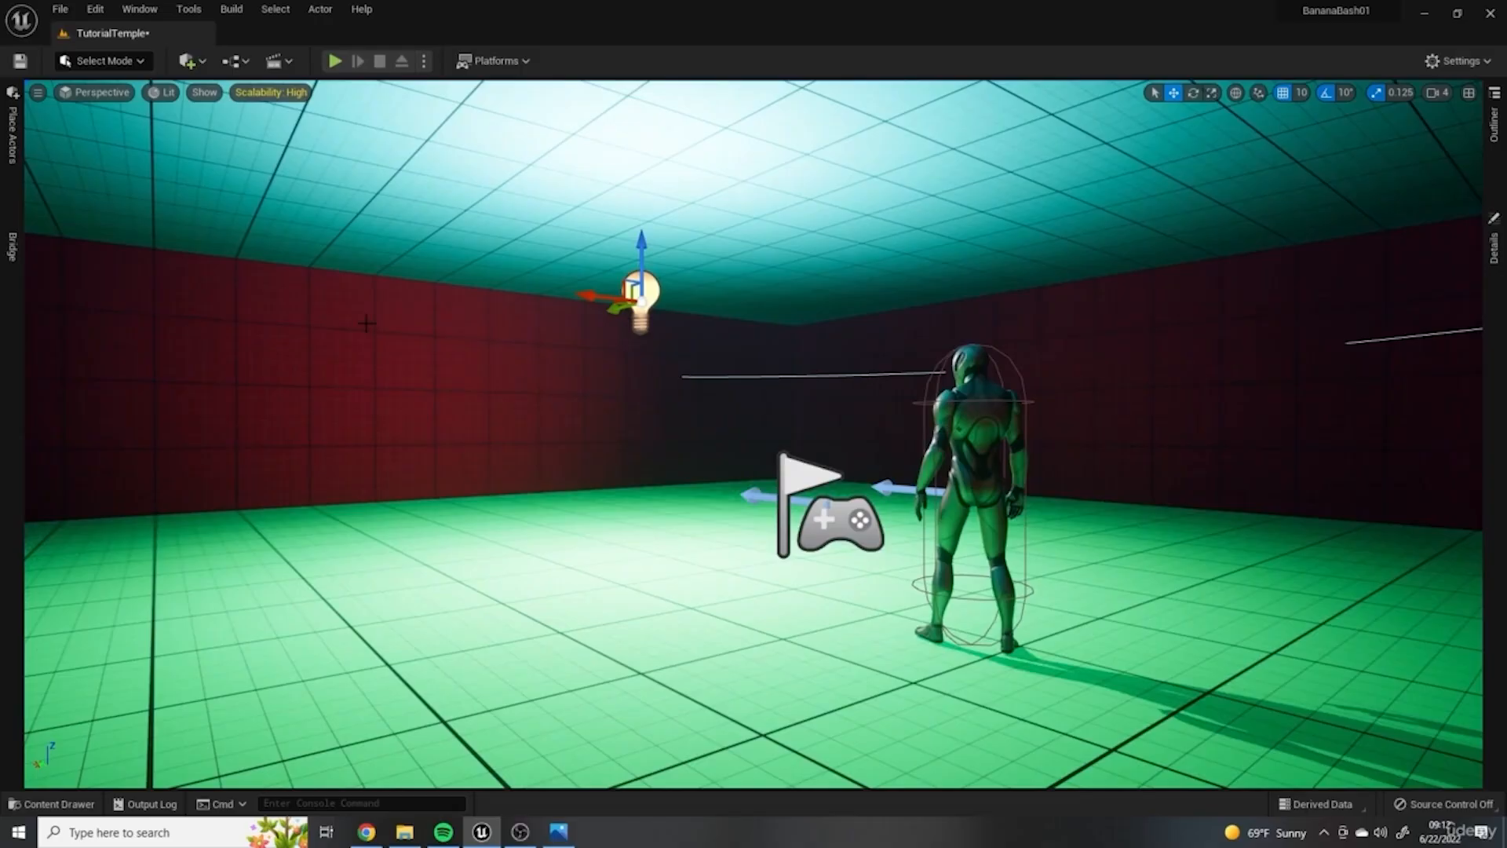
left_click(335, 61)
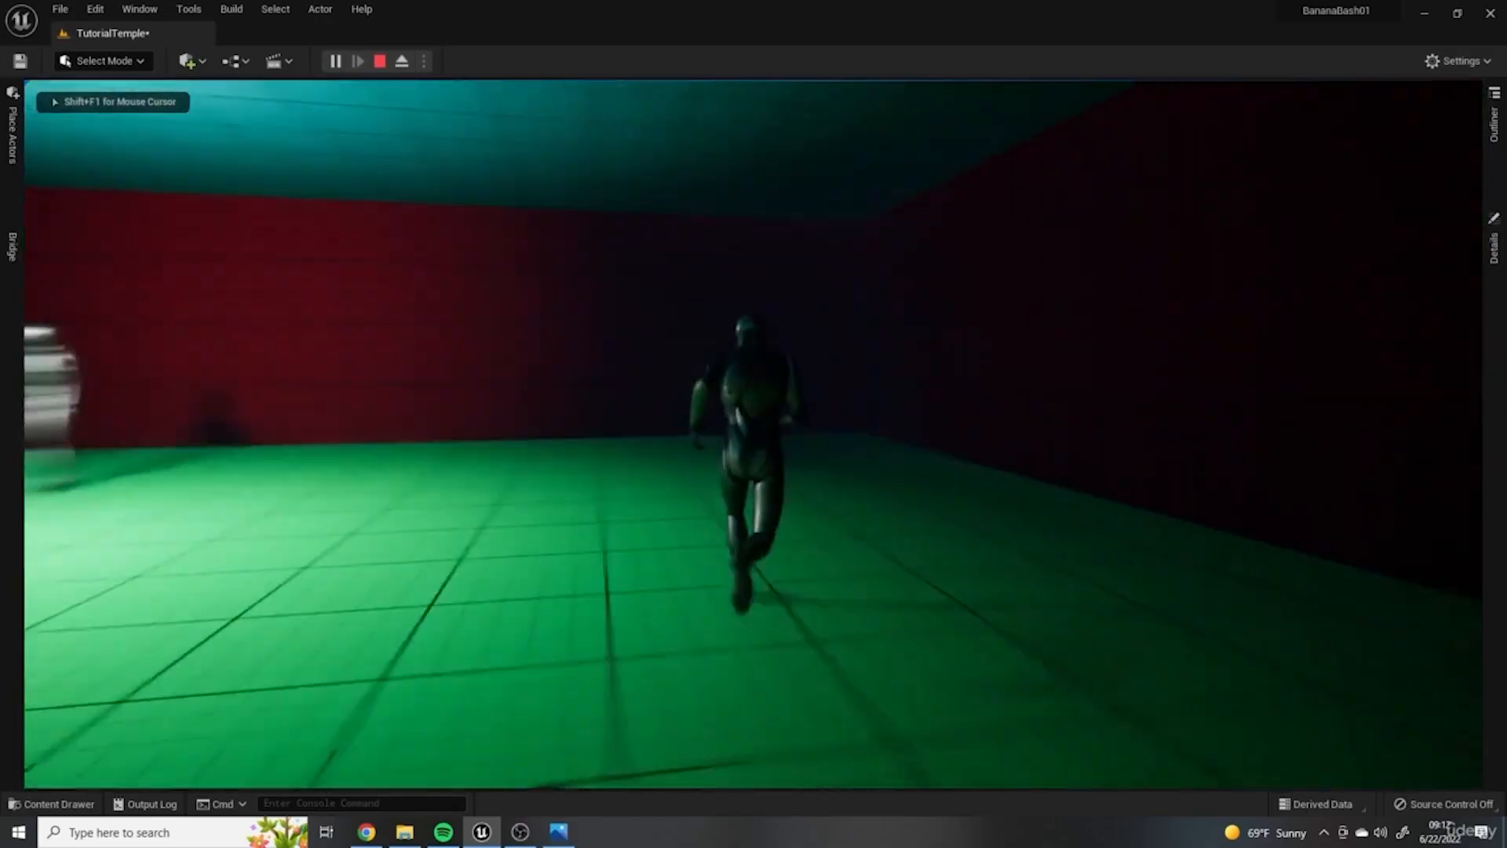
key("Escape")
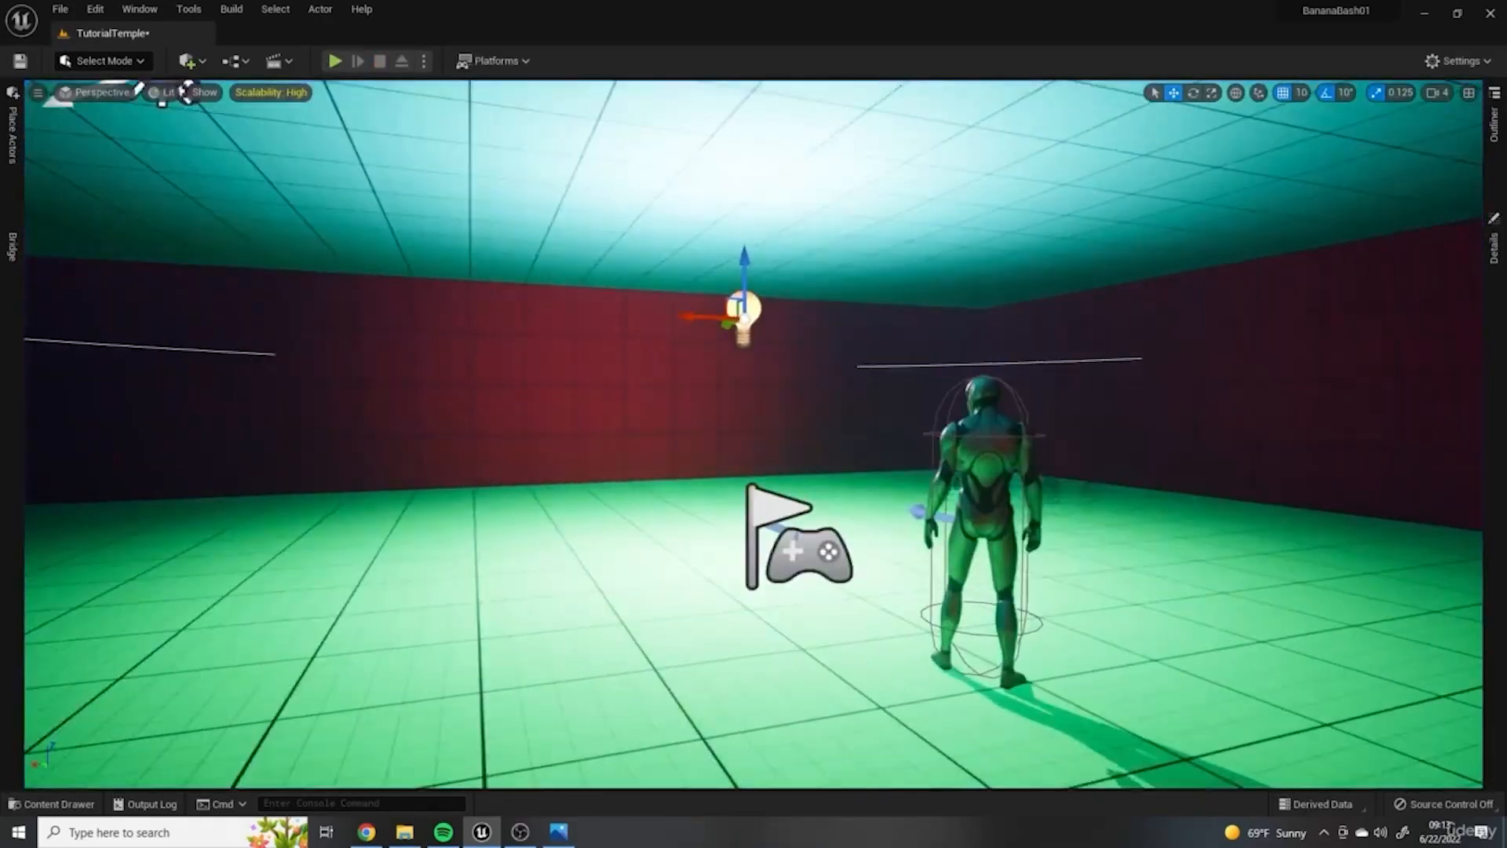
Step: Examine the room's brightness from several angles to see how auto exposure adapts the lighting
right_click_drag(784, 416, 710, 463)
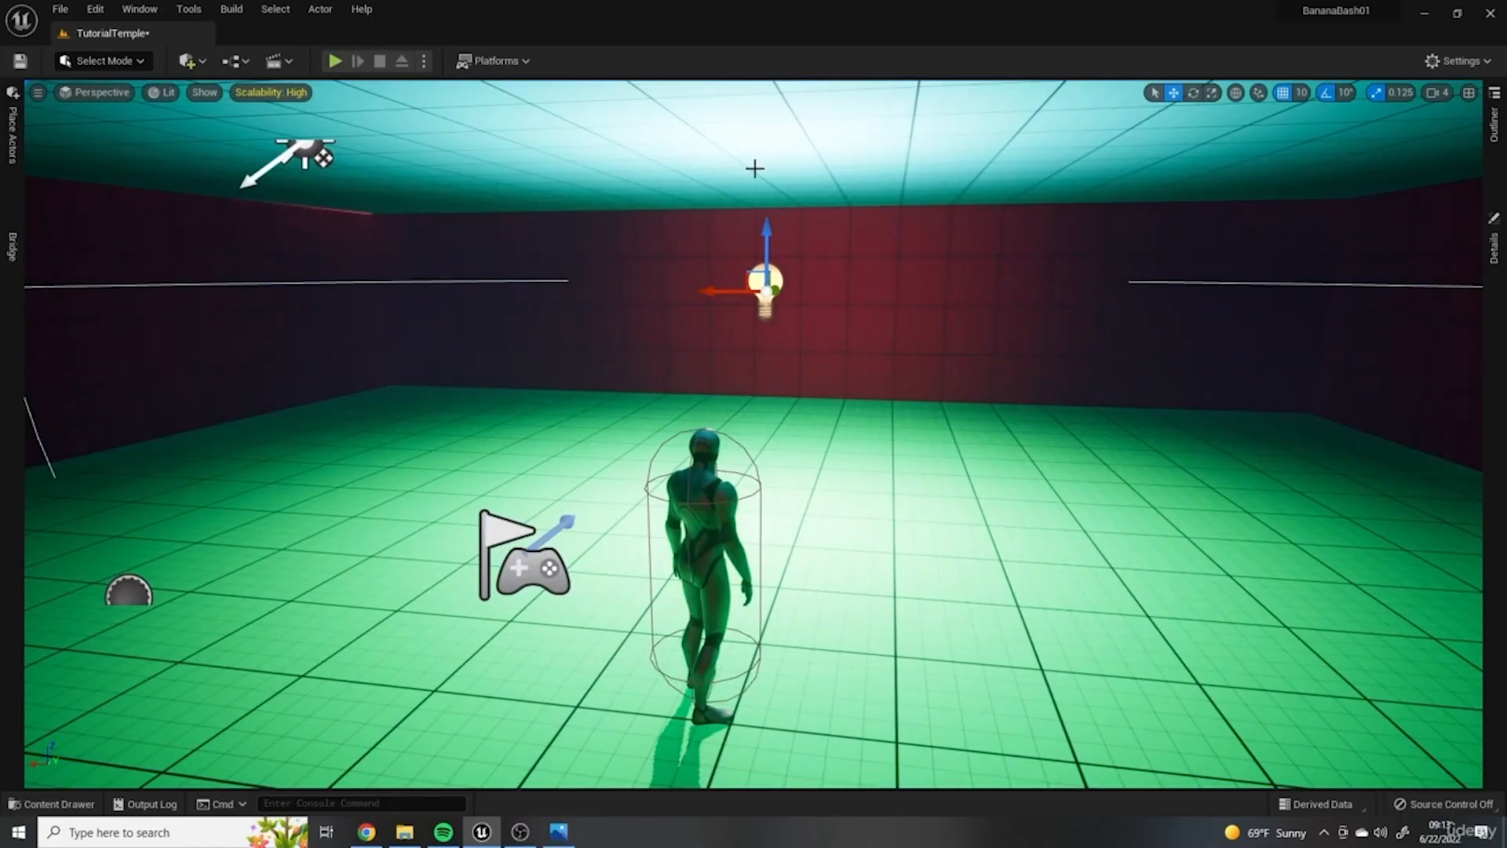
right_click_drag(1201, 461, 1256, 471)
right_click_drag(1133, 461, 954, 446)
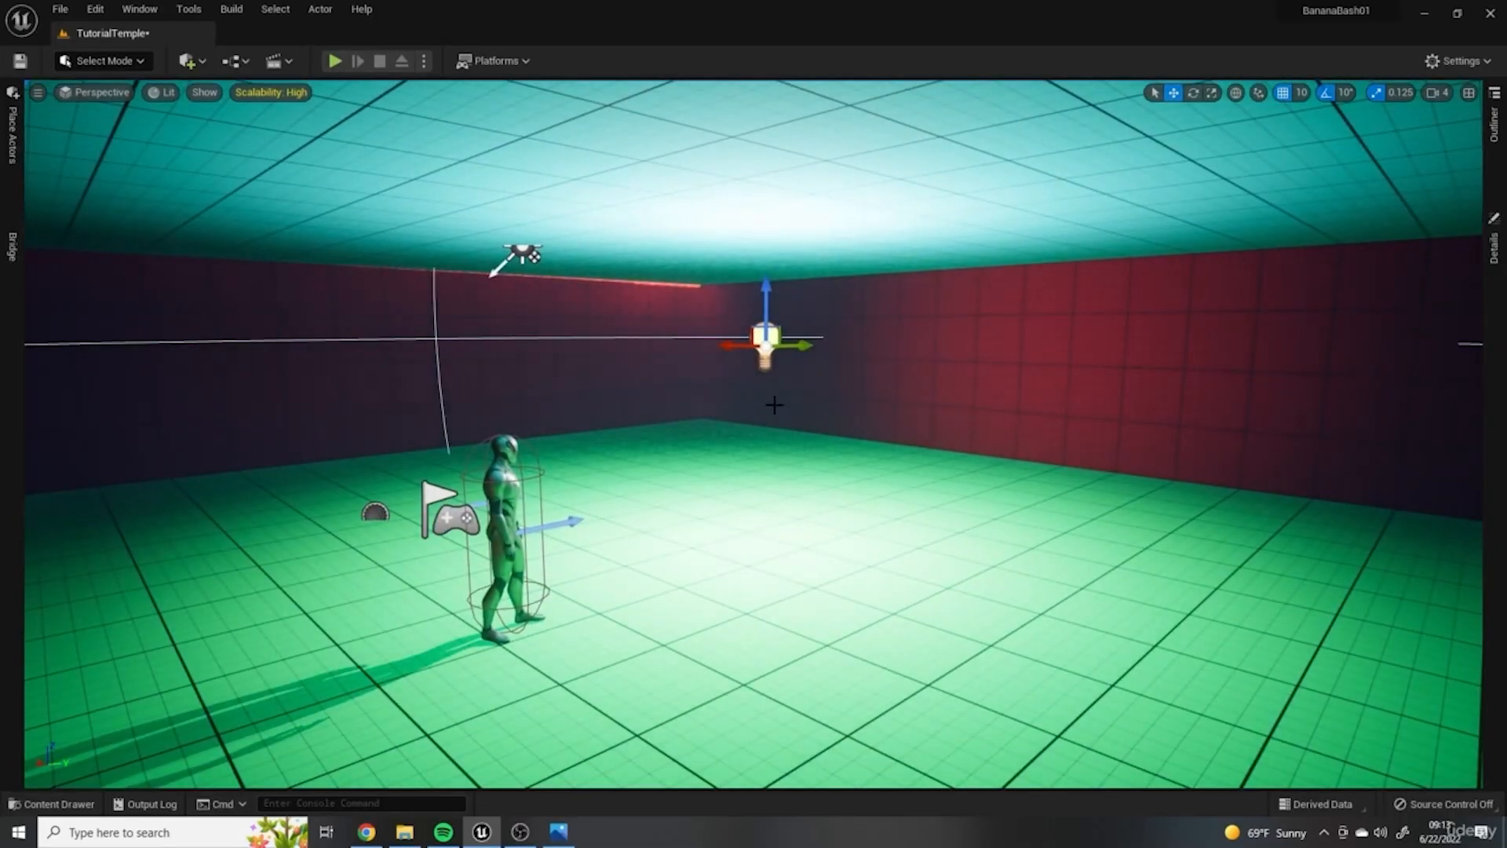
right_click_drag(1116, 585, 886, 494)
left_click_drag(1168, 461, 886, 479, "alt")
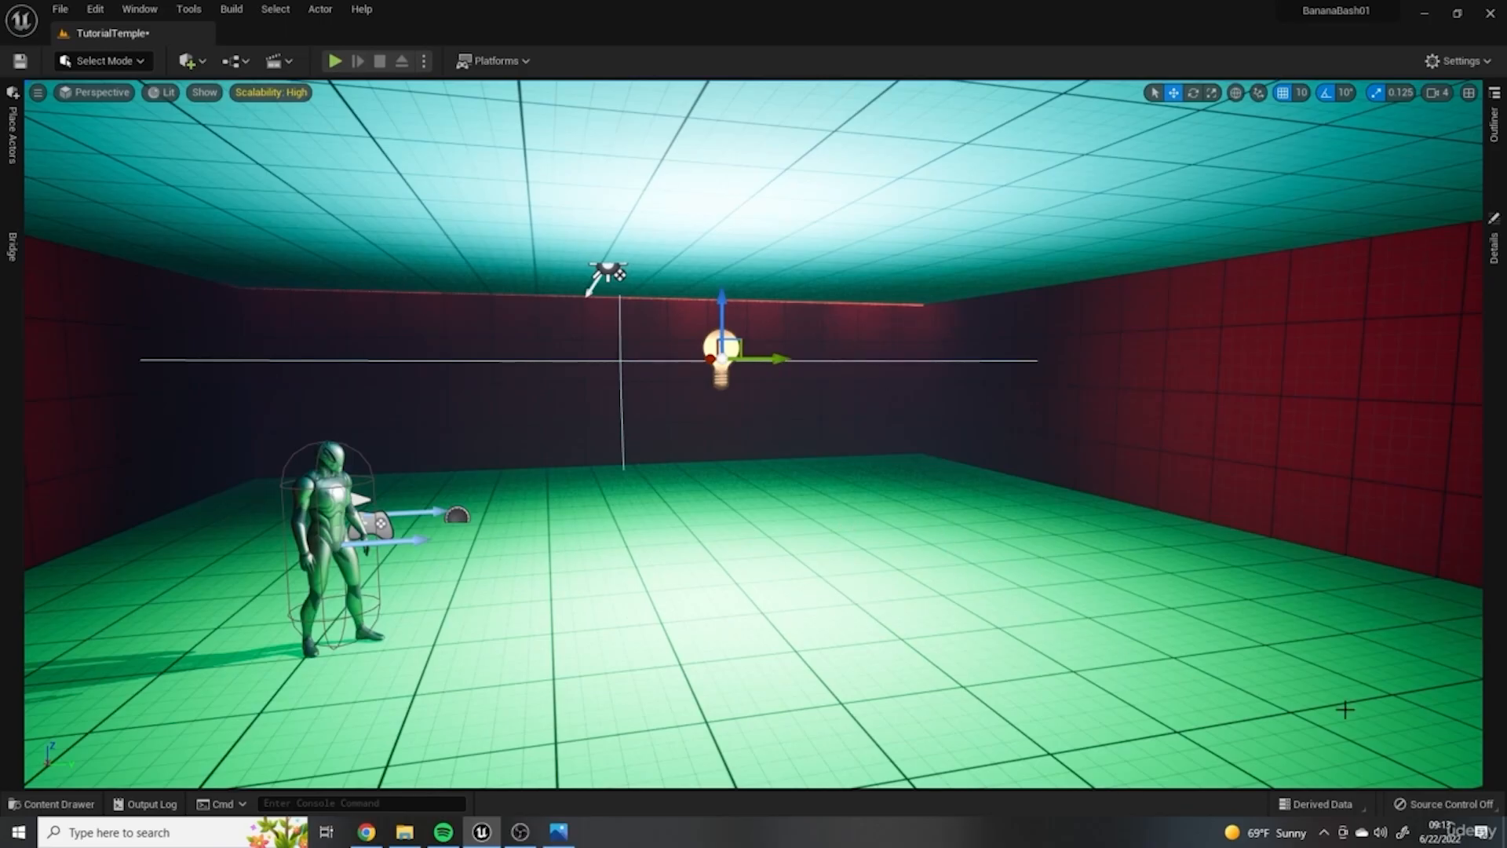
right_click_drag(754, 439, 1042, 529)
right_click_drag(678, 690, 408, 533)
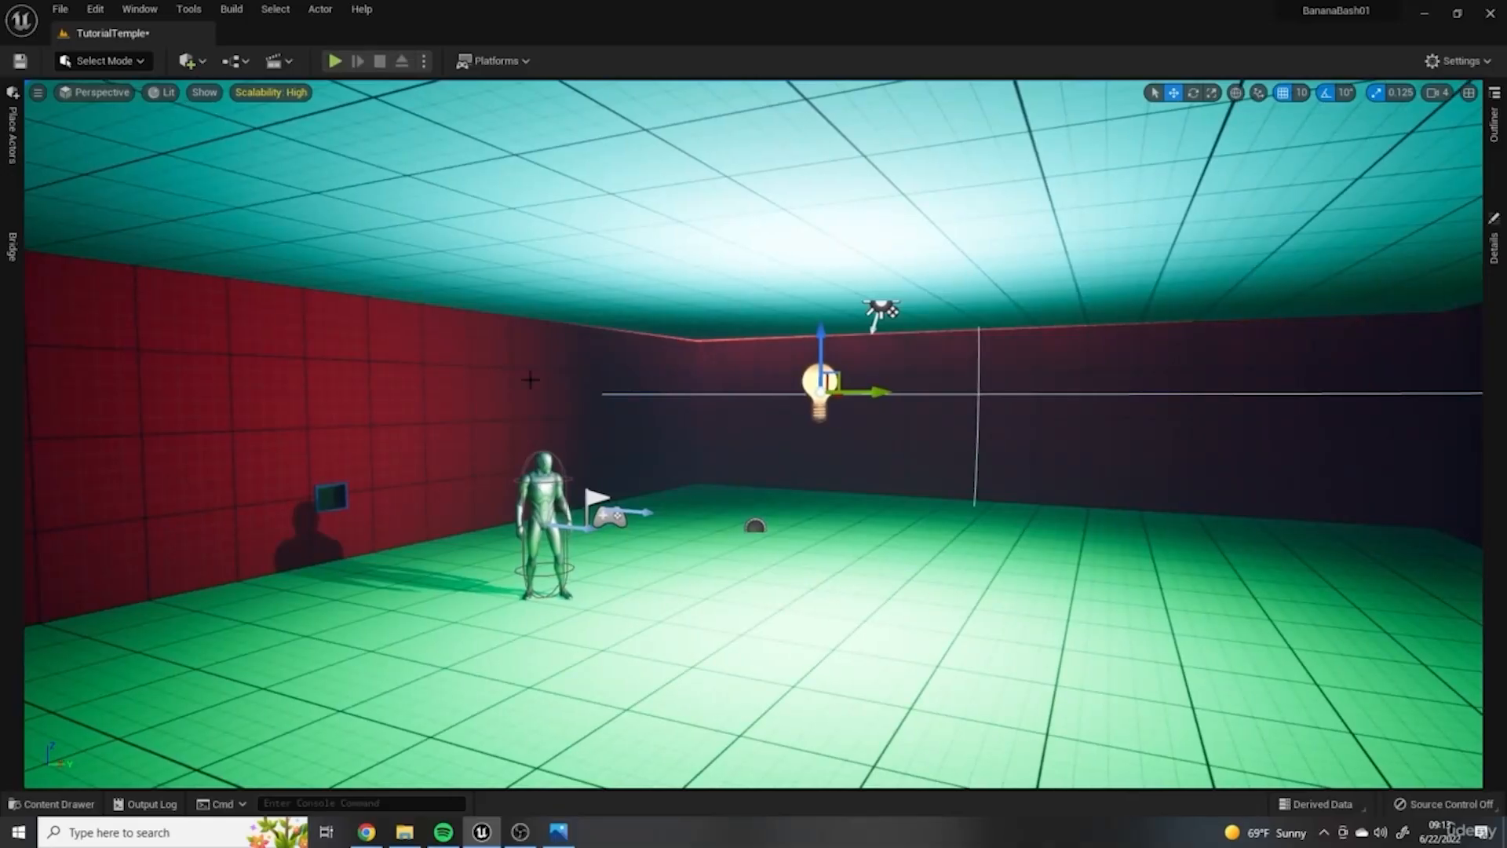
right_click_drag(531, 380, 1114, 420)
right_click_drag(871, 424, 1089, 363)
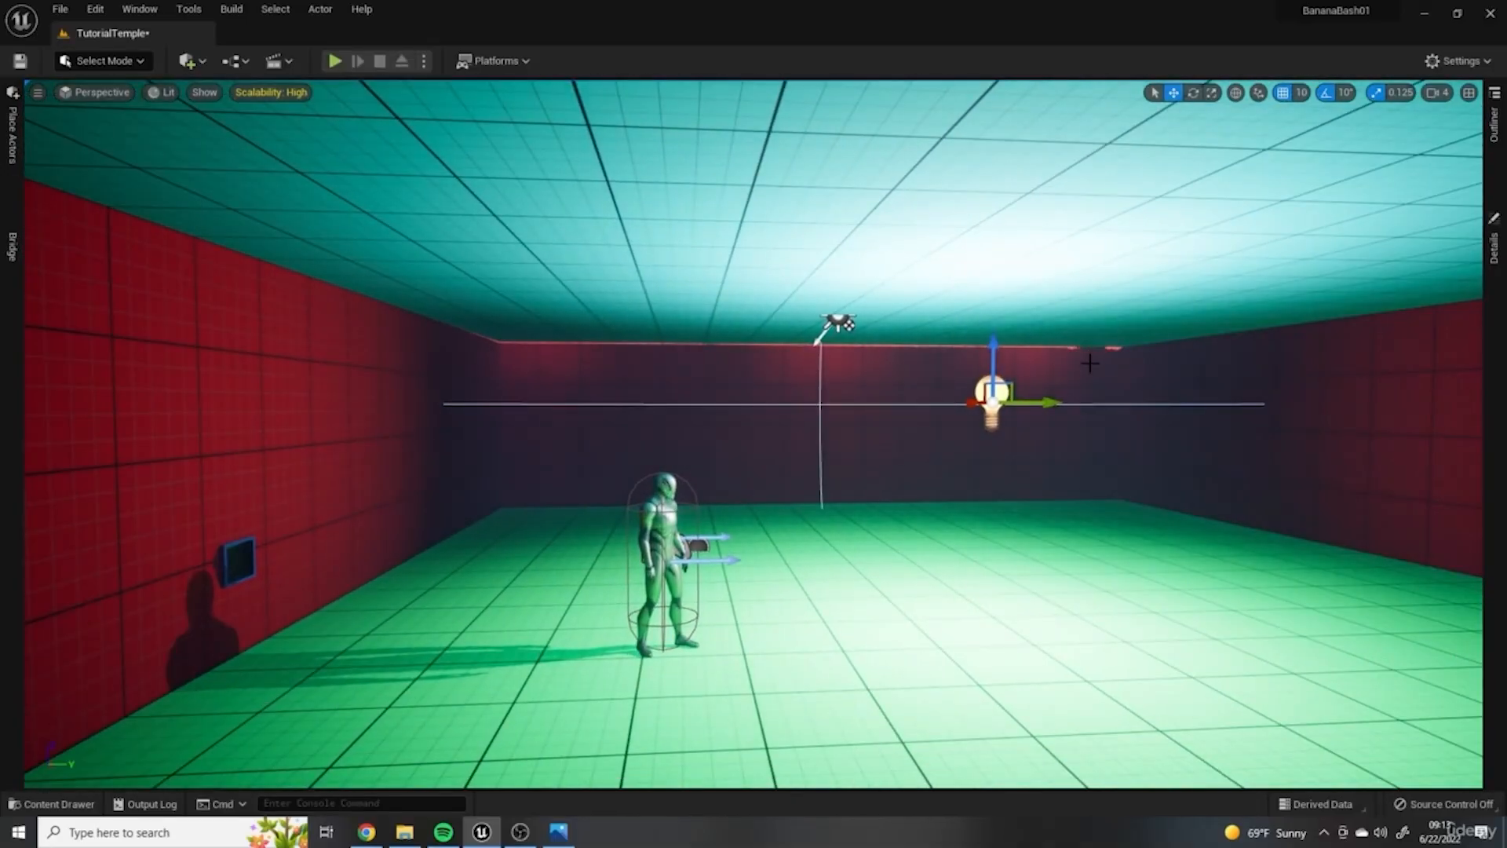
right_click_drag(1150, 477, 206, 200)
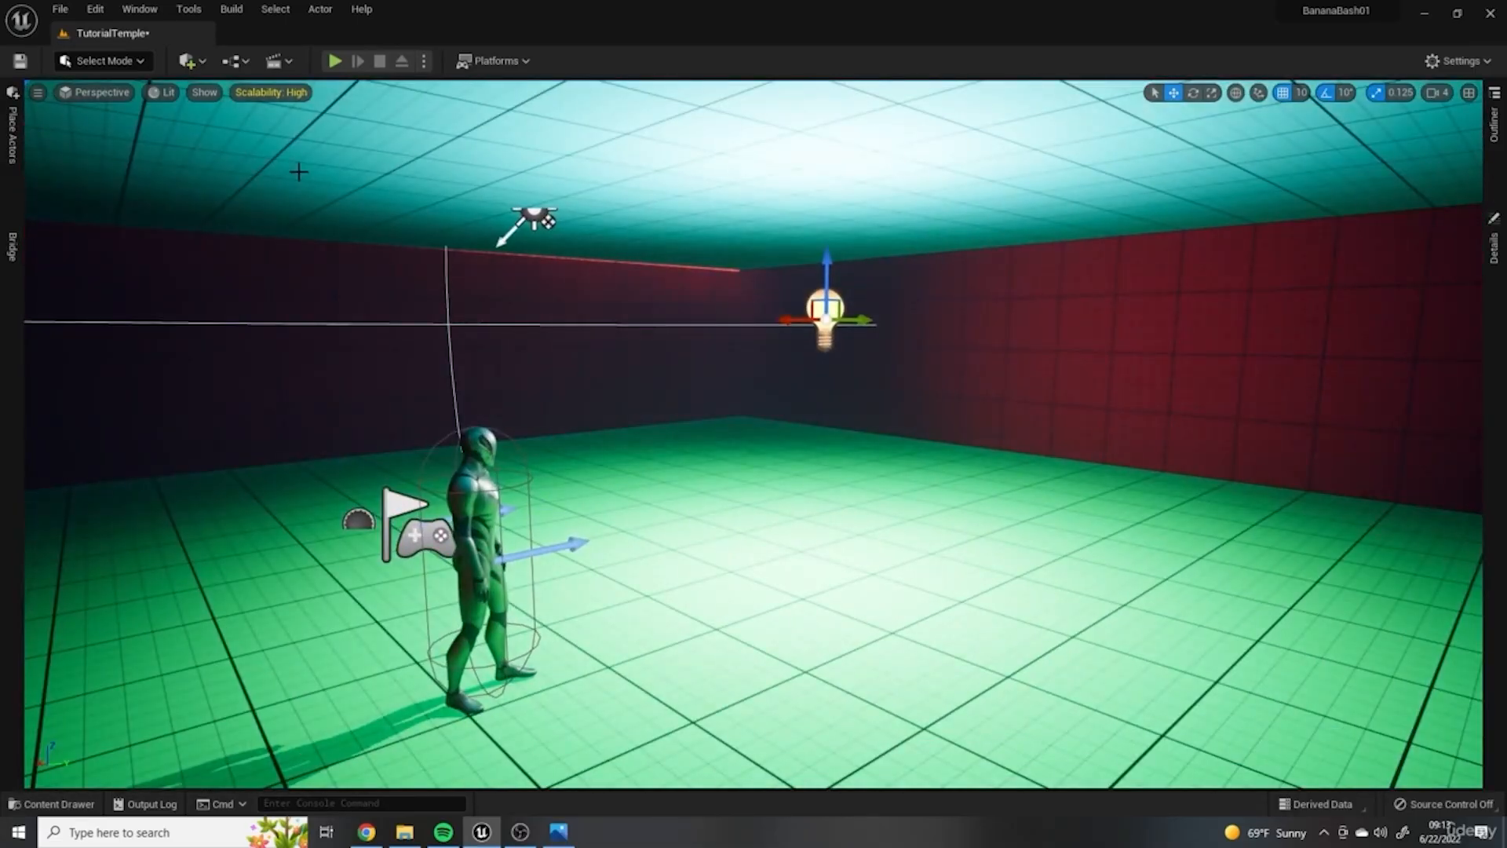
Step: Find the exposure options in the Project Settings and disable Auto Exposure under Engine - Rendering
left_click(95, 9)
left_click(179, 243)
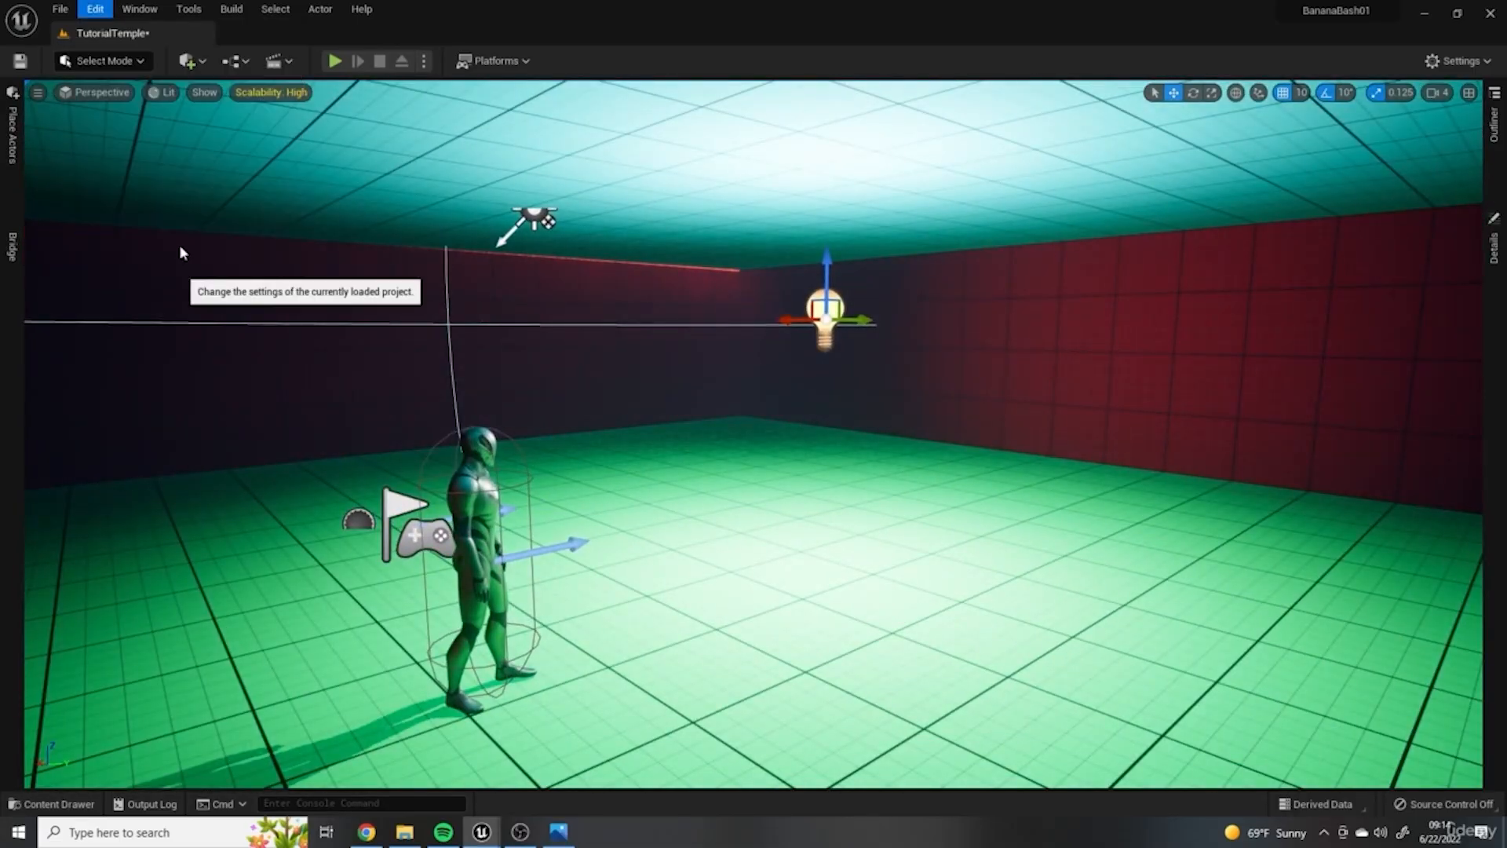
type("exposure")
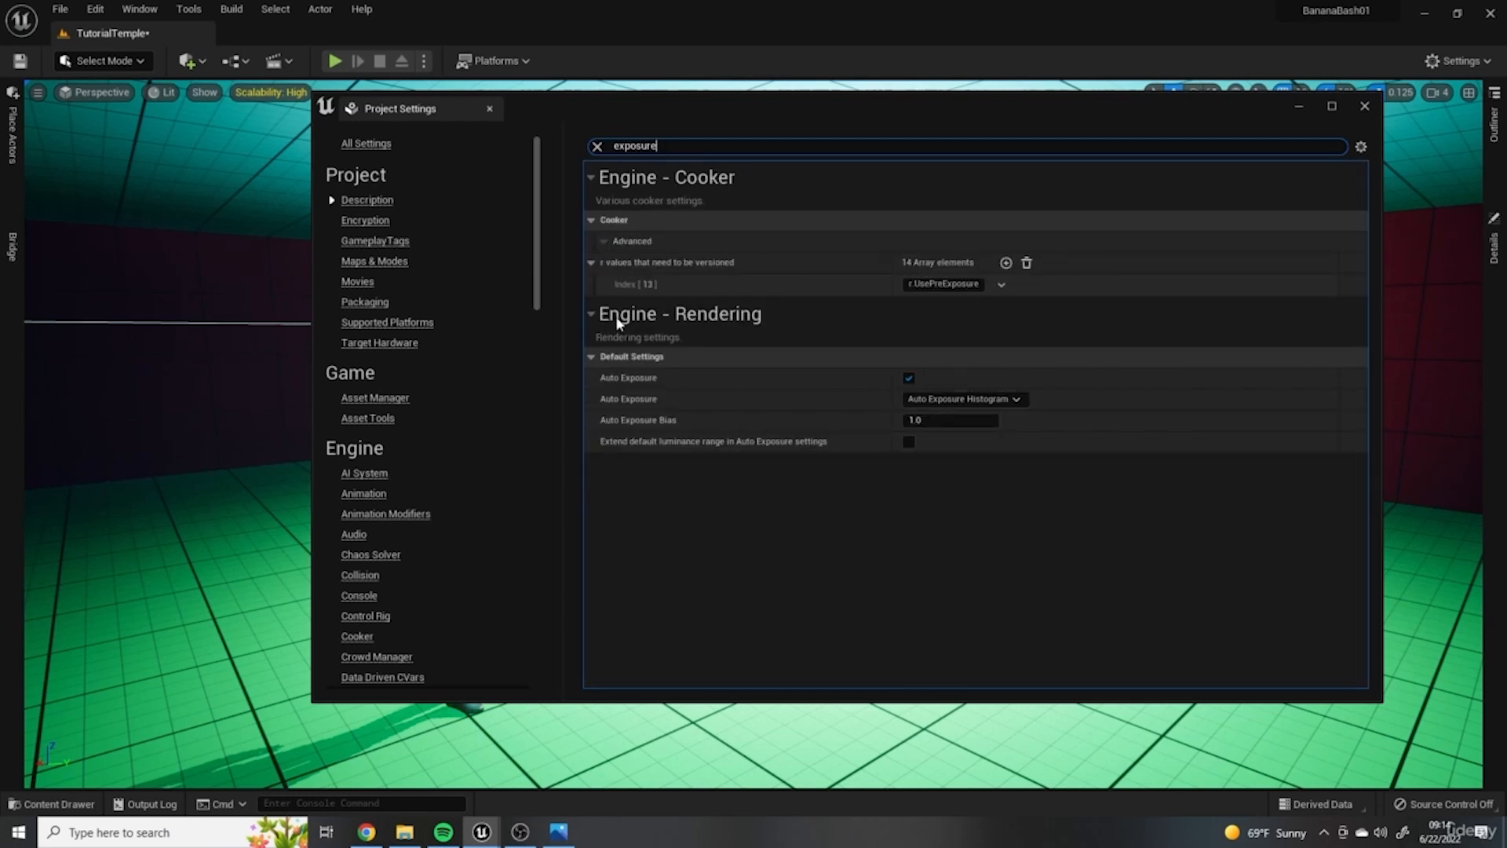
left_click(909, 377)
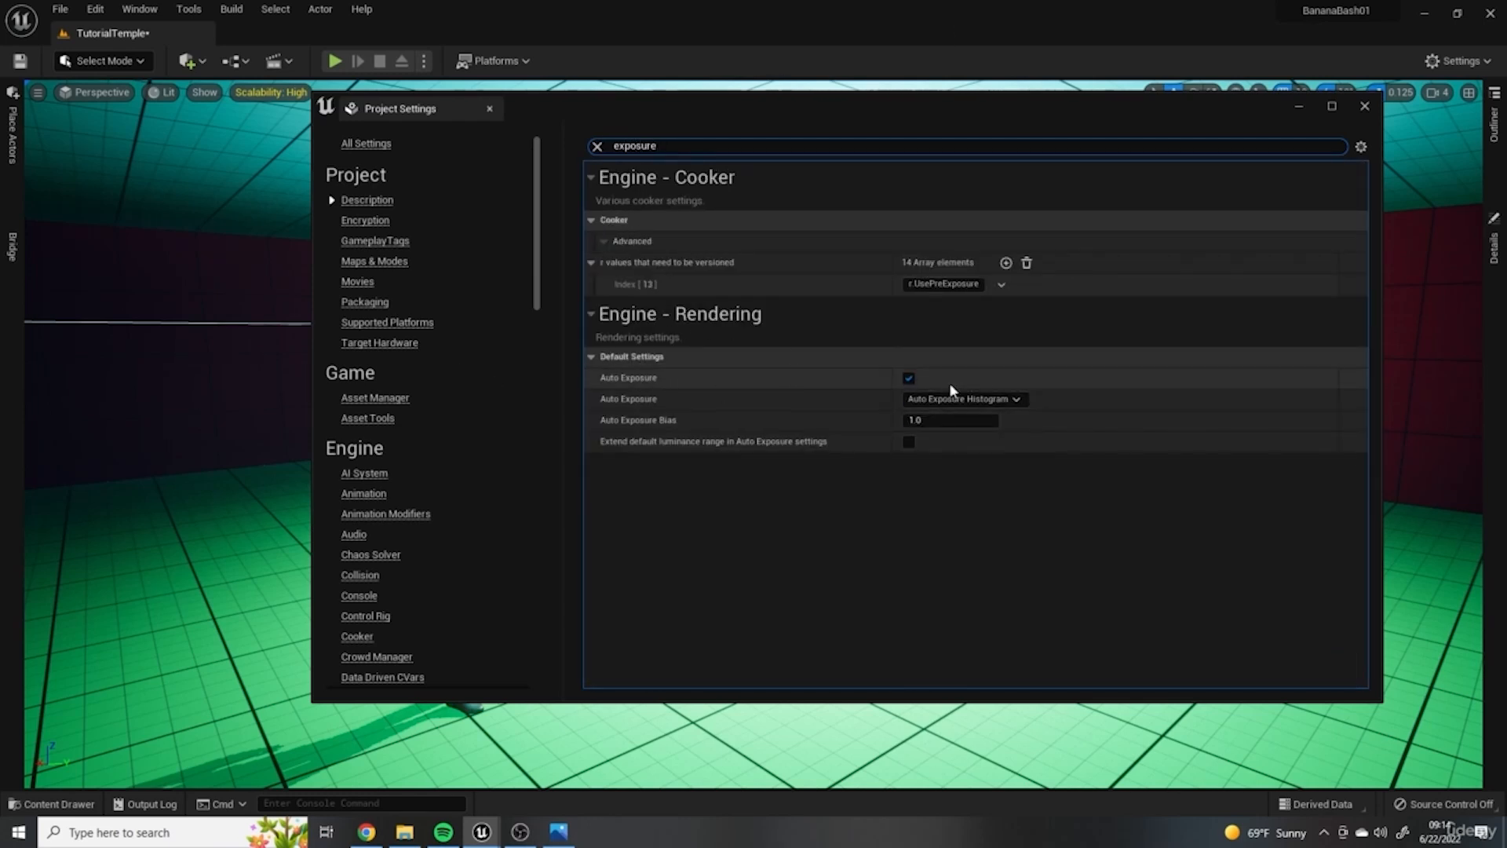
left_click_drag(1099, 112, 1004, 147)
left_click(1271, 144)
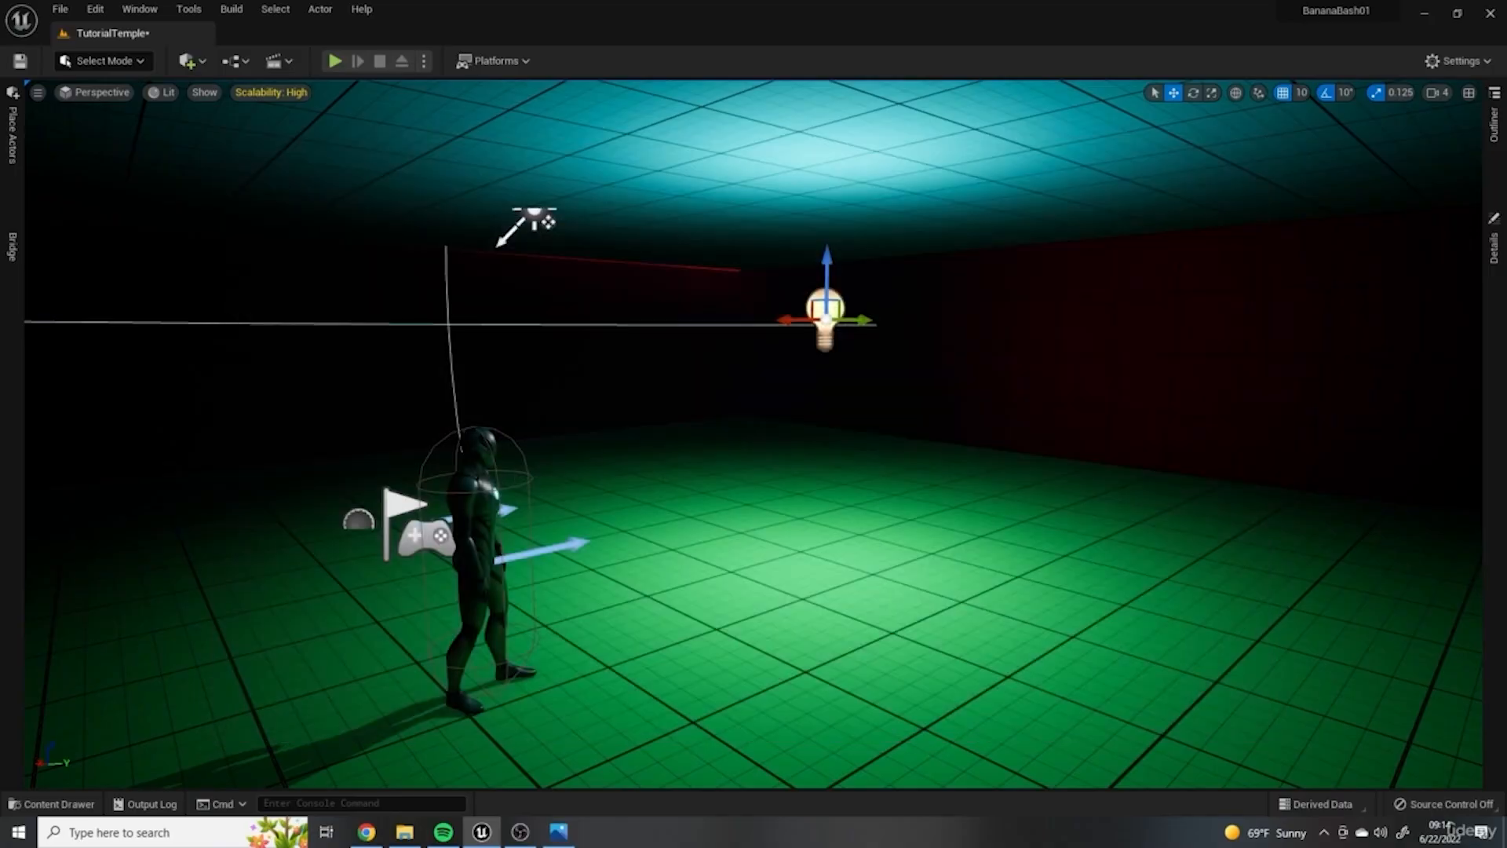
Step: Duplicate the point light toward the opposite side of the room and playtest the lighting
right_click_drag(1020, 329, 1334, 322)
key("a")
left_click_drag(732, 281, 1191, 328)
key("d")
right_click_drag(1192, 328, 893, 119)
right_click_drag(675, 592, 545, 682)
left_click(336, 63)
key("w")
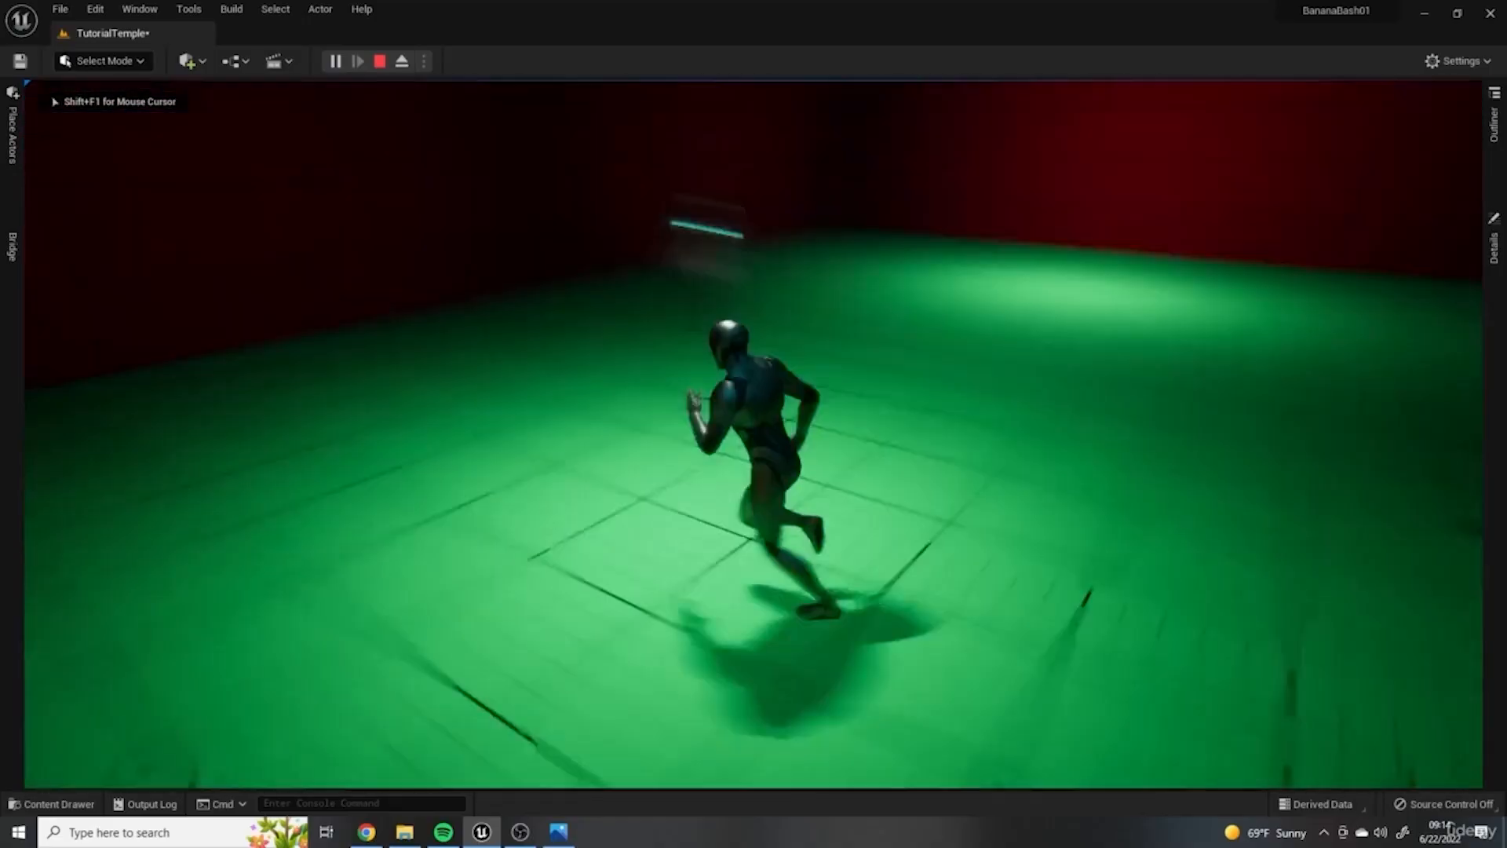
key("Escape")
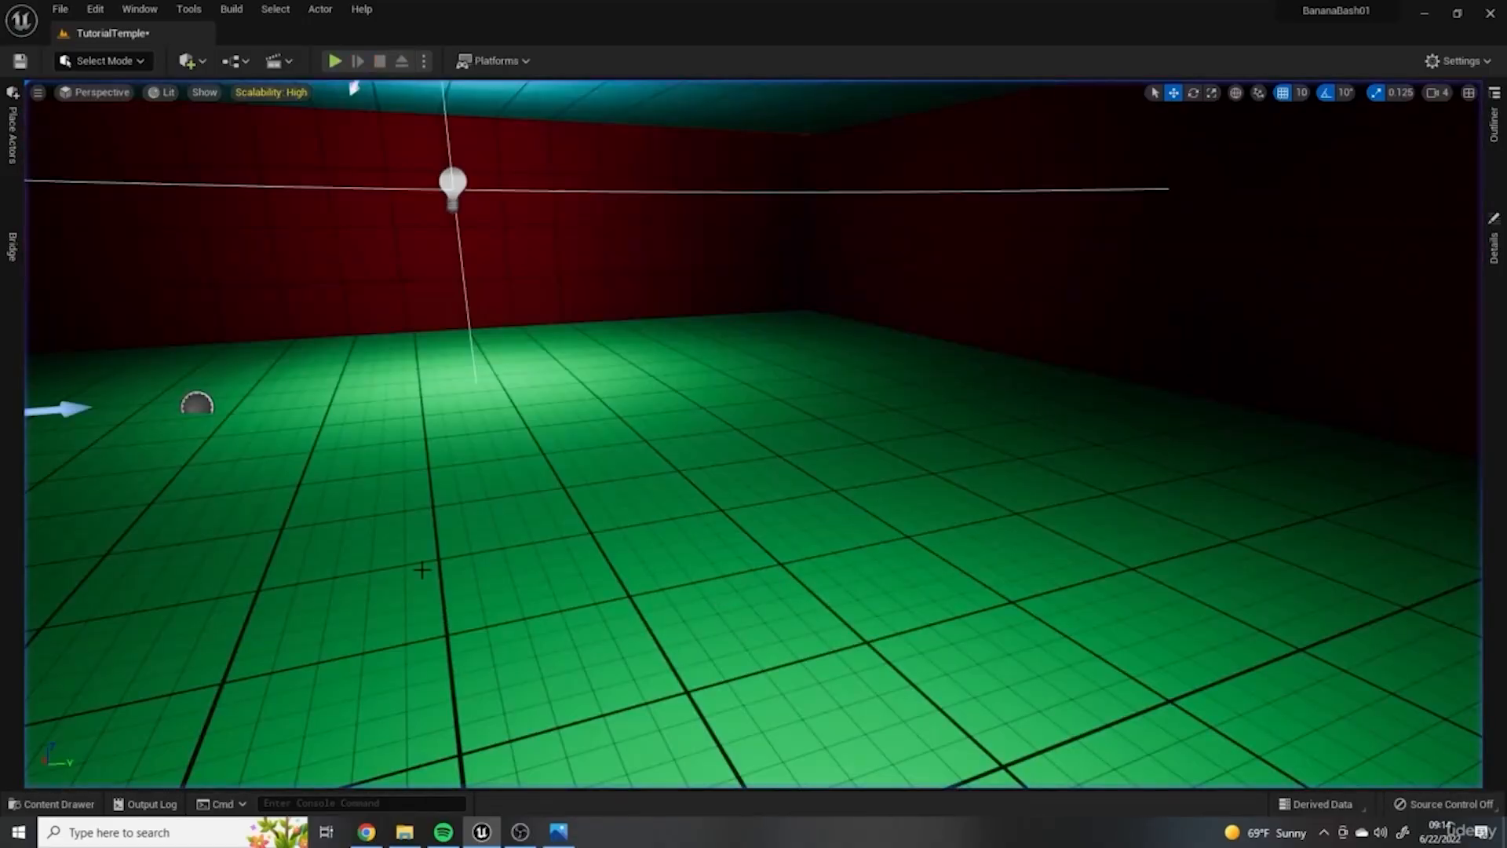
Step: Following LvlMap.png, delete the middle wall piece of the south wall to open the exit toward Room 2
left_click(560, 838)
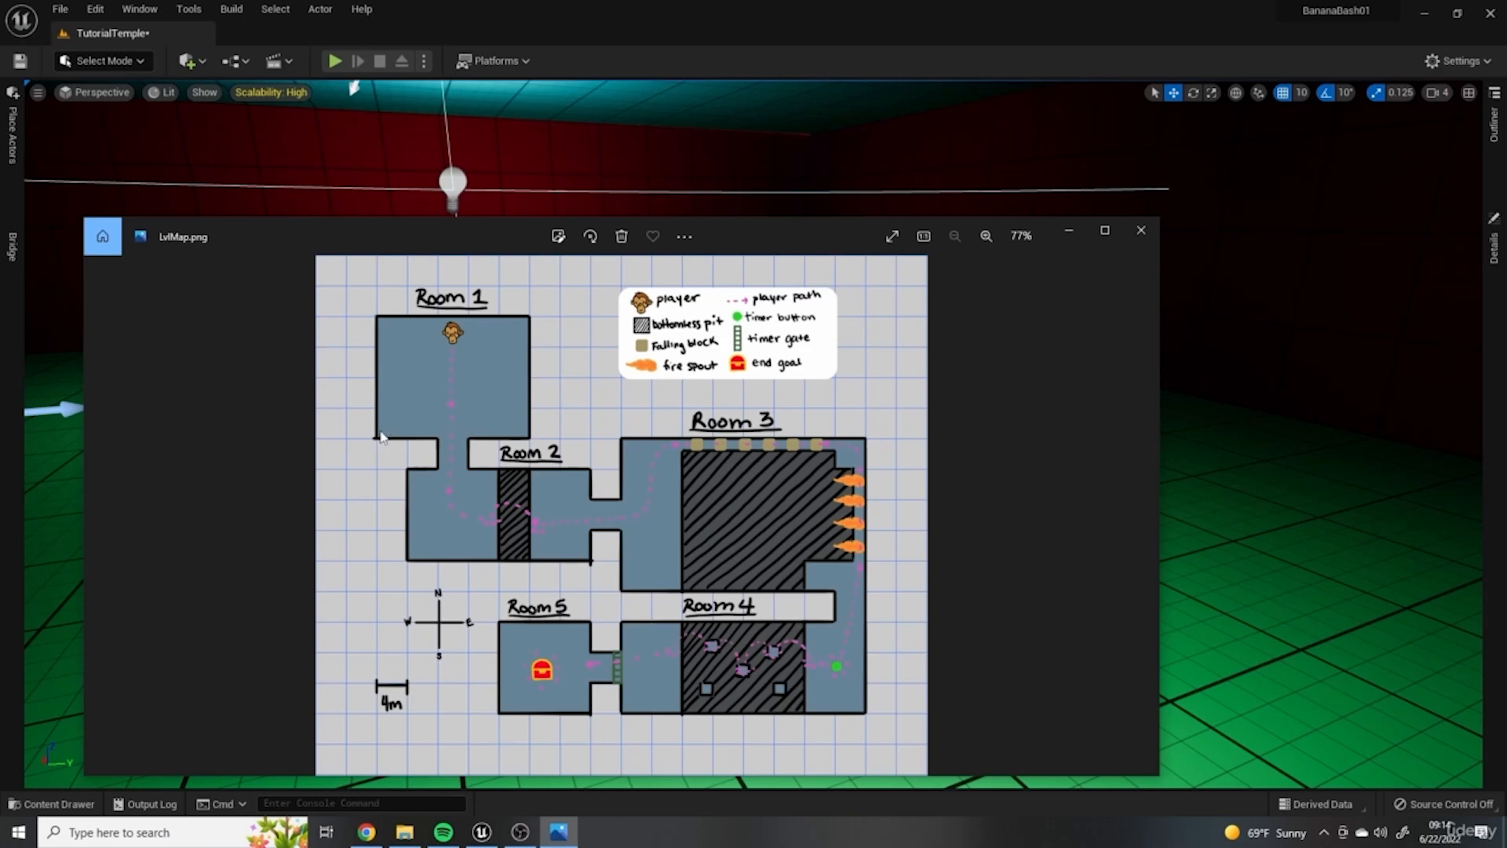
left_click(1069, 231)
right_click_drag(798, 353, 1020, 302)
key("s")
key("w")
left_click(440, 384)
left_click(640, 392)
left_click(836, 408)
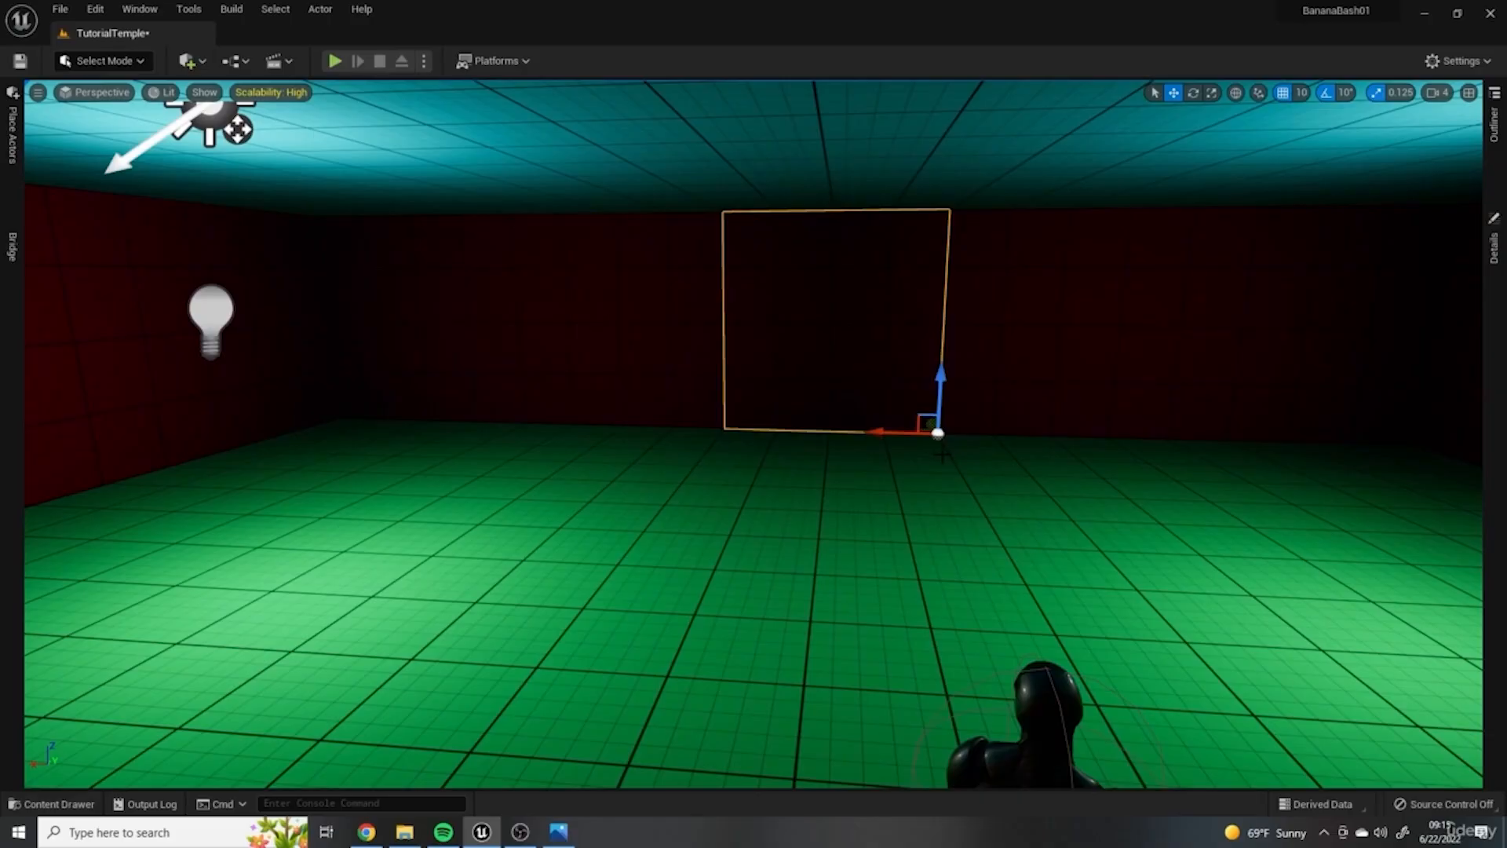
key("Delete")
Step: Duplicate the floor tile and the ceiling tile at the opening one tile southward to form the hallway
right_click_drag(1093, 488, 863, 436)
key("d")
key("w")
left_click(1073, 676)
right_click_drag(1074, 676, 880, 702)
key("d")
key("s")
left_click_drag(647, 492, 825, 634, "alt")
key("a")
right_click_drag(959, 549, 877, 253)
key("d")
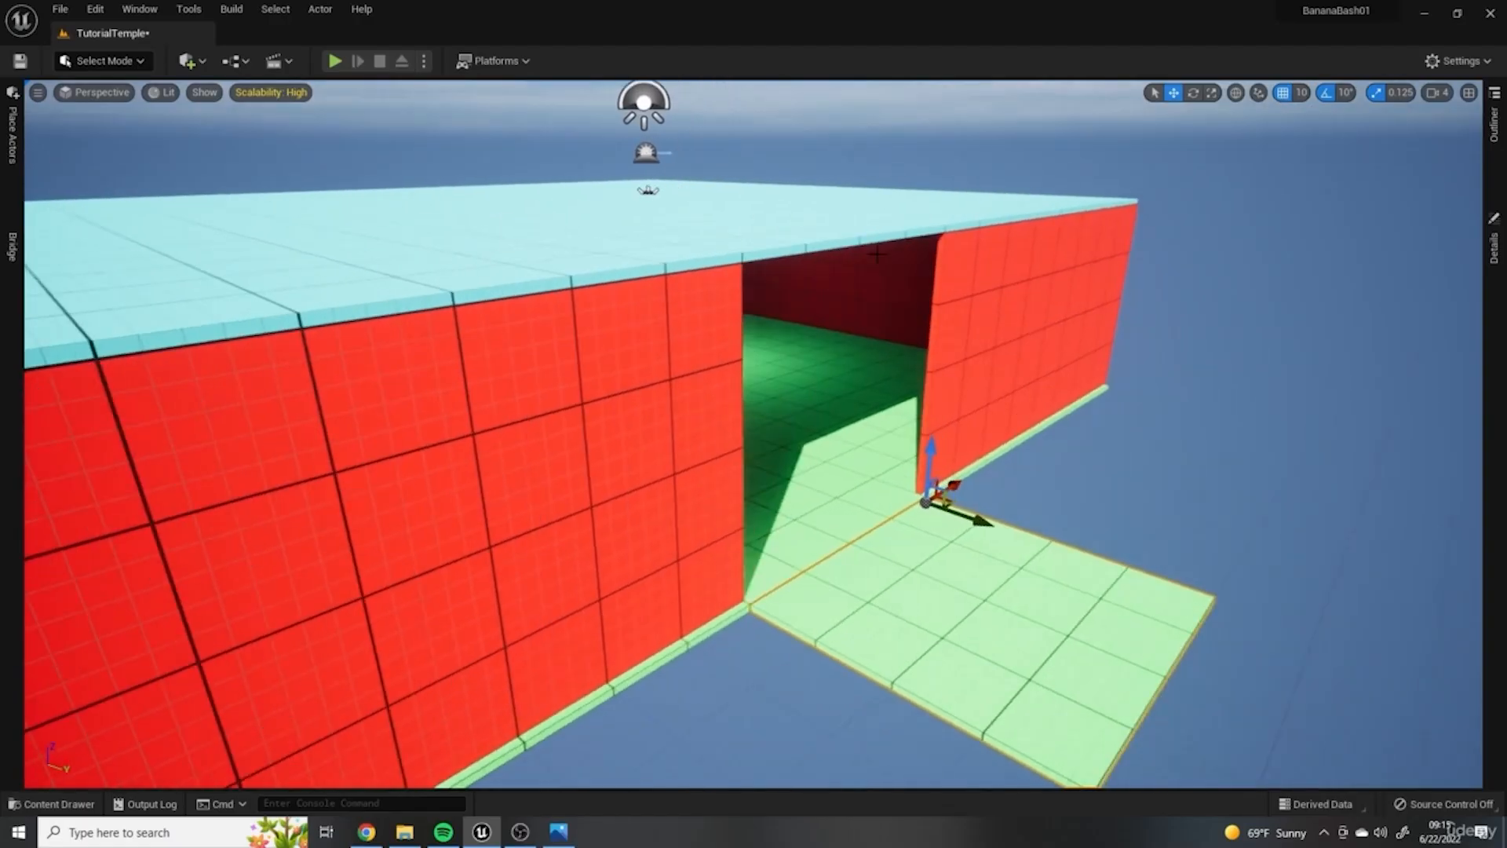
left_click(794, 236)
left_click_drag(777, 222, 1003, 285, "alt")
Step: Duplicate the wall piece beside the opening and rotate it perpendicular to form the hallway's west side wall
left_click(709, 521)
key("e")
right_click_drag(926, 439, 877, 478)
left_click_drag(620, 583, 990, 408)
key("w")
right_click_drag(1067, 469, 1130, 465)
left_click_drag(801, 474, 804, 478)
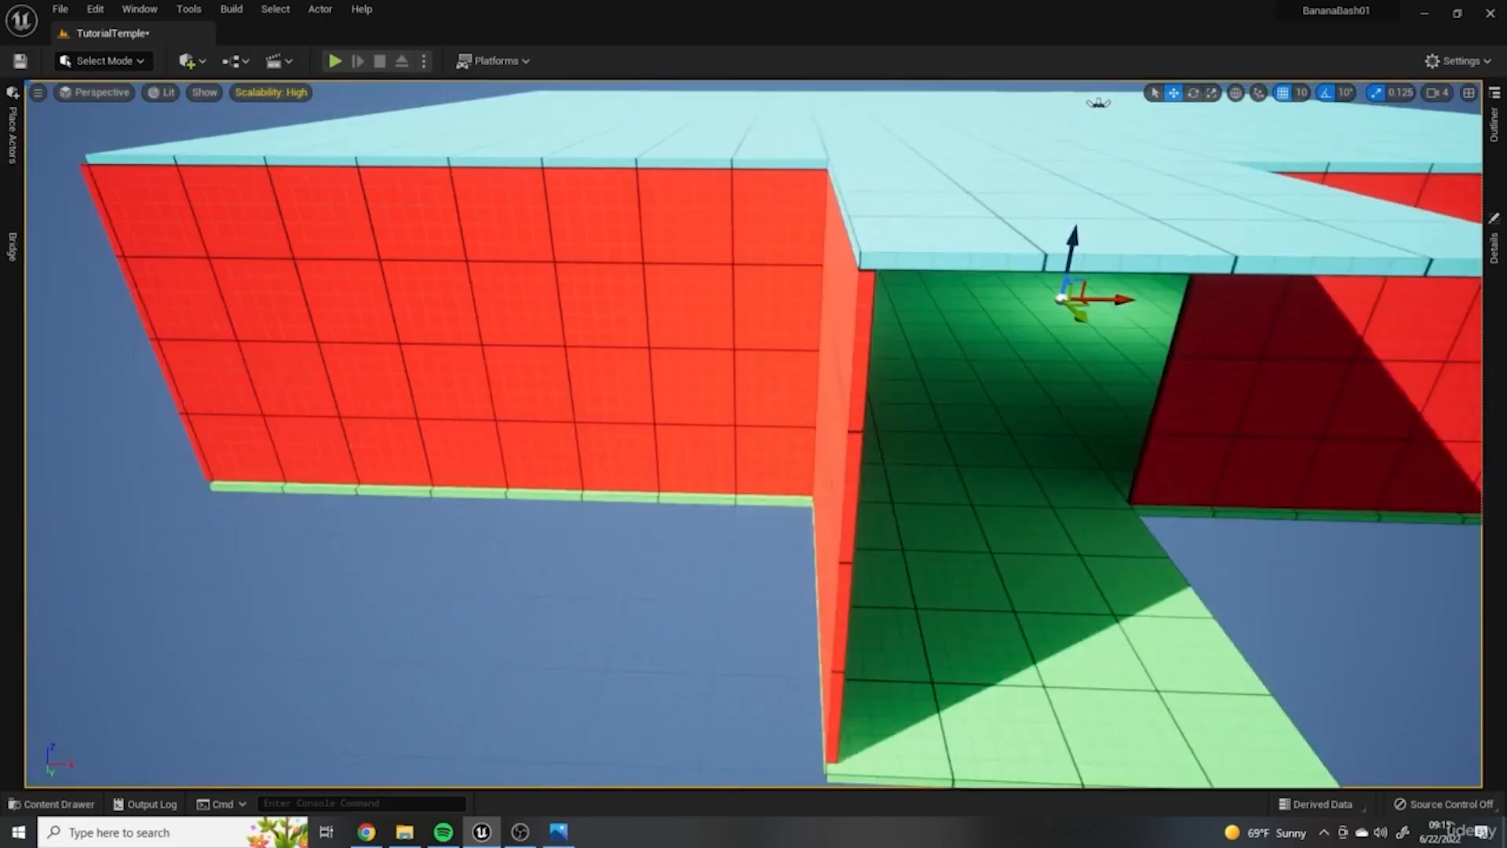
Step: Nudge the hallway's west side wall with a grid snap of 10 so that it lines up with the opening
left_click(887, 628)
right_click_drag(926, 566, 824, 659)
right_click_drag(1060, 534, 957, 525)
left_click(1060, 534)
scroll(1060, 532, "down", 4)
scroll(1060, 532, "up", 3)
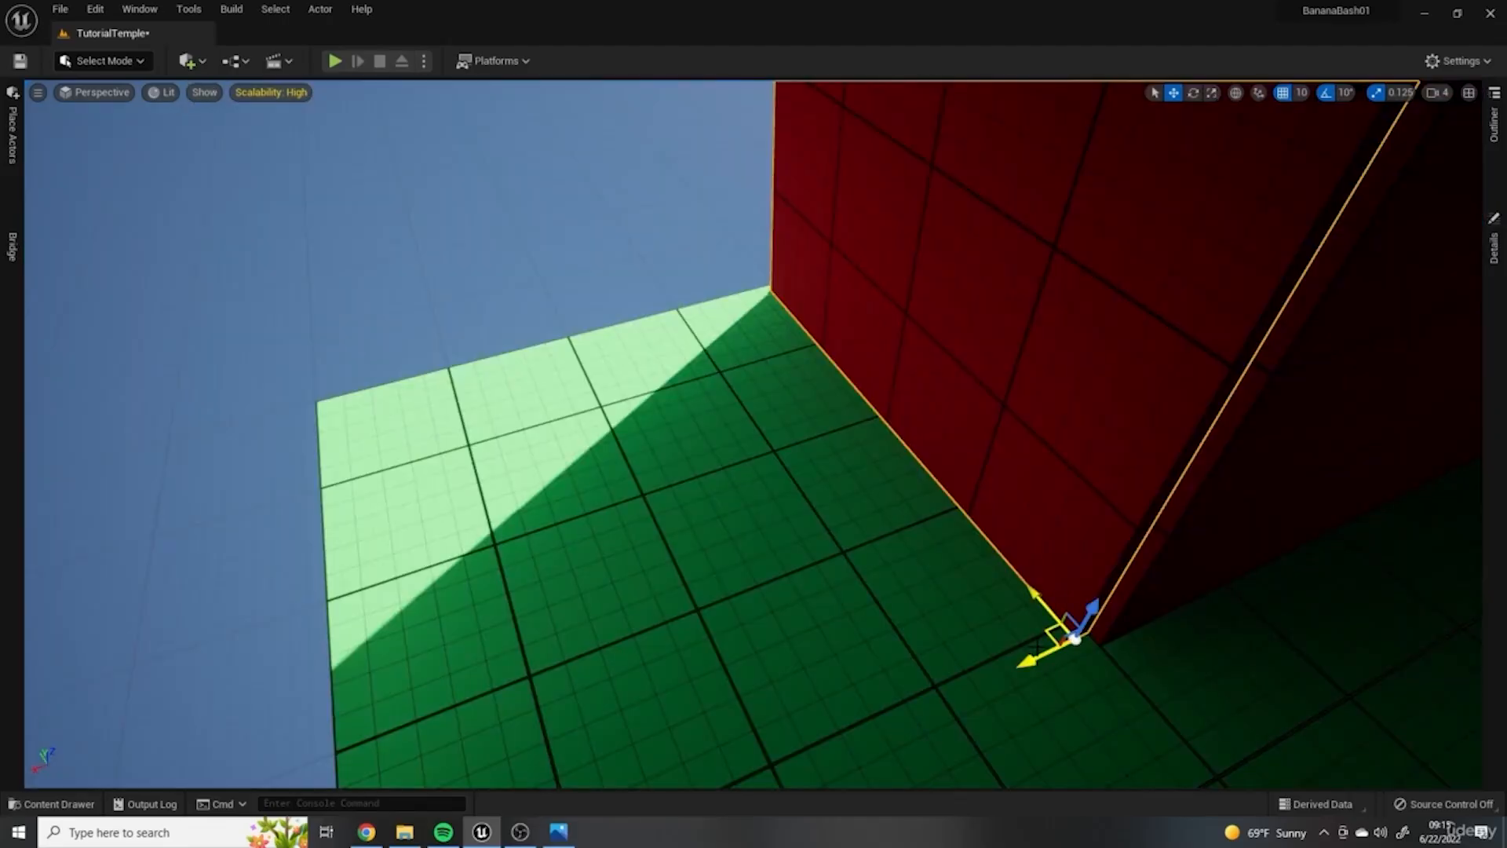
right_click_drag(1027, 660, 1055, 658)
left_click_drag(998, 587, 986, 573)
Step: Nudge the two south wall pieces west of the opening slightly outward
left_click(1162, 487)
right_click_drag(1162, 487, 1224, 448)
left_click_drag(1133, 421, 1124, 420)
right_click_drag(1123, 420, 1177, 408)
left_click(1122, 330)
left_click_drag(1098, 344, 1091, 342)
Step: Nudge the two south wall pieces east of the opening slightly outward to match the west ones
right_click_drag(1091, 342, 1248, 324)
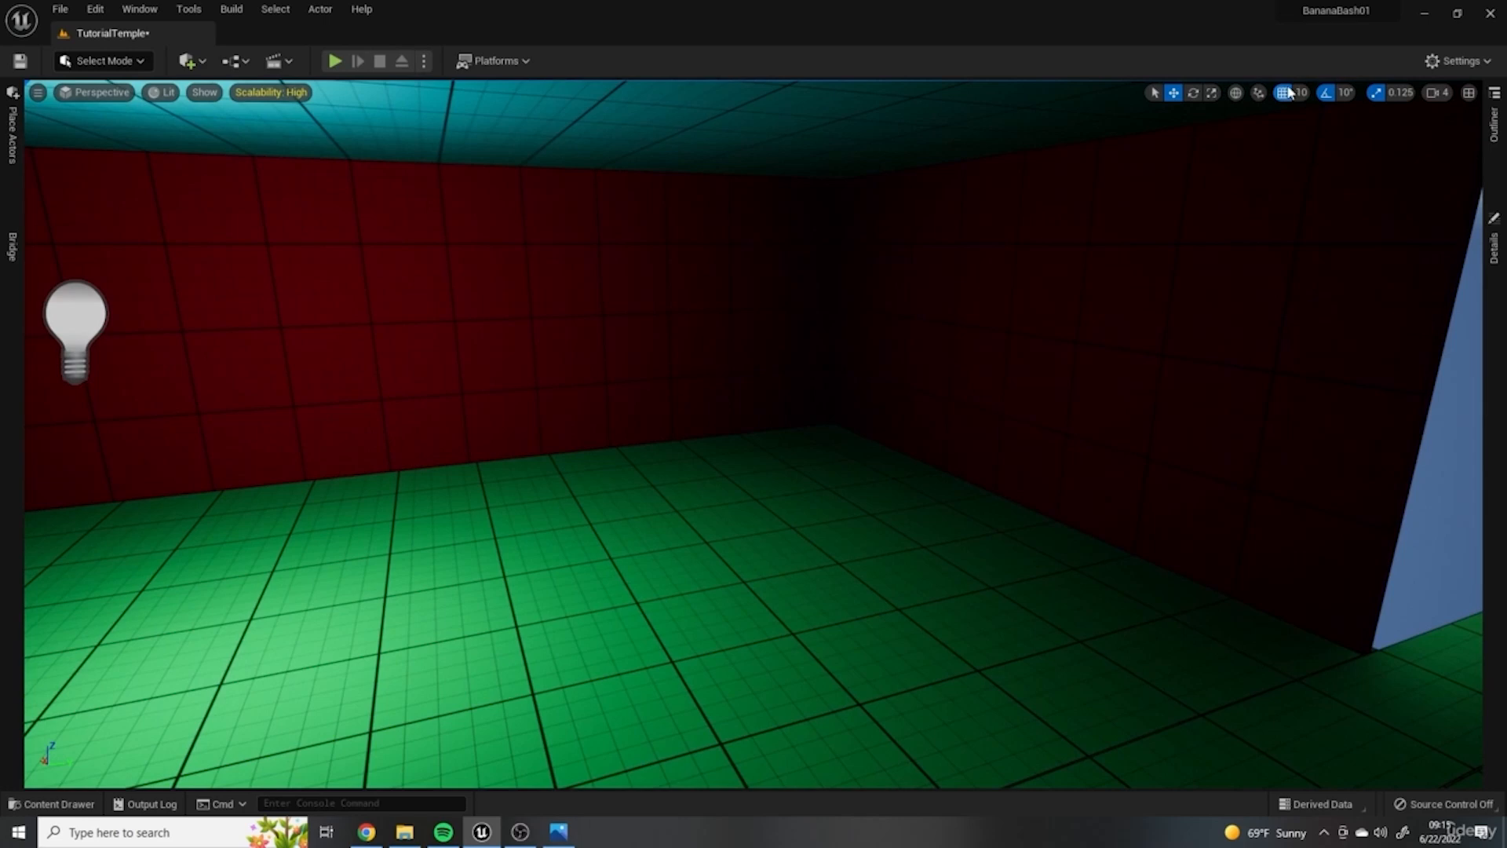
right_click_drag(1296, 118, 1315, 177)
left_click(1291, 251)
left_click_drag(1308, 661, 1323, 659)
left_click(961, 314)
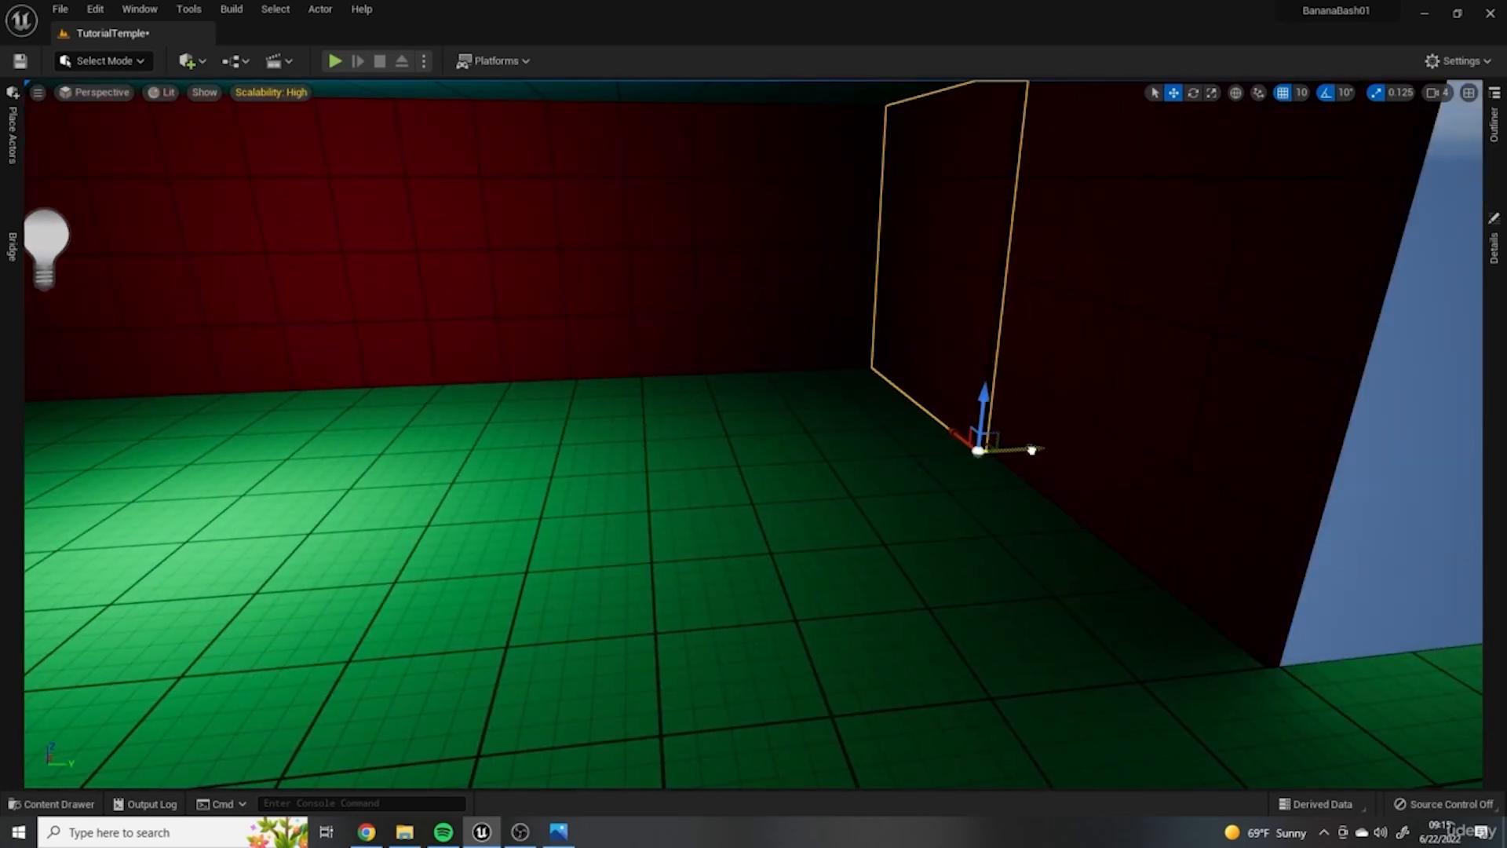
left_click_drag(1032, 449, 1038, 451)
Step: Duplicate the hallway's side wall across to its other side to close off the hallway
left_click(997, 526)
right_click_drag(997, 526, 1224, 510)
left_click(879, 471)
left_click_drag(873, 612, 158, 586, "alt")
Step: Review the hallway and Room 2 layout in LvlMap.png, and show the Outliner's list of level actors
left_click(518, 698)
right_click_drag(518, 699, 470, 644)
left_click(558, 832)
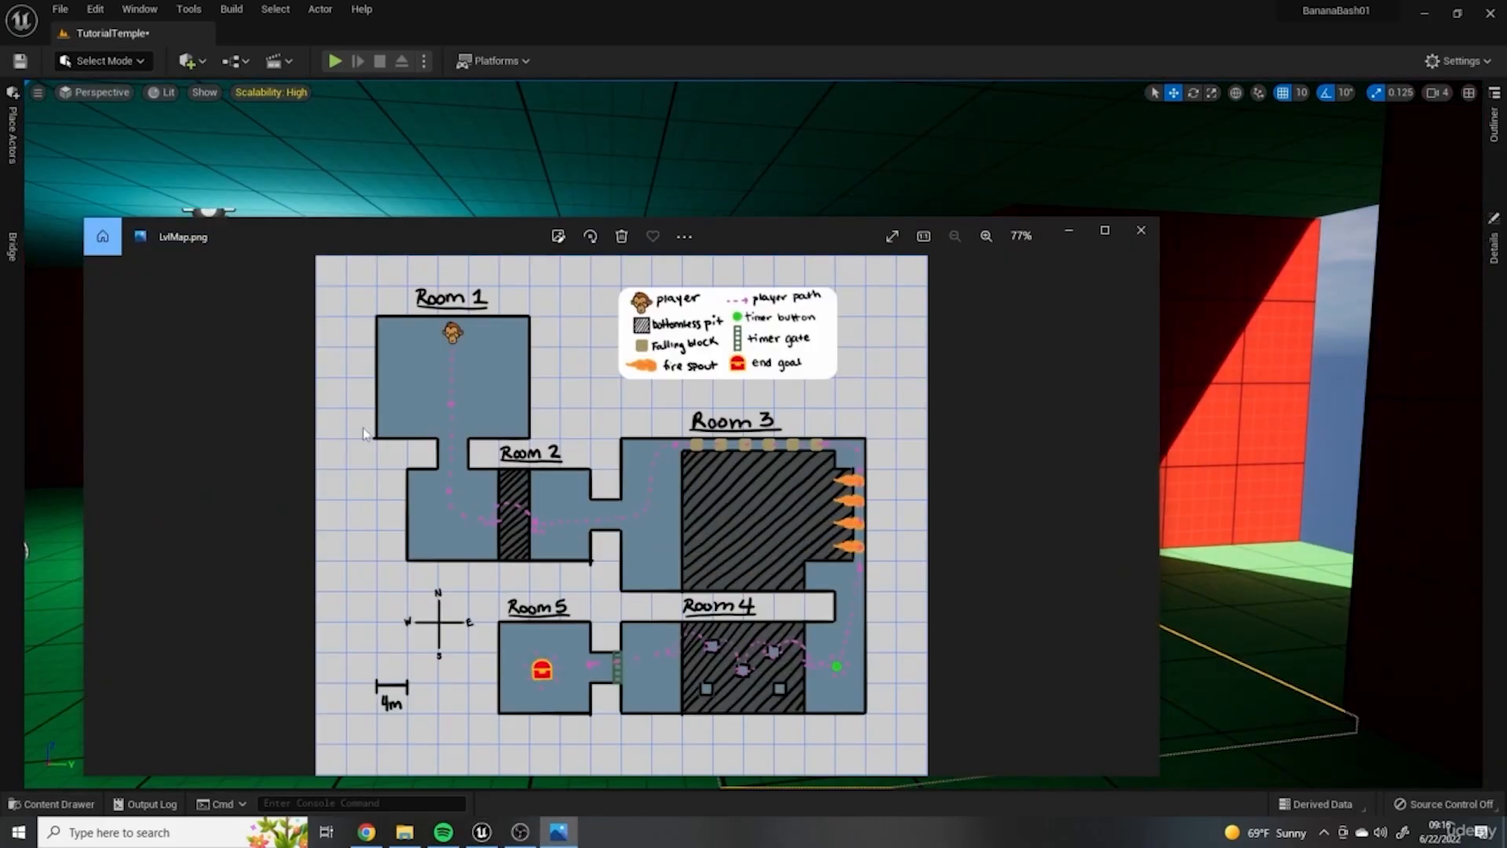
left_click_drag(773, 236, 917, 193)
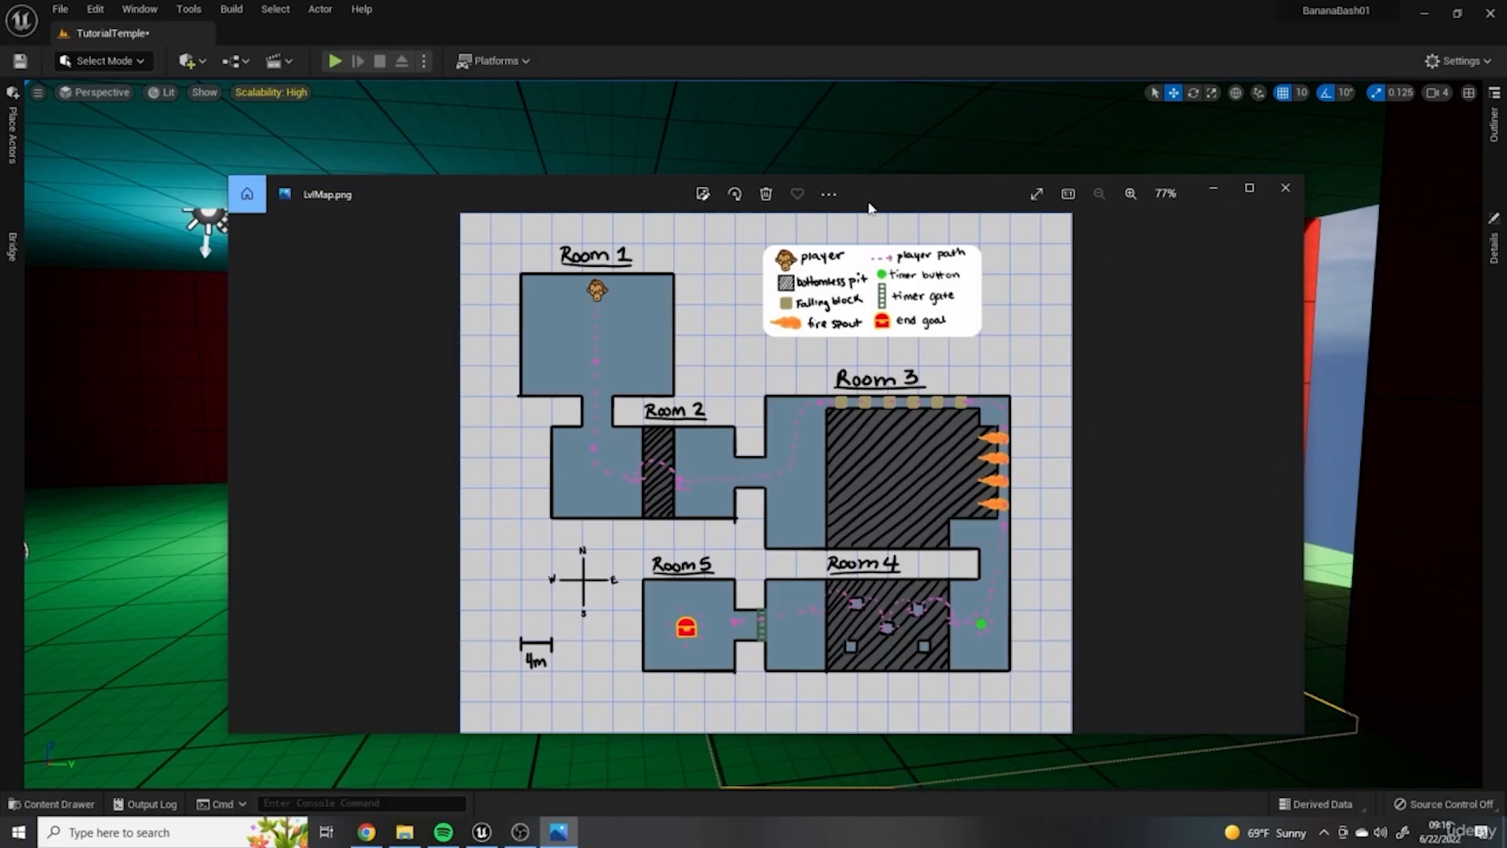
left_click(1214, 189)
left_click(1494, 124)
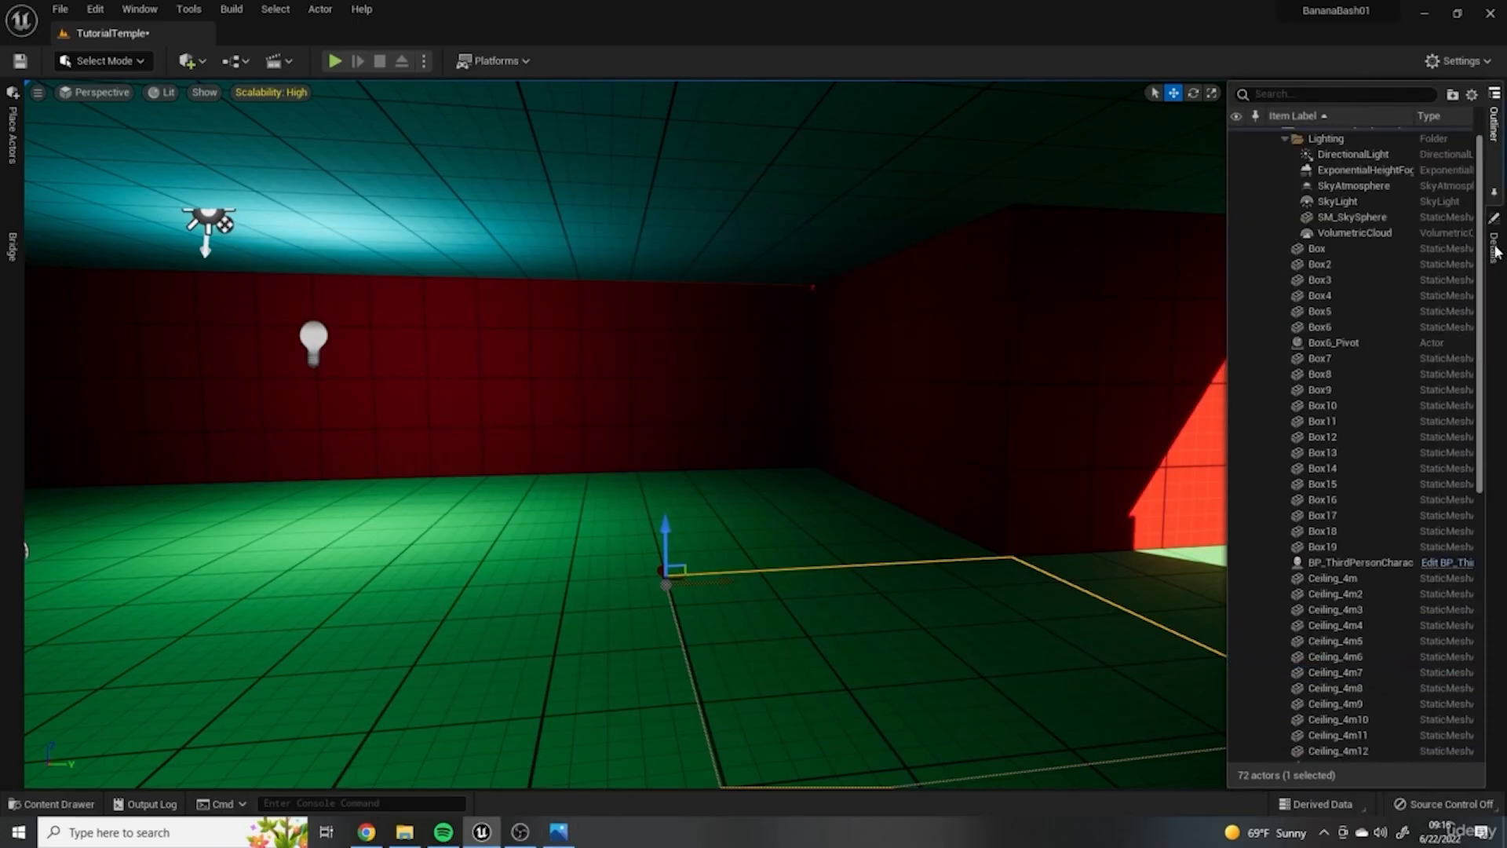
Step: Collapse the Lighting folder in the Outliner and inspect the hallway opening from inside Room 1
scroll(1334, 180, "up", 1)
left_click(1285, 150)
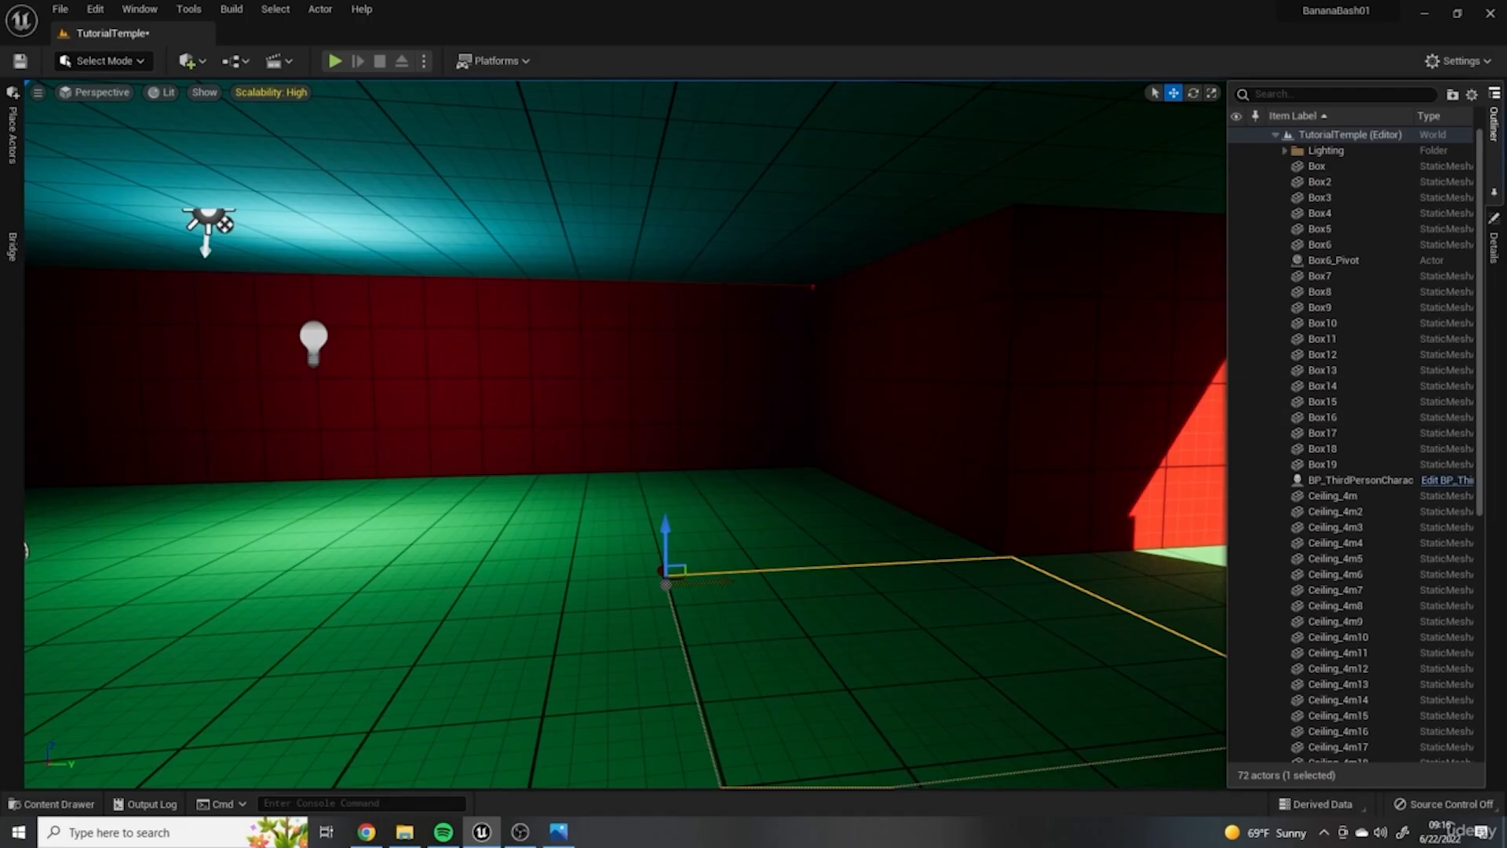
right_click_drag(754, 617, 644, 618)
right_click_drag(754, 618, 31, 617)
key("s")
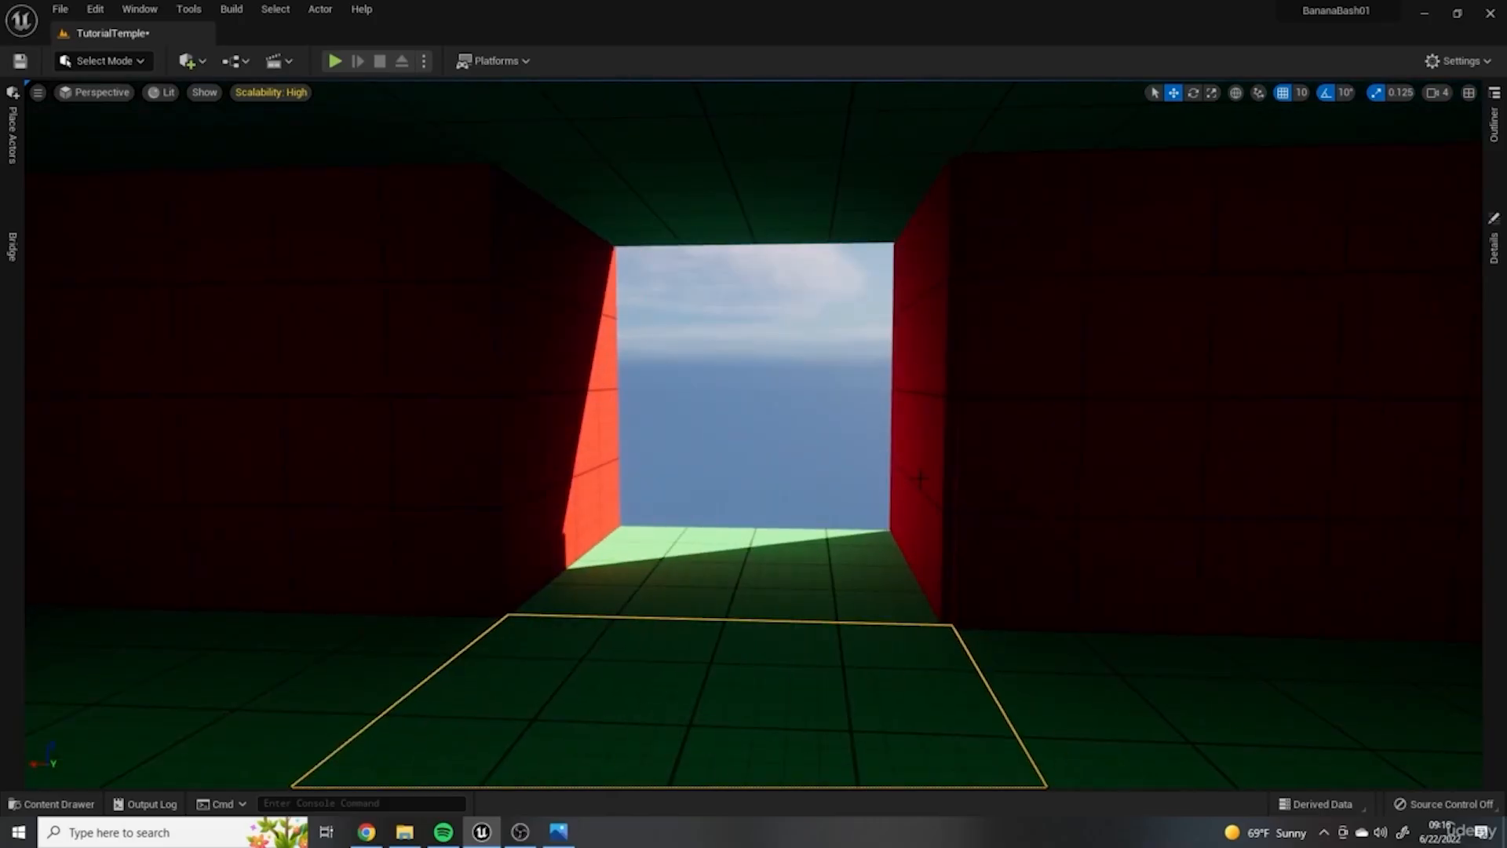
left_click(927, 455)
right_click_drag(927, 455, 906, 502)
left_click_drag(1009, 507, 1026, 508)
left_click(957, 577)
key("s")
right_click_drag(958, 577, 894, 510)
Step: Pin the Outliner open beside the viewport and check the room layout in LvlMap.png
left_click(1494, 129)
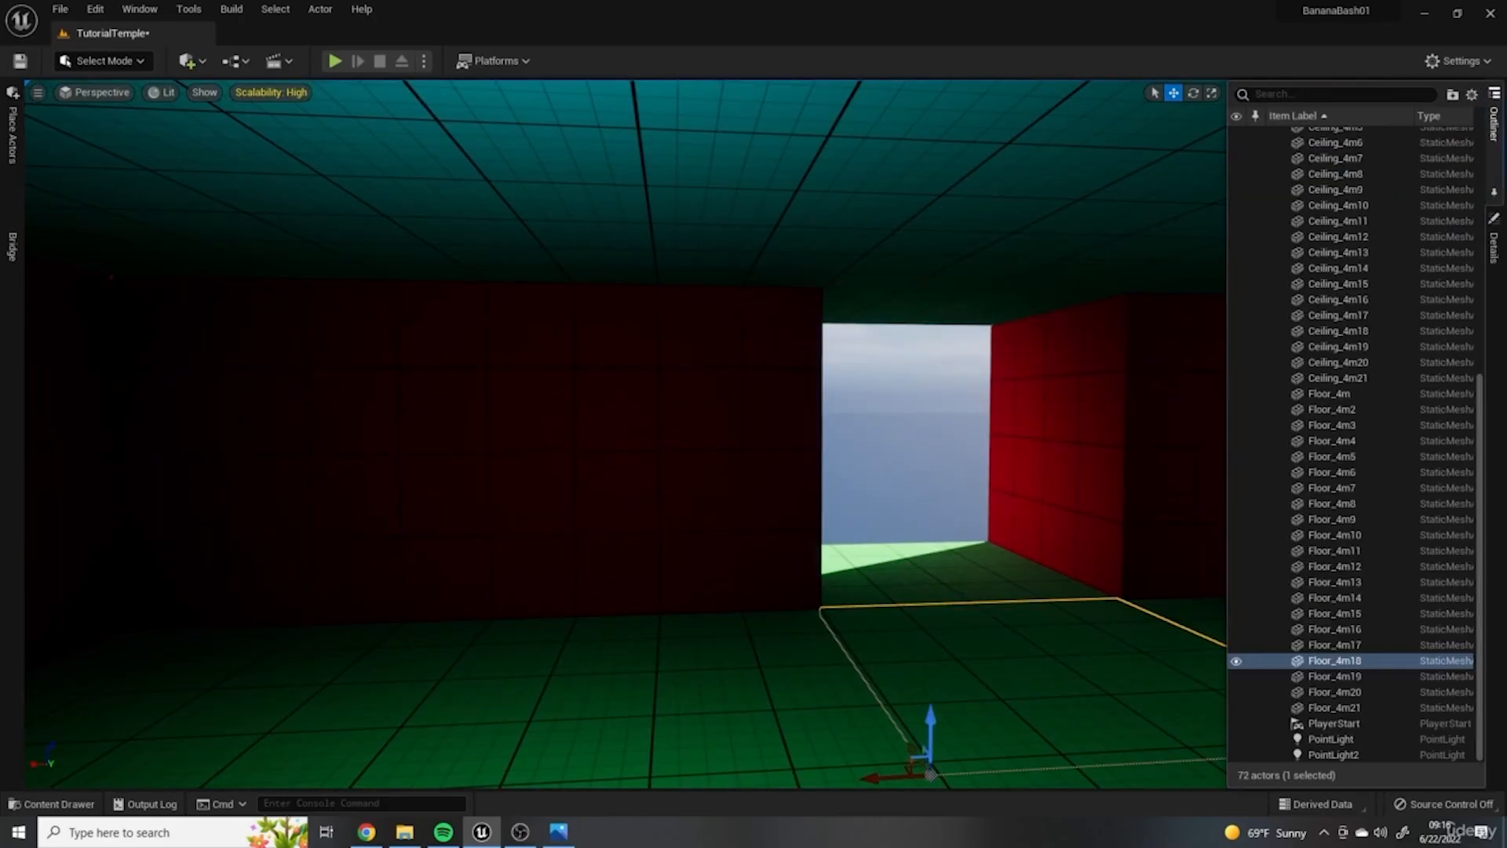
scroll(1483, 341, "up", 5)
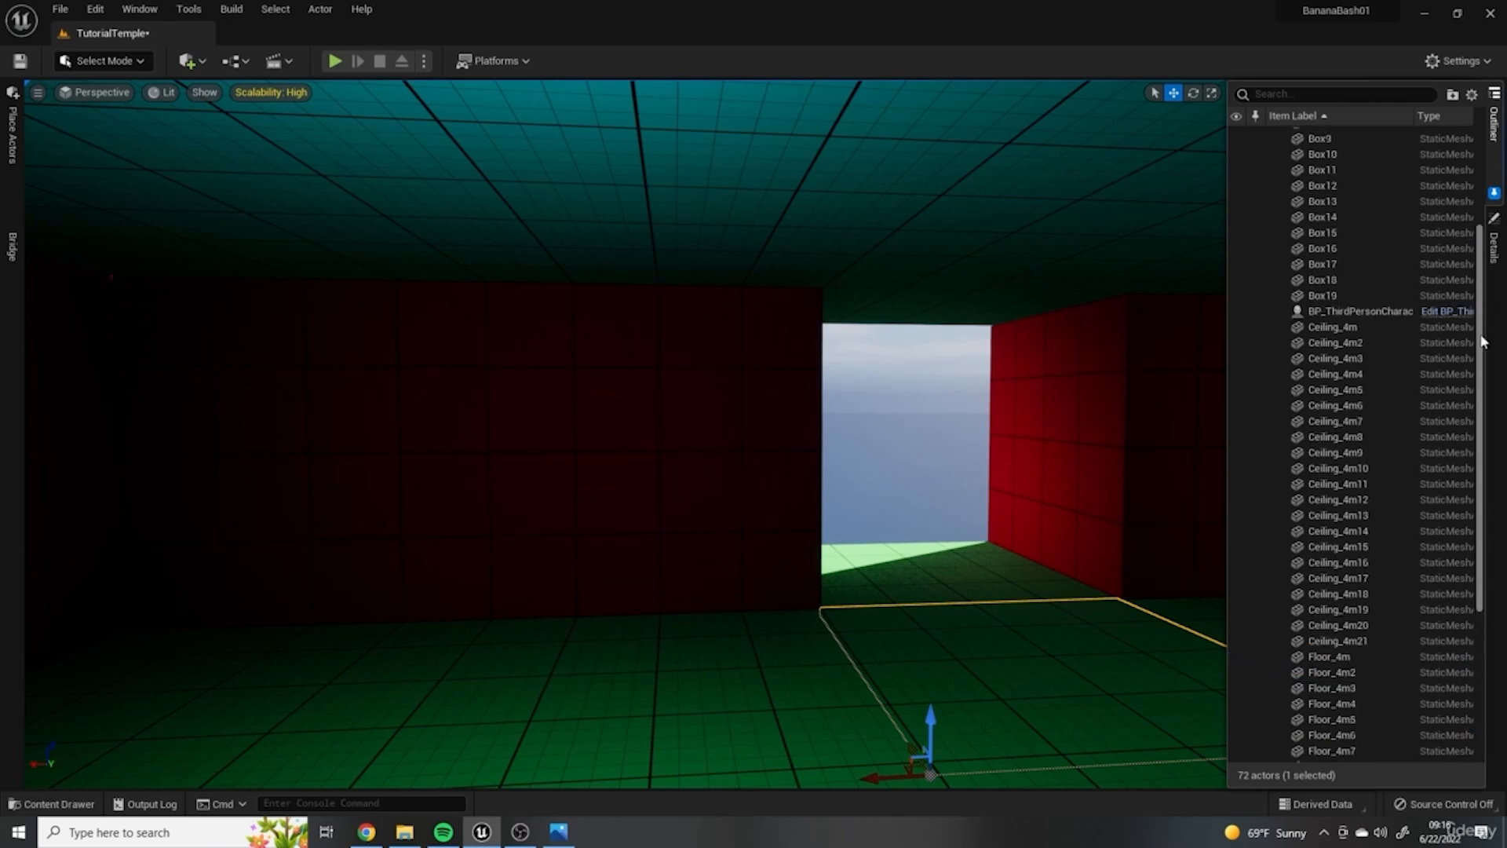
scroll(1484, 342, "up", 3)
left_click(558, 832)
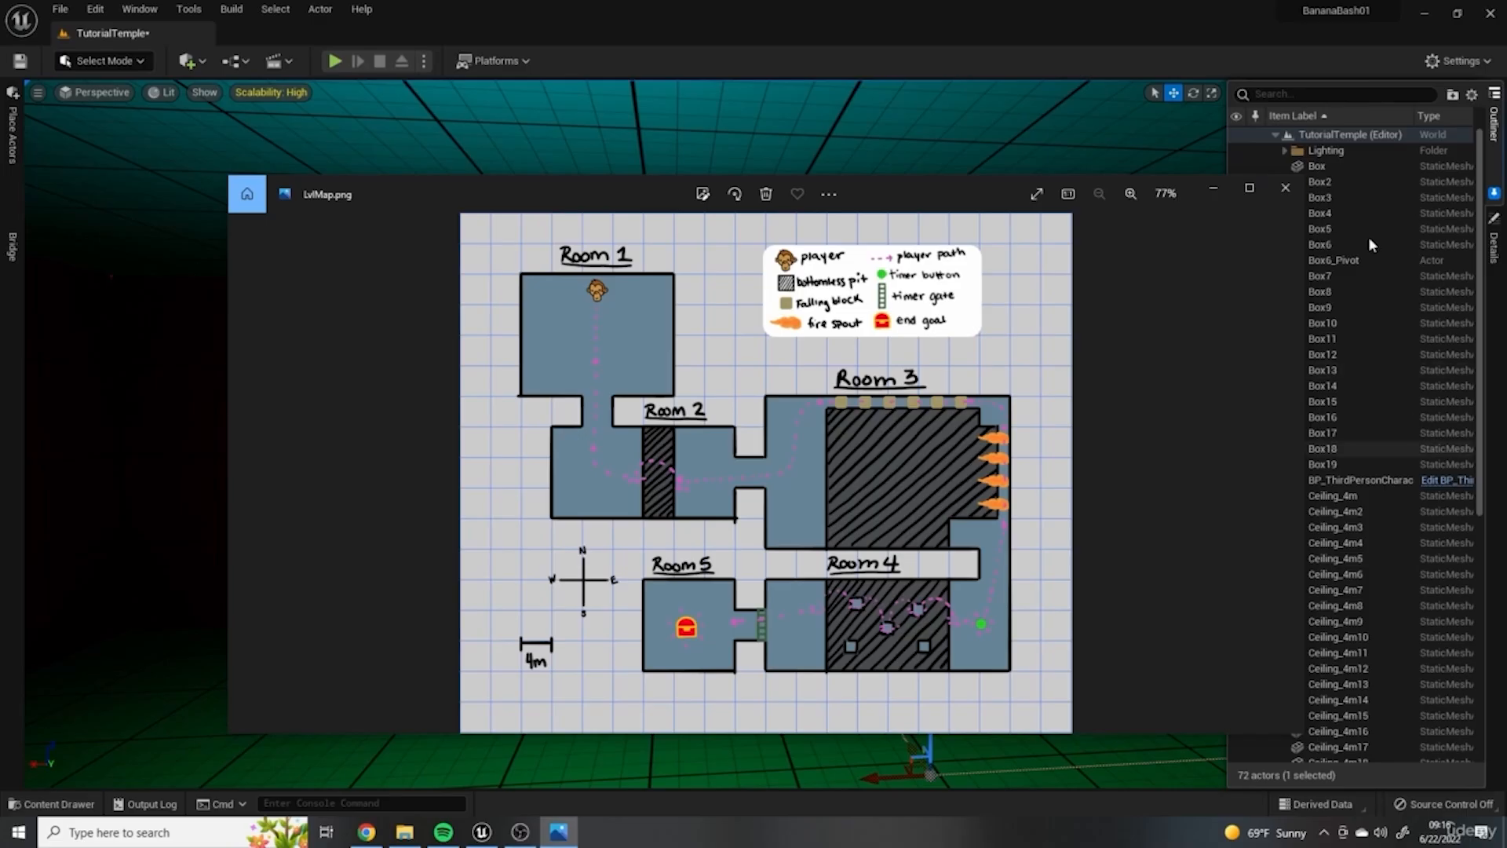
left_click(1214, 188)
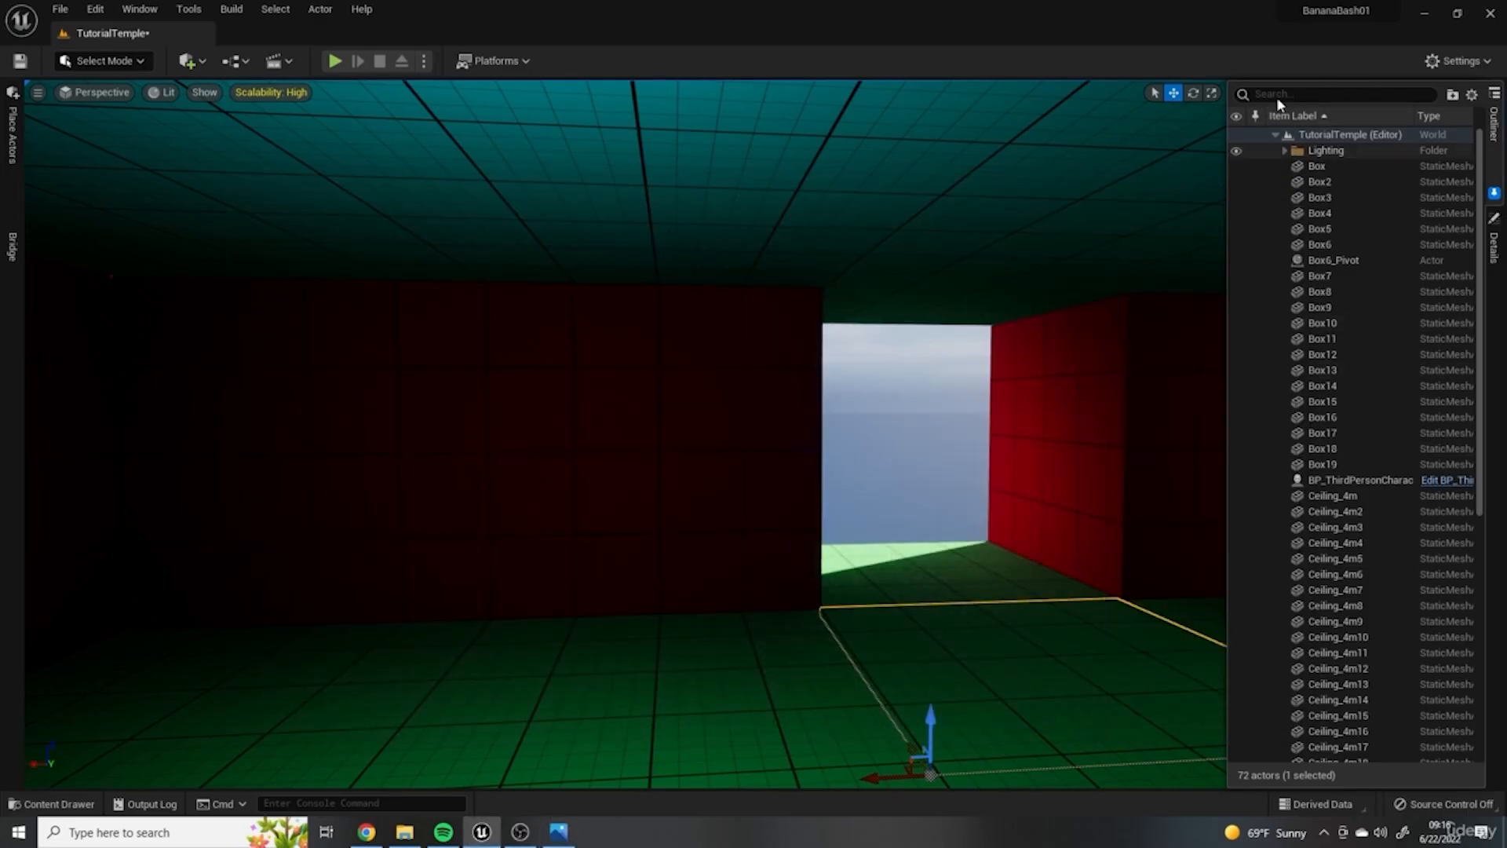
Step: Examine the Lighting folder's contents and the list of ungrouped level actors in the Outliner
left_click(1284, 149)
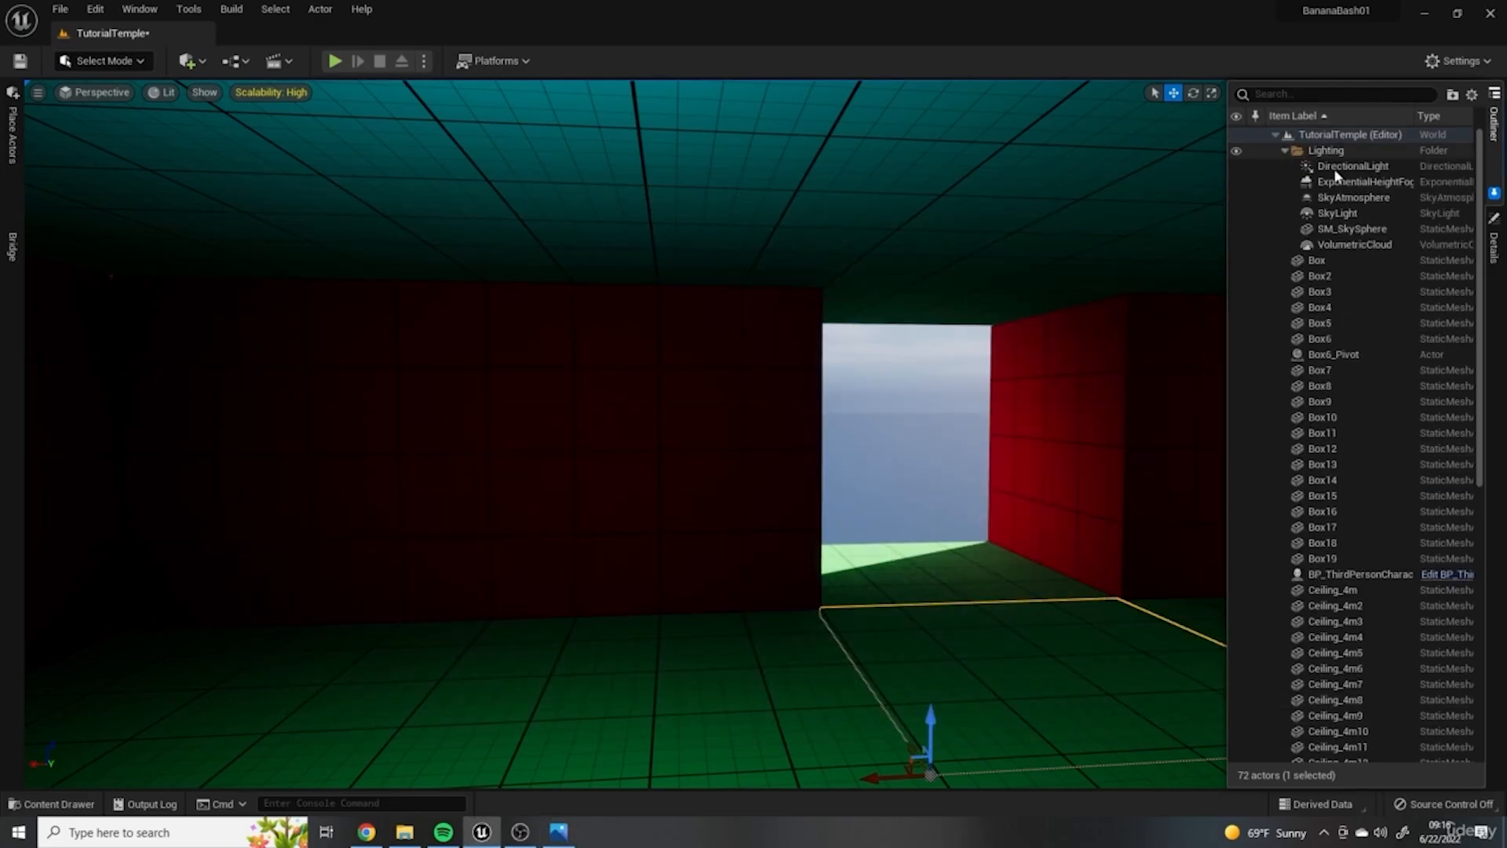
left_click(1286, 150)
scroll(1349, 539, "down", 9)
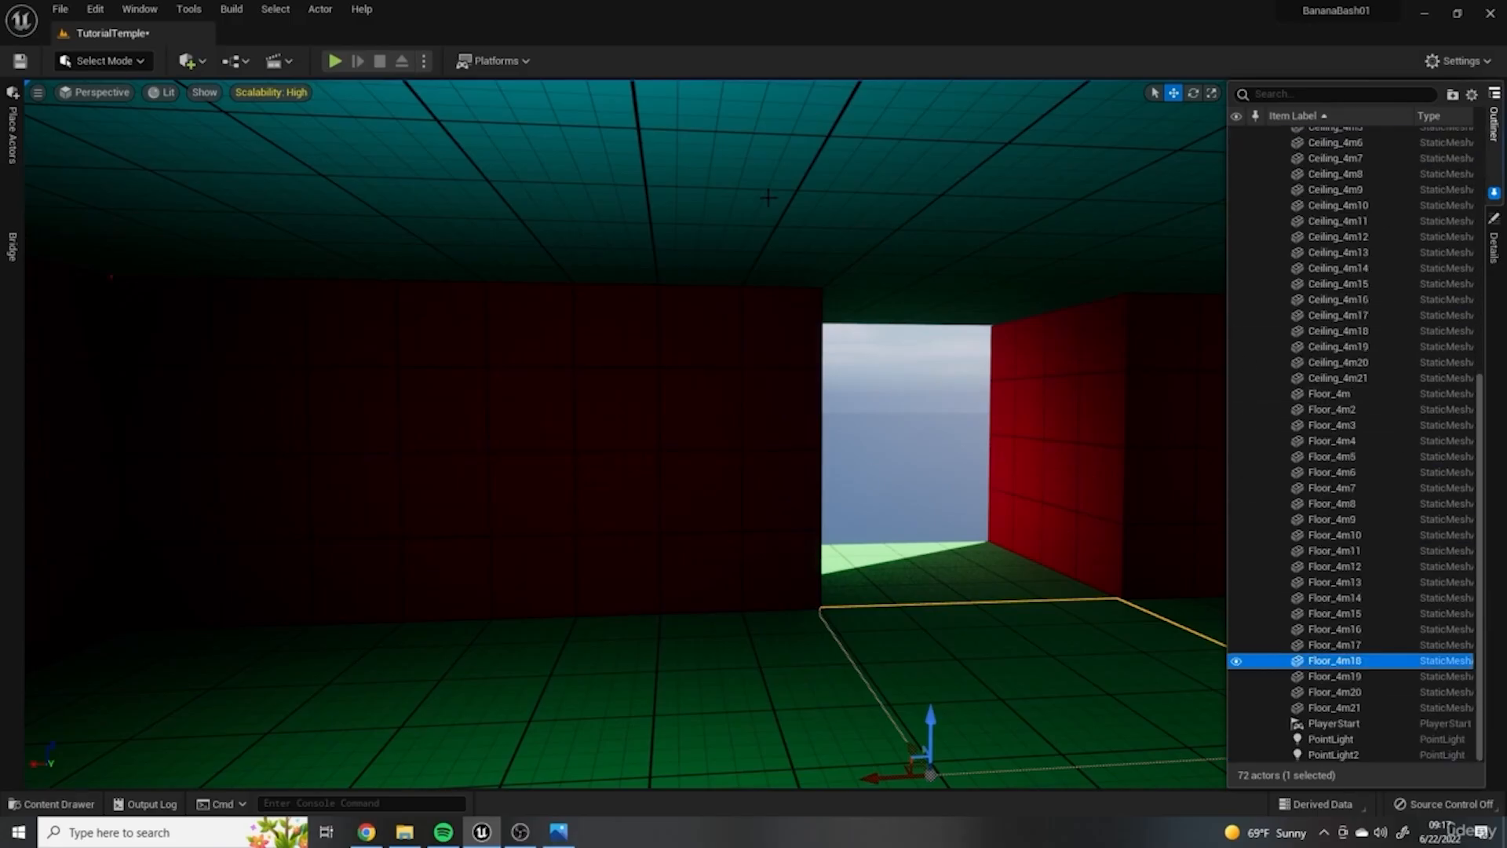
scroll(1042, 517, "up", 2)
scroll(1373, 409, "up", 4)
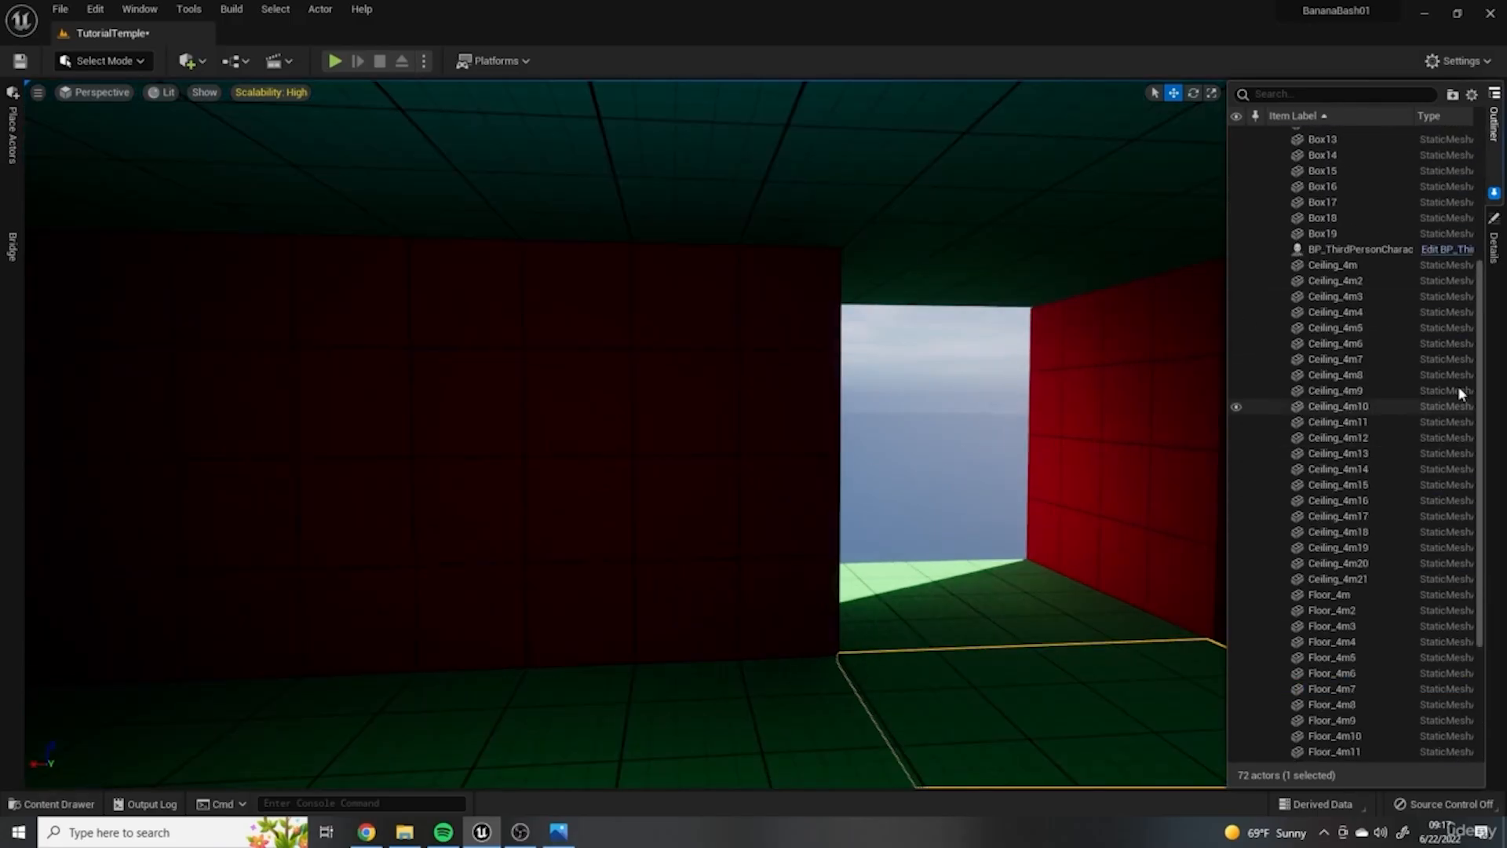
left_click_drag(1480, 386, 1199, 252)
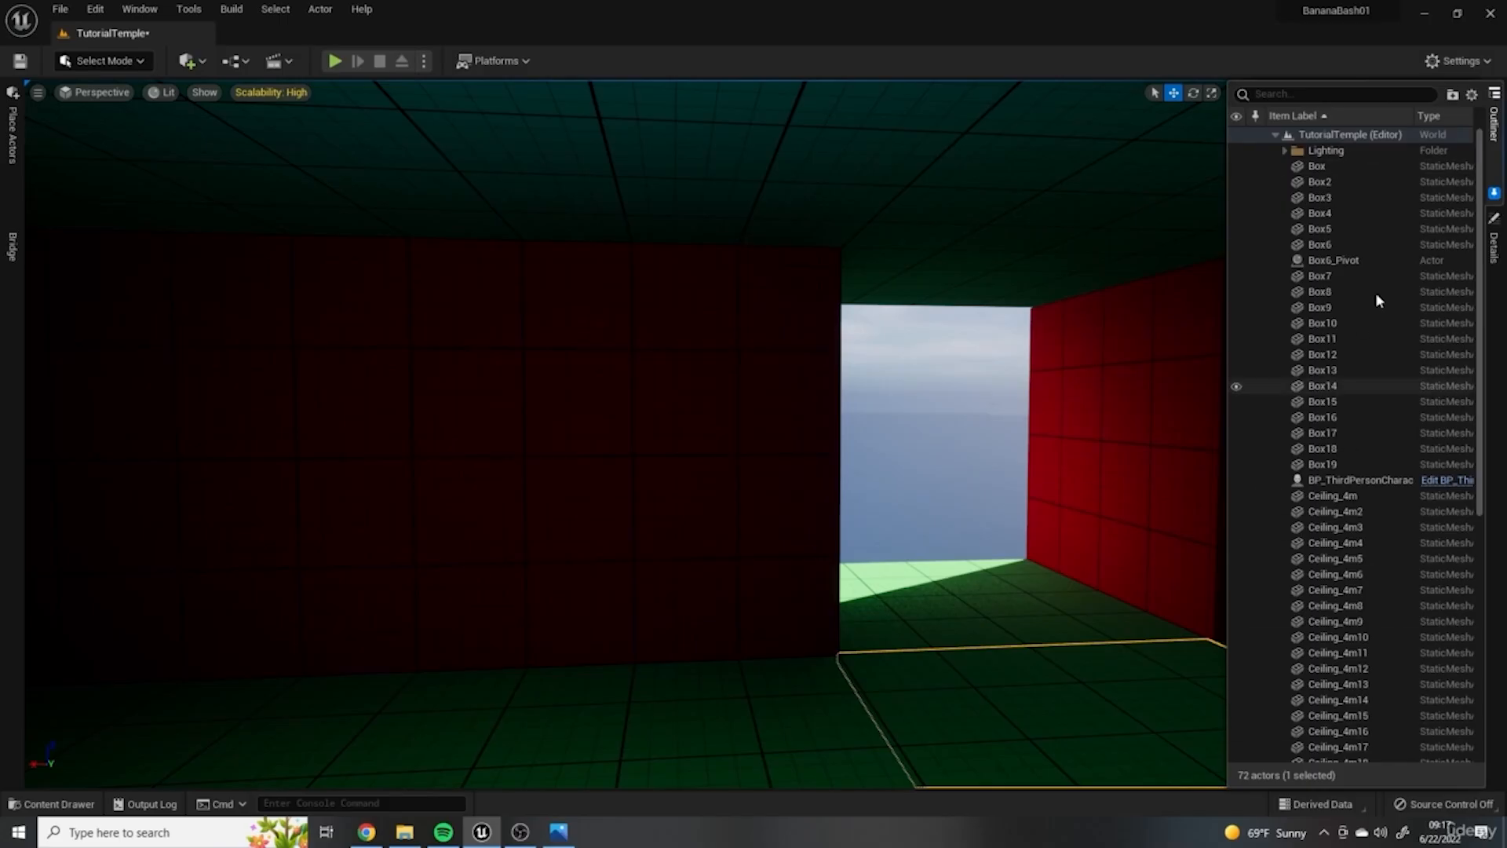
Step: Create a folder named Room1 under the TutorialTemple level in the Outliner
right_click(1328, 135)
left_click(1303, 135)
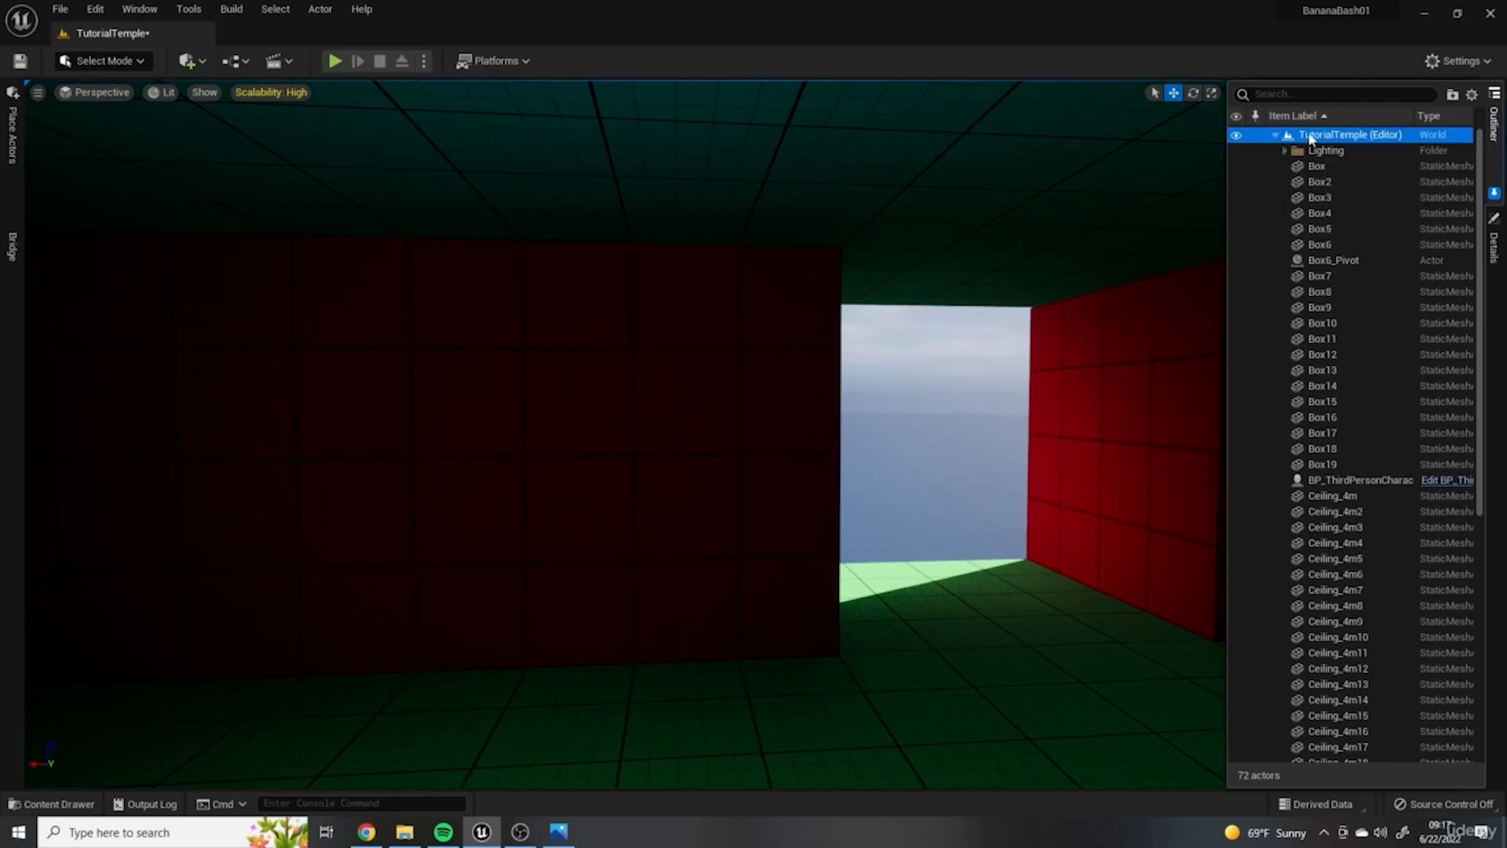
right_click(1296, 139)
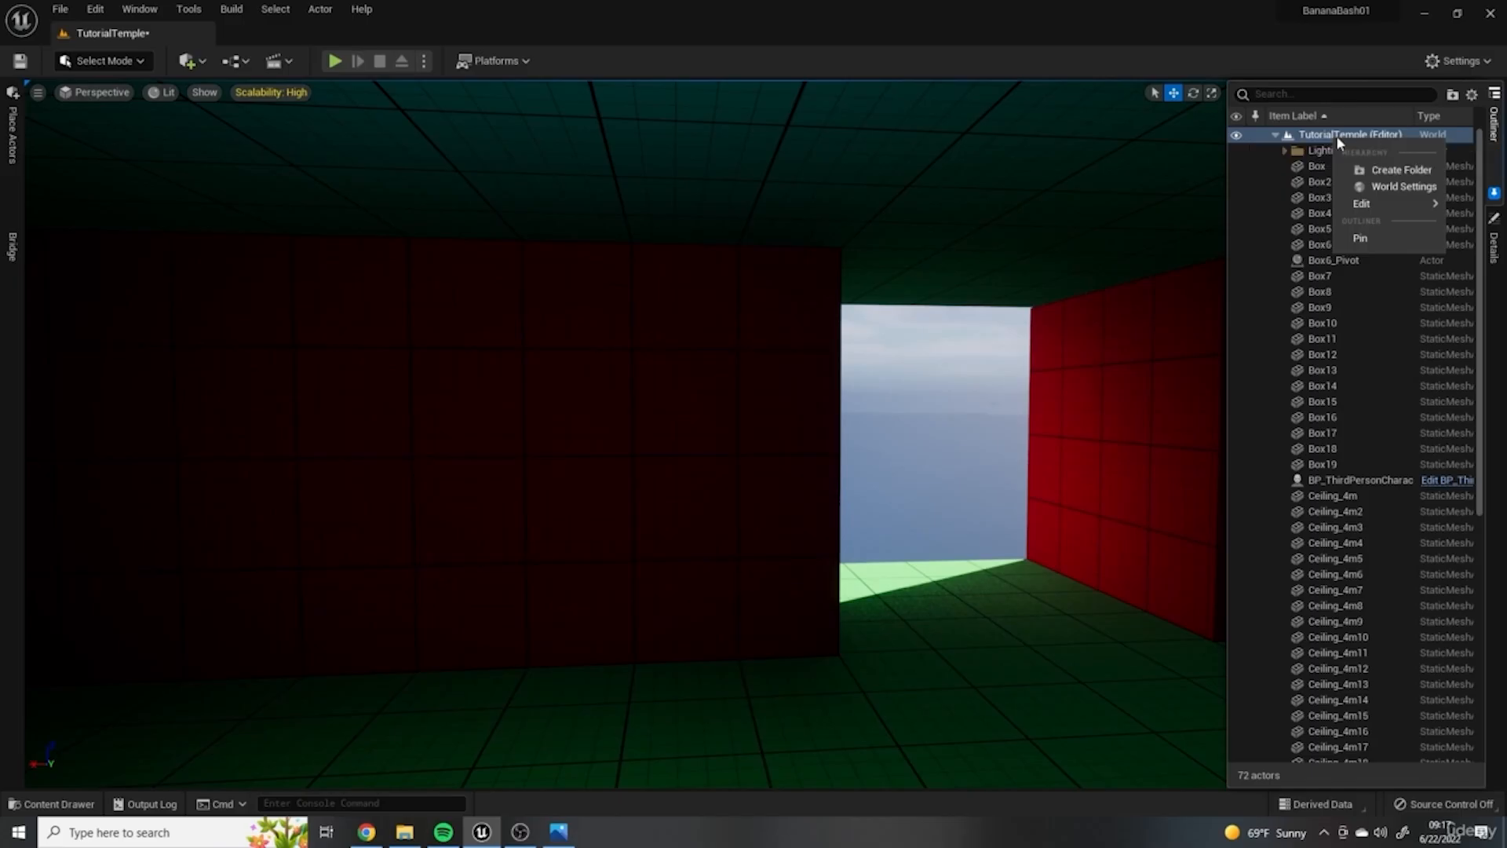
left_click(1401, 169)
type("Room1")
key("Return")
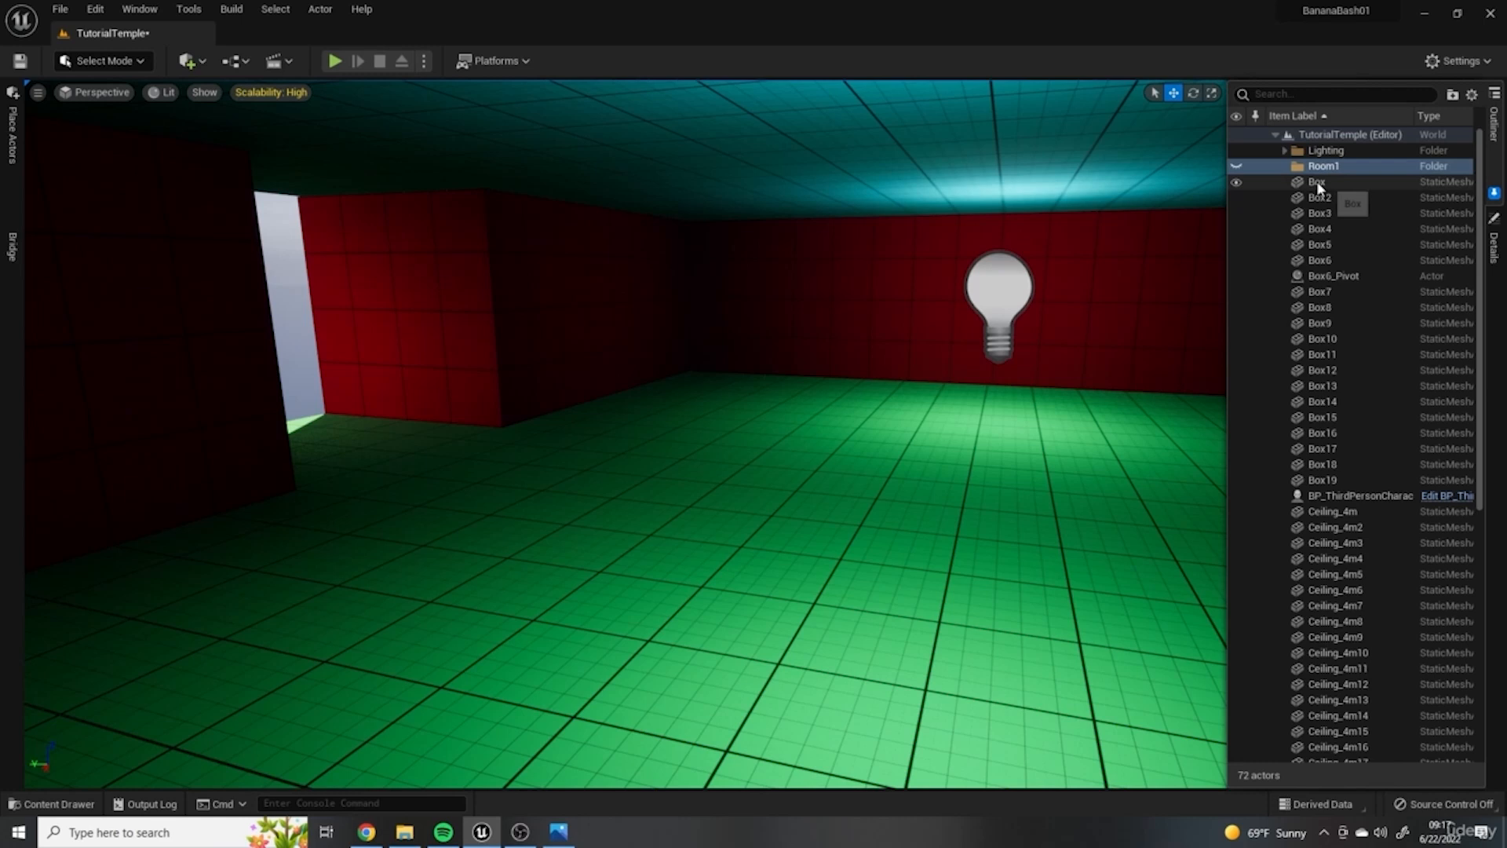
Step: Move all ungrouped actors, from Box through PointLight2, into the Room1 folder and collapse it
left_click(1318, 187)
scroll(1373, 450, "down", 10)
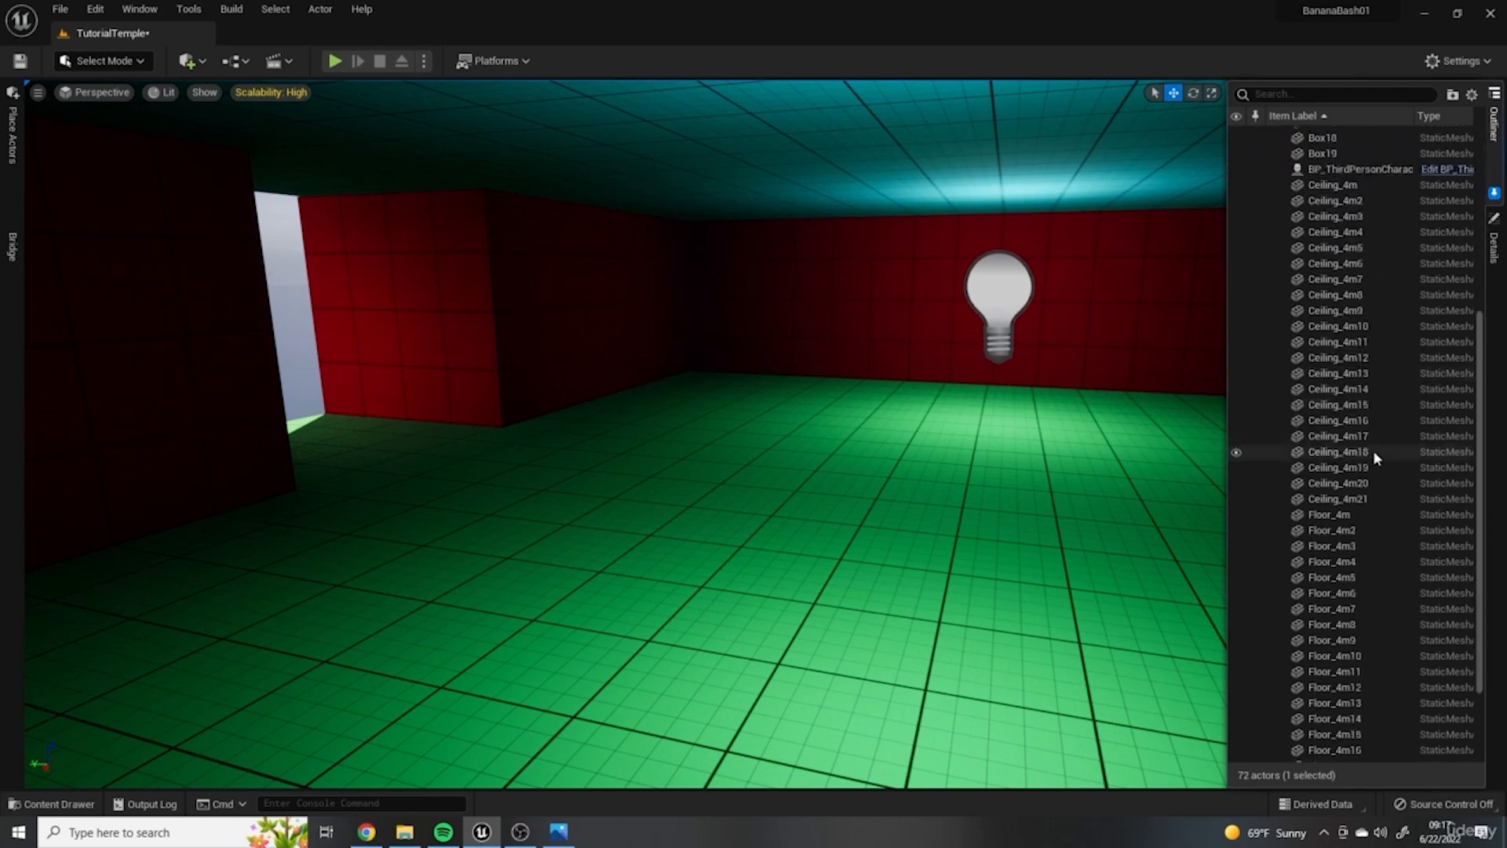
left_click(1341, 755, "shift")
scroll(1355, 463, "up", 10)
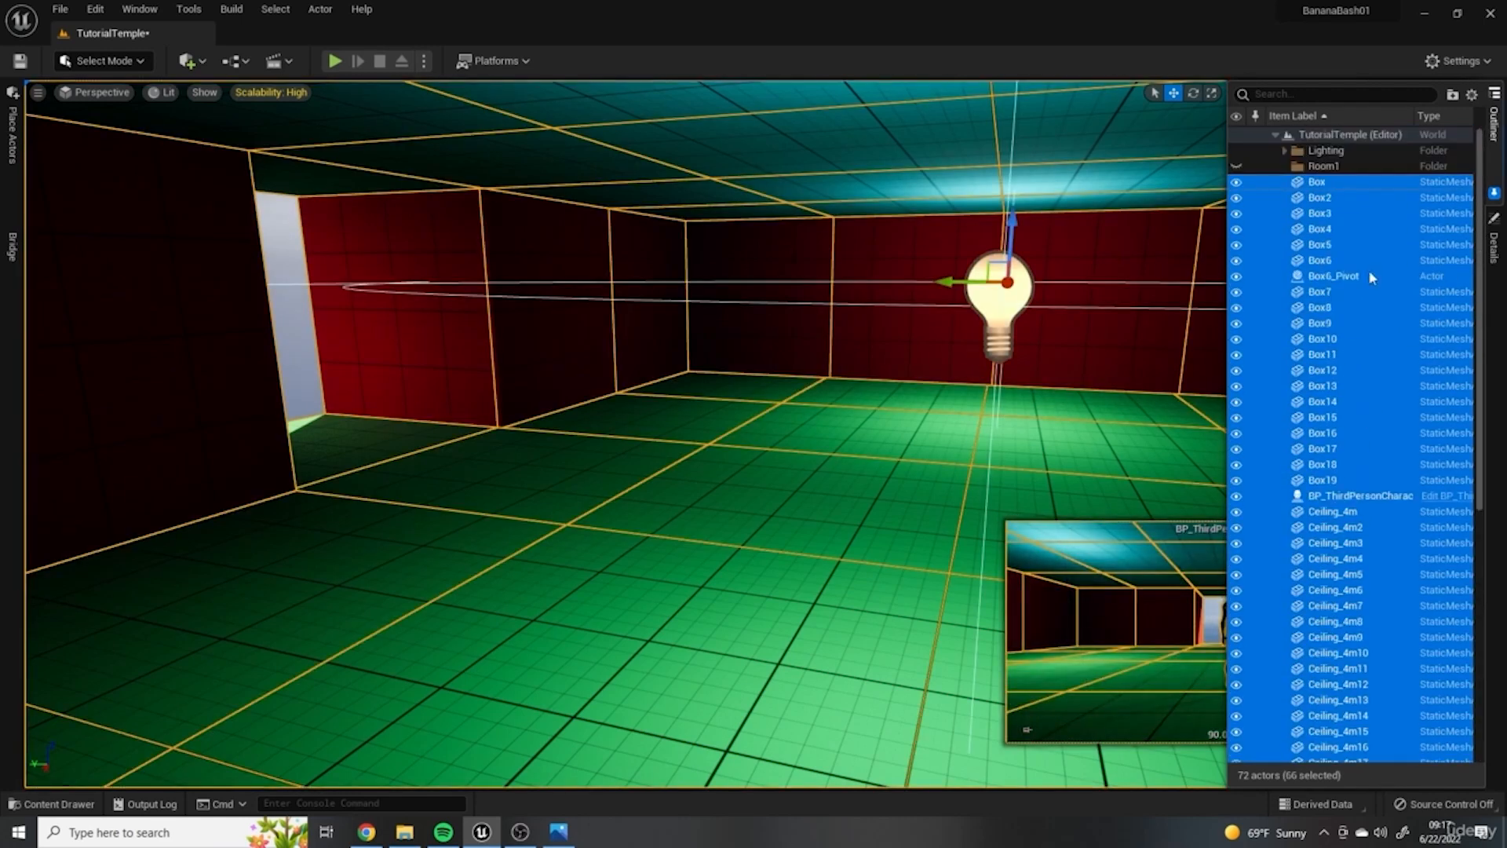
left_click(1319, 185)
scroll(1358, 449, "down", 10)
left_click(1328, 755, "shift")
scroll(1334, 470, "up", 10)
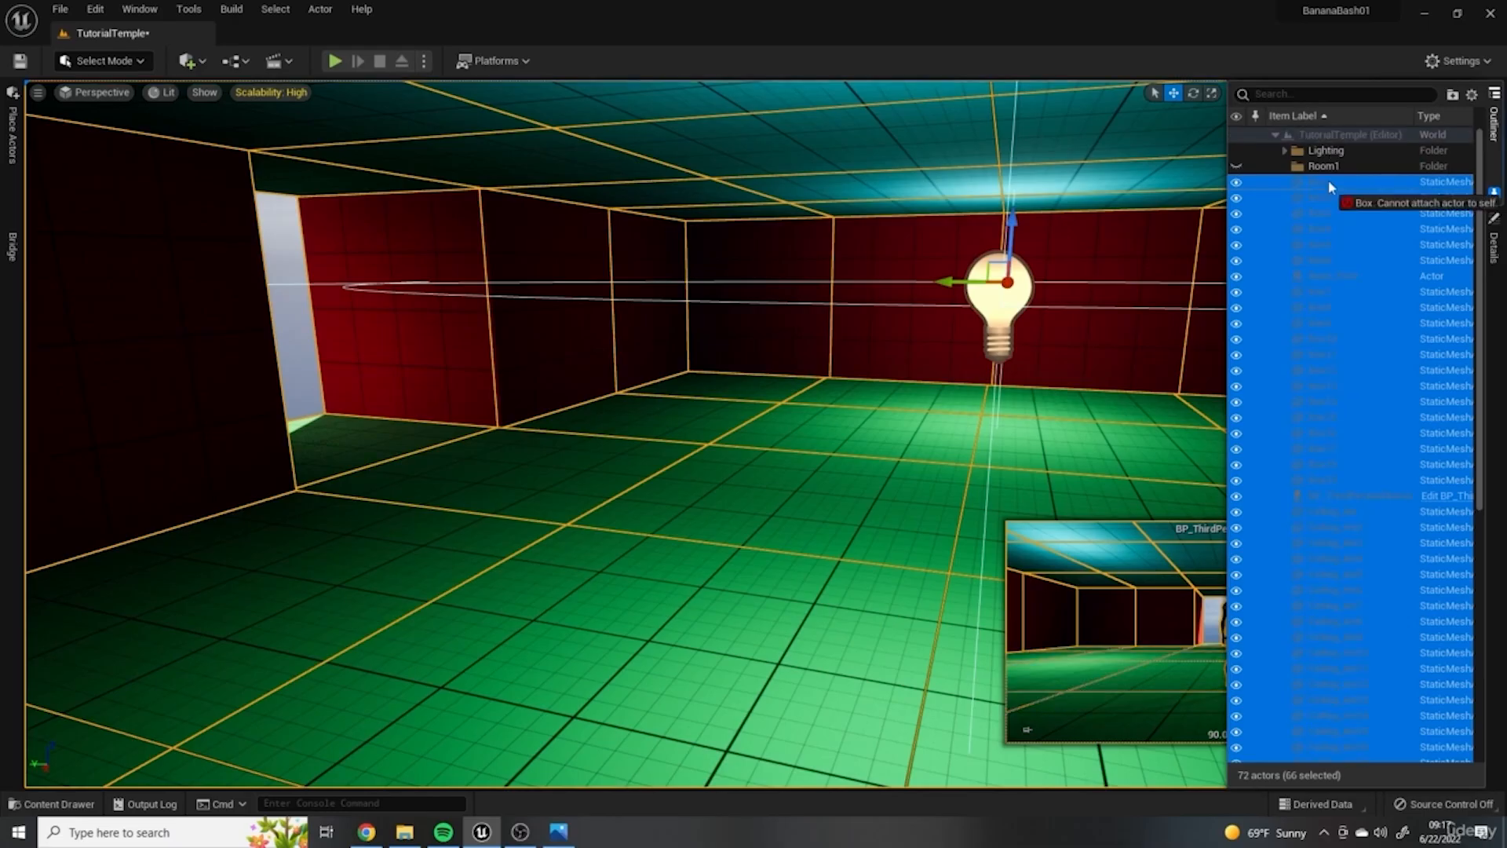
left_click(1283, 164)
left_click(1285, 165)
left_click(1285, 165)
right_click_drag(1099, 377, 1418, 134)
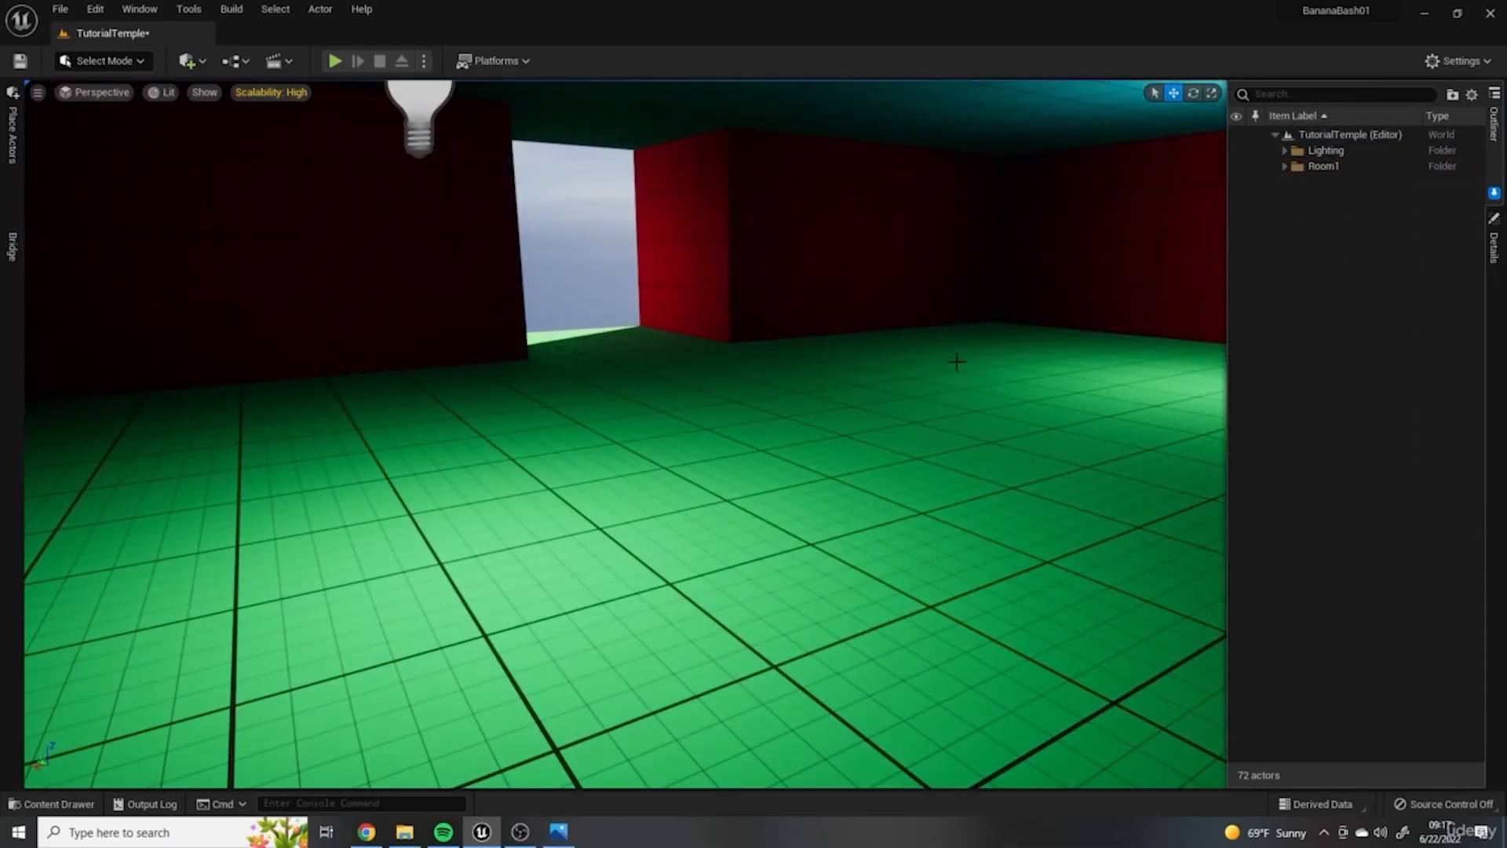
right_click_drag(941, 393, 989, 424)
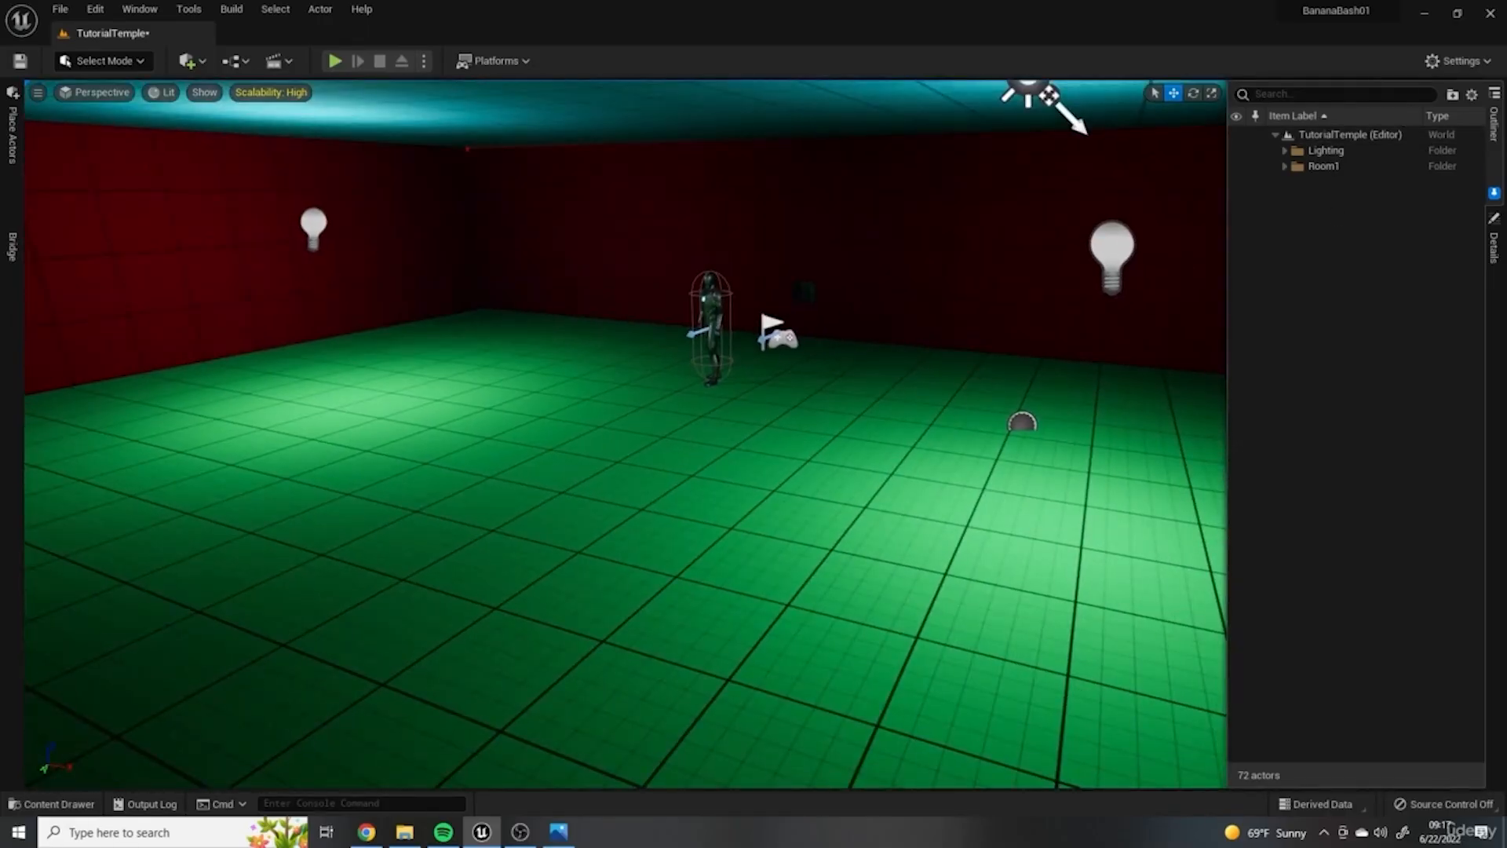
left_click(1356, 167)
key("alt+Tab")
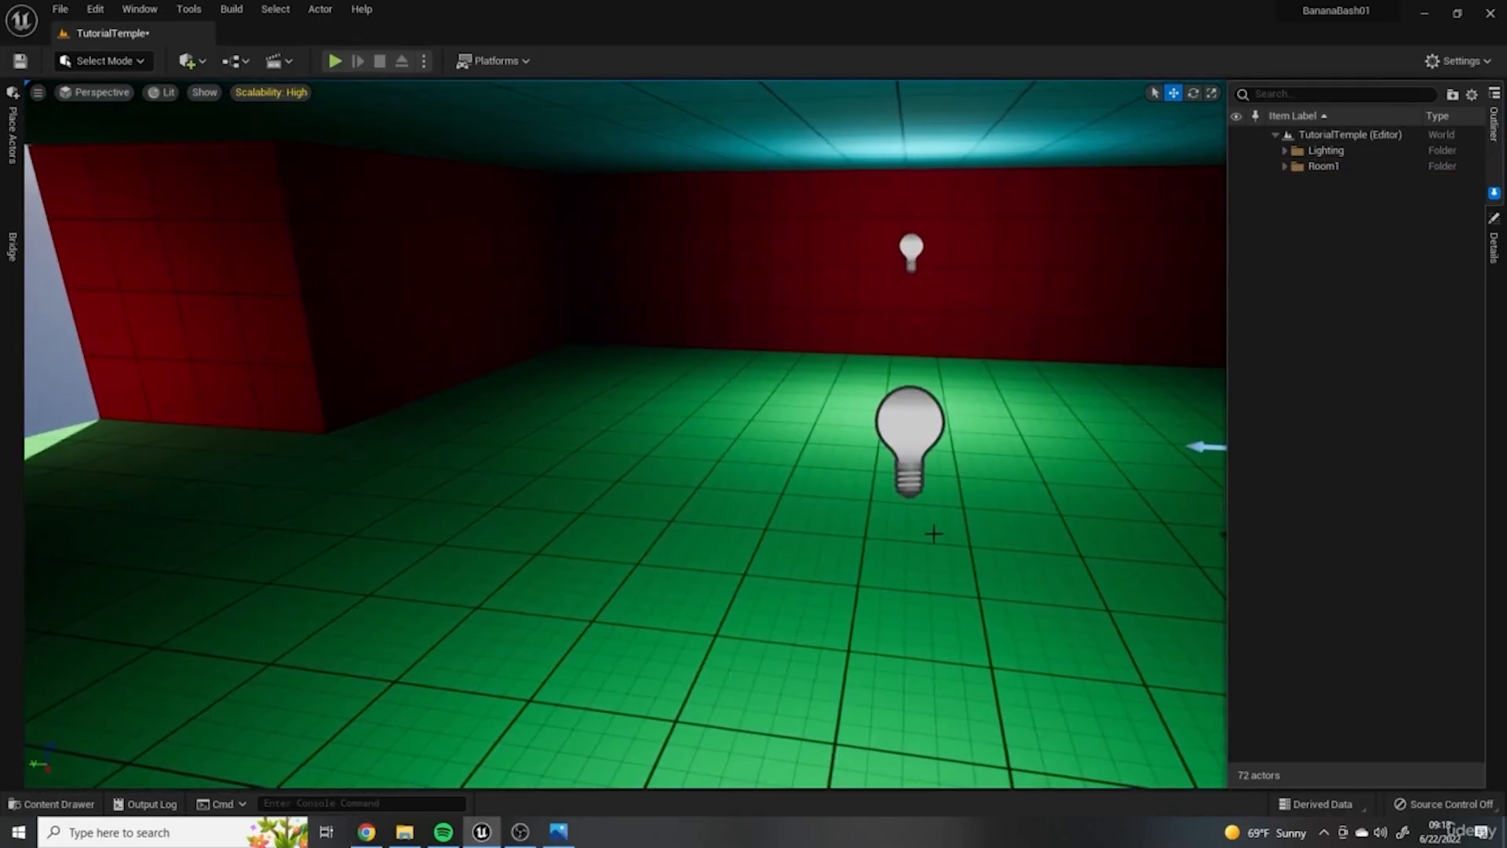
right_click_drag(932, 531, 392, 518)
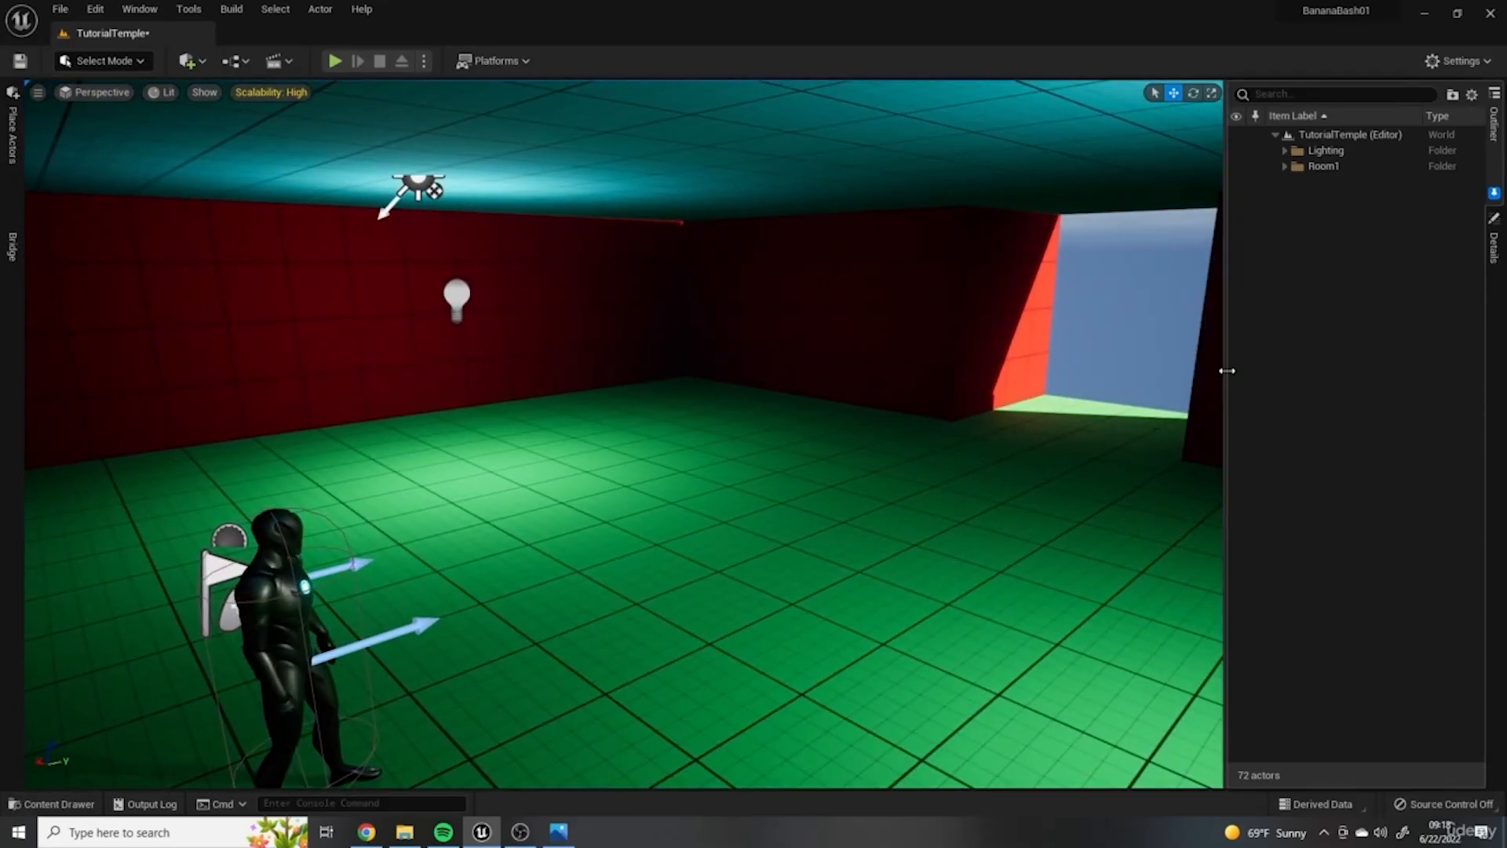
Step: Narrow the Outliner to give the viewport more width
left_click_drag(1226, 370, 1399, 375)
right_click_drag(1020, 392, 903, 392)
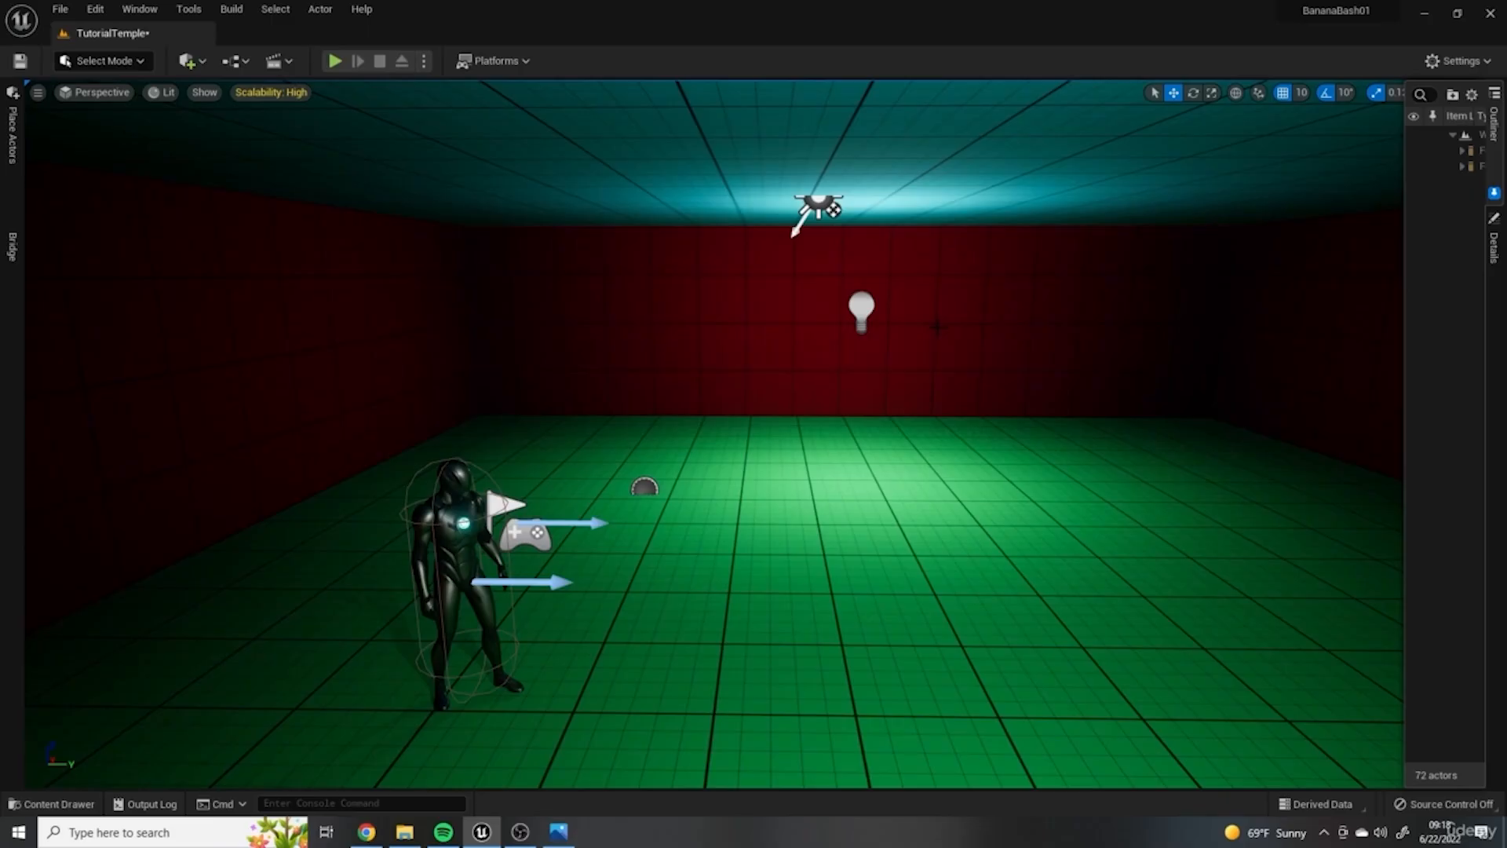
left_click_drag(1403, 461, 1288, 465)
Step: Examine the lighting on Room 1's floor, walls and ceiling and at the hallway opening from several angles
right_click_drag(879, 488, 989, 467)
key("w")
right_click_drag(910, 542, 1075, 542)
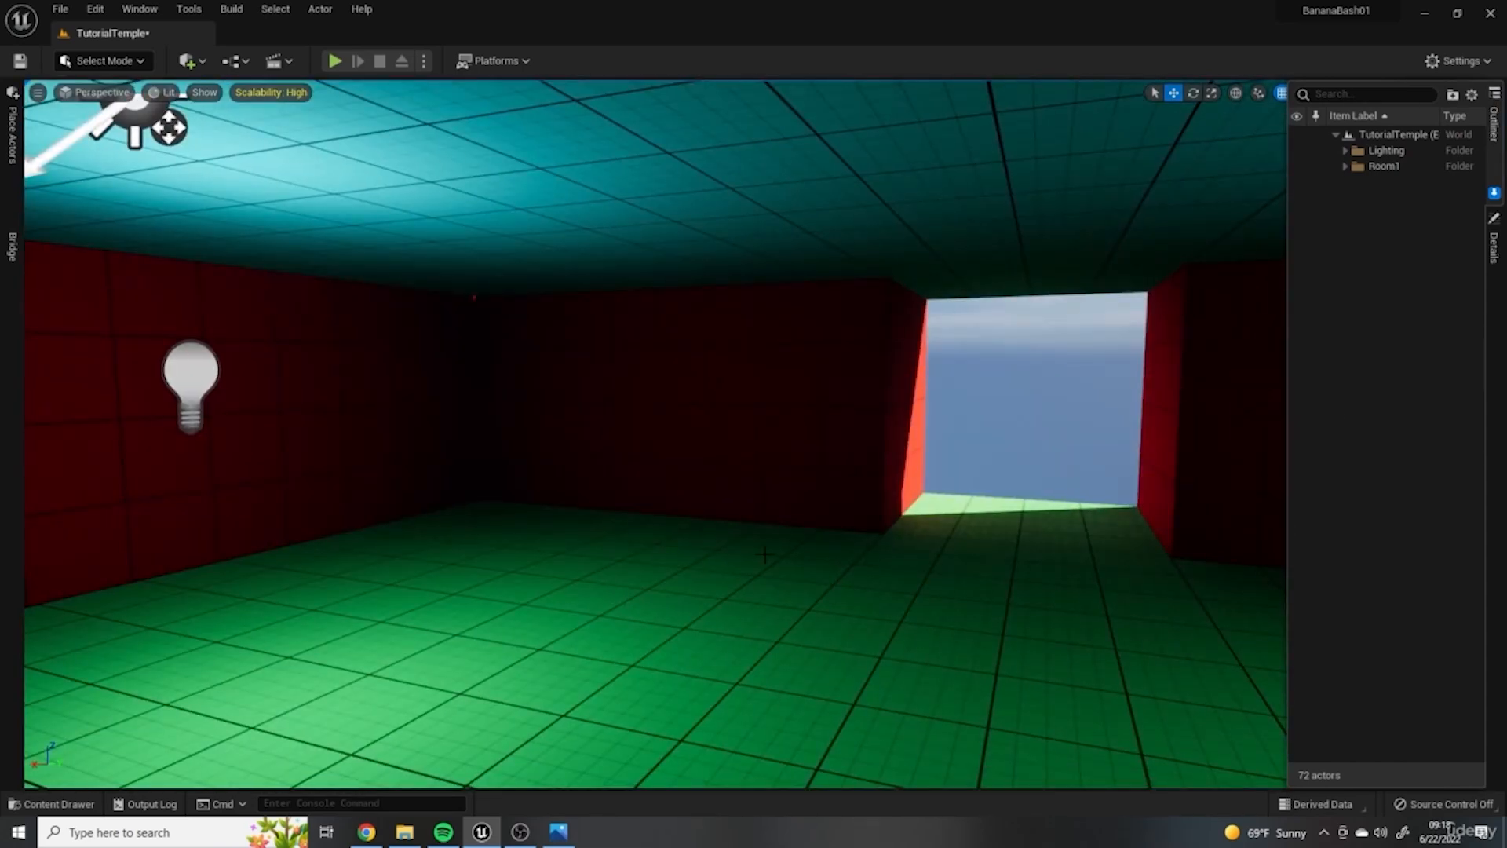
right_click_drag(156, 606, 47, 659)
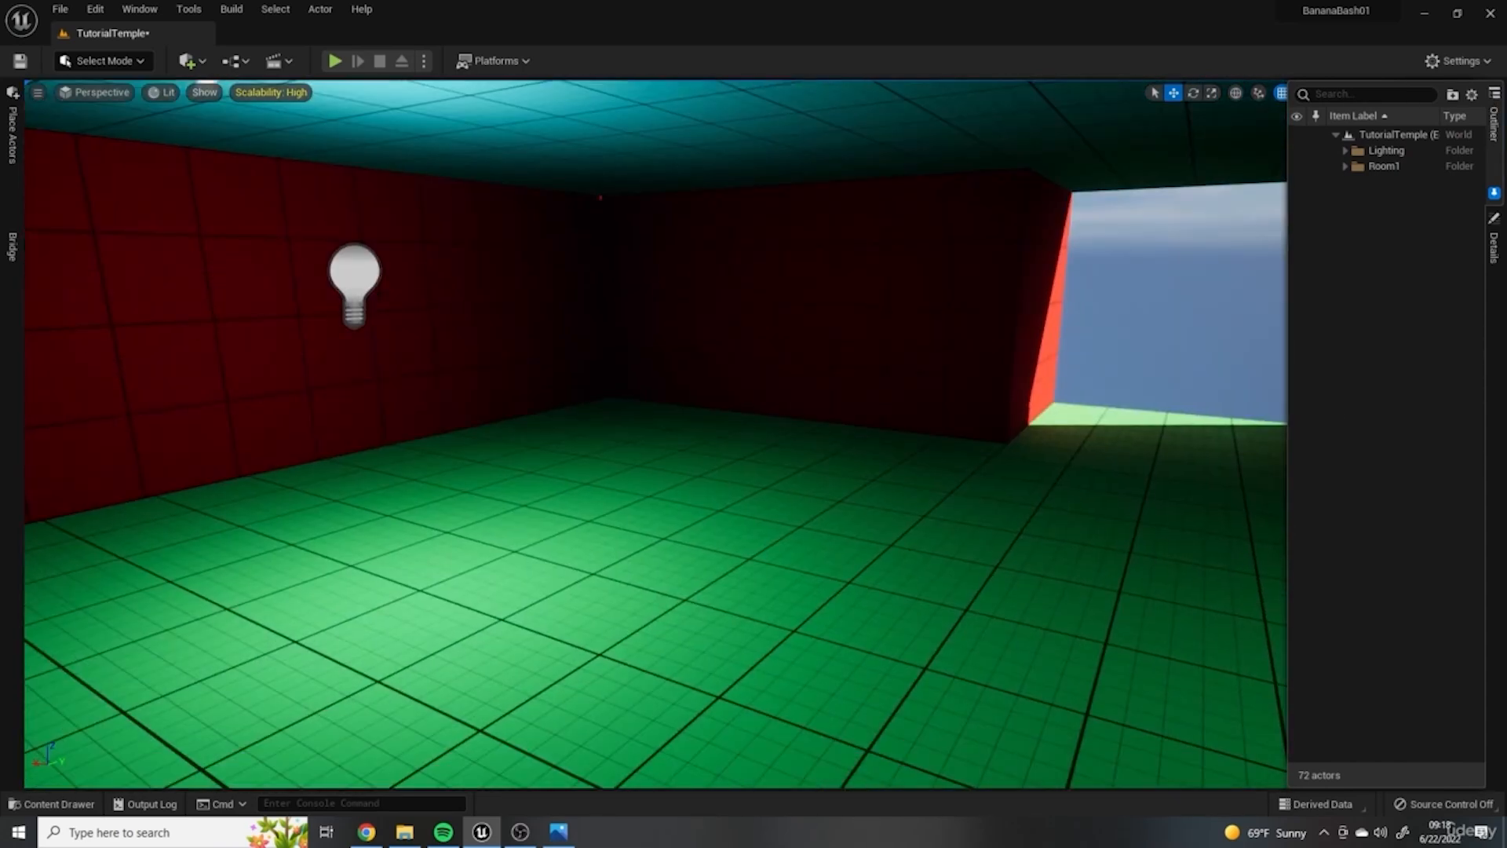
right_click_drag(647, 533, 337, 506)
right_click_drag(724, 598, 1177, 597)
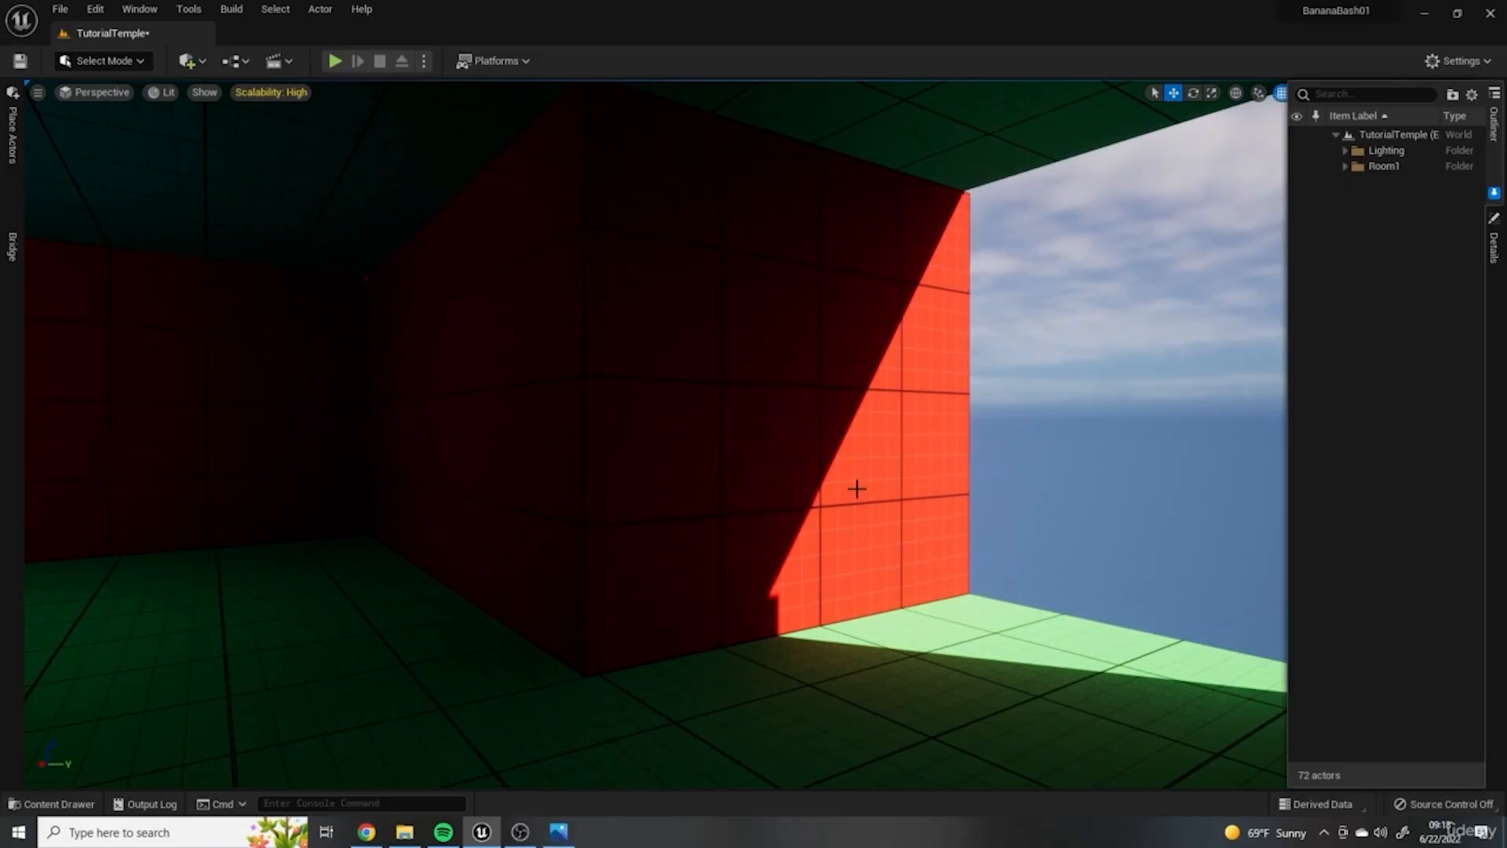
right_click_drag(857, 488, 667, 491)
mouse_move(945, 194)
right_mouse_down()
mouse_move(793, 204)
mouse_move(945, 193)
right_mouse_up()
right_click_drag(738, 387, 637, 328)
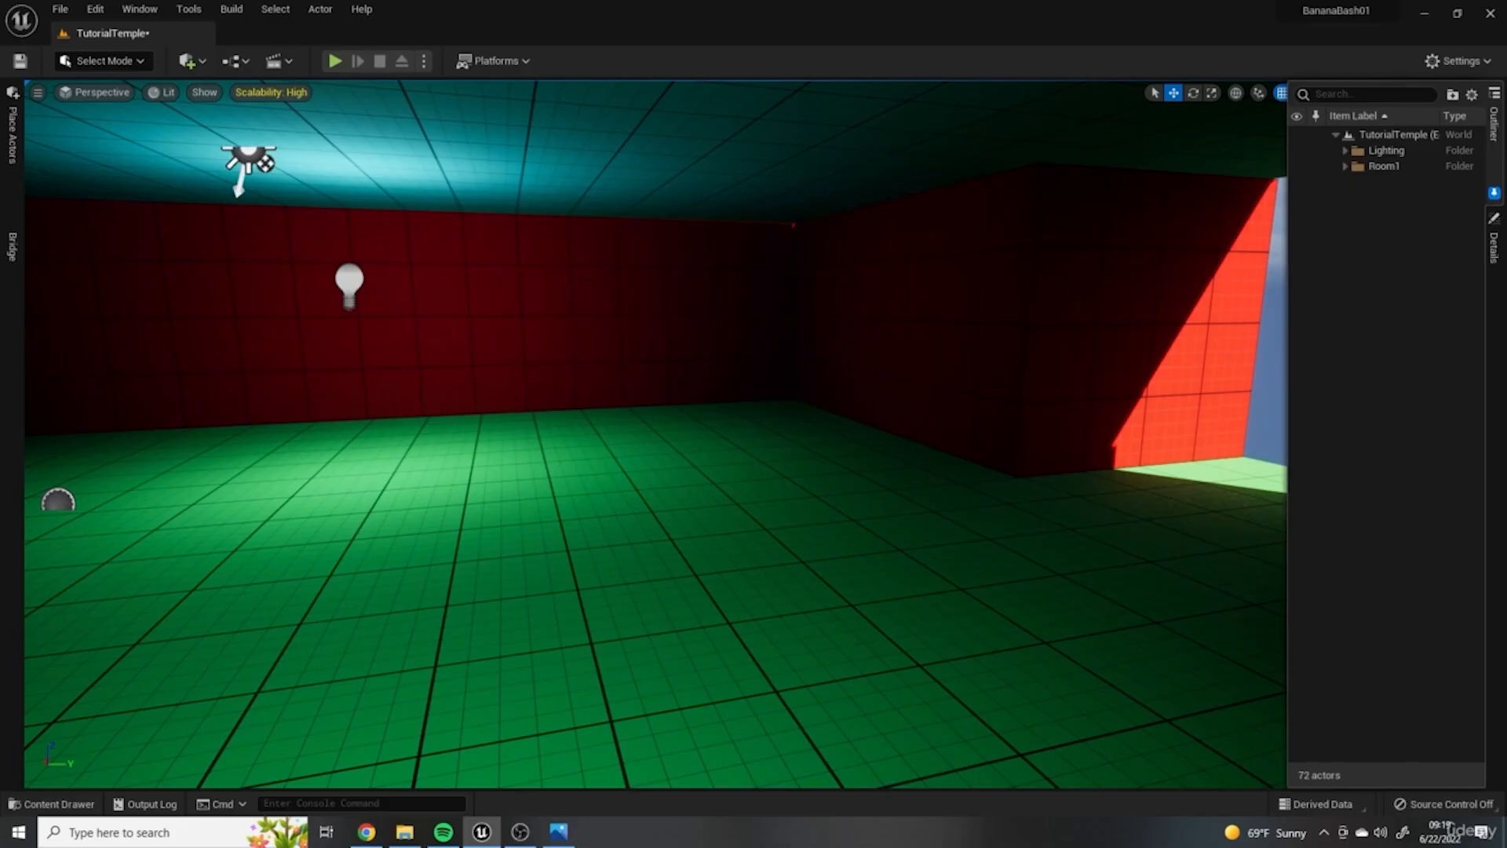
right_click_drag(835, 434, 434, 492)
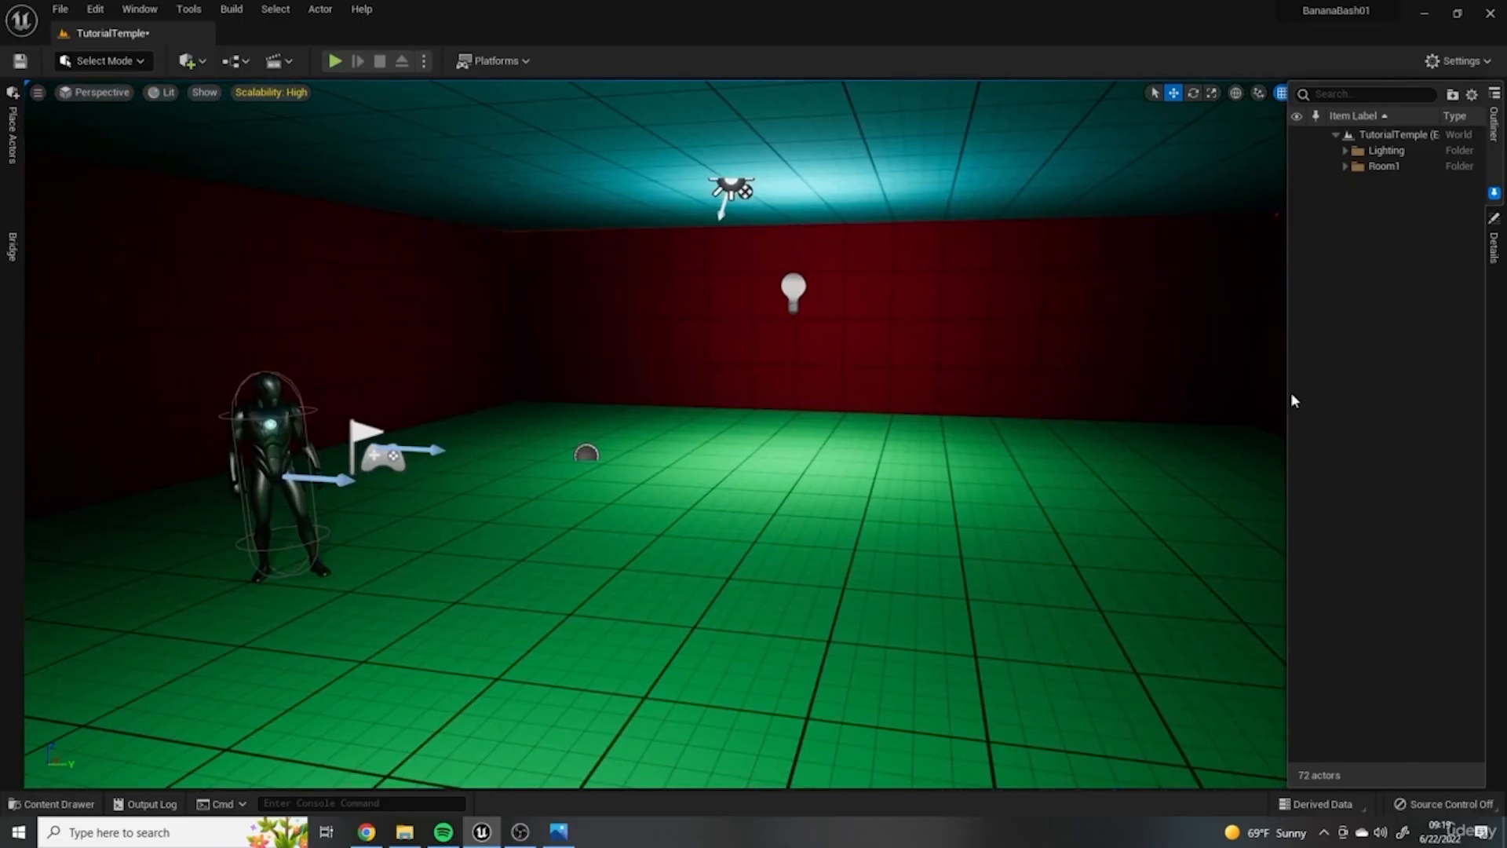
right_click_drag(656, 434, 374, 470)
right_click_drag(656, 434, 970, 599)
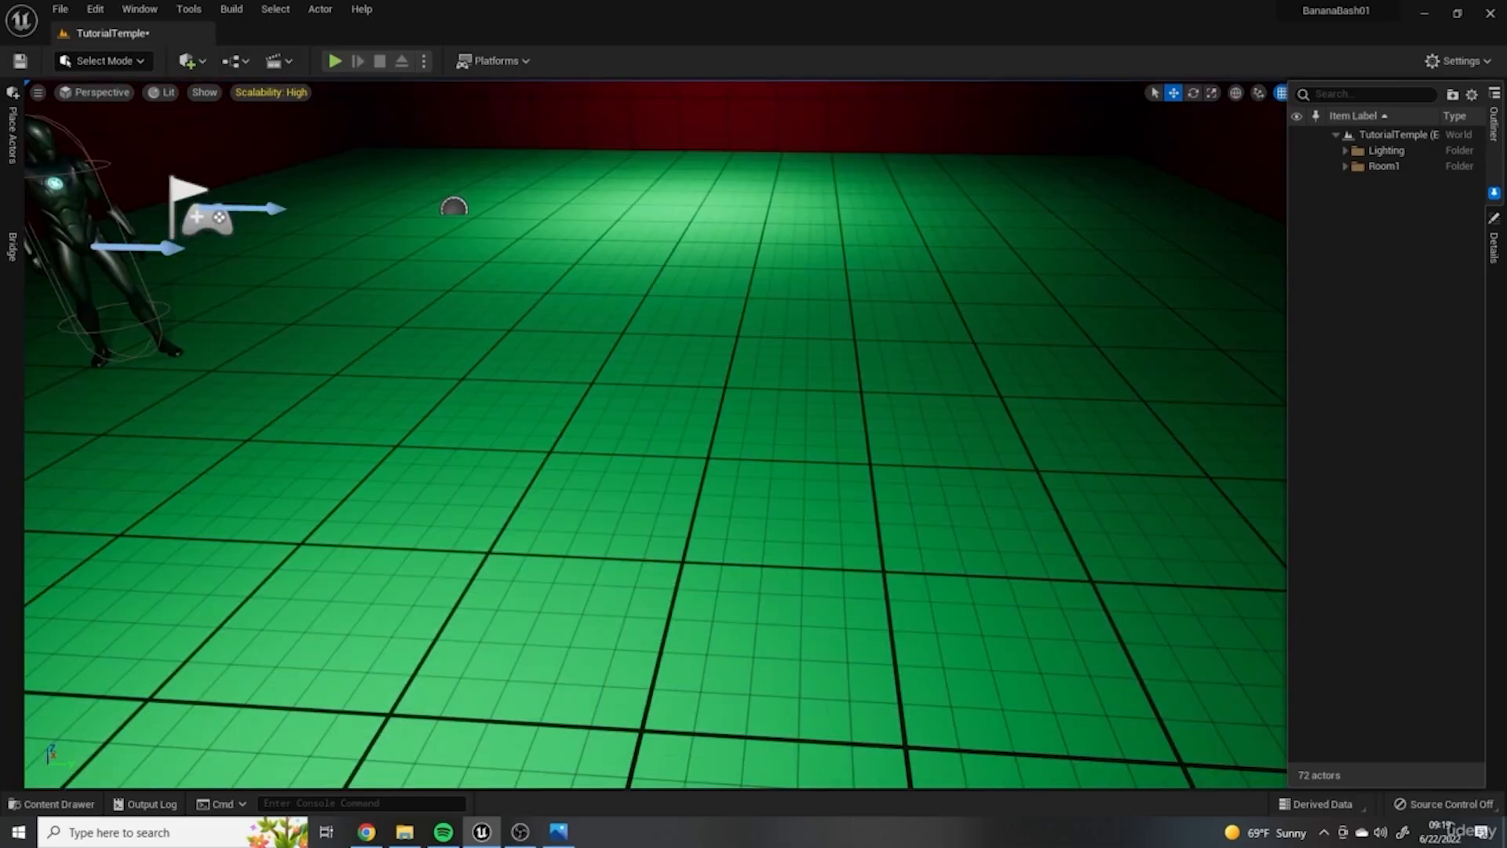
right_click_drag(394, 497, 876, 539)
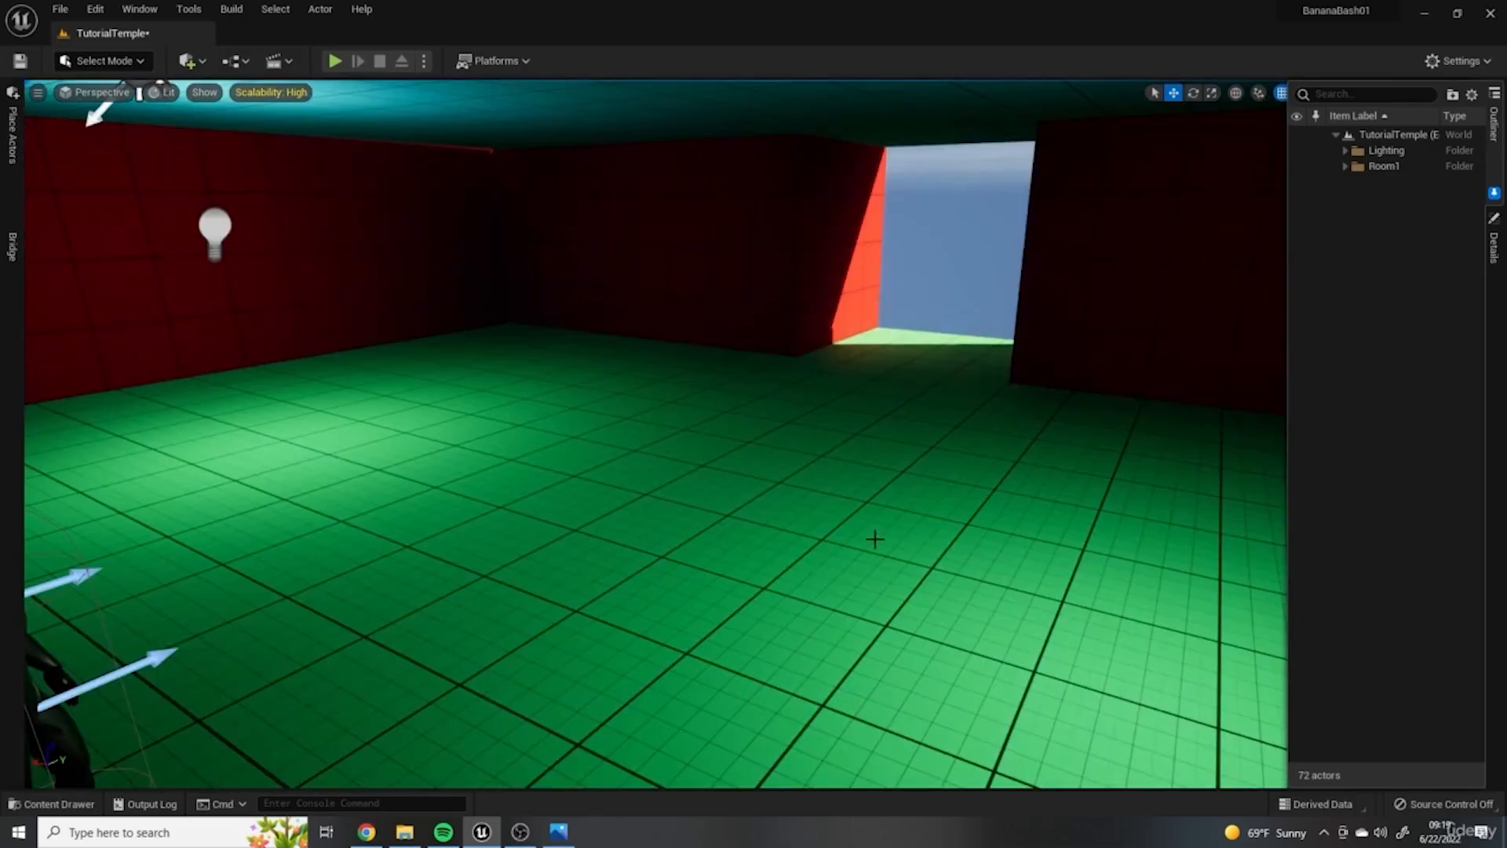
right_click_drag(985, 379, 715, 255)
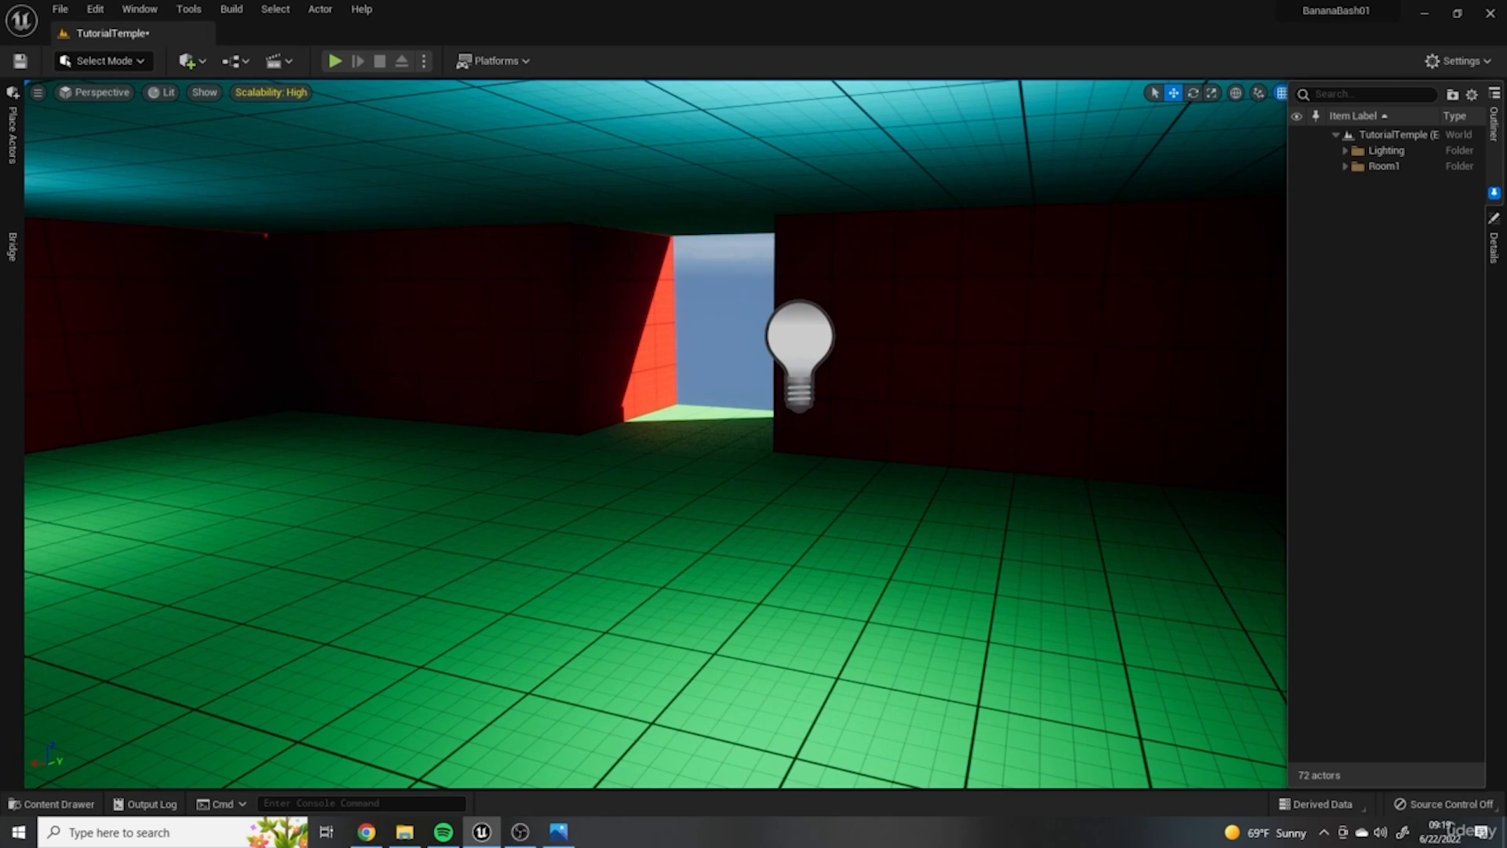
mouse_move(1025, 462)
right_mouse_down()
mouse_move(1044, 420)
mouse_move(1001, 416)
mouse_move(1024, 462)
right_mouse_up()
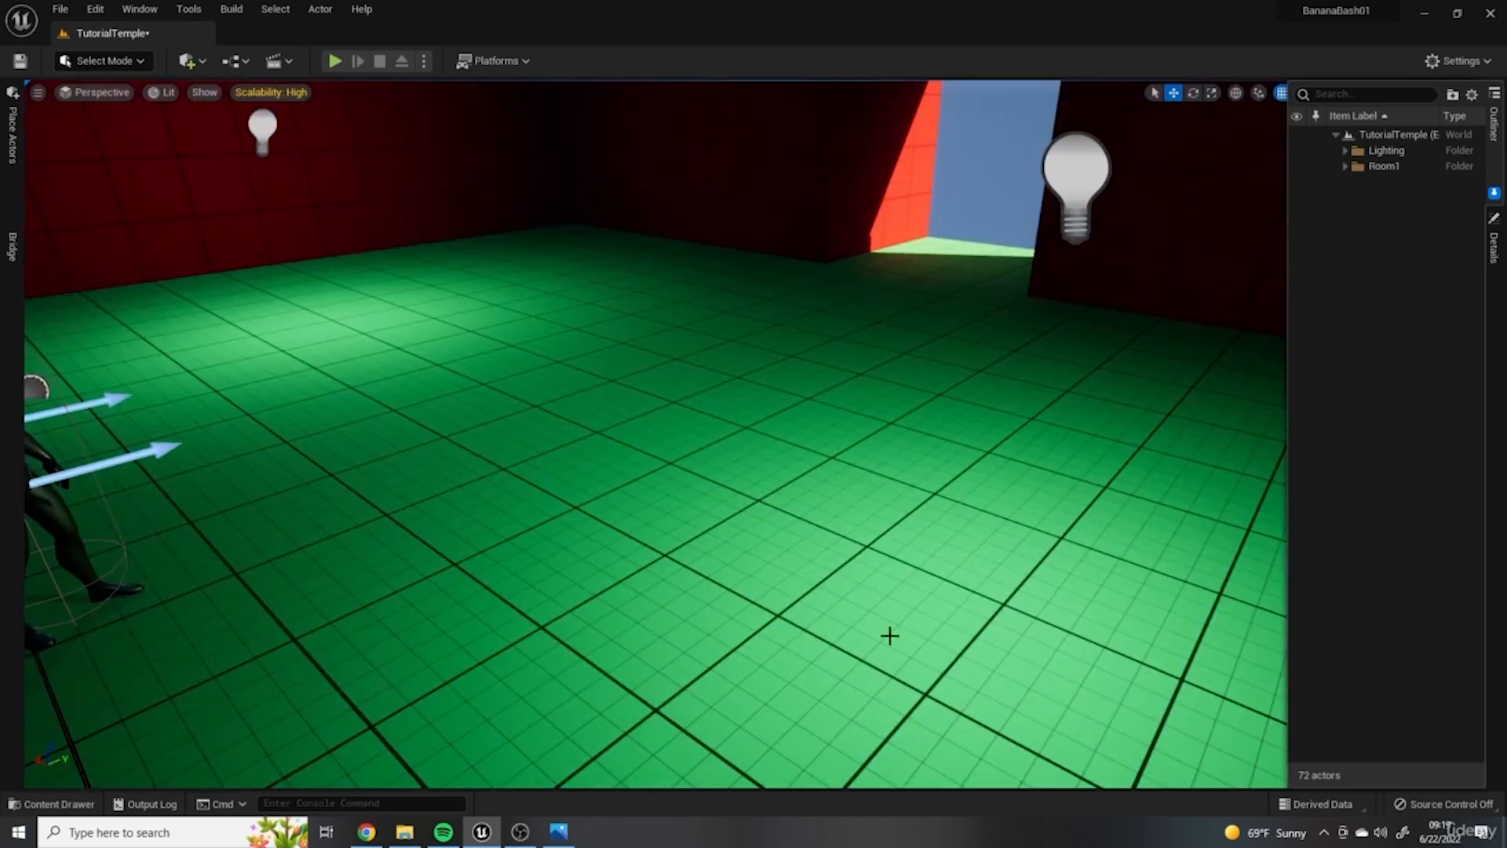
right_click_drag(880, 562, 921, 519)
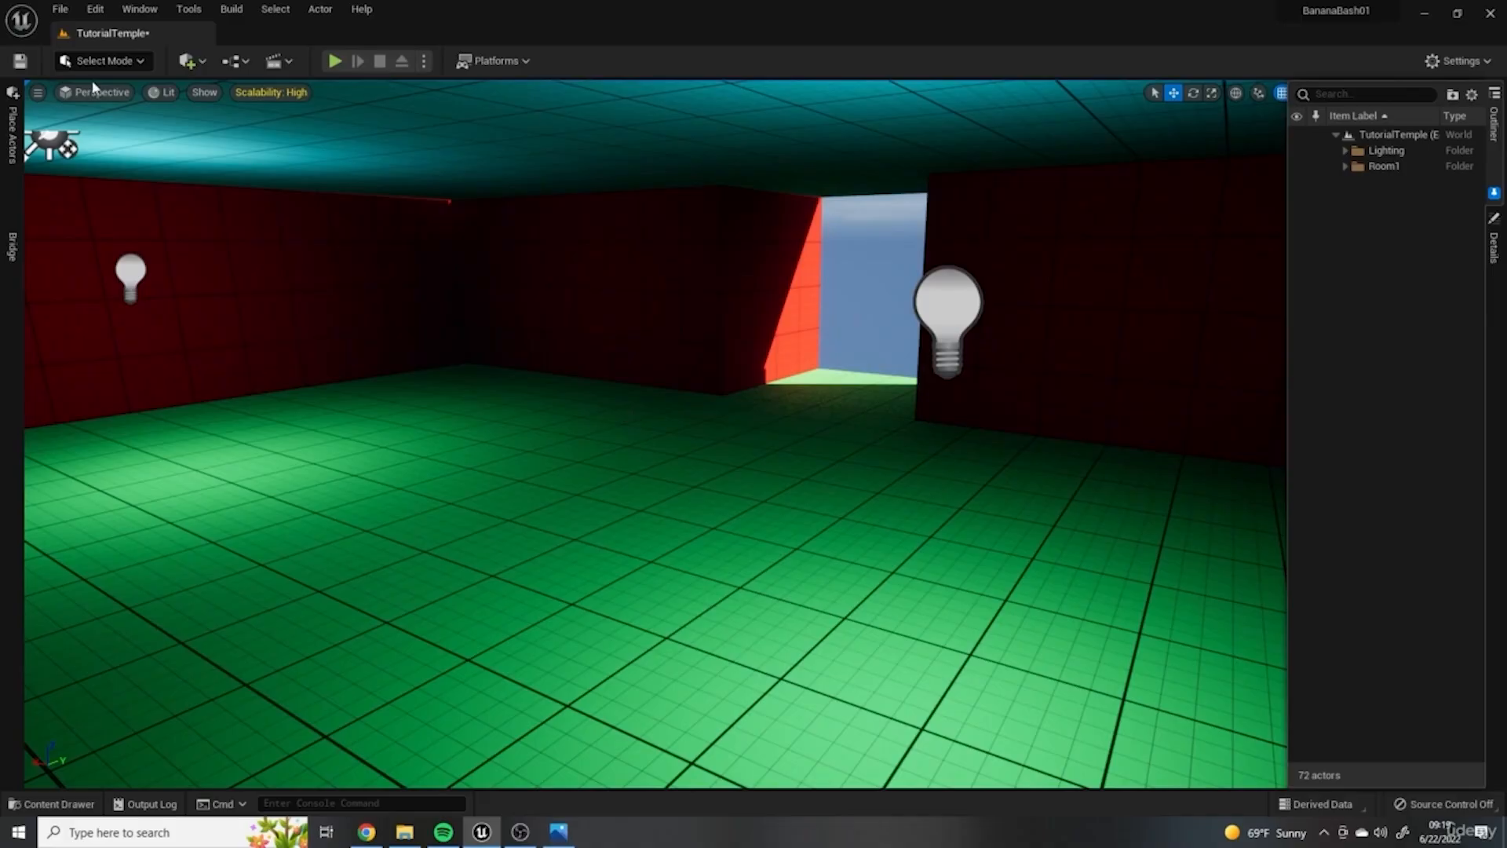
Step: Open the project's Rendering settings and find the Dynamic Global Illumination Method under Global Illumination
left_click(95, 9)
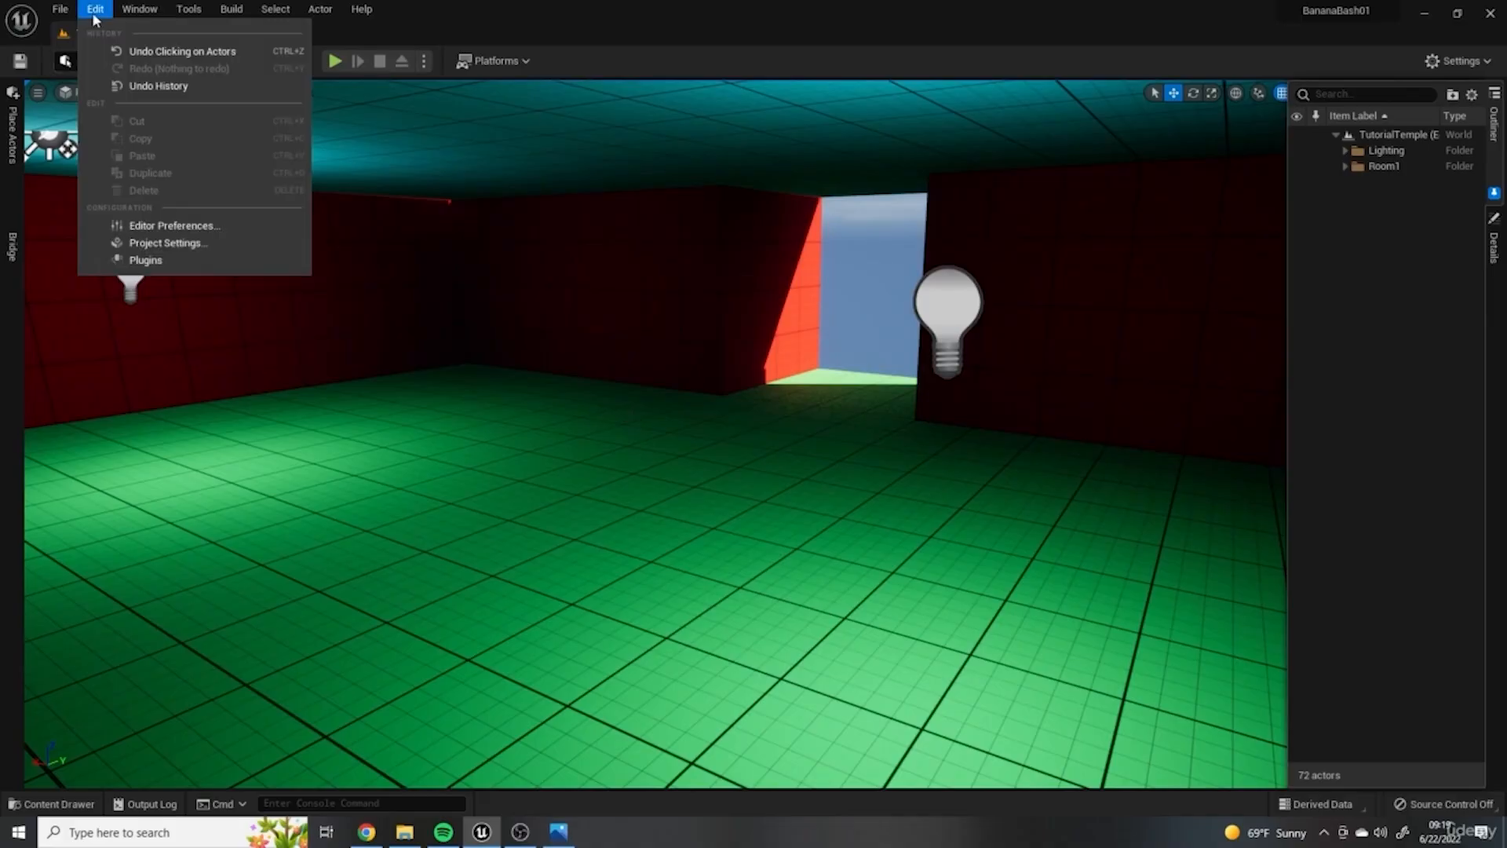
left_click(174, 249)
left_click_drag(459, 279, 461, 417)
left_click(284, 481)
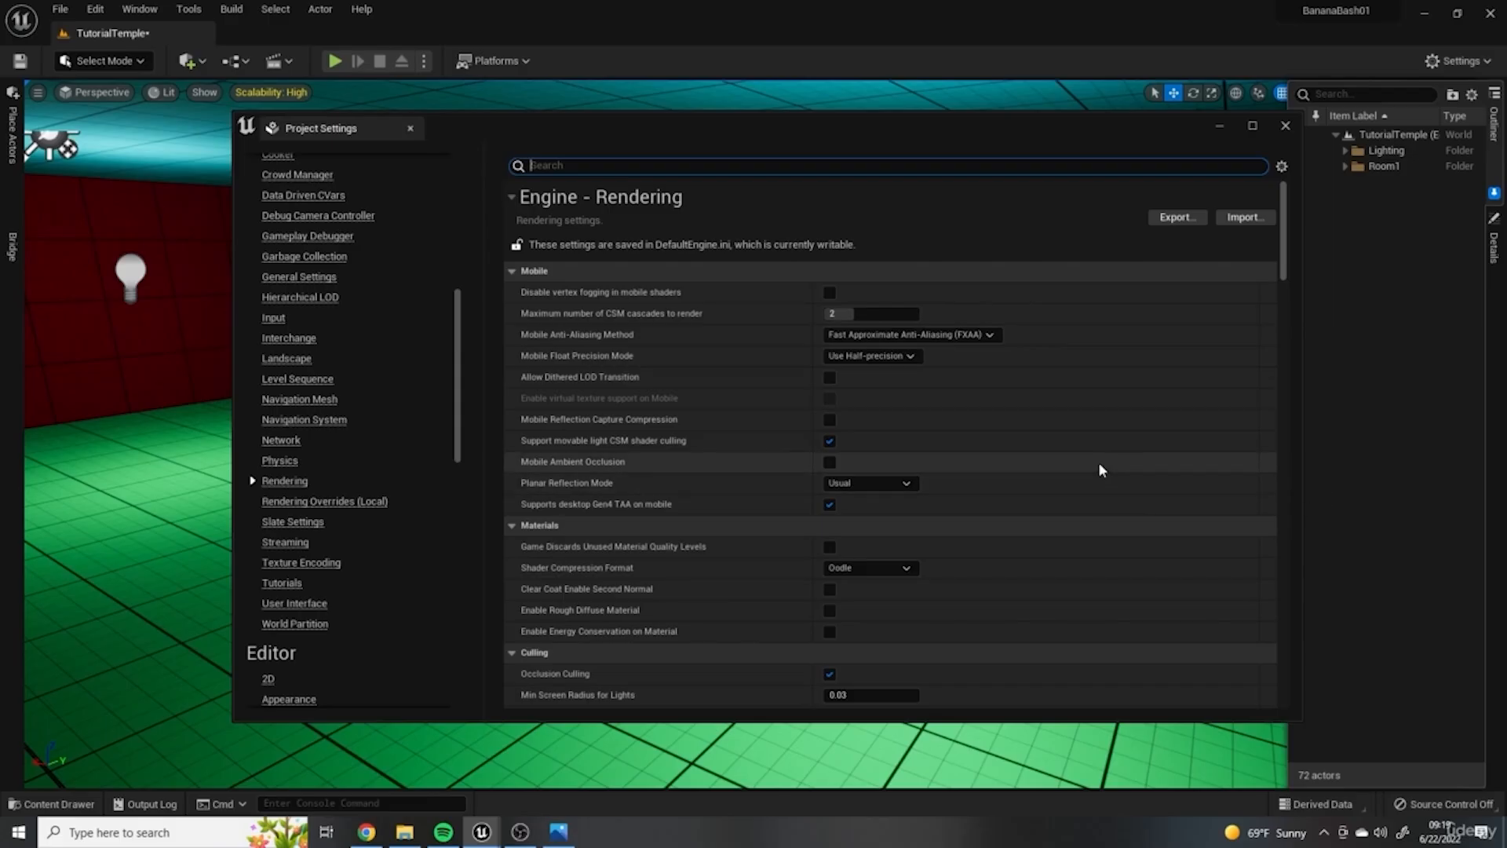
scroll(1115, 455, "down", 6)
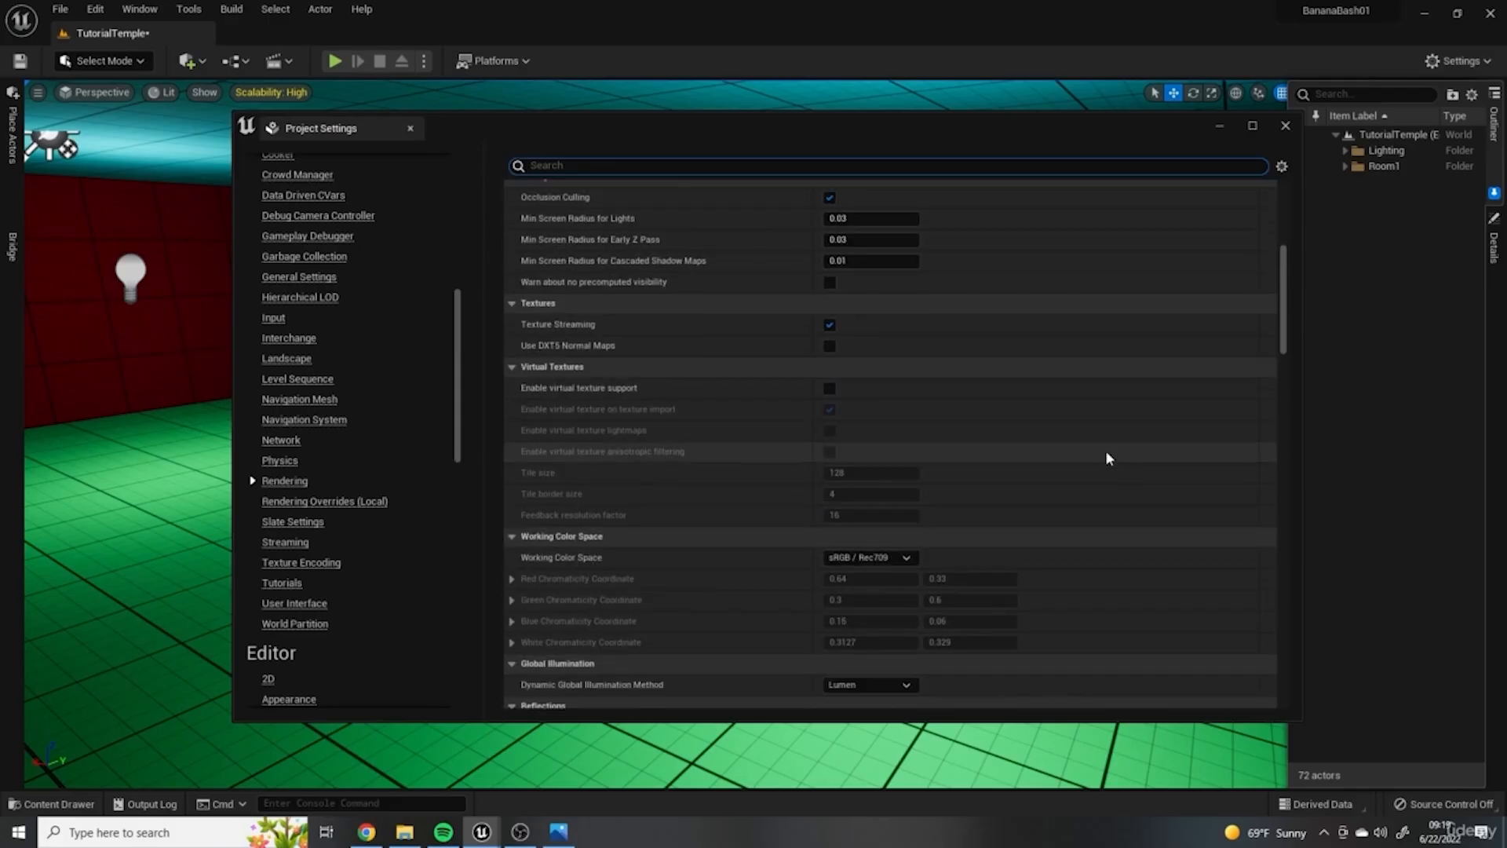
scroll(1107, 455, "down", 3)
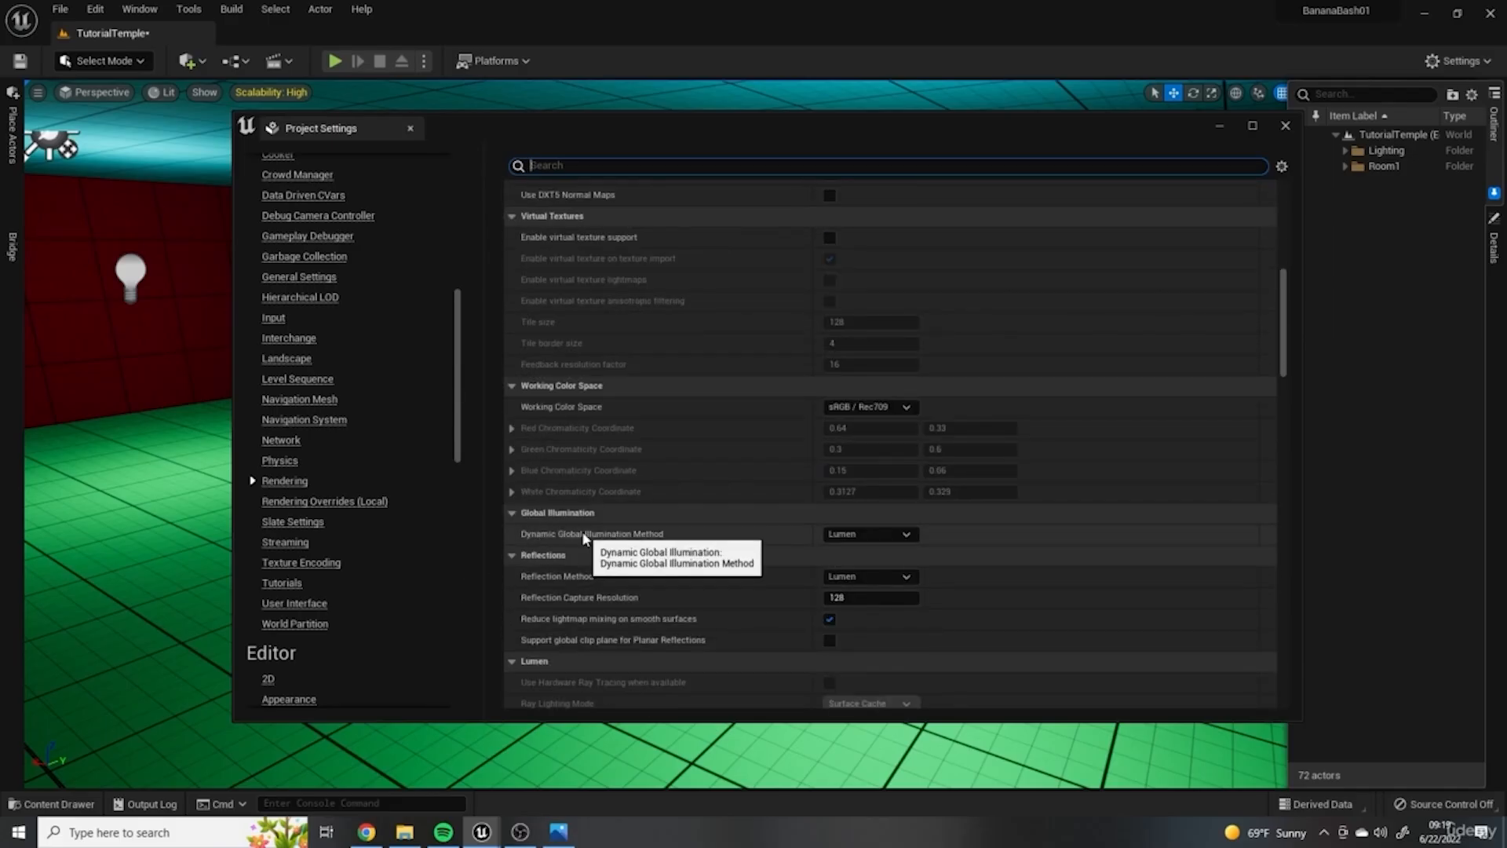
Step: Set the Reflection Method to None in the Rendering settings and check the effect in the room
left_click_drag(844, 130, 695, 124)
left_click(735, 571)
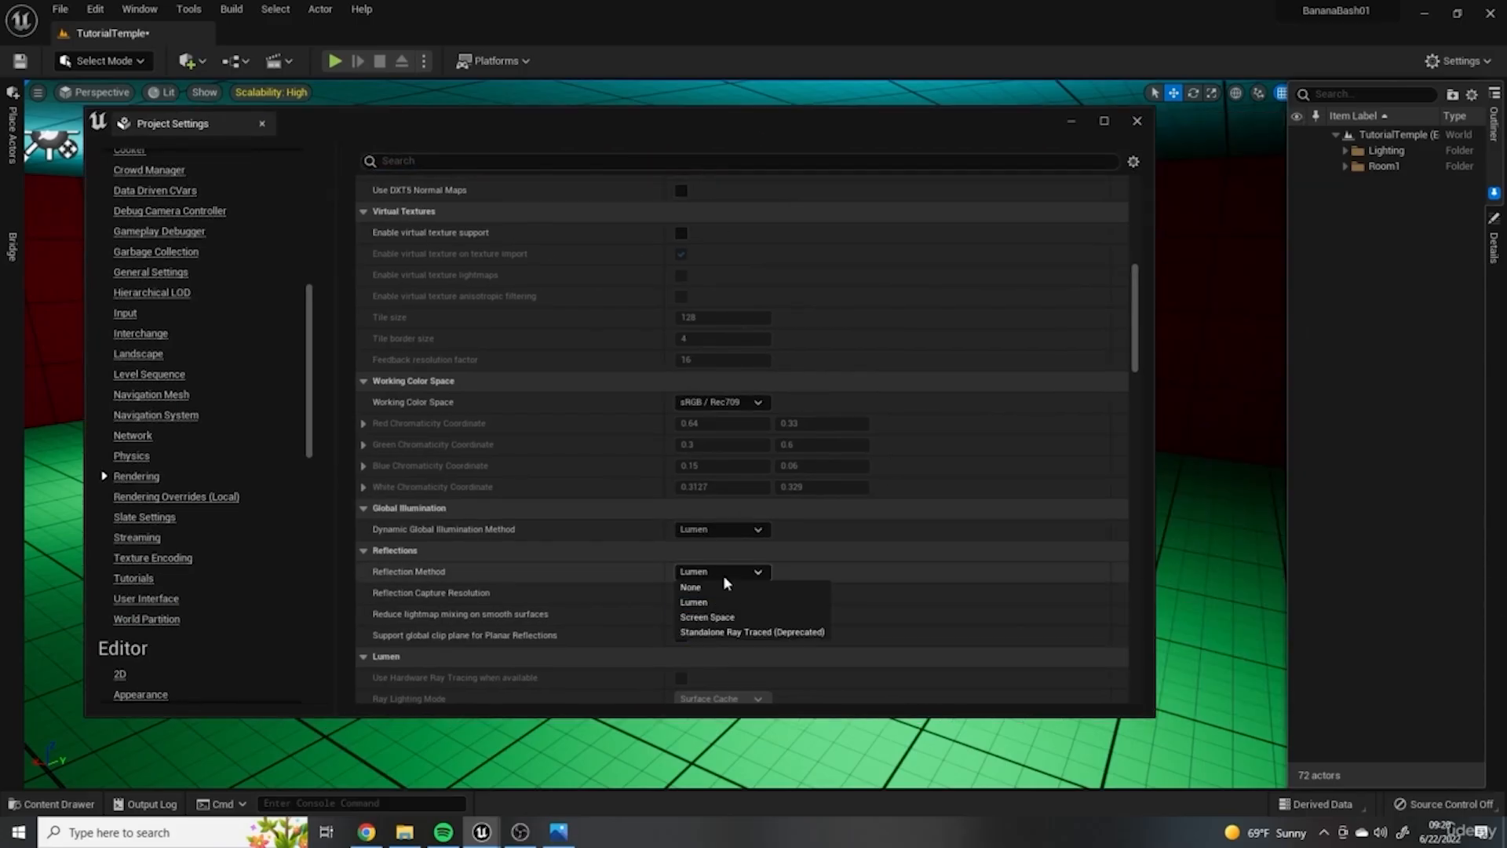
left_click(722, 592)
left_click_drag(900, 129, 1375, 245)
right_click_drag(550, 442, 558, 442)
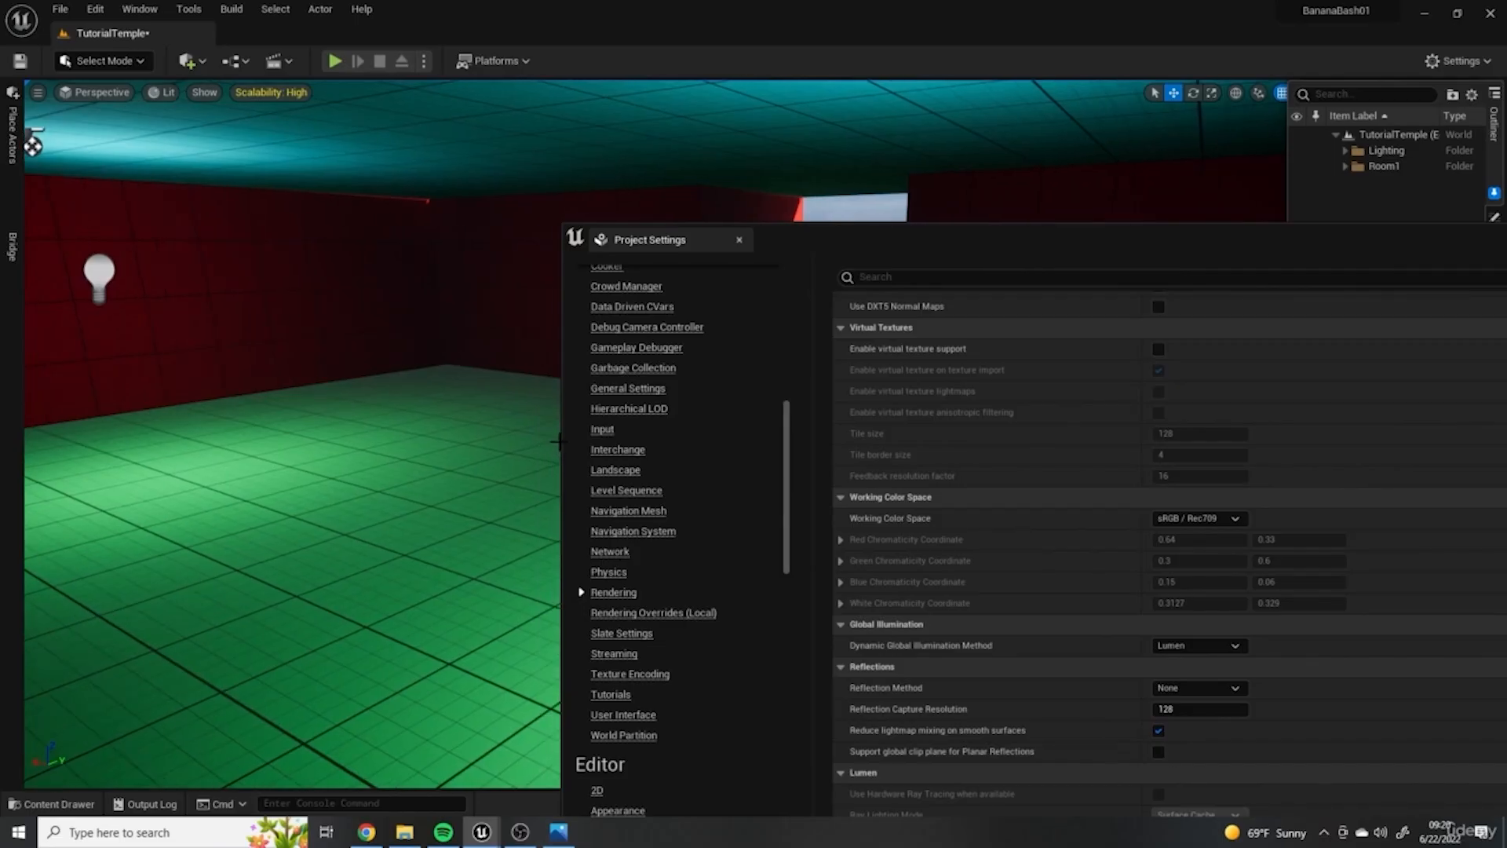
Step: Set the Dynamic Global Illumination Method to None and examine the lighting on Room 1's walls, floor and ceiling
left_click_drag(559, 442, 981, 441)
left_click_drag(1256, 235, 1054, 124)
left_click(1250, 534)
left_click(1243, 553)
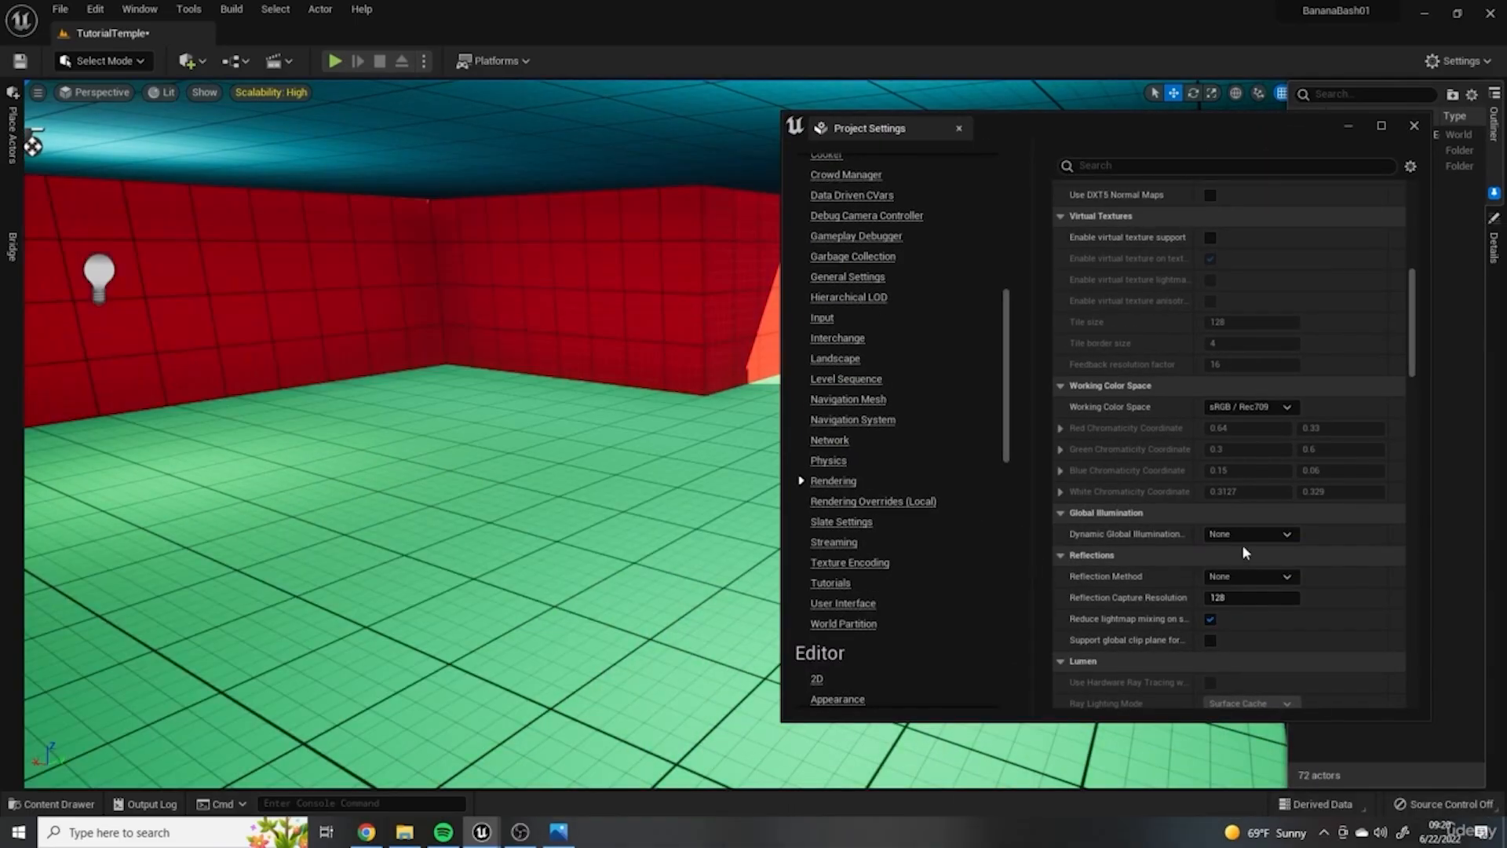
right_click_drag(471, 439, 573, 431)
right_click_drag(439, 322, 248, 318)
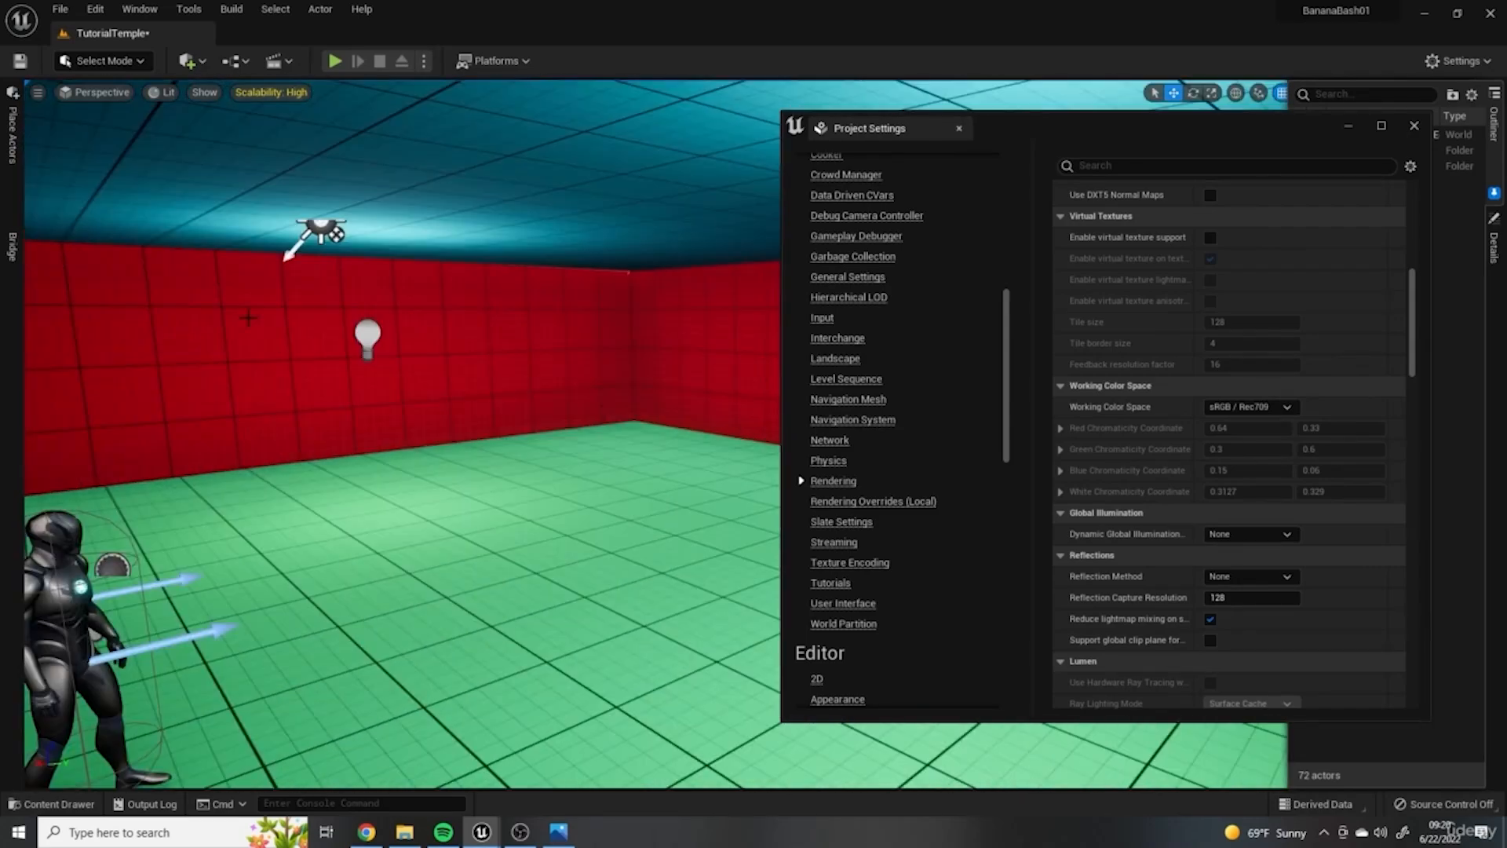
right_click_drag(590, 400, 408, 267)
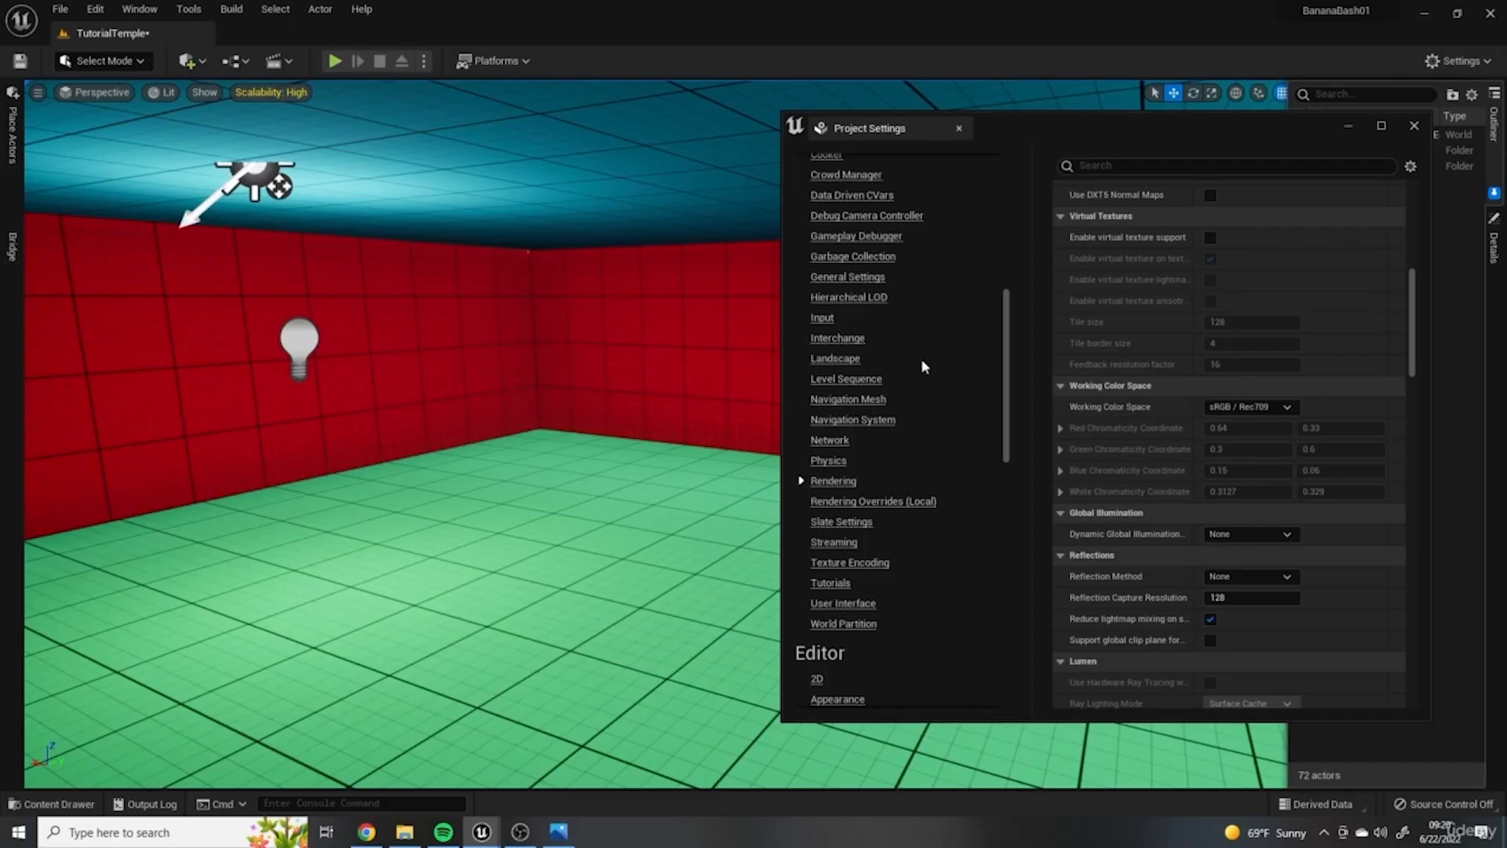
right_click_drag(502, 491, 499, 522)
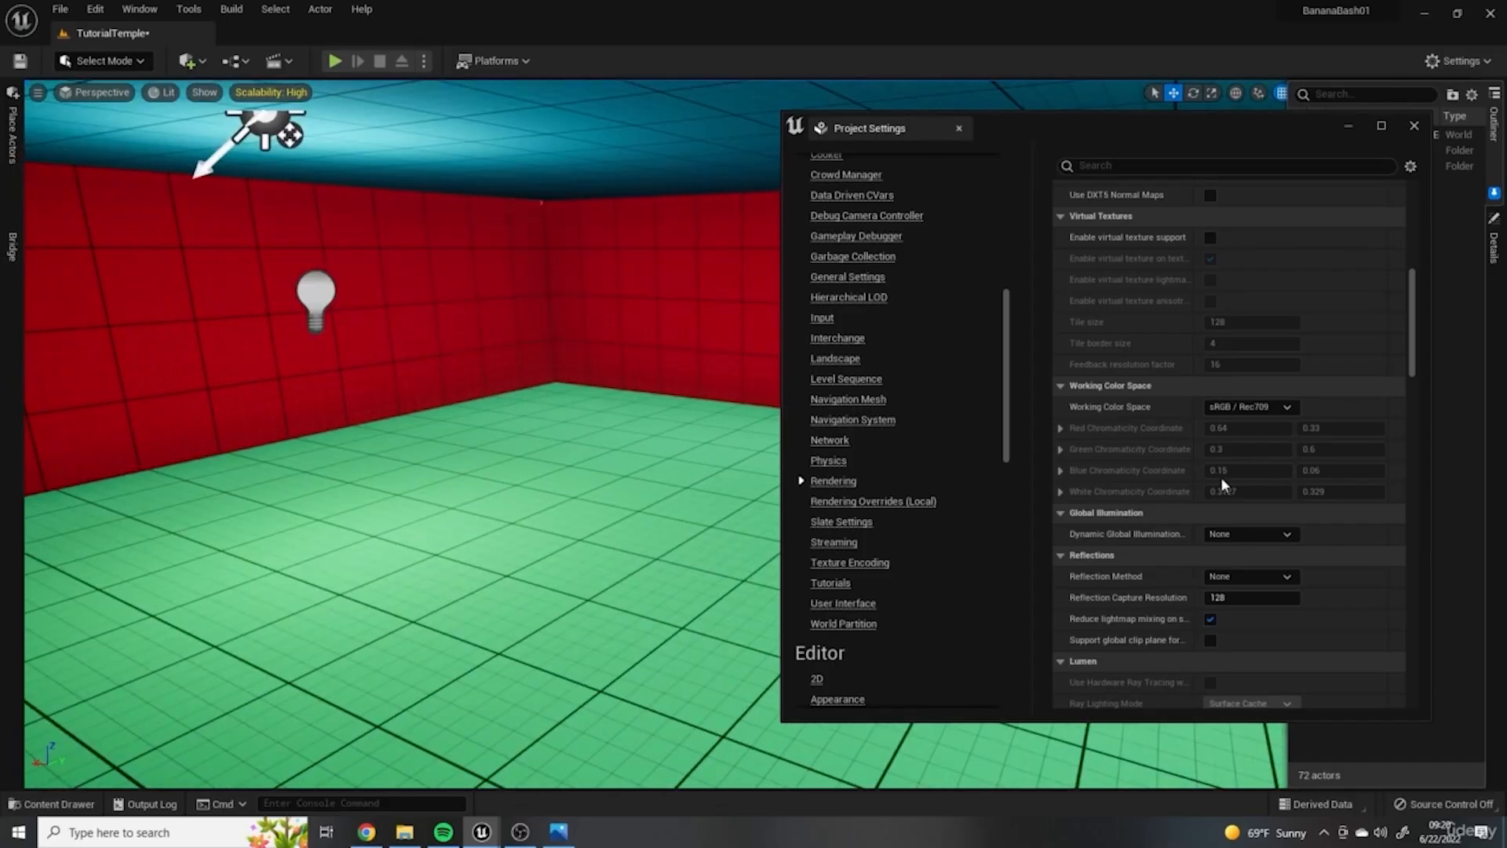
Step: Set the Dynamic Global Illumination Method and Reflection Method back to Lumen and return to the level
left_click(1245, 534)
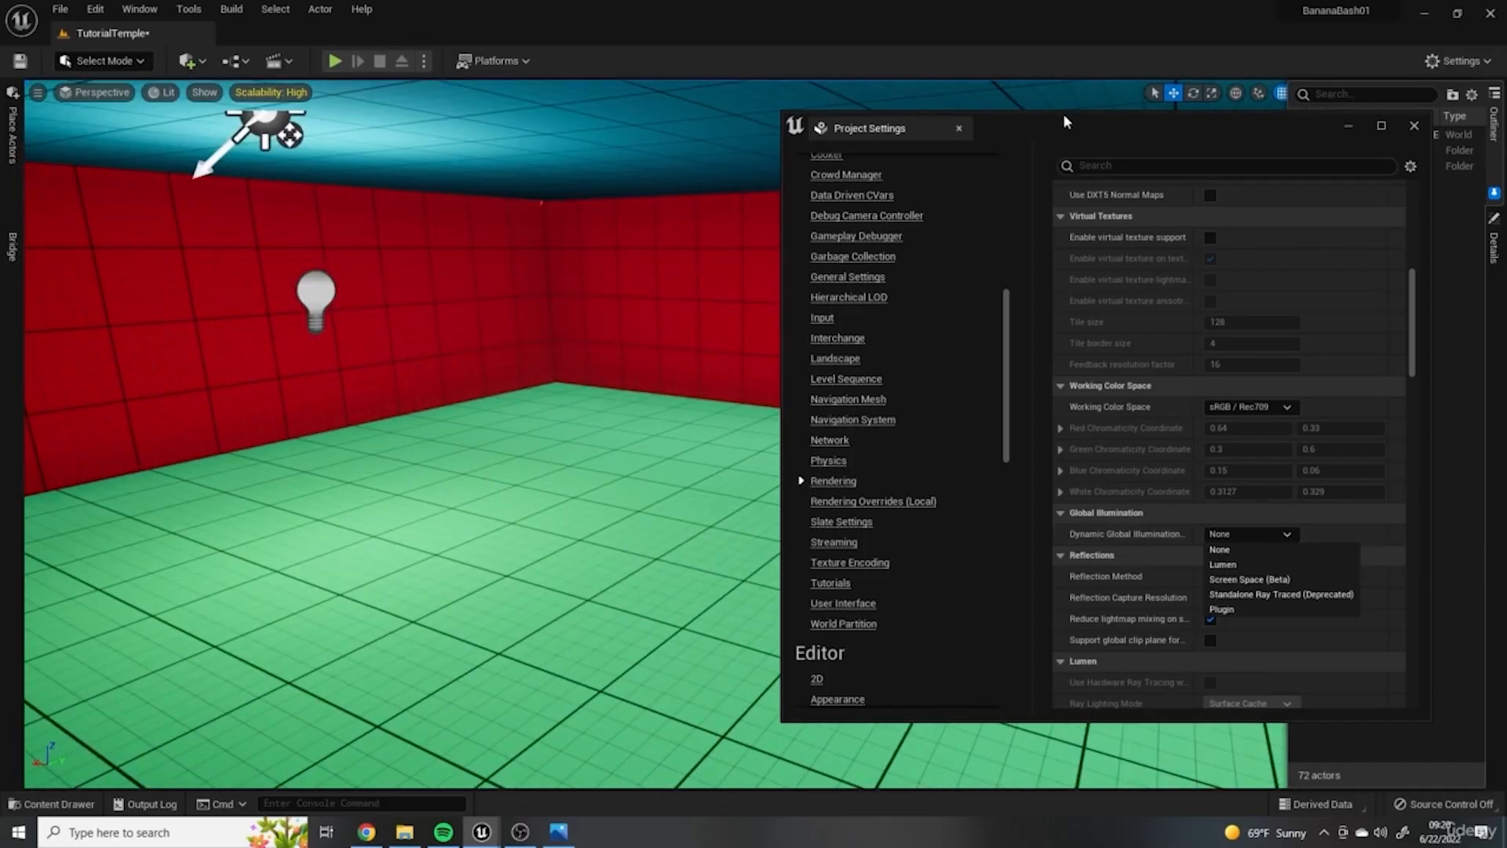
left_click(1223, 565)
left_click(942, 449)
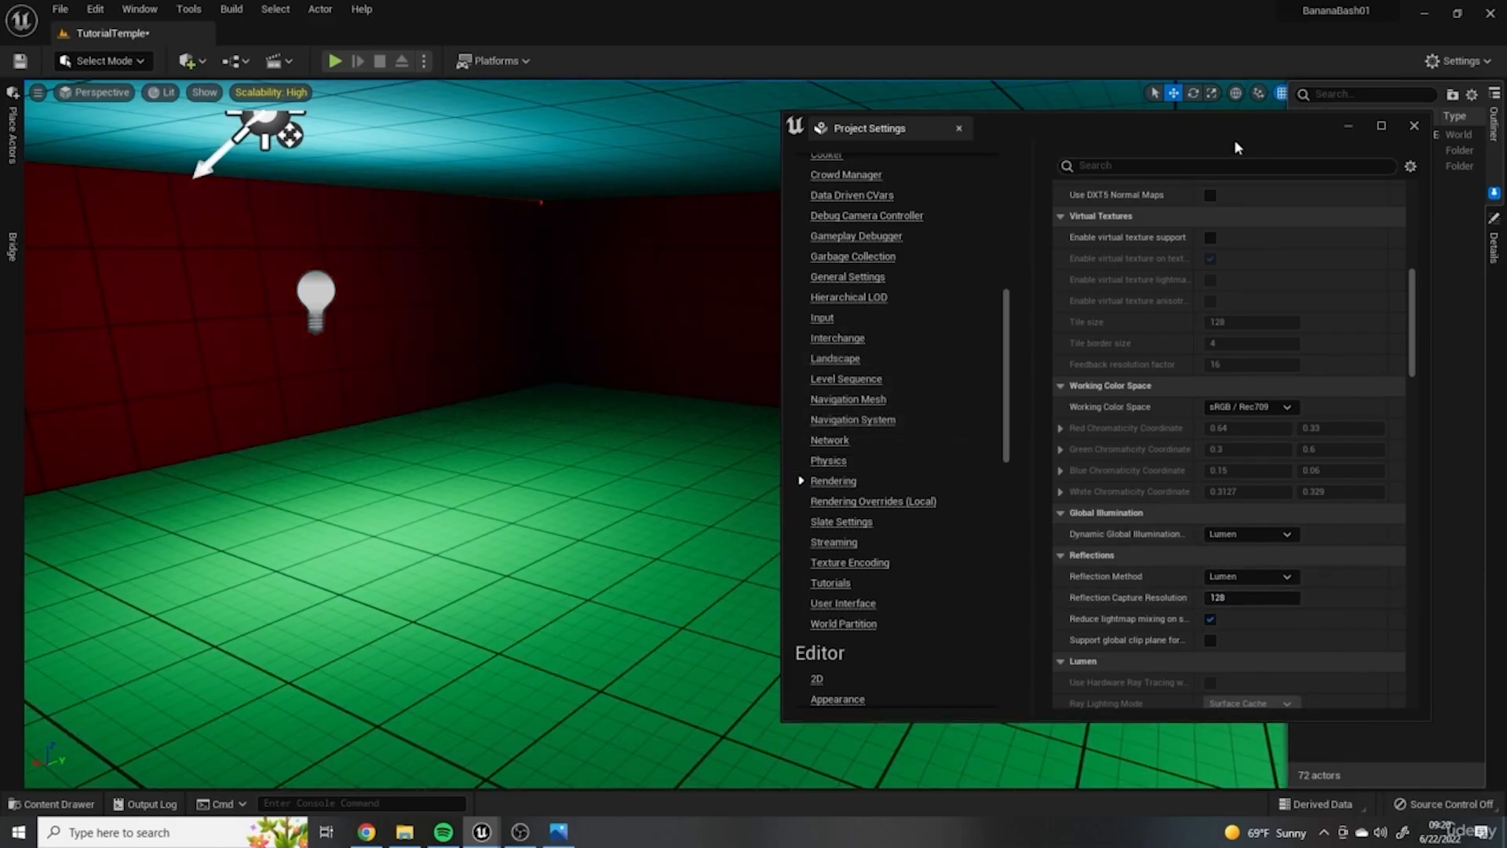
left_click_drag(1233, 139, 851, 179)
left_click(1158, 497)
Step: Examine Room 1's hallway opening from outside and check the Room 2 layout in LvlMap.png
right_click_drag(1157, 497, 1420, 510)
right_click_drag(969, 465, 1029, 483)
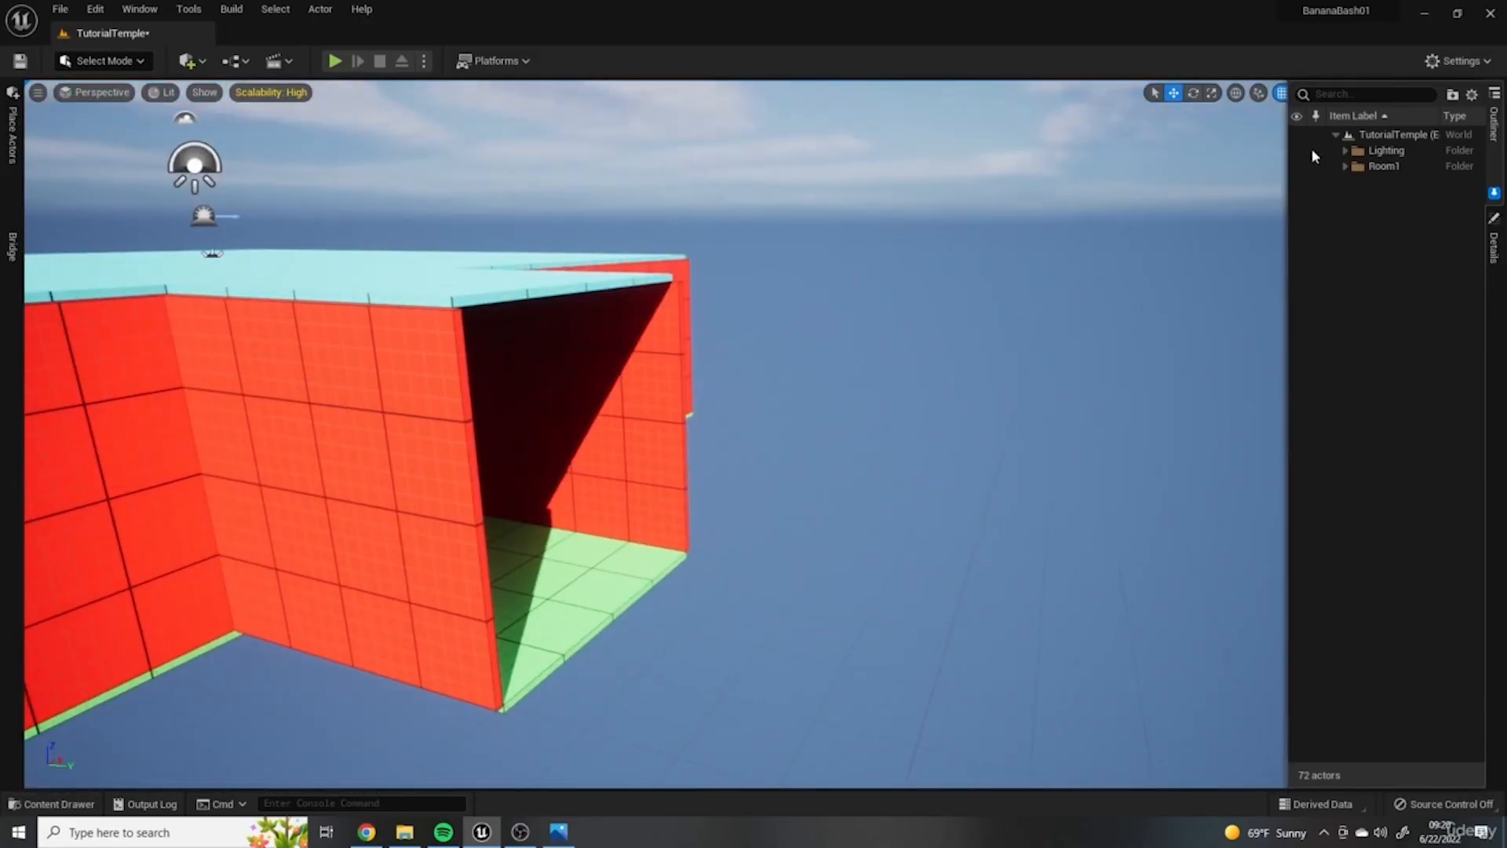
right_click_drag(769, 434, 488, 370)
right_click_drag(381, 486, 511, 498)
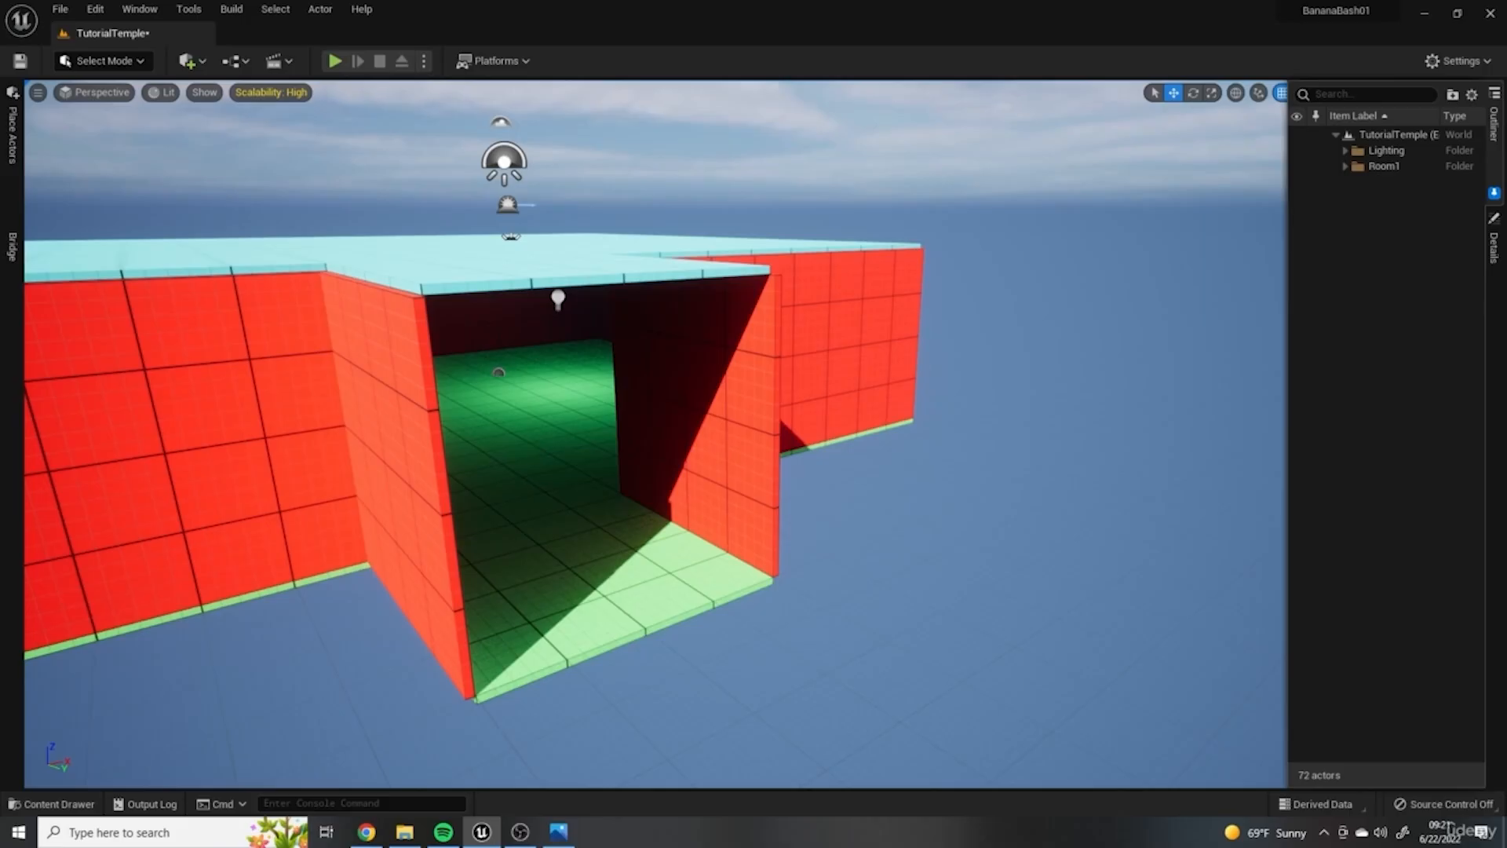
left_click(567, 828)
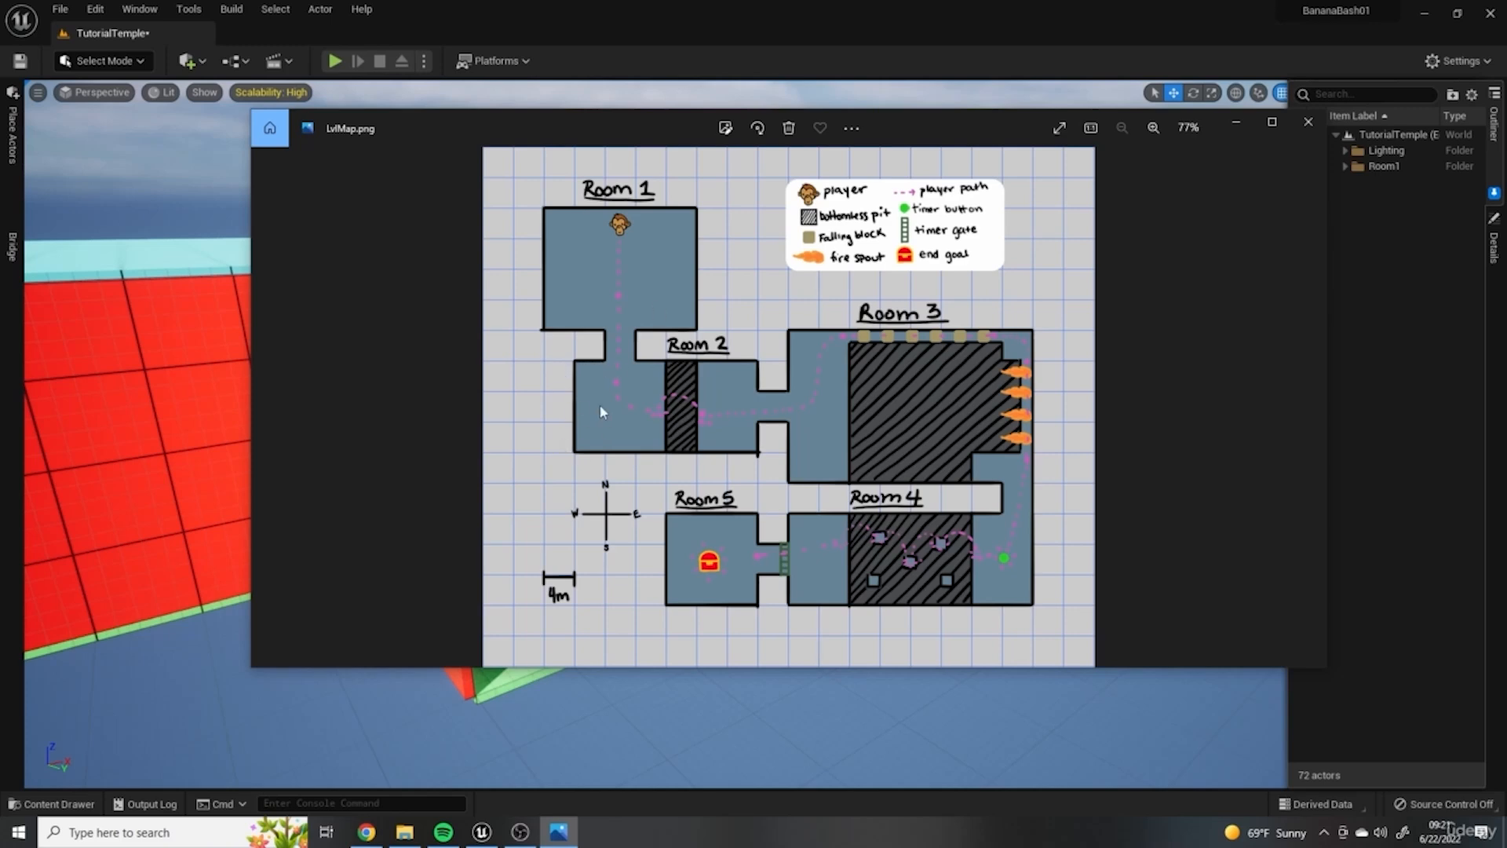
left_click(1236, 124)
Step: Try placing a Floor_4m piece from the Mesh_gen folder in front of the hallway opening, and delete it again
right_click_drag(902, 267, 448, 332)
left_click(851, 337)
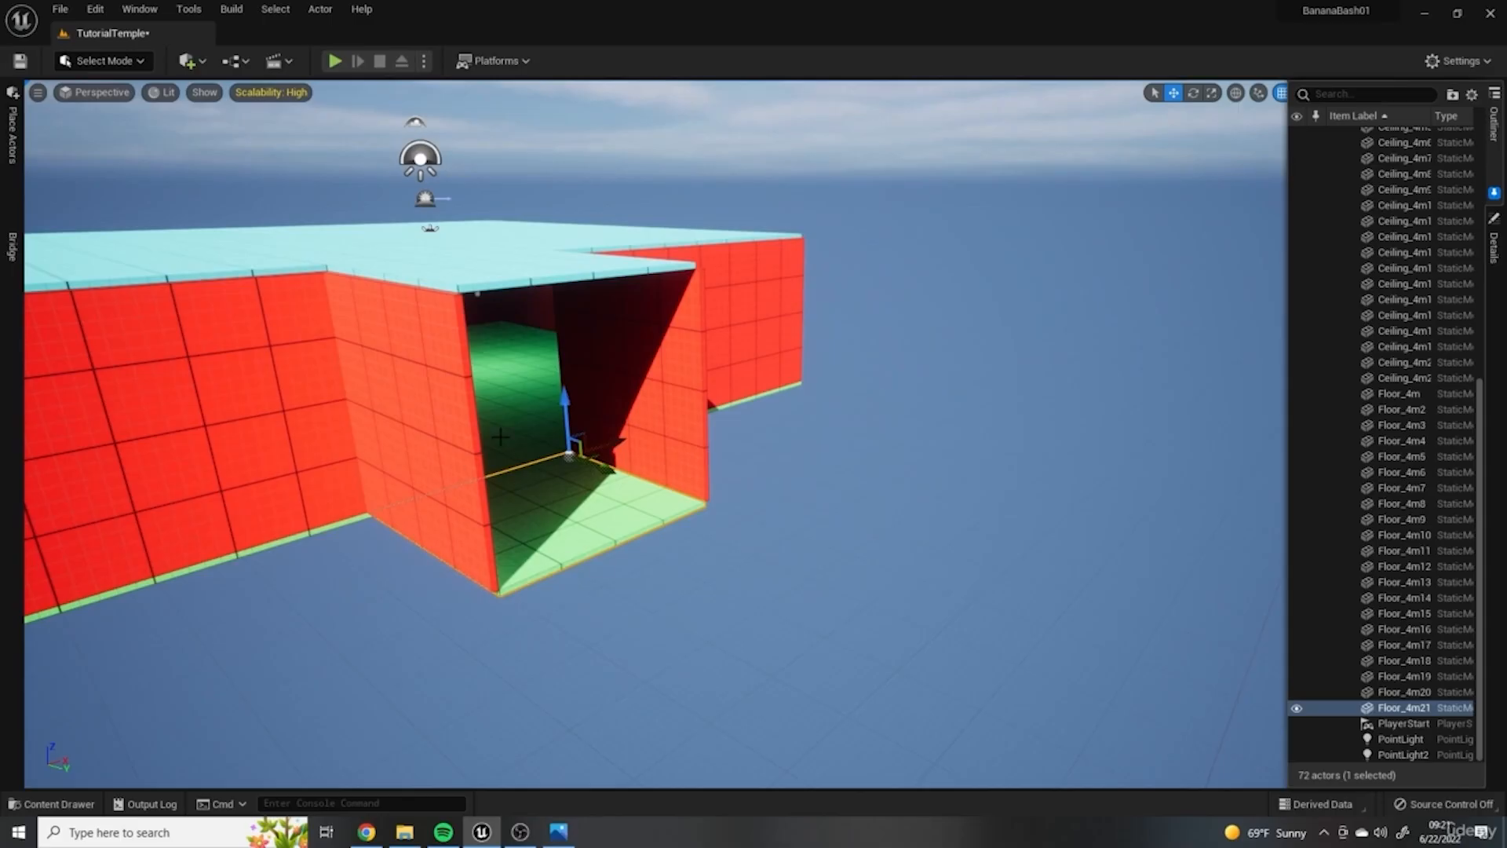
right_click_drag(649, 550, 501, 513)
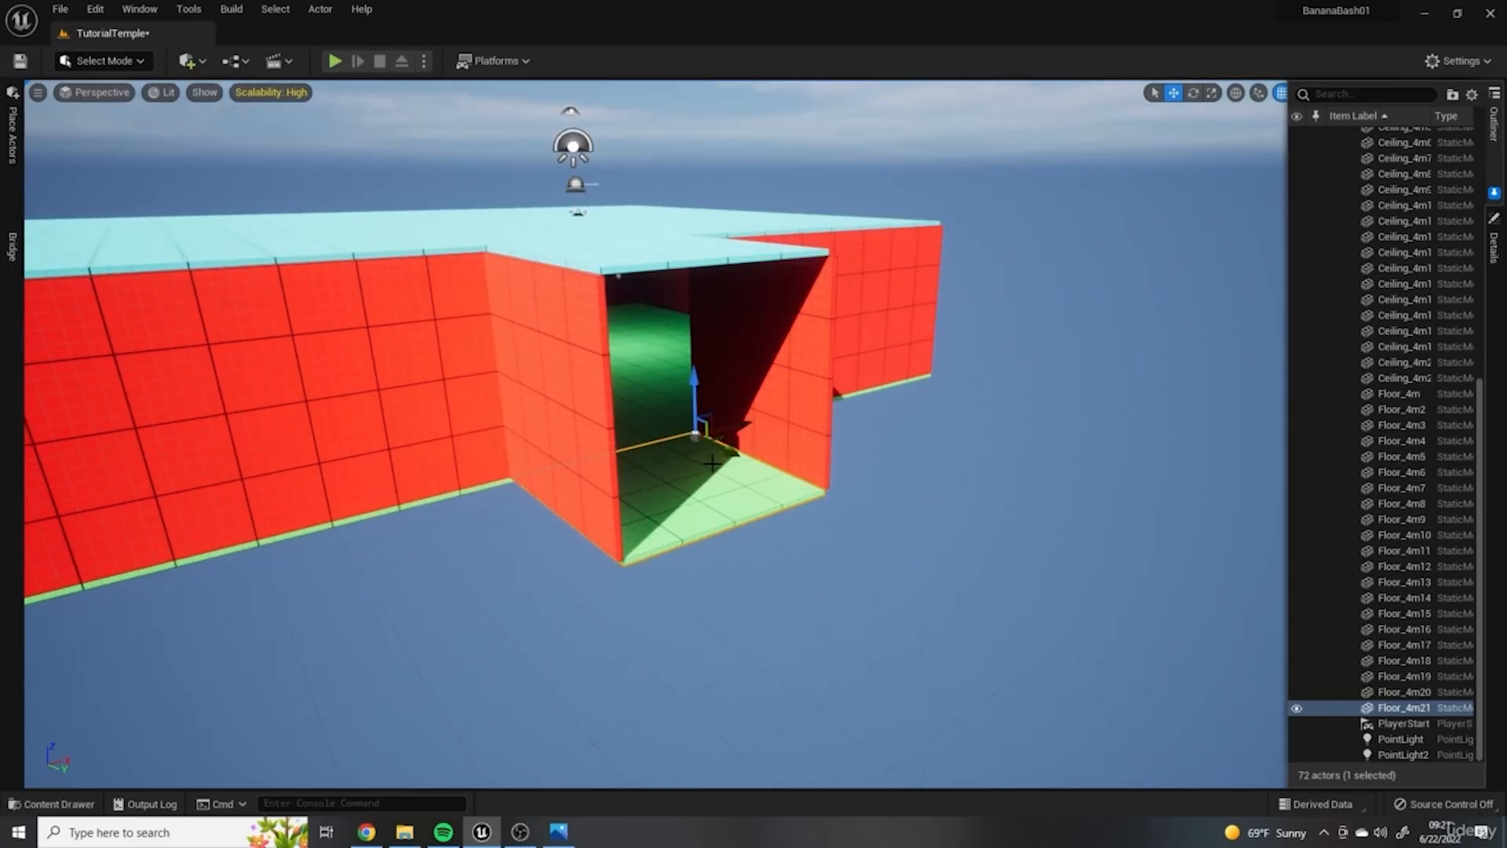
key("ctrl+space")
double_click(297, 653)
left_click_drag(363, 659, 800, 468)
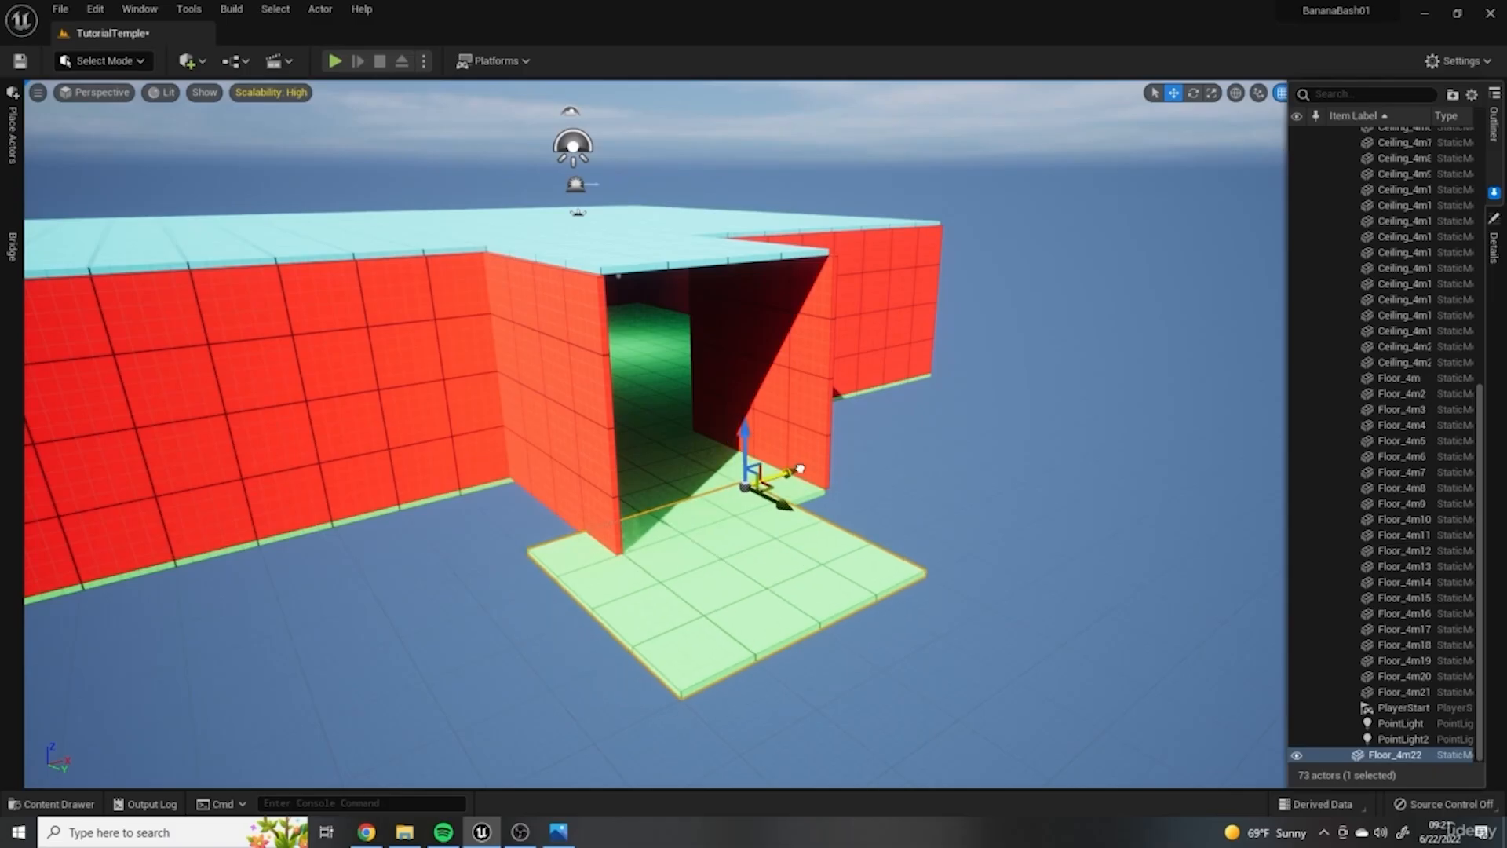
key("Delete")
right_click_drag(996, 643, 1034, 588)
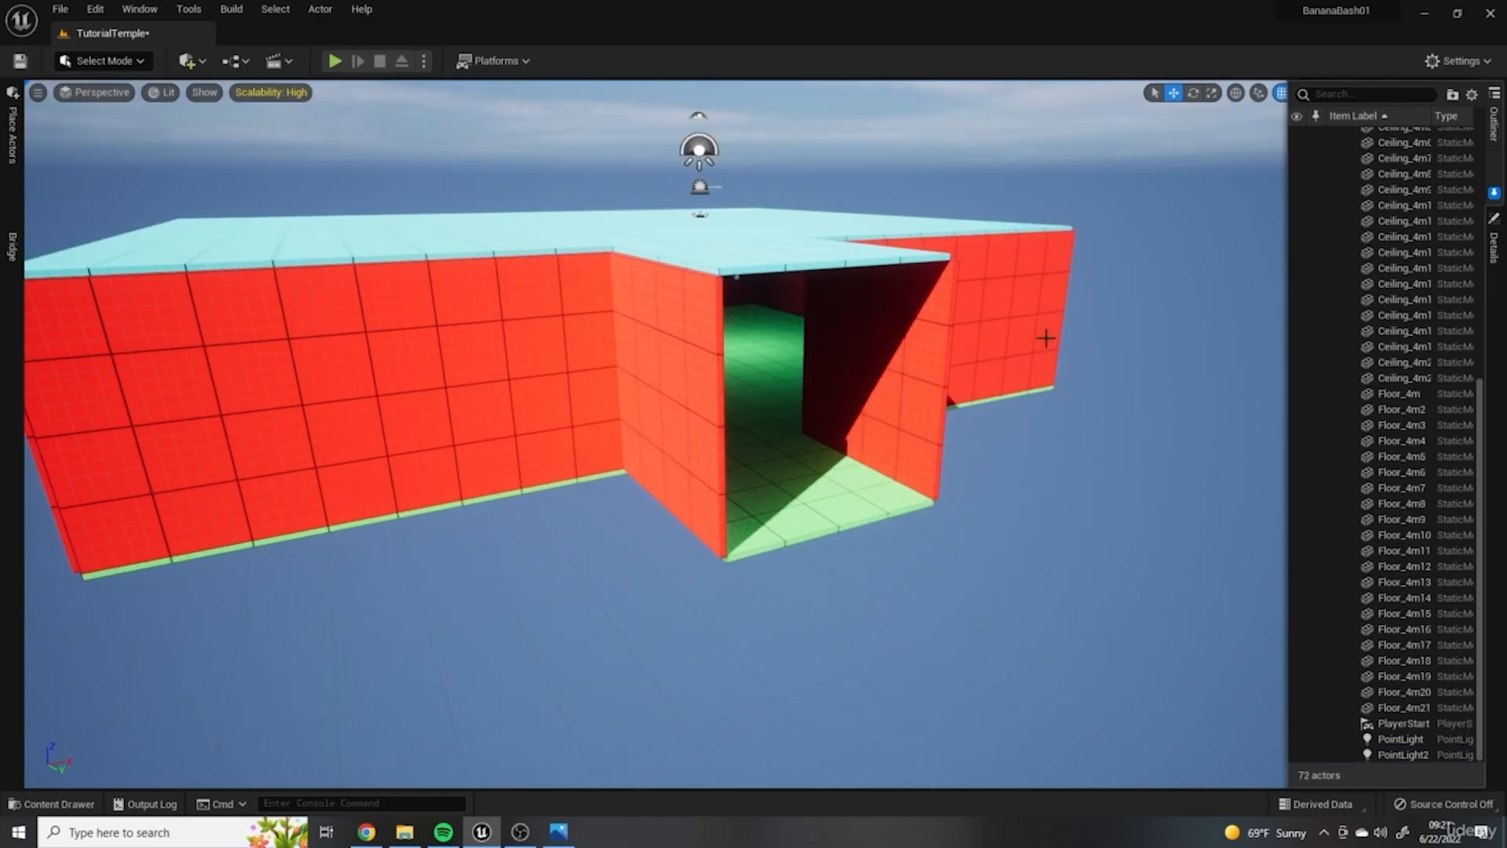
Step: Duplicate the hallway's outermost floor tile one tile (4 m) outward to start Room 2's floor
left_click(730, 467)
key("f")
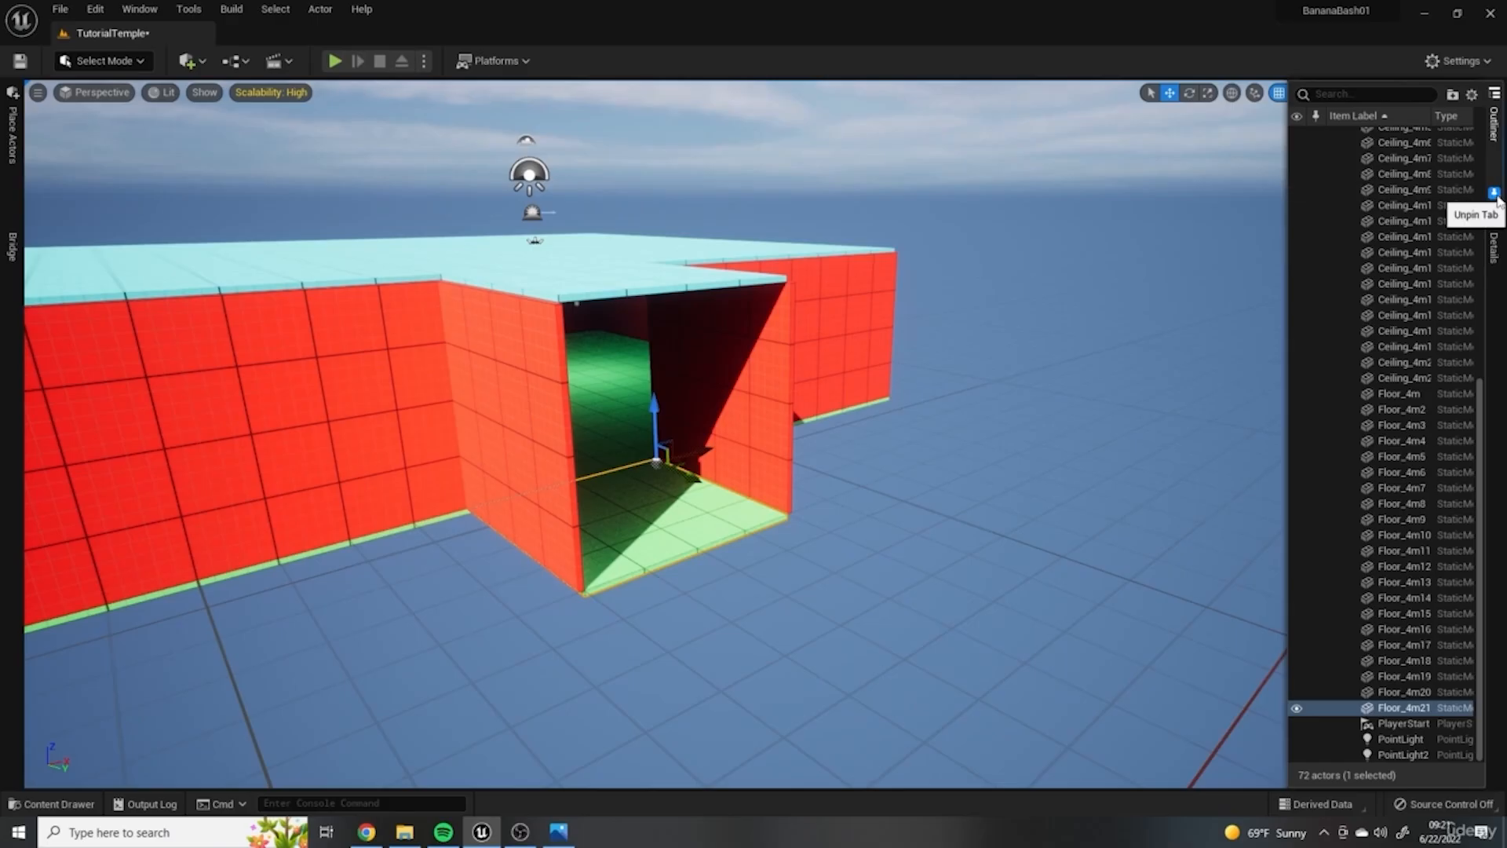
left_click(1494, 129)
left_click_drag(691, 473, 841, 572, "alt")
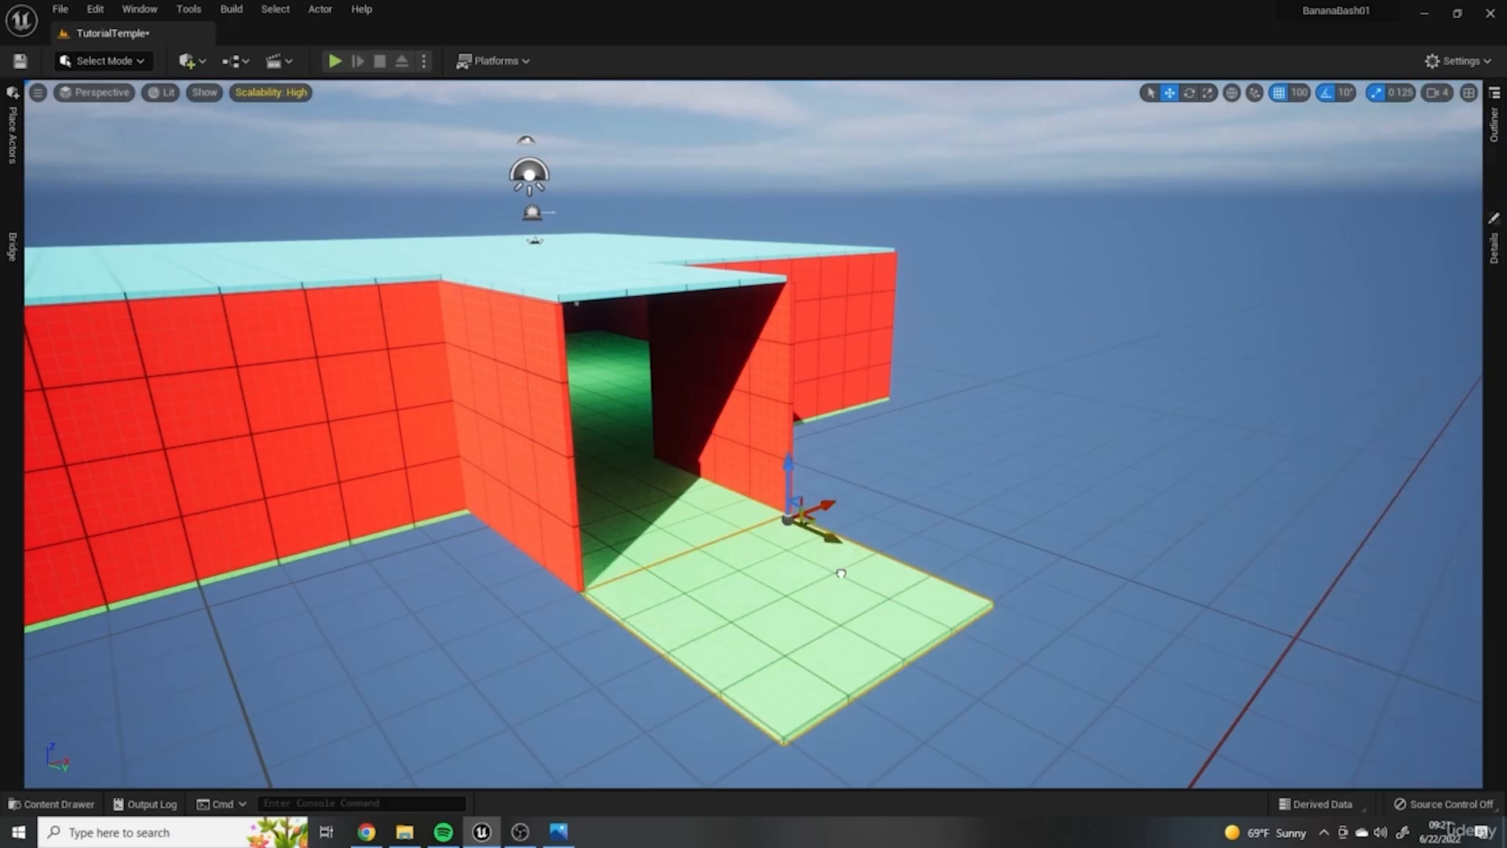
right_click_drag(840, 572, 789, 590)
Step: Collapse the Room1 folder and create a Room2 folder directly under the TutorialTemple level
left_click(1493, 130)
scroll(1460, 471, "up", 5)
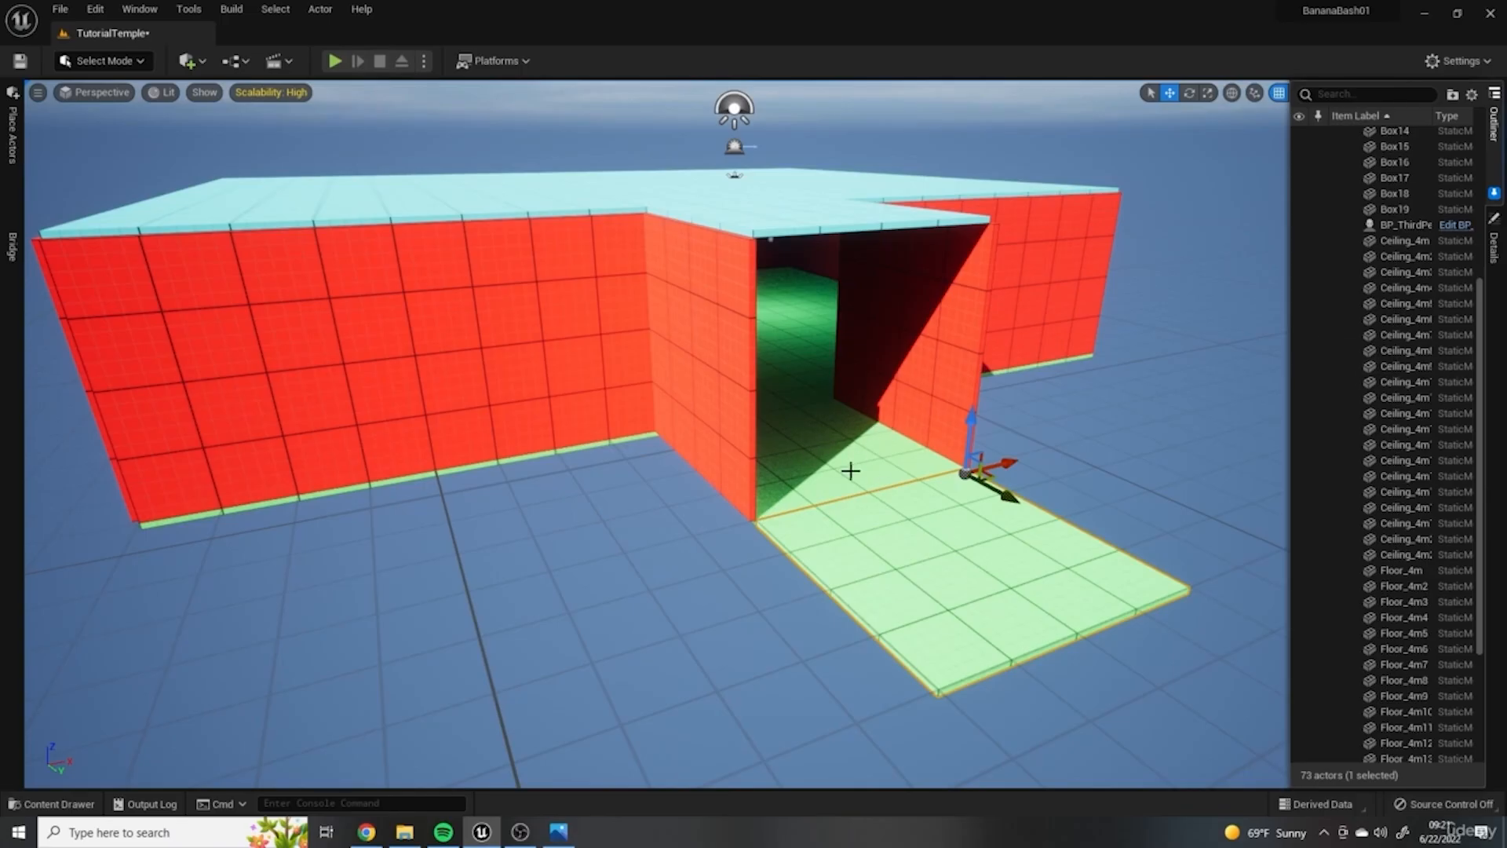
scroll(1460, 314, "up", 8)
left_click(1347, 165)
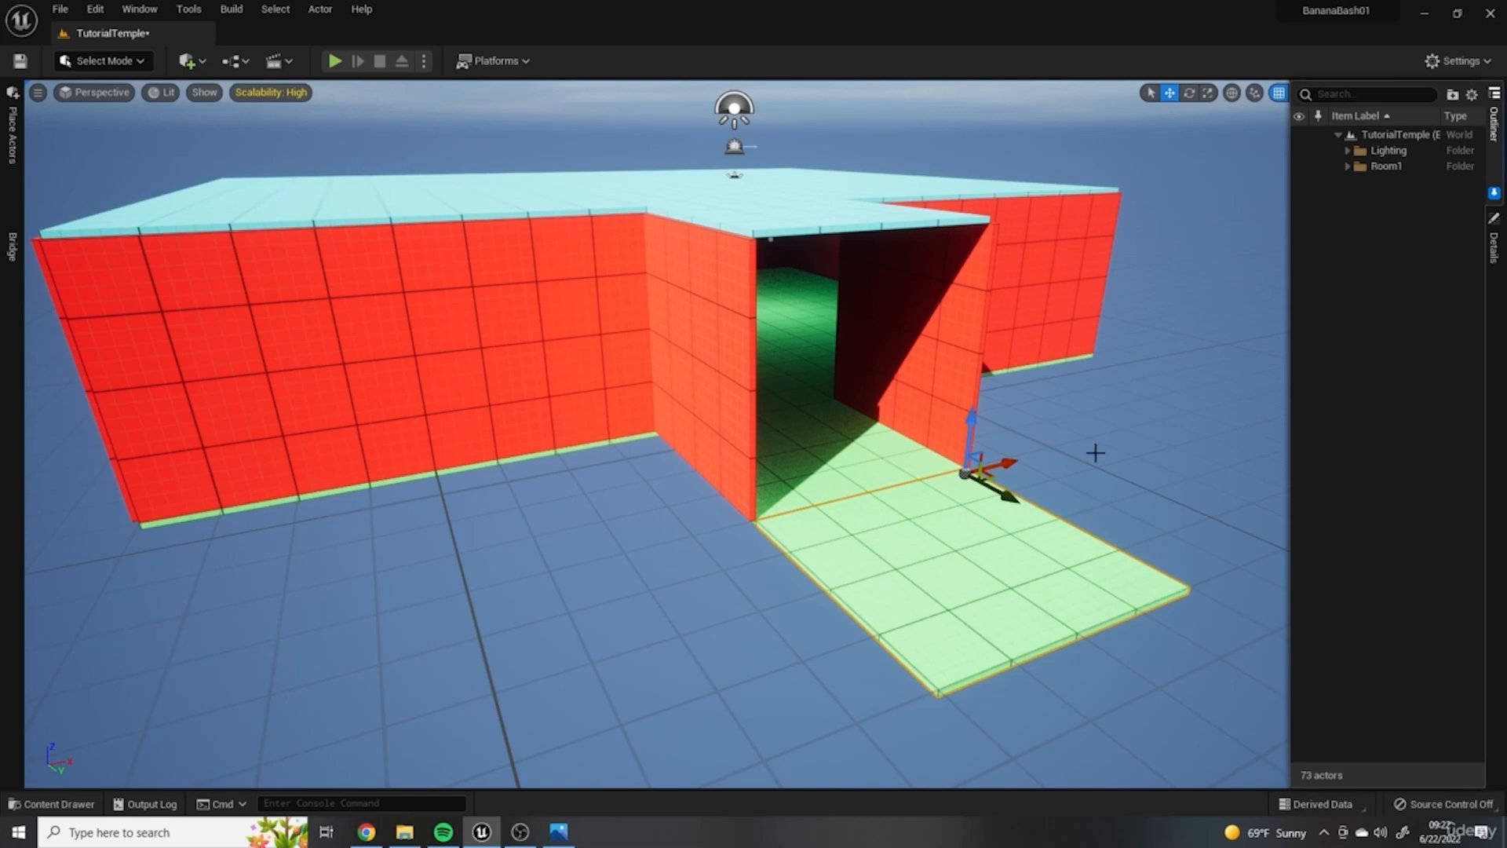
right_click(1348, 262)
key("Escape")
right_click(1404, 137)
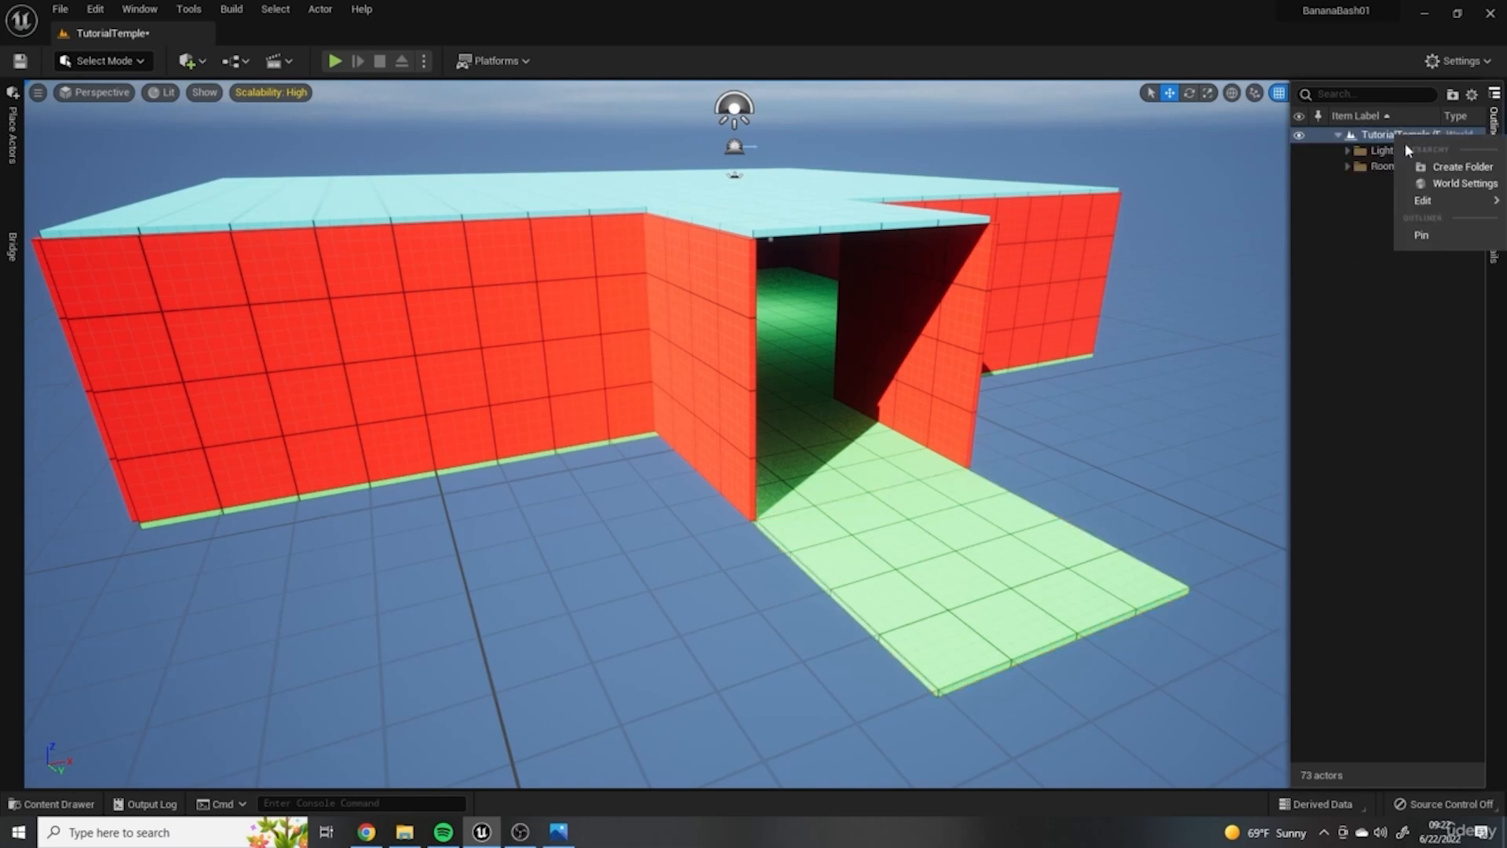
left_click(1438, 163)
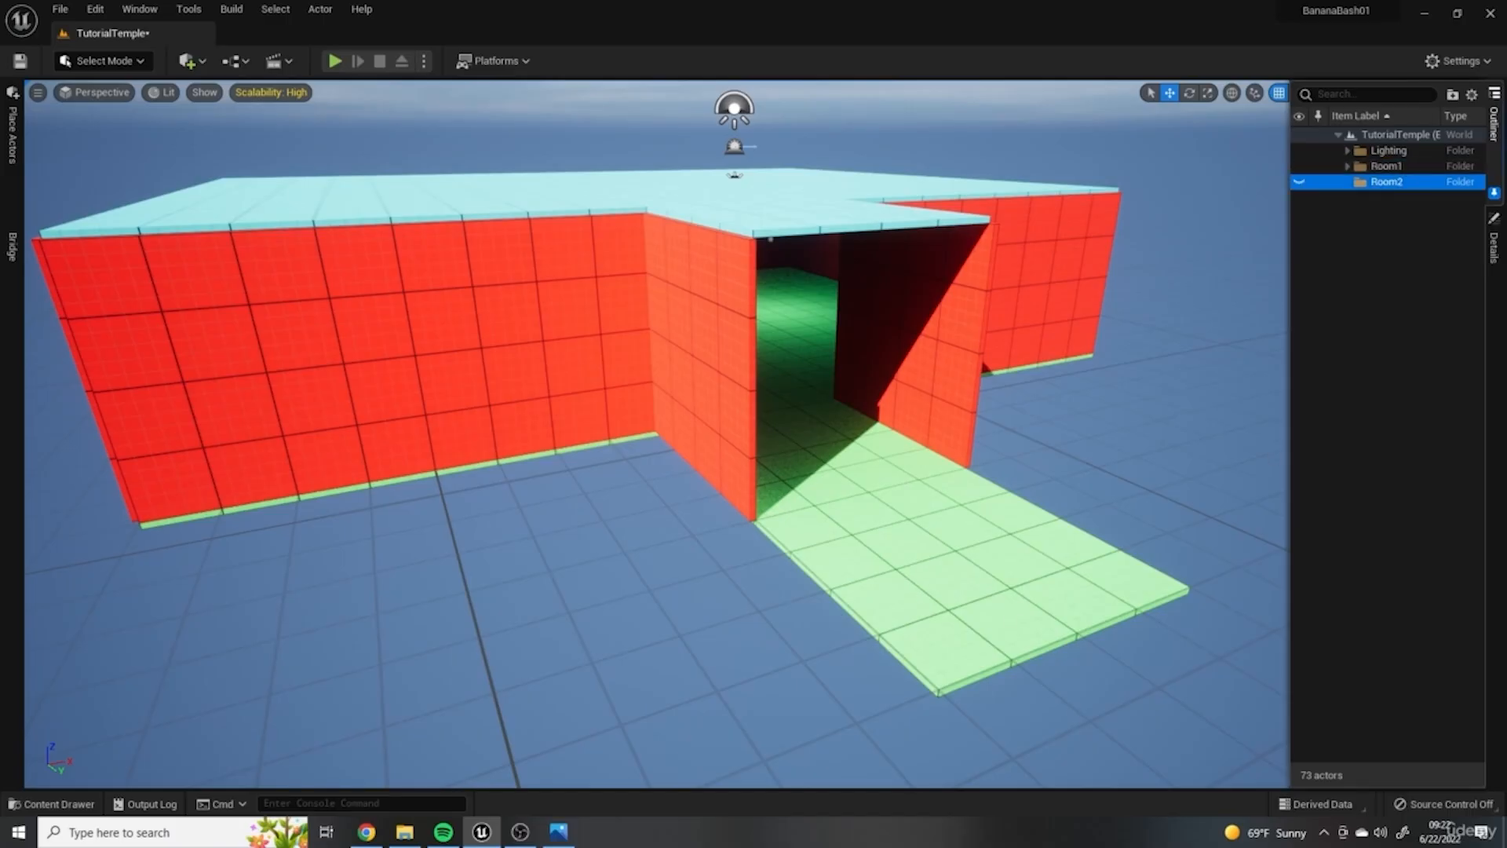
Step: Delete the stray NewFolder subfolder inside Room1
left_click(900, 543)
left_click_drag(1408, 203, 1380, 165)
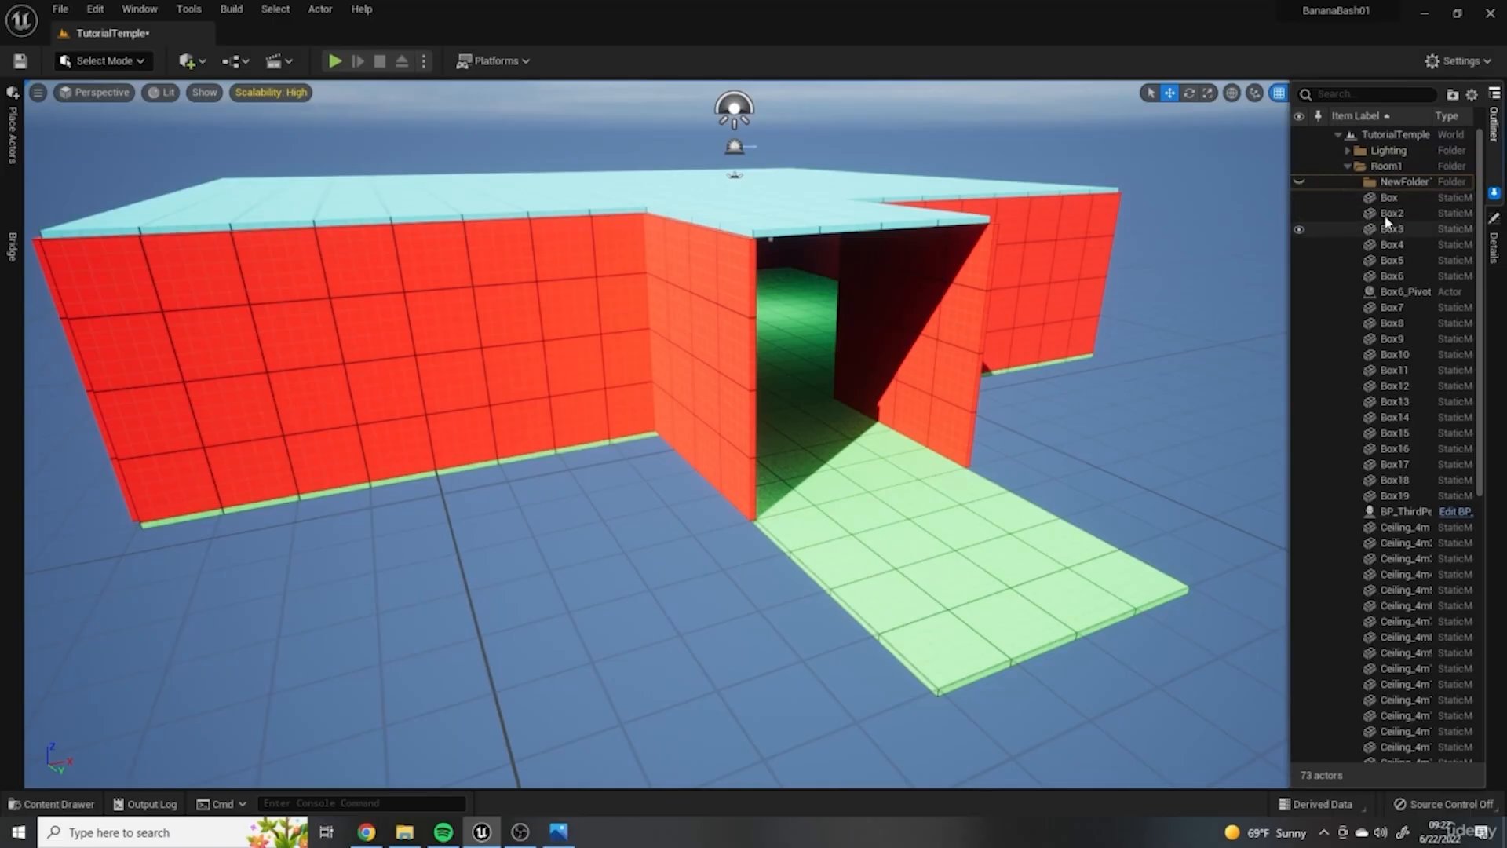
right_click(1400, 182)
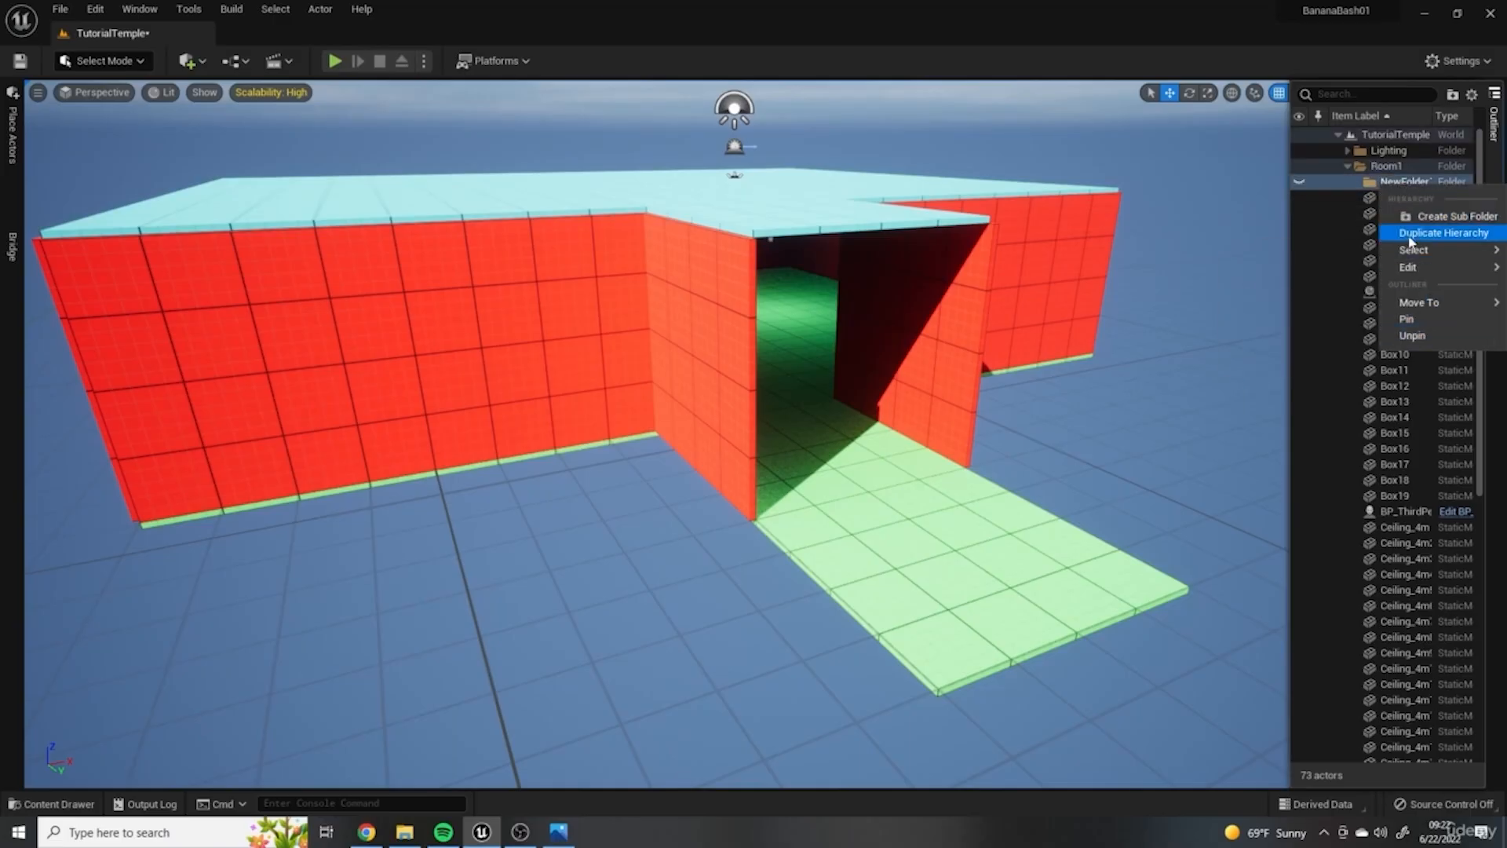
mouse_move(1413, 267)
left_click(1300, 325)
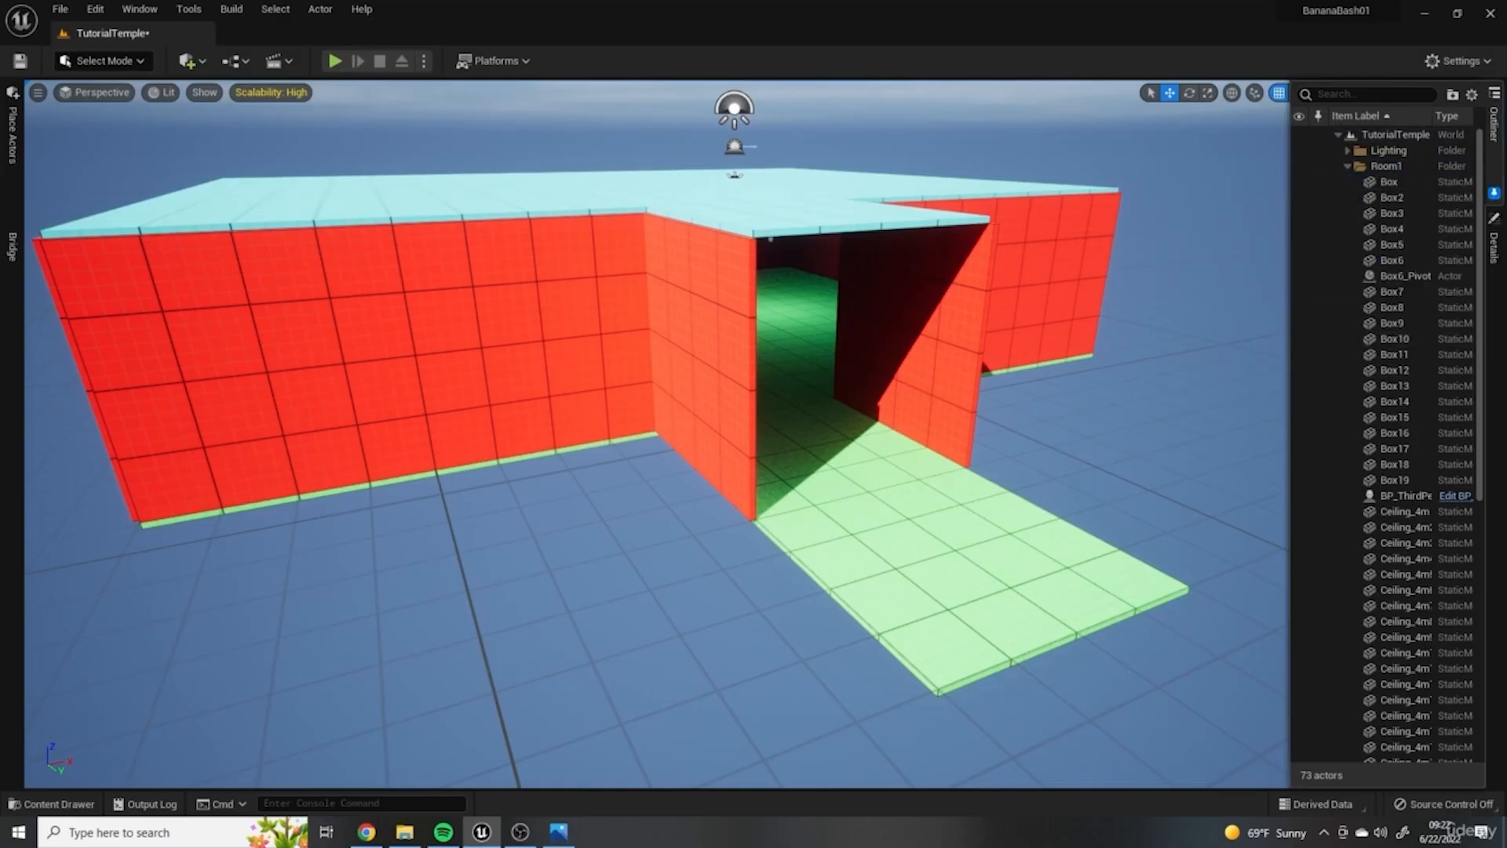
Step: Move the new floor tile, Floor_4m22, into the Room2 folder
left_click(857, 531)
left_click_drag(1381, 700, 1384, 753)
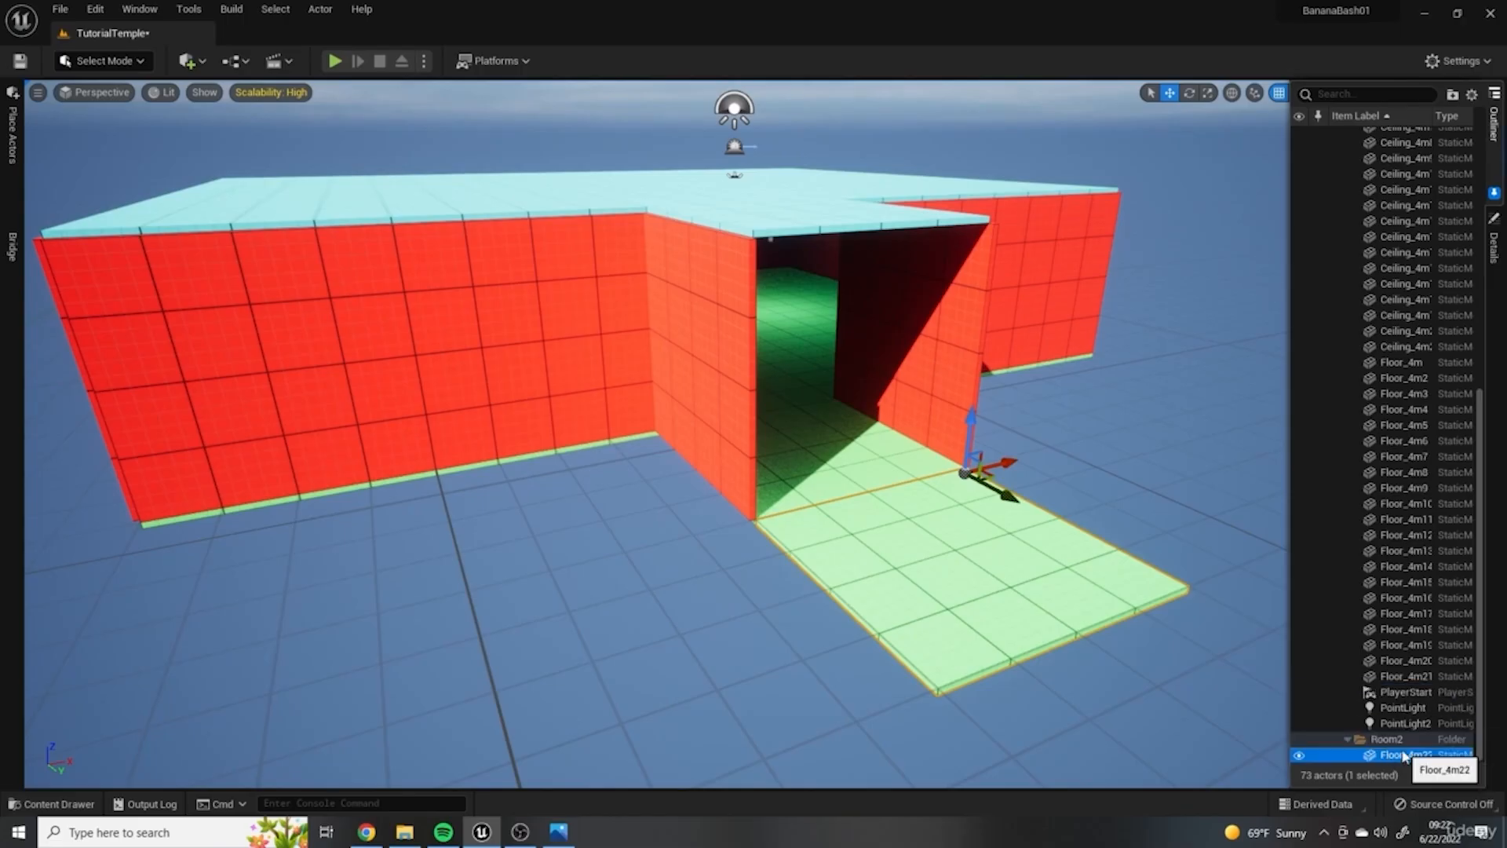
right_click(1404, 755)
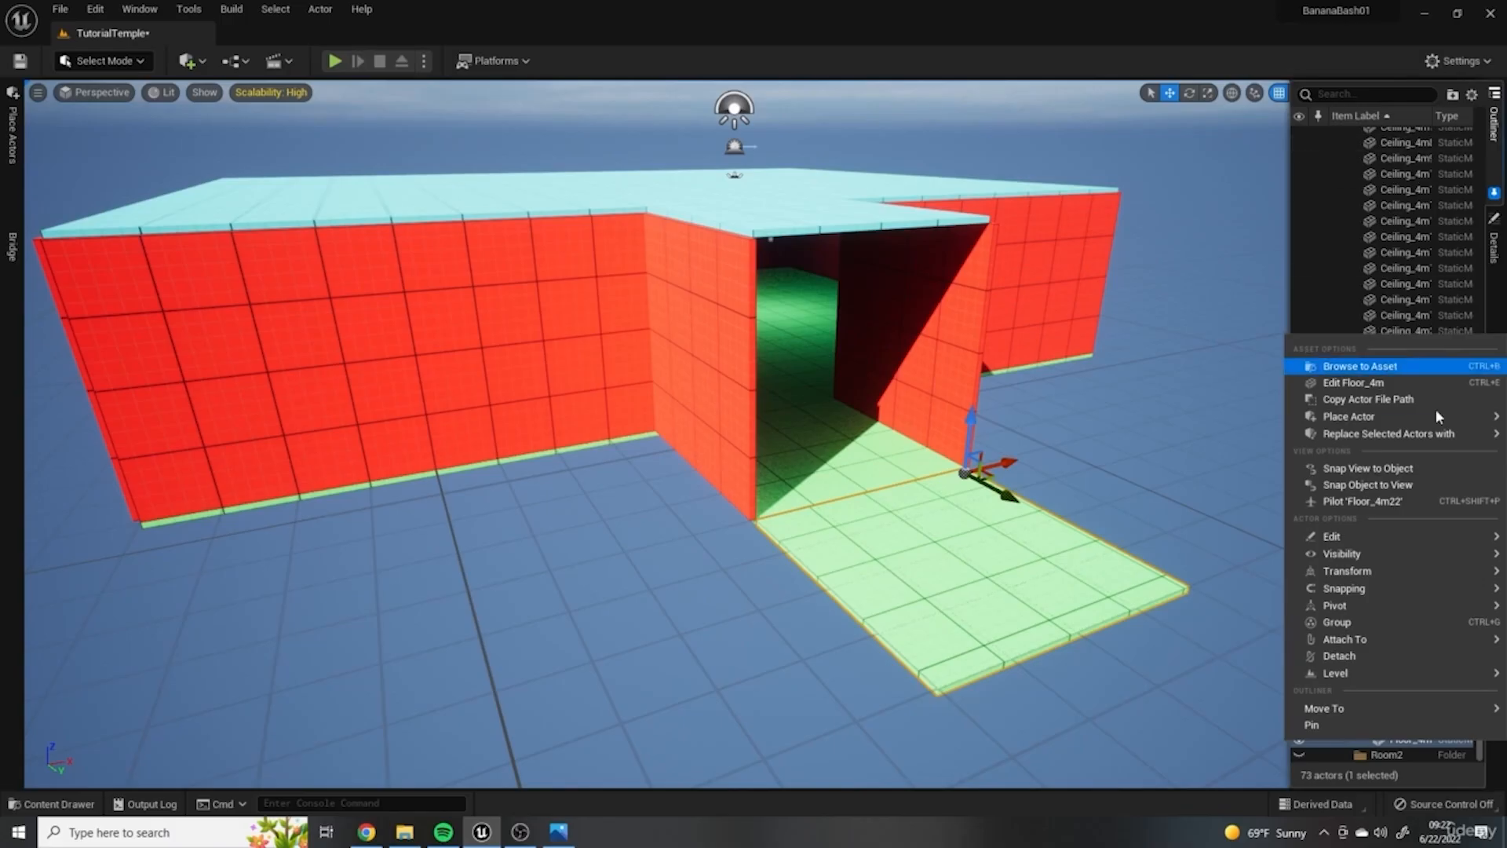
left_click(1402, 773)
right_click(1410, 743)
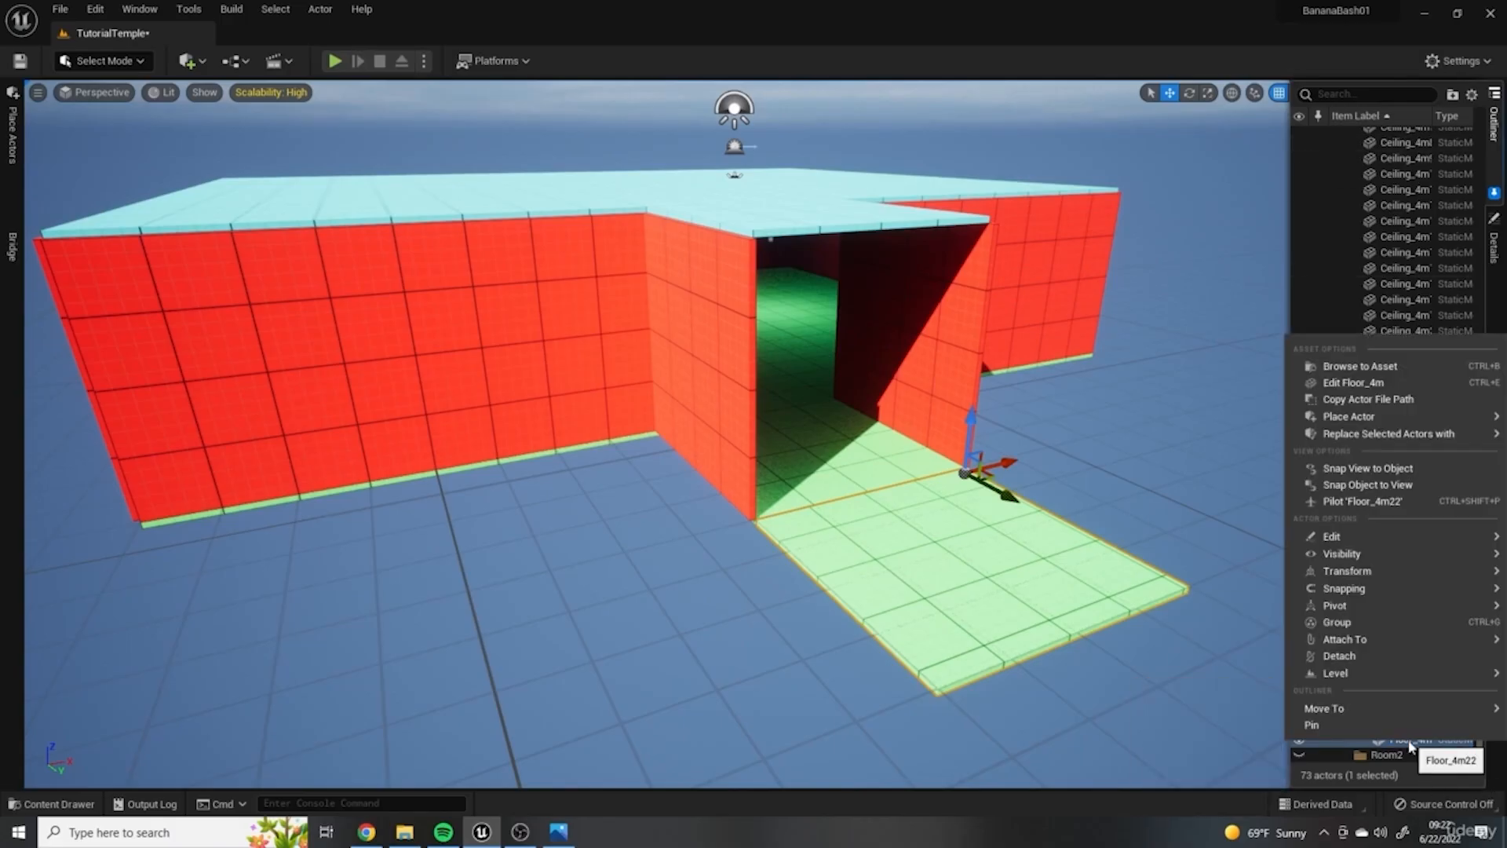
mouse_move(1323, 709)
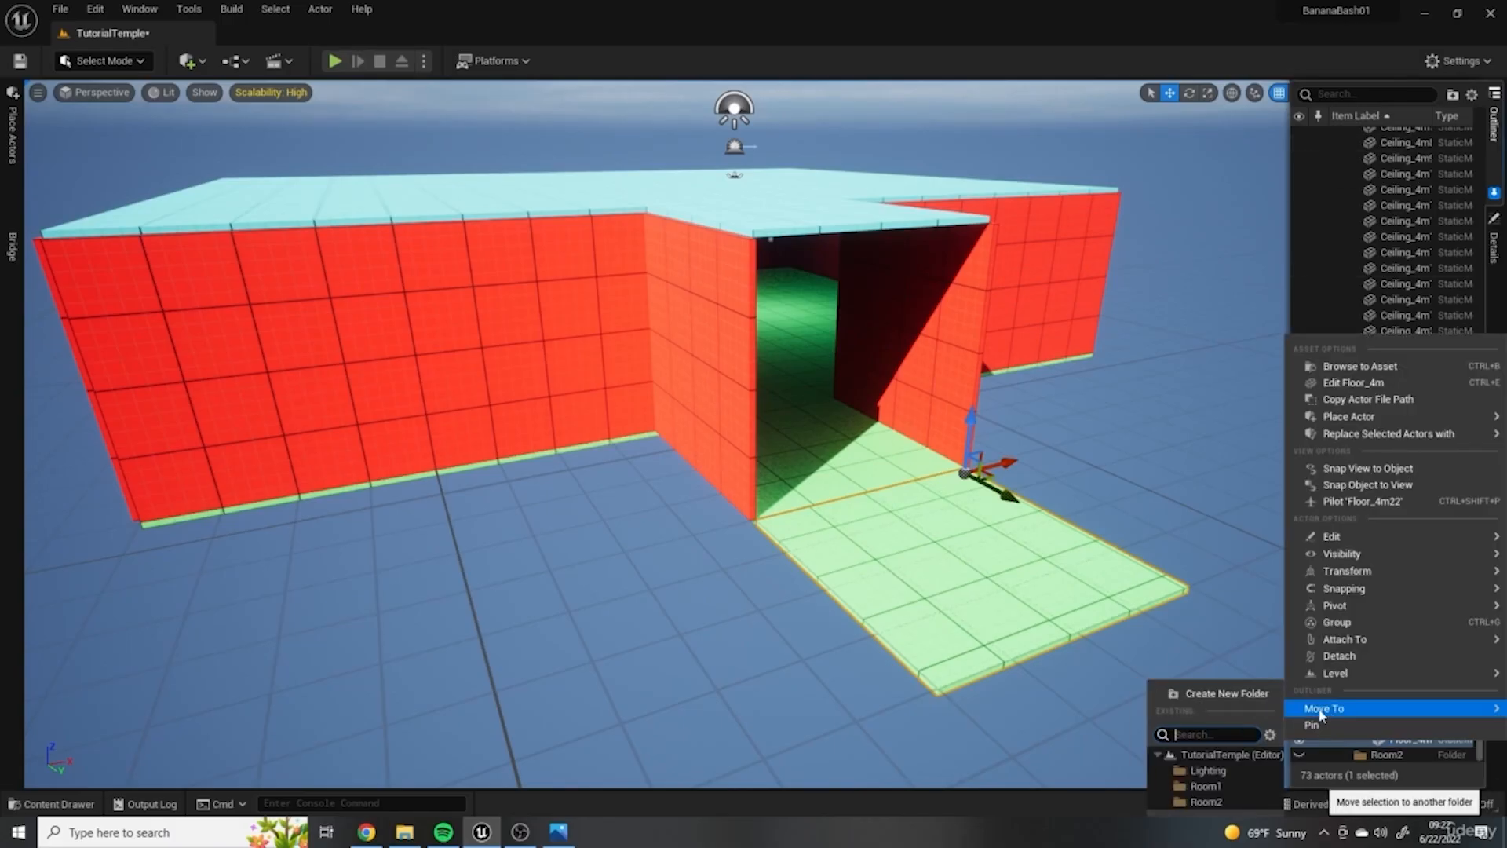
left_click(1213, 802)
Step: Duplicate the Room 2 floor tile one tile to the west and collapse the Room1 folder
right_click_drag(868, 441, 1087, 479)
left_click_drag(1077, 468, 852, 504, "alt")
left_click(1389, 736)
left_click(1389, 728)
scroll(1469, 549, "up", 5)
left_click_drag(1480, 432, 1471, 177)
left_click(1346, 166)
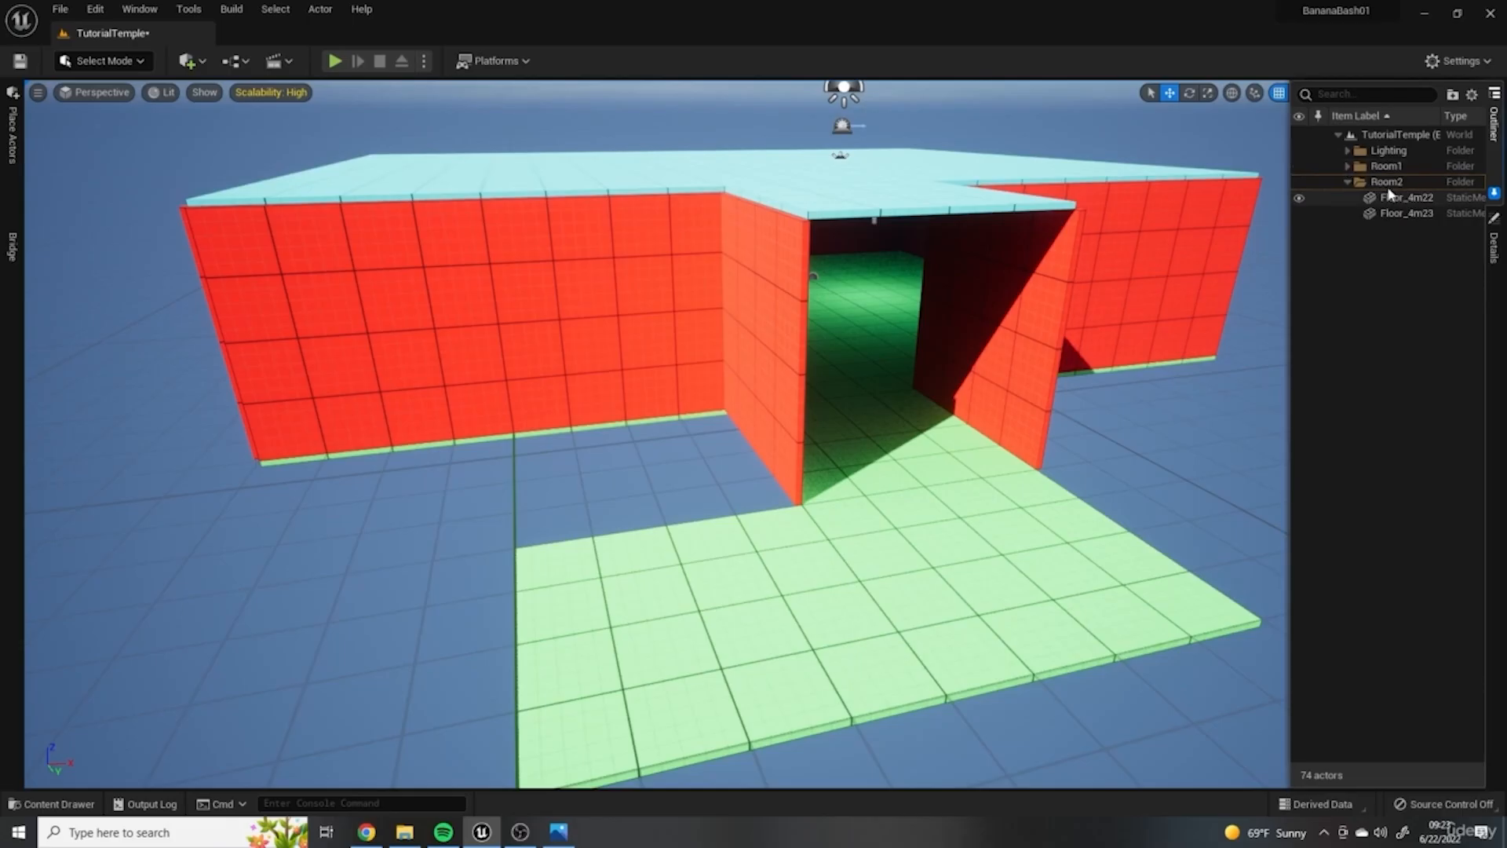
Step: Duplicate the hallway's west wall outward and rotate the copy 90 degrees to stand along the western floor tile's north edge
right_click_drag(892, 515, 778, 361)
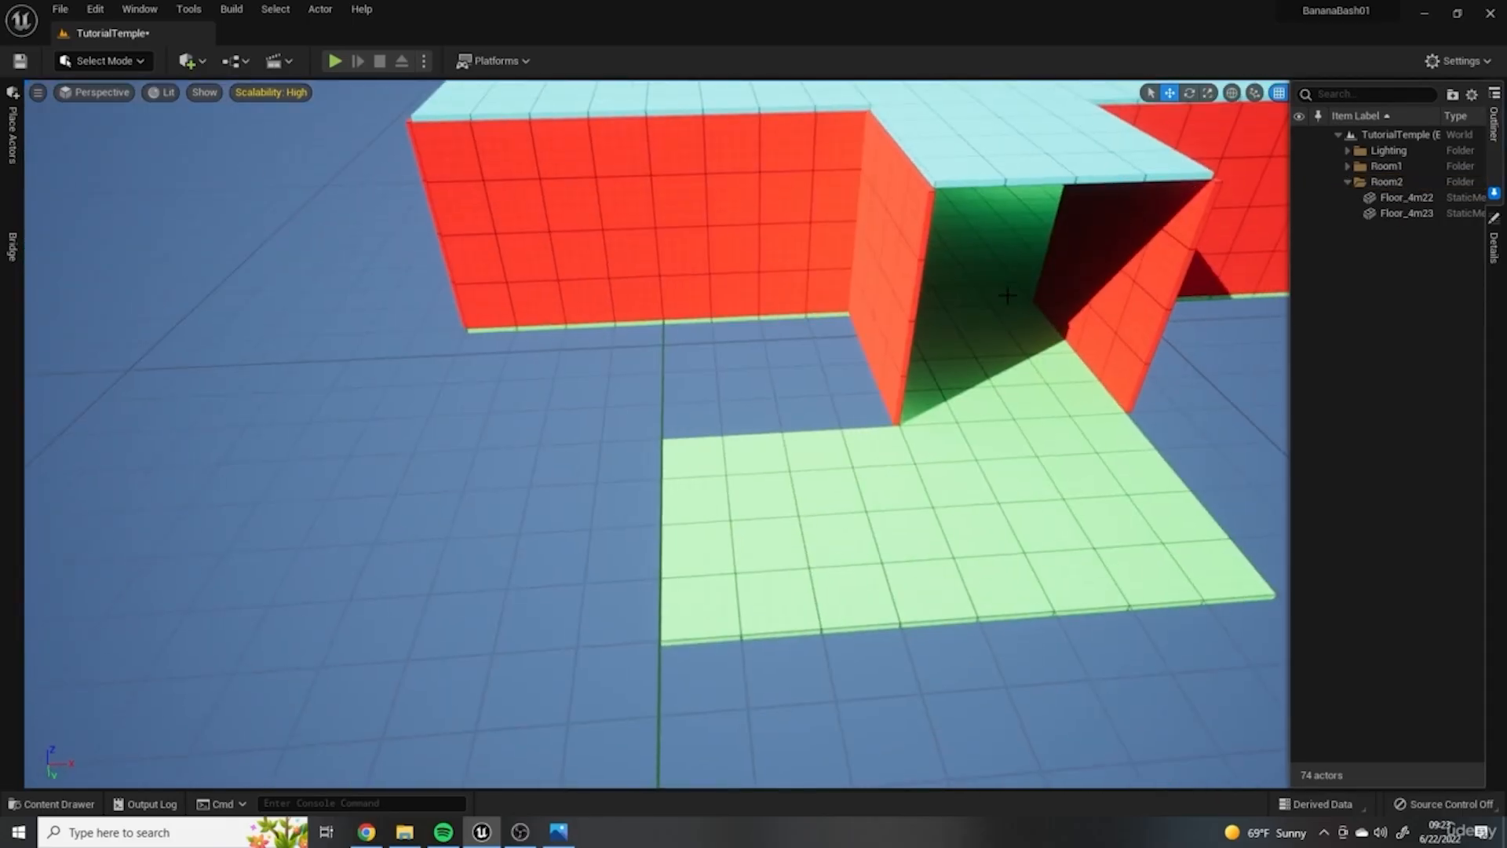
left_click(909, 353)
right_click_drag(909, 353, 981, 346)
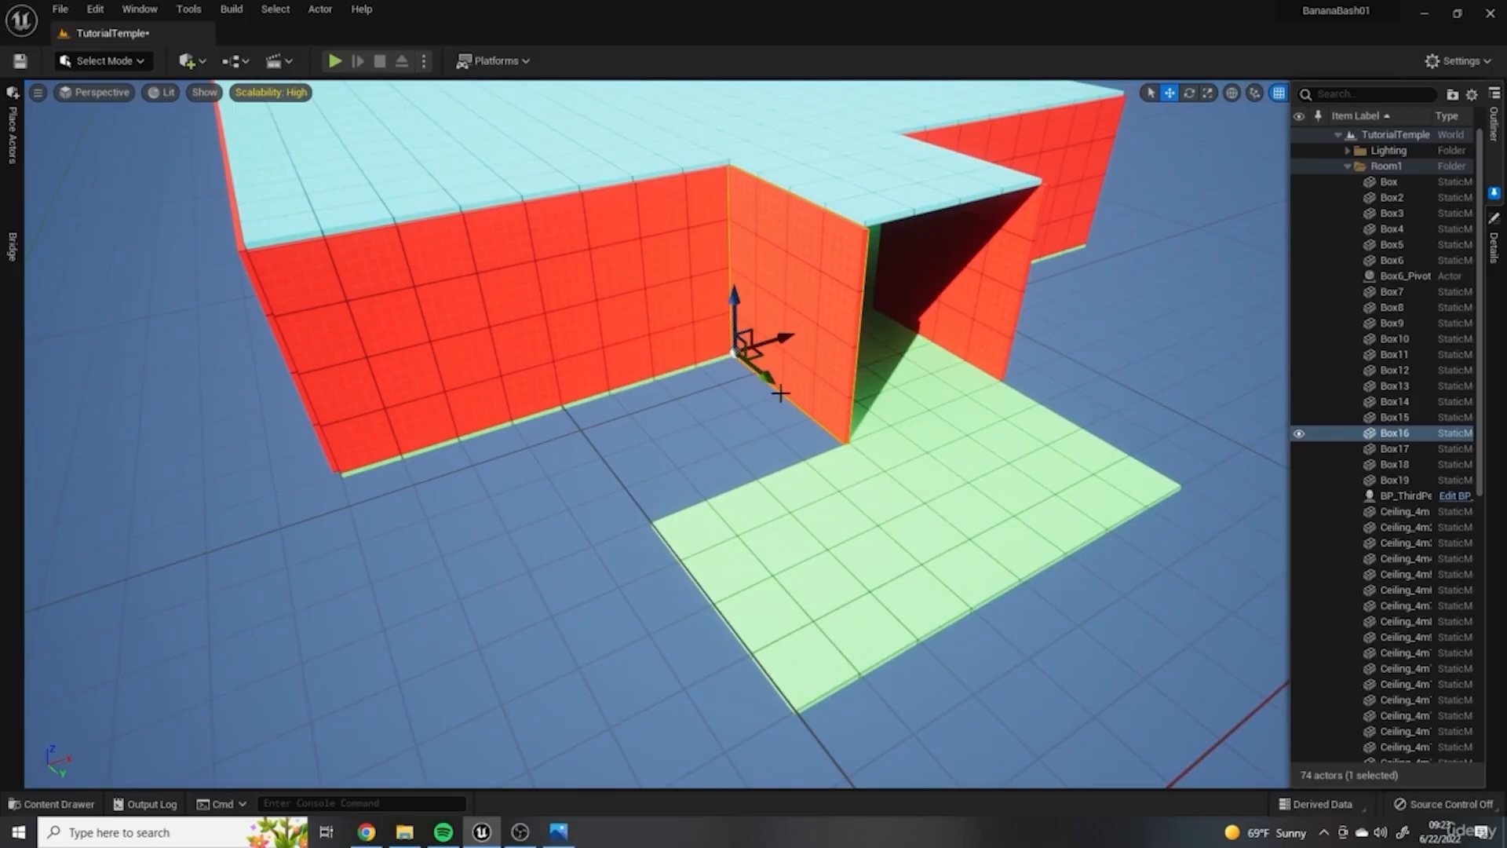
left_click_drag(759, 370, 812, 493, "alt")
key("e")
Step: Move the new wall into the Room2 folder, collapse Room1 and expand Room2
right_click(1407, 500)
mouse_move(1366, 469)
left_click(1242, 535)
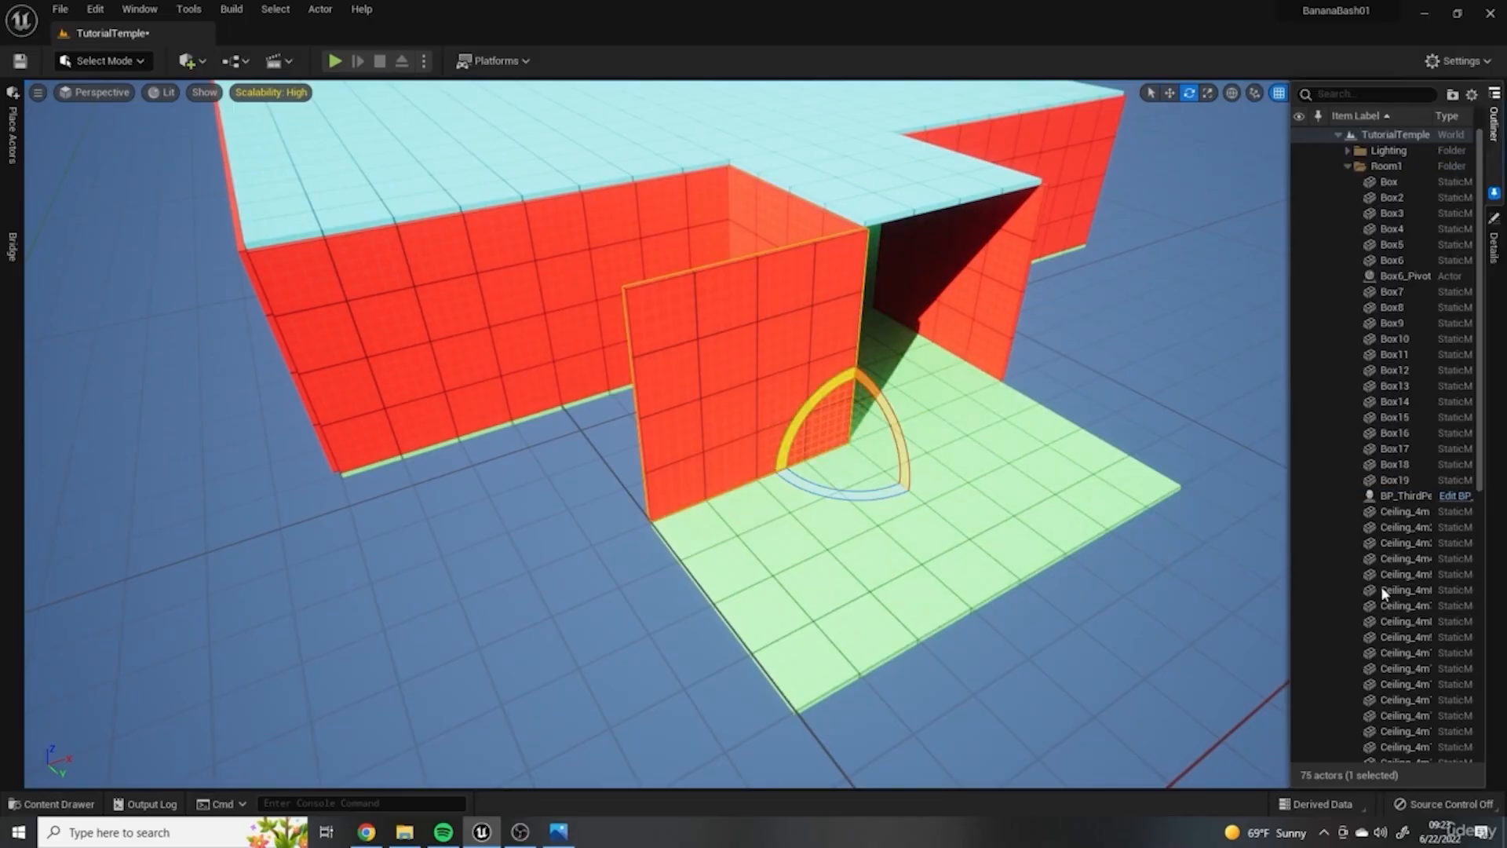
left_click(1347, 165)
left_click(1347, 182)
Step: Inspect the new Room 2 wall up close, its Box20 entry and the mesh pieces in the Mesh_gen folder
right_click_drag(991, 519, 676, 404)
key("w")
left_click(798, 384)
left_click(747, 529)
left_click(902, 428)
right_click_drag(971, 514, 1044, 432)
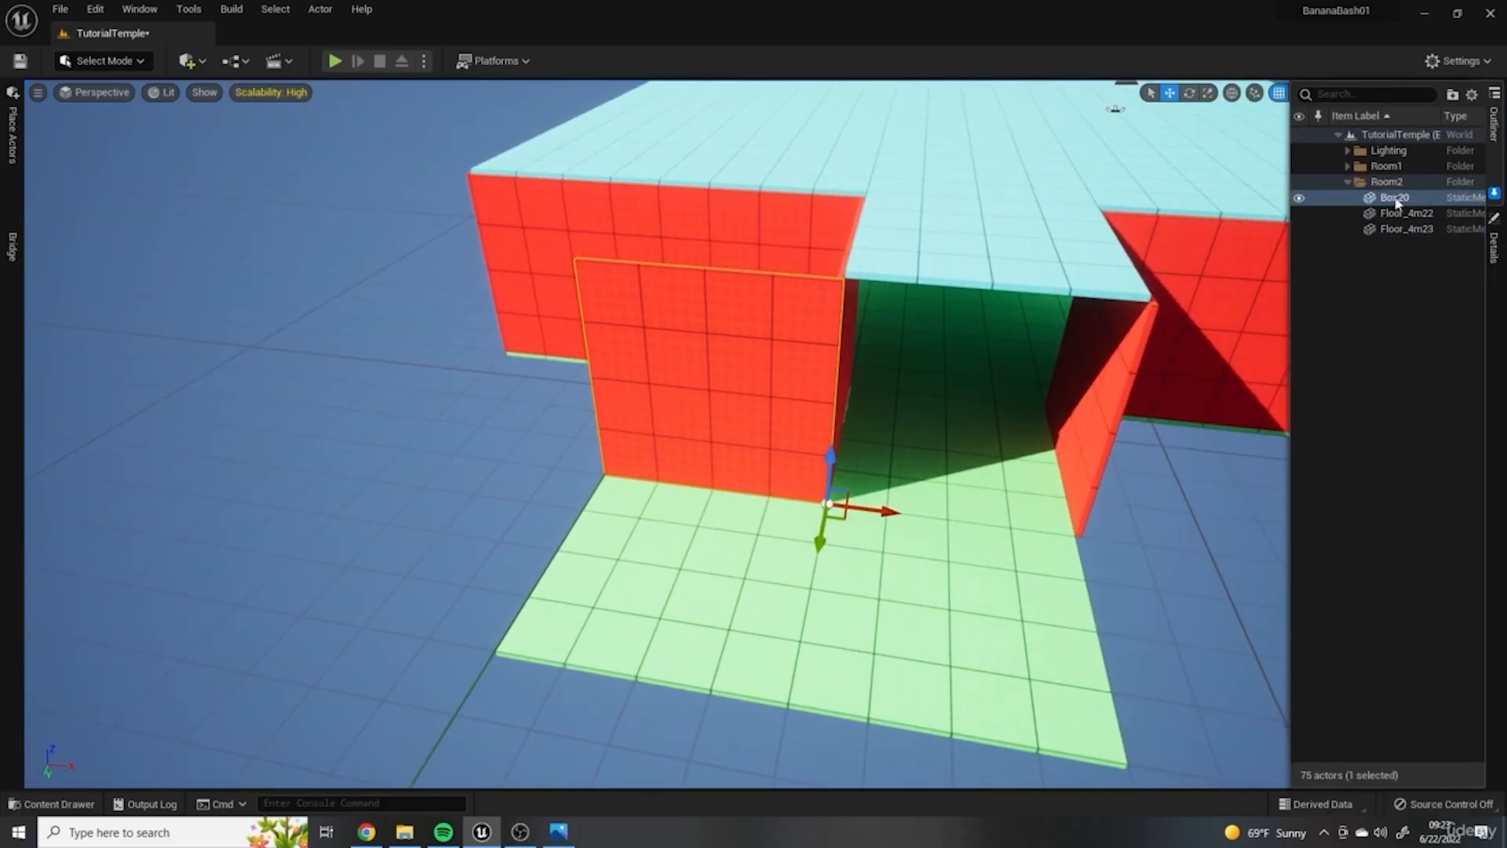
left_click(54, 804)
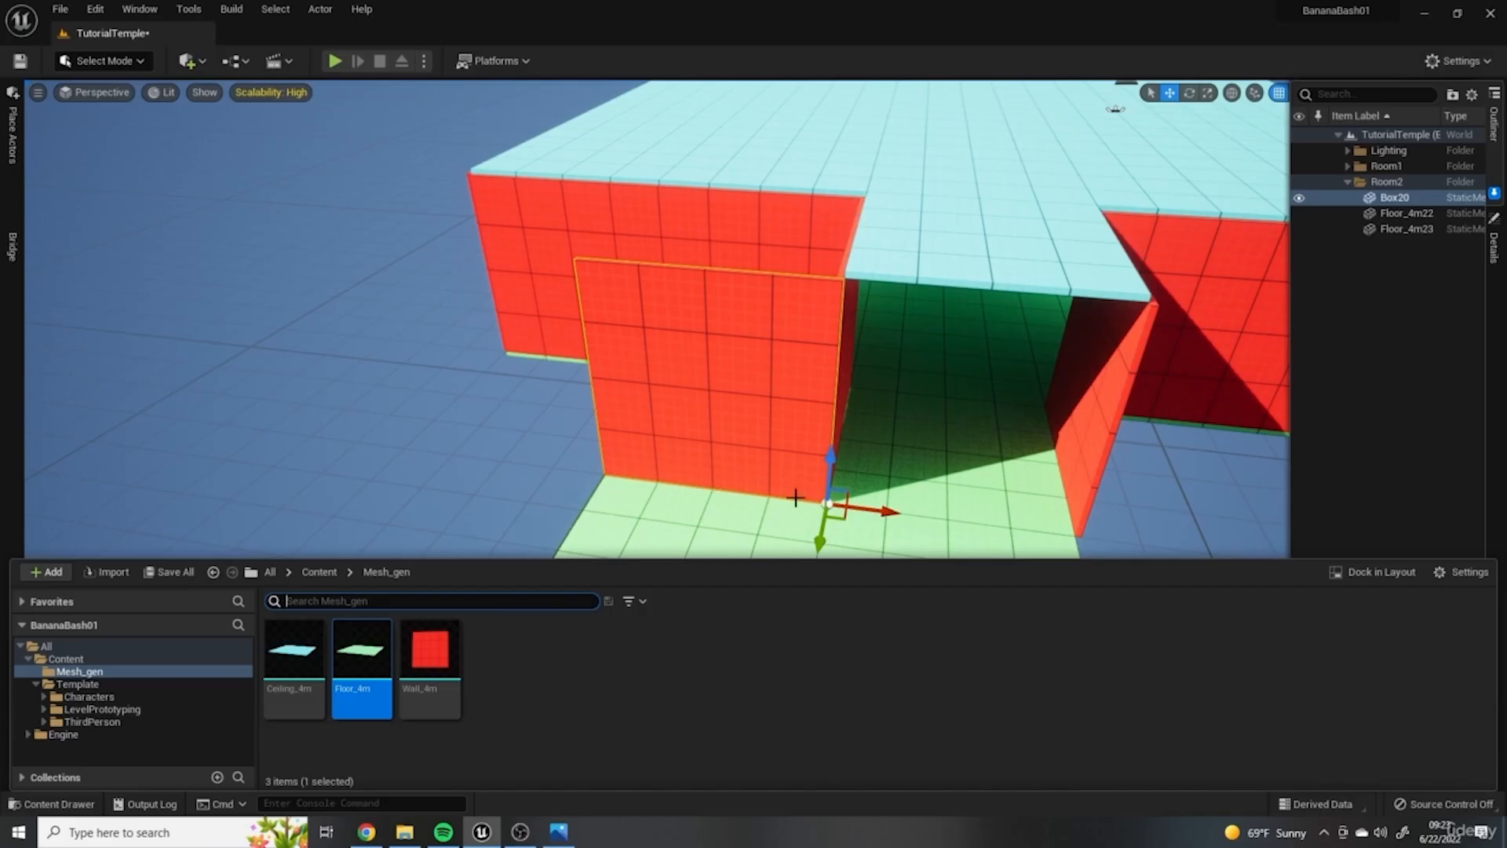
double_click(1388, 199)
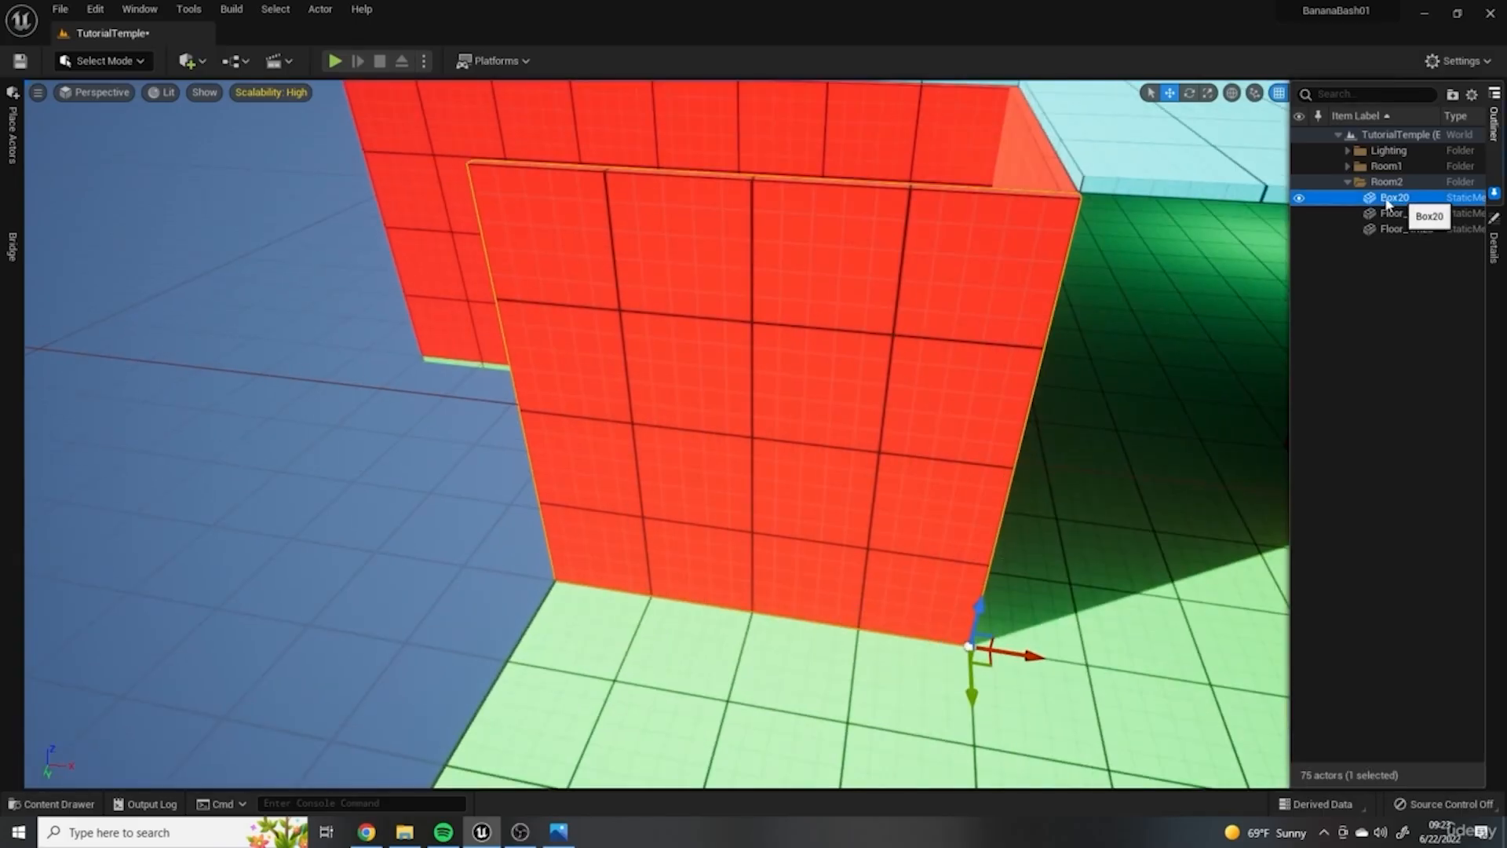
Step: Compare the wall actors' names in the Room1 and Room2 folders, collapse Room1 and select Box20 in Room2
left_click(964, 147)
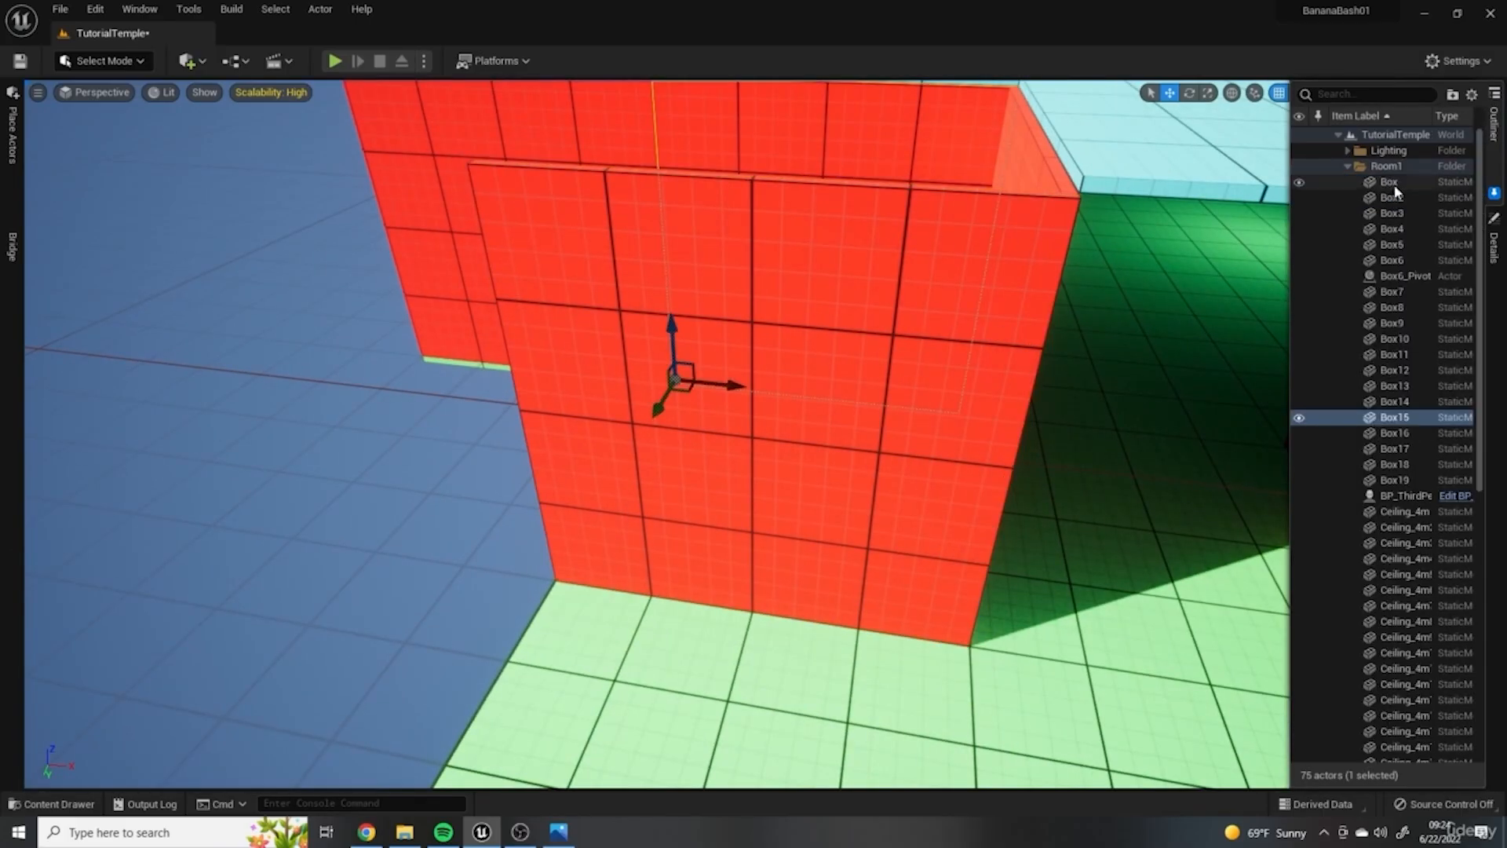
scroll(916, 333, "down", 5)
left_click(915, 333)
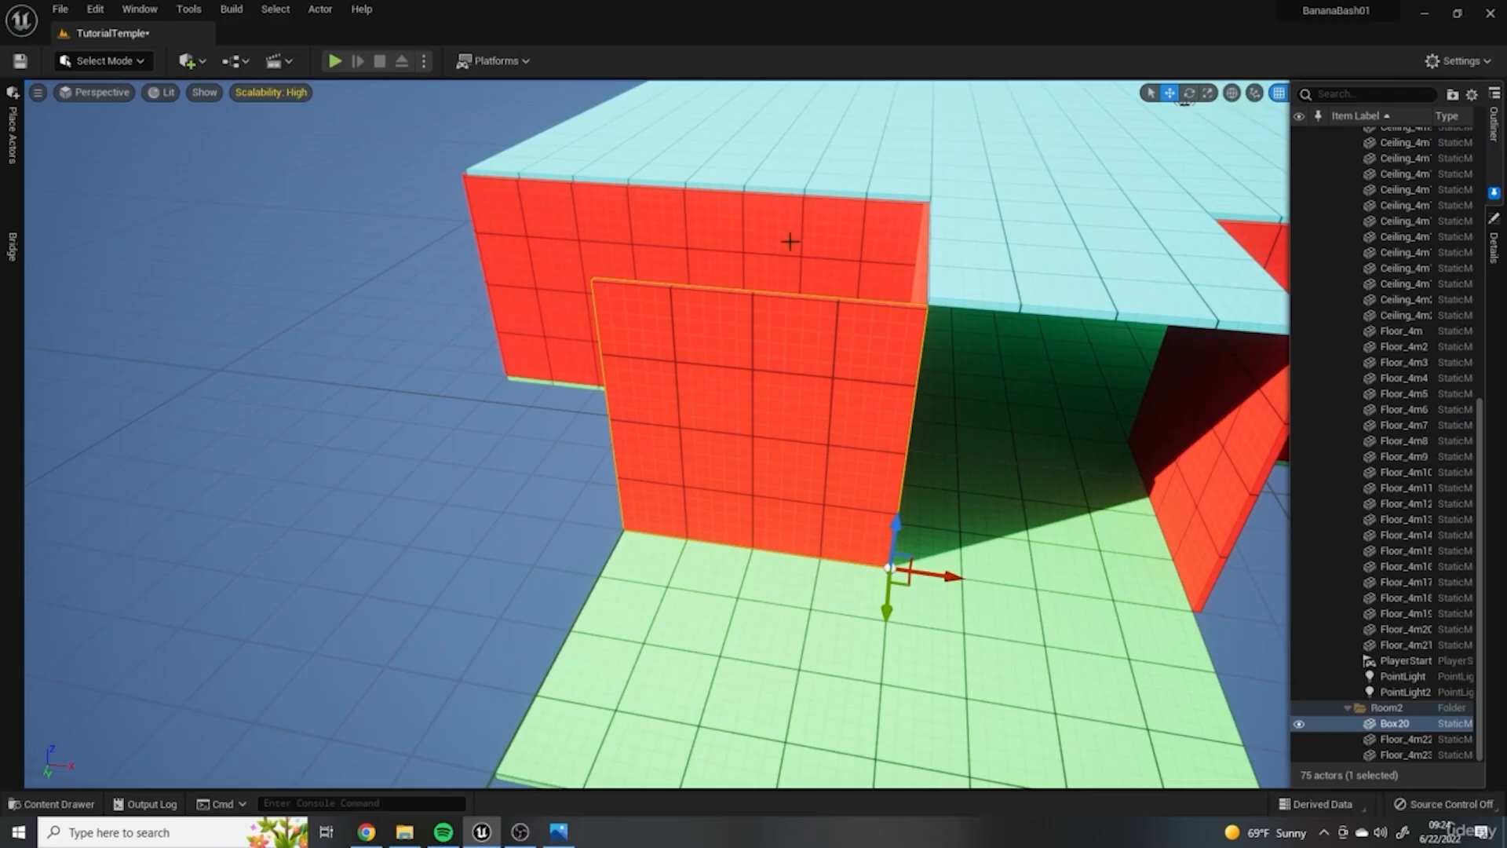
left_click_drag(1480, 475, 1481, 193)
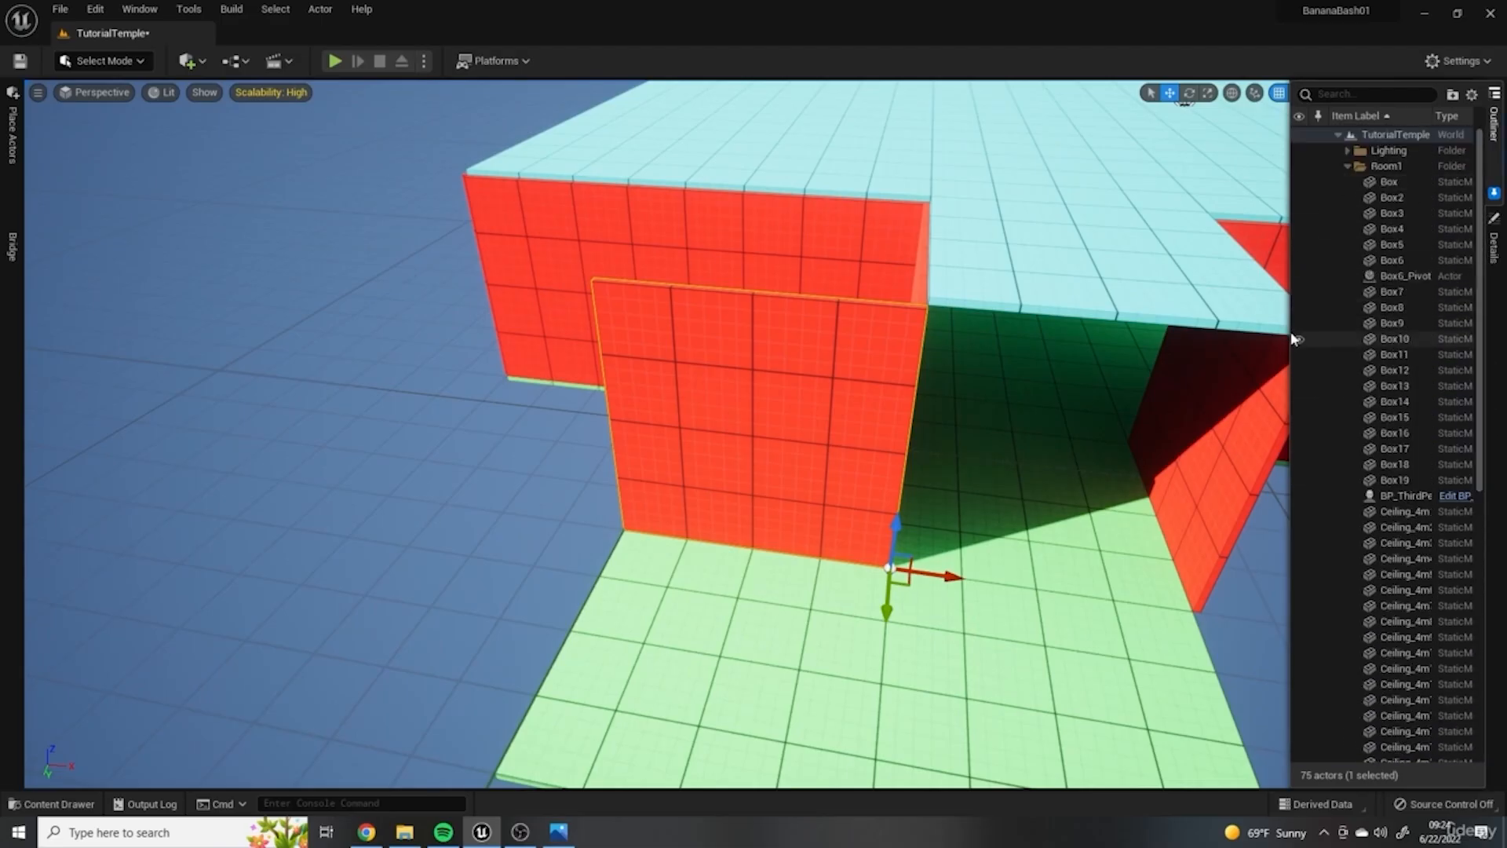
left_click(1291, 338)
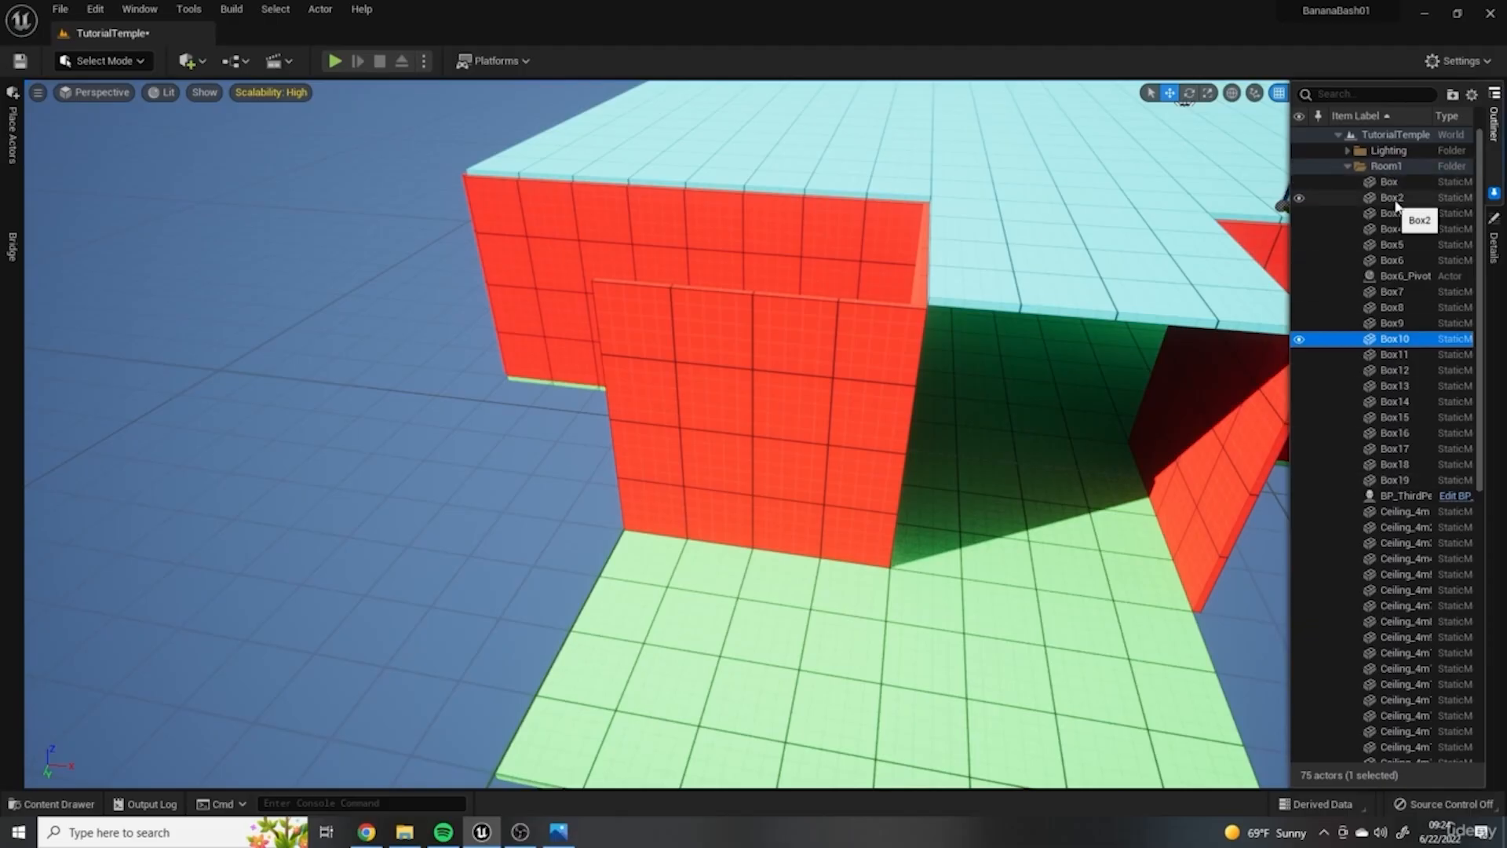
scroll(1395, 206, "down", 5)
scroll(1395, 205, "up", 5)
left_click(1348, 165)
left_click(1389, 198)
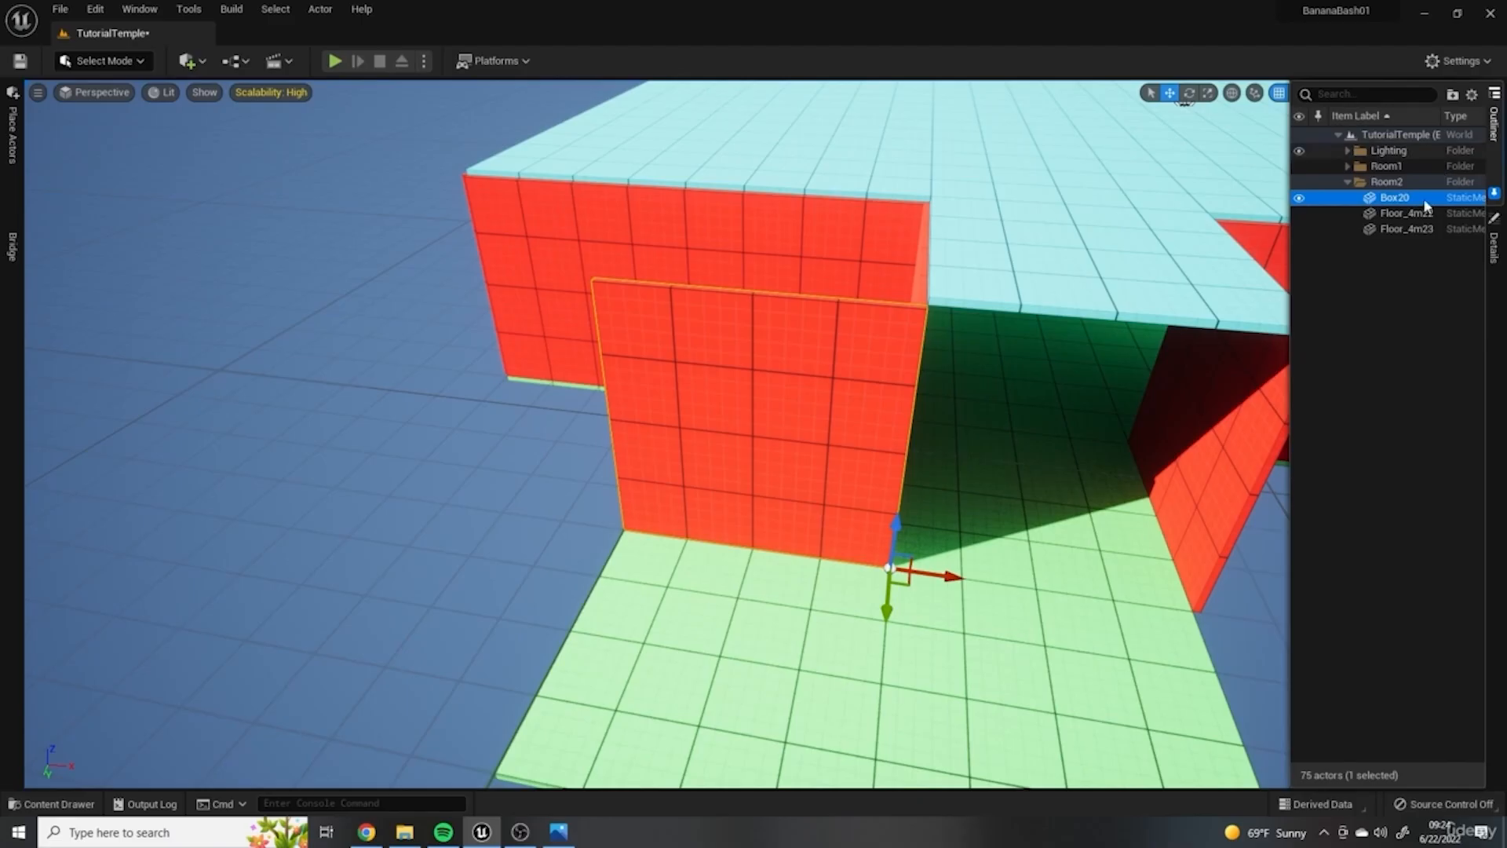
Step: Rename the Room 2 wall actor Box20 as Wall20
right_click_drag(1008, 453, 1034, 441)
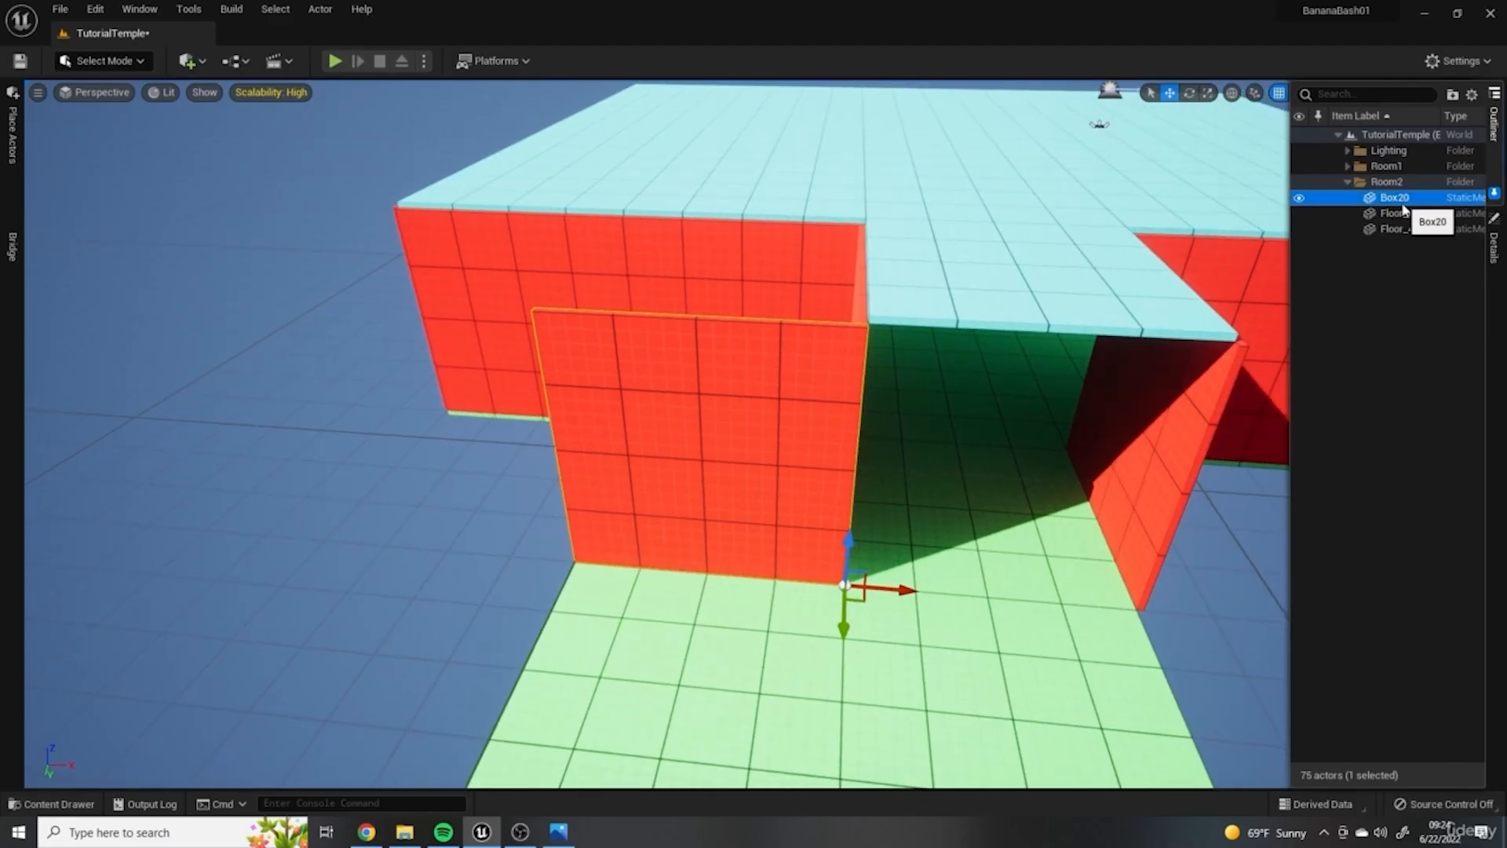
right_click(1395, 203)
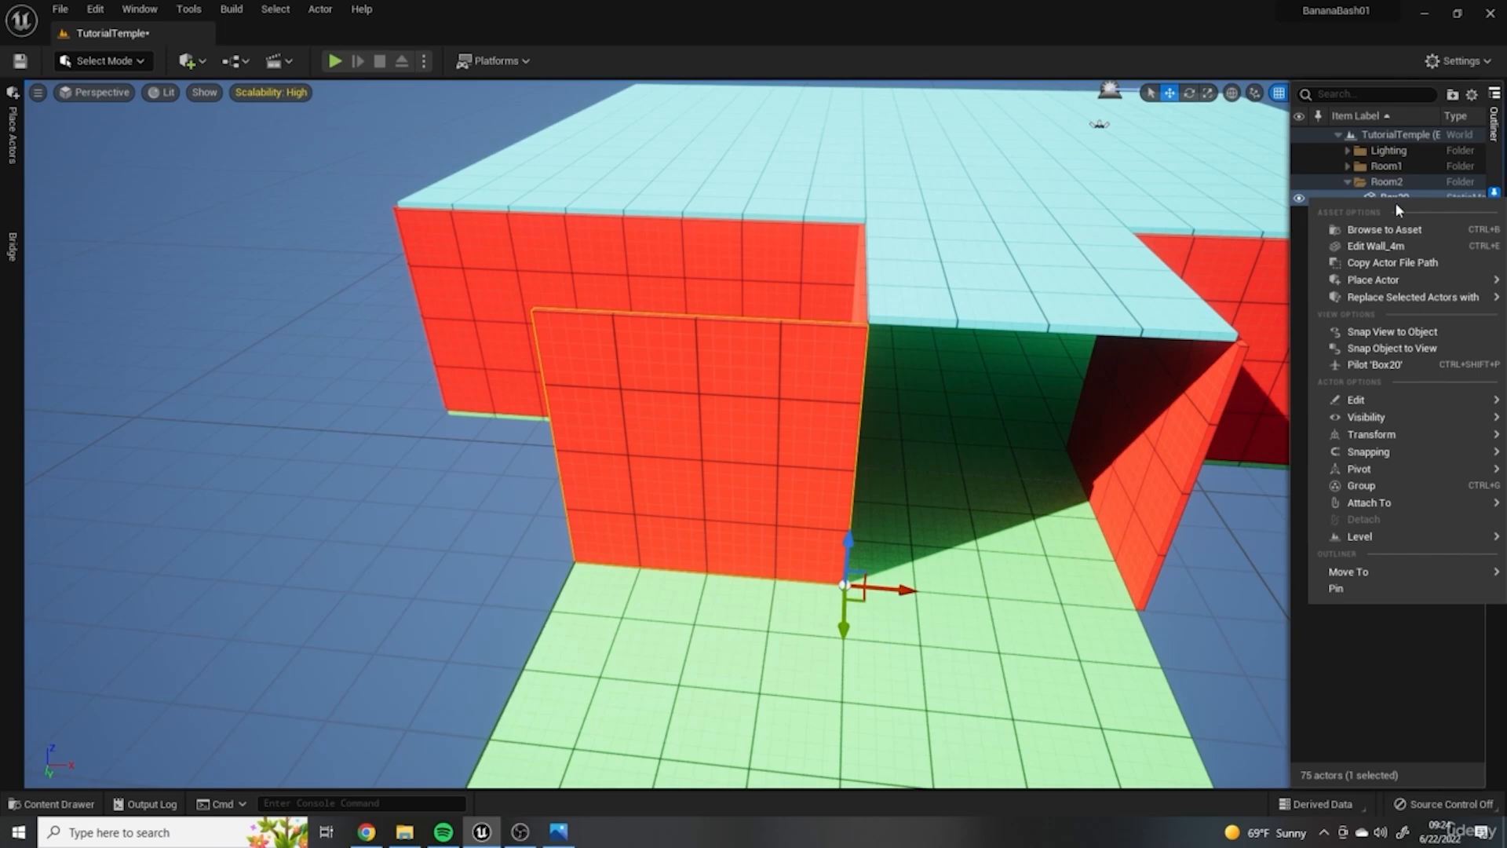
mouse_move(1340, 401)
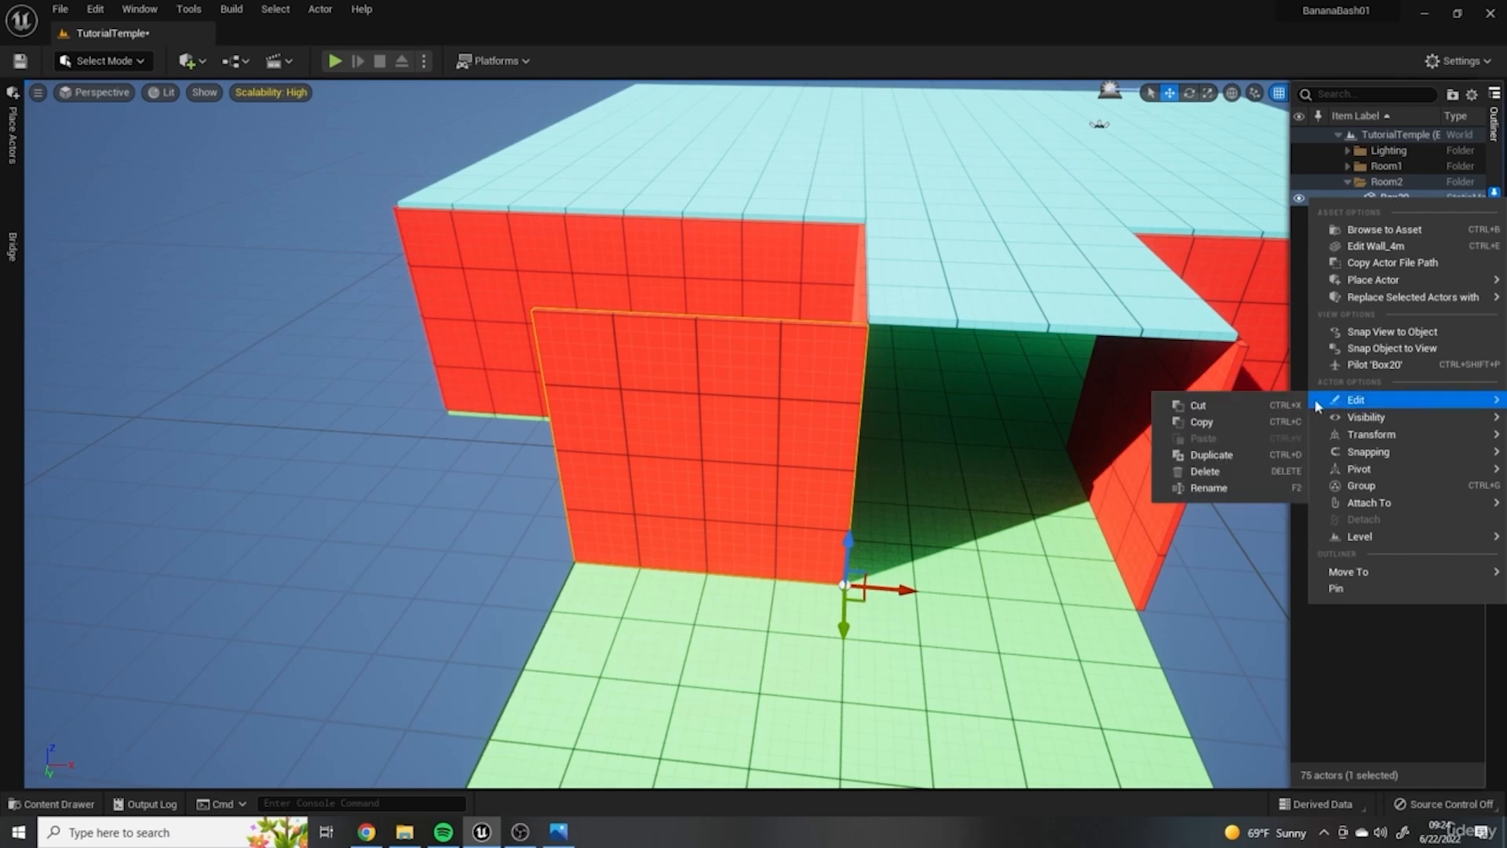
left_click(1227, 488)
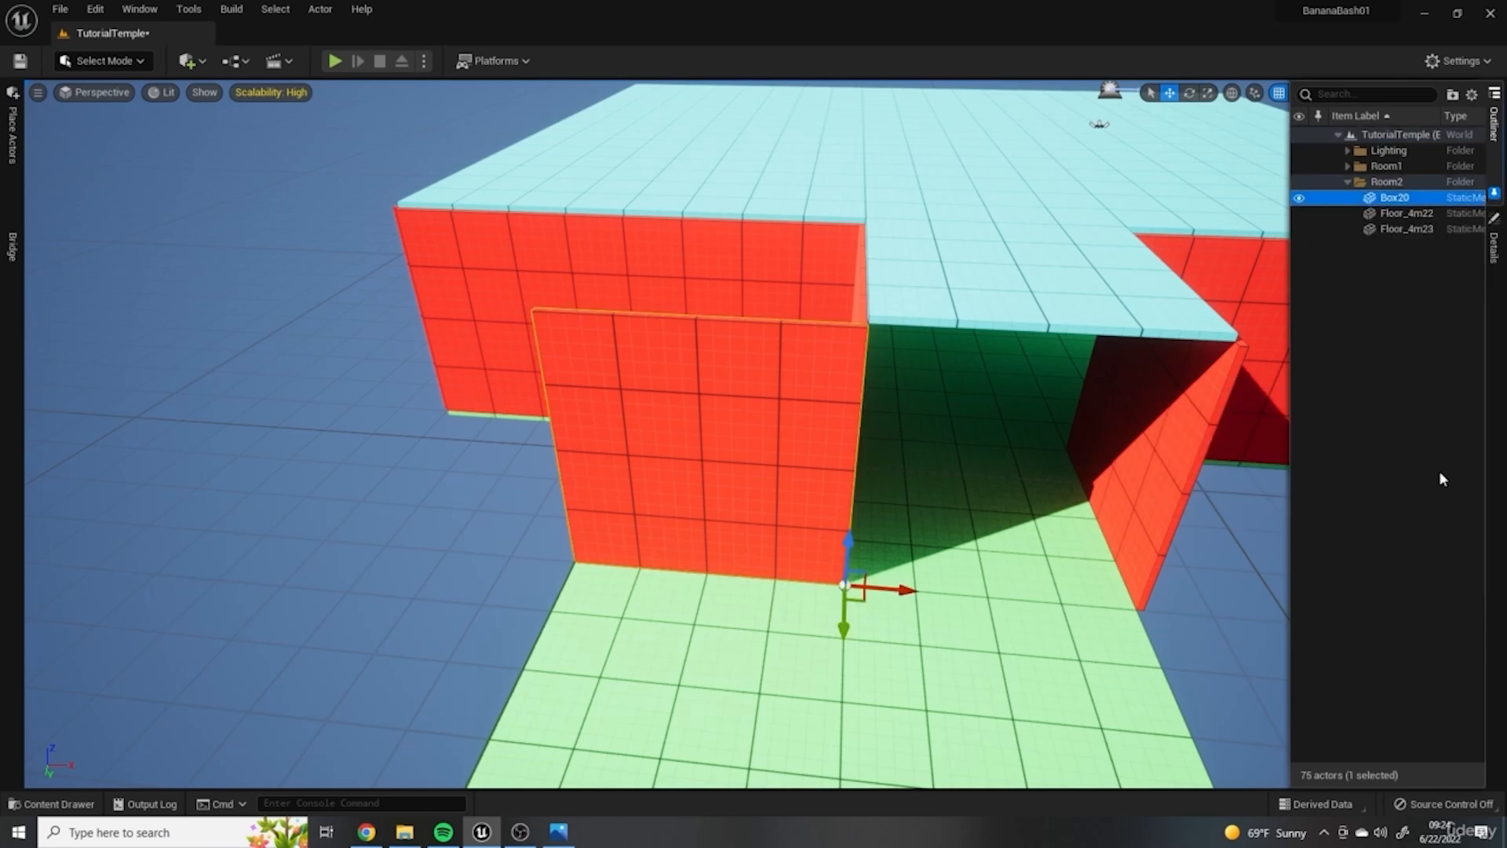
type("Wall")
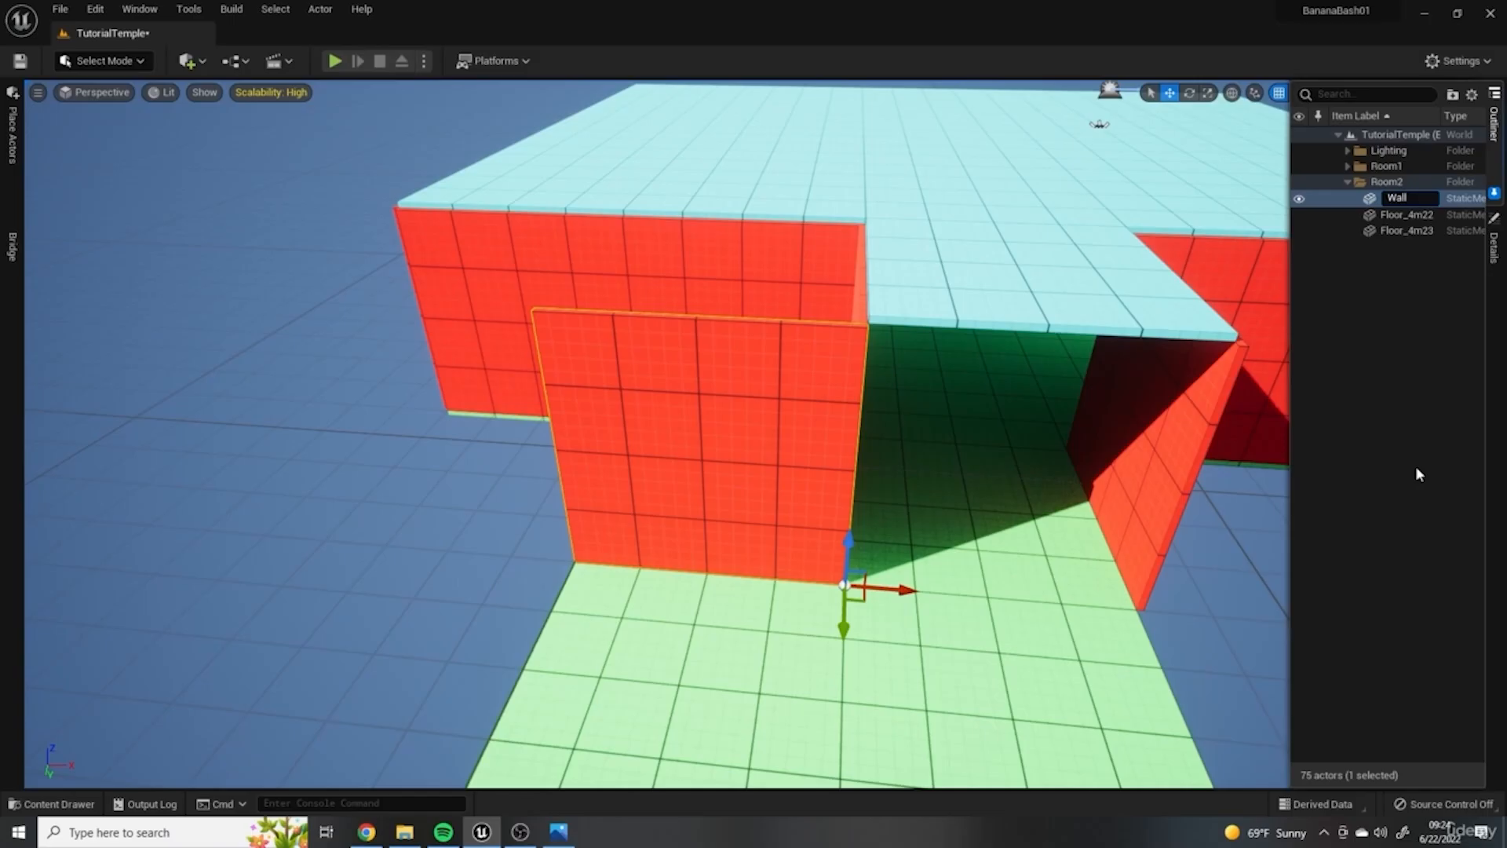
type("20")
key("Return")
Step: Duplicate Wall20 and rotate the copy 90 degrees to stand along the west edge of Room 2's western floor tile
right_click_drag(883, 605, 848, 597)
left_click_drag(885, 510, 763, 482)
key("ctrl+z")
left_click_drag(904, 515, 858, 595, "alt")
key("e")
left_click(858, 596)
mouse_move(858, 595)
right_mouse_down()
mouse_move(914, 628)
mouse_move(880, 612)
right_mouse_up()
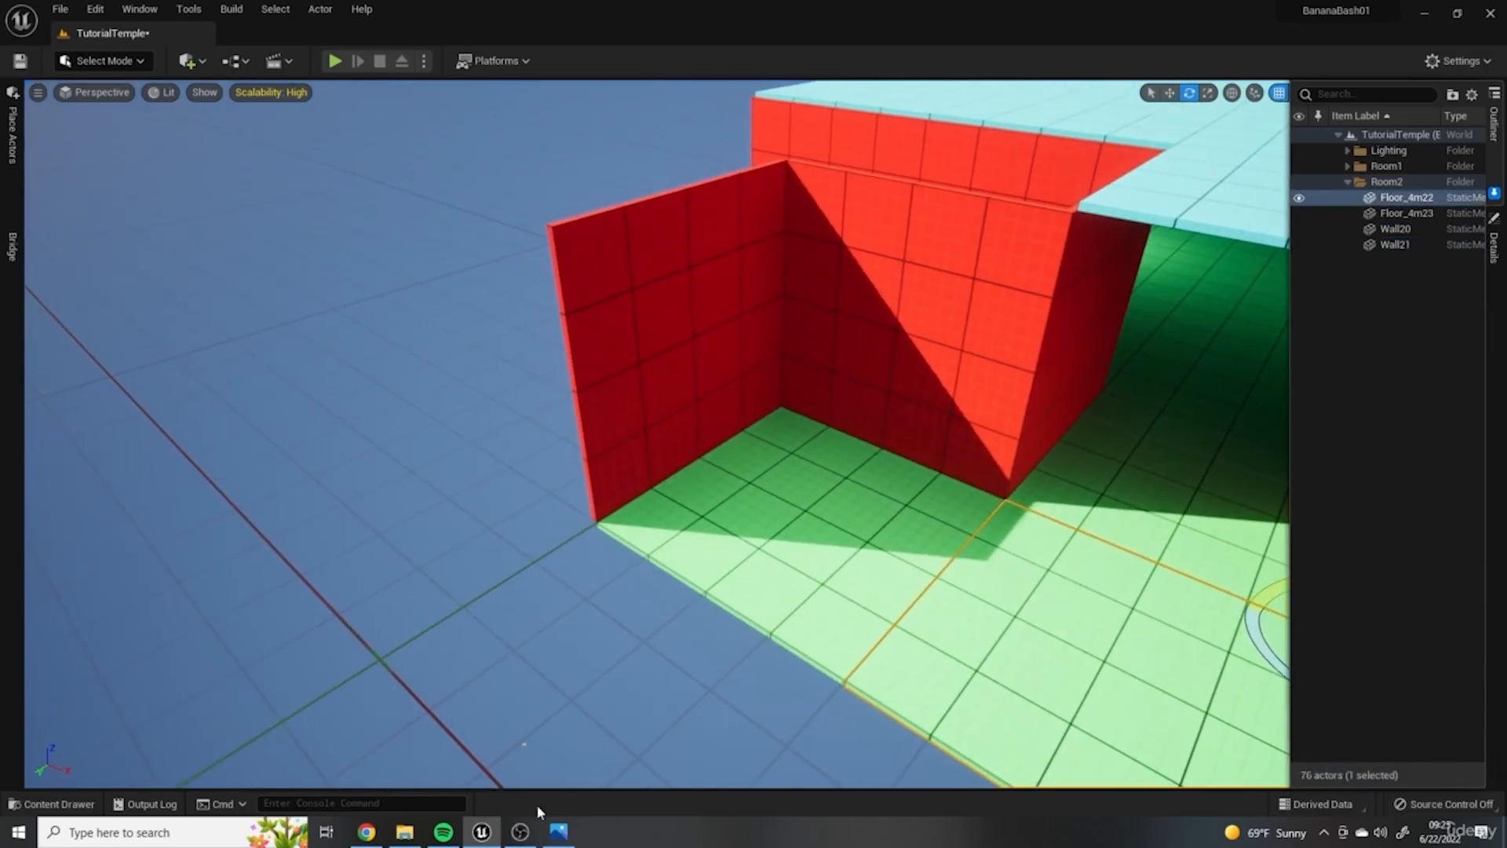
Step: Check the LvlMap.png plan and duplicate Room 2's west wall twice southward to form a three-tile side
left_click(558, 831)
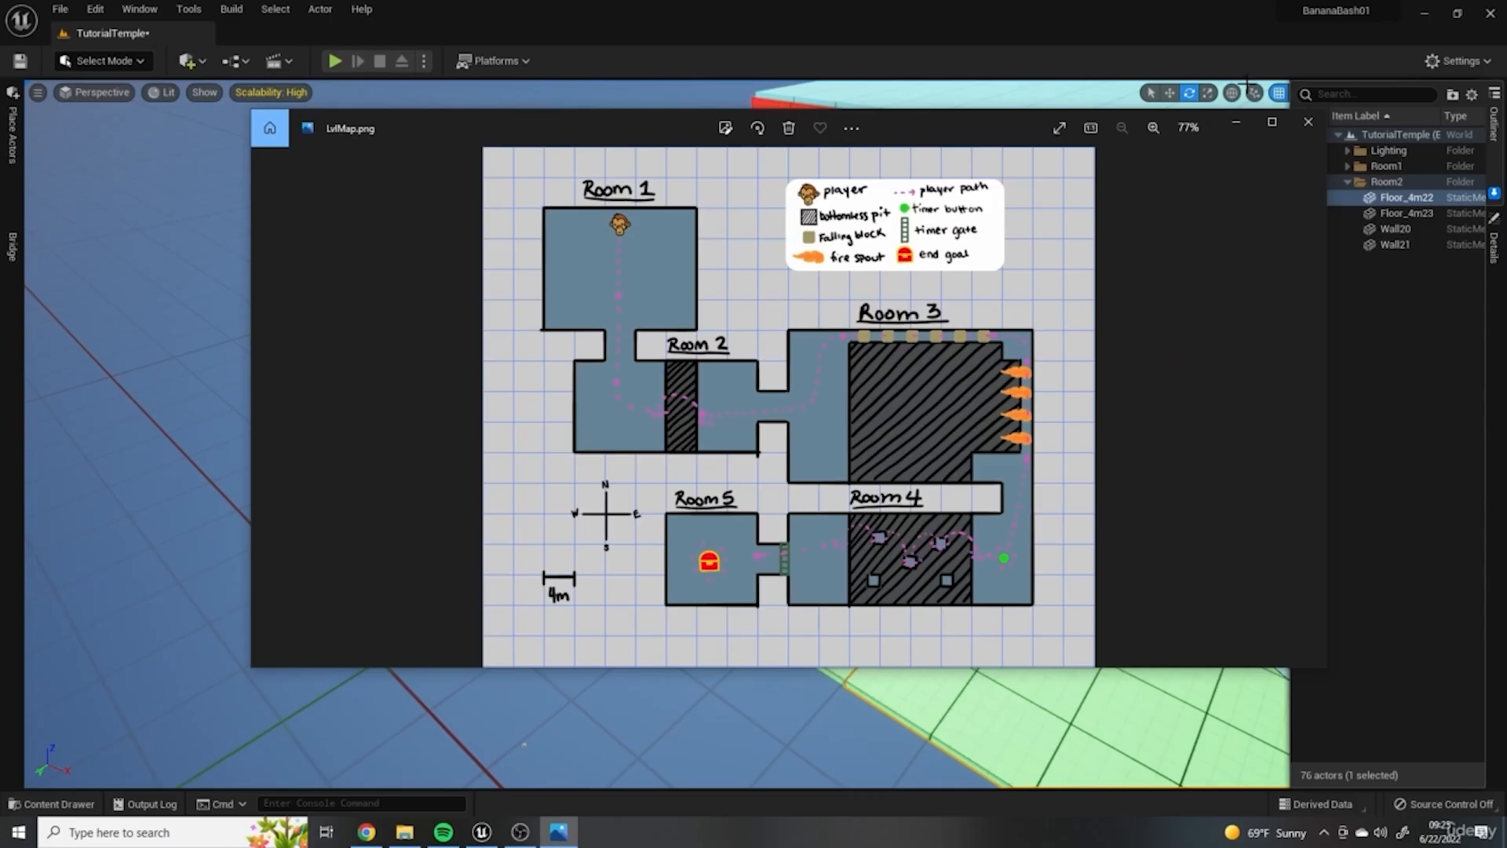
left_click(1236, 122)
right_click_drag(930, 286, 856, 334)
left_click(932, 289)
key("w")
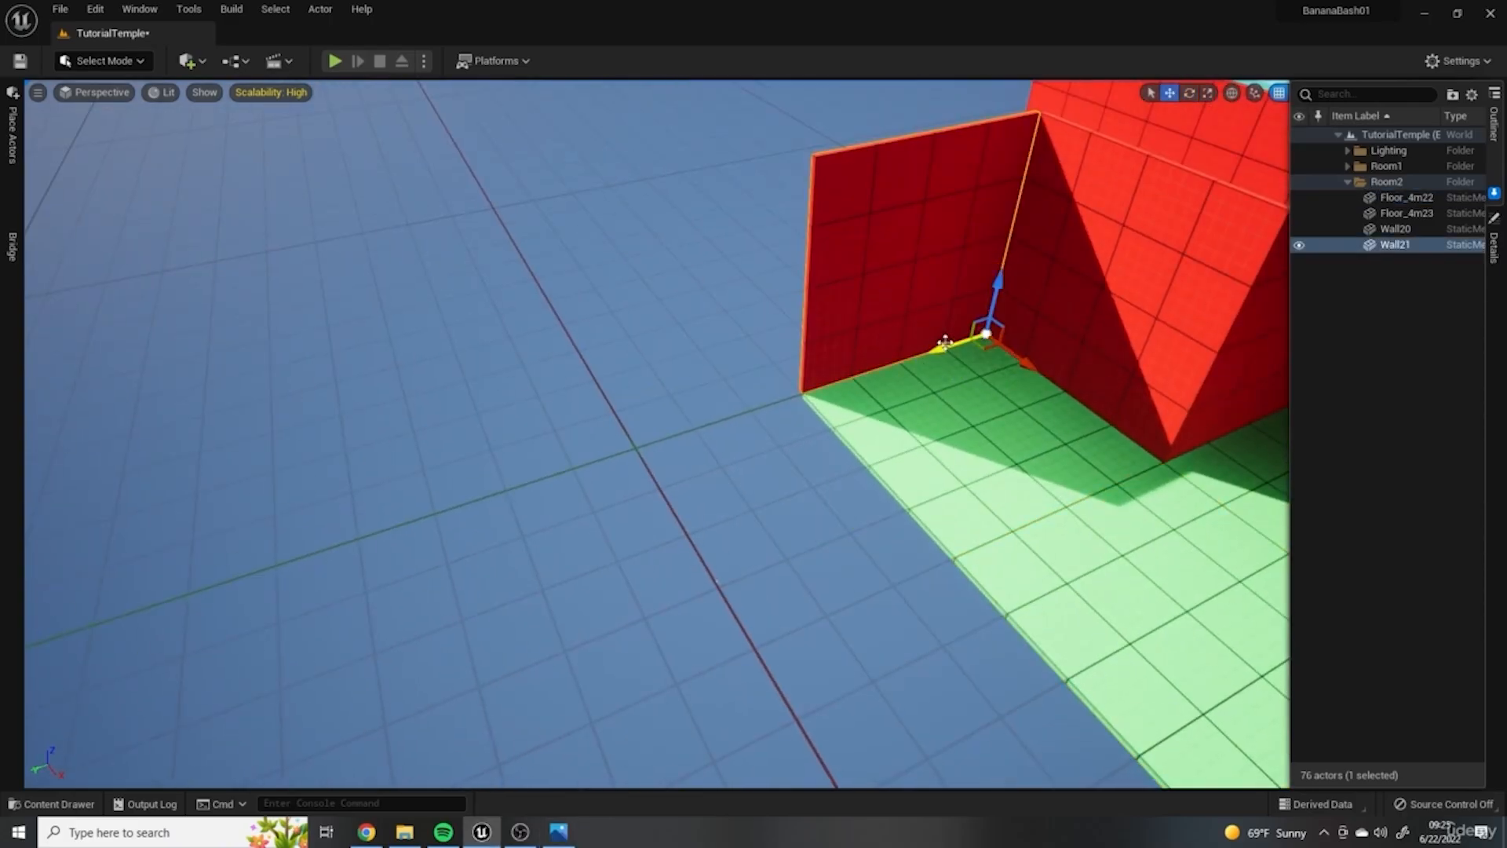
left_click_drag(936, 348, 514, 463, "alt")
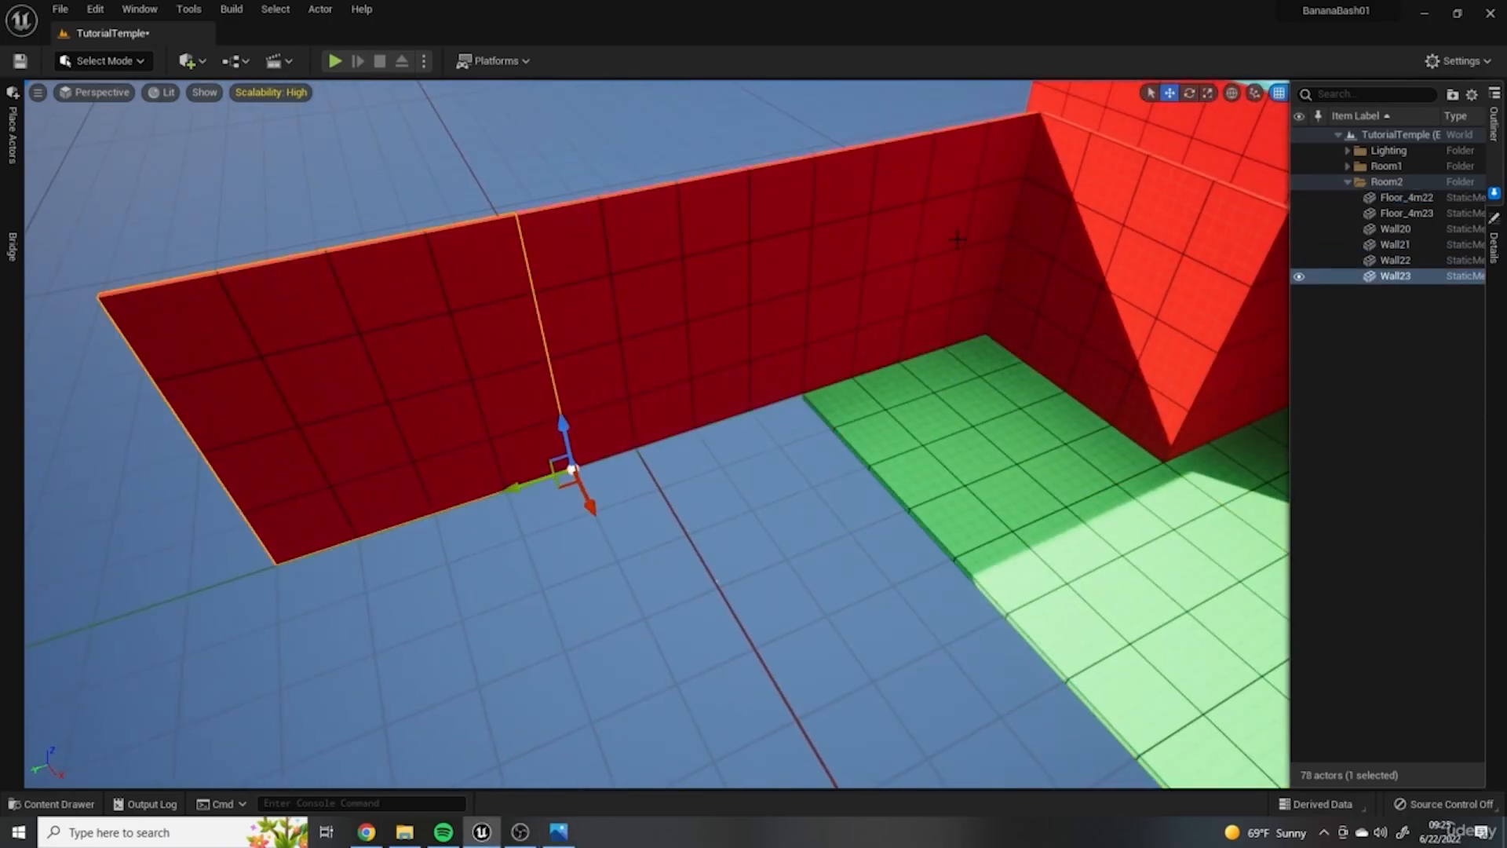
Step: Duplicate Room 2's two floor tiles southward to fill two more rows, making the floor two tiles wide and three deep
left_click(879, 275)
left_click(675, 322)
left_click(902, 466)
left_click_drag(1124, 492, 626, 643, "alt")
right_click_drag(855, 514, 1008, 473)
left_click(802, 518)
left_click_drag(927, 499, 1123, 557, "alt")
right_click_drag(1044, 518, 1123, 589)
left_click_drag(850, 405, 791, 549, "alt")
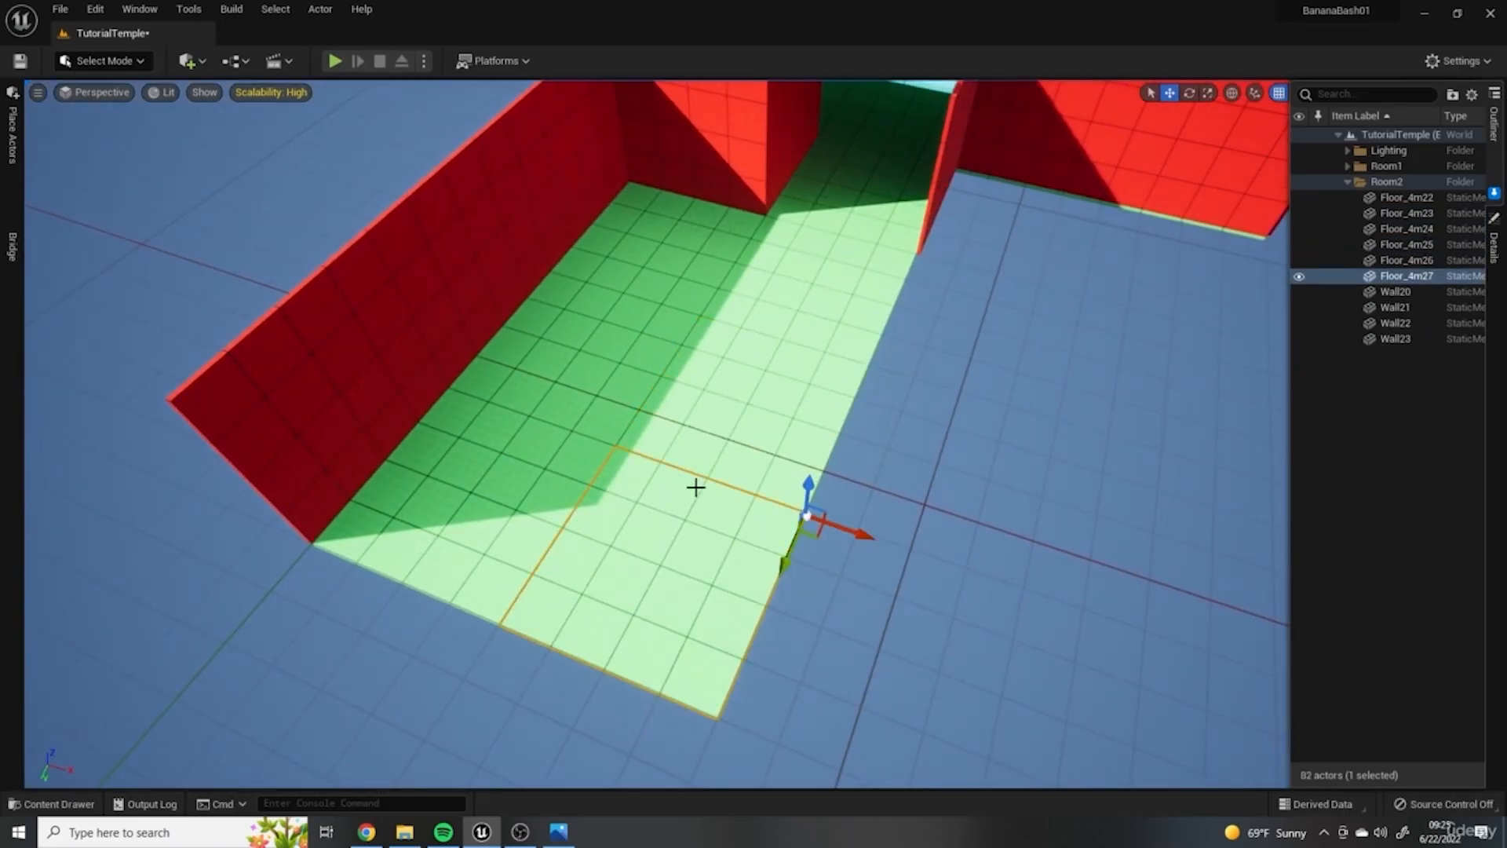
Step: Duplicate the southernmost west wall, rotate the copy onto Room 2's south edge and duplicate it one tile east
right_click_drag(696, 488, 471, 495)
left_click(796, 158)
left_click_drag(870, 173, 685, 205, "alt")
key("e")
left_click_drag(738, 262, 824, 263)
right_click_drag(756, 331, 549, 338)
key("w")
left_click_drag(705, 355, 559, 461, "alt")
Step: Compare the level's layout in the Top view with the LvlMap.png plan and return to the Perspective view
right_click_drag(723, 509, 773, 353)
left_click(101, 94)
left_click(116, 157)
scroll(949, 304, "down", 5)
right_click_drag(1120, 542, 637, 469)
left_click(558, 832)
left_click_drag(553, 121, 859, 168)
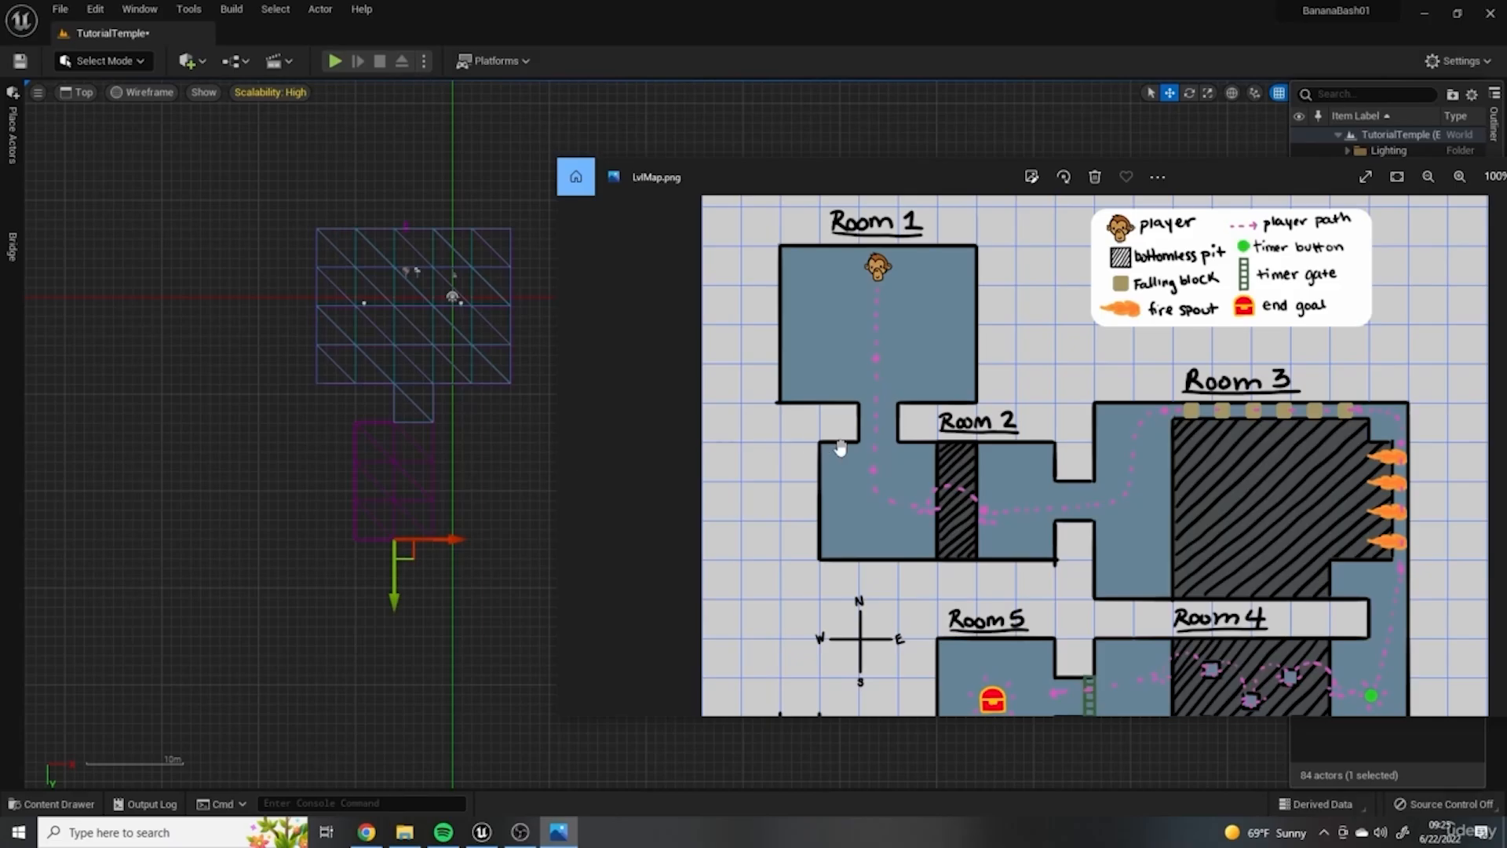
left_click_drag(1251, 178, 1043, 201)
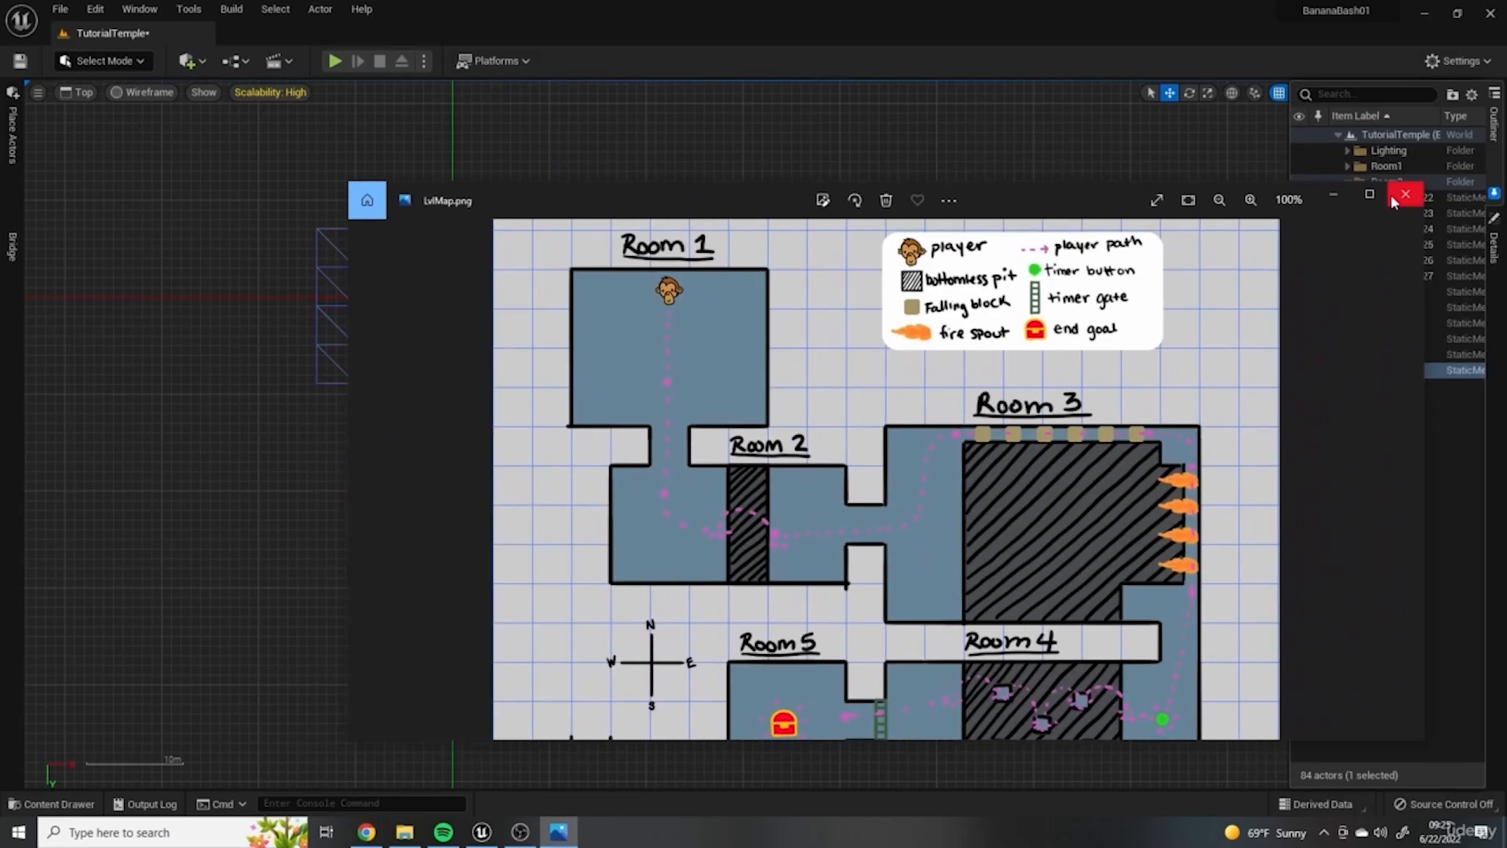
left_click(1333, 194)
left_click(152, 93)
left_click(33, 98)
left_click(77, 92)
left_click(102, 116)
right_click_drag(675, 357, 572, 368)
Step: Widen the Outliner and create a subfolder named Ceiling1 inside the Room1 folder
left_click(659, 451)
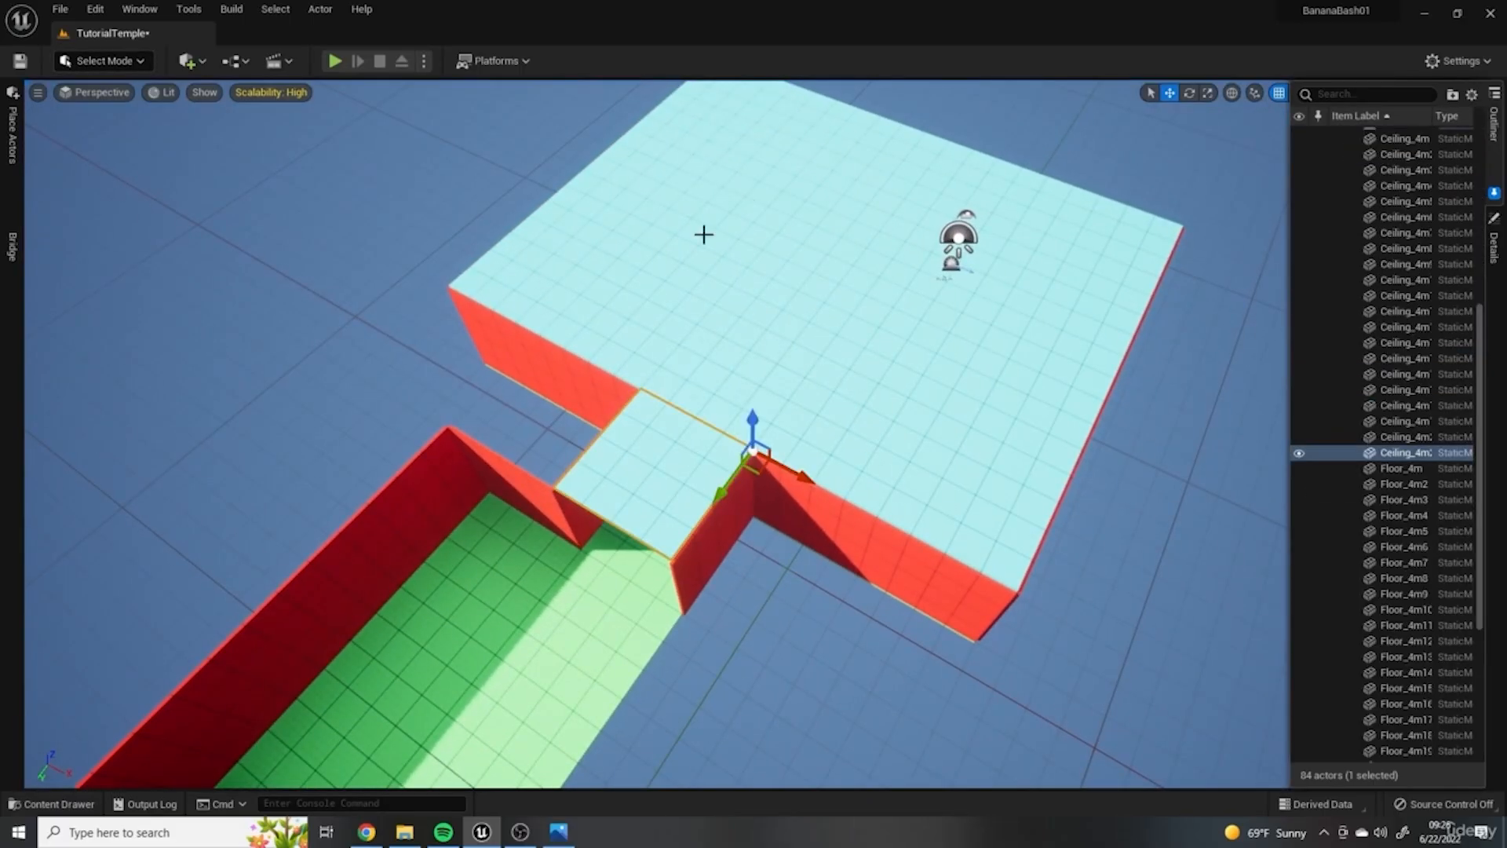
left_click_drag(1293, 370, 1111, 361)
scroll(1245, 318, "up", 10)
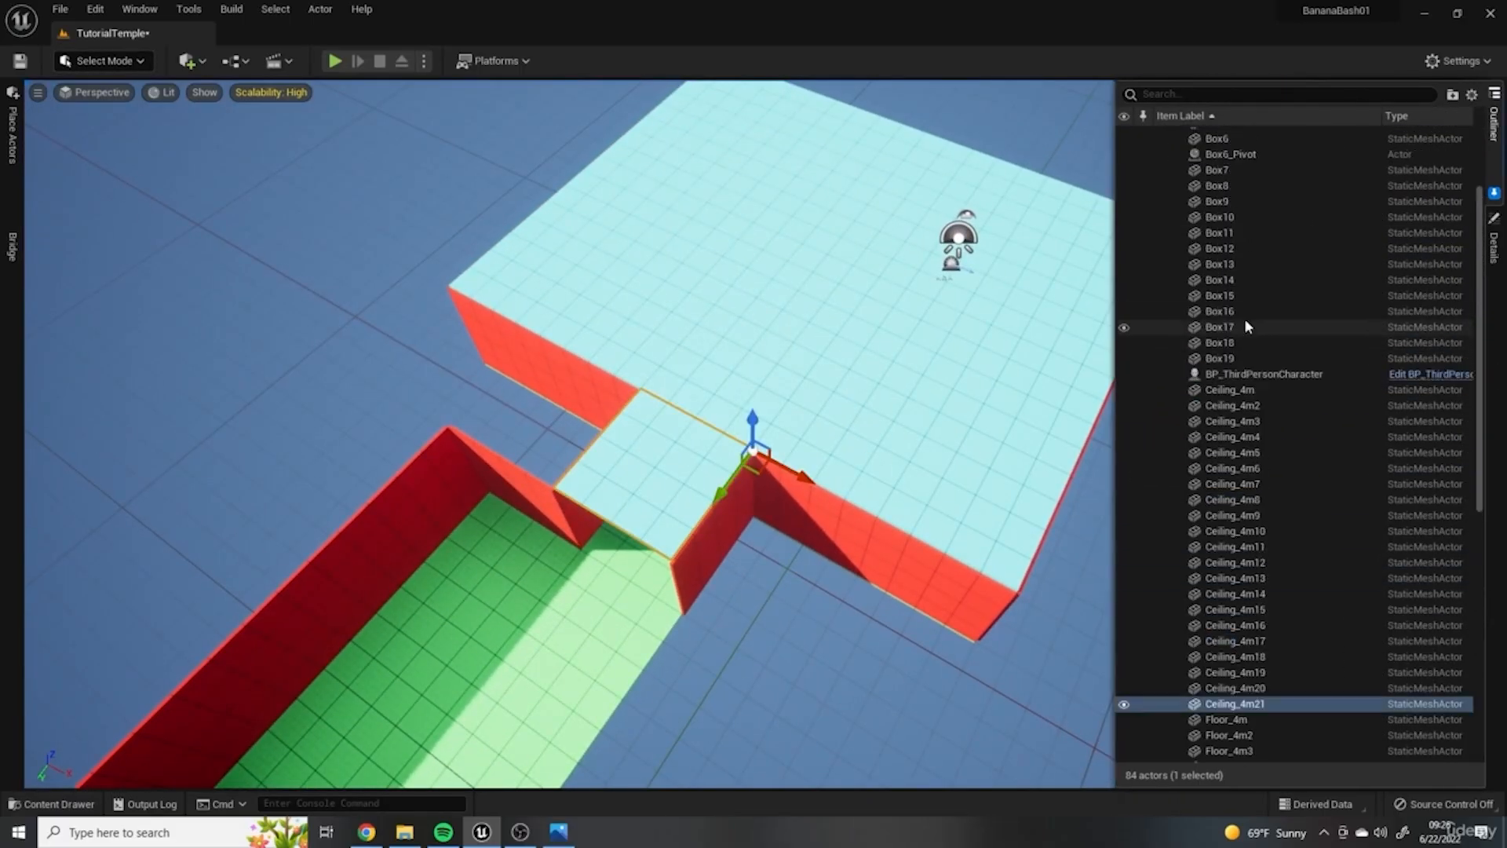
left_click(1201, 165)
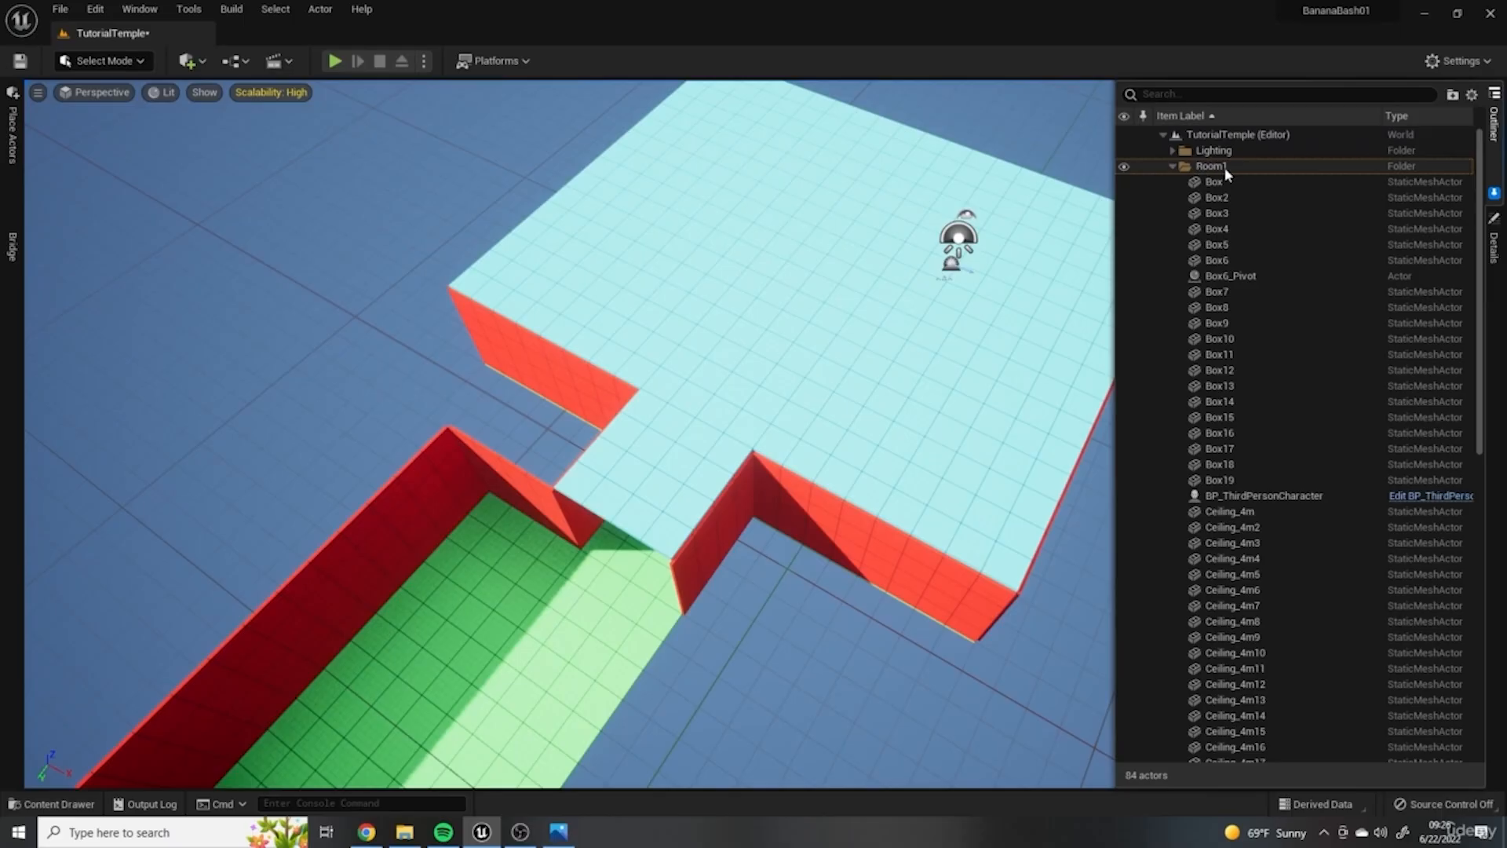
right_click(1224, 167)
left_click(1285, 203)
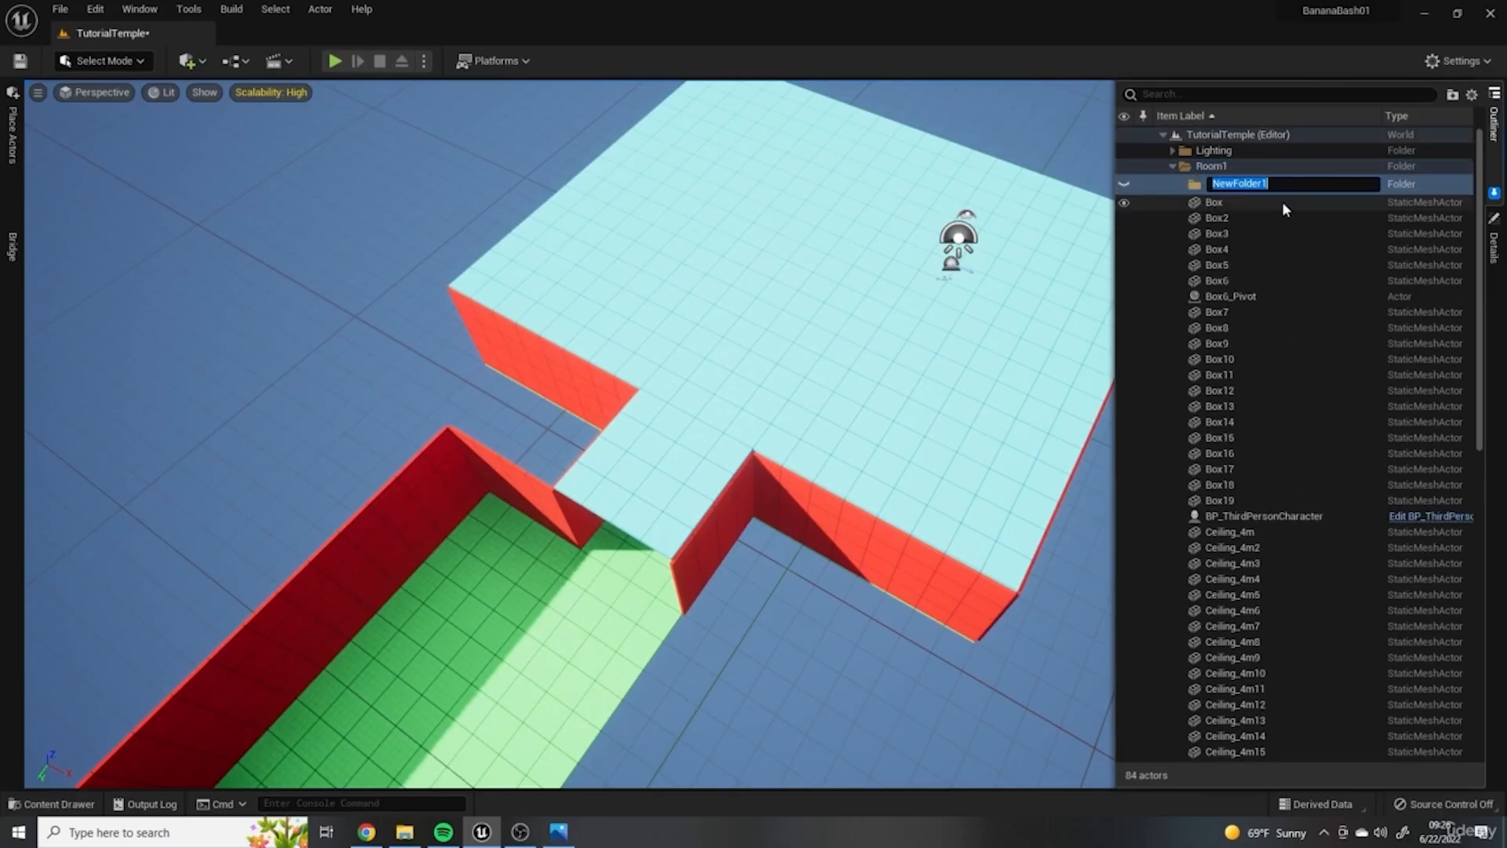
type("Ceiling1")
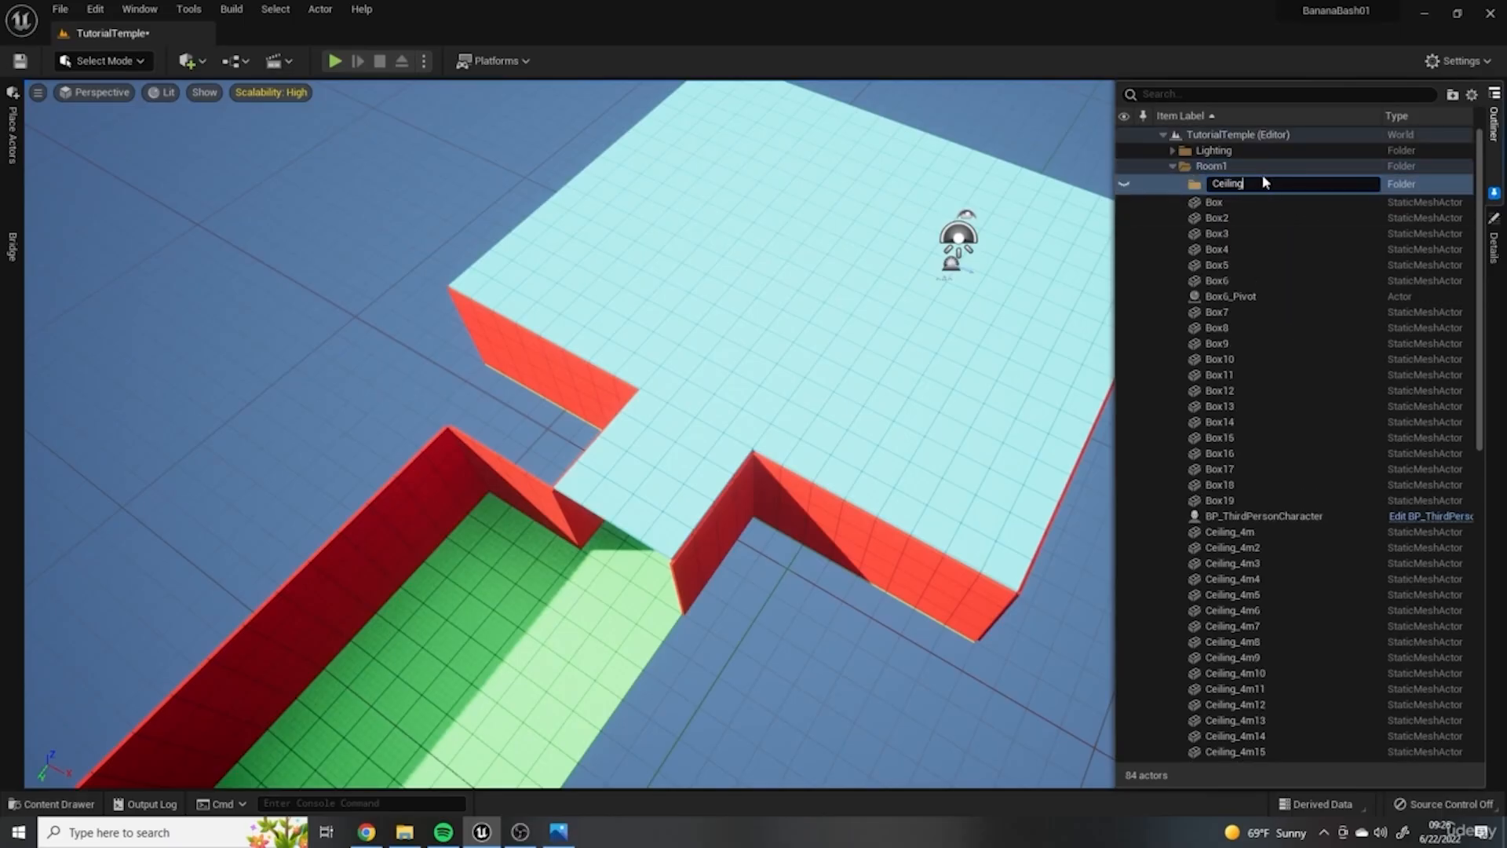
key("Return")
Step: Move the actors Ceiling_4m through Ceiling_4m21 into the Ceiling1 folder and collapse it
scroll(1330, 426, "down", 4)
left_click(1236, 434)
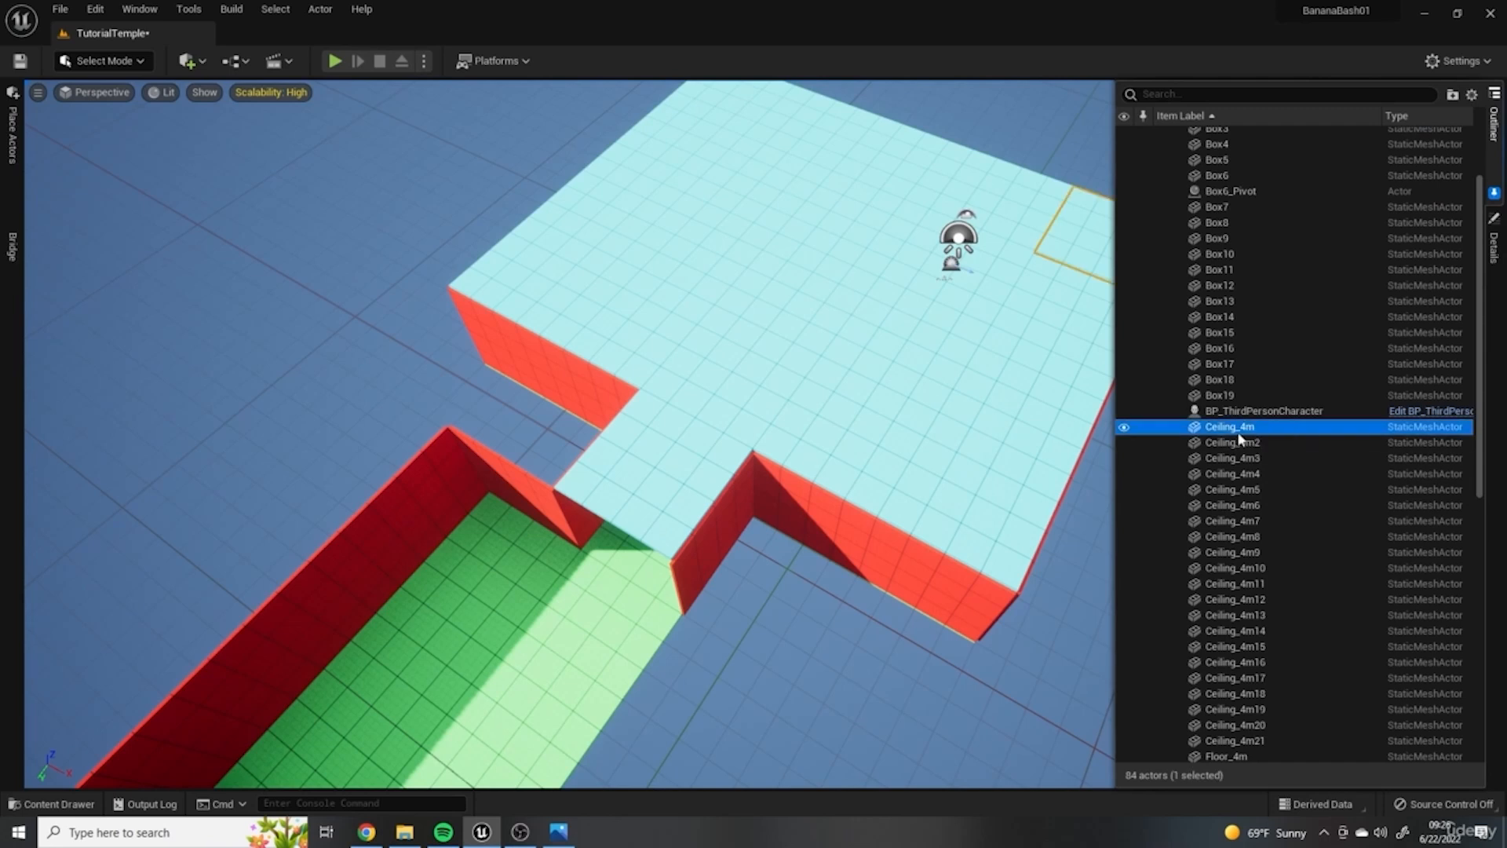
scroll(1245, 452, "down", 4)
scroll(1232, 447, "up", 2)
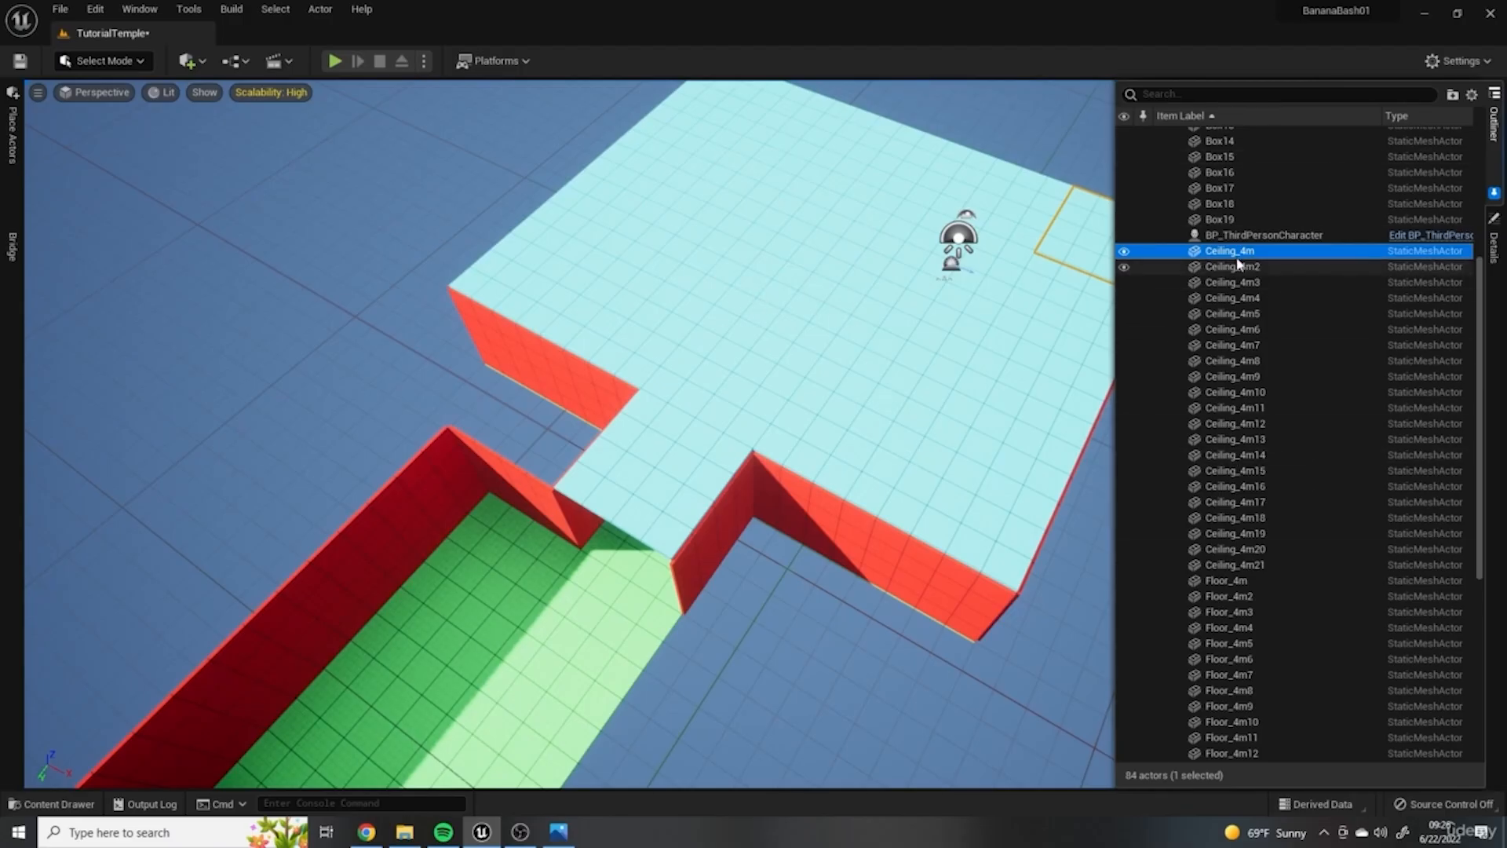
left_click(1244, 565, "shift")
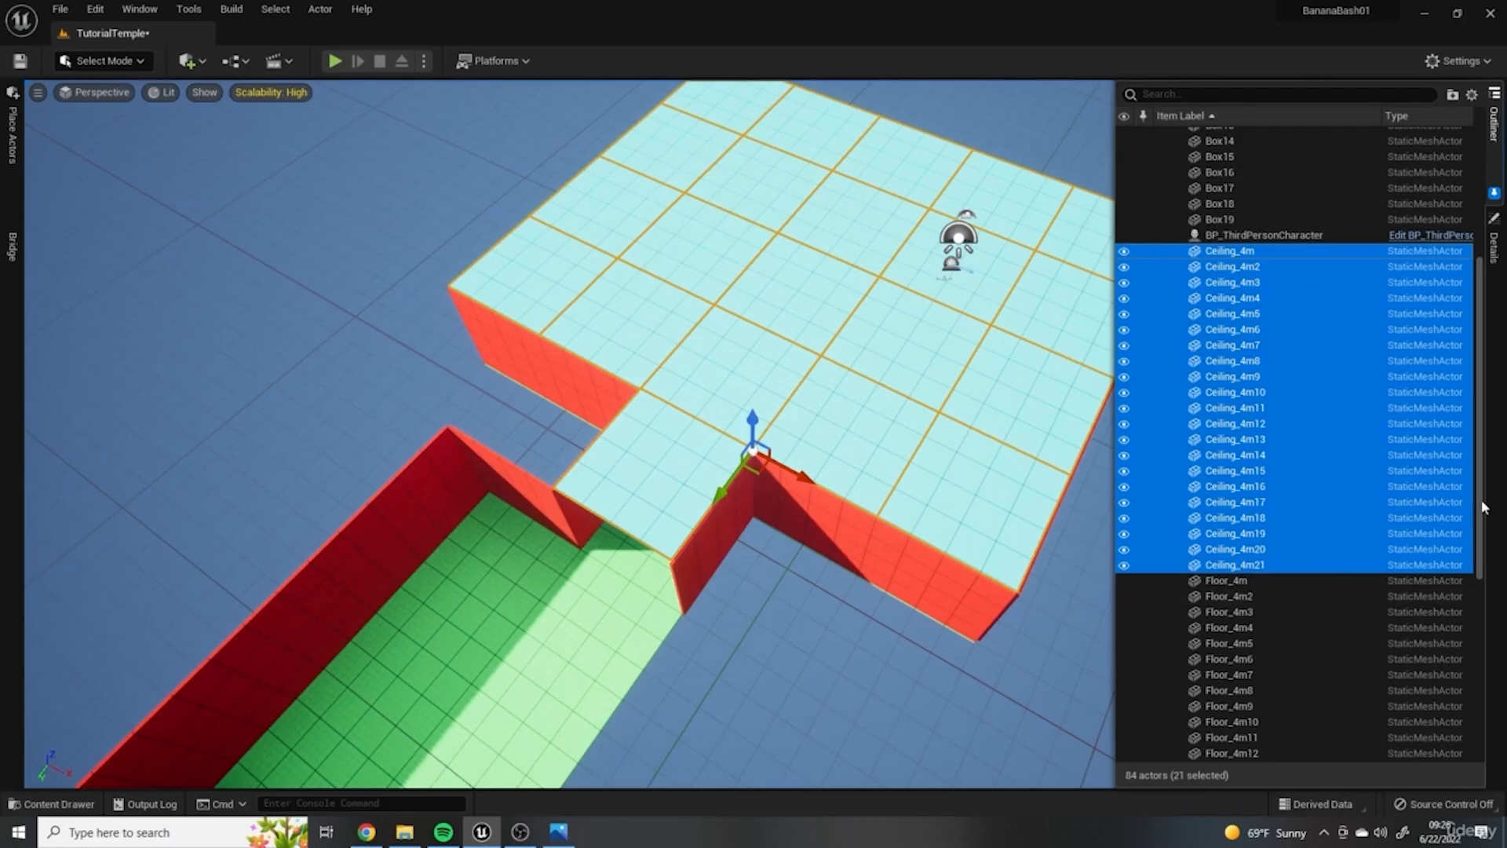
scroll(1300, 508, "up", 11)
left_click_drag(1235, 545, 1224, 182)
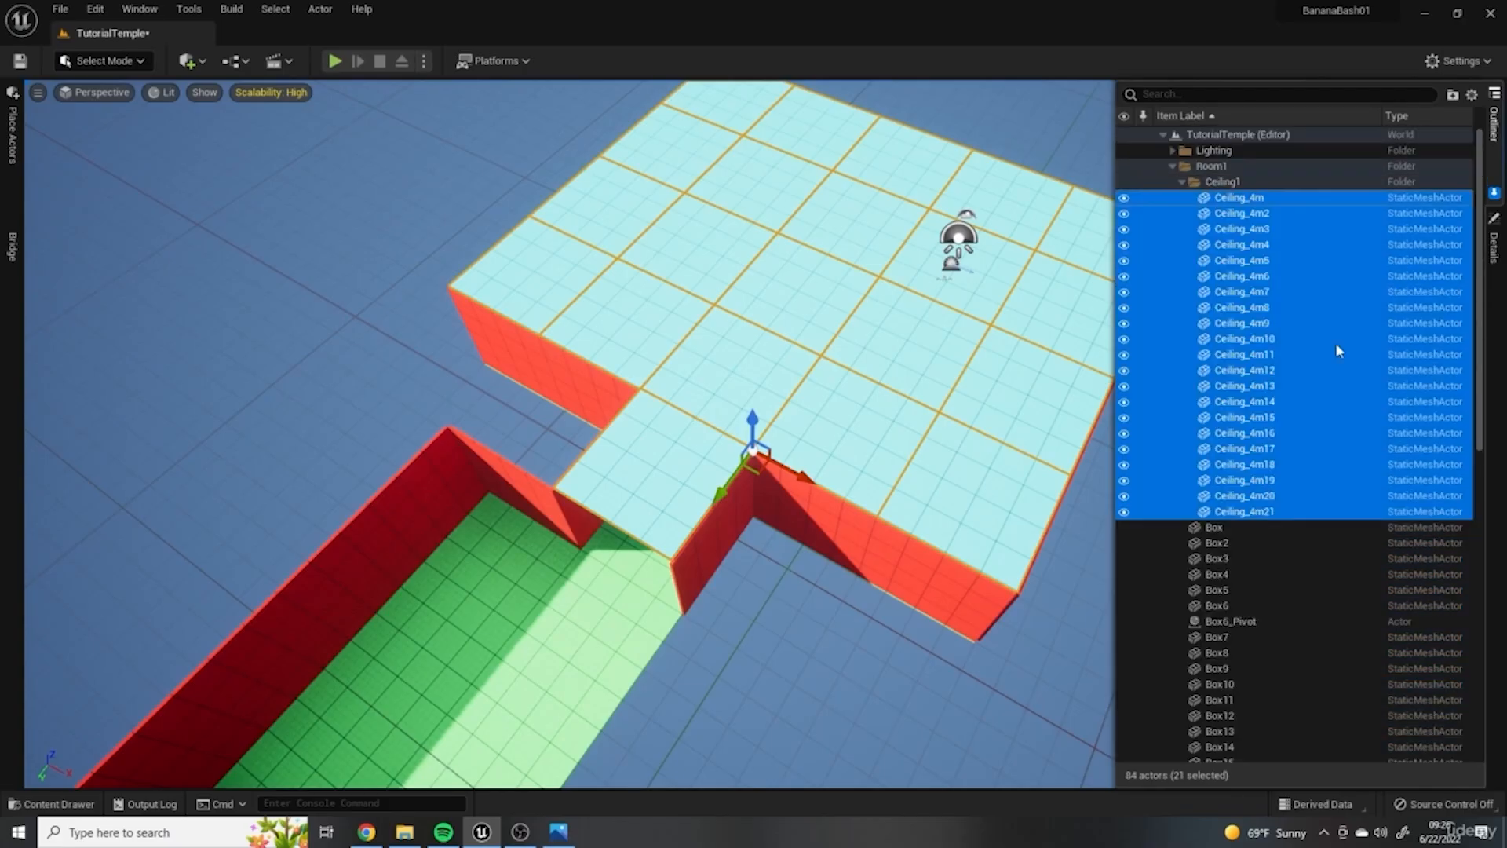
left_click(1183, 182)
Step: Hide the Ceiling1 folder's pieces and look into Room 1 and the hallway from above
right_click_drag(1008, 310, 750, 232)
right_click_drag(829, 279, 832, 321)
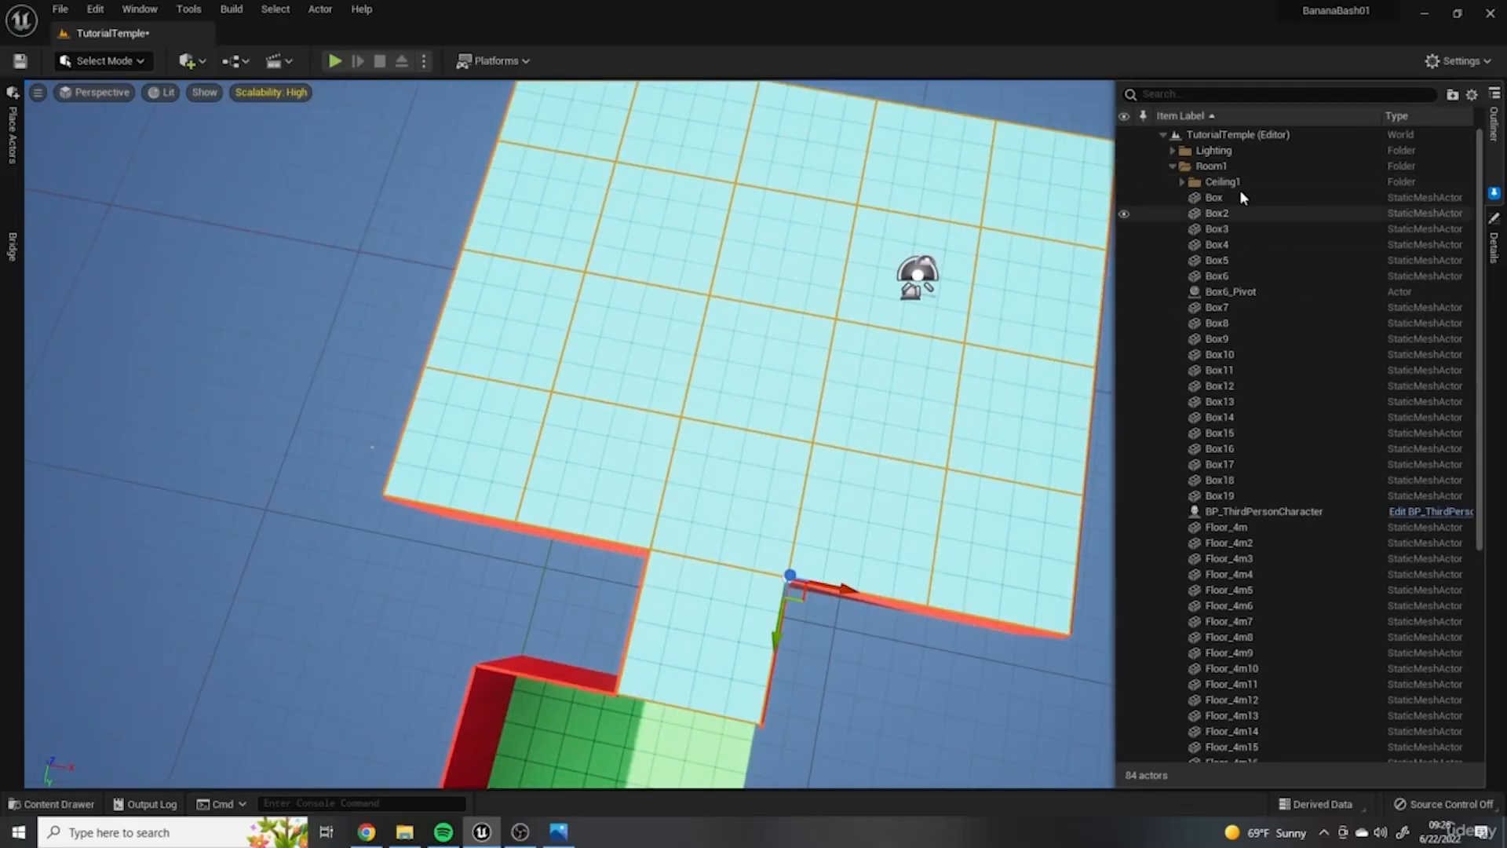
left_click(1125, 183)
right_click_drag(791, 445, 717, 489)
right_click_drag(756, 389, 856, 396)
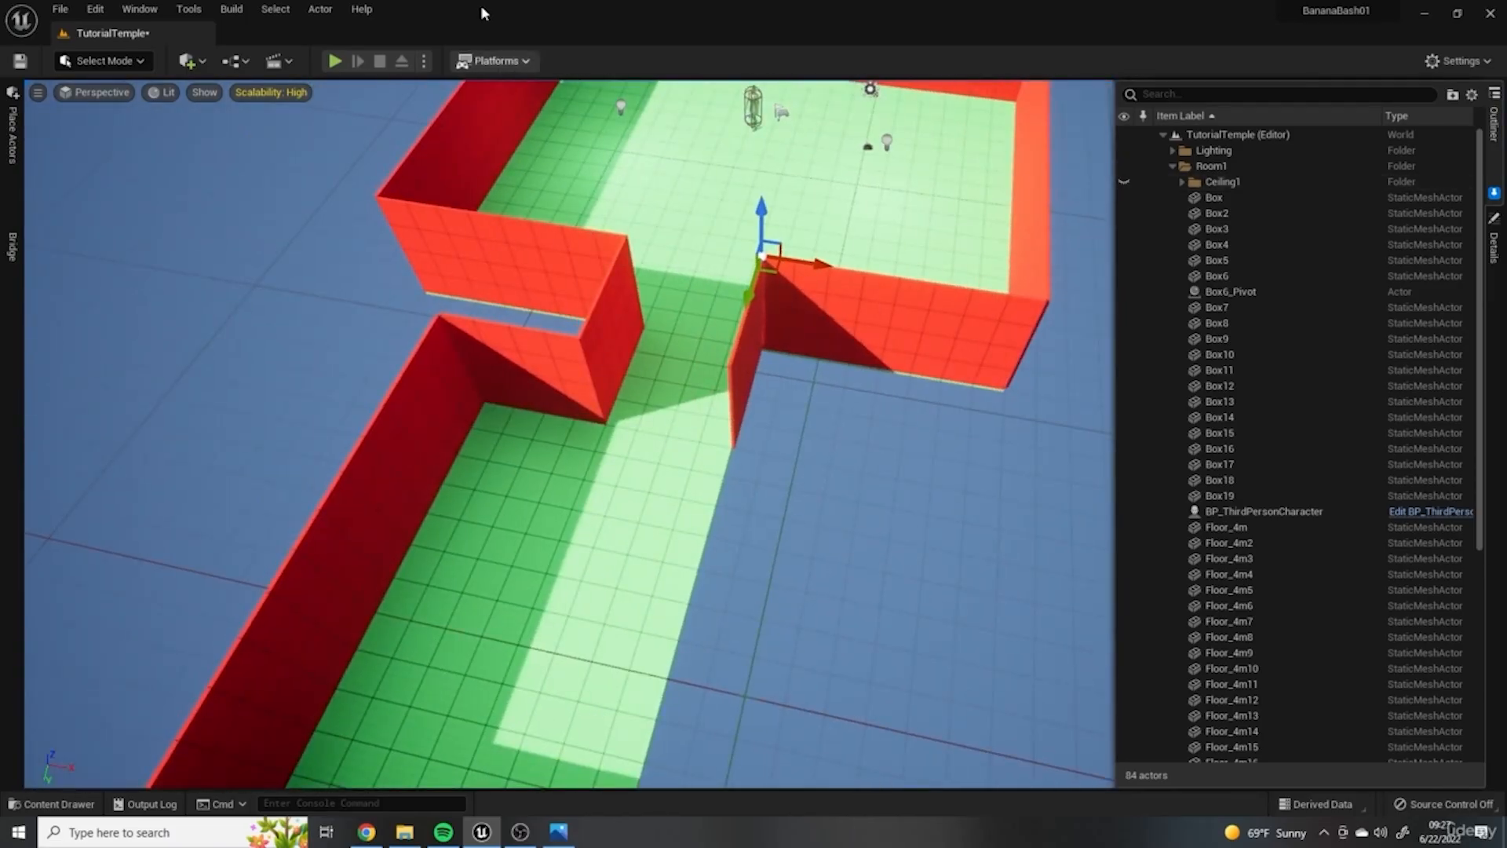
Step: Playtest the level by running the character from Room 1 through the hallway into Room 2, and end the session
left_click(334, 61)
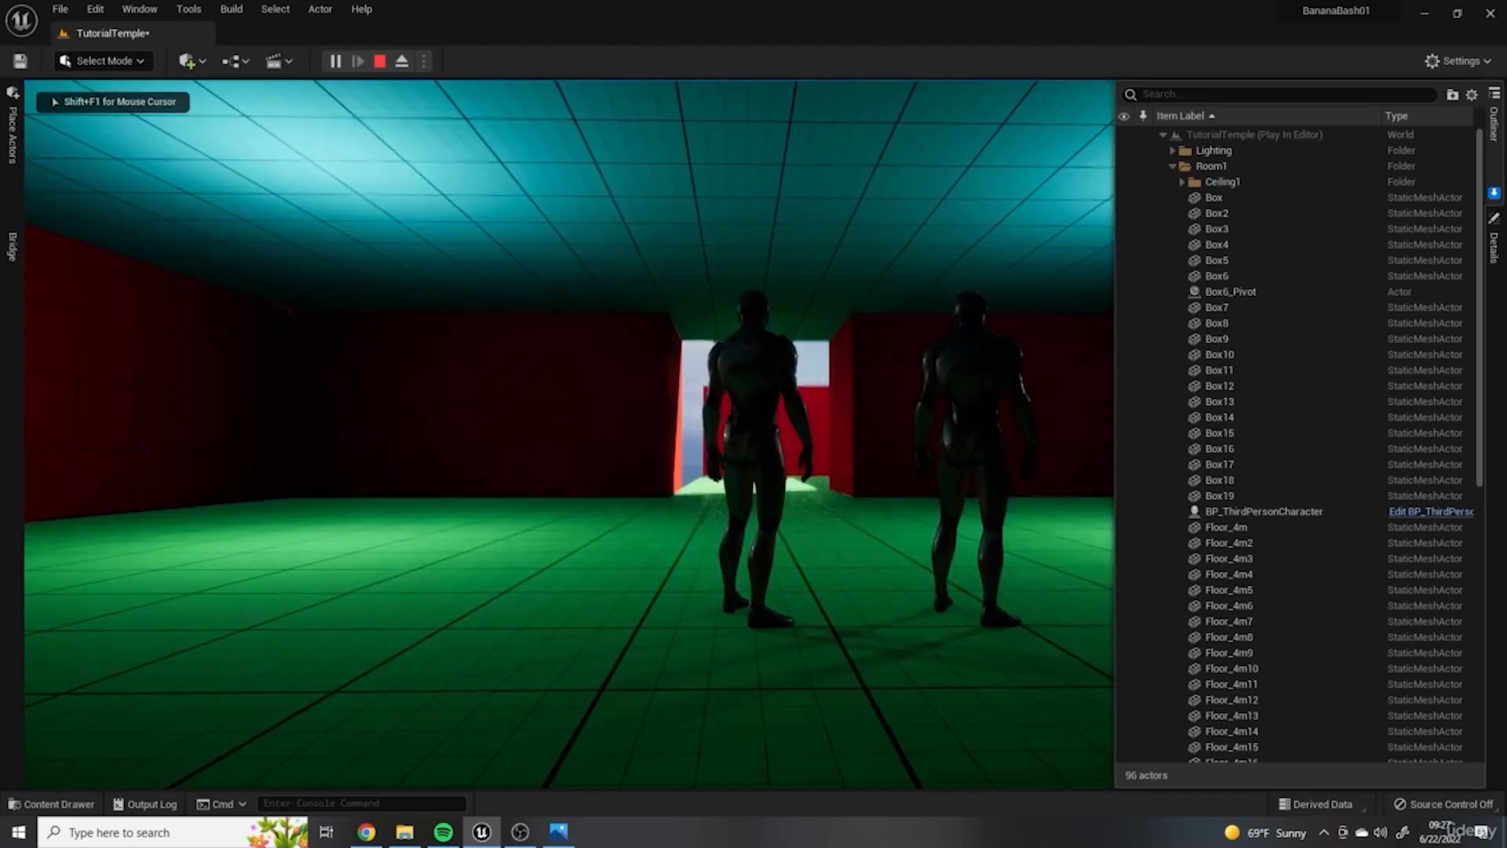
key("w")
key("w")
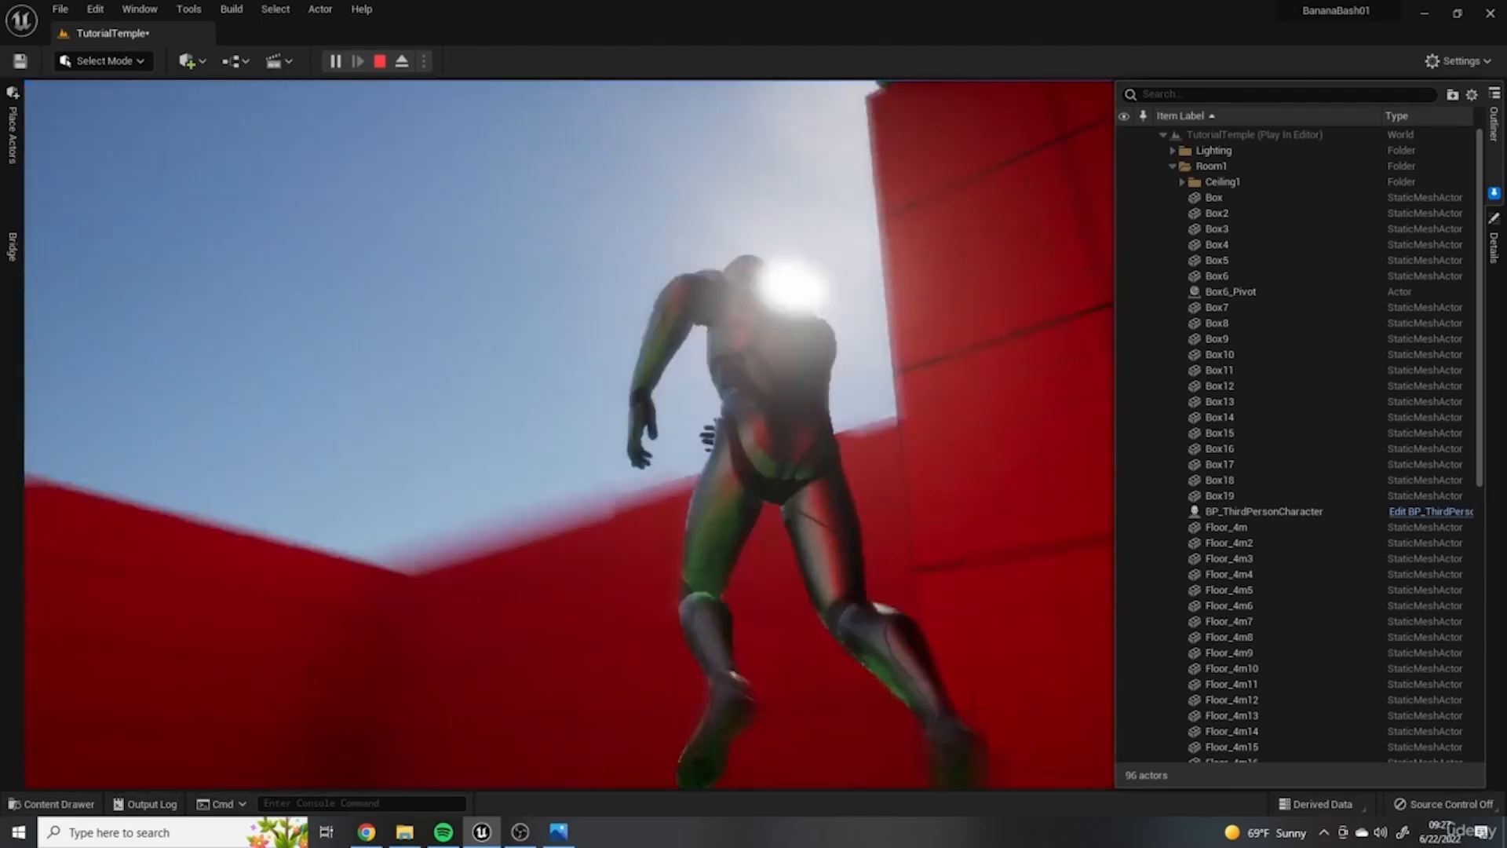
key("w")
key("Escape")
Step: Show the Ceiling1 folder's pieces again and check Room 2's layout on the LvlMap.png plan
right_click_drag(800, 387, 801, 471)
scroll(801, 387, "down", 6)
left_click(1124, 186)
mouse_move(620, 584)
right_mouse_down()
mouse_move(541, 628)
mouse_move(620, 585)
right_mouse_up()
key("s")
right_click_drag(829, 408, 599, 498)
left_click(559, 832)
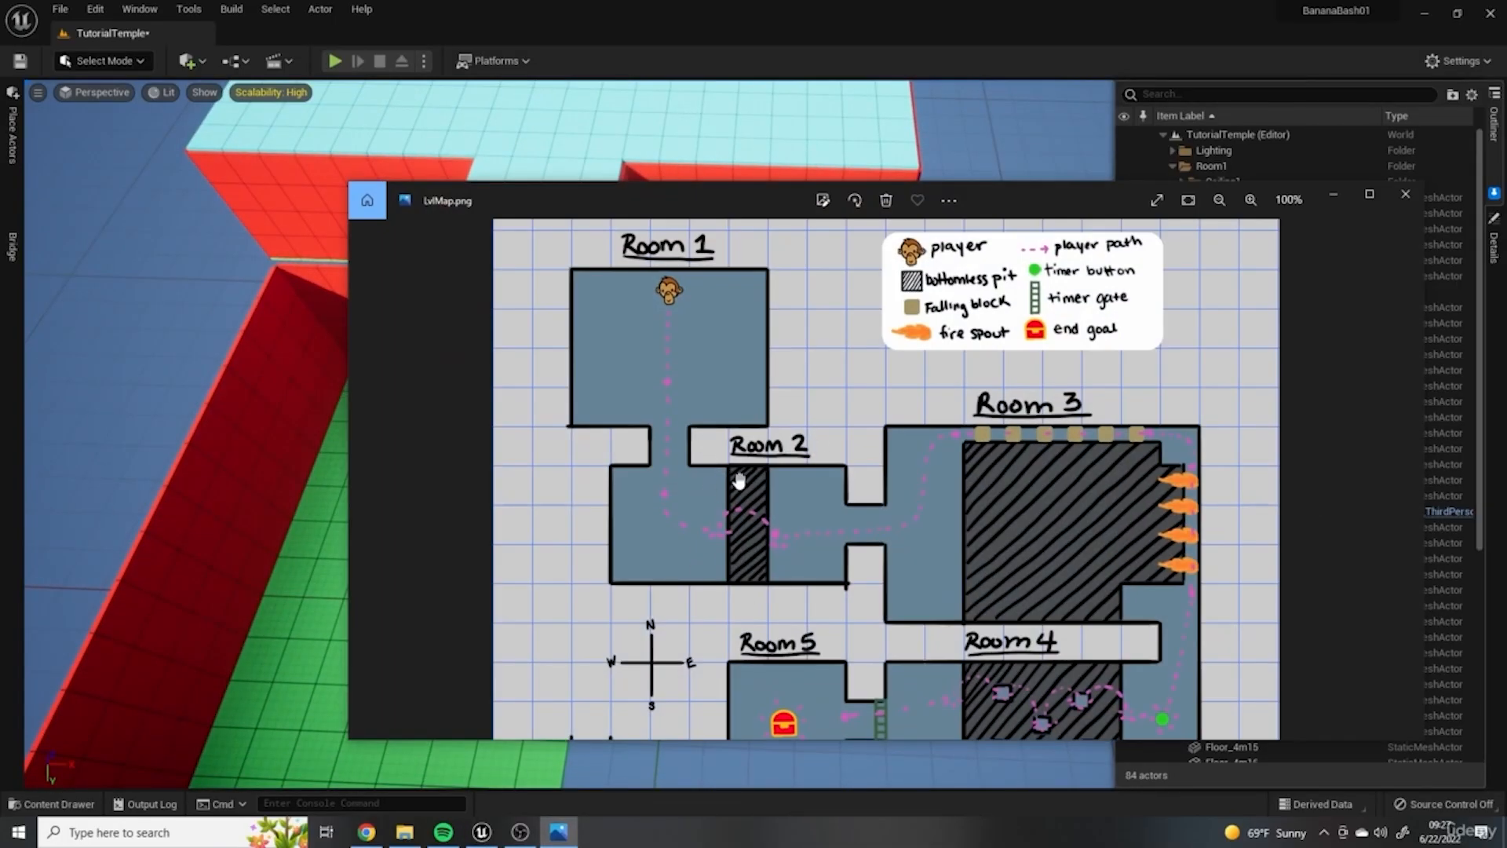
left_click(1334, 201)
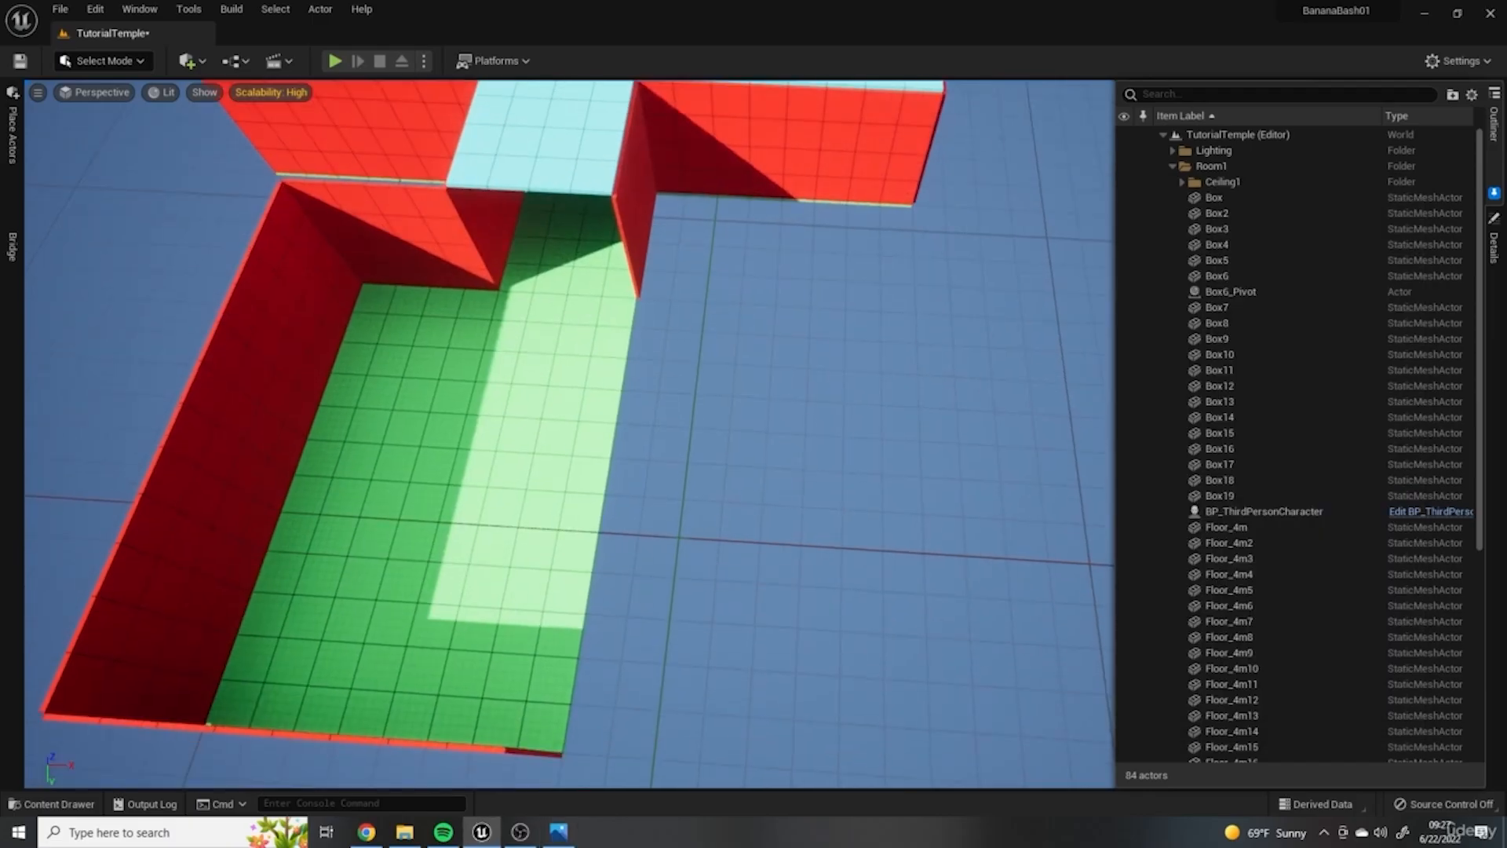
Step: Duplicate Room 2's eastern column of three floor tiles one tile to the east
left_click(565, 361)
left_click(579, 488, "ctrl")
left_click(521, 615, "ctrl")
left_click_drag(641, 577, 804, 585, "alt")
Step: Duplicate Room 2's north wall to the east side of the hallway opening and extend the south wall one tile east
left_click(463, 250)
left_click_drag(549, 293, 825, 309, "alt")
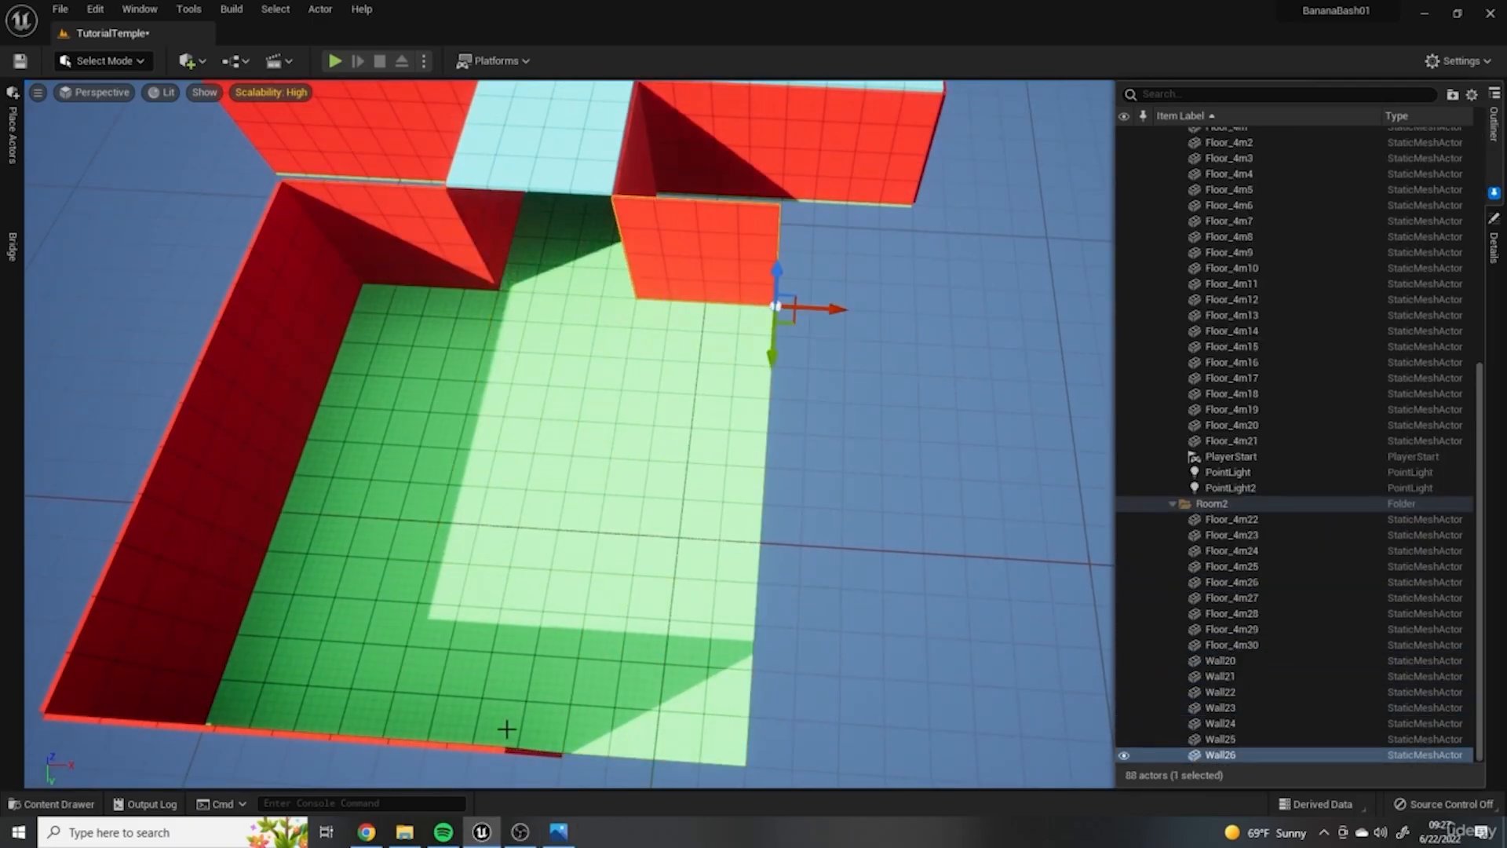
left_click(534, 750)
left_click_drag(434, 749, 622, 772, "alt")
right_click_drag(623, 771, 503, 715)
left_click(916, 562)
right_click_drag(915, 562, 1044, 628)
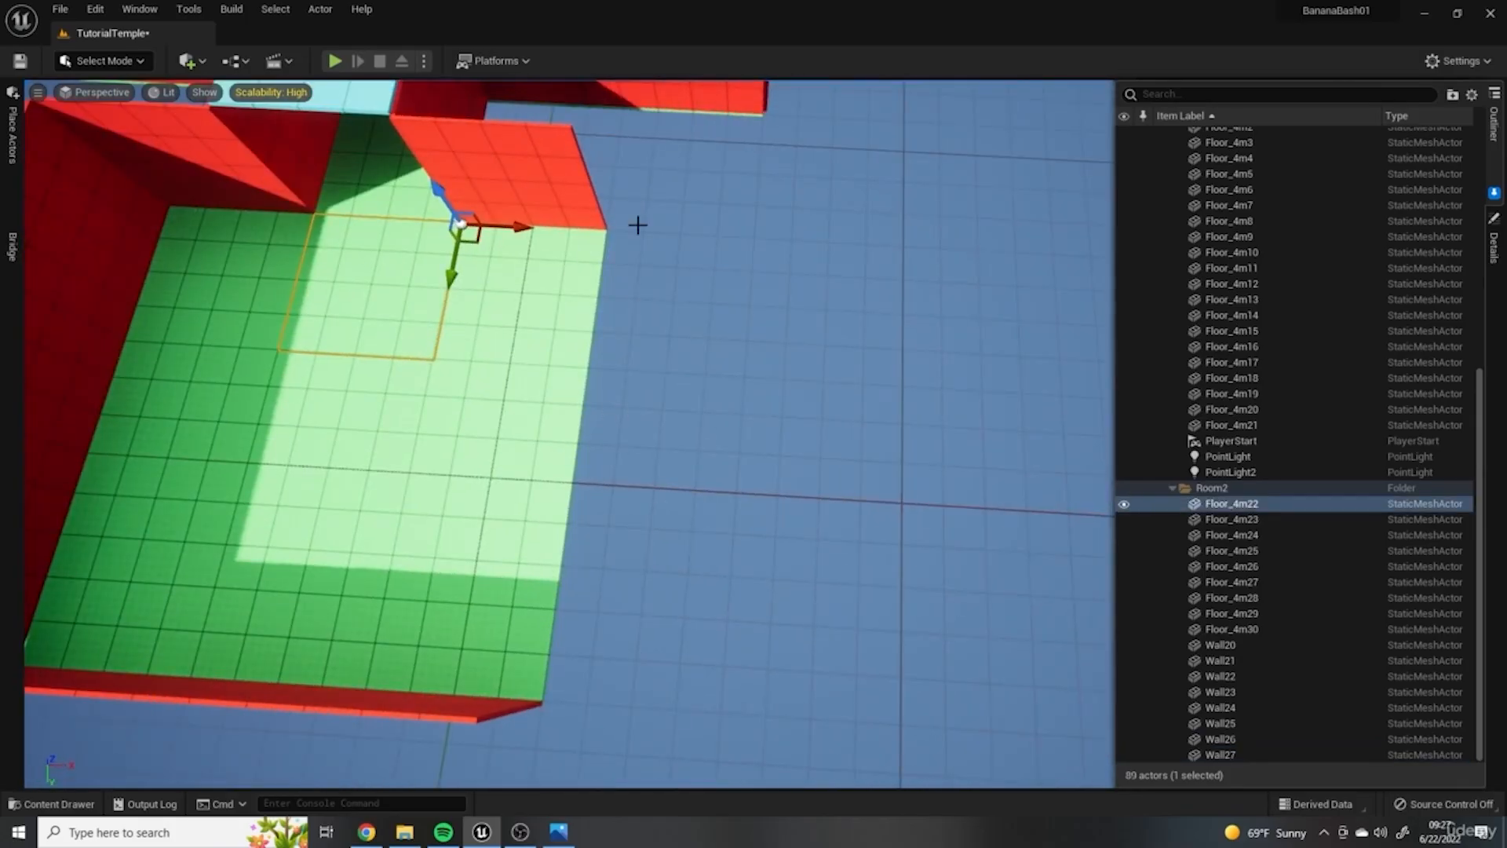
Step: Duplicate Room 2's easternmost north and south wall pieces one tile further east, beyond the floor's edge
left_click(581, 142)
left_click_drag(652, 233, 777, 235, "alt")
left_click(369, 710)
left_click_drag(428, 691, 616, 718, "alt")
left_click(719, 619)
right_click_drag(720, 620, 455, 604)
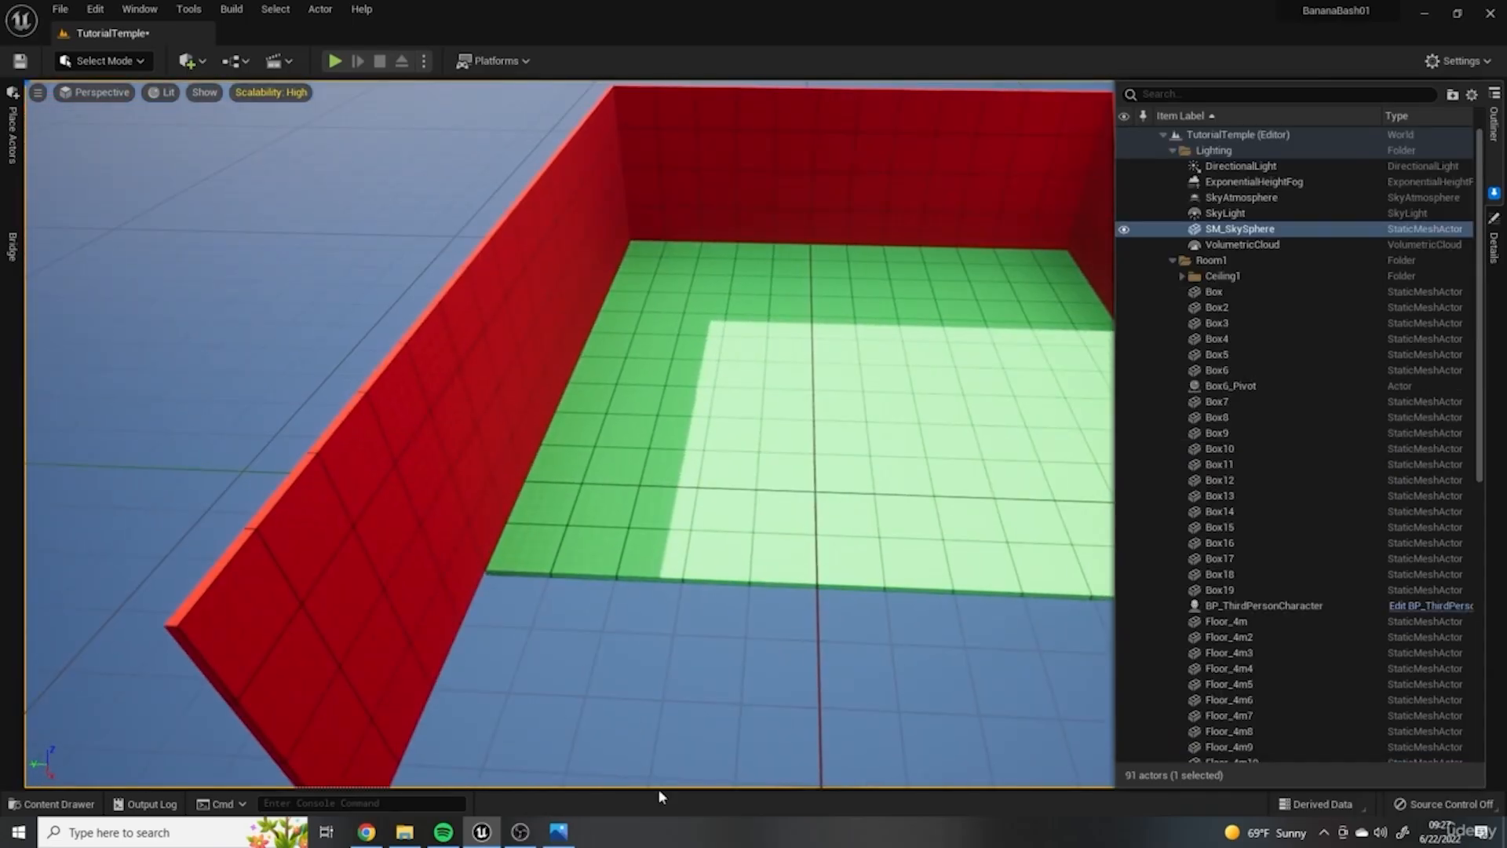
Step: Using the LvlMap.png plan, duplicate floor tiles into a three-tile column east of Room 2, leaving a one-tile gap for the pit
left_click(559, 832)
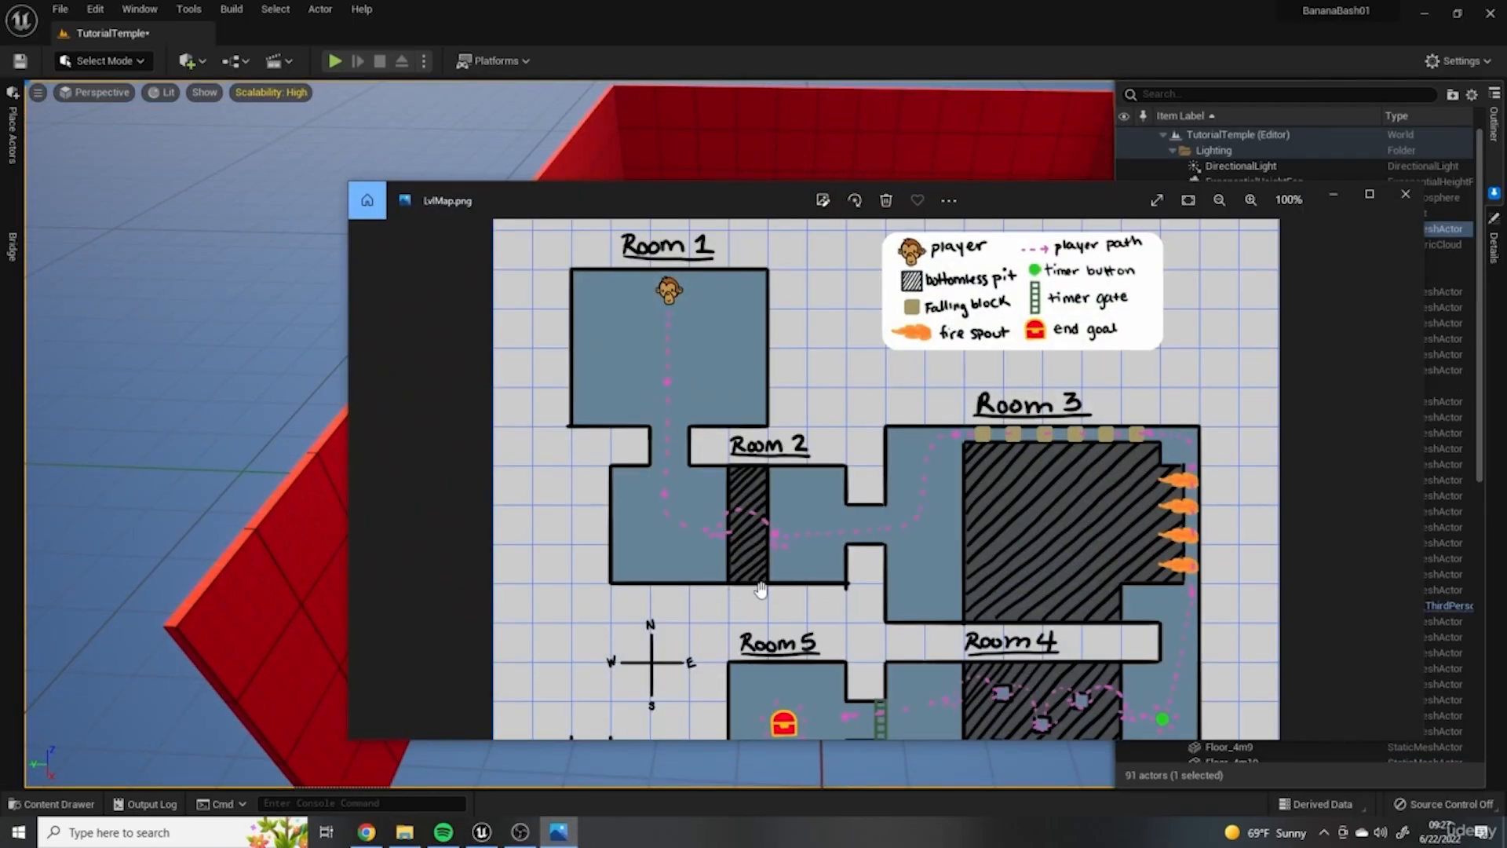
left_click(1333, 195)
right_click_drag(572, 206, 585, 134)
left_click(655, 479)
right_click_drag(820, 449, 649, 414)
left_click_drag(578, 397, 891, 403, "alt")
right_click_drag(800, 517, 502, 314)
left_click_drag(887, 468, 696, 472, "alt")
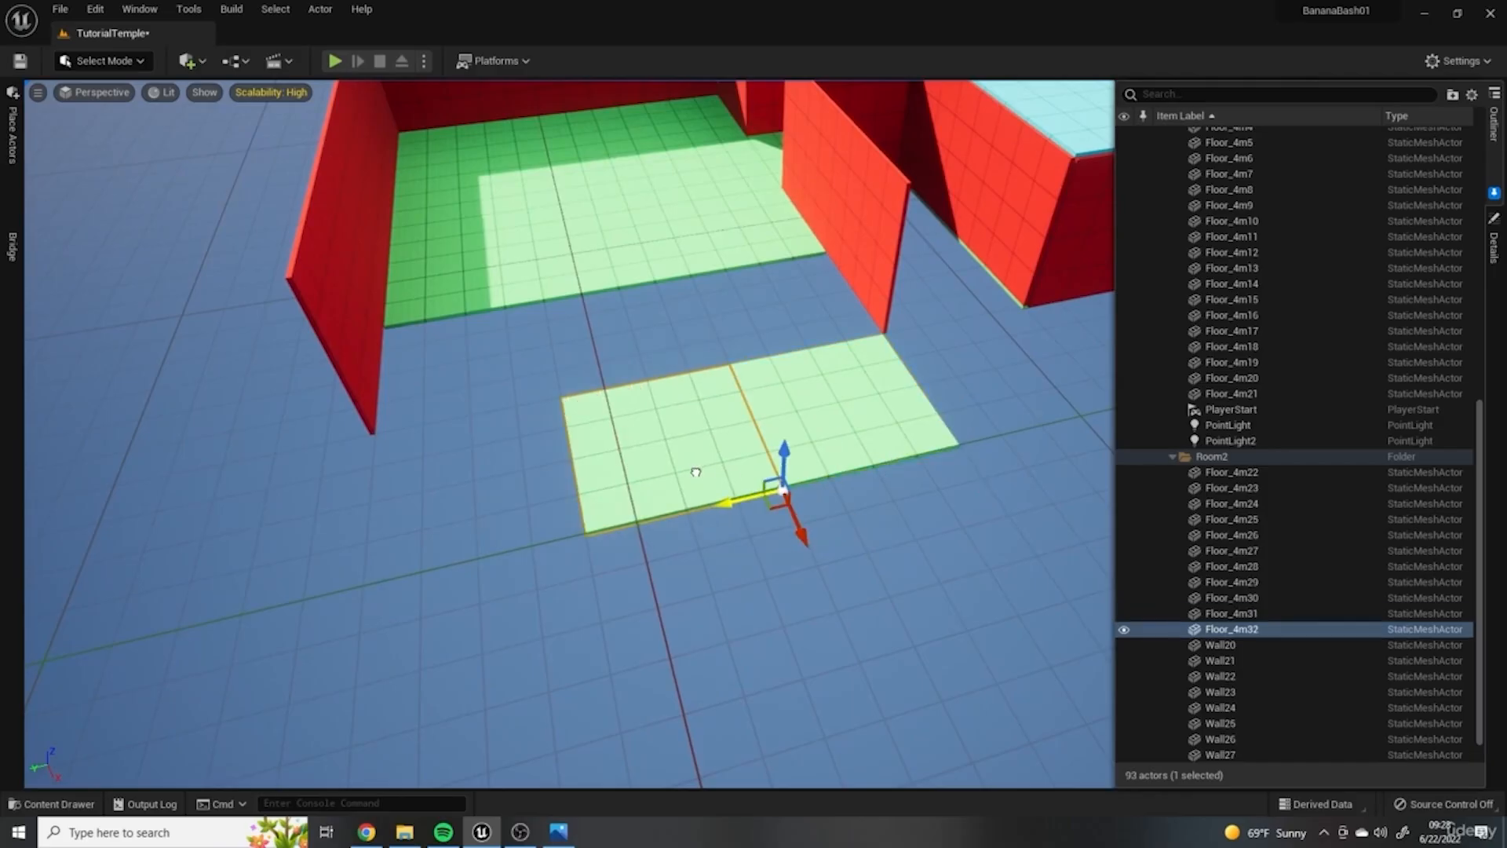
left_click_drag(782, 488, 498, 522, "alt")
Step: Duplicate the north and south walls beside the pit gap downward to form the pit's end walls
left_click(844, 251)
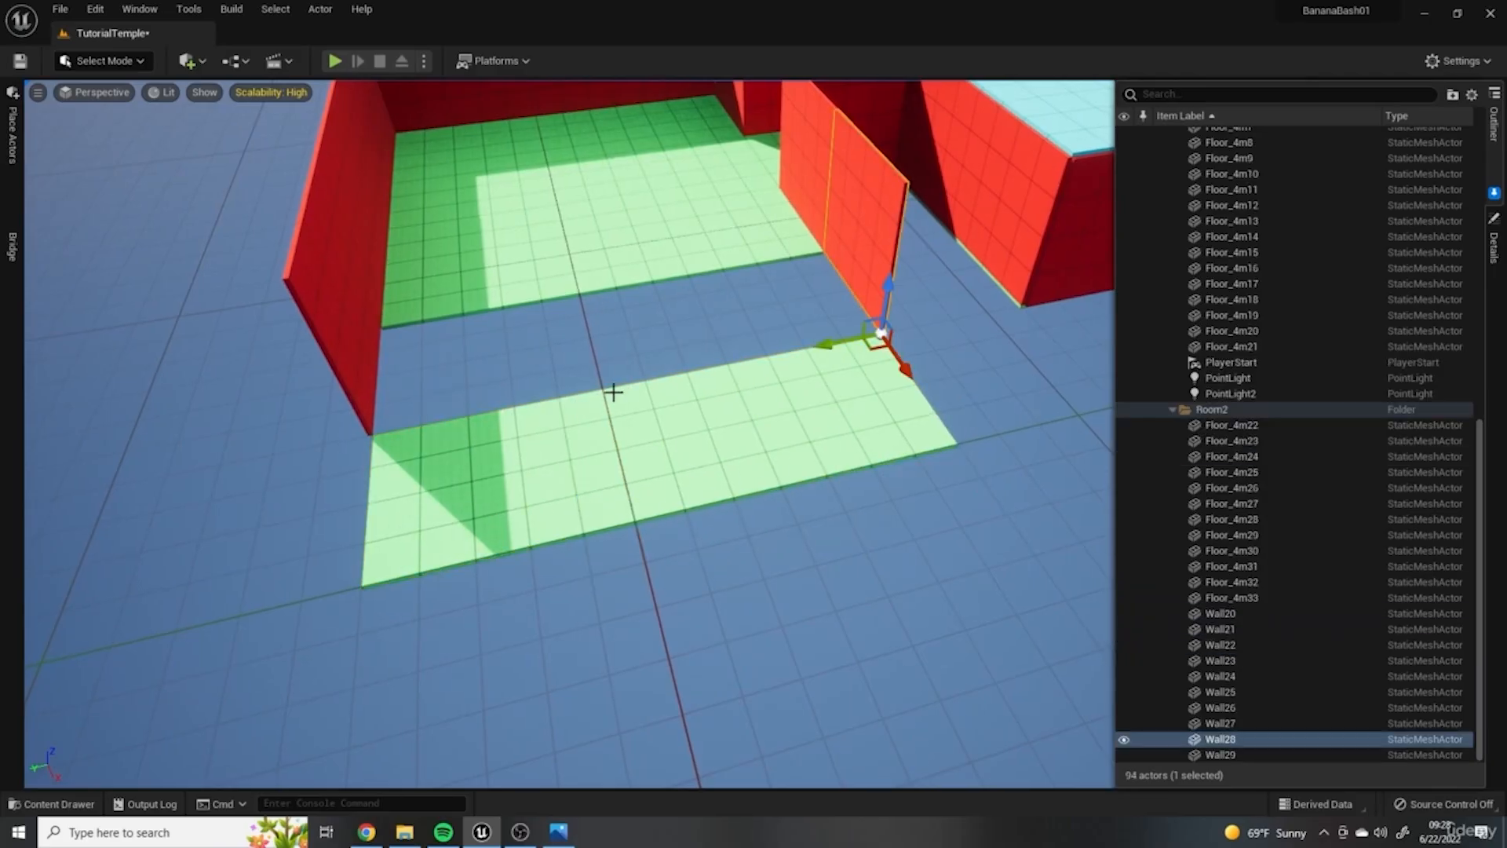
right_click_drag(613, 392, 649, 270)
left_click_drag(921, 261, 908, 409, "alt")
left_click(163, 314)
right_click_drag(163, 314, 95, 353)
left_click_drag(539, 227, 567, 369, "alt")
Step: Duplicate the lowered north pit wall and rotate the copy to line the pit's west side beneath Room 2's floor edge
right_click_drag(623, 375, 813, 353)
left_click(816, 432)
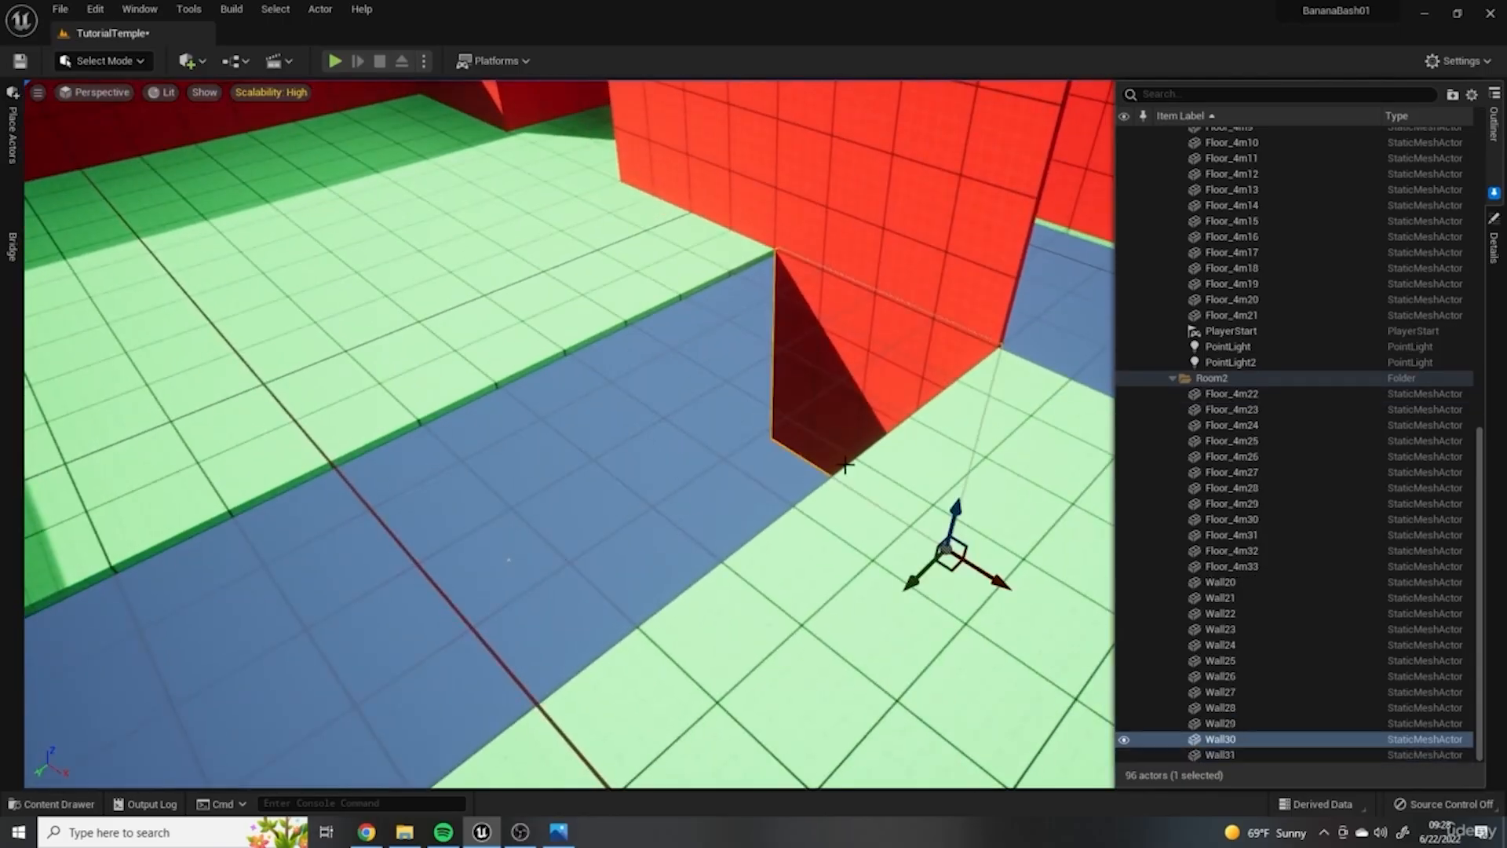
right_click_drag(816, 432, 887, 452)
left_click_drag(793, 549, 598, 426, "alt")
key("e")
right_click_drag(598, 426, 486, 409)
key("w")
mouse_move(840, 412)
left_mouse_down()
mouse_move(836, 453)
mouse_move(840, 412)
left_mouse_up()
Step: Duplicate the west pit wall twice southward to cover the full three-tile length of the pit
right_click_drag(840, 412, 879, 400)
left_click_drag(742, 492, 510, 516, "alt")
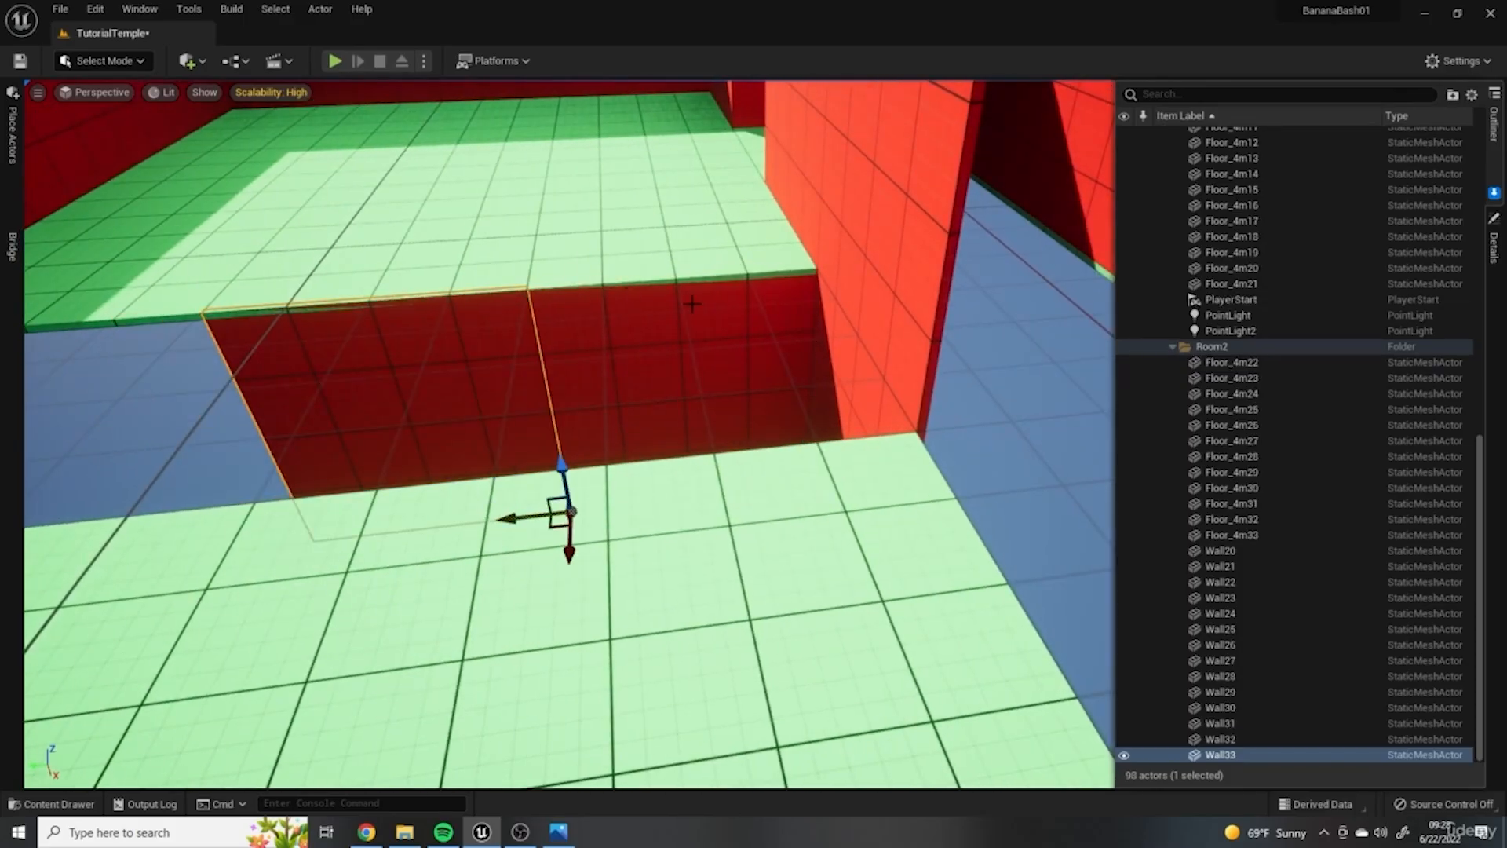
right_click_drag(691, 304, 581, 313)
left_click_drag(902, 532, 599, 502, "alt")
right_click_drag(598, 502, 545, 431)
key("Escape")
right_click_drag(628, 471, 597, 487)
Step: Select the three west pit walls and, with grid snapping at 10, lower them slightly so they sit beneath the floor edge
left_click(667, 487)
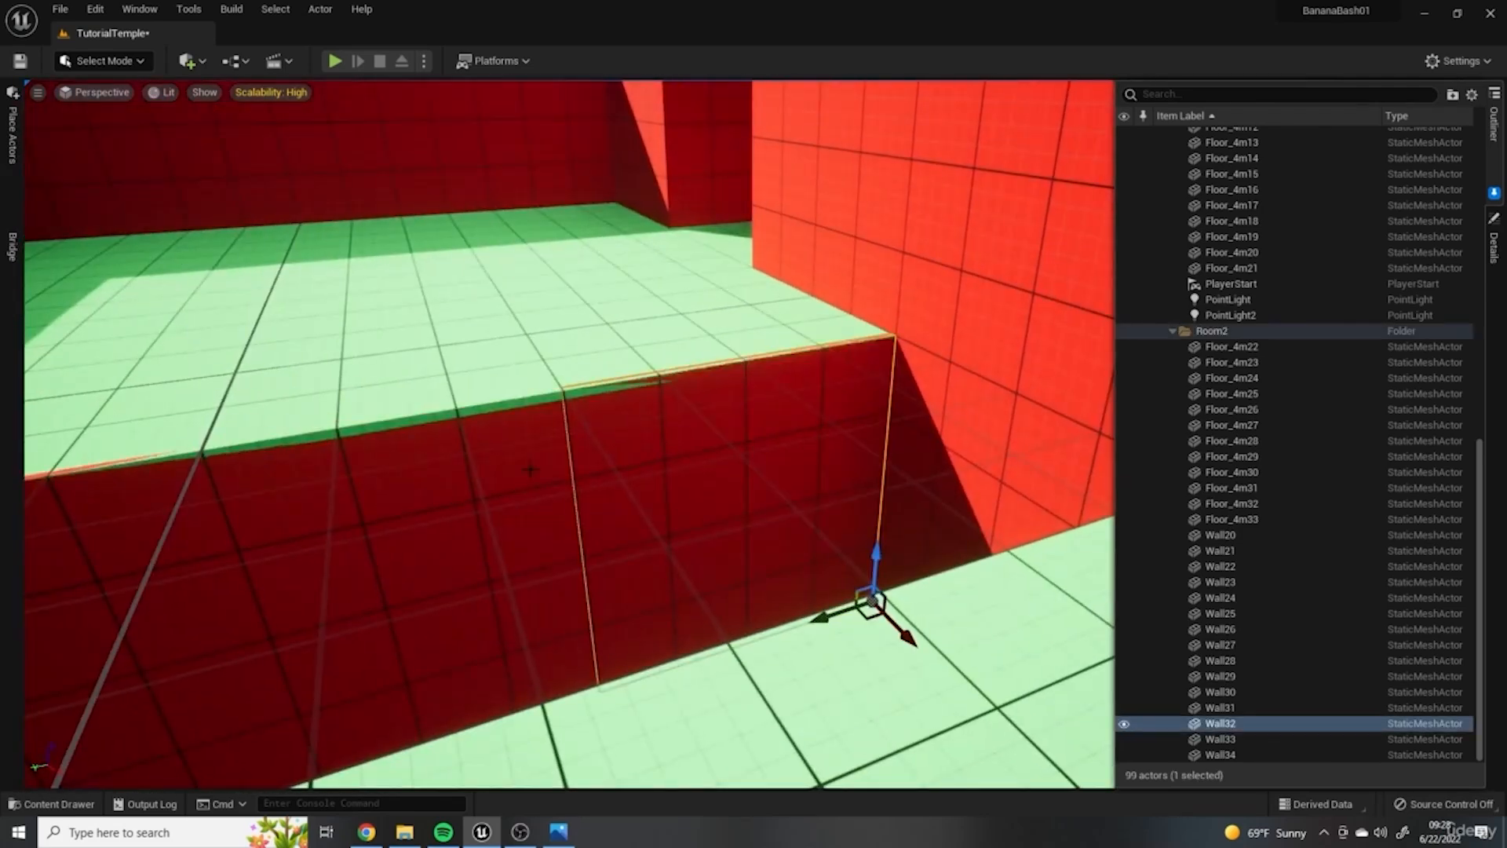
left_click(440, 510, "shift")
right_click_drag(440, 510, 353, 502)
left_click(236, 541, "shift")
right_click_drag(236, 541, 329, 534)
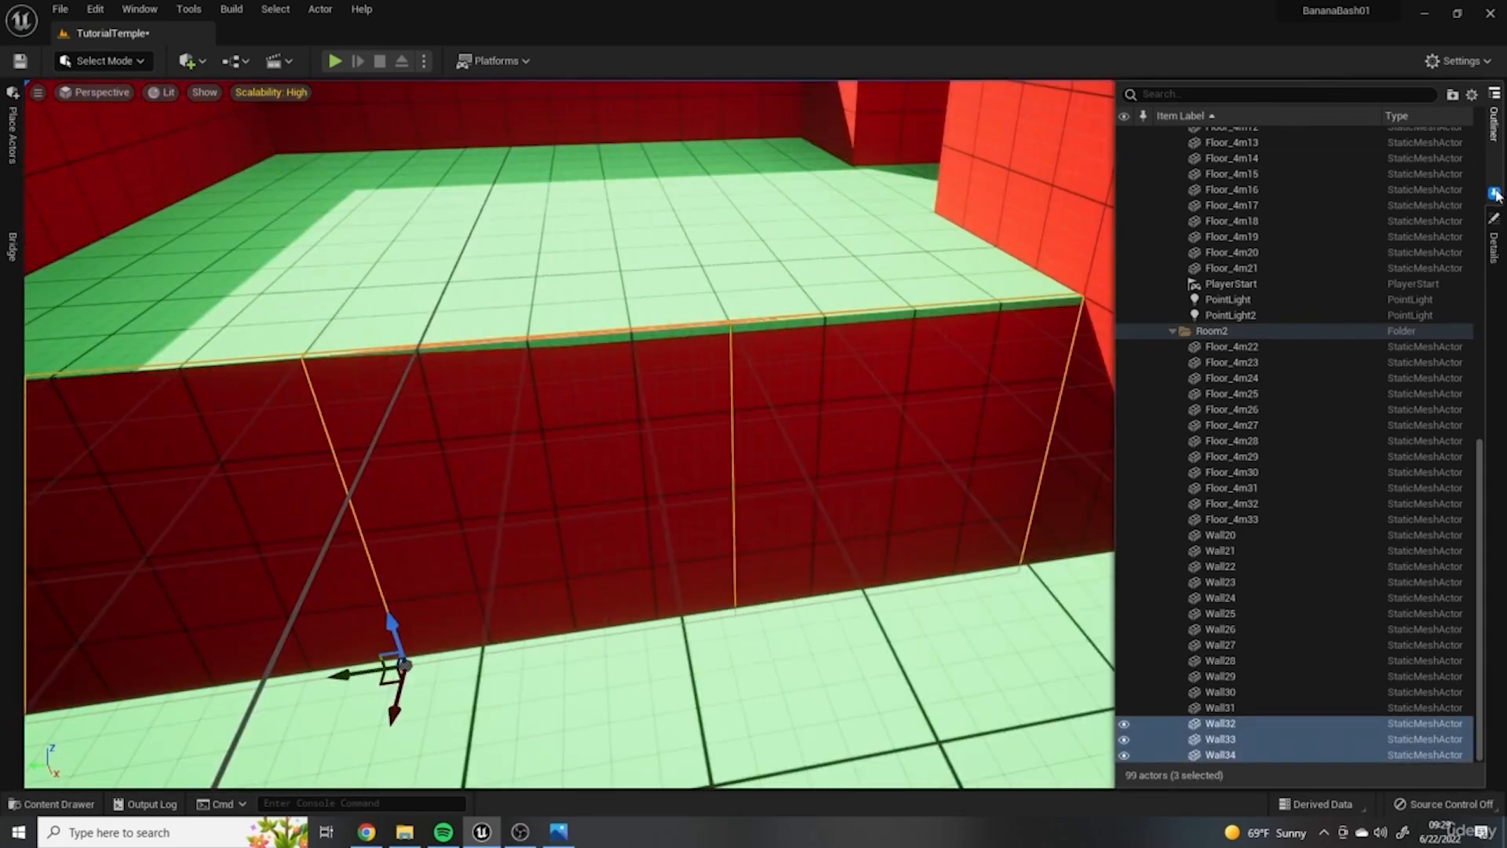
left_click(1496, 139)
right_click_drag(1110, 485, 1013, 486)
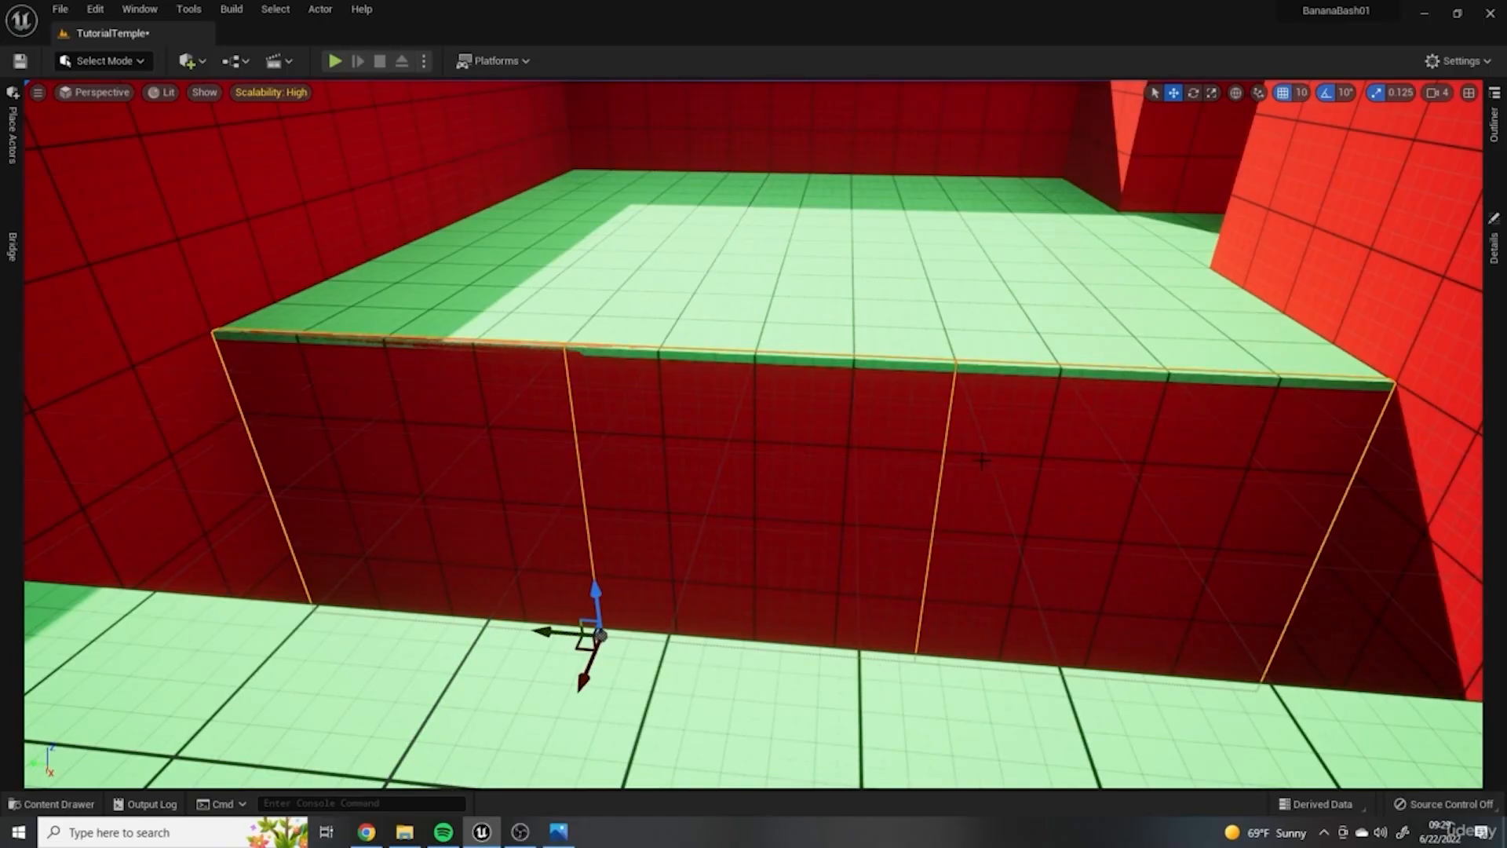
right_click_drag(981, 460, 954, 461)
left_click_drag(638, 571, 638, 579)
Step: Duplicate a west pit wall across to the pit's east side under the far floor edge and copy it one tile south
left_click(1059, 429)
right_click_drag(1059, 428, 1097, 447)
left_click_drag(1101, 526, 1101, 517)
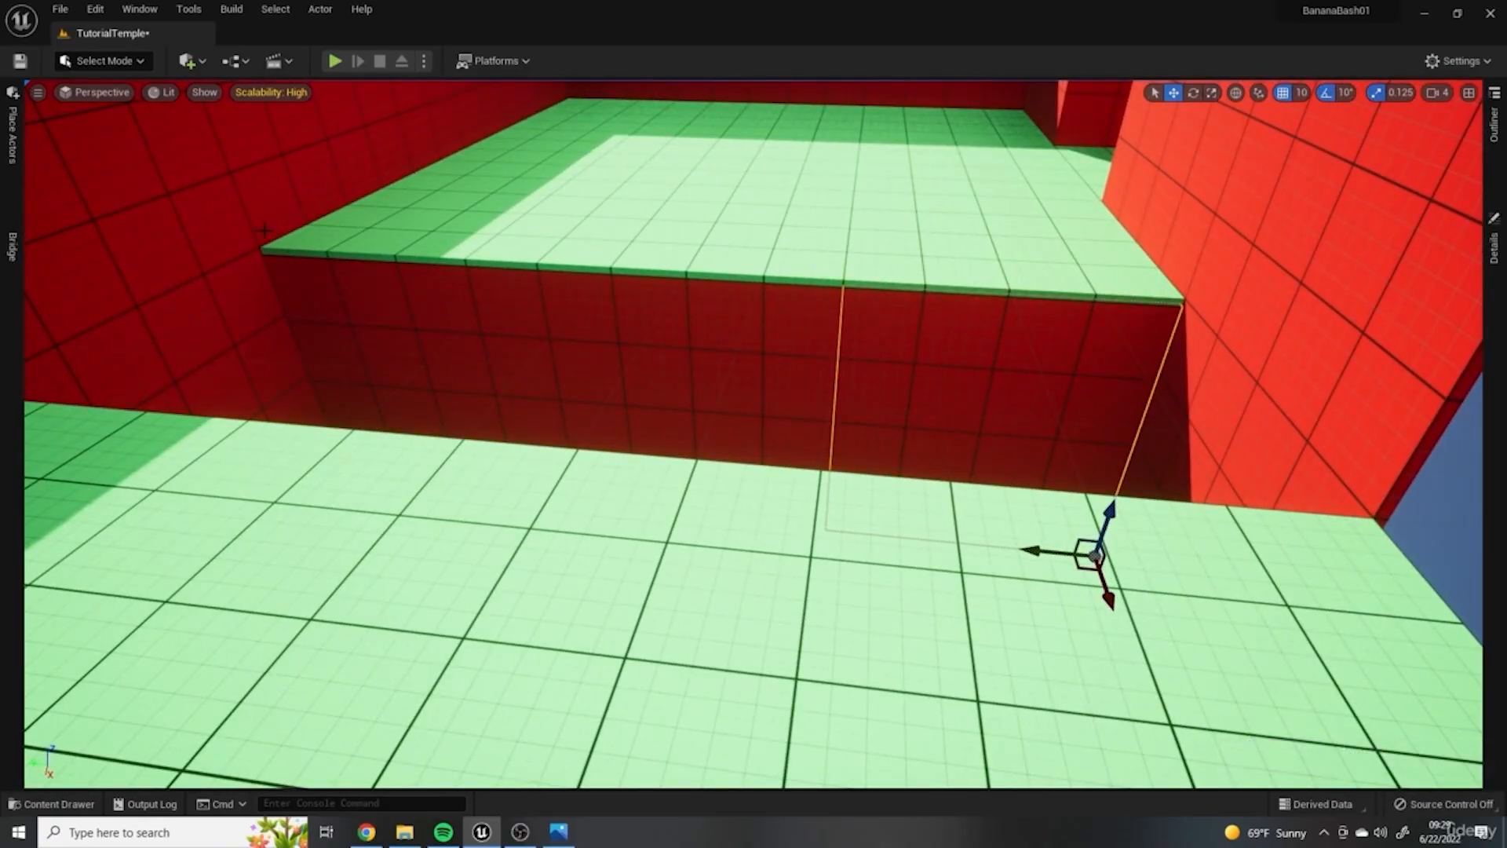
right_click_drag(1058, 281, 1010, 359)
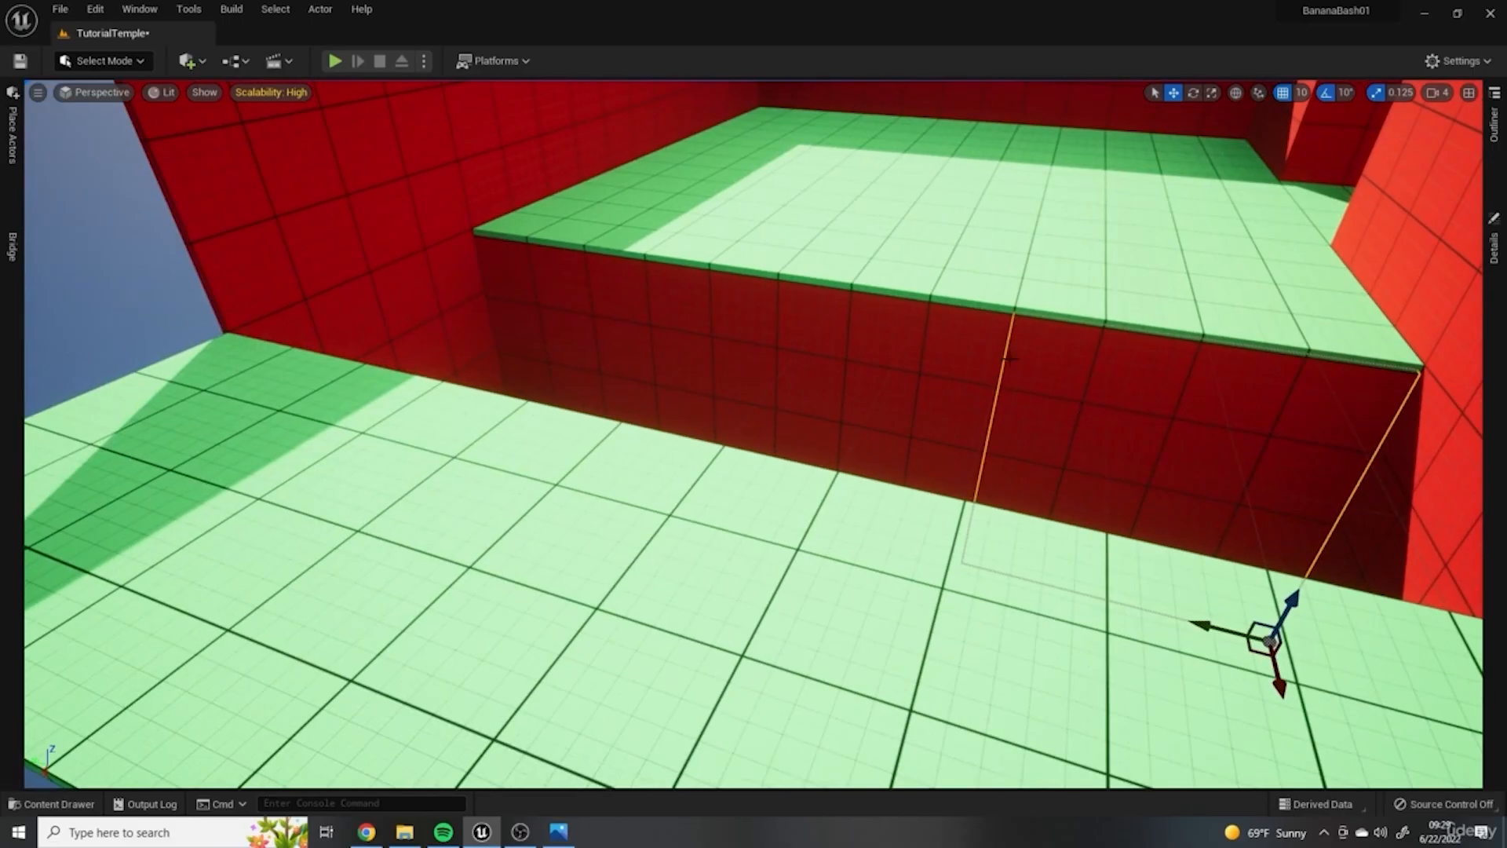
right_click_drag(841, 347, 927, 579)
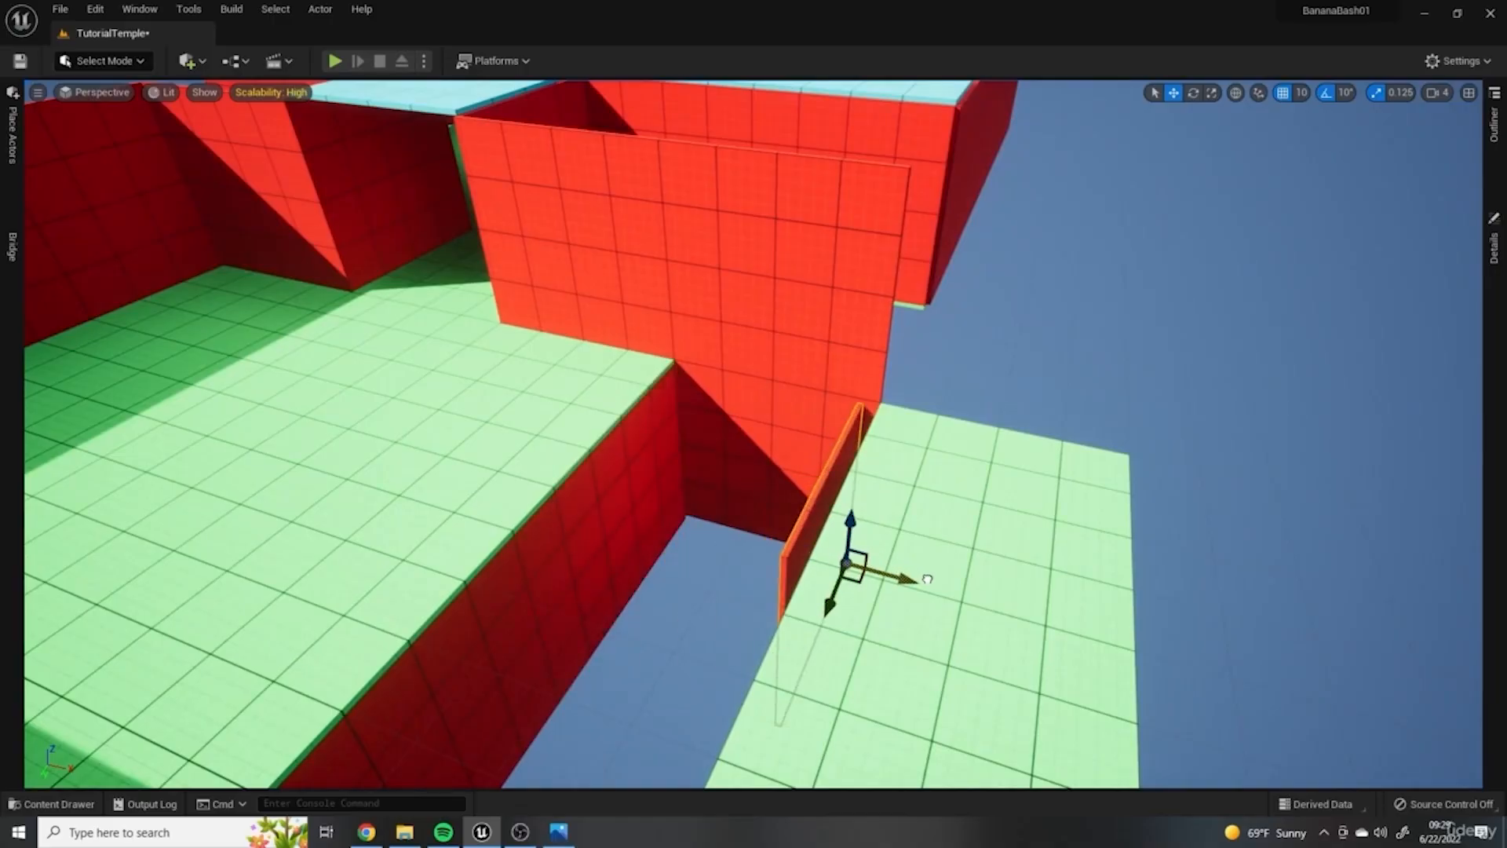
right_click_drag(665, 424, 220, 284)
right_click_drag(632, 527, 909, 385)
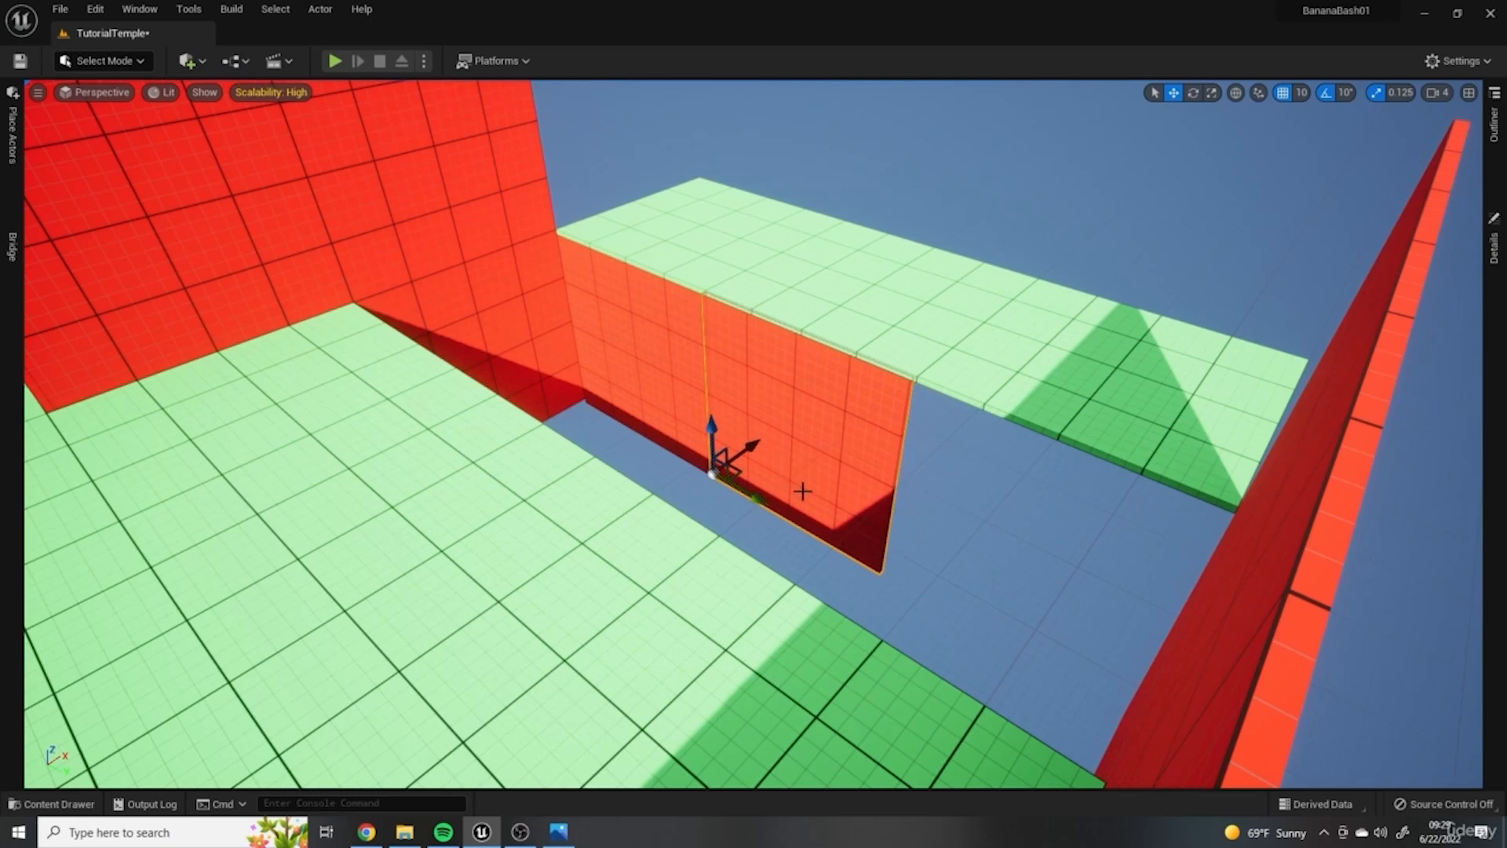
right_click_drag(864, 443, 879, 526)
Step: Set grid snapping to 100 and duplicate the east pit wall one more tile south to complete that side
left_click_drag(948, 386, 872, 380)
right_click_drag(871, 380, 1072, 329)
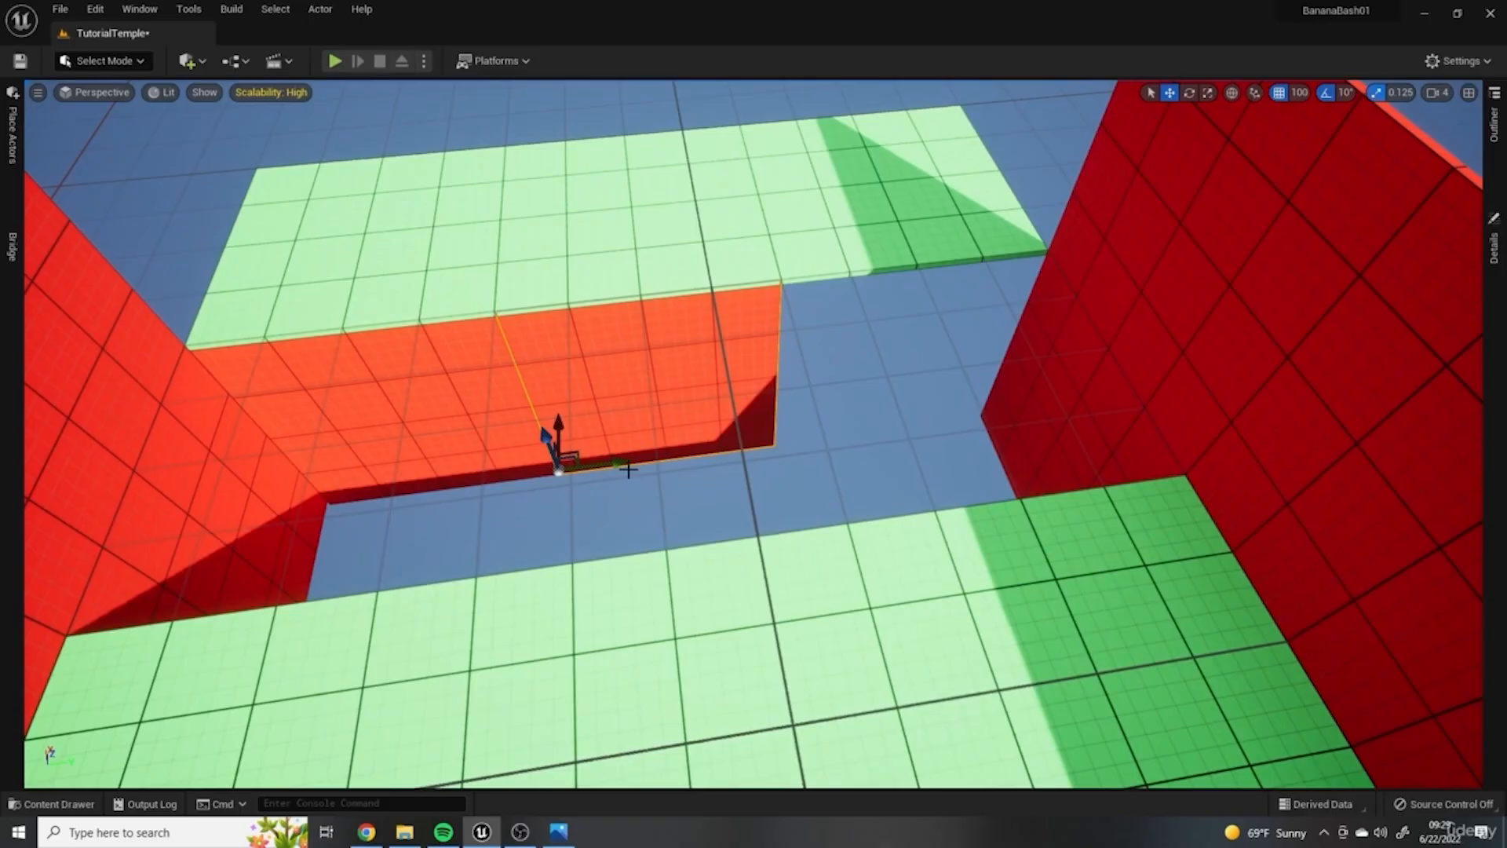
left_click_drag(864, 441, 816, 446)
right_click_drag(816, 446, 549, 463)
mouse_move(694, 416)
right_mouse_down()
mouse_move(754, 275)
mouse_move(745, 251)
mouse_move(694, 416)
right_mouse_up()
right_click_drag(1026, 496, 825, 569)
right_click_drag(999, 481, 874, 384)
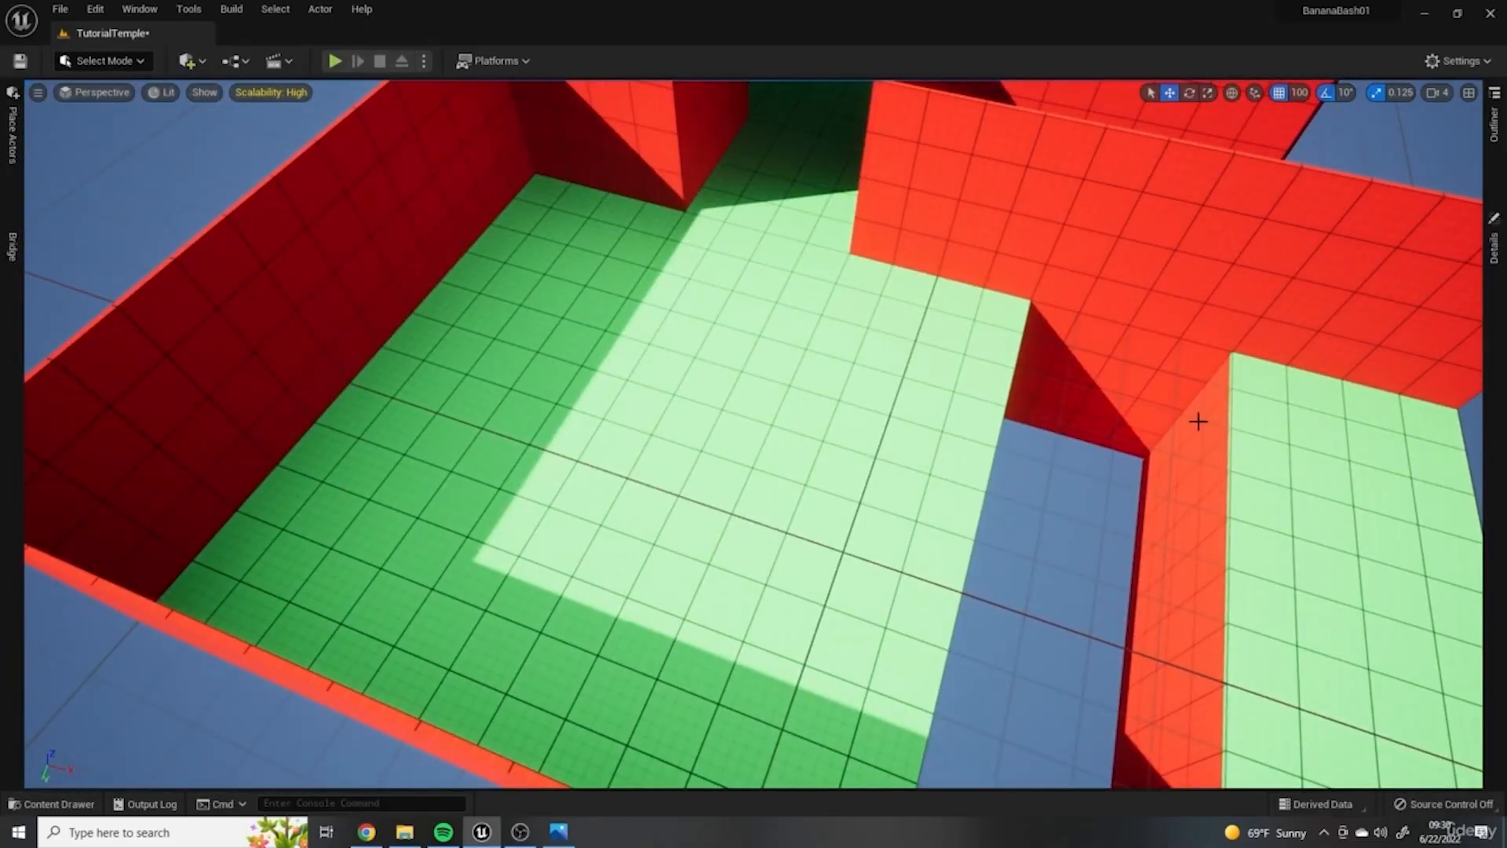
right_click_drag(1318, 497, 1115, 358)
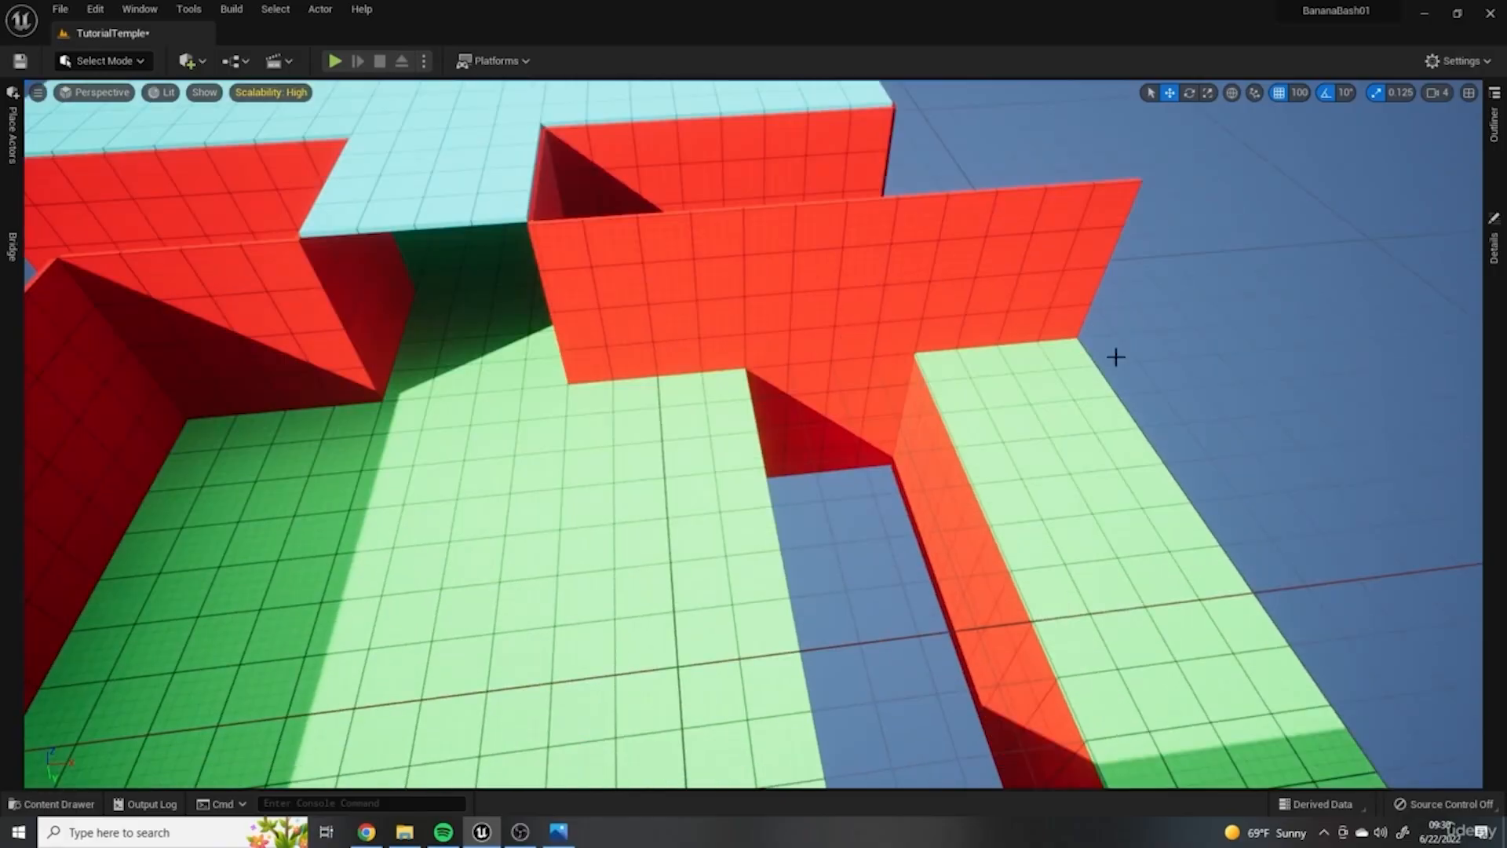
right_click_drag(983, 545, 971, 541)
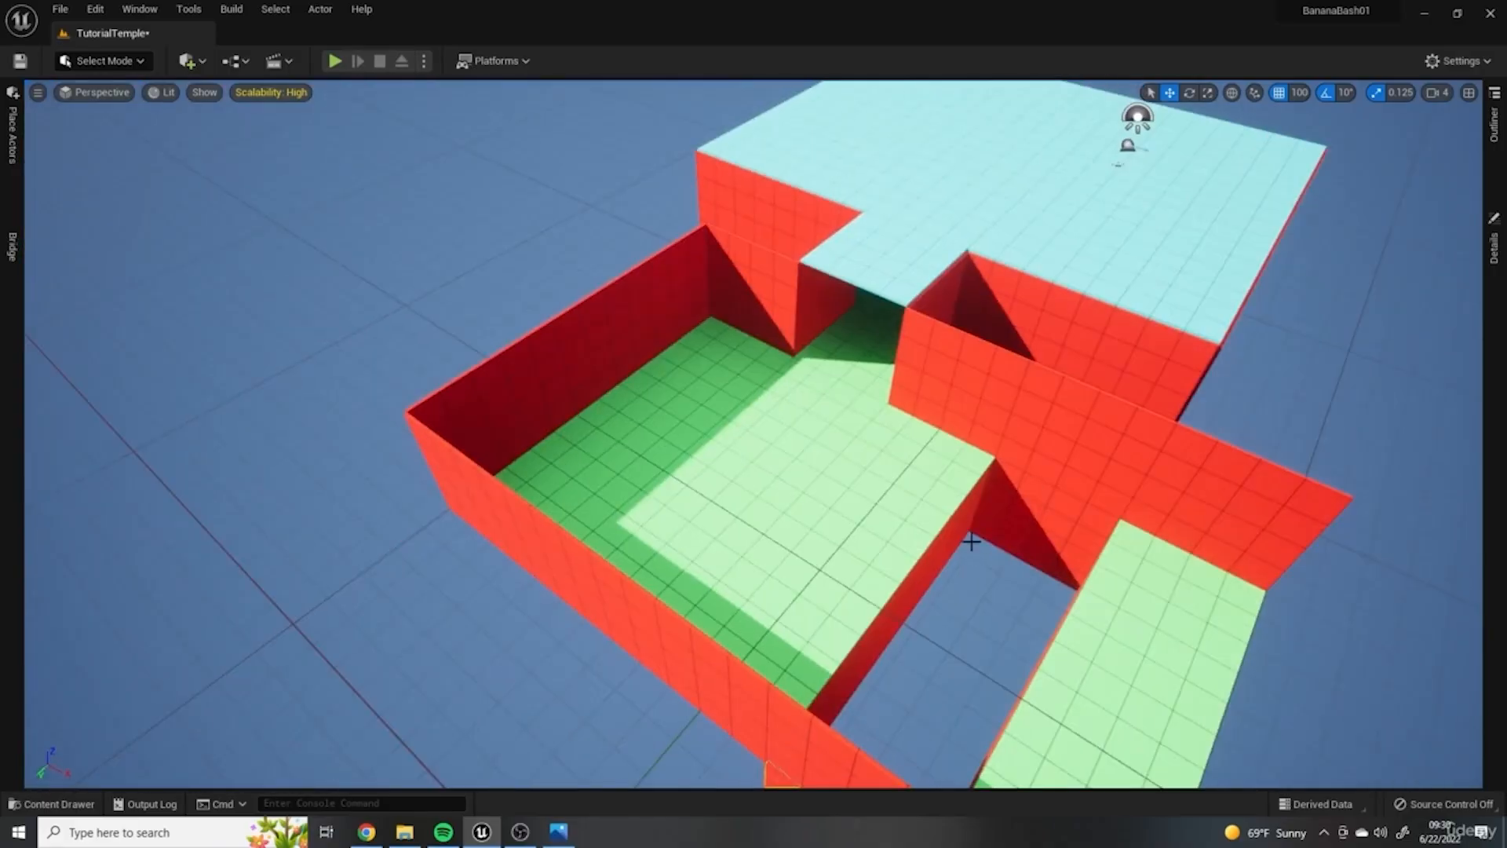
Step: Play-test the level by running from Room 1 into Room 2 and jumping over the pit, and end the play session
left_click(335, 61)
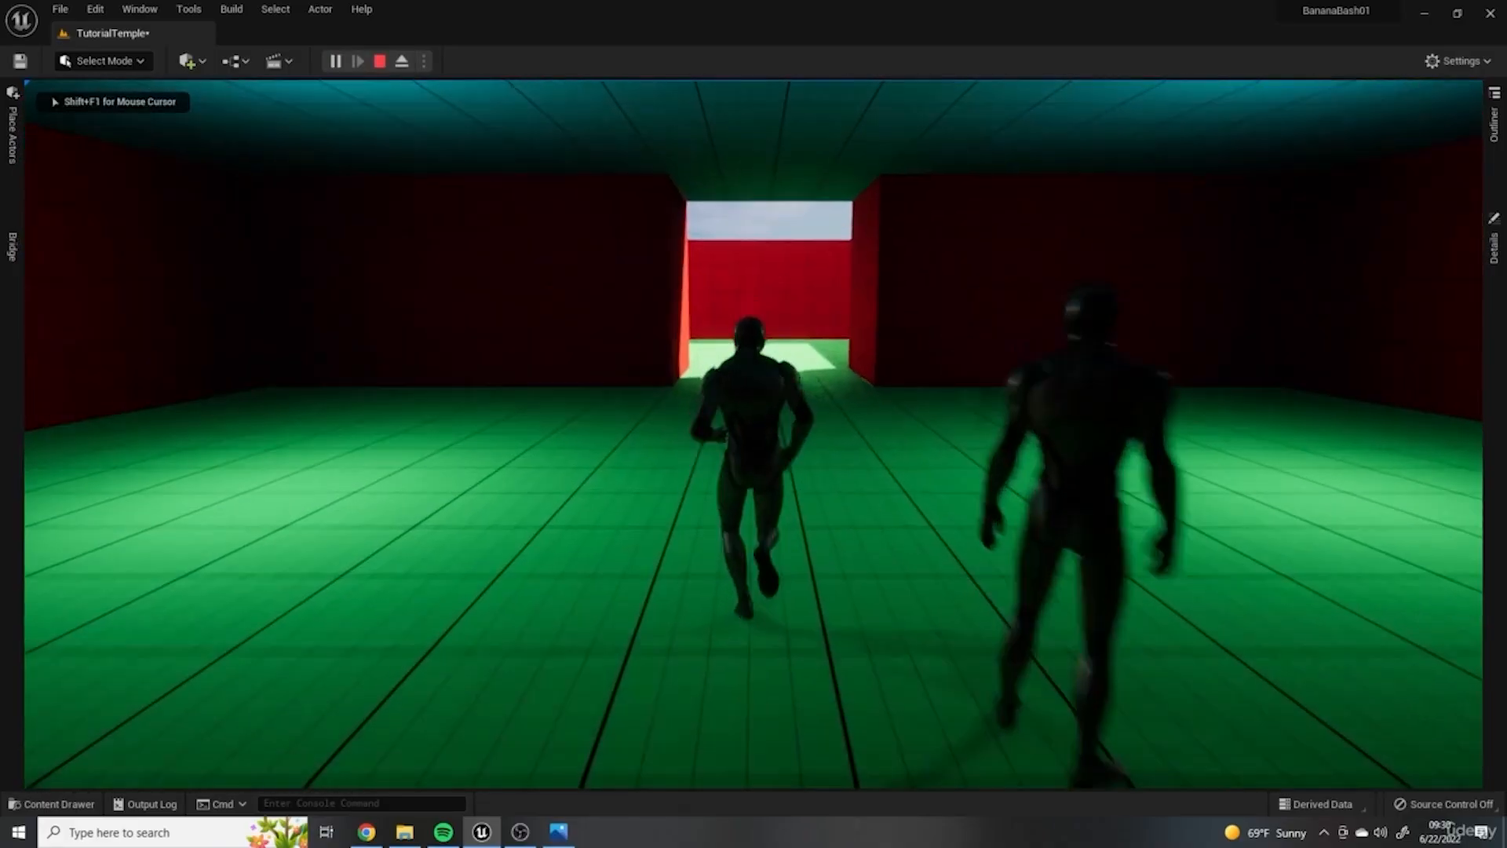
key("w")
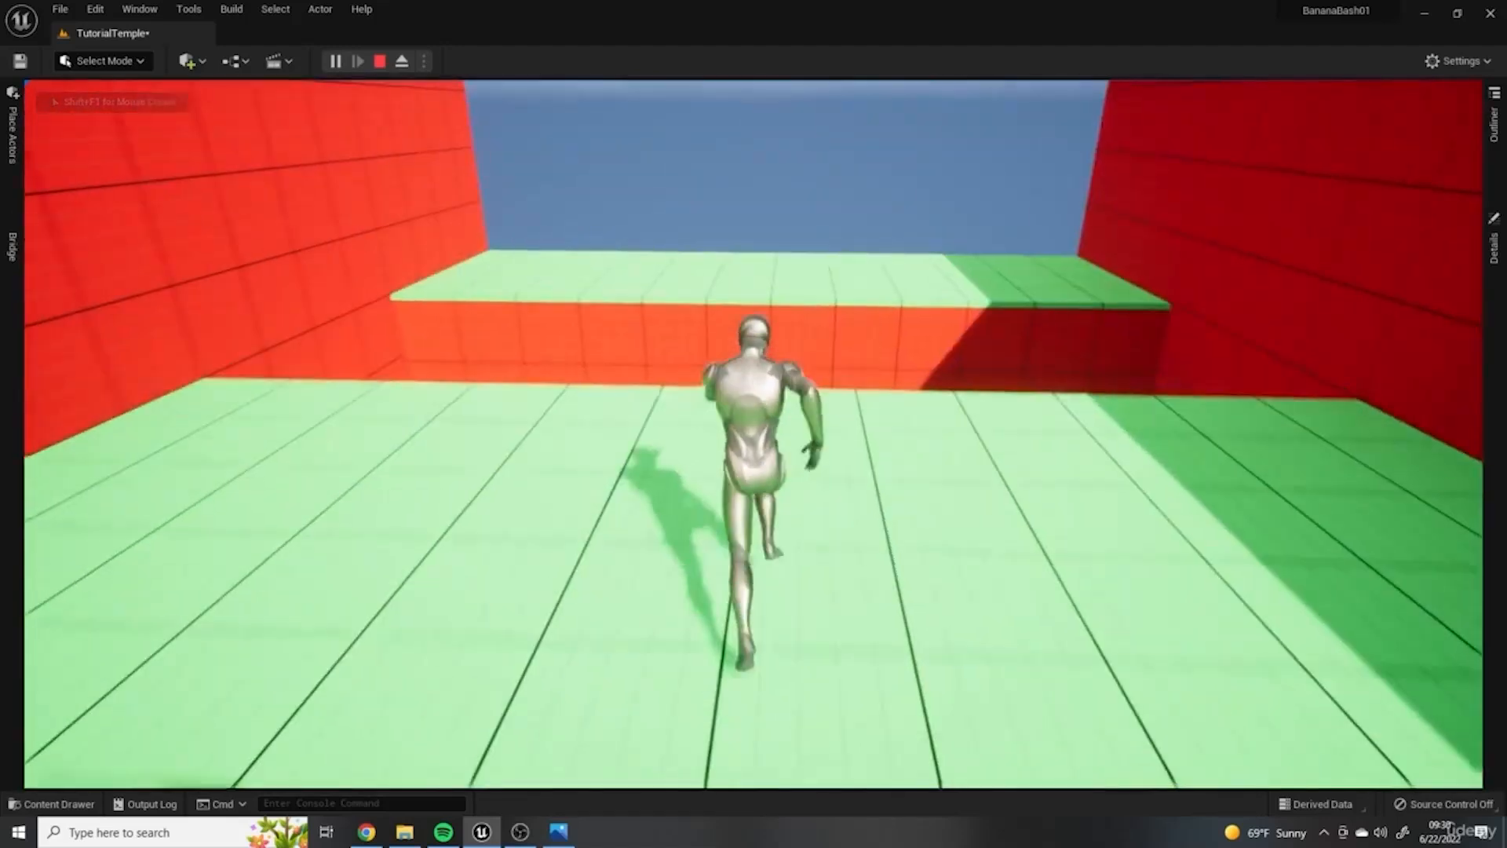
key("space")
key("w")
key("space")
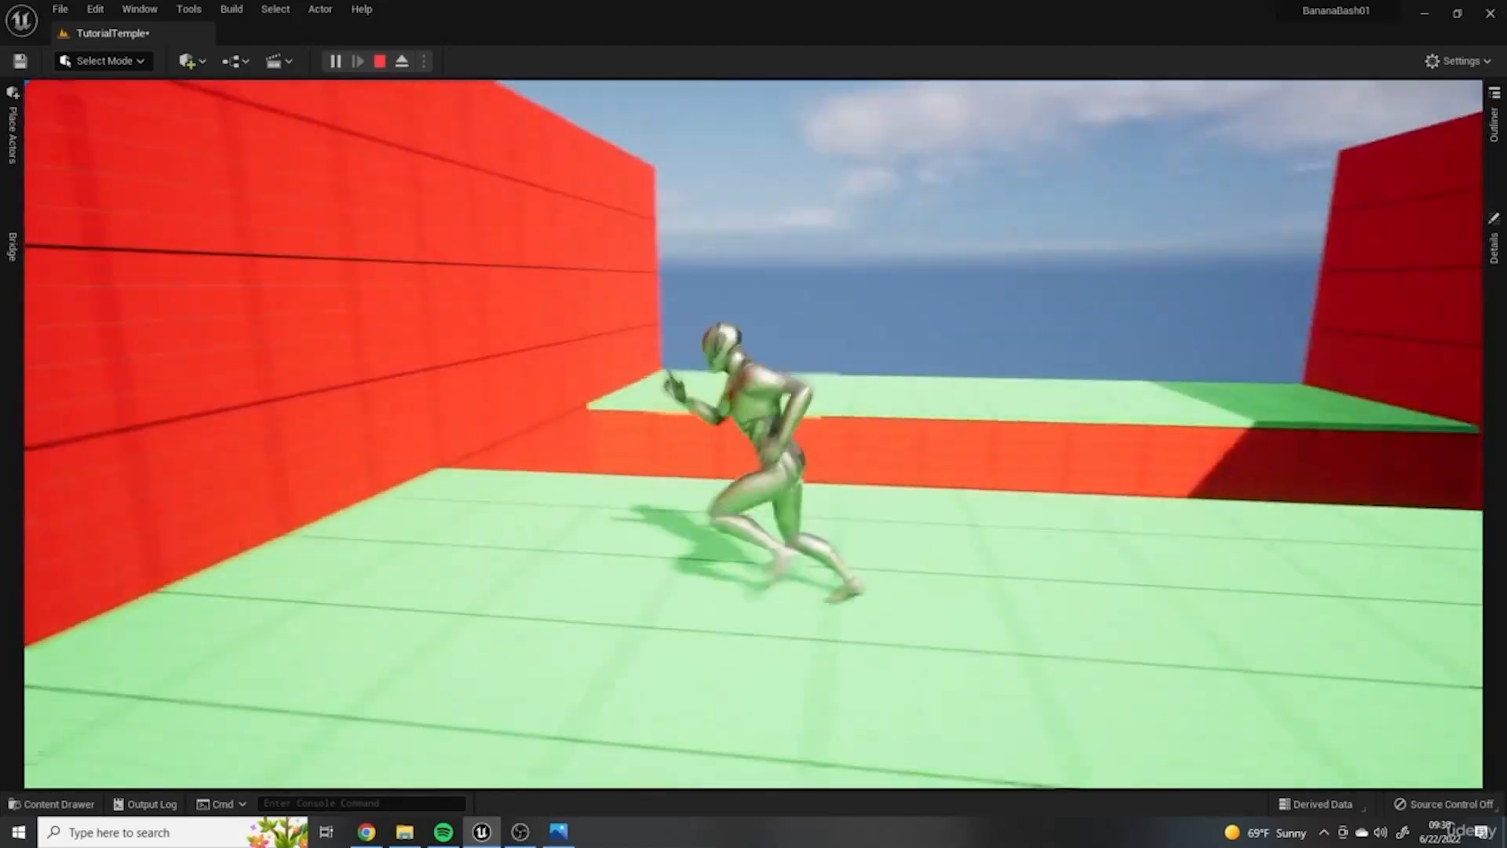
key("space")
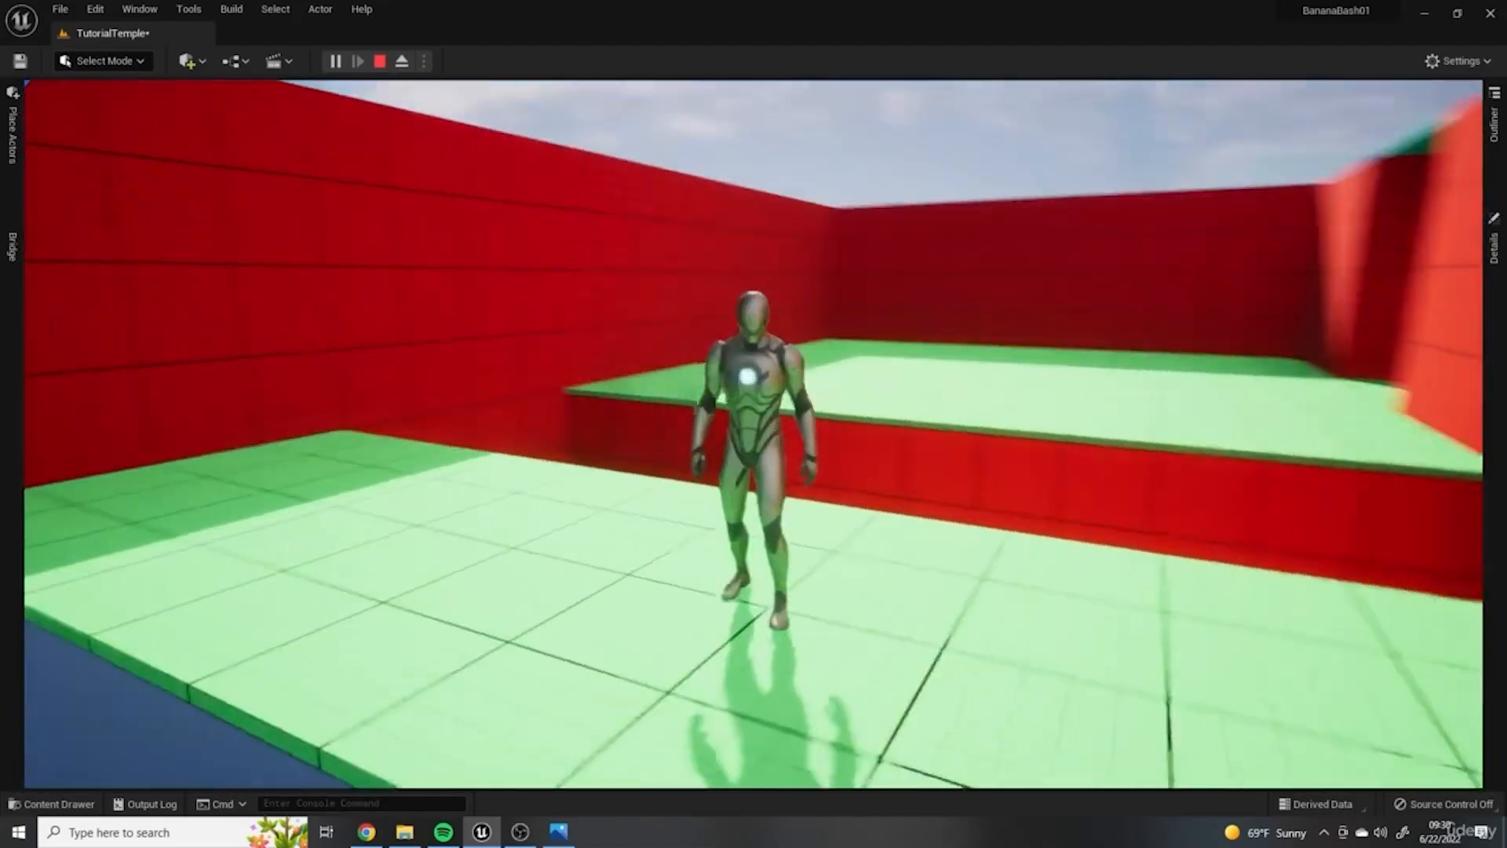
key("w")
key("space")
key("w")
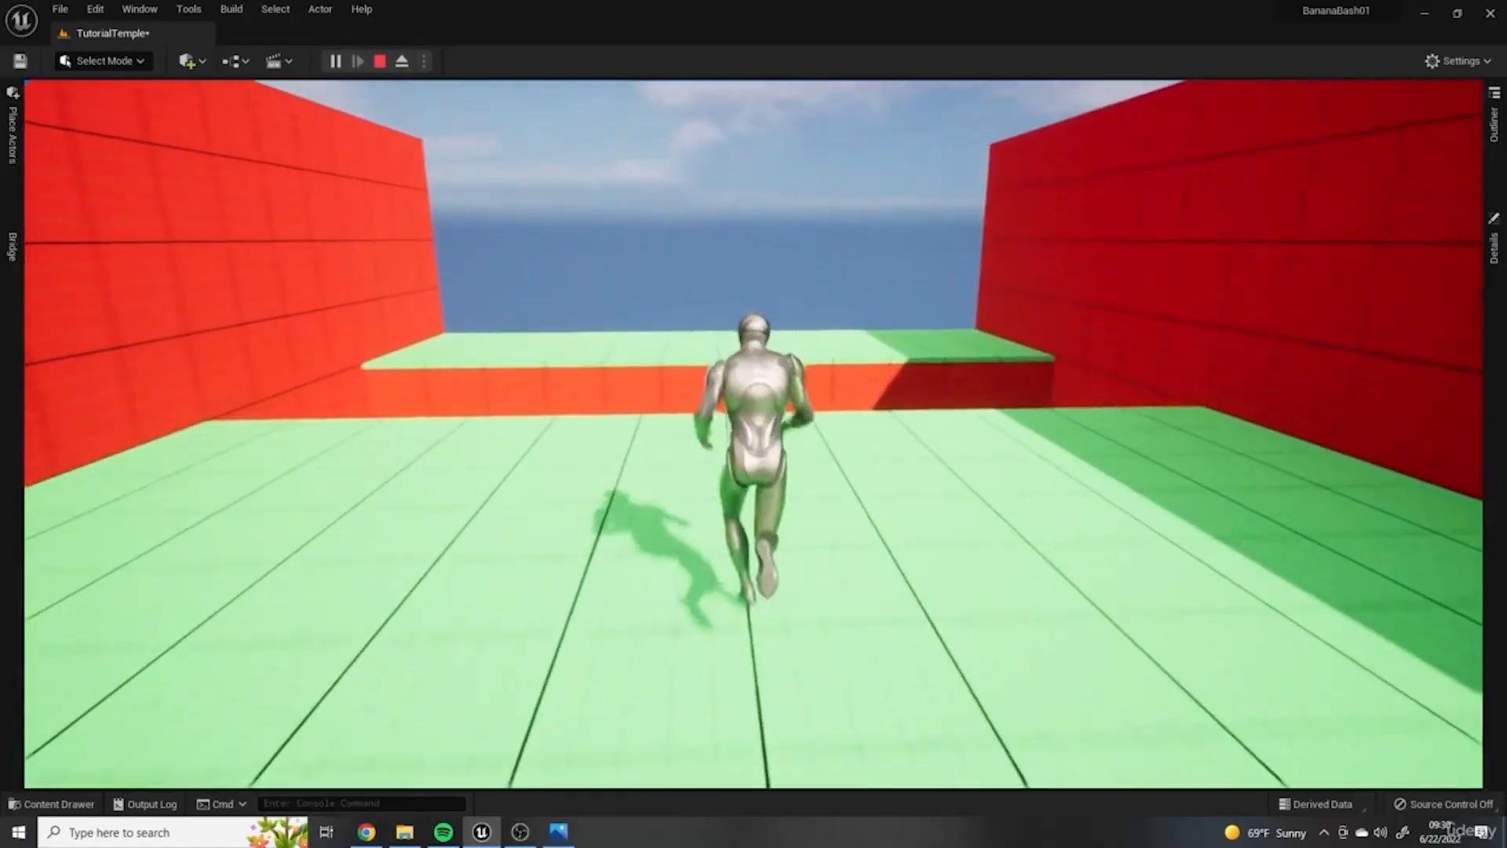
key("w")
key("space")
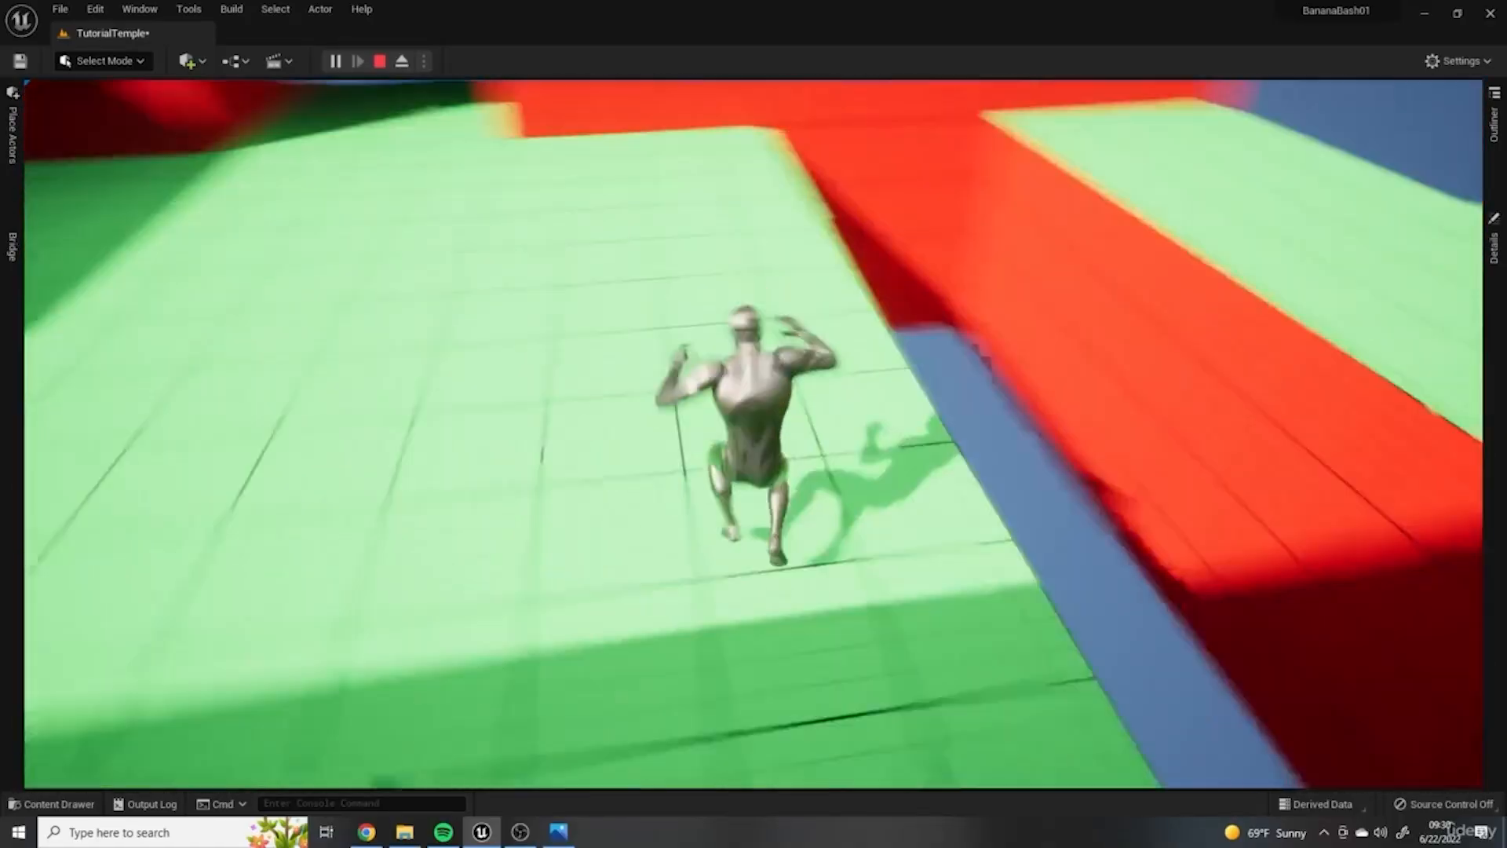
key("w")
key("space")
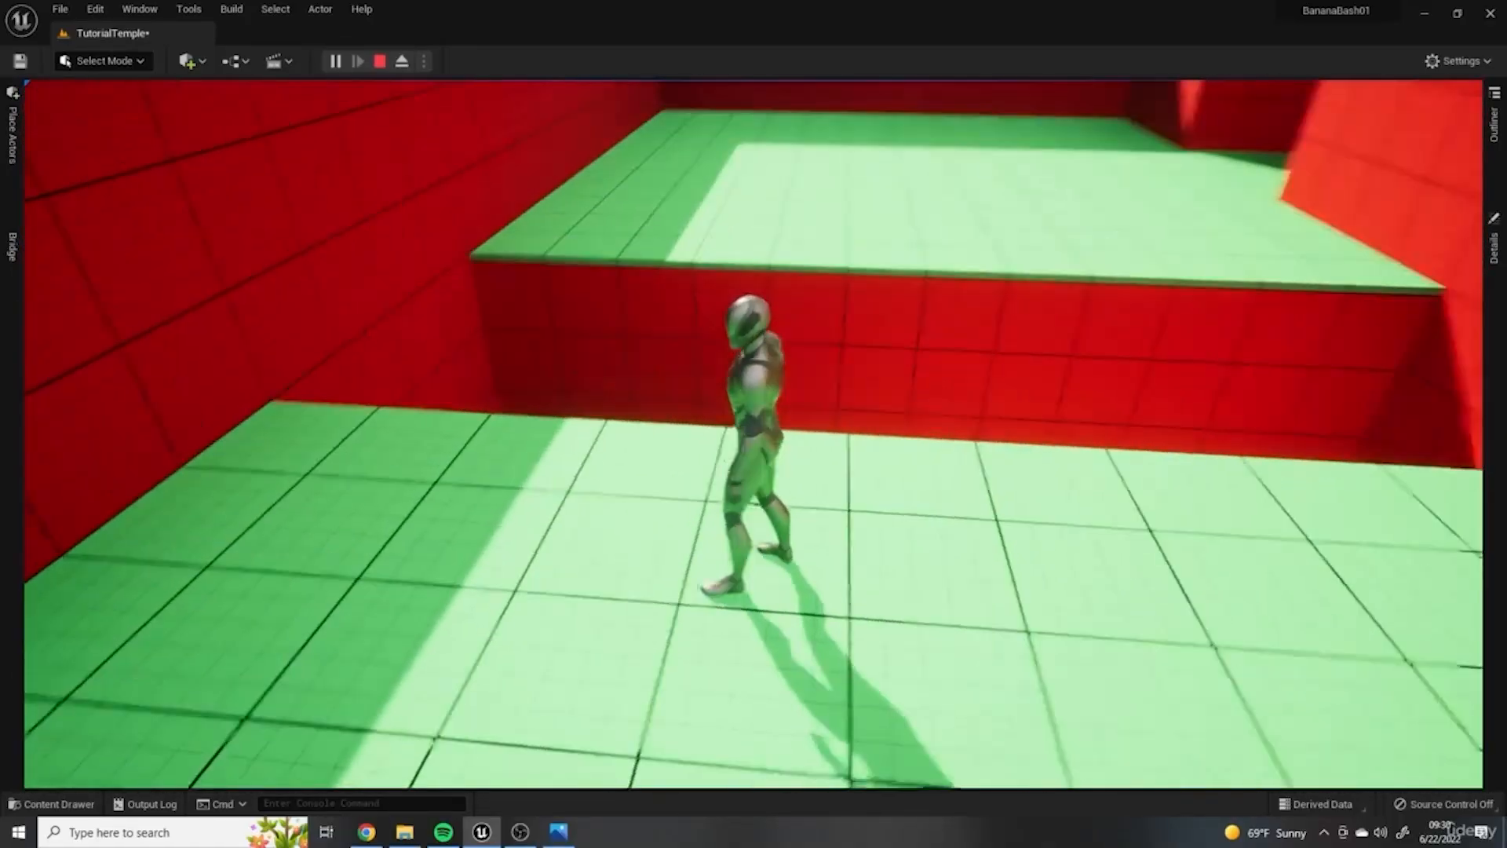
key("space")
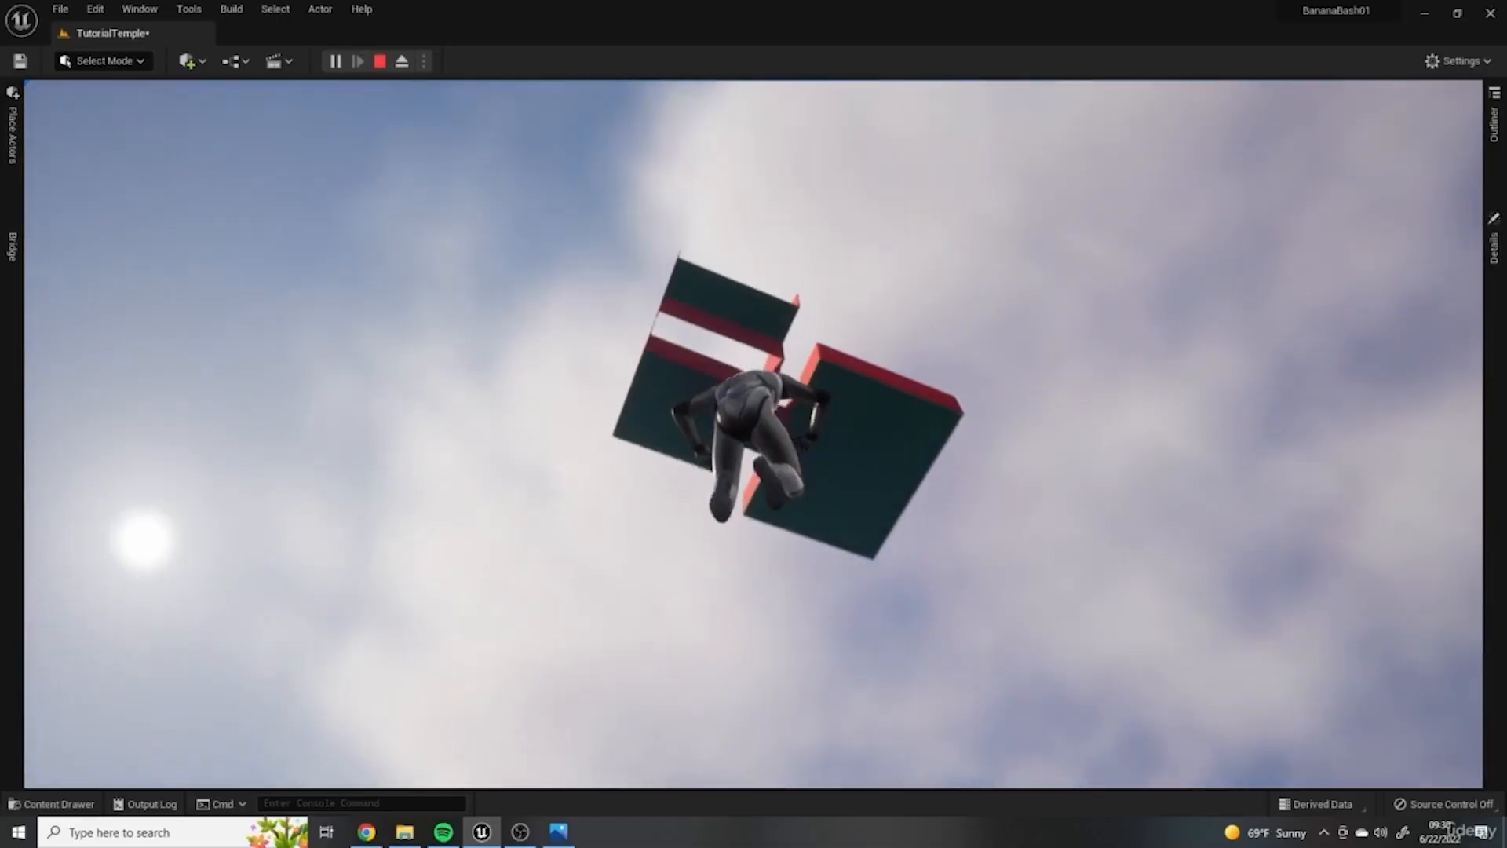
key("Escape")
Step: Examine the section of Room 2 east of the pit and compare it with the LvlMap.png plan
right_click_drag(1049, 521, 1036, 667)
key("w")
key("w")
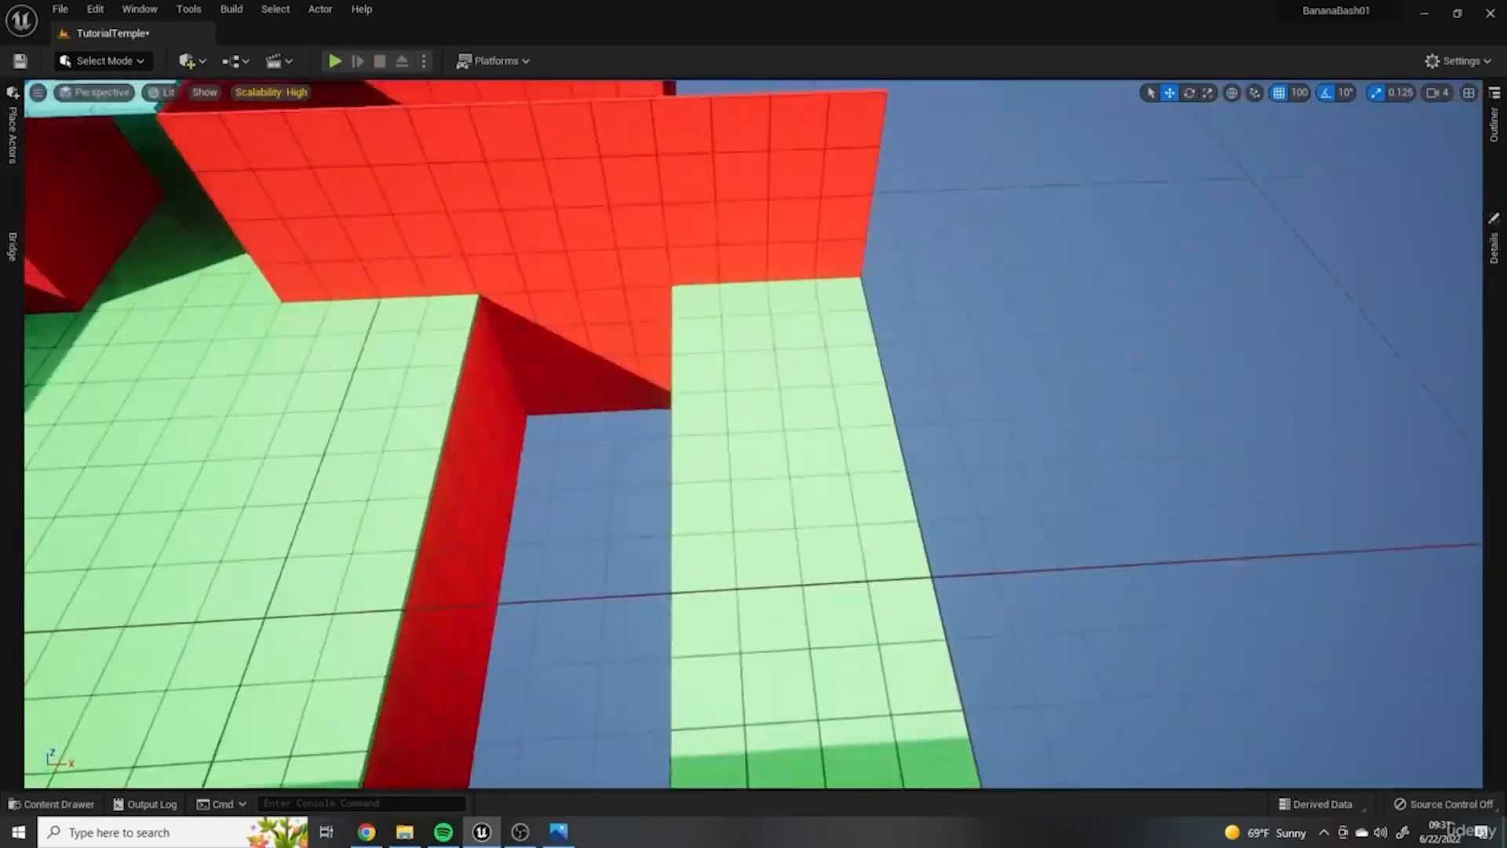
right_click_drag(798, 479, 730, 463)
right_click_drag(895, 447, 777, 471)
key("d")
right_click_drag(1117, 463, 1209, 479)
right_click_drag(970, 595, 1099, 503)
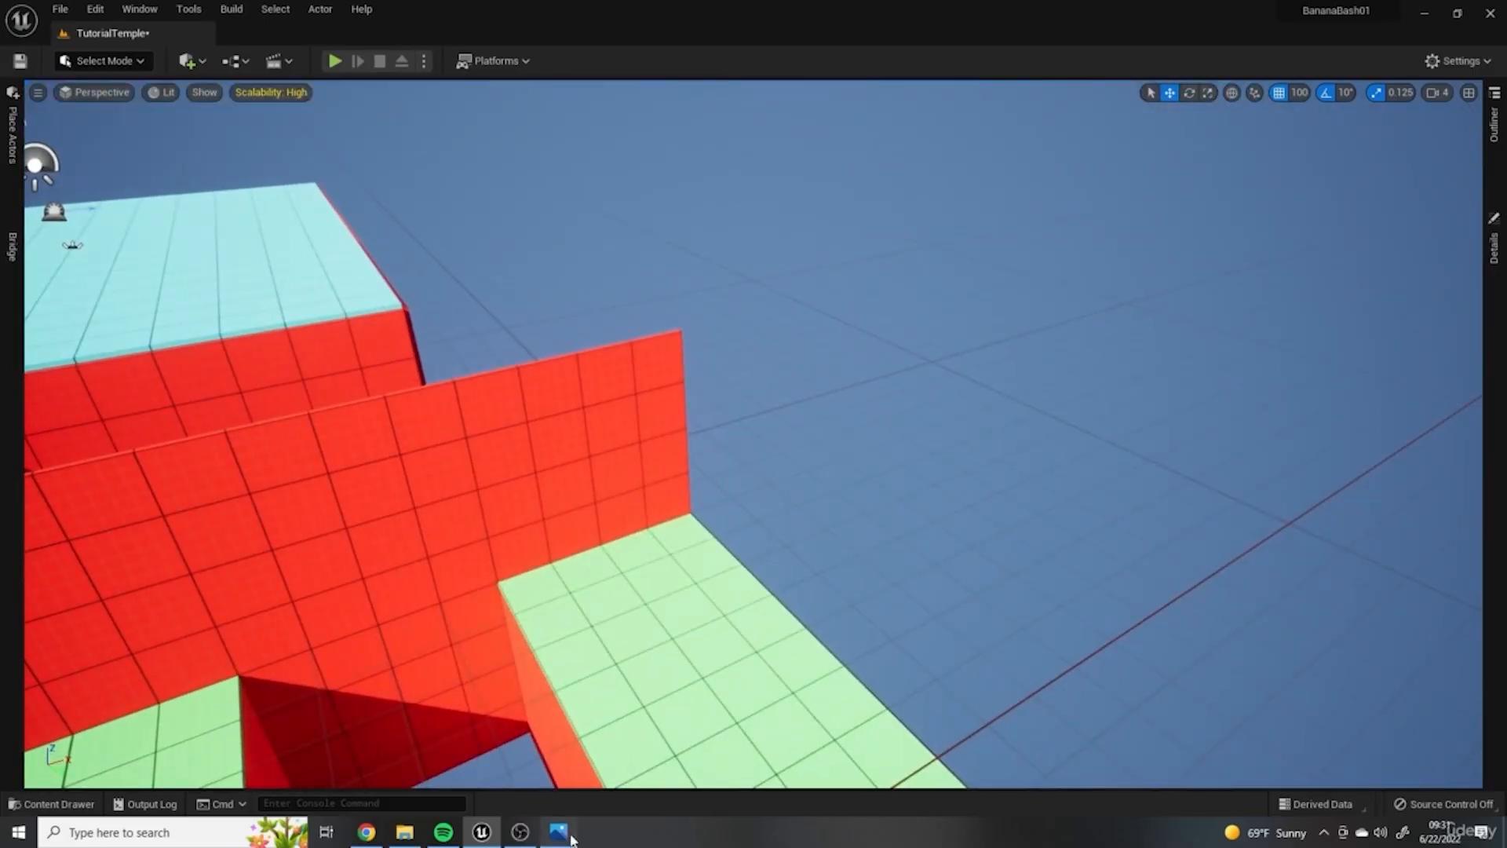
left_click(570, 837)
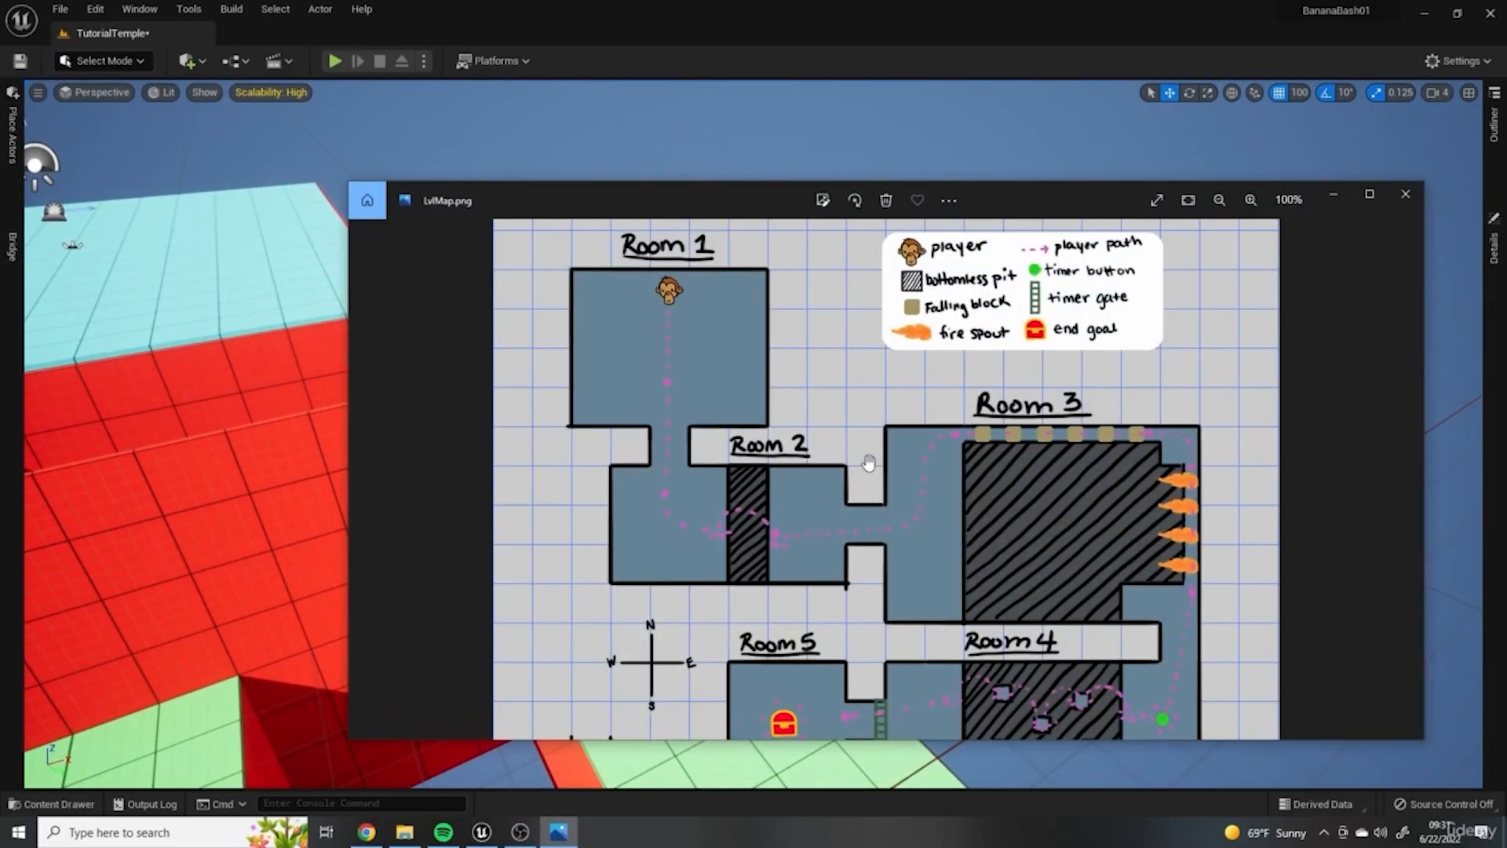
left_click(1334, 194)
Step: Duplicate the floor column east of the pit one tile further east and extend the north and south walls alongside it
right_click_drag(813, 340, 773, 416)
left_click(771, 366)
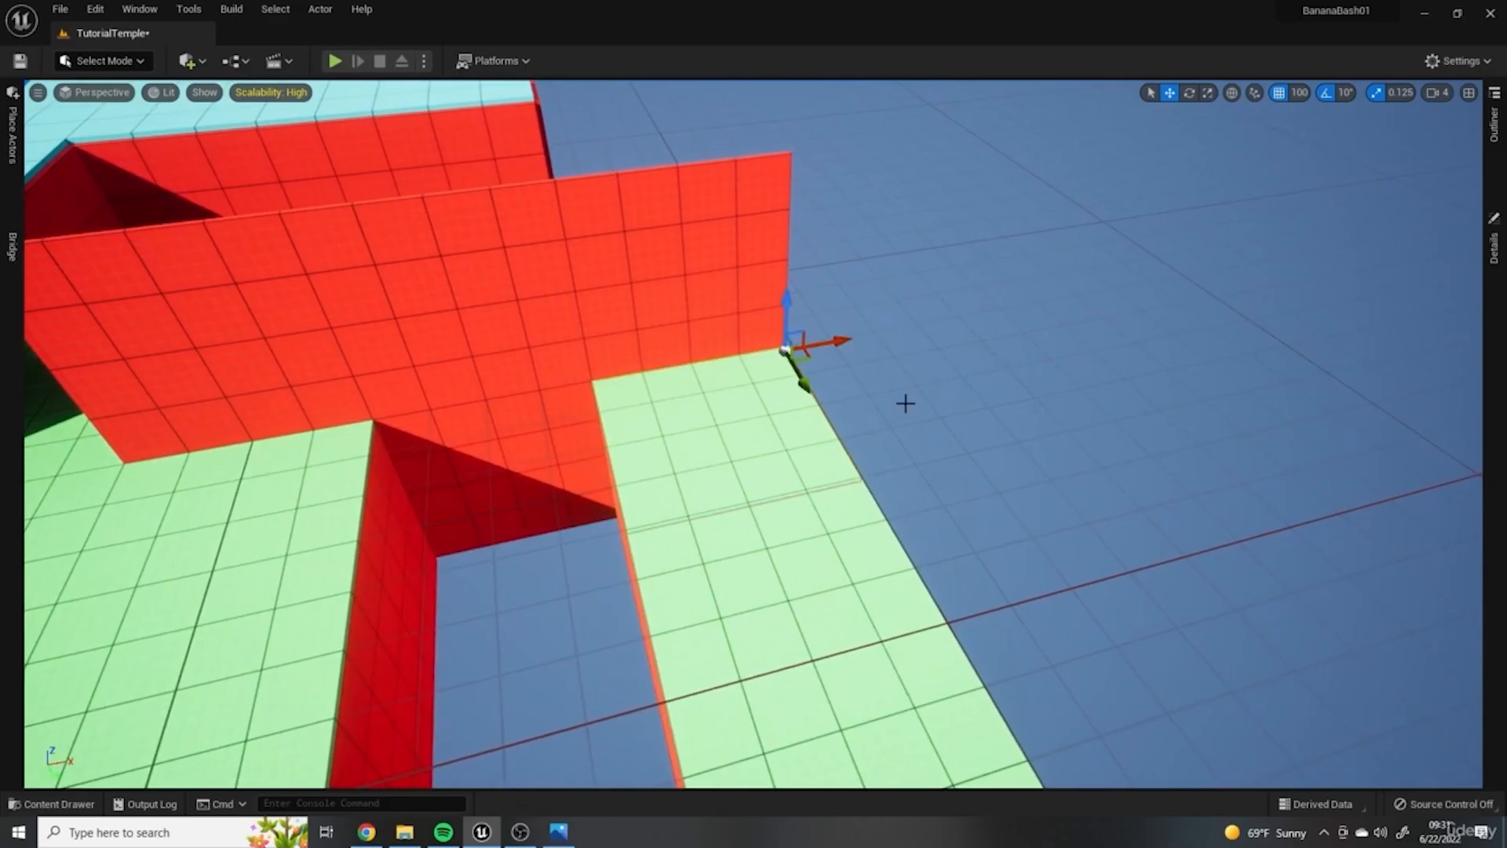
right_click_drag(905, 403, 824, 478)
left_click(693, 332, "shift")
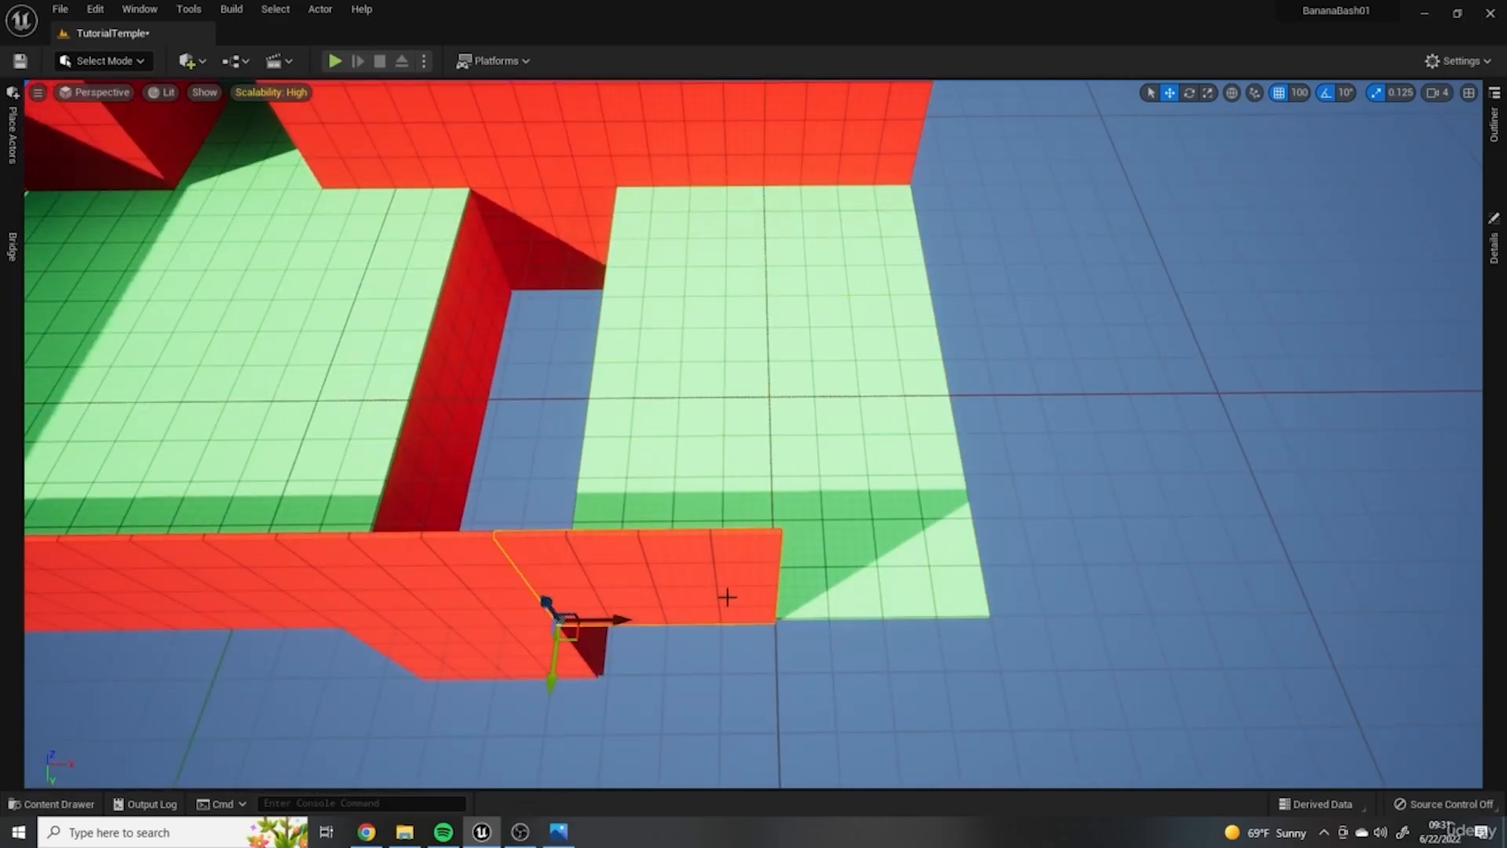
left_click_drag(636, 623, 858, 623)
right_click_drag(859, 624, 934, 605)
Step: Rotate a copy of the north wall's end piece onto Room 2's east edge and duplicate it southward, leaving the middle tile open
left_click(710, 232)
right_click_drag(711, 231, 730, 212)
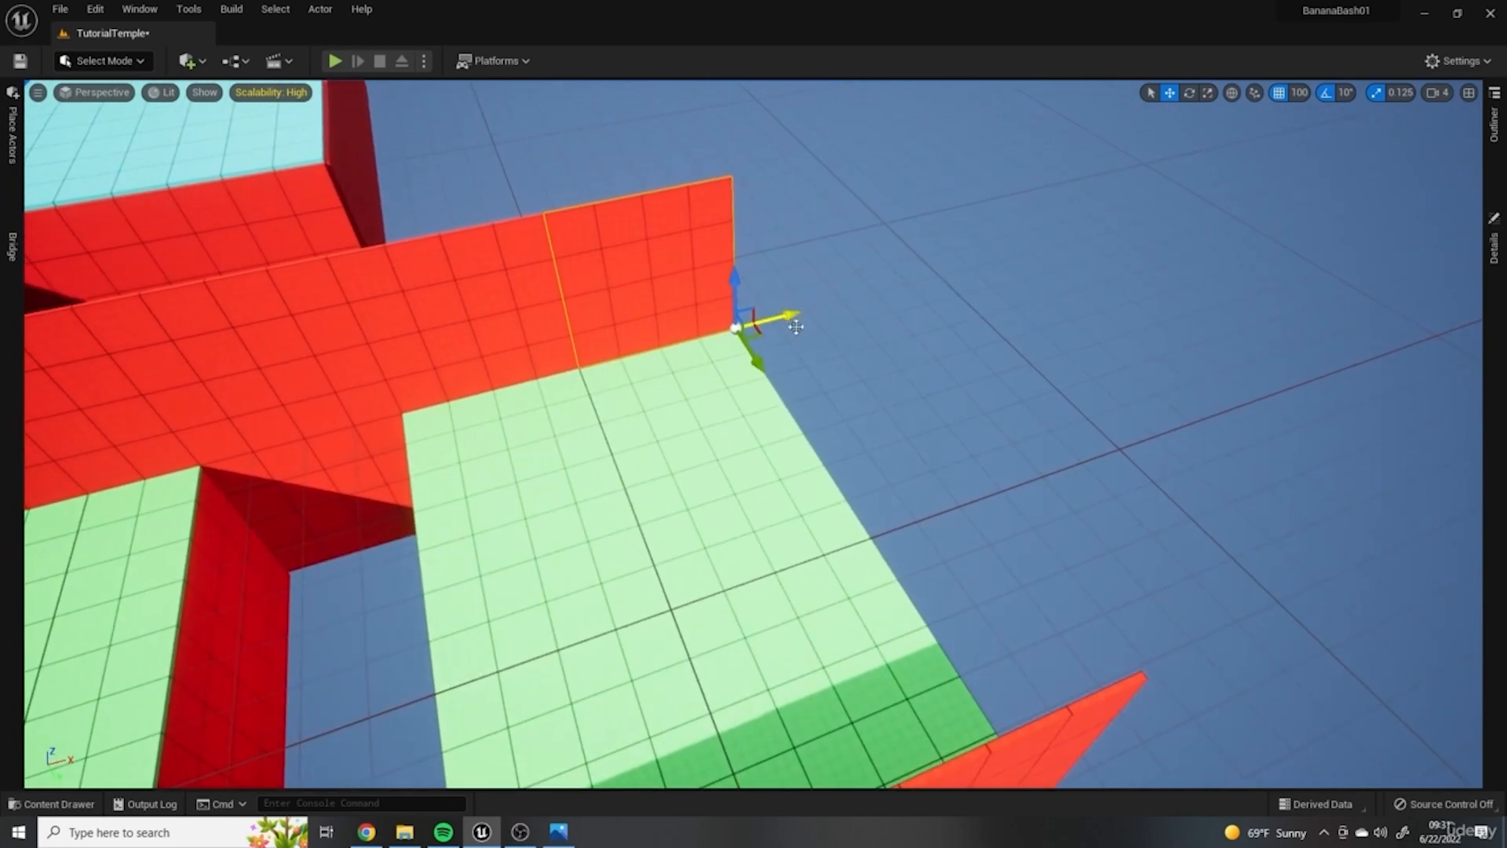
right_click_drag(703, 444, 800, 430)
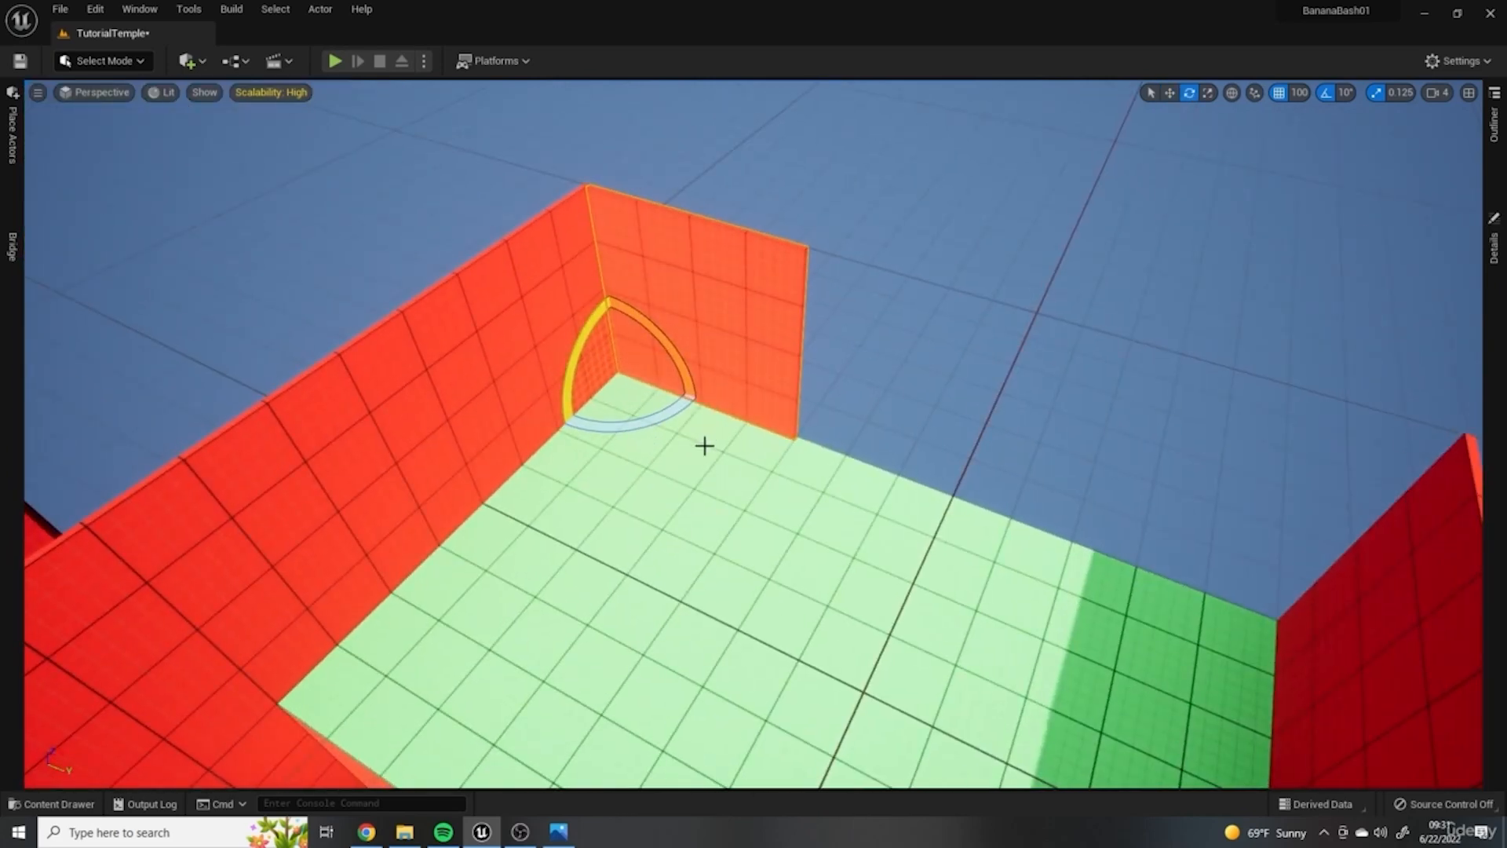
key("w")
left_click_drag(673, 392, 1125, 549, "alt")
mouse_move(939, 552)
right_mouse_down()
mouse_move(969, 575)
mouse_move(957, 565)
right_mouse_up()
Step: Examine the hallway floor tile joining Room 1 and Room 2 in the Outliner and survey the layout from above
left_click(769, 471)
right_click_drag(769, 471, 813, 279)
key("w")
right_click_drag(771, 372, 891, 380)
key("s")
left_click(769, 488)
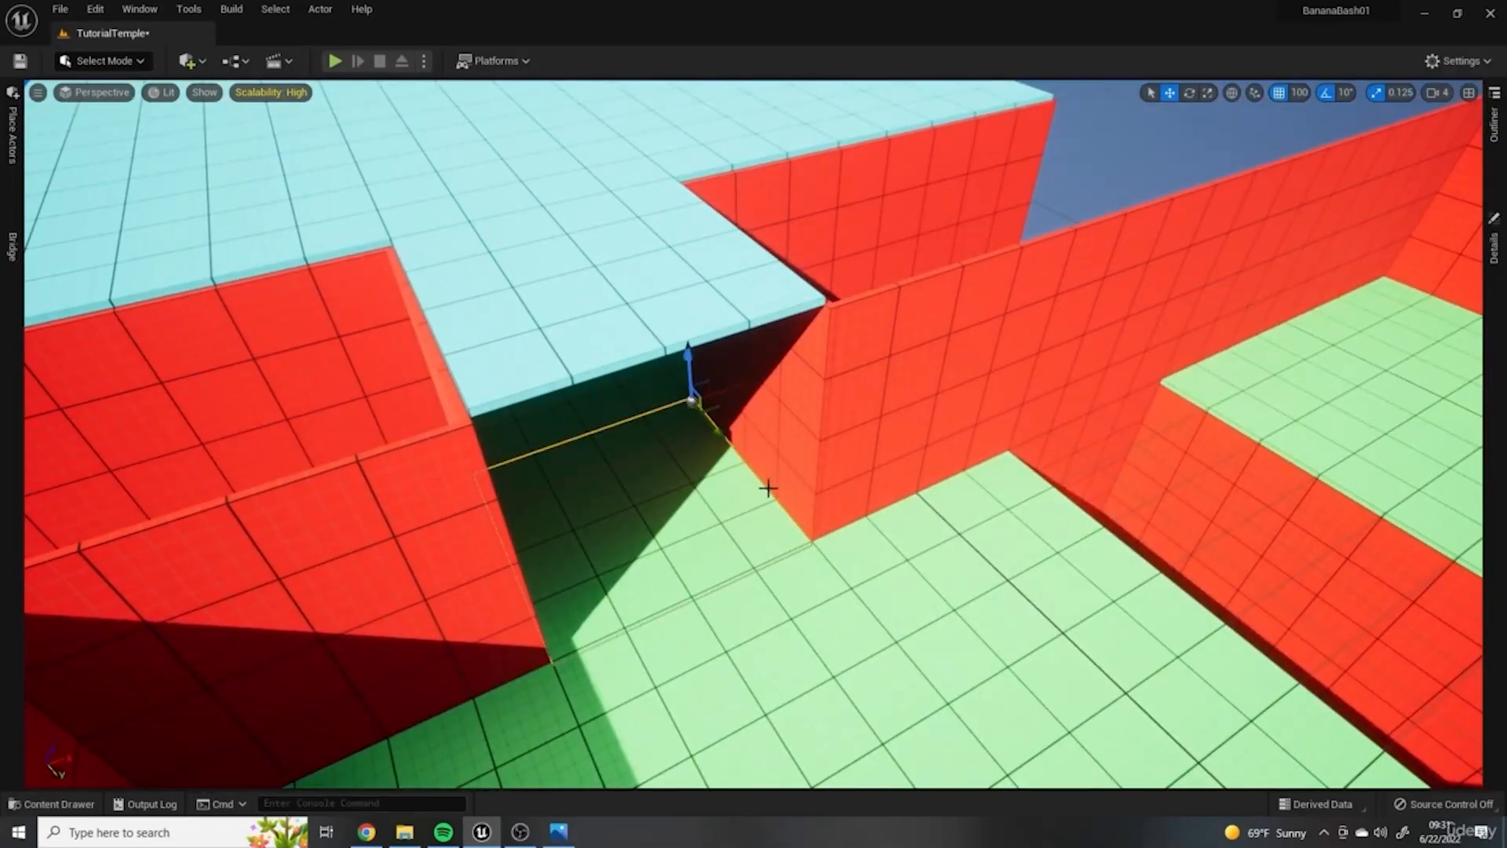
left_click(1494, 124)
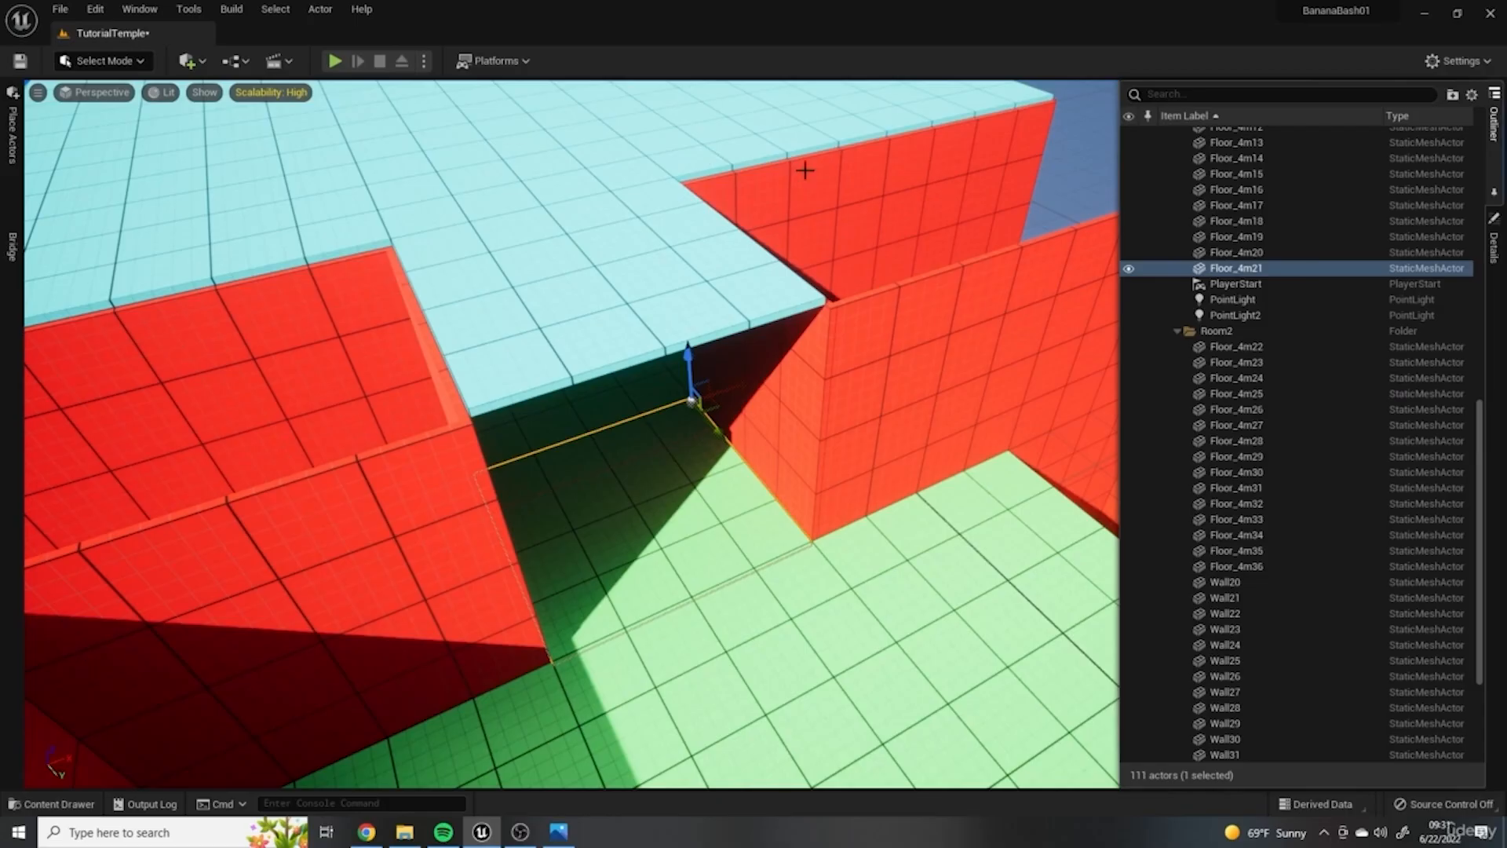
right_click_drag(936, 671, 703, 496)
key("d")
key("a")
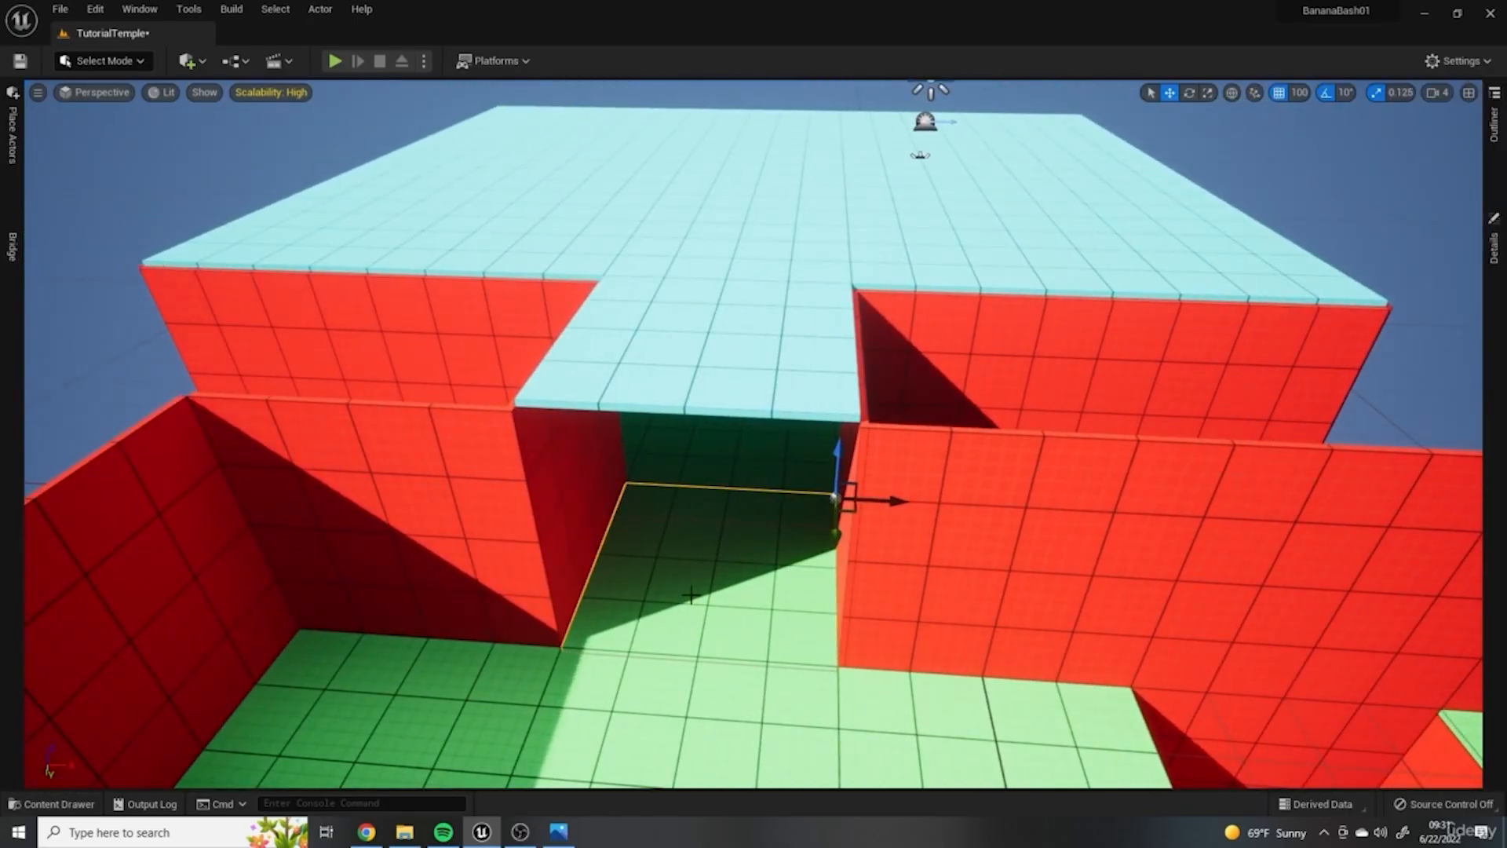
scroll(713, 585, "down", 5)
right_click_drag(1164, 539, 1007, 404)
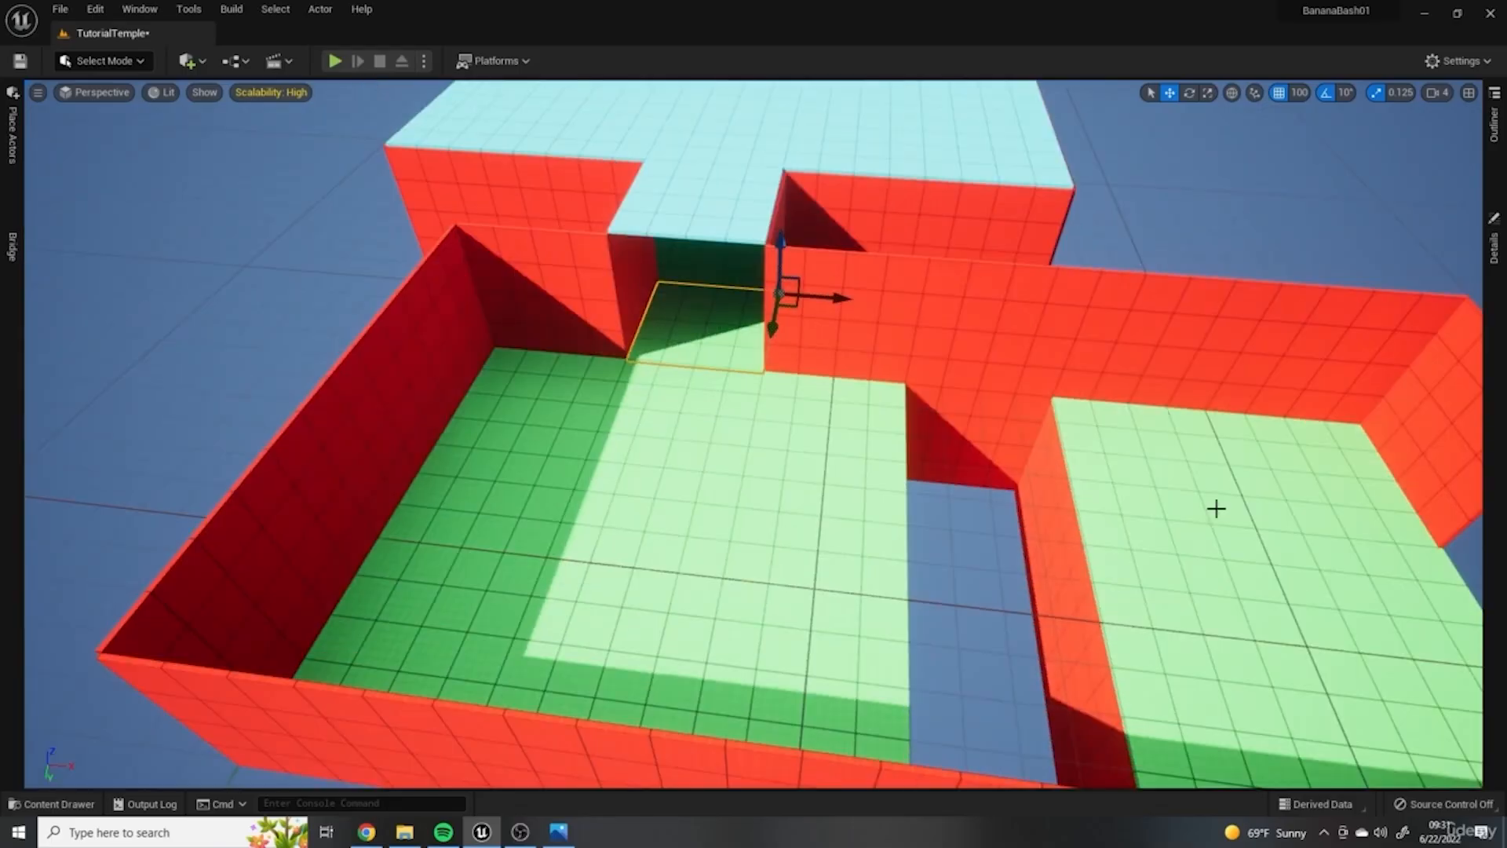
Step: Duplicate the wall pieces on both sides of Room 2's east opening and rotate the copies to line the passage toward Room 3
right_click_drag(1087, 399, 1138, 443)
key("d")
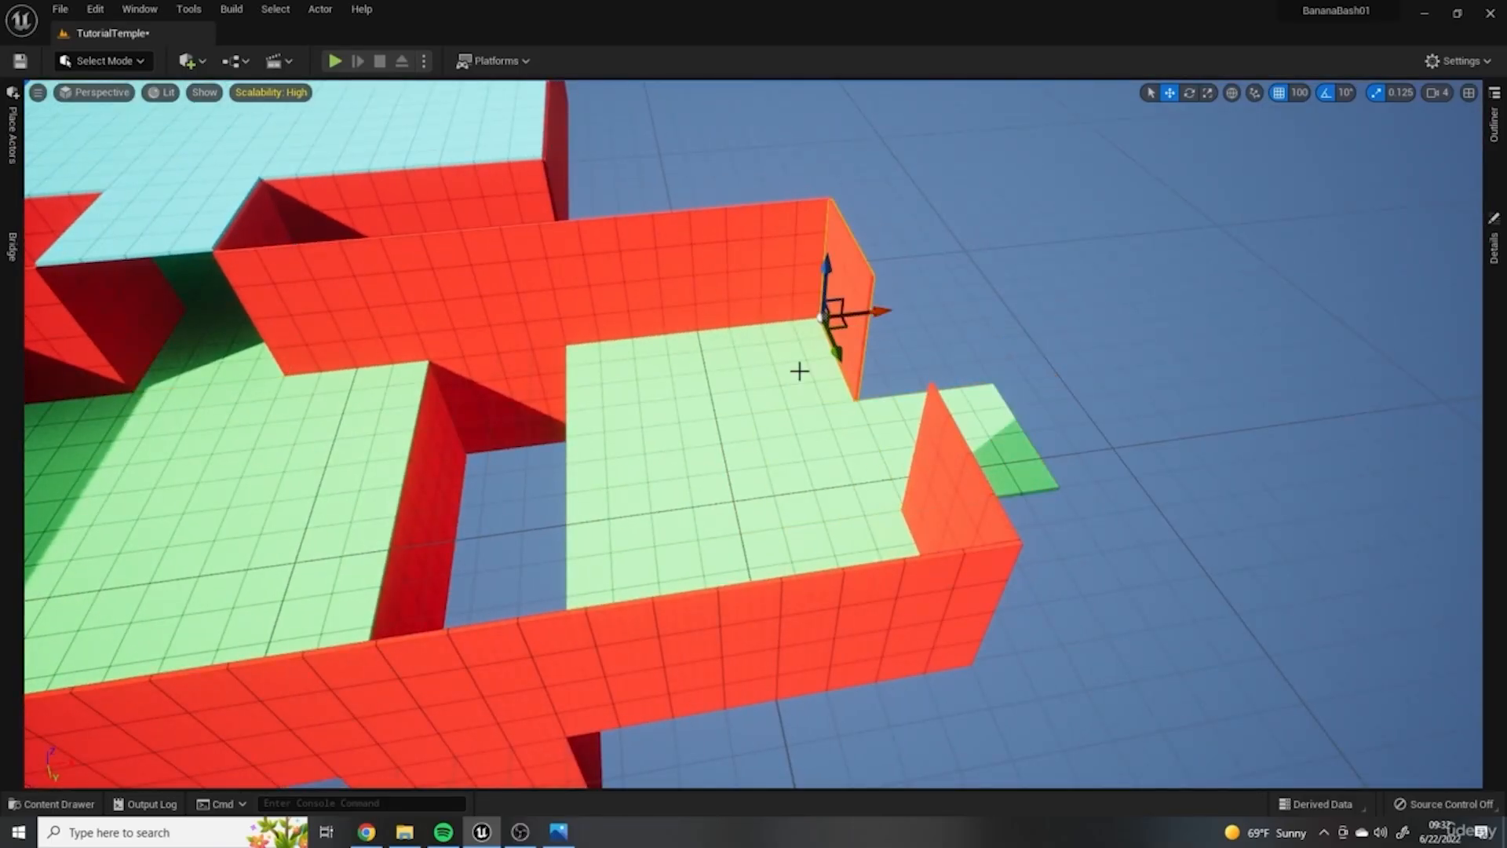
key("f")
left_click_drag(787, 440, 879, 439)
right_click_drag(745, 479, 764, 451)
key("a")
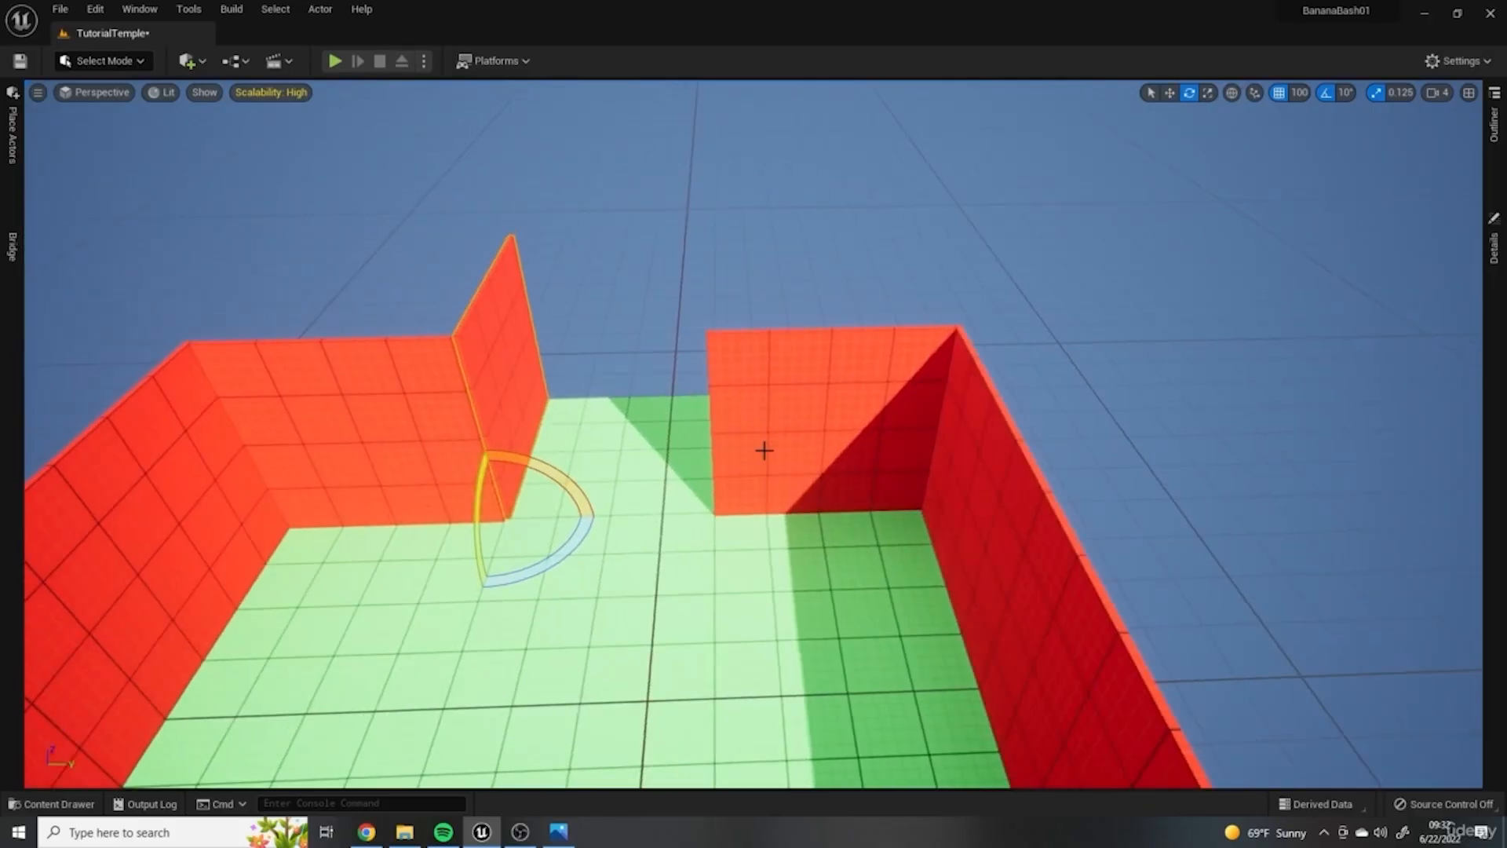
right_click_drag(569, 485, 549, 495)
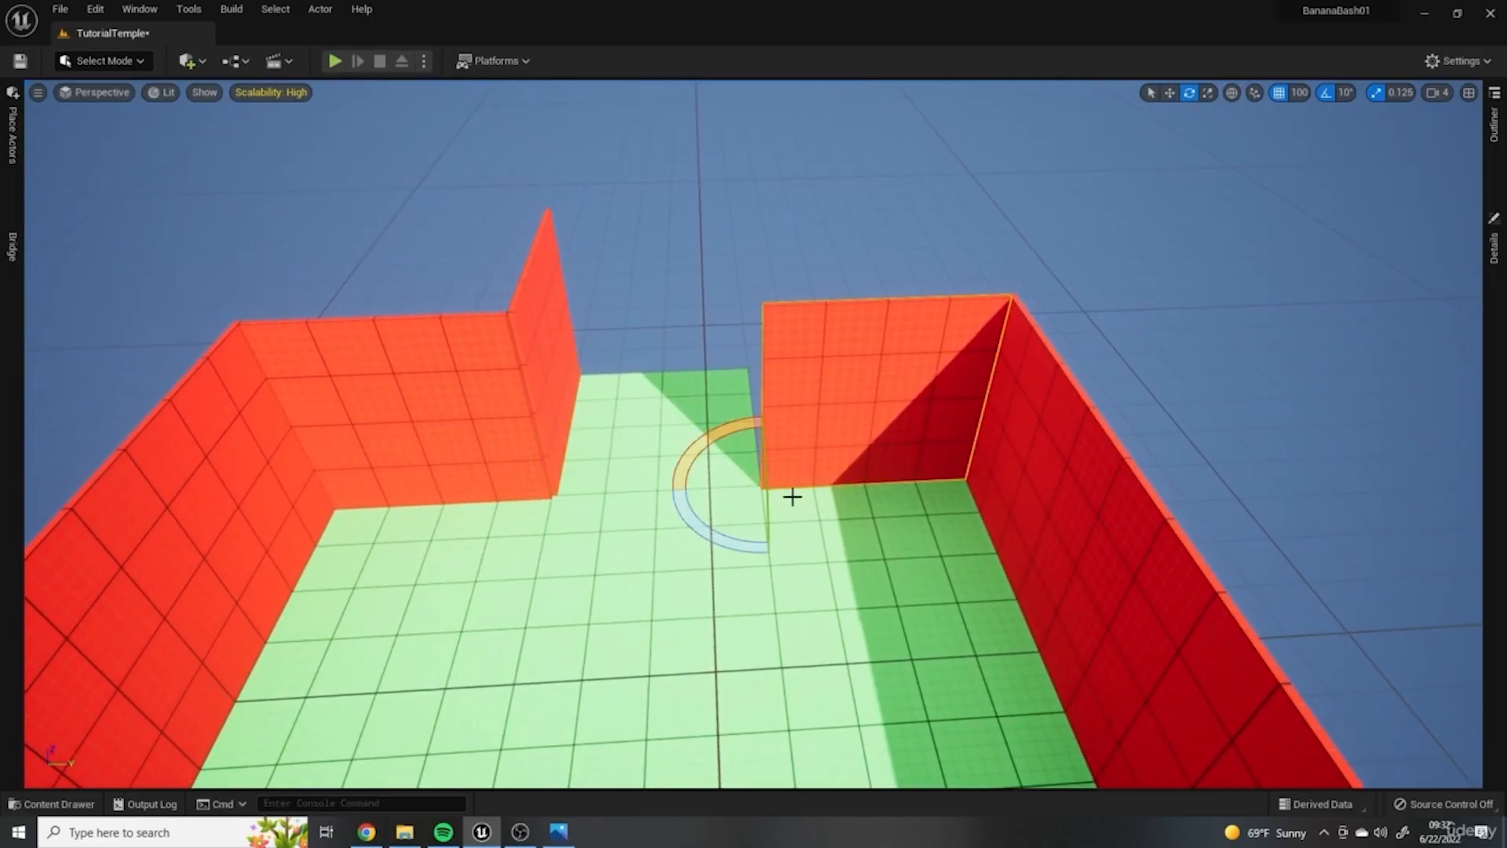
key("f")
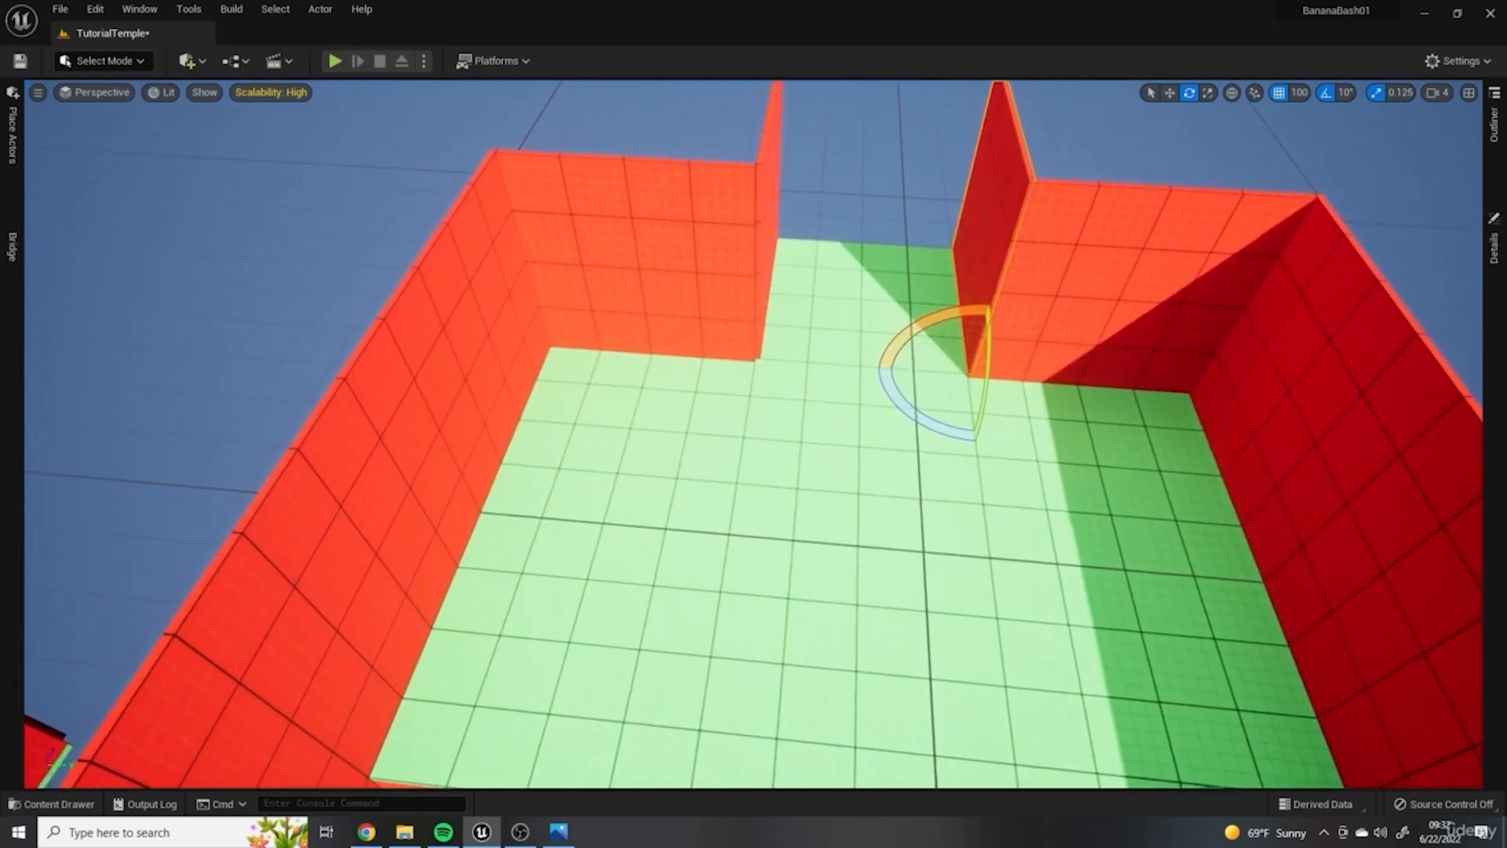
right_click_drag(811, 583, 738, 575)
Step: Nudge the passage's north side wall flush with the end of Room 2's east wall using 10-unit grid snapping
left_click(827, 518)
right_click_drag(823, 519, 807, 520)
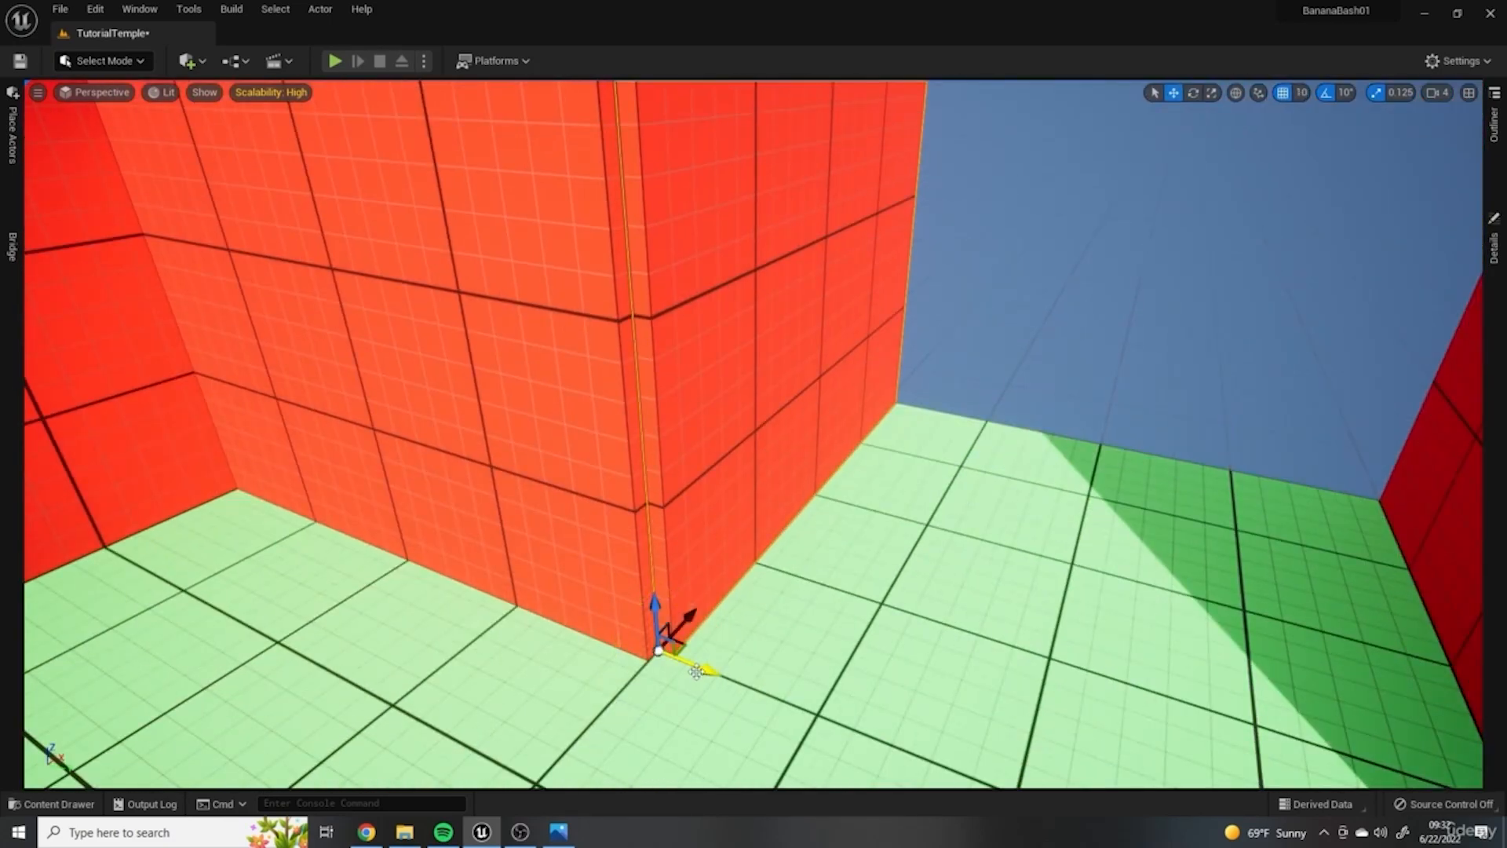
left_click_drag(696, 672, 684, 666)
left_click(861, 631)
right_click_drag(861, 631, 848, 628)
key("s")
right_click_drag(958, 555, 745, 456)
key("s")
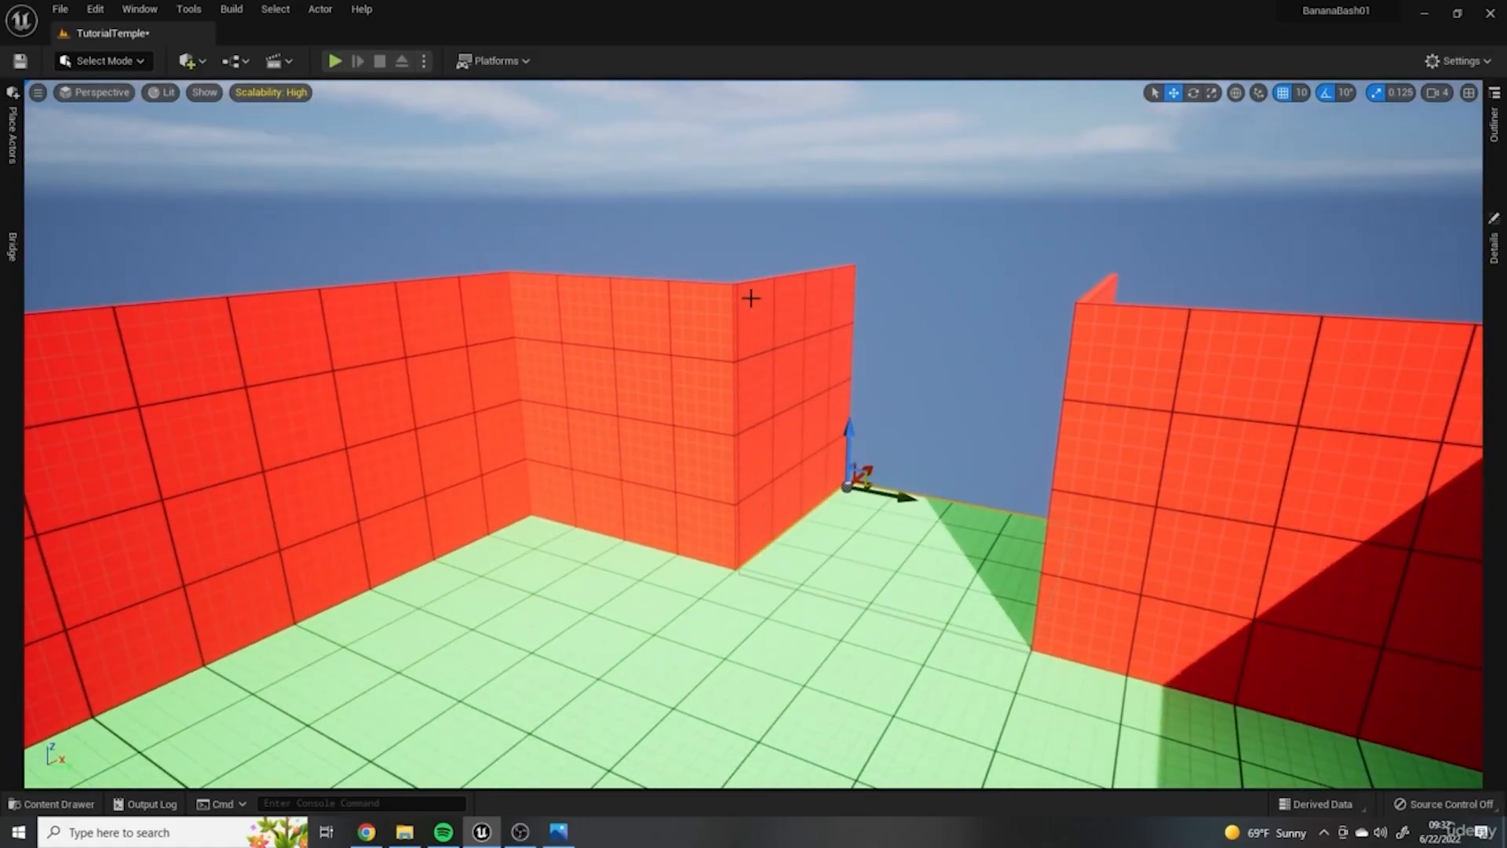
right_click_drag(1075, 446, 929, 431)
key("w")
key("s")
Step: Collapse the Outliner's room folders and duplicate the ceiling tile over the hallway one tile into Room 2
left_click(1495, 125)
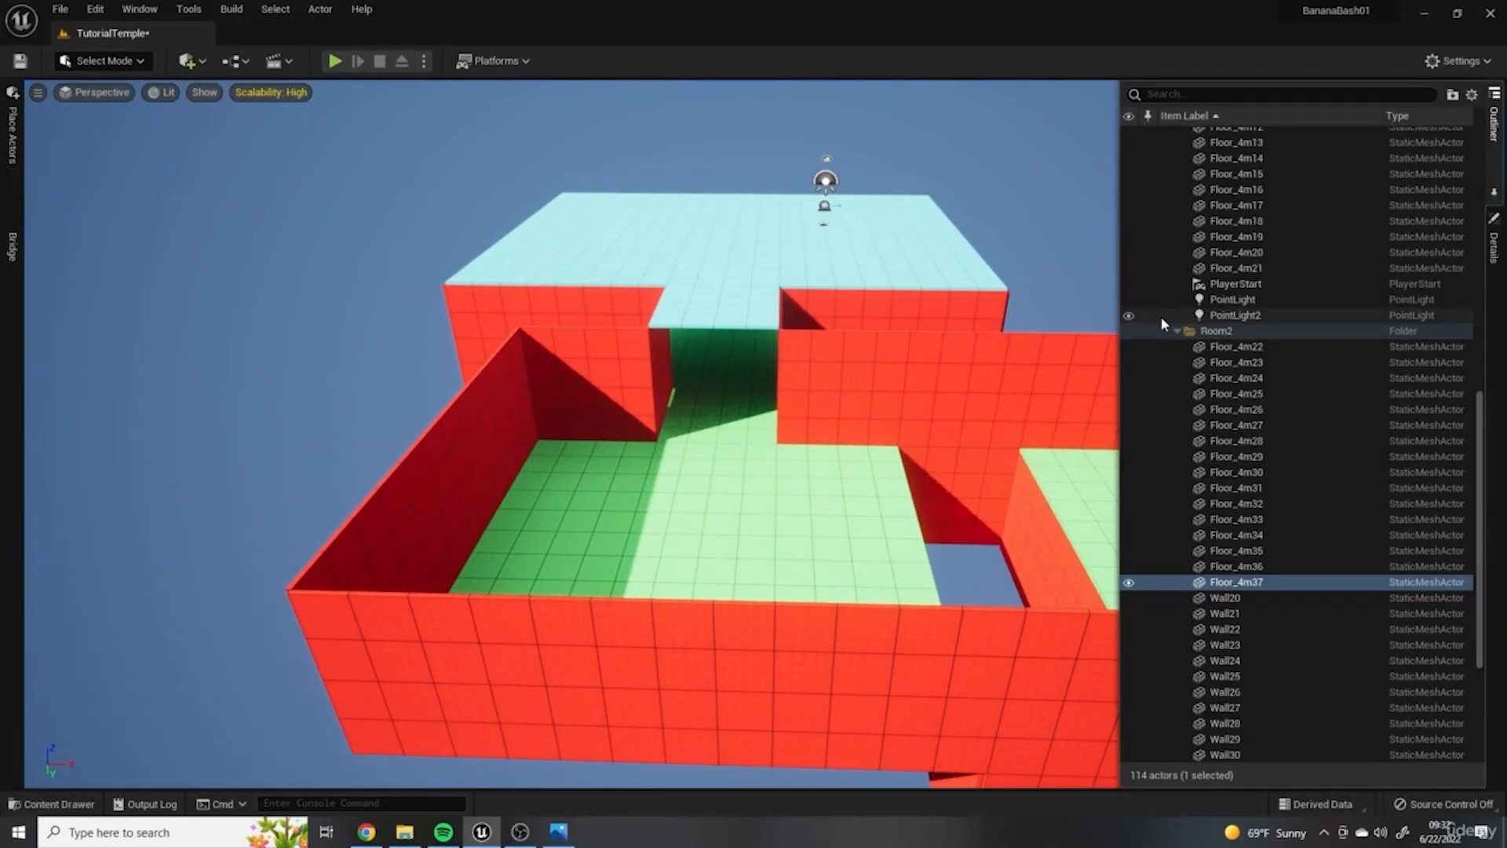
left_click_drag(1482, 432, 1457, 121)
left_click(1177, 260)
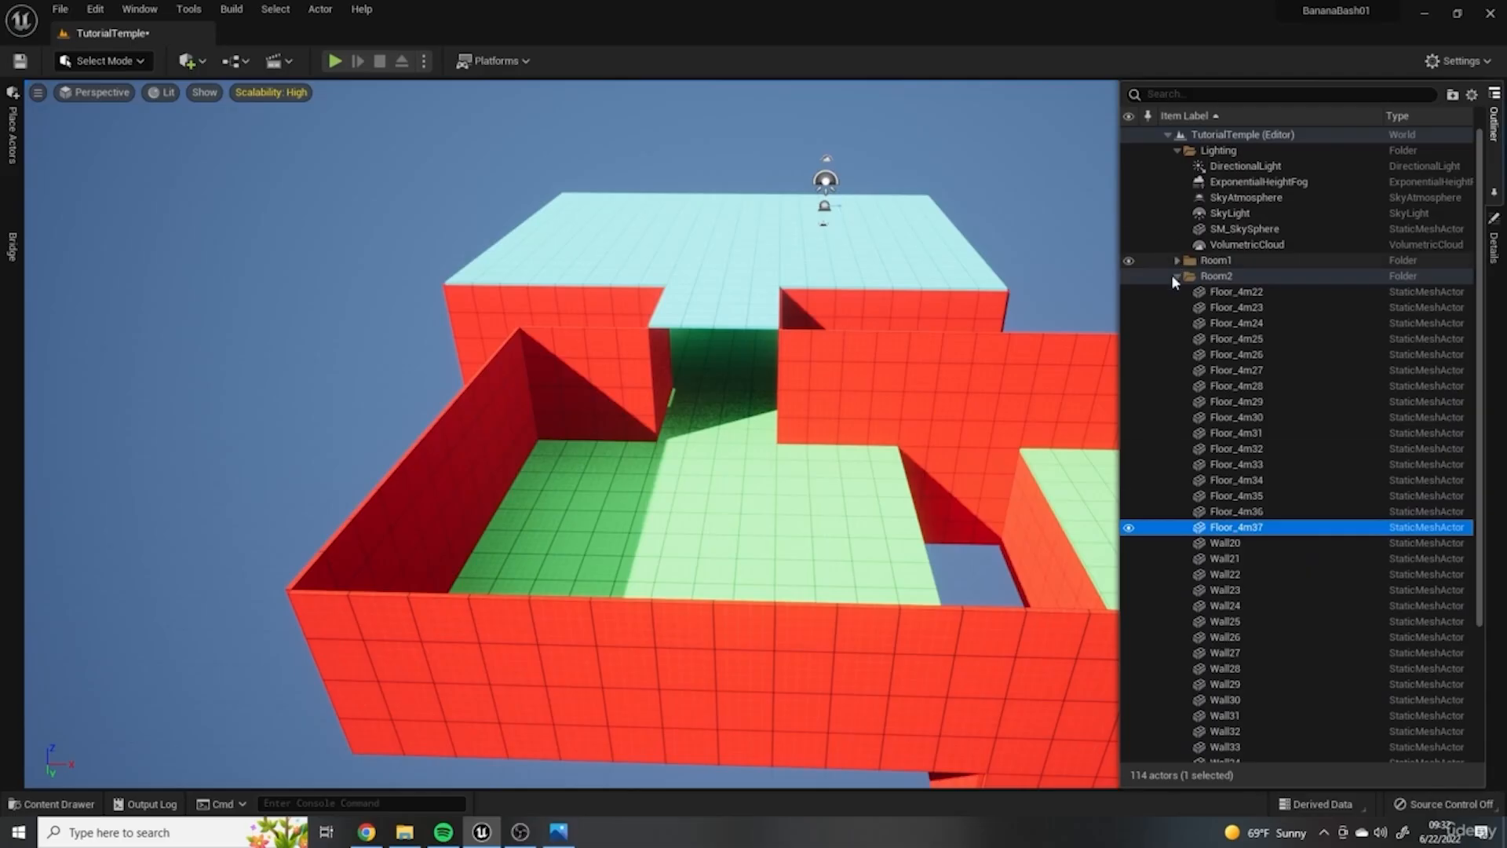
left_click(1175, 277)
right_click_drag(854, 202, 1157, 268)
left_click(854, 199)
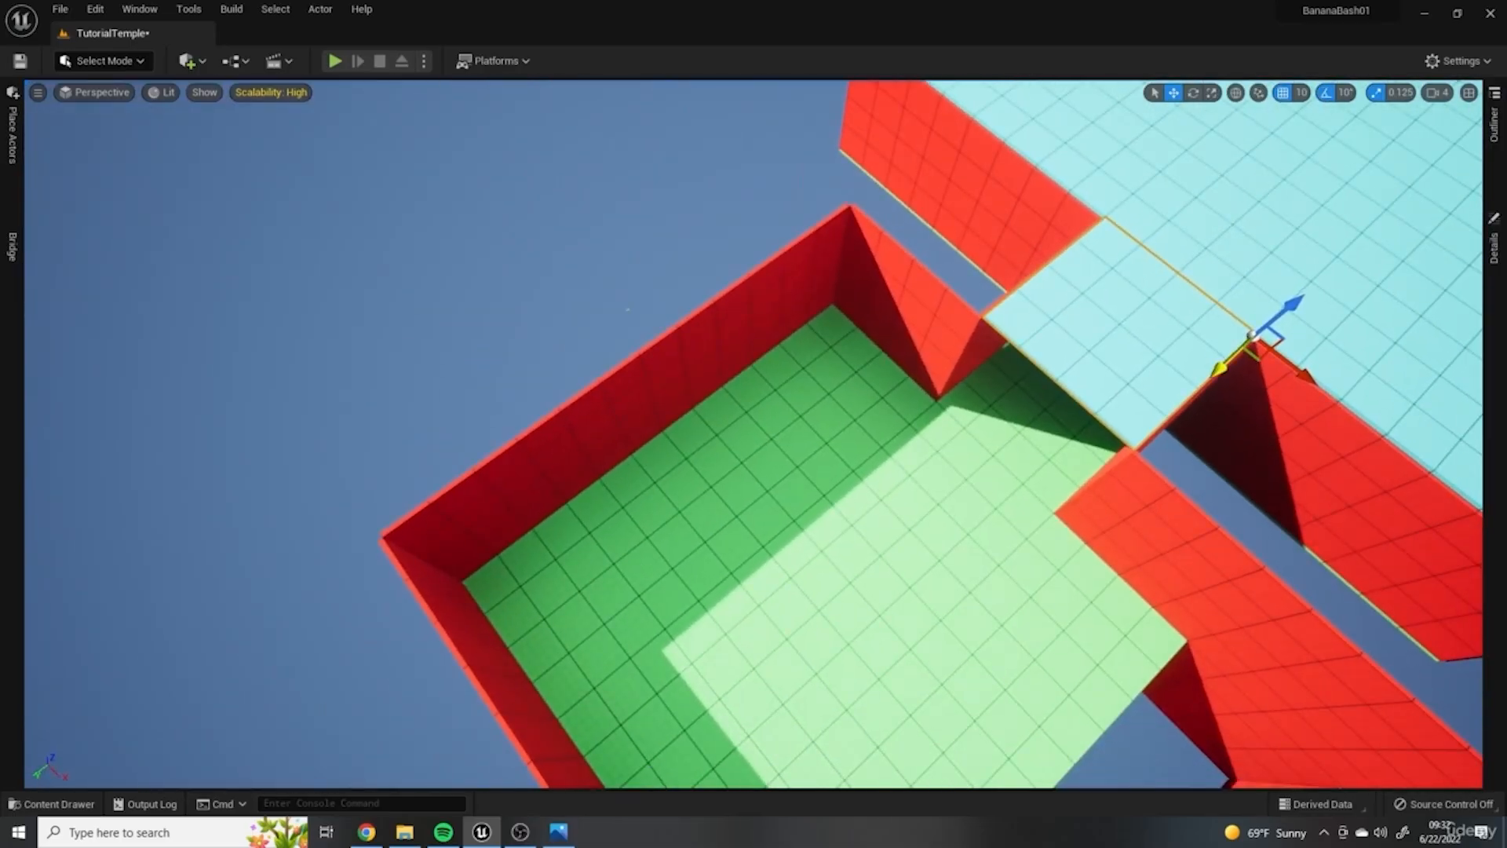
left_click_drag(1166, 331, 1040, 453)
key("ctrl+z")
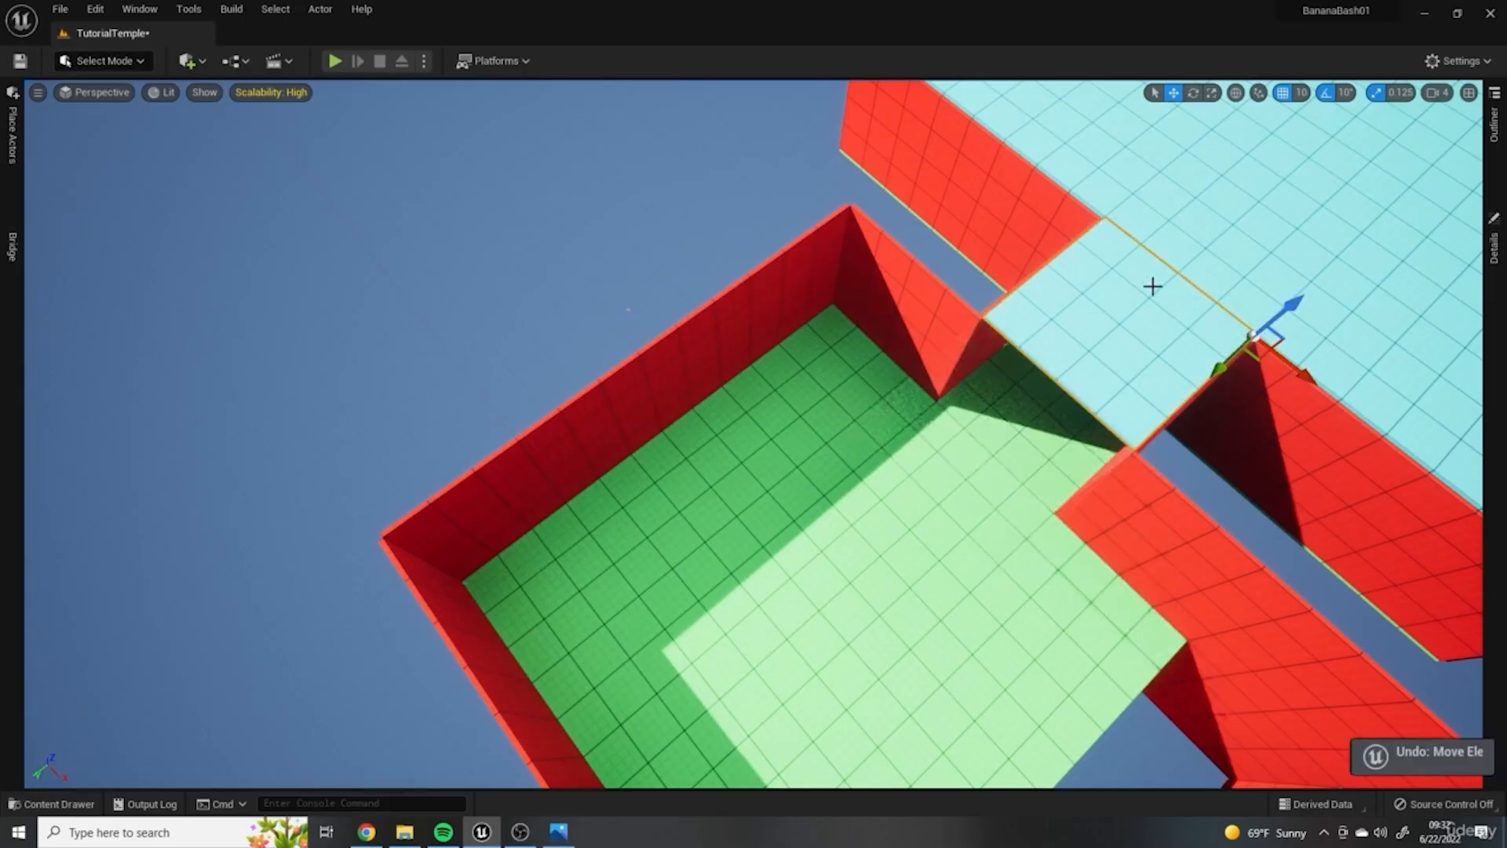
left_click_drag(1288, 331, 1088, 455)
right_click_drag(1005, 439, 1091, 369)
Step: Move Ceiling_4m22 from the Ceiling1 folder to the Room2 folder
left_click(1494, 124)
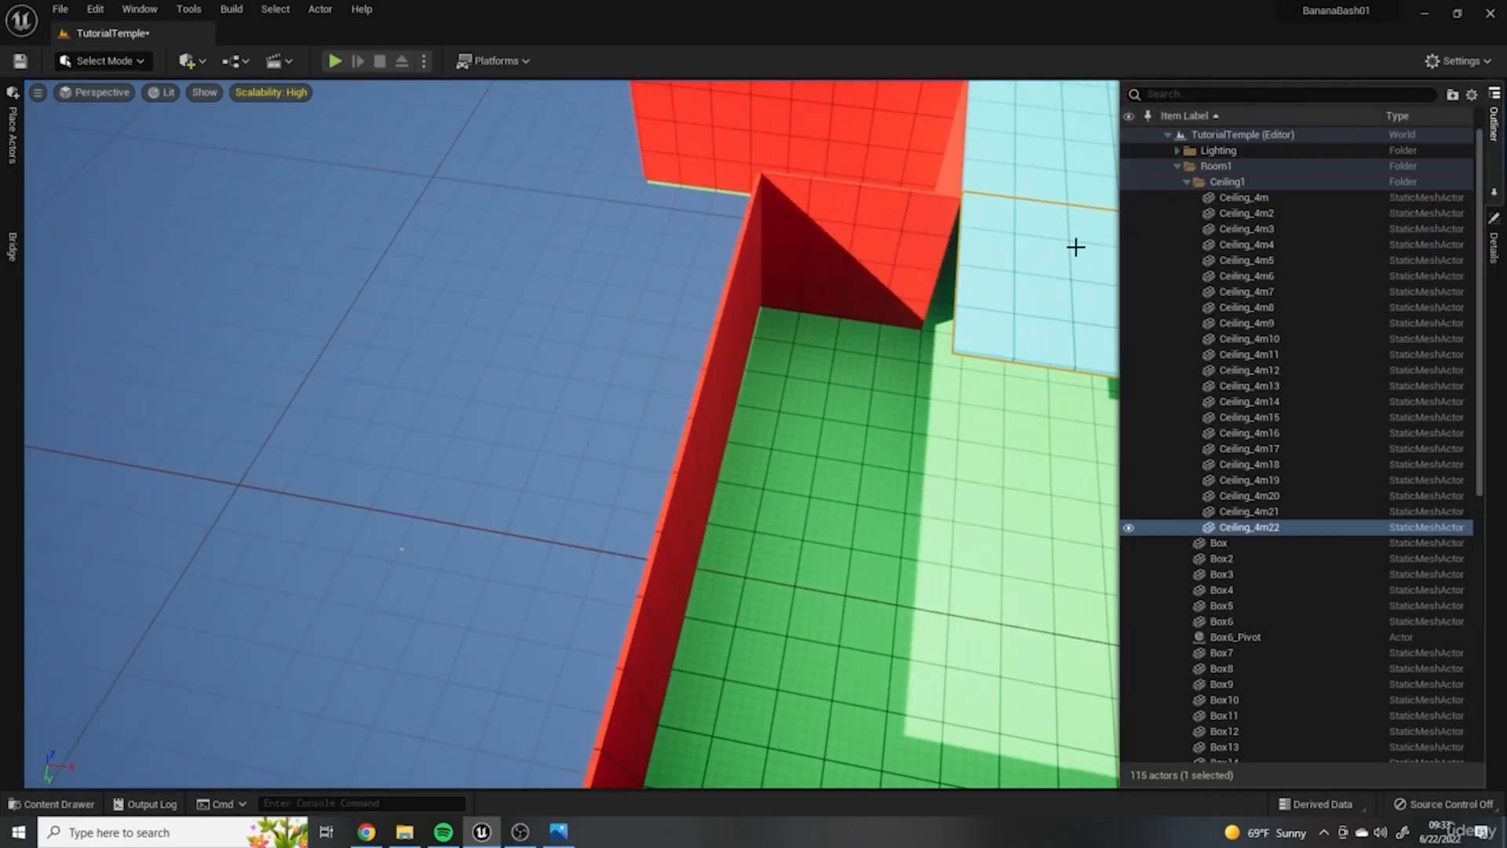
right_click(1256, 532)
mouse_move(1224, 511)
left_click(1162, 600)
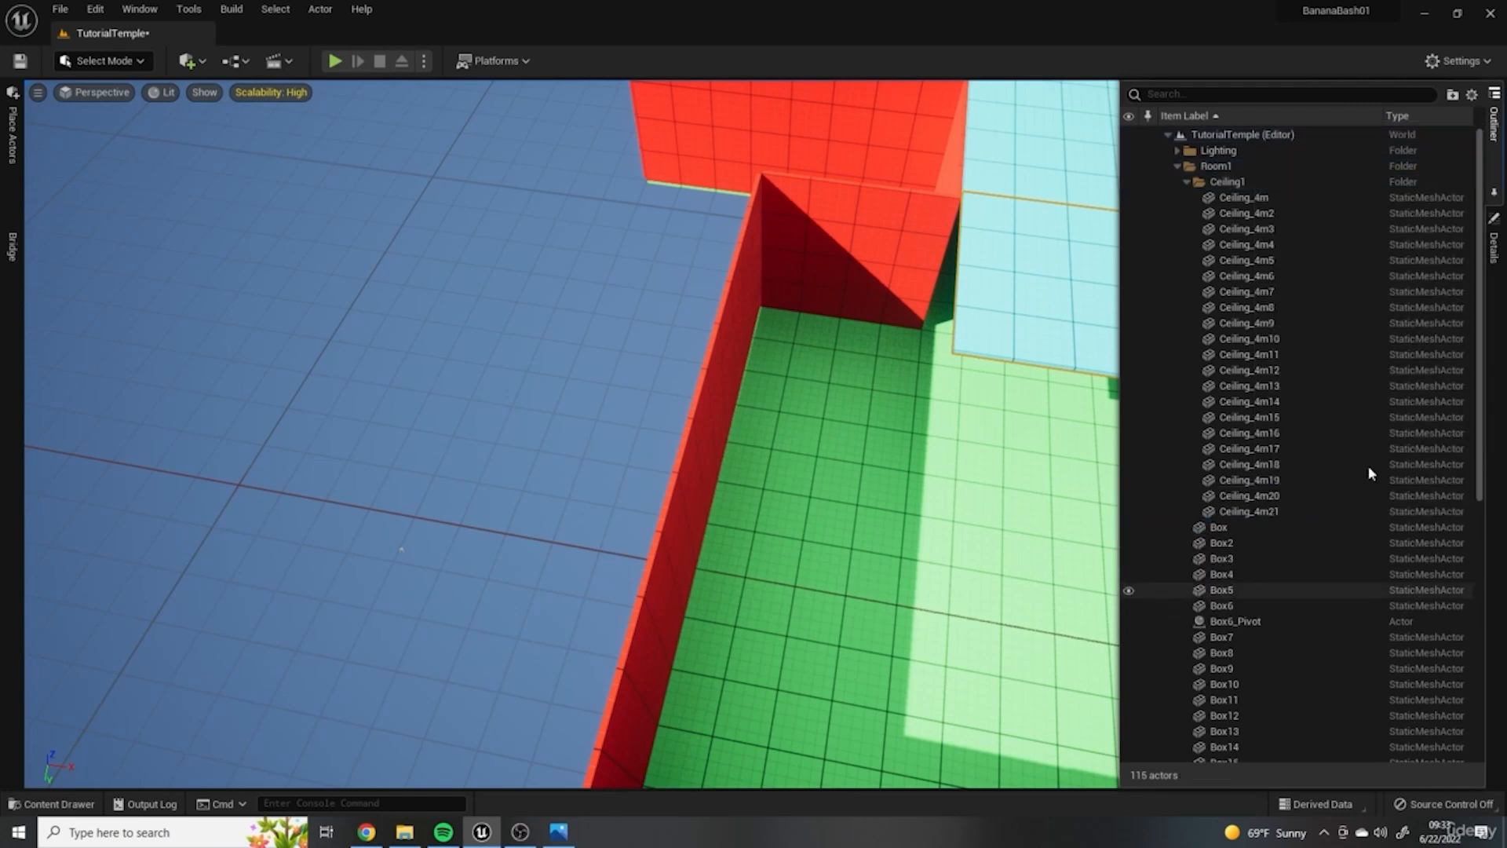
Step: Create a Ceiling2 subfolder inside the Room2 folder and put Ceiling_4m22 in it
left_click(1176, 166)
left_click(1177, 181)
right_click(1208, 179)
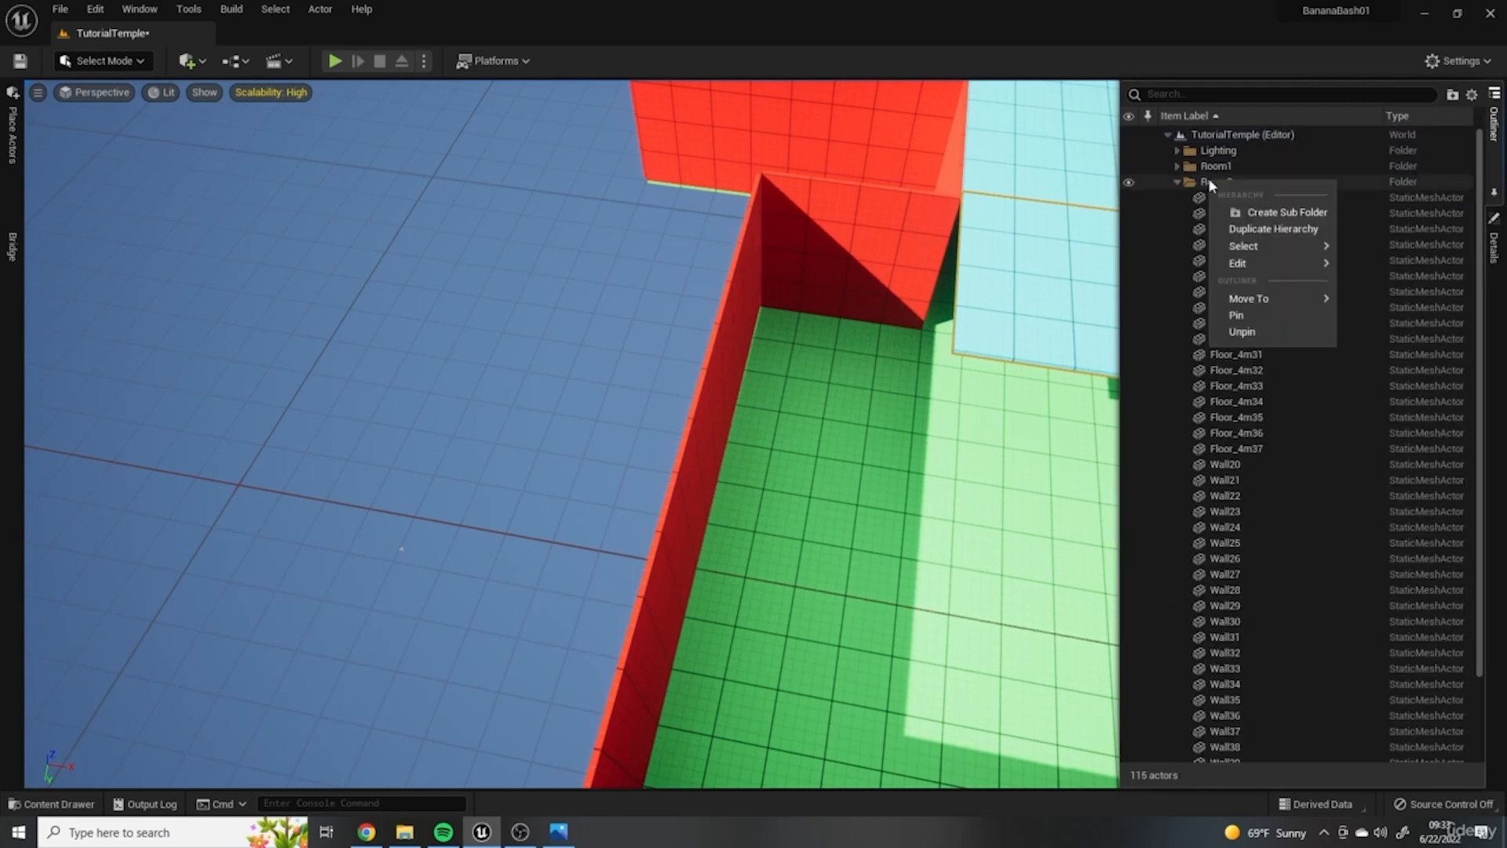
left_click(1287, 213)
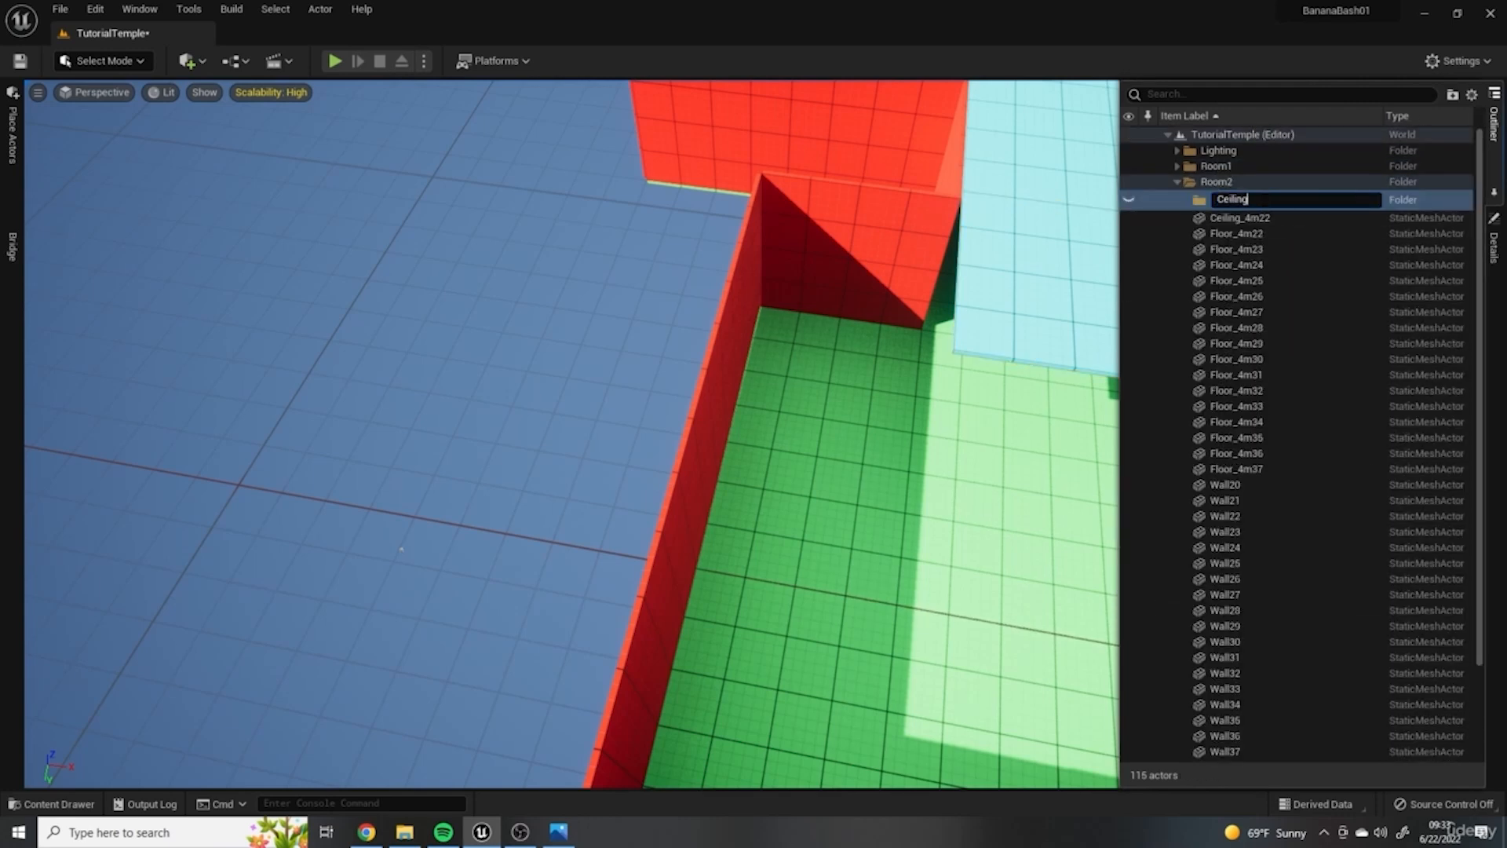
type("Ceiling2")
key("Return")
left_click_drag(1234, 219, 1231, 202)
Step: Duplicate the new ceiling tile with 100-unit snapping until it covers the western two tile columns of Room 2
left_click(1020, 261)
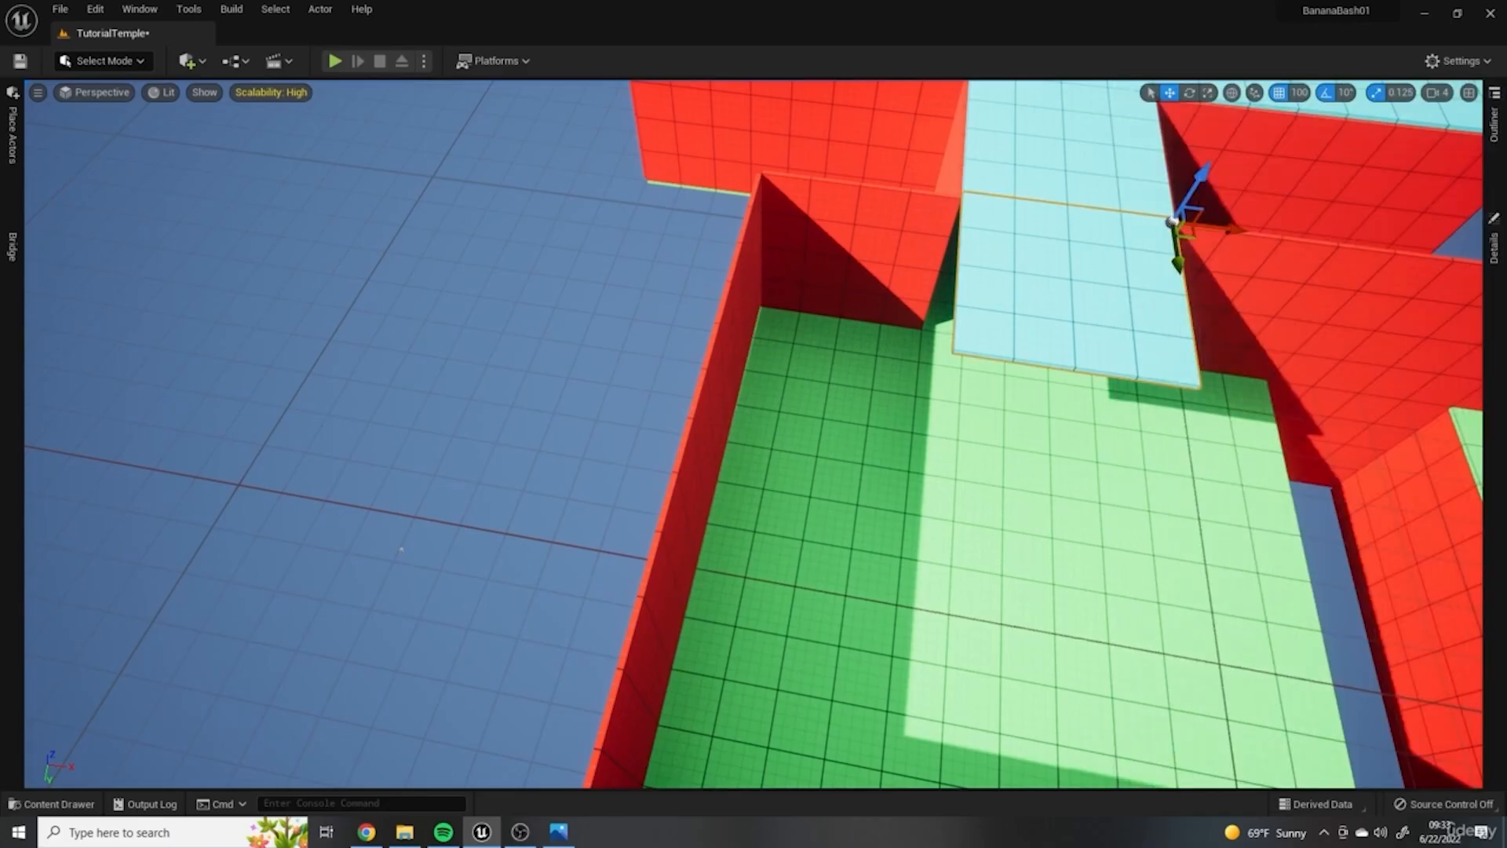
right_click_drag(778, 318, 871, 308)
right_click_drag(1178, 236, 1000, 155)
left_click_drag(971, 162, 789, 191, "alt")
right_click_drag(935, 239, 987, 349)
left_click_drag(995, 423, 771, 482, "alt")
right_click_drag(771, 482, 691, 522)
left_click_drag(879, 408, 643, 372, "alt")
right_click_drag(644, 372, 666, 572)
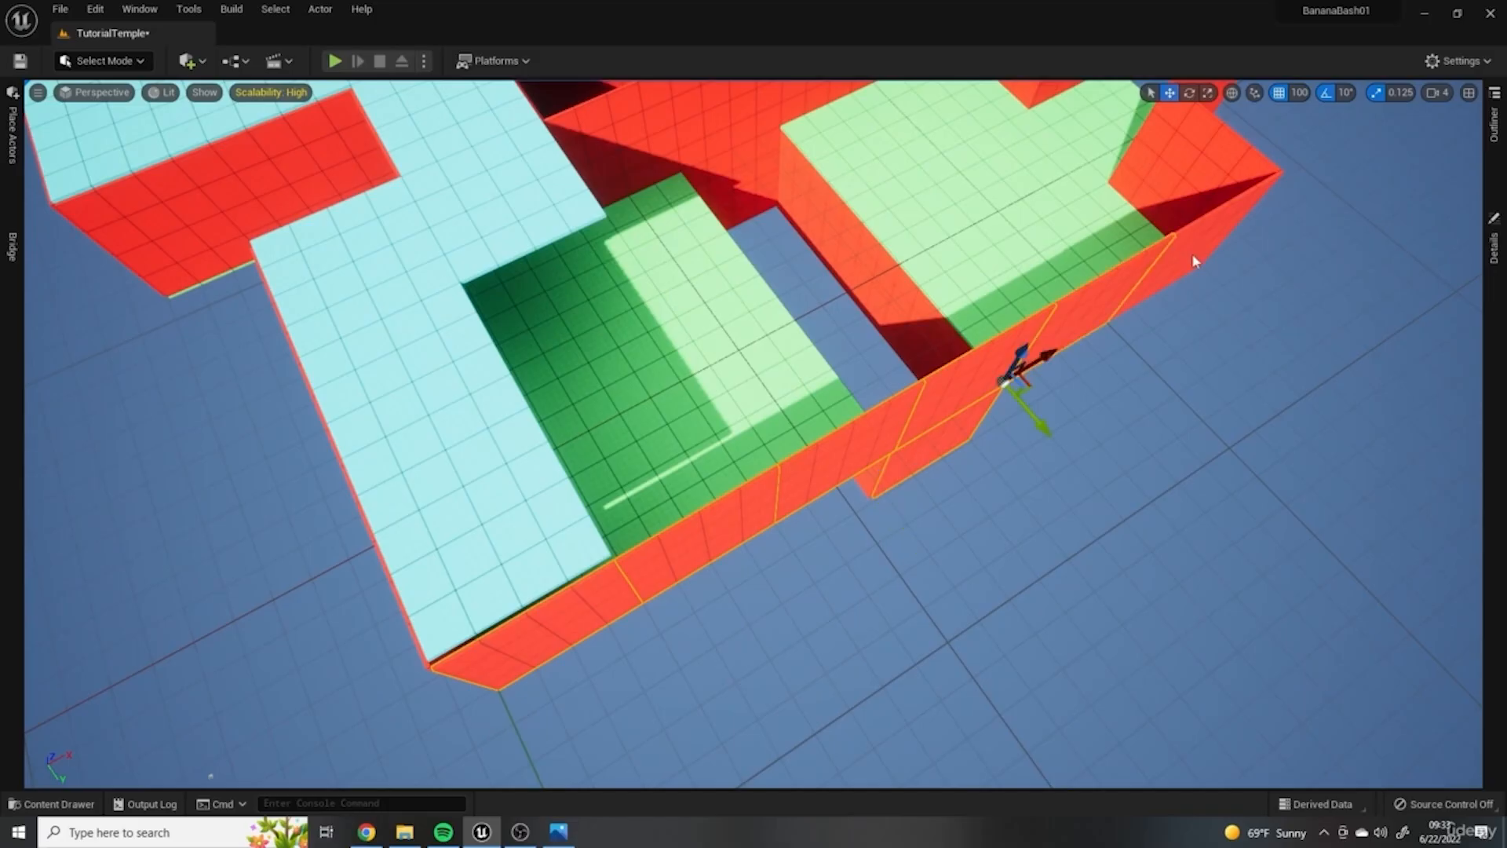
Step: Move Room 2's south wall pieces inward flush with the ceiling edge using 10-unit snapping
left_click(1321, 168)
right_click_drag(1099, 369, 612, 329)
right_click_drag(259, 257, 287, 471)
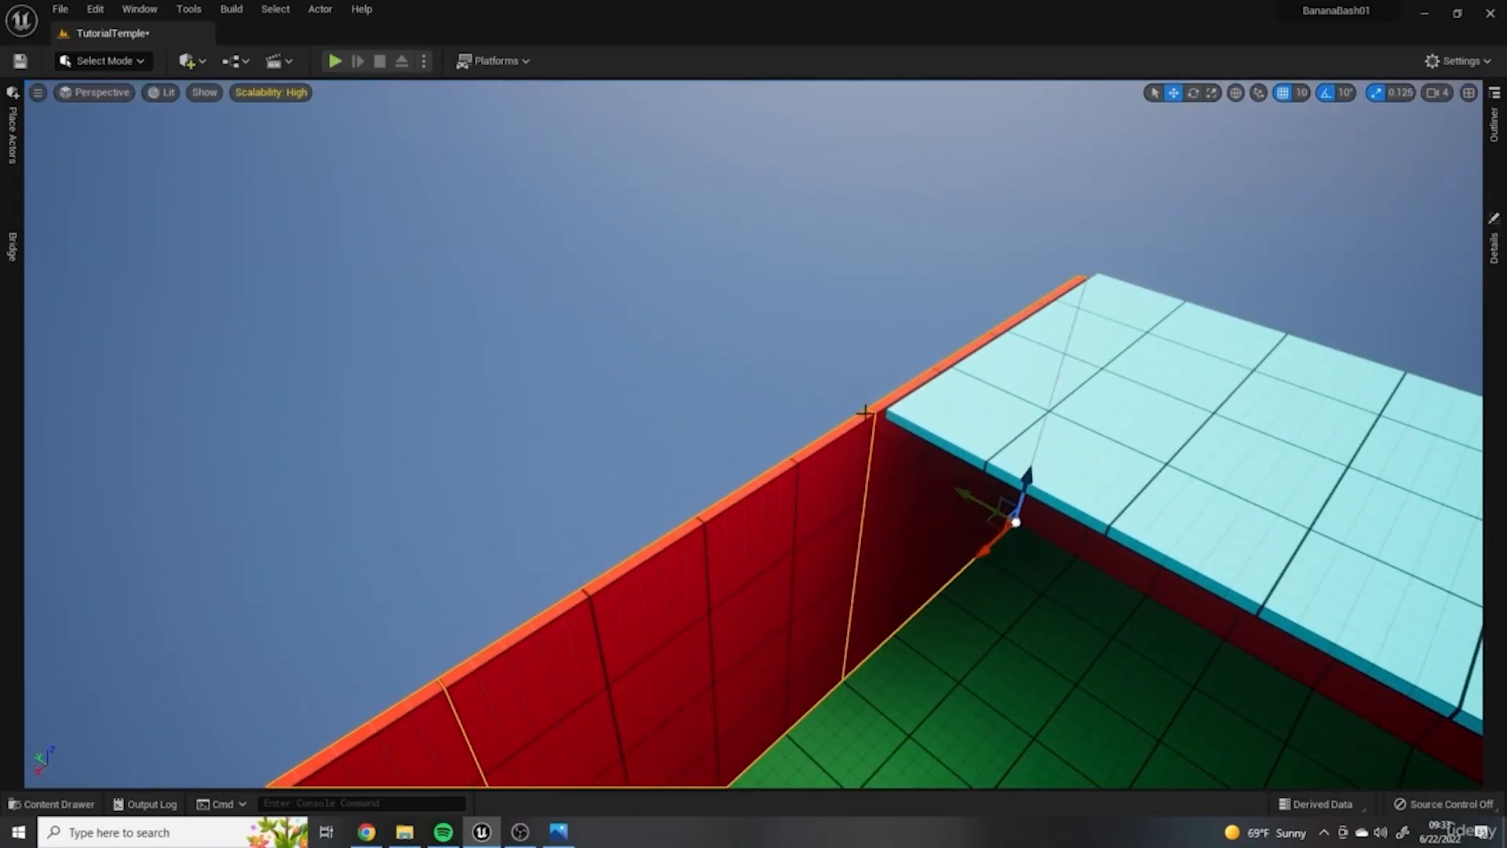
right_click_drag(865, 412, 973, 494)
right_click_drag(847, 383, 708, 325)
left_click_drag(647, 337, 662, 339)
right_click_drag(808, 430, 927, 397)
mouse_move(618, 419)
right_mouse_down()
mouse_move(675, 419)
mouse_move(617, 418)
right_mouse_up()
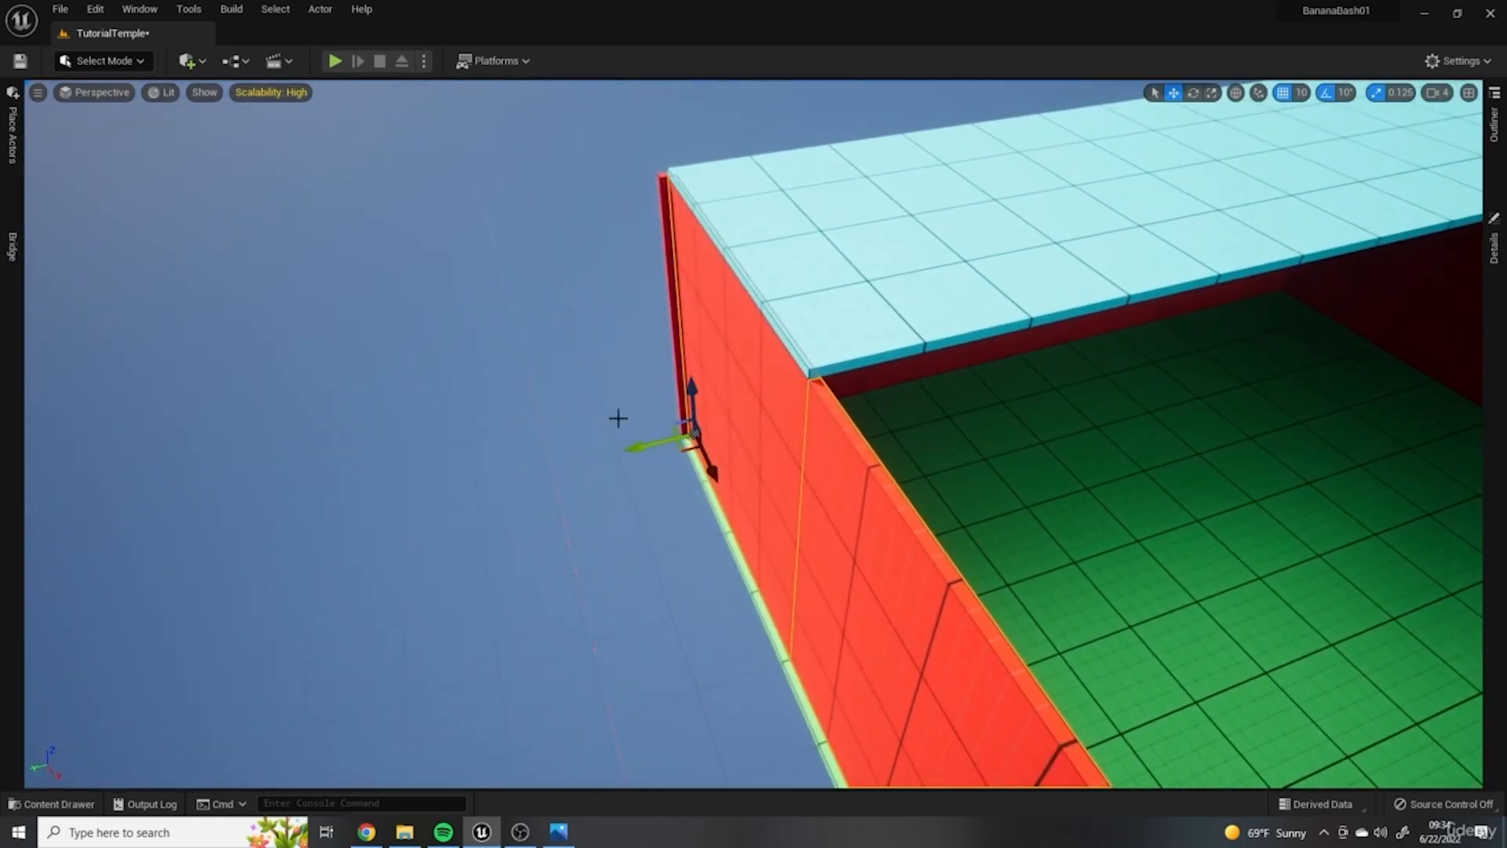
Step: Examine how Room 2's ceiling tiles meet the walls from outside and from underneath, selecting the edge tiles
right_click_drag(945, 316, 1060, 165)
left_click(871, 620)
right_click_drag(872, 620, 1098, 569)
left_click(1099, 314)
right_click_drag(1099, 314, 1295, 298)
right_click_drag(785, 314, 643, 314)
left_click(785, 314)
left_click(628, 338, "ctrl")
left_click(134, 392, "ctrl")
right_click_drag(134, 392, 39, 377)
right_click_drag(913, 430, 1087, 420)
right_click_drag(487, 433, 549, 490)
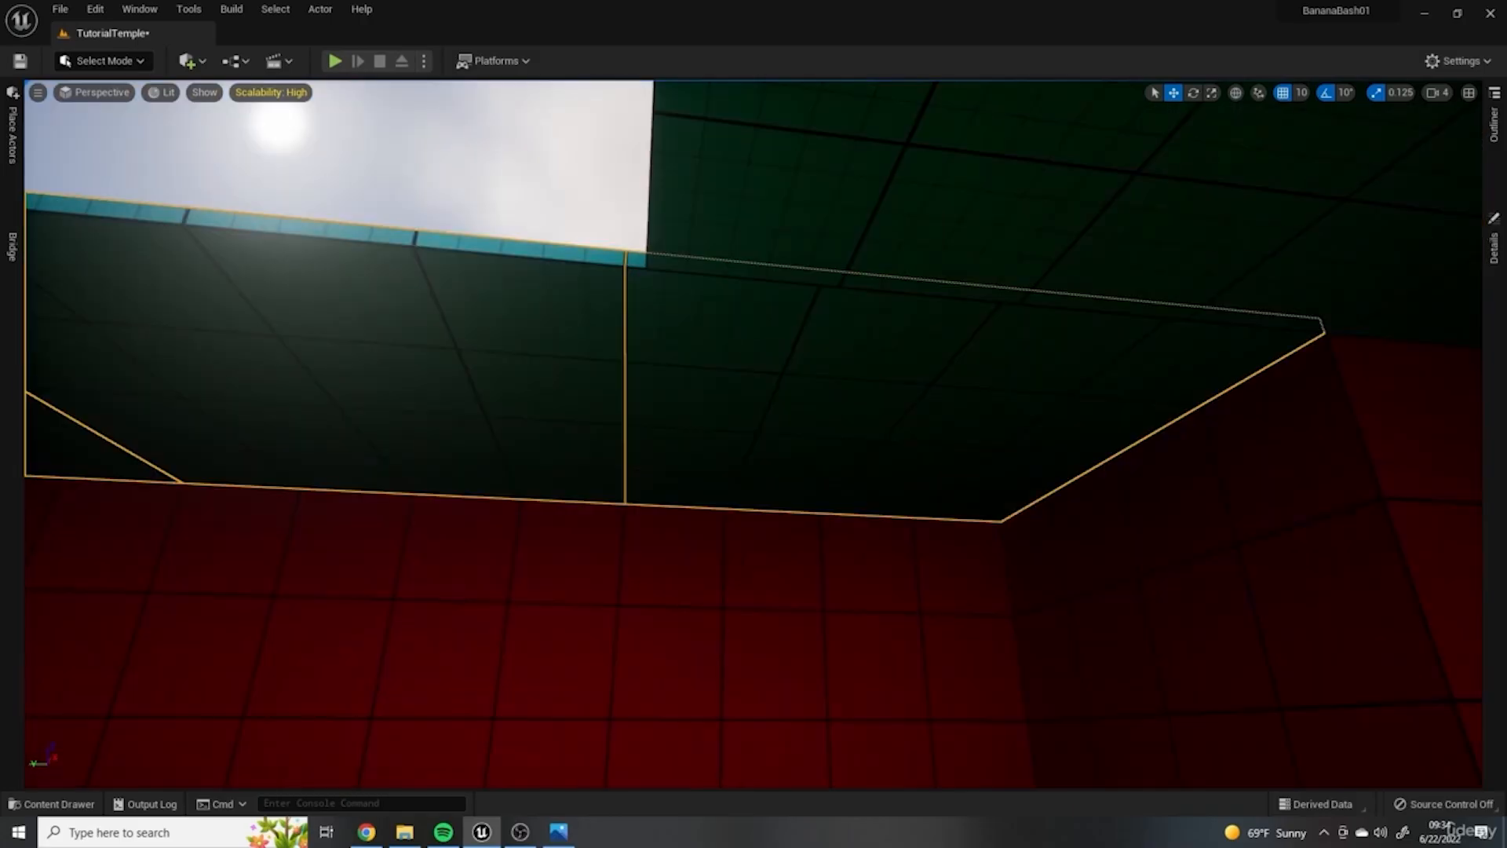
left_click(762, 628)
right_click_drag(762, 628, 762, 573)
Step: Shift the hallway ceiling tile toward Room 2 to close the gap beside Room 2's ceiling
left_click(879, 345)
mouse_move(879, 346)
right_mouse_down()
mouse_move(879, 325)
mouse_move(965, 338)
mouse_move(856, 329)
right_mouse_up()
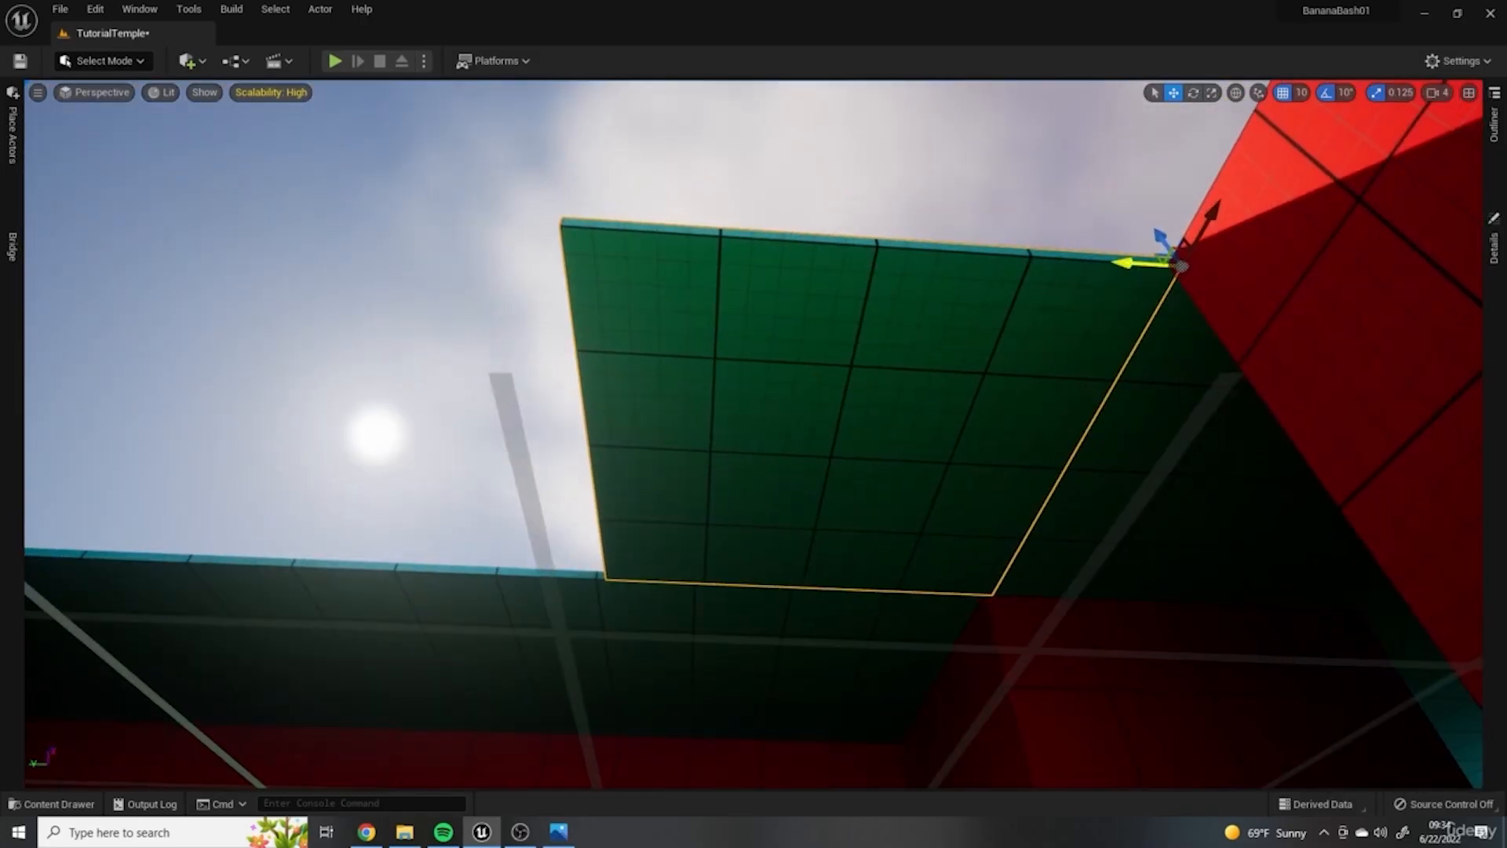
right_click_drag(1131, 353, 1130, 440)
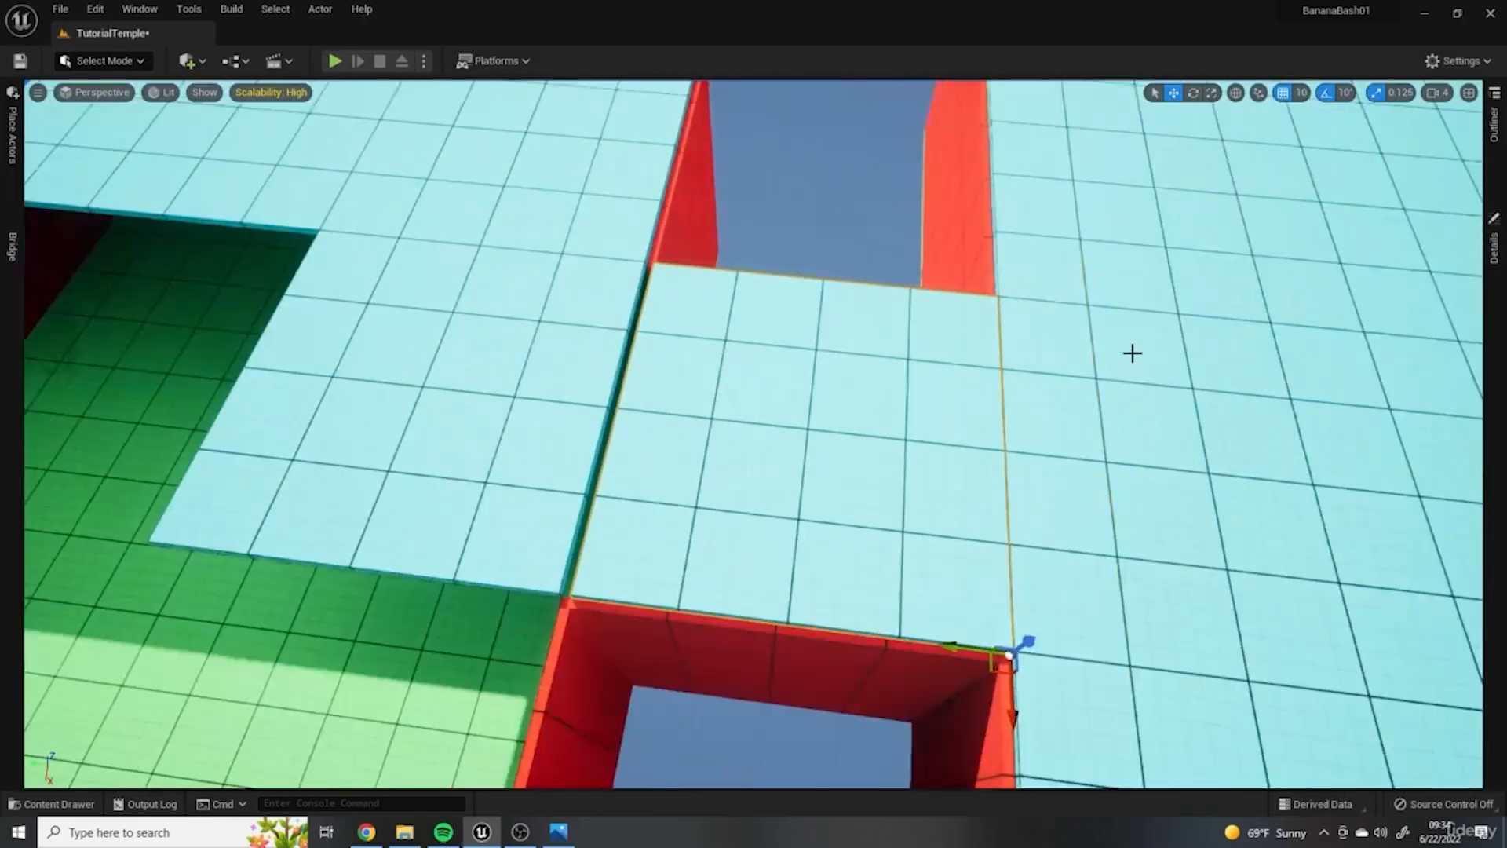
Step: Select all of Room 1's ceiling tiles together and shift them toward the hallway ceiling tile
left_click(1027, 485)
scroll(1027, 485, "down", 4)
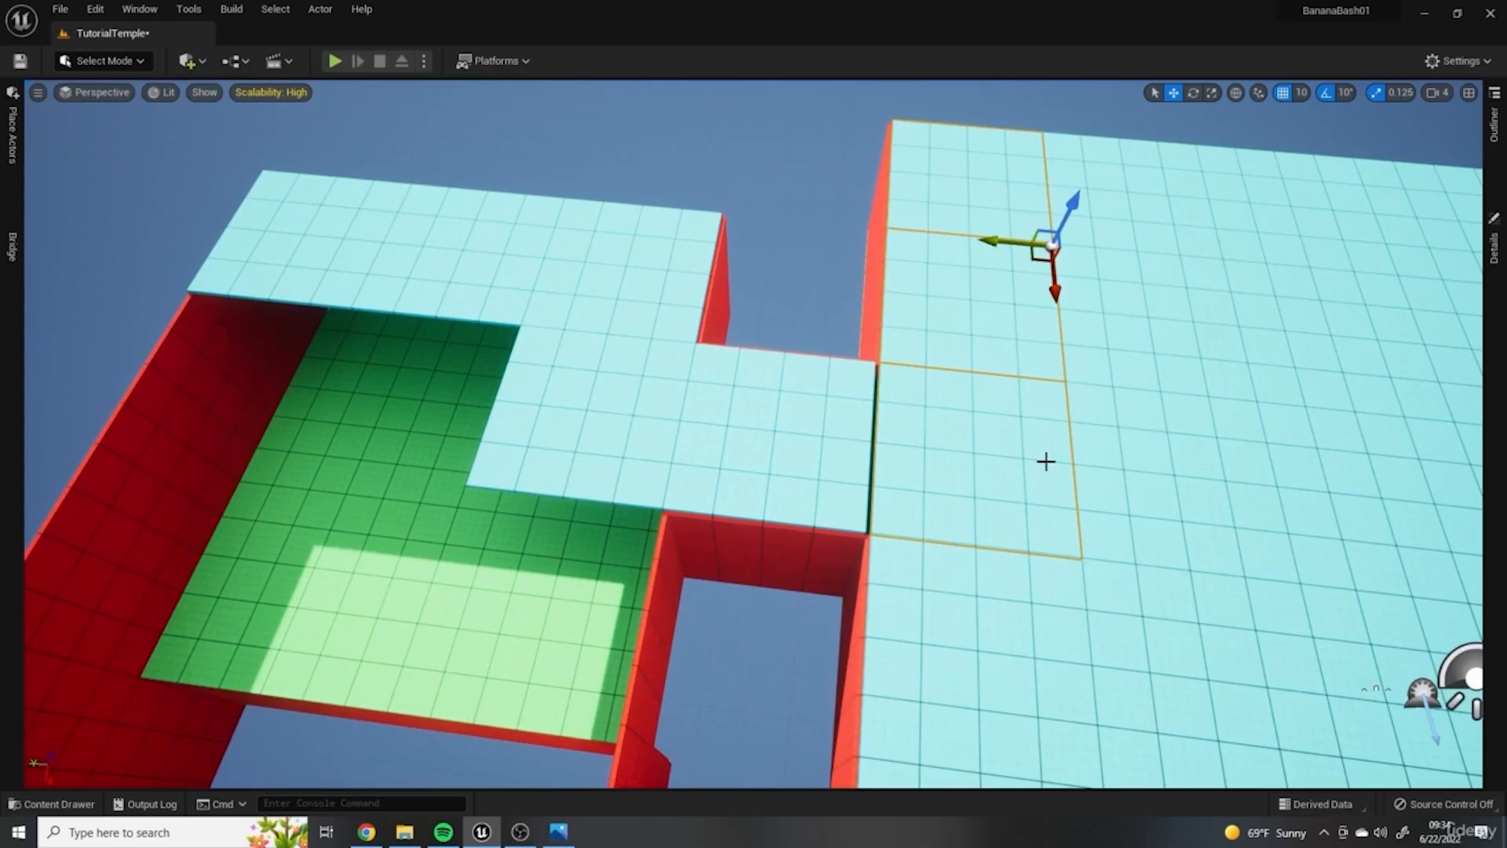
left_click(989, 625, "ctrl")
right_click_drag(989, 625, 1106, 660)
right_click_drag(965, 293, 1072, 457)
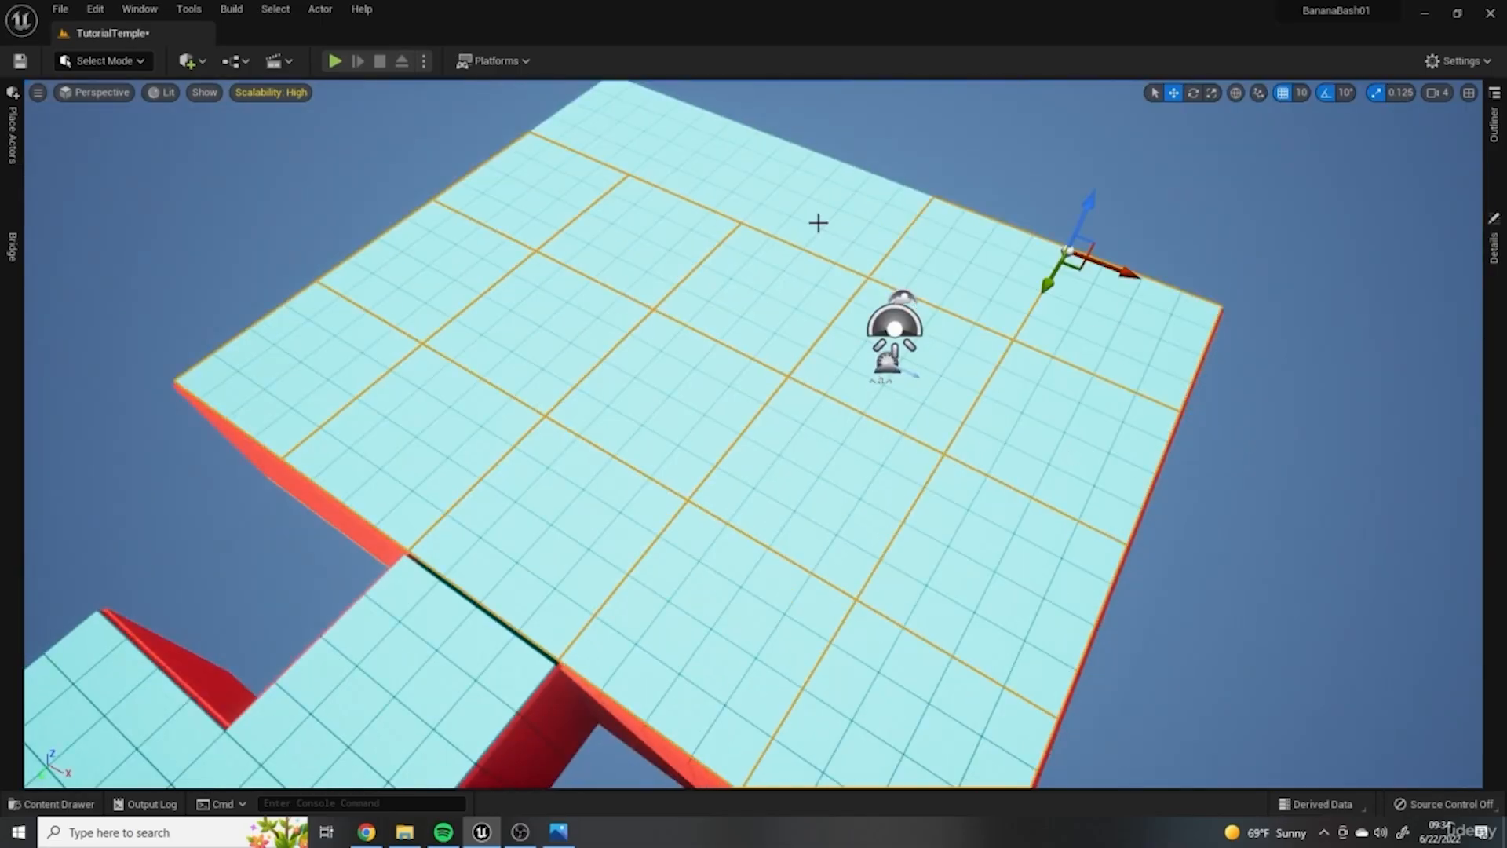
left_click(640, 132, "ctrl")
right_click_drag(640, 132, 1499, 364)
left_click_drag(1406, 274, 1397, 273)
Step: Readjust Room 1's ceiling tiles in small 10-unit moves so their edges line up with the walls
right_click_drag(1102, 428, 1075, 275)
left_click(1103, 428)
left_click(1103, 428)
left_click_drag(1007, 368, 1029, 366)
right_click_drag(1026, 426, 1037, 542)
left_click(1135, 637)
right_click_drag(1135, 637, 1122, 801)
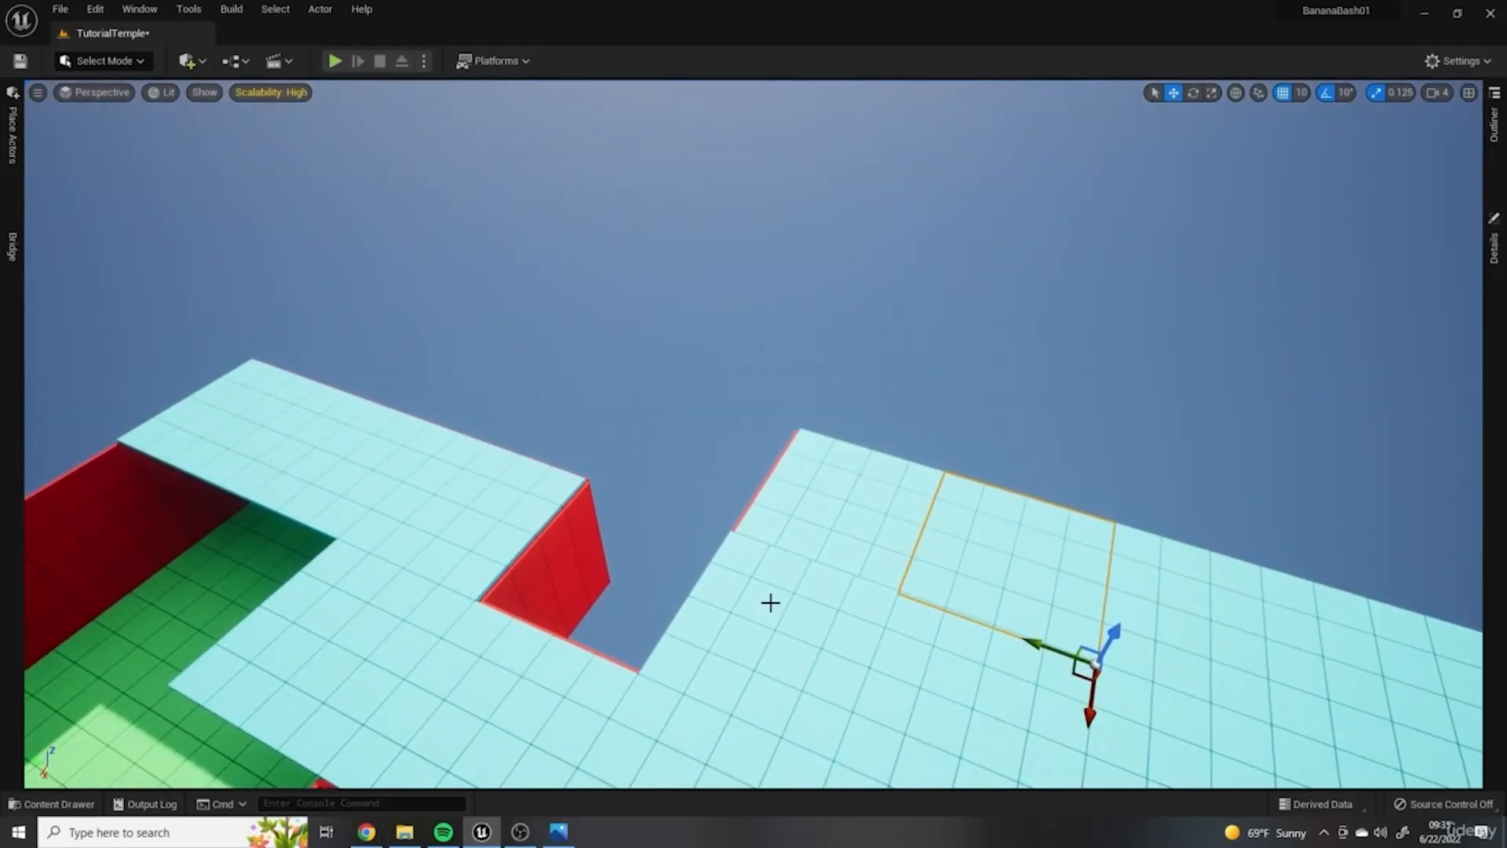
right_click_drag(770, 602, 733, 648)
left_click(844, 508)
right_click_drag(827, 584, 740, 478)
left_click(826, 584)
left_click_drag(330, 659, 331, 668)
Step: Move the hallway ceiling tile flush against Room 1's ceiling and check the seam from the opposite side
left_click(926, 321)
right_click_drag(926, 322, 1107, 329)
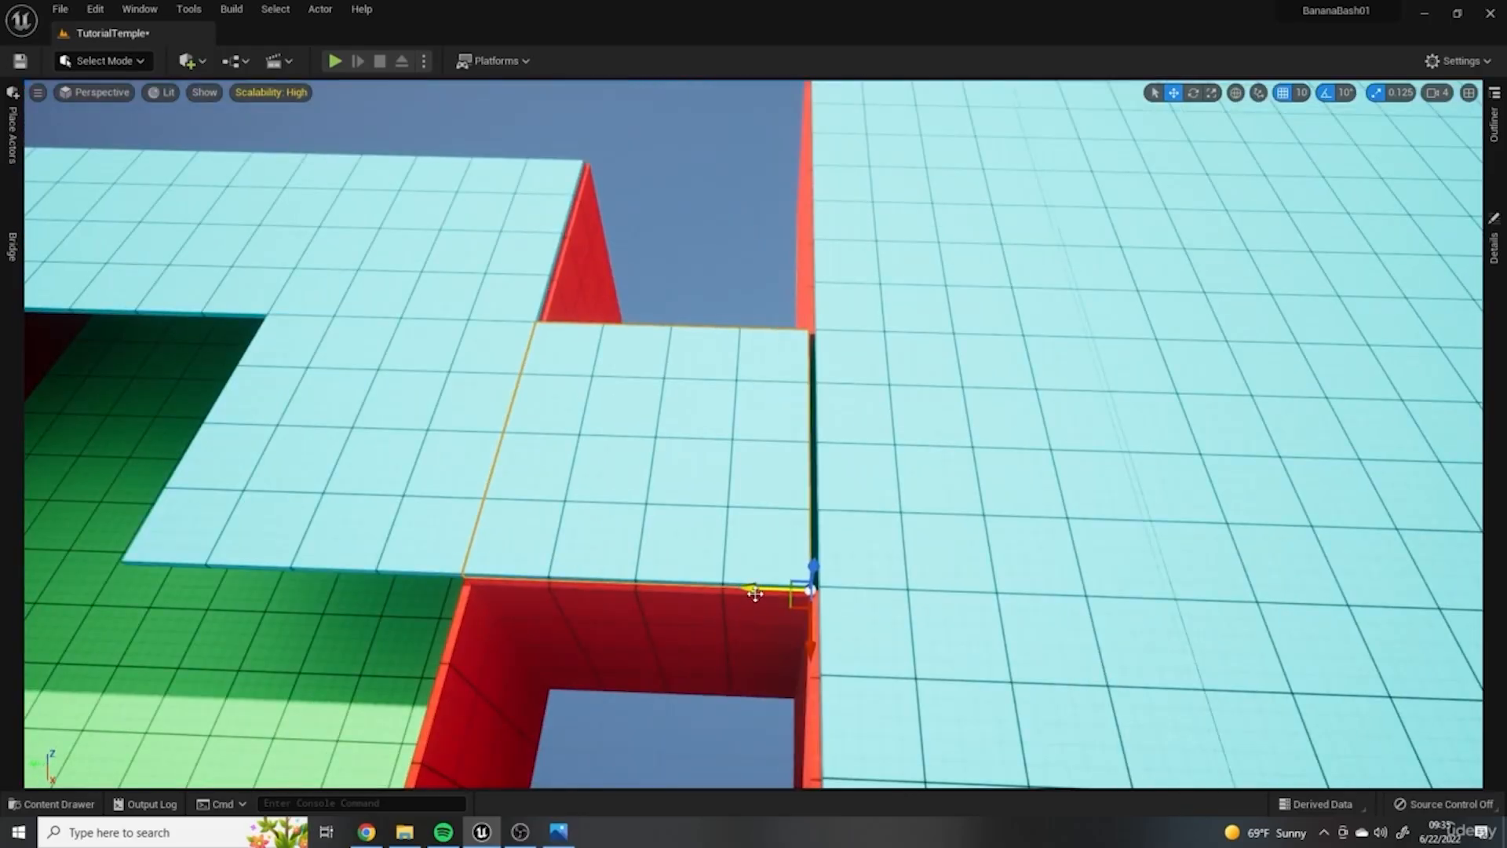
right_click_drag(755, 594, 725, 589)
left_click(653, 388)
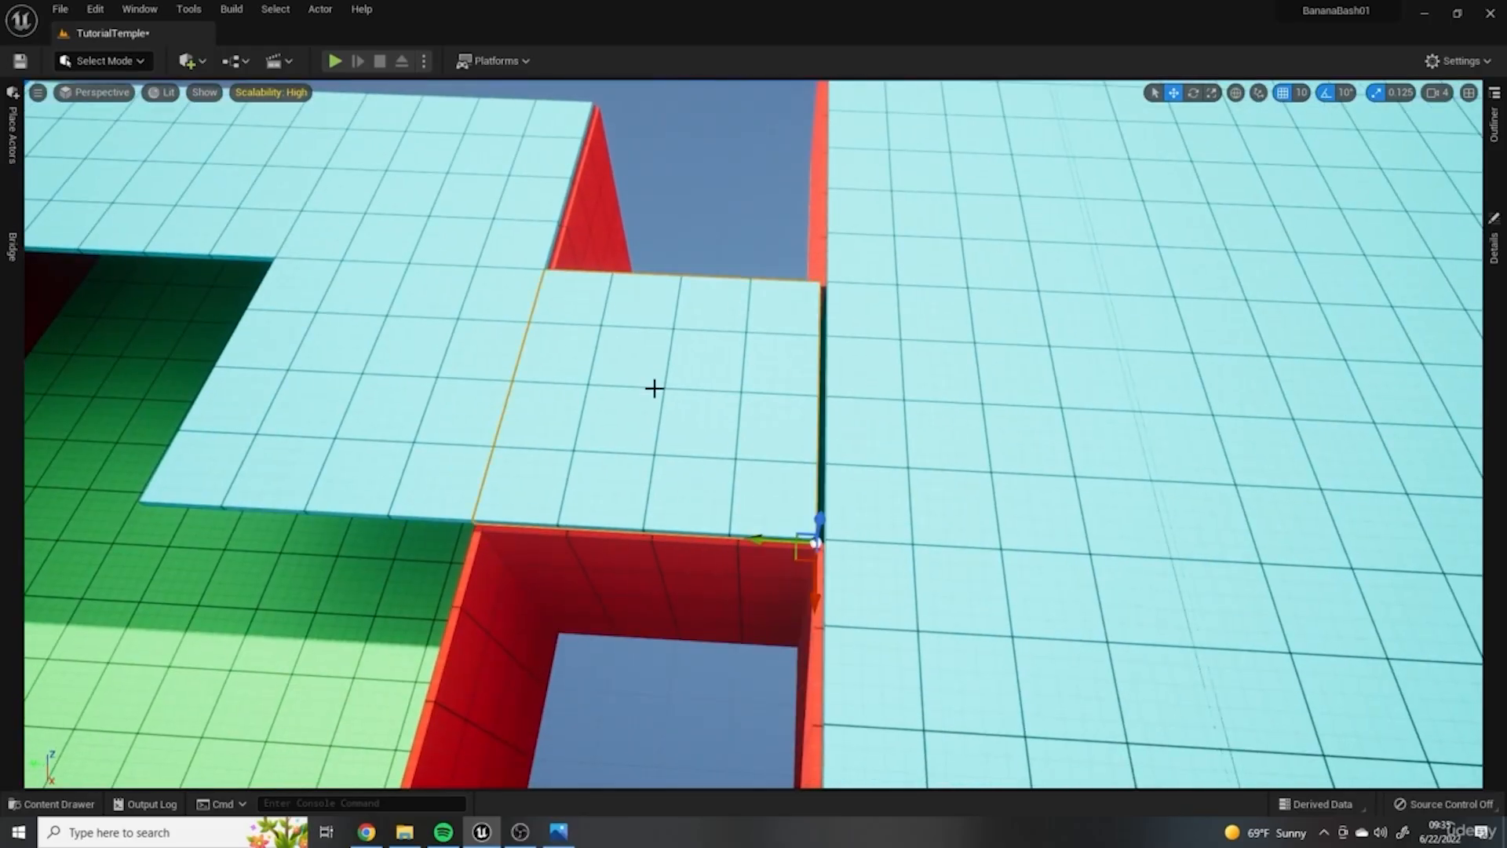
right_click_drag(801, 377, 1177, 385)
left_click(922, 533)
right_click_drag(922, 533, 965, 533)
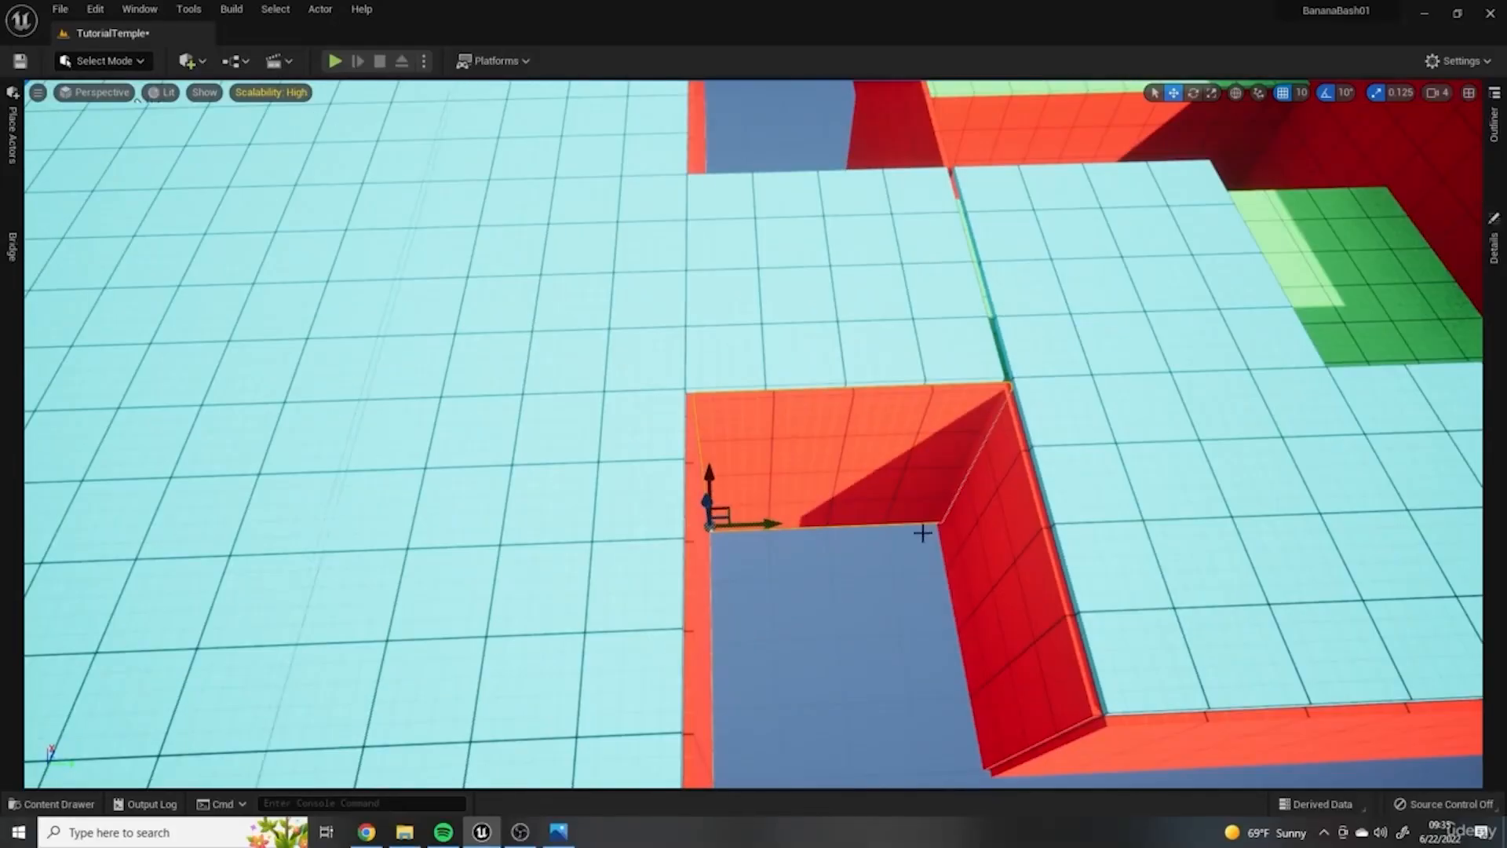
right_click_drag(786, 277, 625, 436)
Step: Select Room 2's ceiling tiles and shift them against the hallway ceiling tile to close the gap
right_click_drag(504, 267, 634, 224)
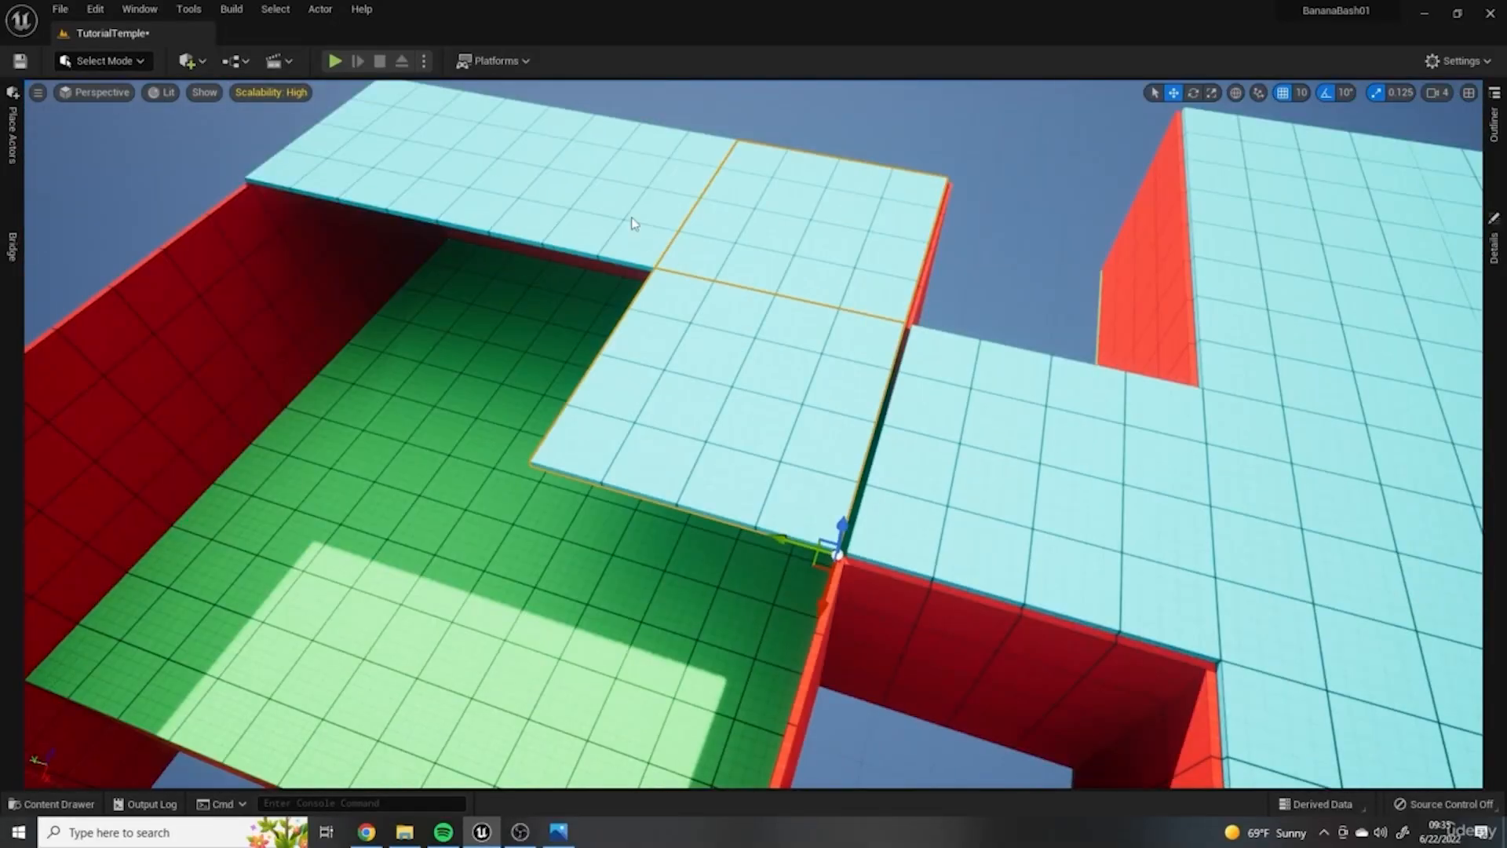
right_click_drag(718, 433, 690, 110)
right_click_drag(777, 342, 777, 259)
right_click_drag(843, 295, 1099, 295)
left_click(843, 296)
Step: Select the easternmost column of Room 2's ceiling tiles and duplicate it eastward toward the pit
left_click(798, 572)
right_click_drag(798, 573, 706, 659)
right_click_drag(1179, 388, 746, 330)
right_click_drag(604, 512, 640, 558)
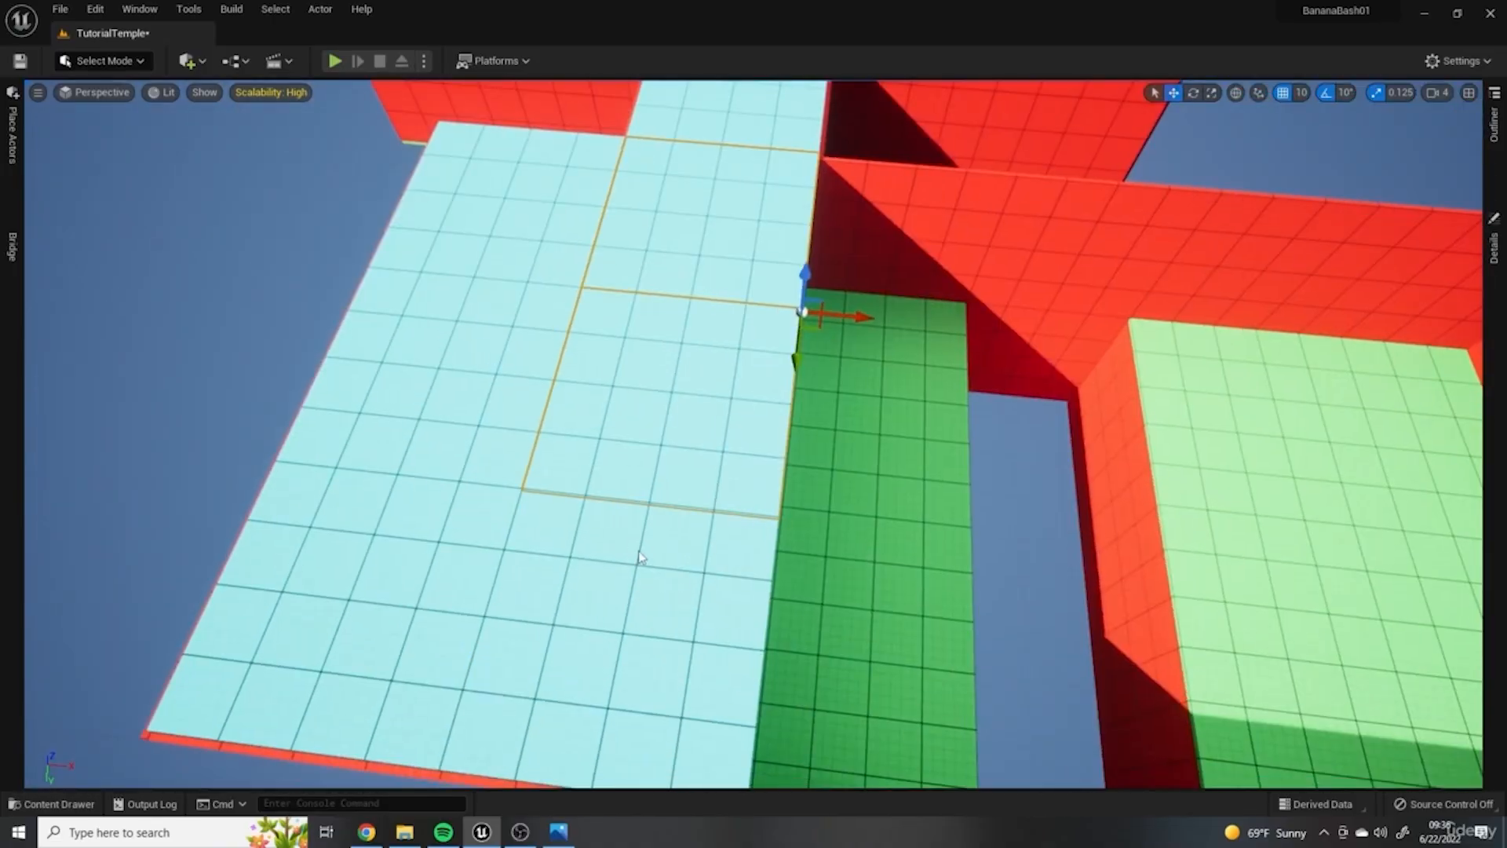
right_click_drag(1098, 559, 698, 465)
right_click_drag(907, 428, 676, 459)
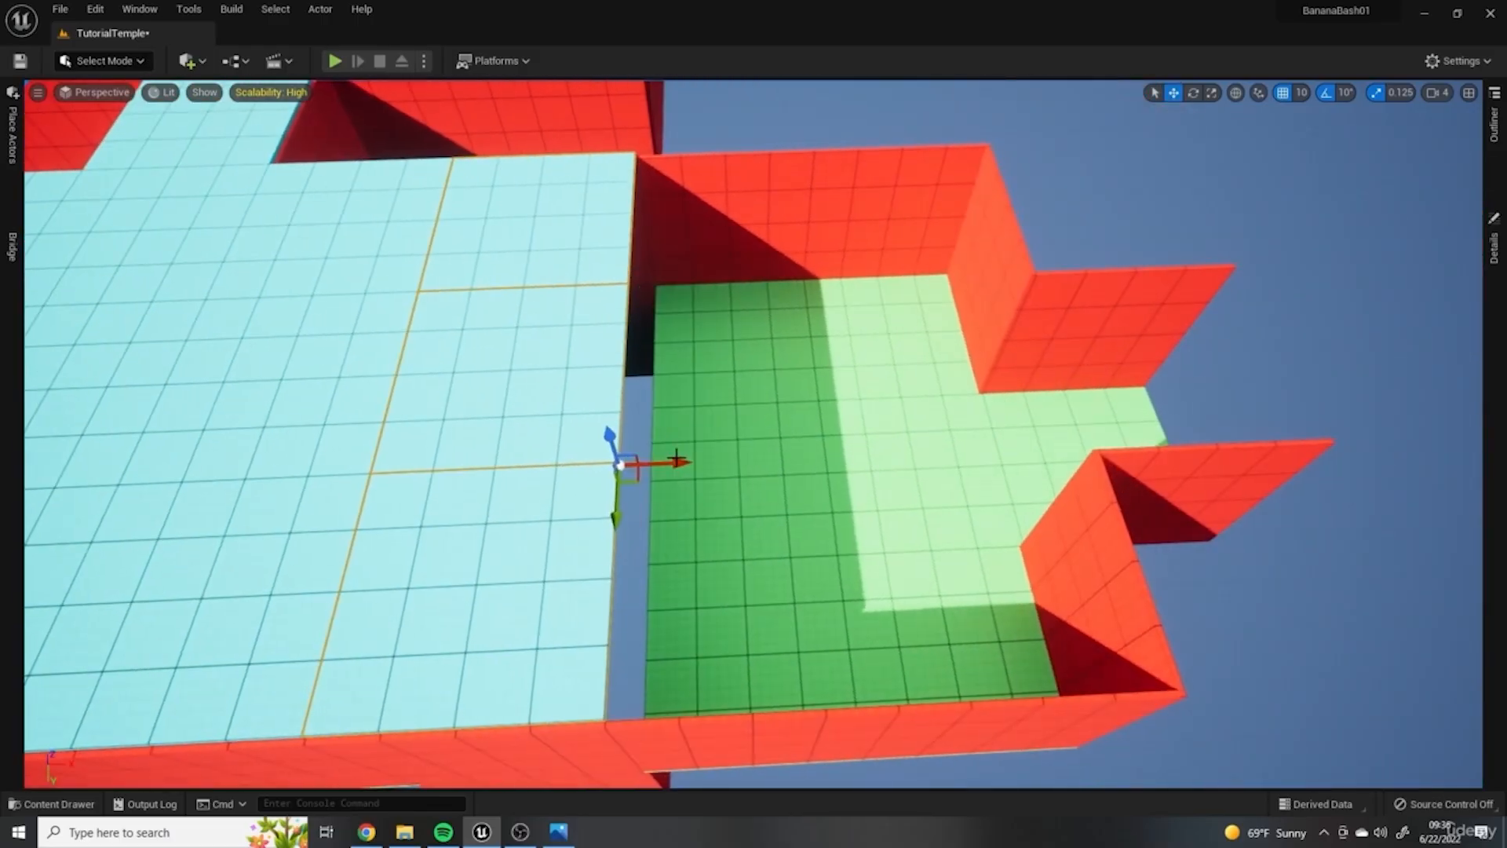
Step: Duplicate the ceiling column further east to cover the pit, the east section and the passage toward Room 3
left_click_drag(914, 445, 903, 446, "alt")
right_click_drag(903, 446, 800, 471)
left_click_drag(958, 514, 1222, 615, "alt")
key("Escape")
right_click_drag(1012, 434, 879, 475)
left_click(864, 410)
Step: Place a point light in the western part of Room 2 in front of the hallway and raise it toward the ceiling
right_click_drag(1108, 562, 970, 287)
left_click(52, 804)
left_click(20, 149)
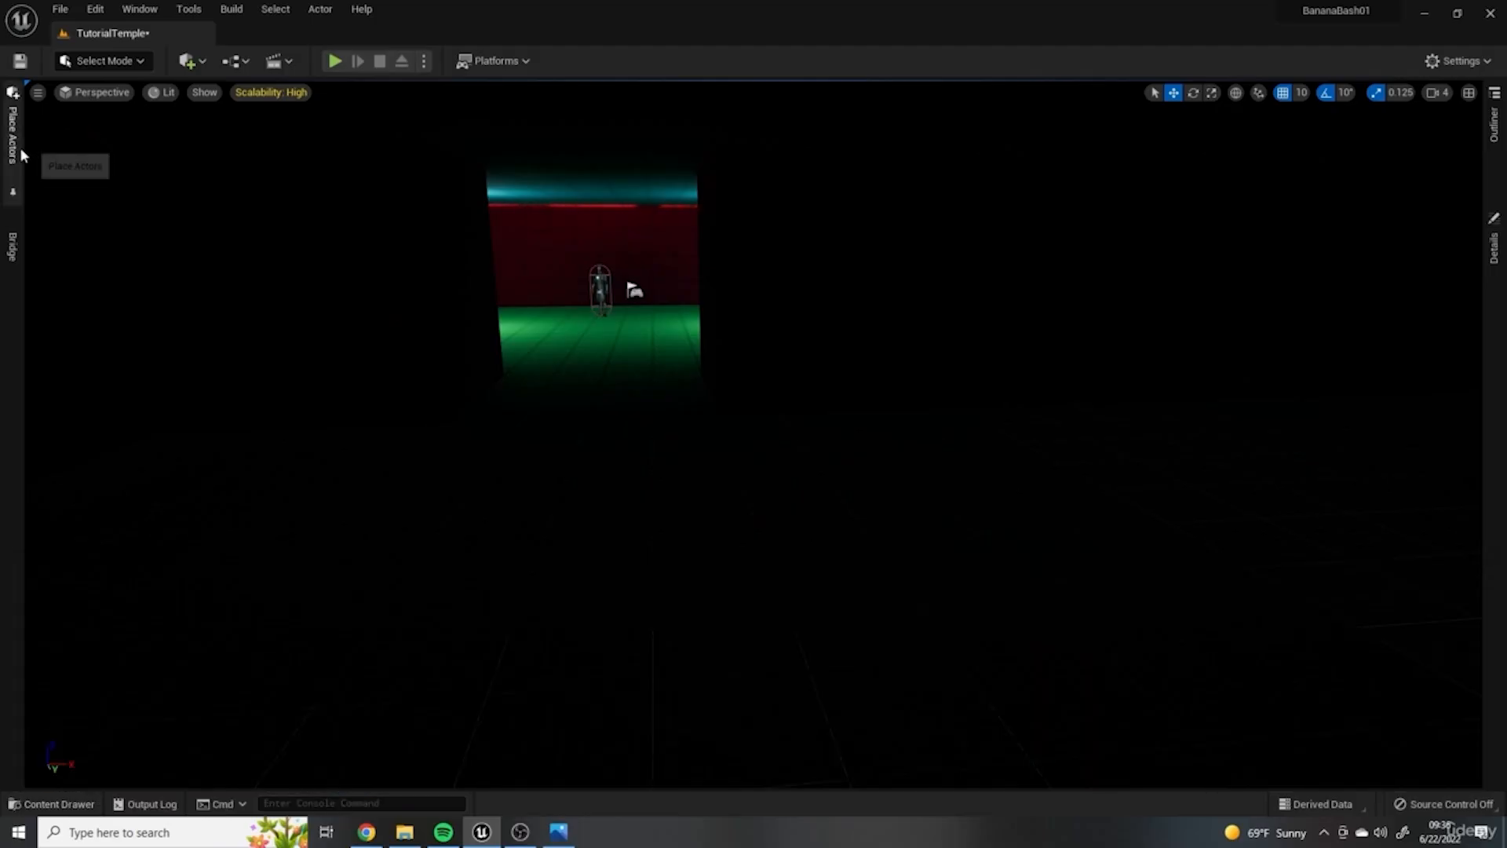
left_click(17, 149)
left_click_drag(103, 224, 653, 550)
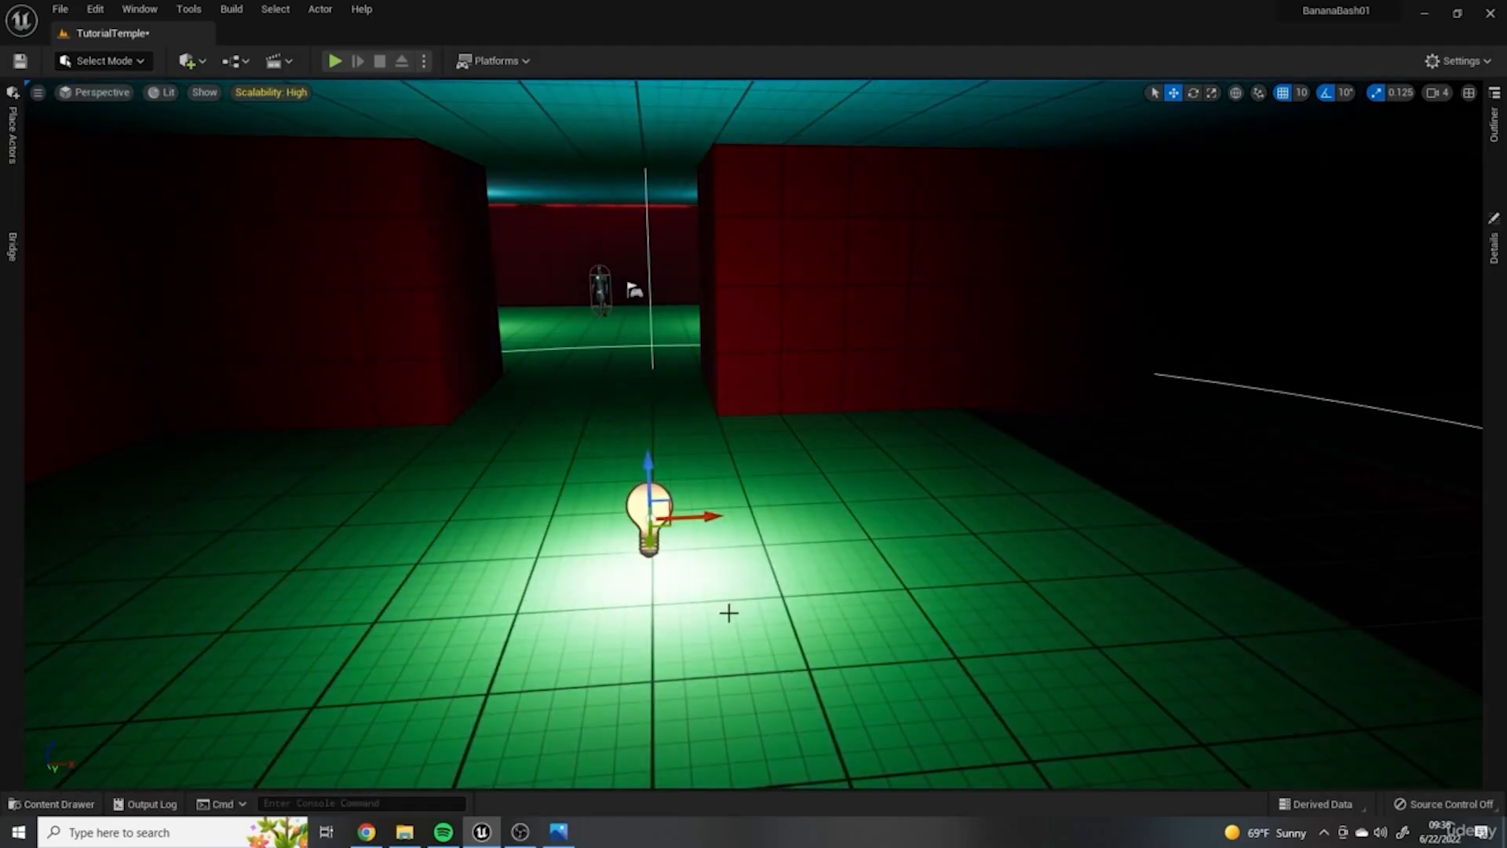
right_click_drag(727, 613, 683, 580)
left_click_drag(465, 530, 453, 284)
Step: Duplicate the point light toward Room 2's east section and adjust the positions to spread light across the room
right_click_drag(453, 284, 919, 318)
left_click_drag(823, 363, 1335, 370, "alt")
right_click_drag(1334, 369, 1326, 396)
left_click_drag(948, 303, 1334, 306)
right_click_drag(1334, 306, 1476, 314)
left_click_drag(632, 369, 1019, 394)
right_click_drag(1019, 393, 927, 440)
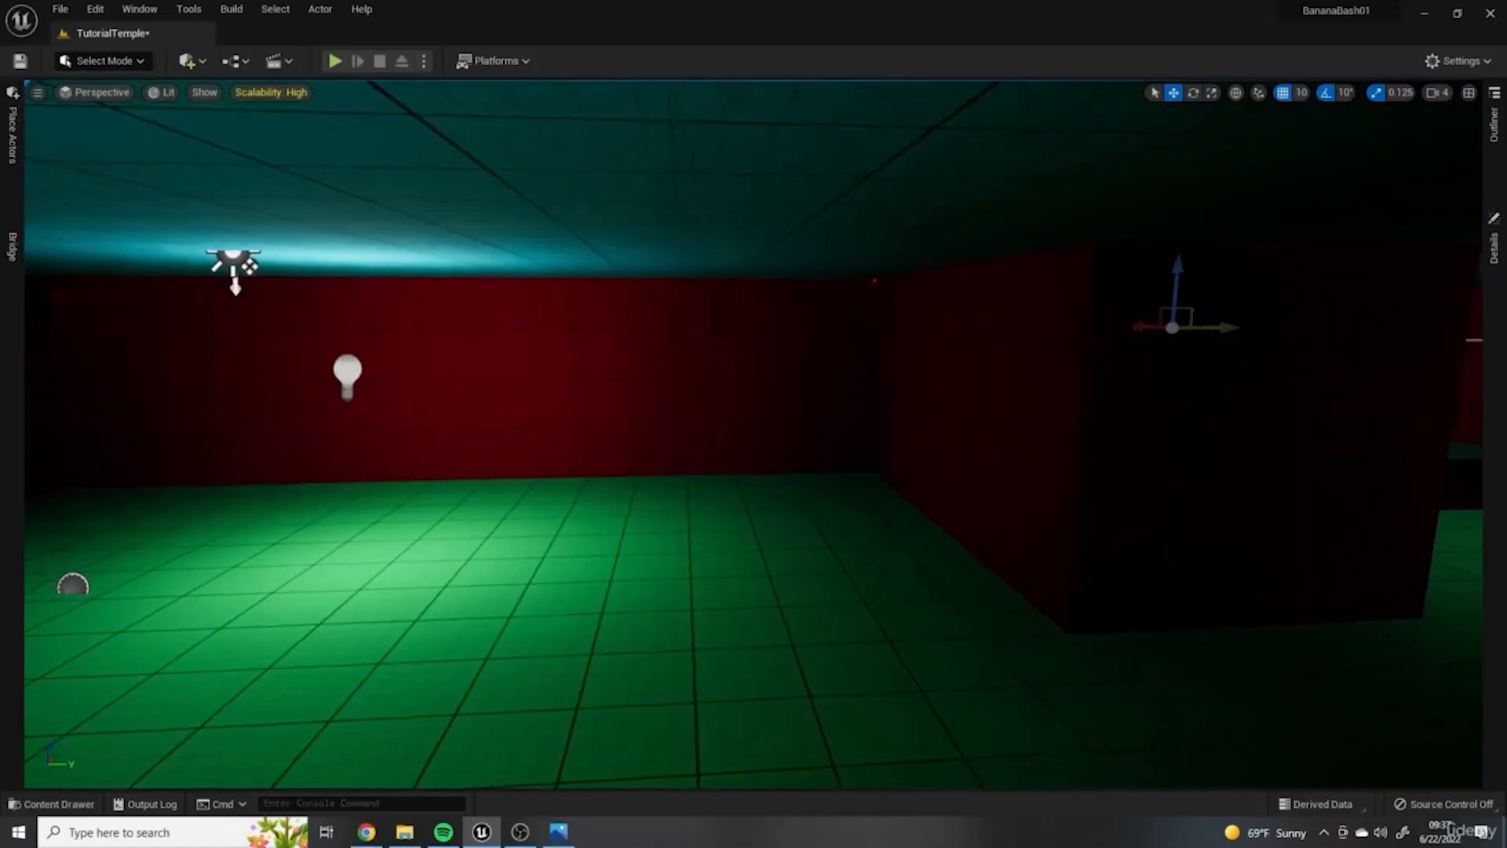
Step: Play the level and run the character from Room 1 through Room 2, jumping the pit to the east section
left_click(335, 61)
key("w")
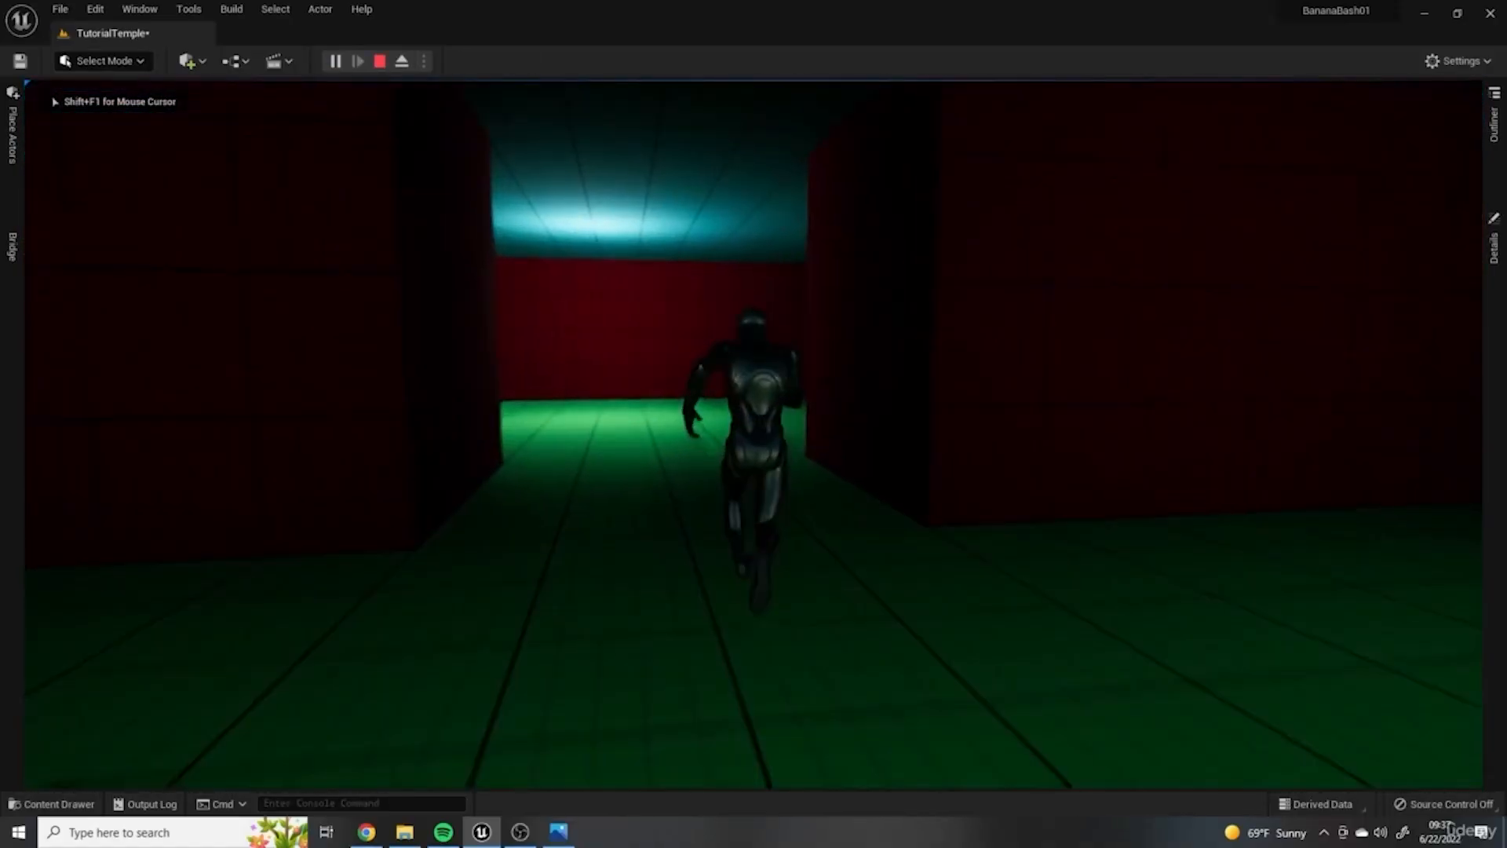
key("space")
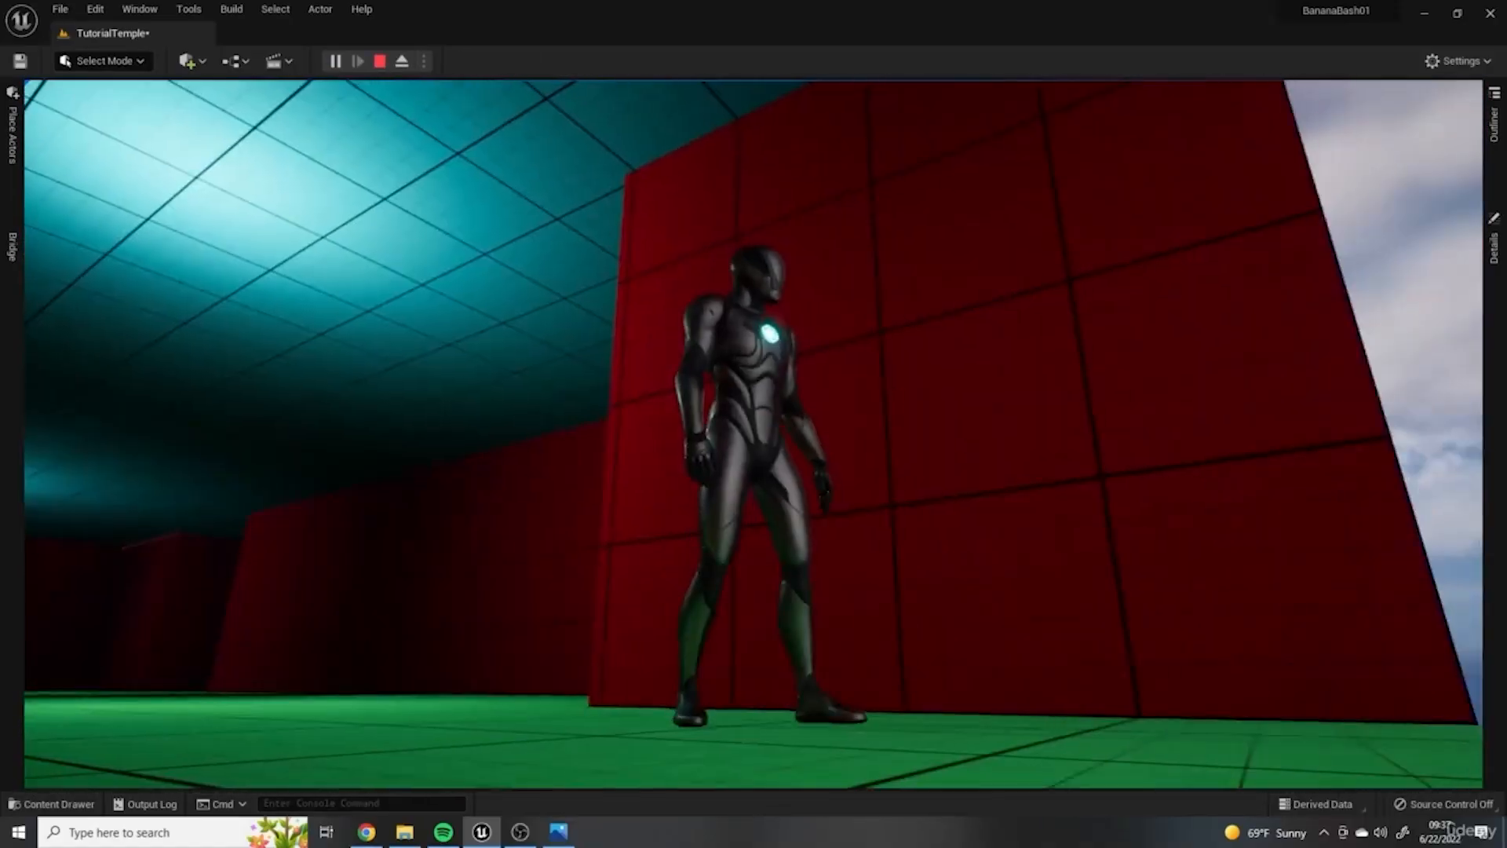
Step: Stop the play session and inspect the outside of Rooms 1 and 2 up to the open passage toward Room 3
key("Escape")
right_click_drag(748, 346, 793, 424)
right_click_drag(1157, 422, 1162, 449)
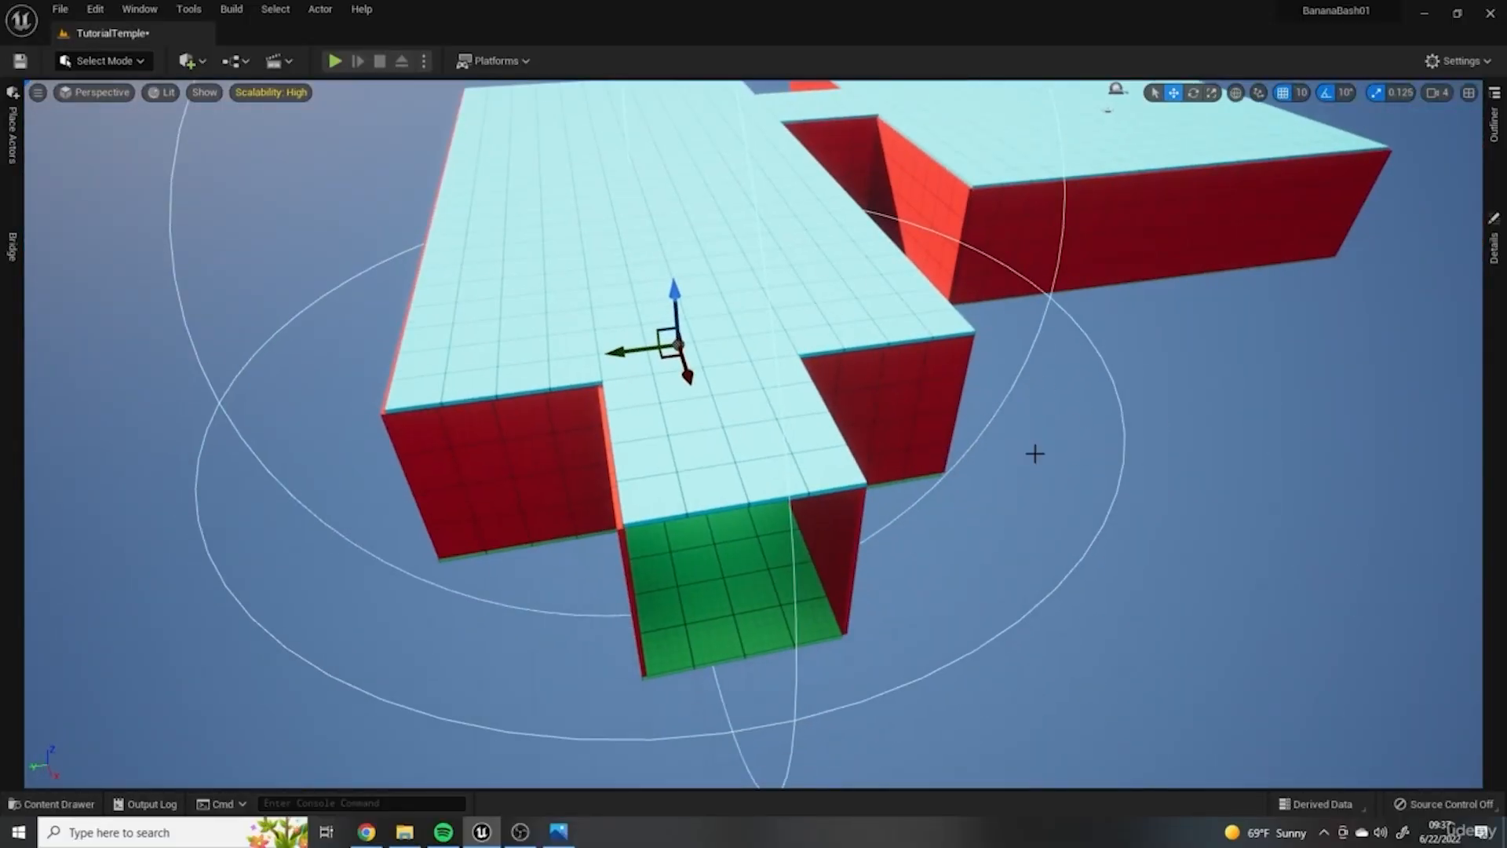
right_click_drag(1058, 493, 1256, 582)
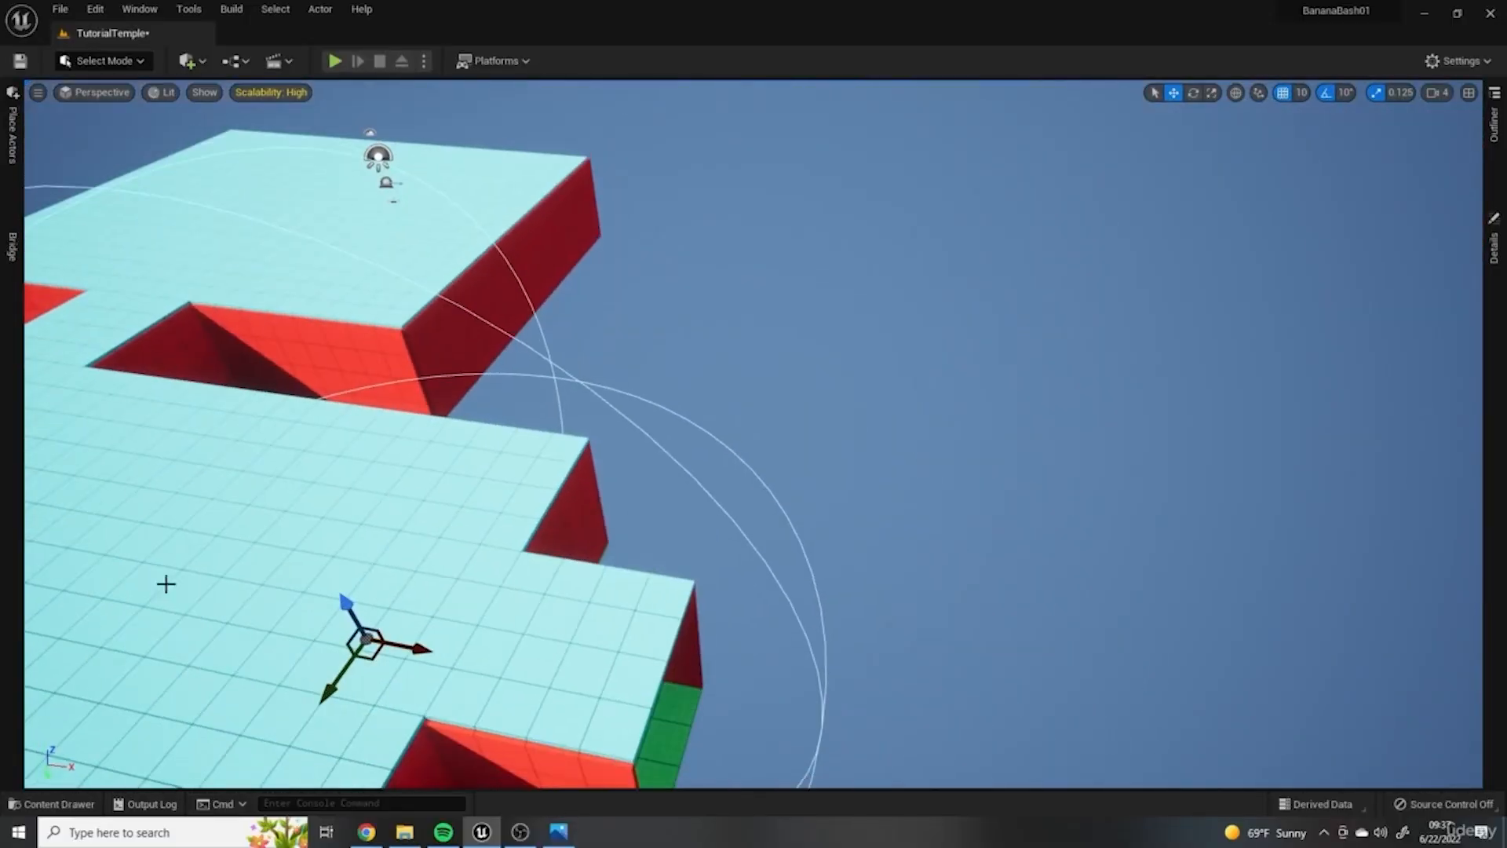
right_click_drag(165, 581, 141, 596)
right_click_drag(549, 463, 439, 522)
right_click_drag(989, 620, 925, 365)
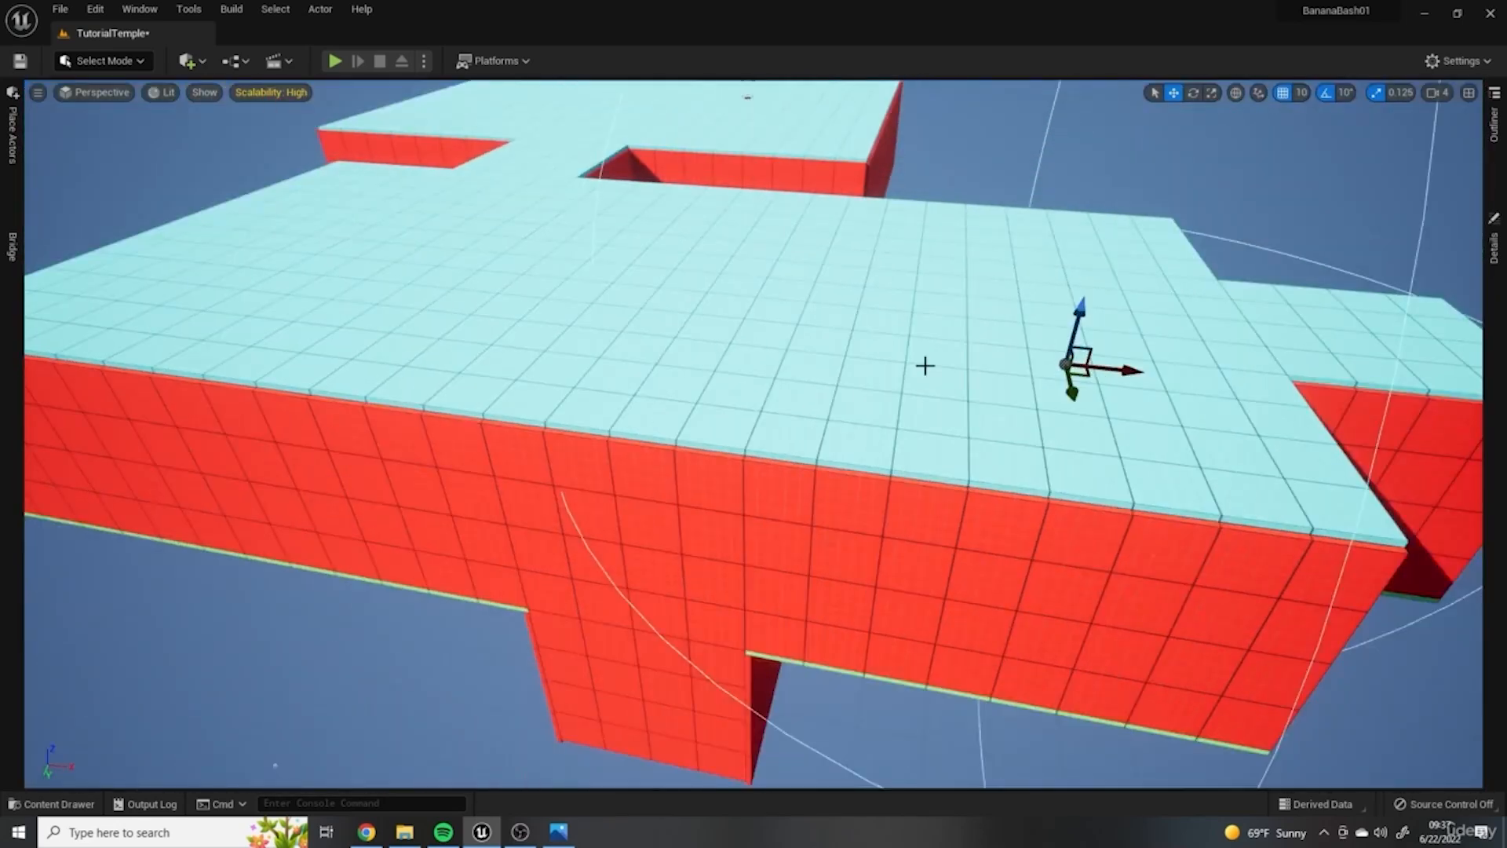
right_click_drag(586, 401, 1016, 319)
mouse_move(906, 412)
right_mouse_down()
mouse_move(597, 212)
mouse_move(874, 343)
mouse_move(666, 275)
mouse_move(930, 423)
right_mouse_up()
right_click_drag(232, 743, 1466, 144)
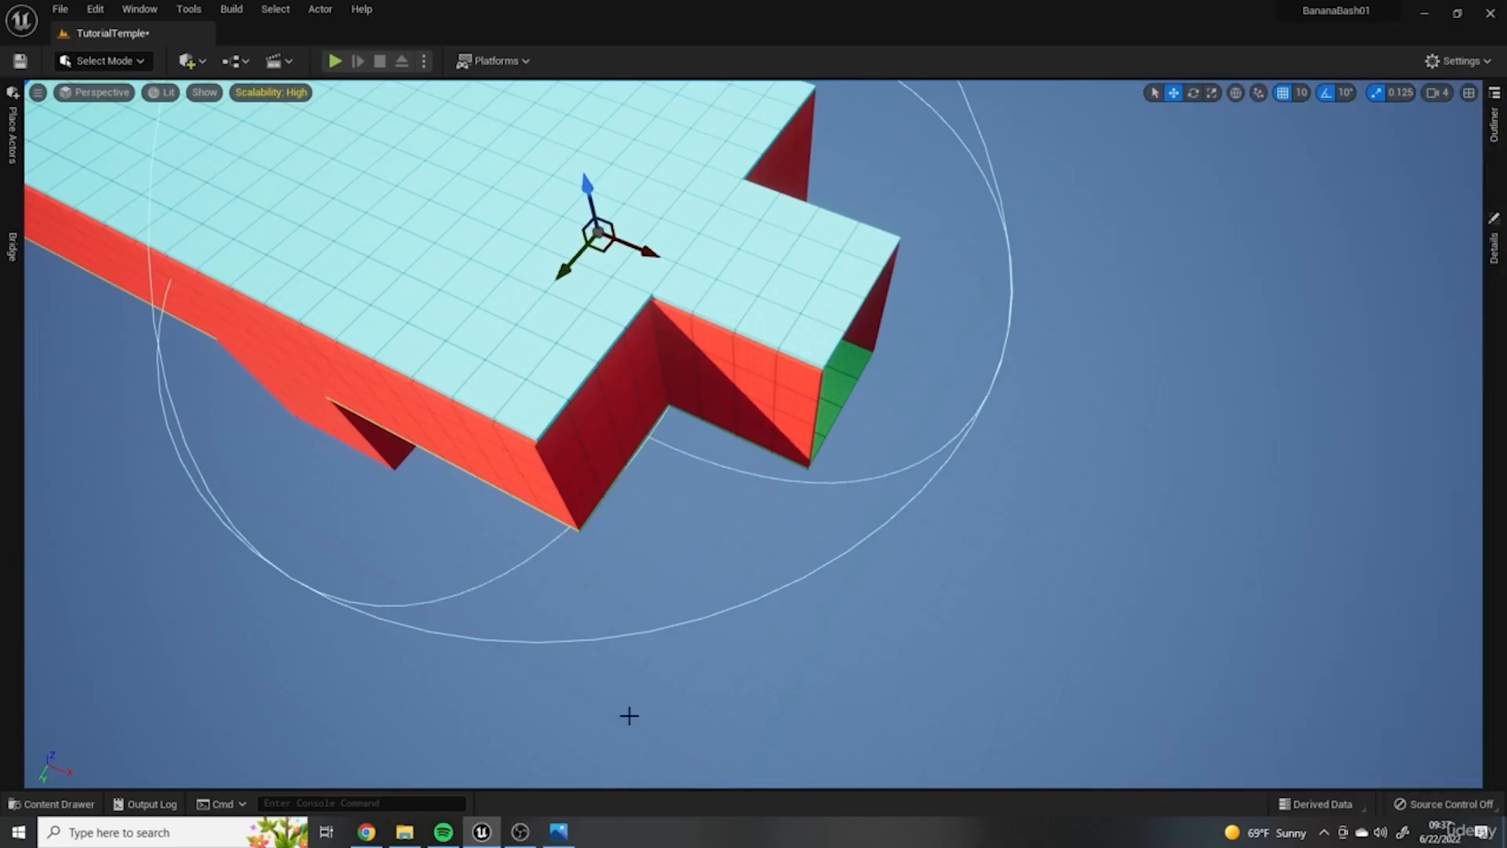
Step: Check the LvlMap.png plan and duplicate the passage's end floor tile eastward to start Room 3
left_click(557, 832)
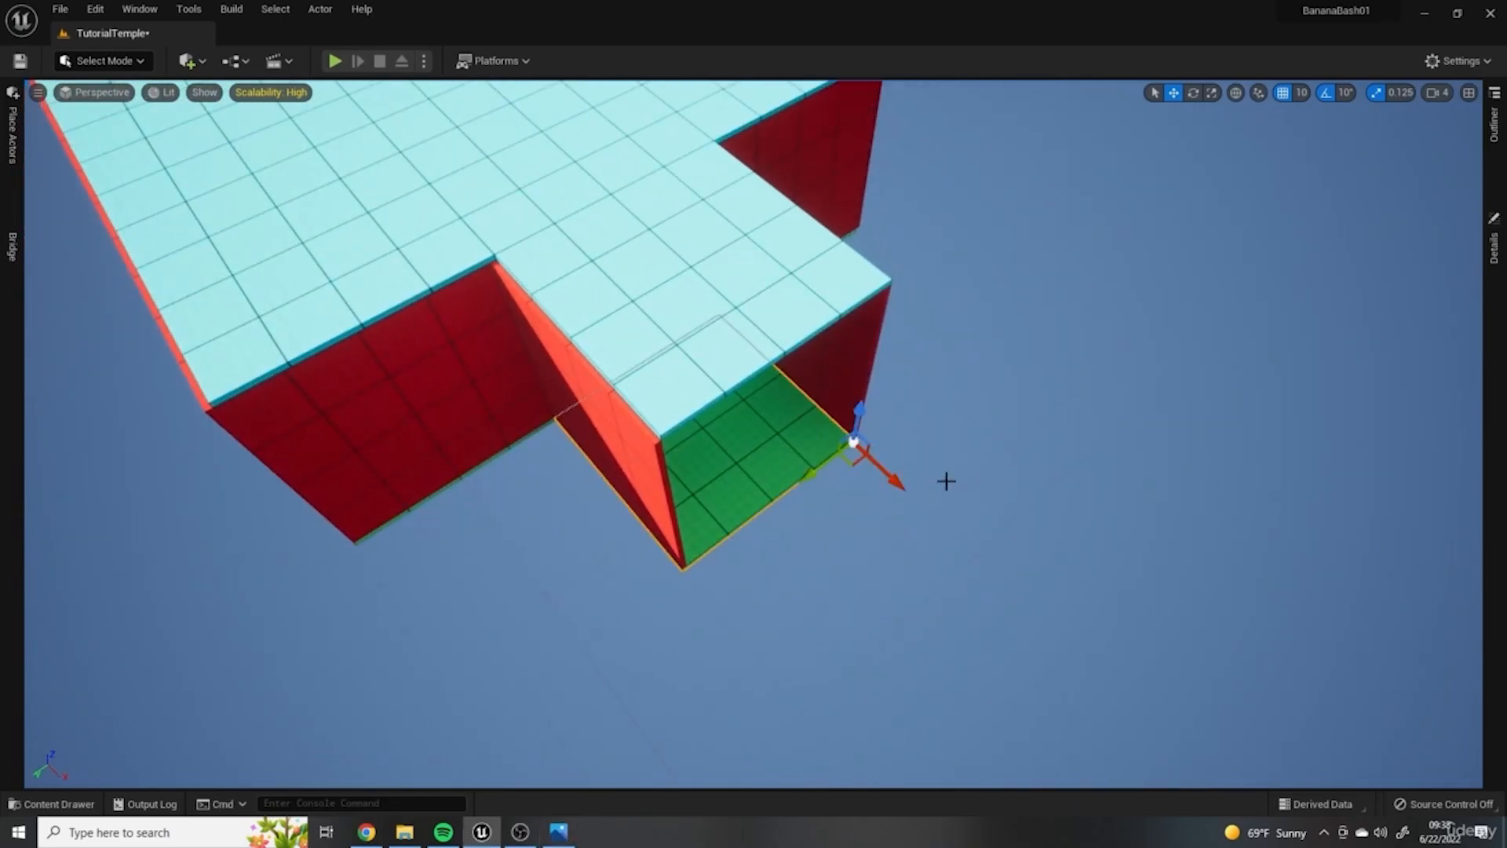
left_click_drag(909, 471, 1083, 636)
Step: Move PointLight3 and PointLight4 into the Room2 folder
left_click(1493, 120)
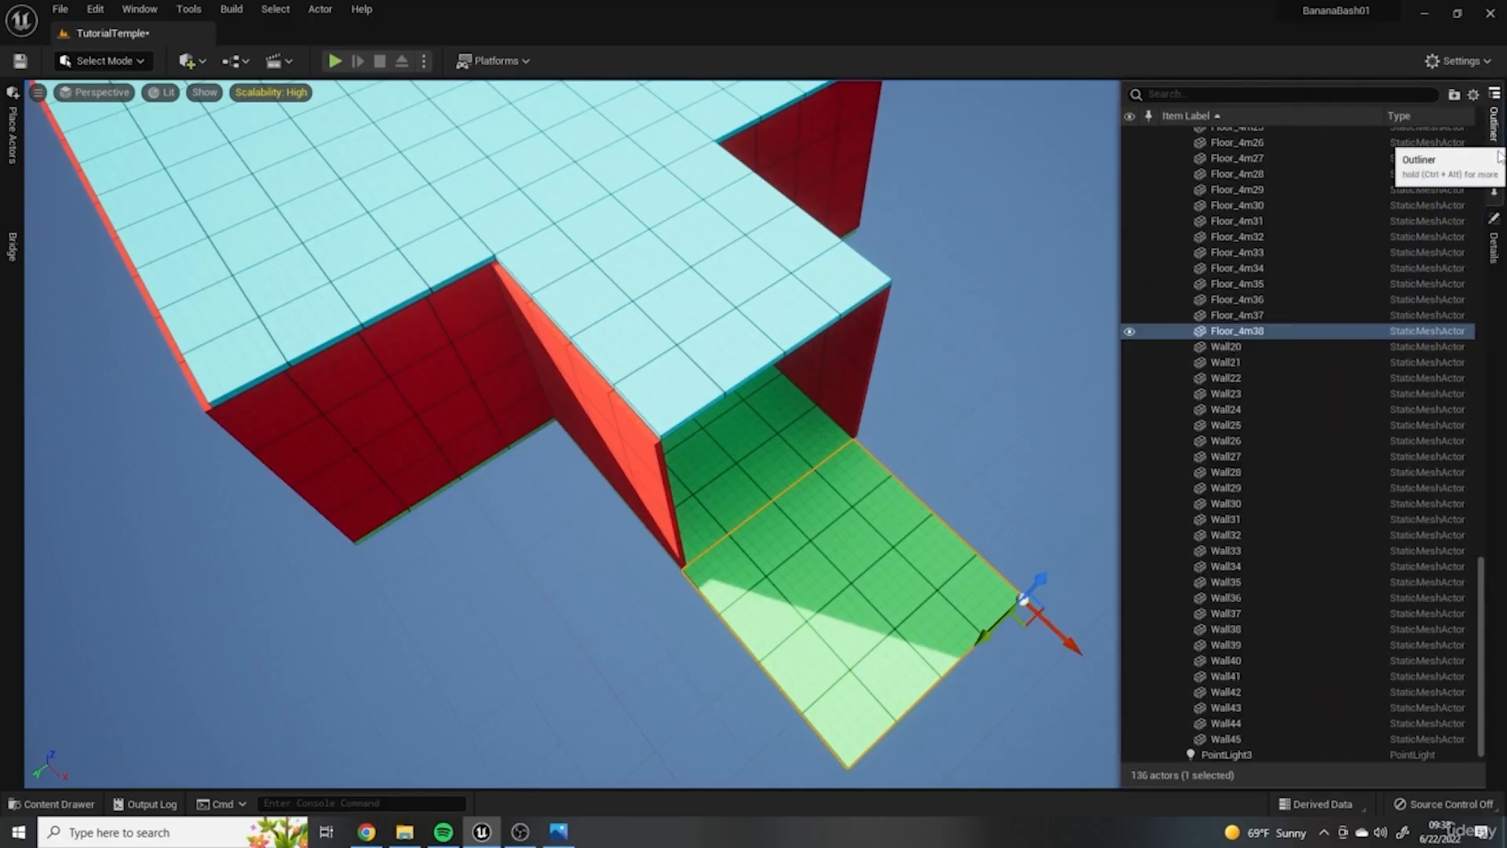
left_click_drag(1479, 572, 1465, 118)
left_click(1177, 261)
left_click(1177, 150)
left_click(1177, 182)
left_click(1144, 201)
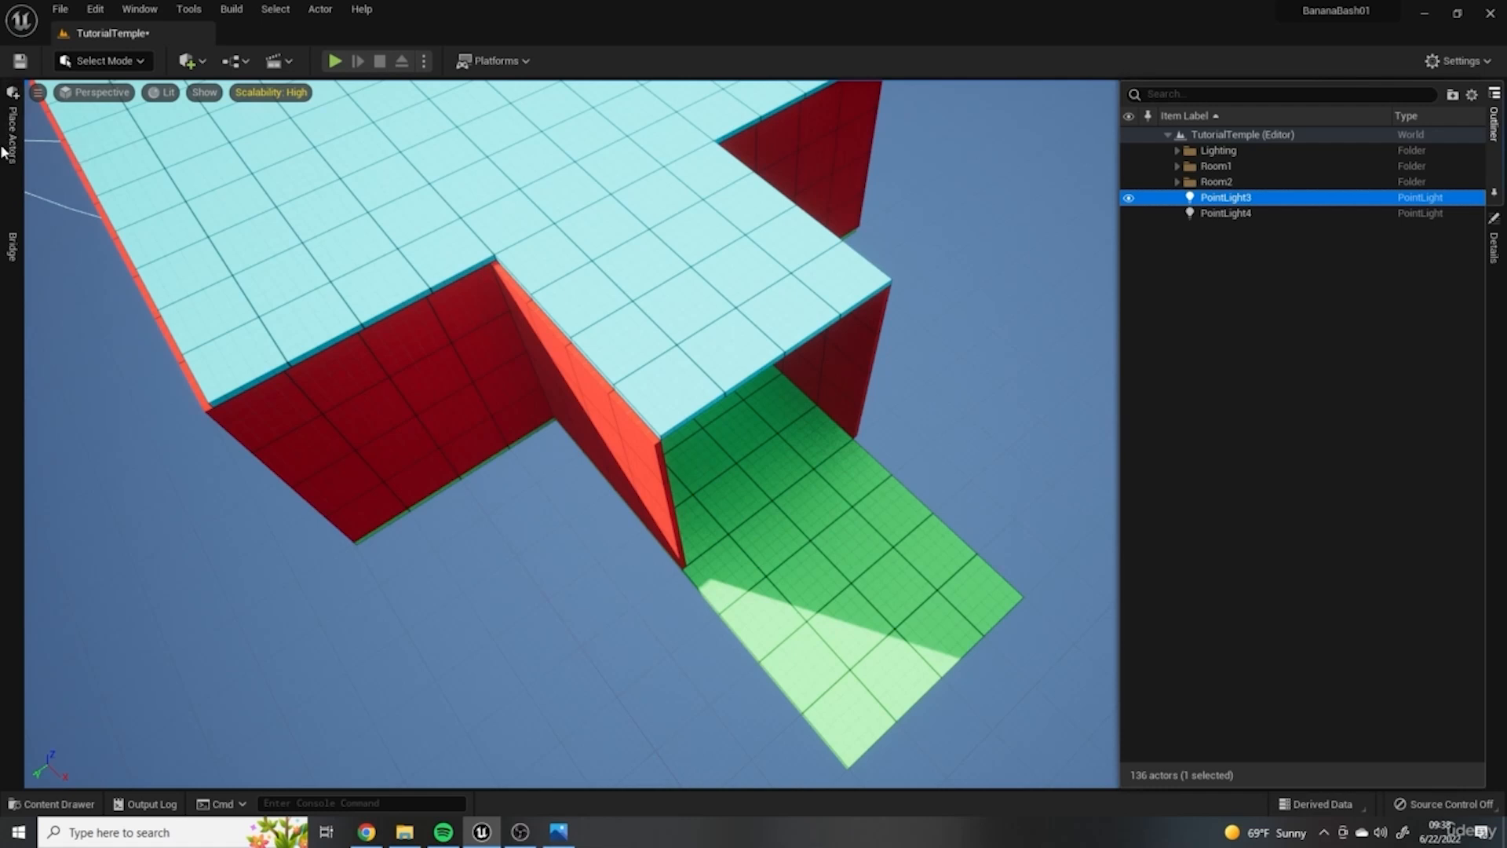
left_click(1253, 212, "ctrl")
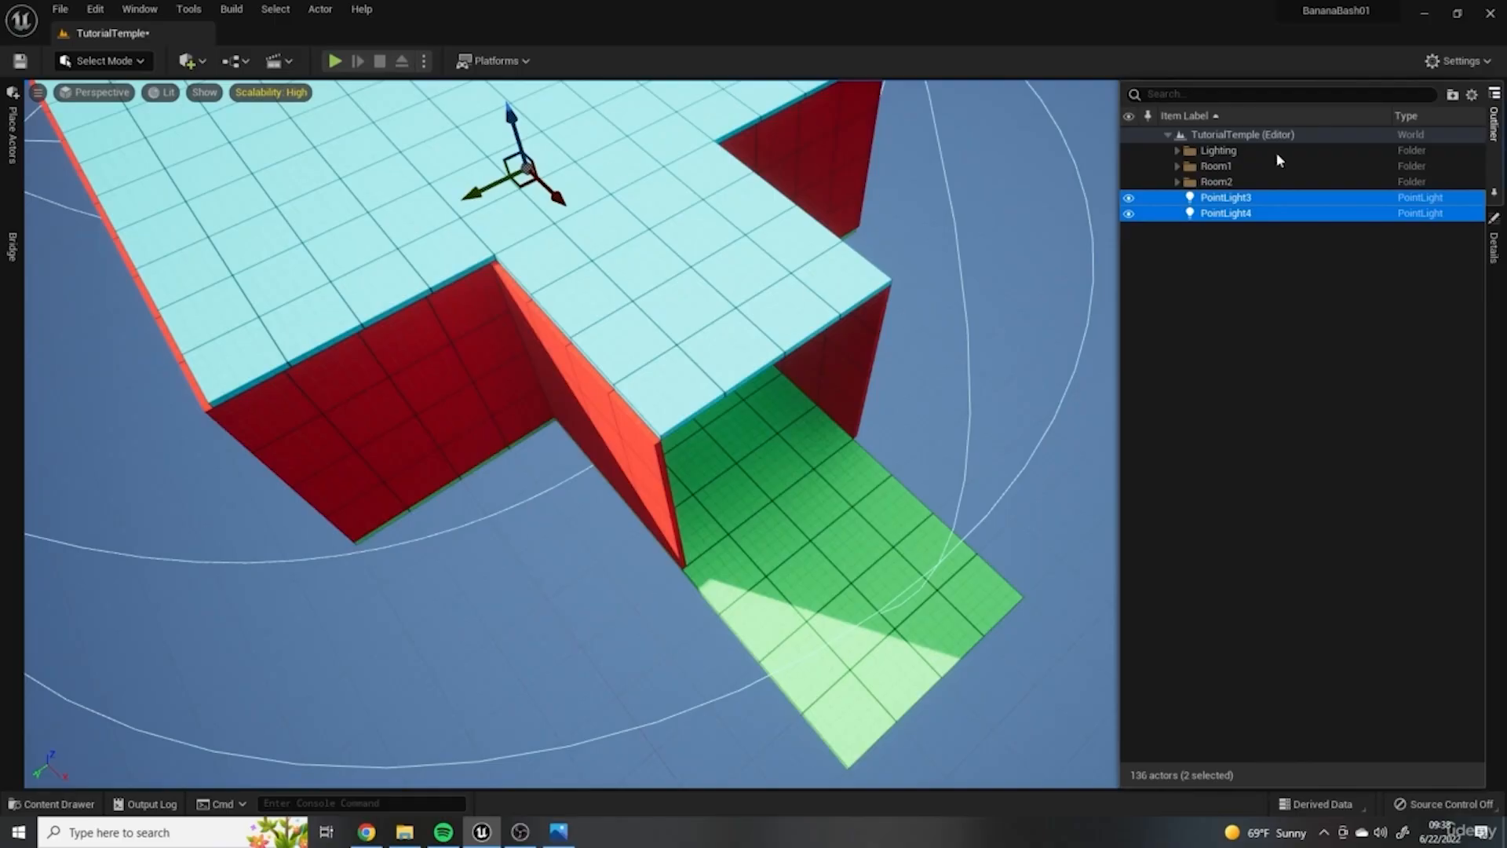
left_click_drag(1231, 185, 1228, 184)
Step: Create a top-level folder named Room3 in the level's hierarchy
right_click(1203, 252)
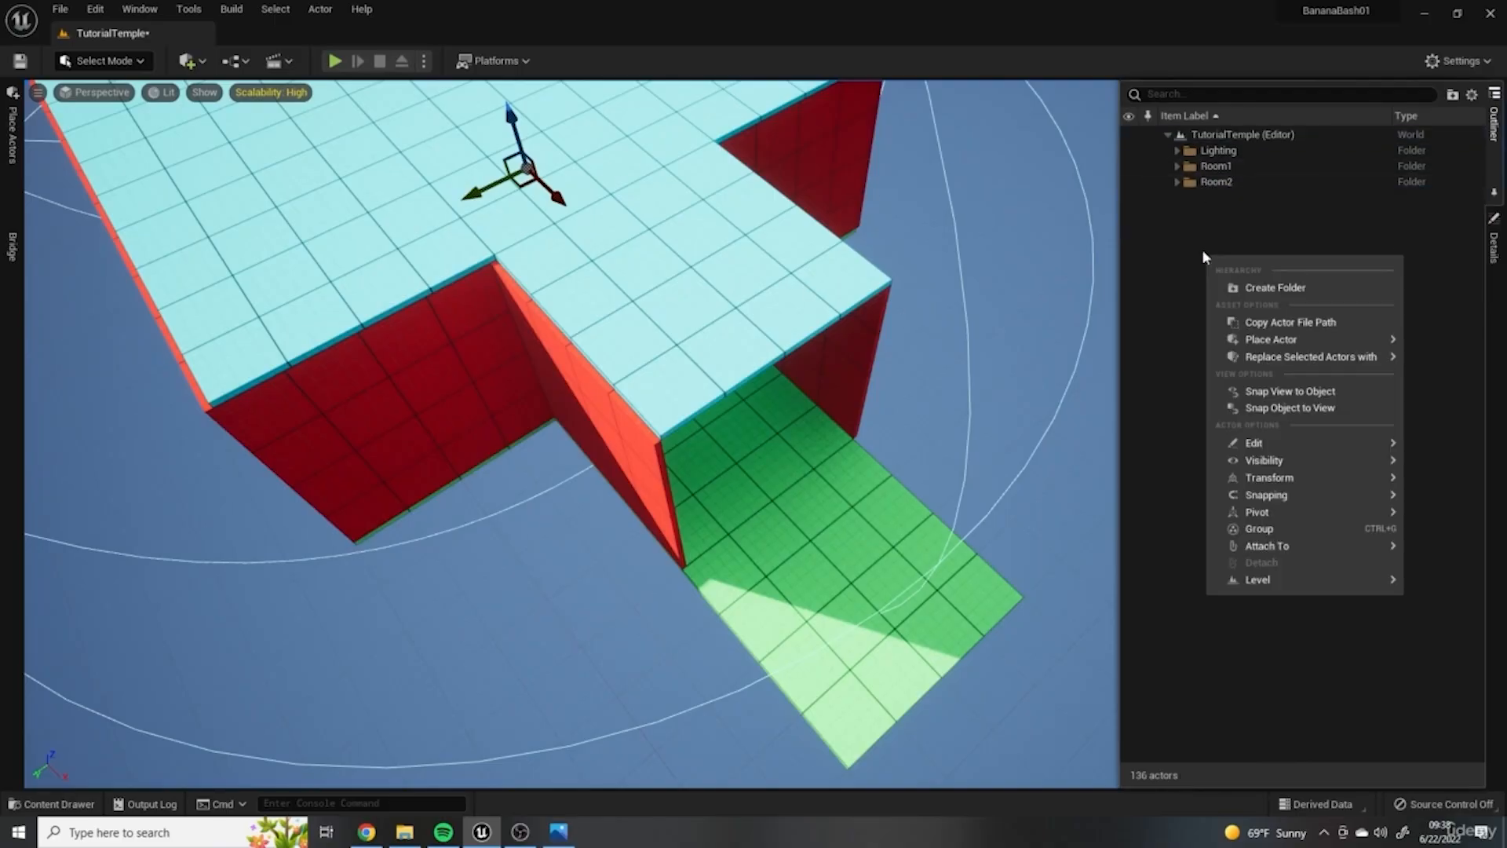
left_click(1271, 288)
right_click(1262, 134)
left_click(1335, 162)
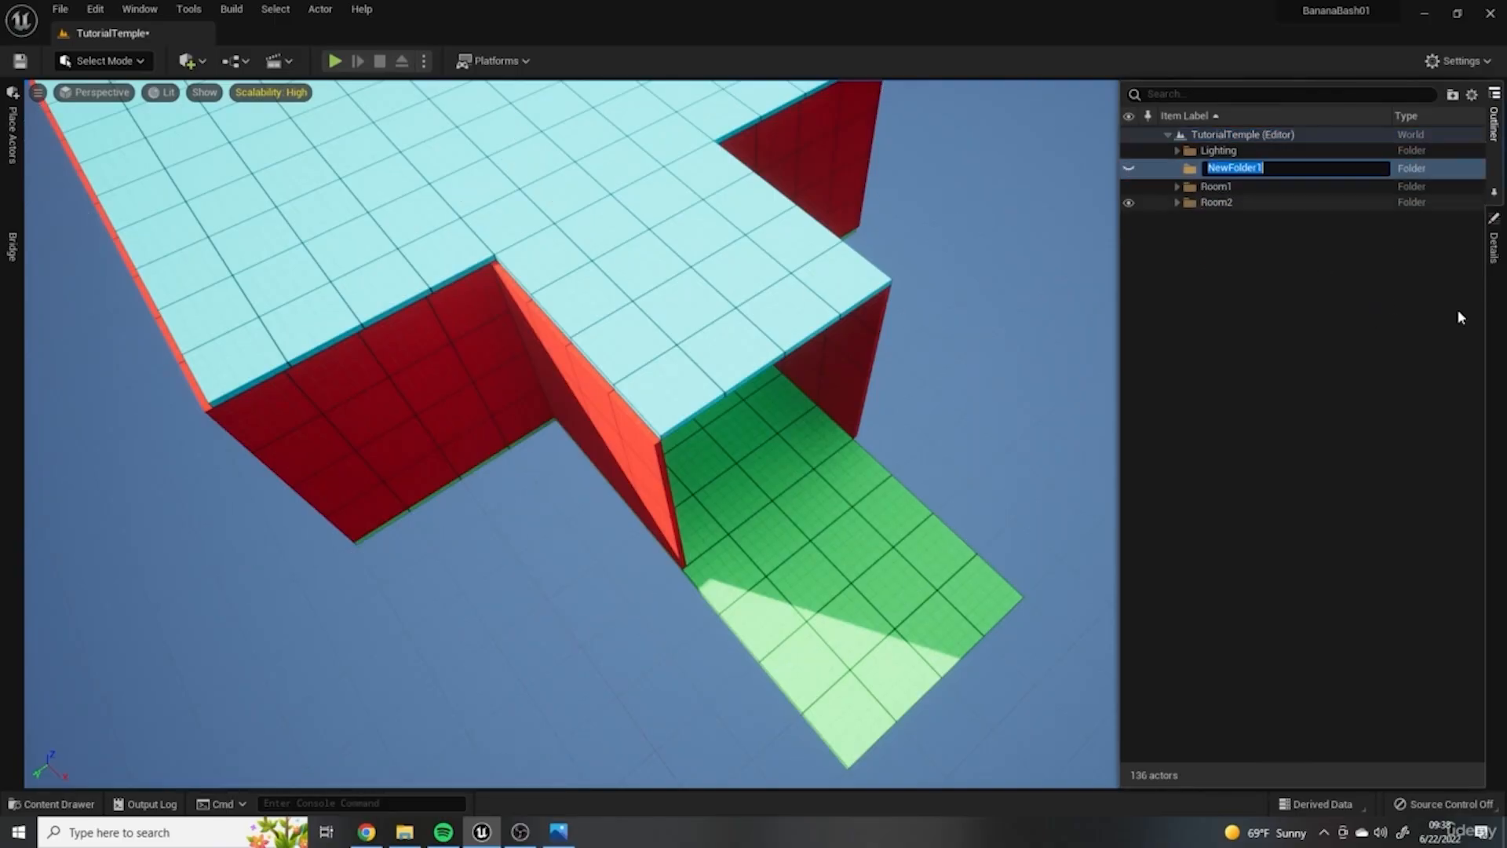
type("Room3")
key("Return")
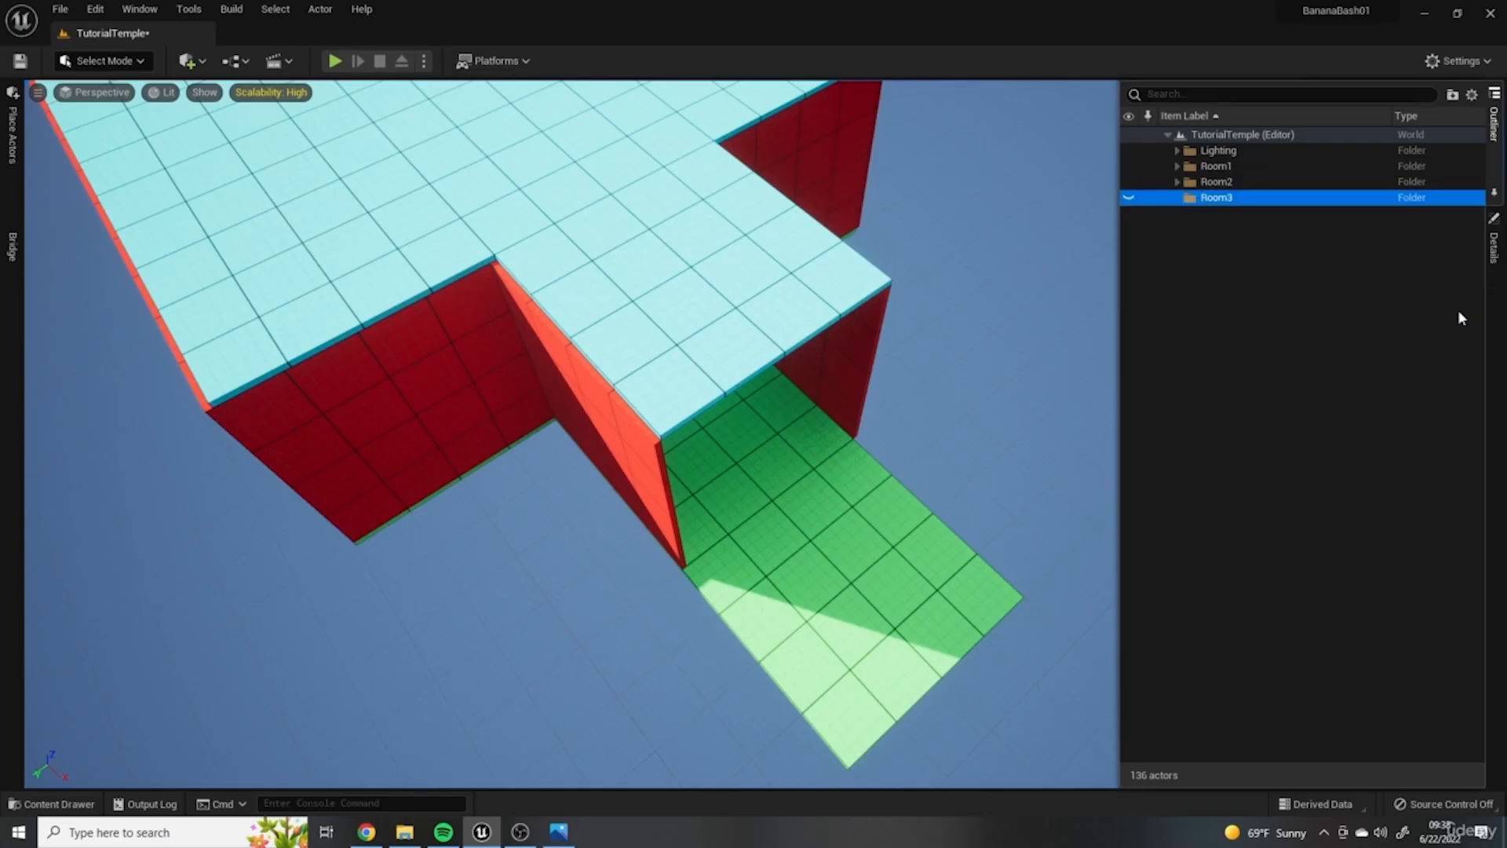
Step: Move the new floor tile Floor_4m38 from the Room2 folder into the Room3 folder
left_click(1177, 181)
key("Delete")
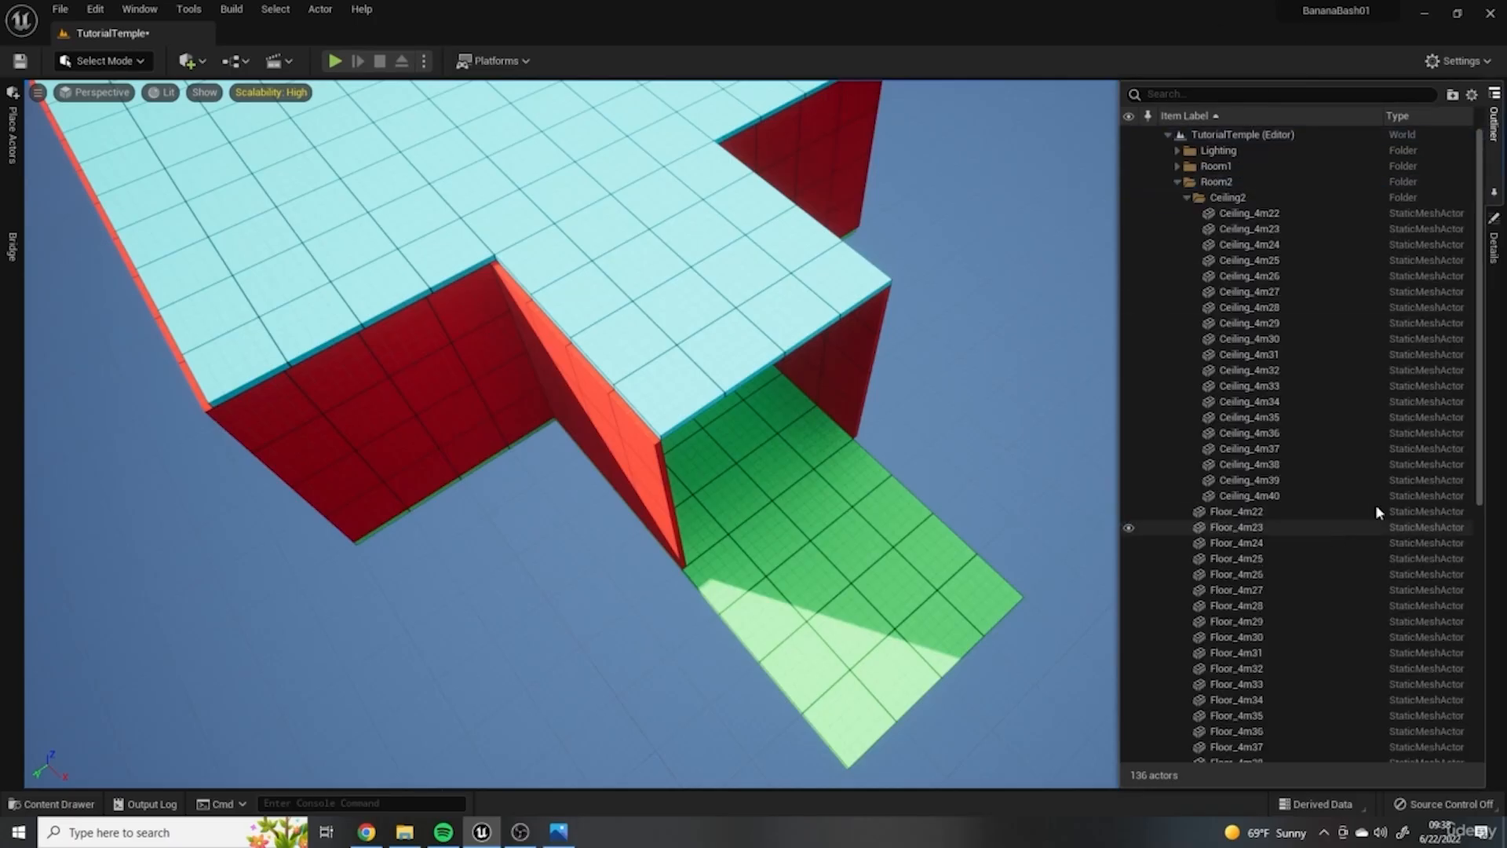
left_click(1177, 181)
right_click_drag(942, 266, 926, 377)
left_click(1494, 132)
left_click(796, 356)
left_click(1494, 125)
scroll(1208, 675, "down", 5)
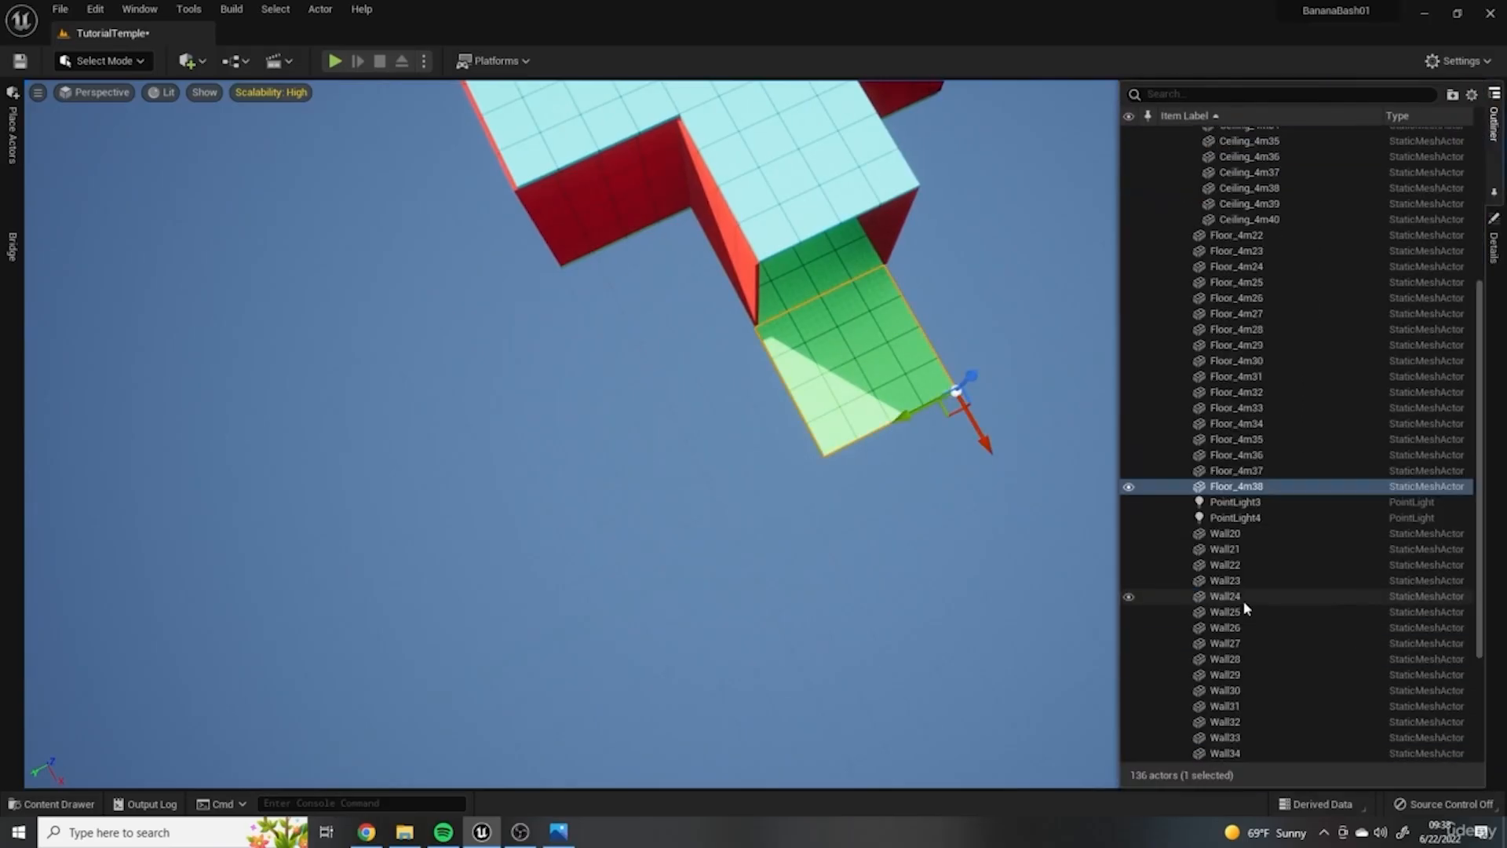
right_click(1256, 486)
mouse_move(1284, 451)
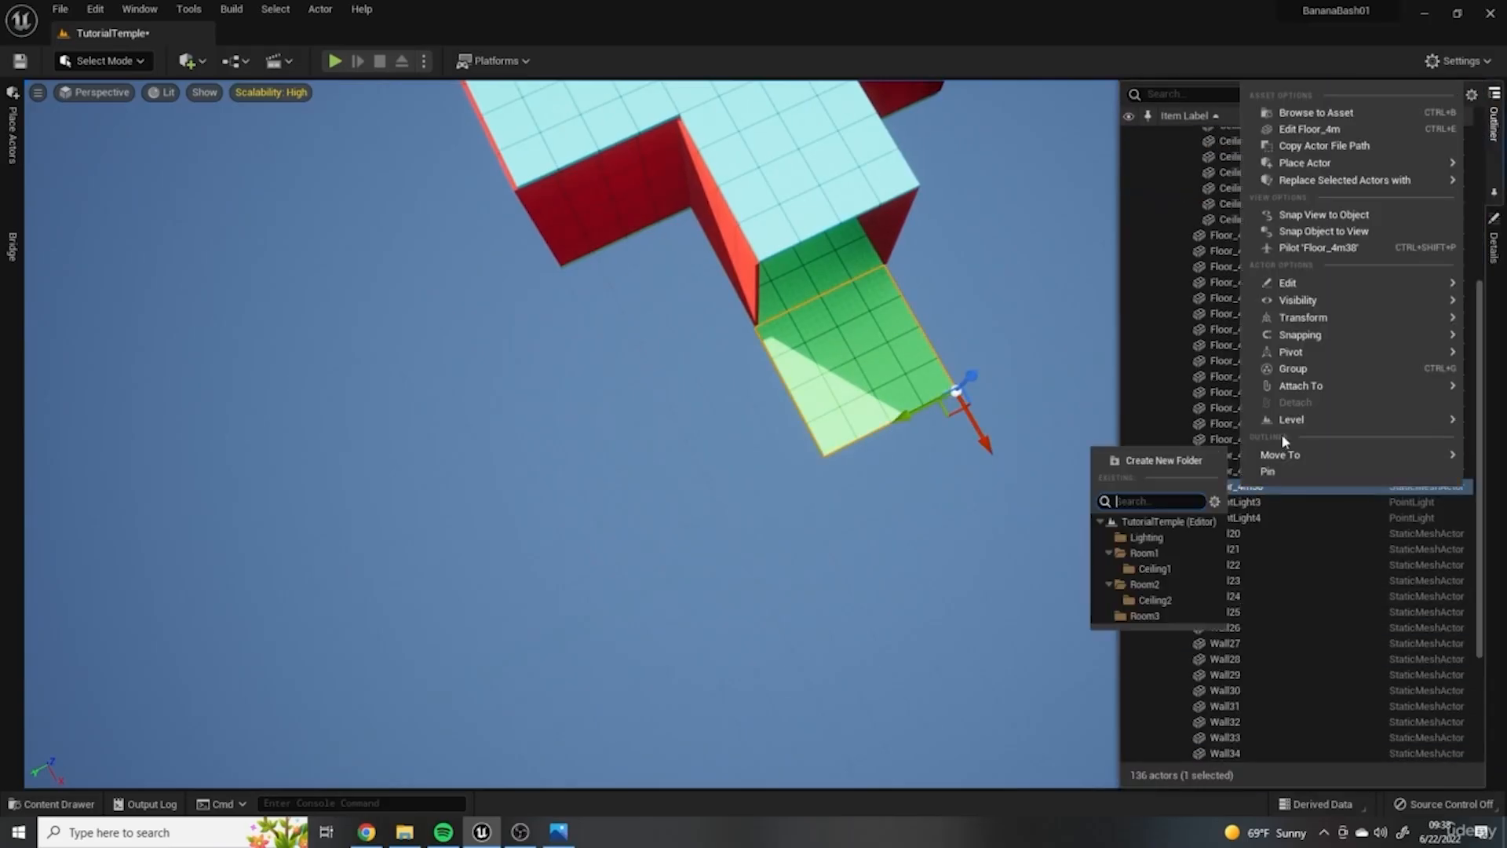
left_click(1140, 460)
left_click(1496, 156)
Step: Following the plan, duplicate the floor tile with 100-unit snapping into two north-south columns of five tiles for Room 3's west section
right_click_drag(956, 377, 974, 371)
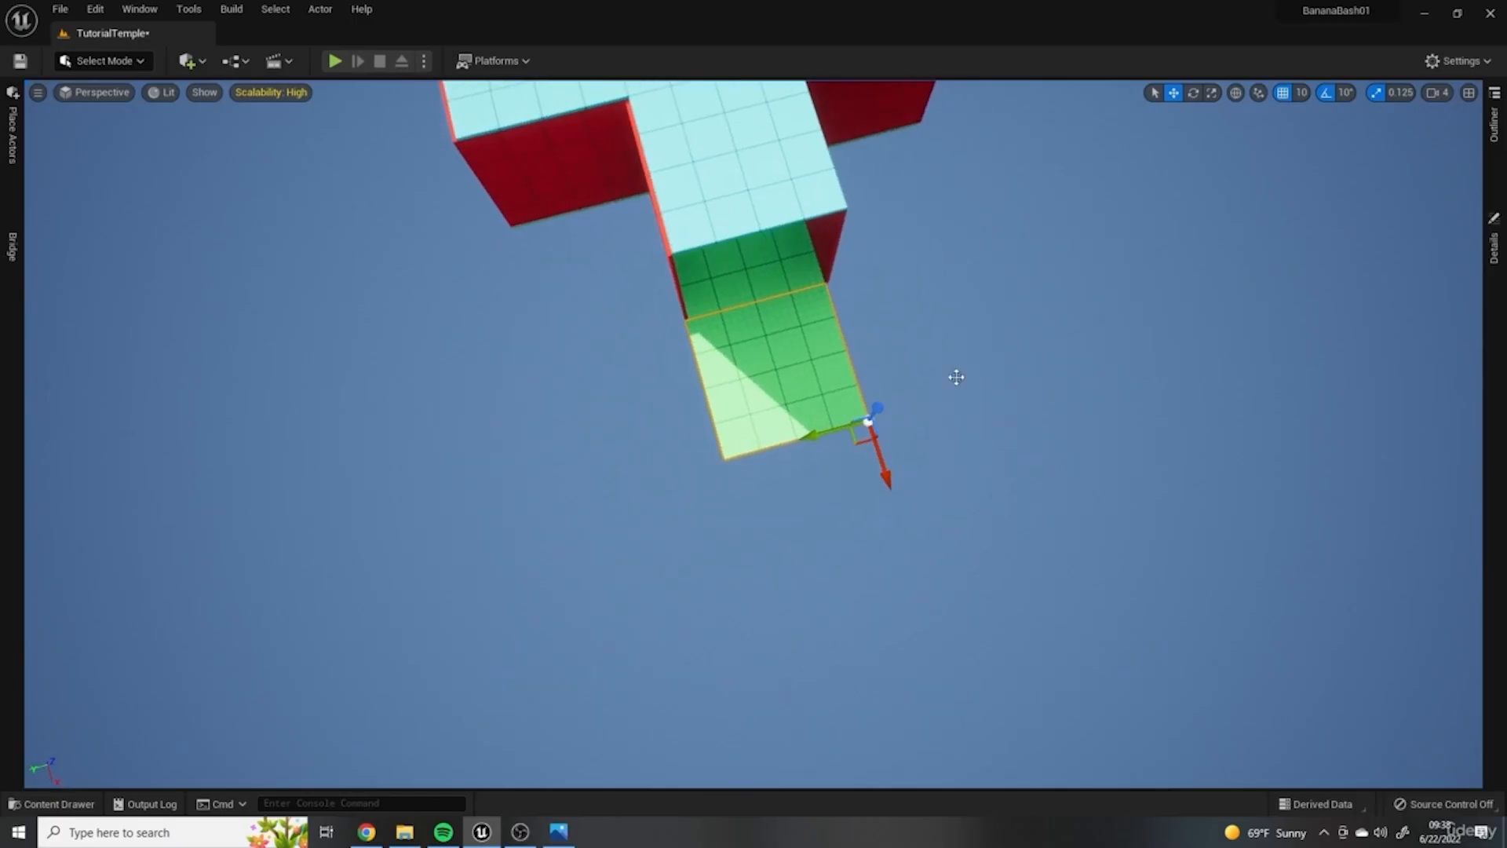
left_click(560, 826)
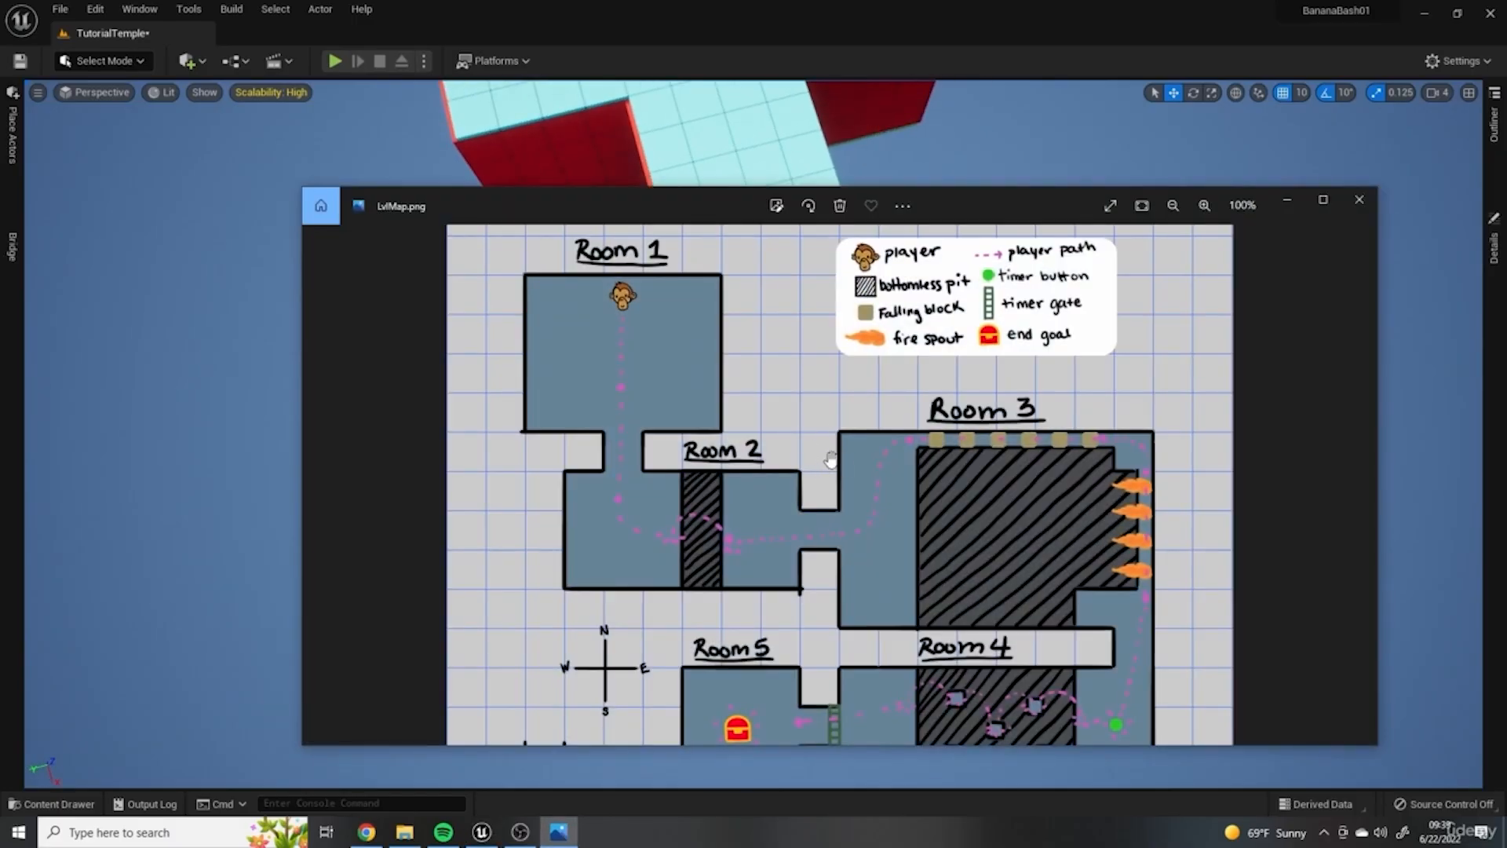
left_click(1286, 199)
left_click_drag(833, 436, 675, 469, "alt")
key("bracketright")
key("bracketright")
right_click_drag(971, 380, 1169, 377)
left_click(561, 834)
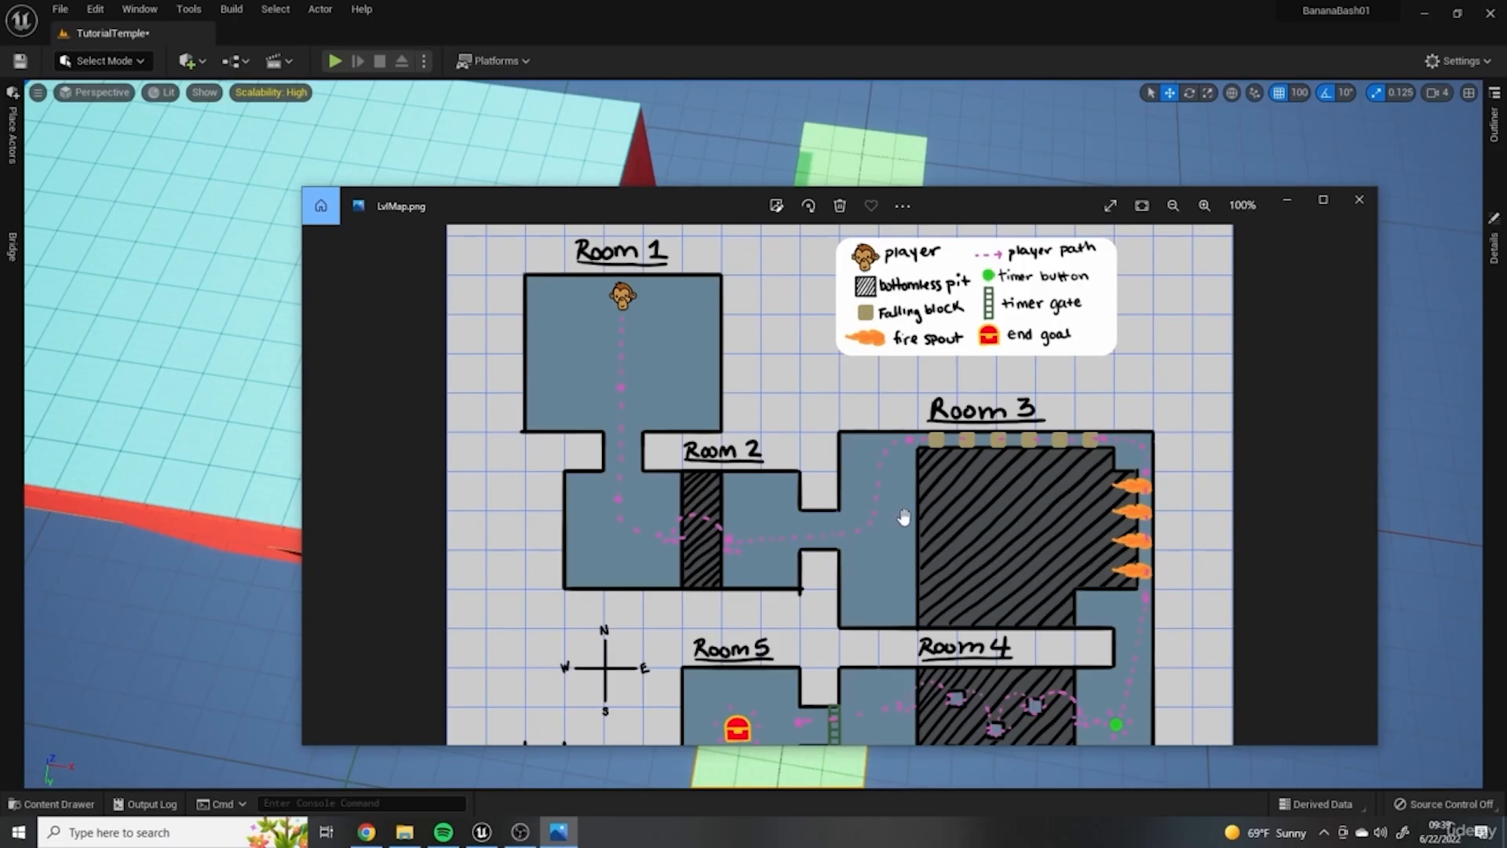
left_click(1288, 203)
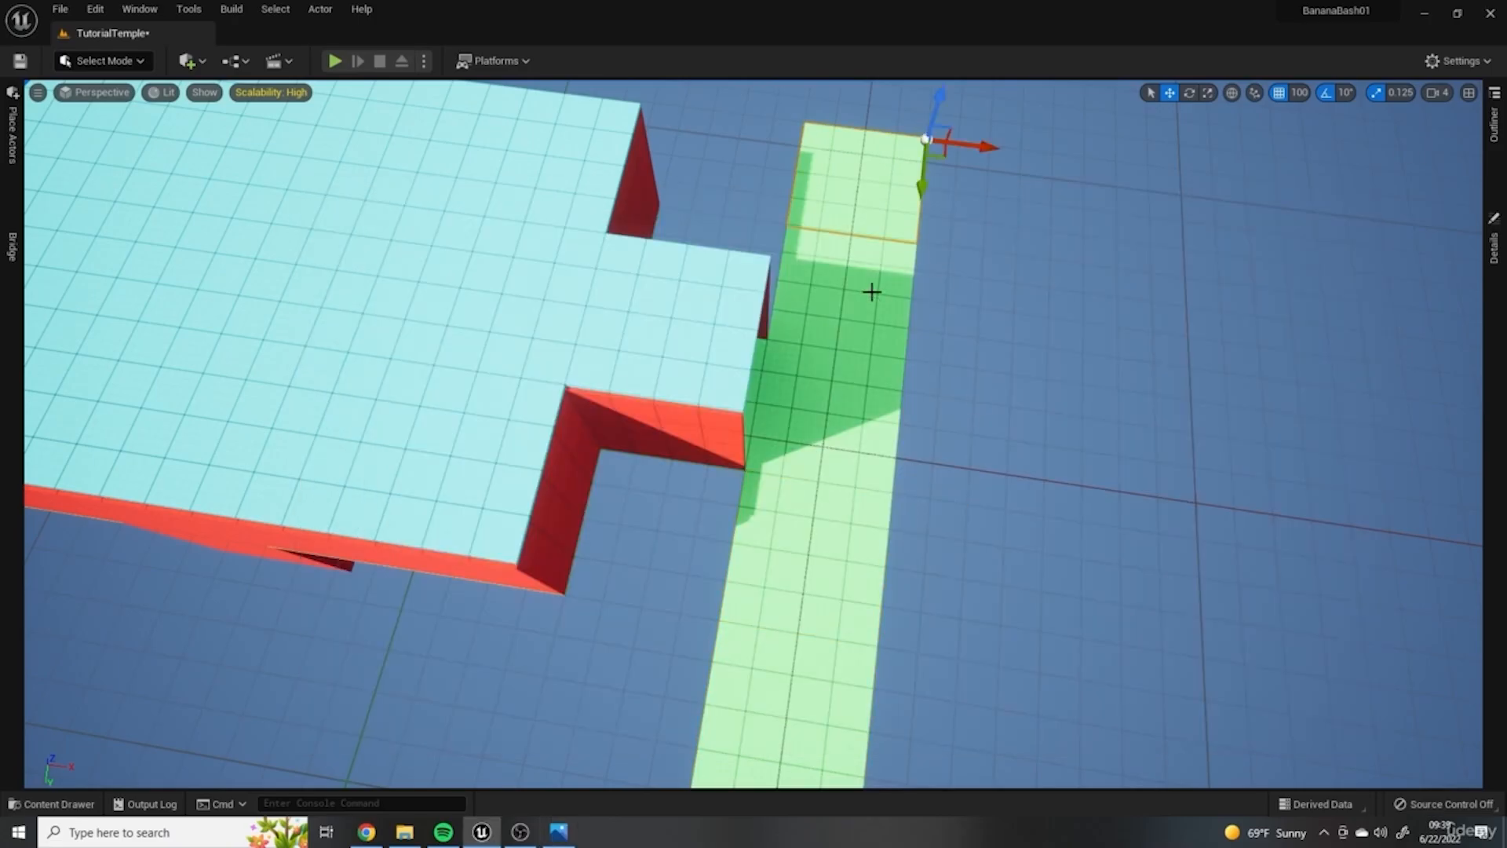
scroll(869, 554, "down", 2)
left_click_drag(912, 627, 1055, 630, "alt")
Step: Duplicate the passage wall, rotate it along Room 3's west edge, and align it with the passage's north corner
right_click_drag(973, 334, 886, 359)
left_click_drag(892, 398, 926, 549)
right_click_drag(926, 549, 1043, 471)
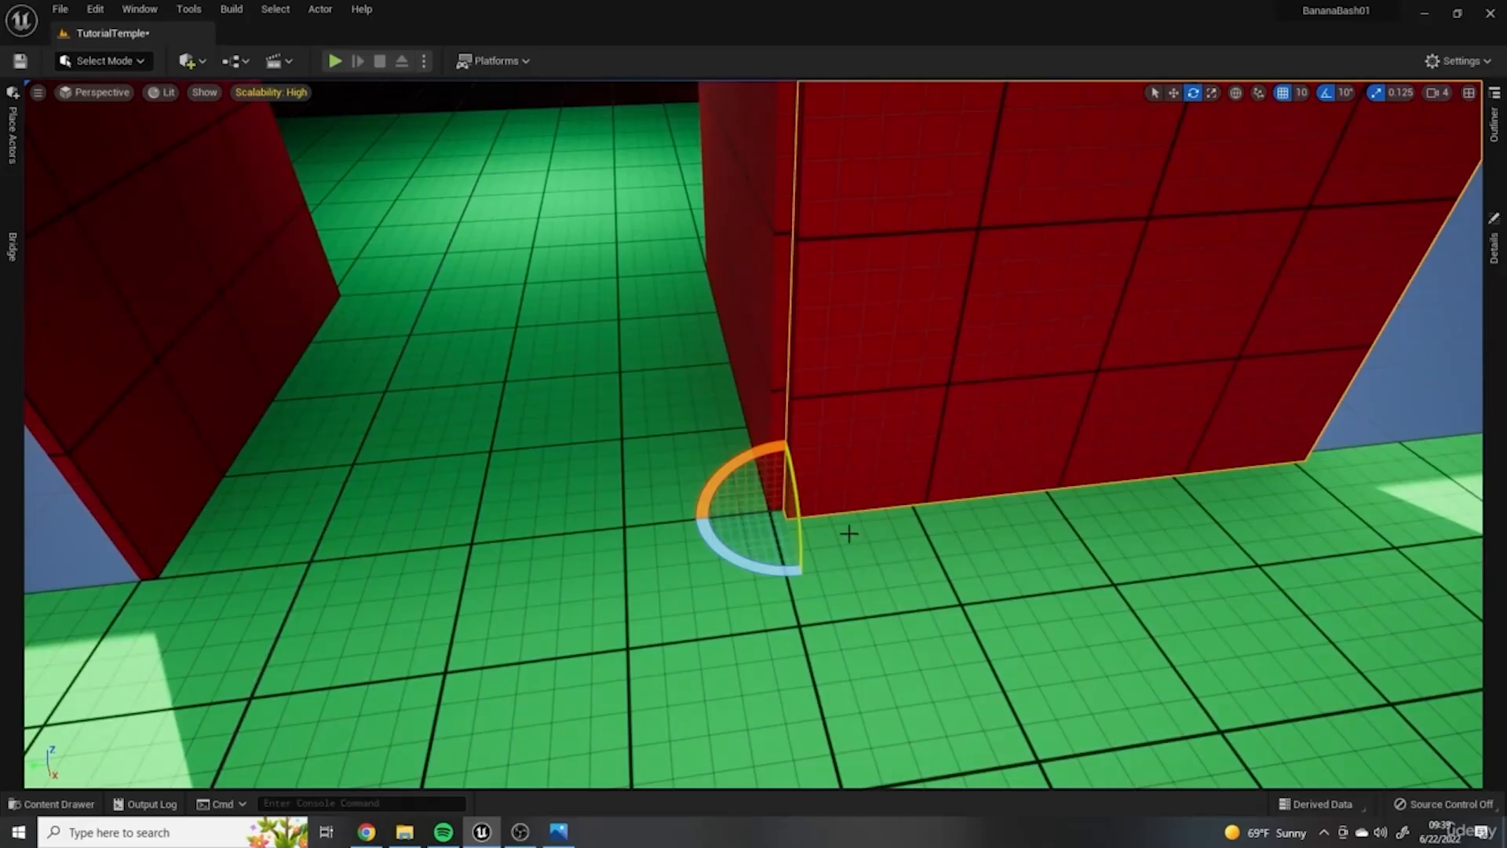
left_click_drag(738, 517, 723, 518)
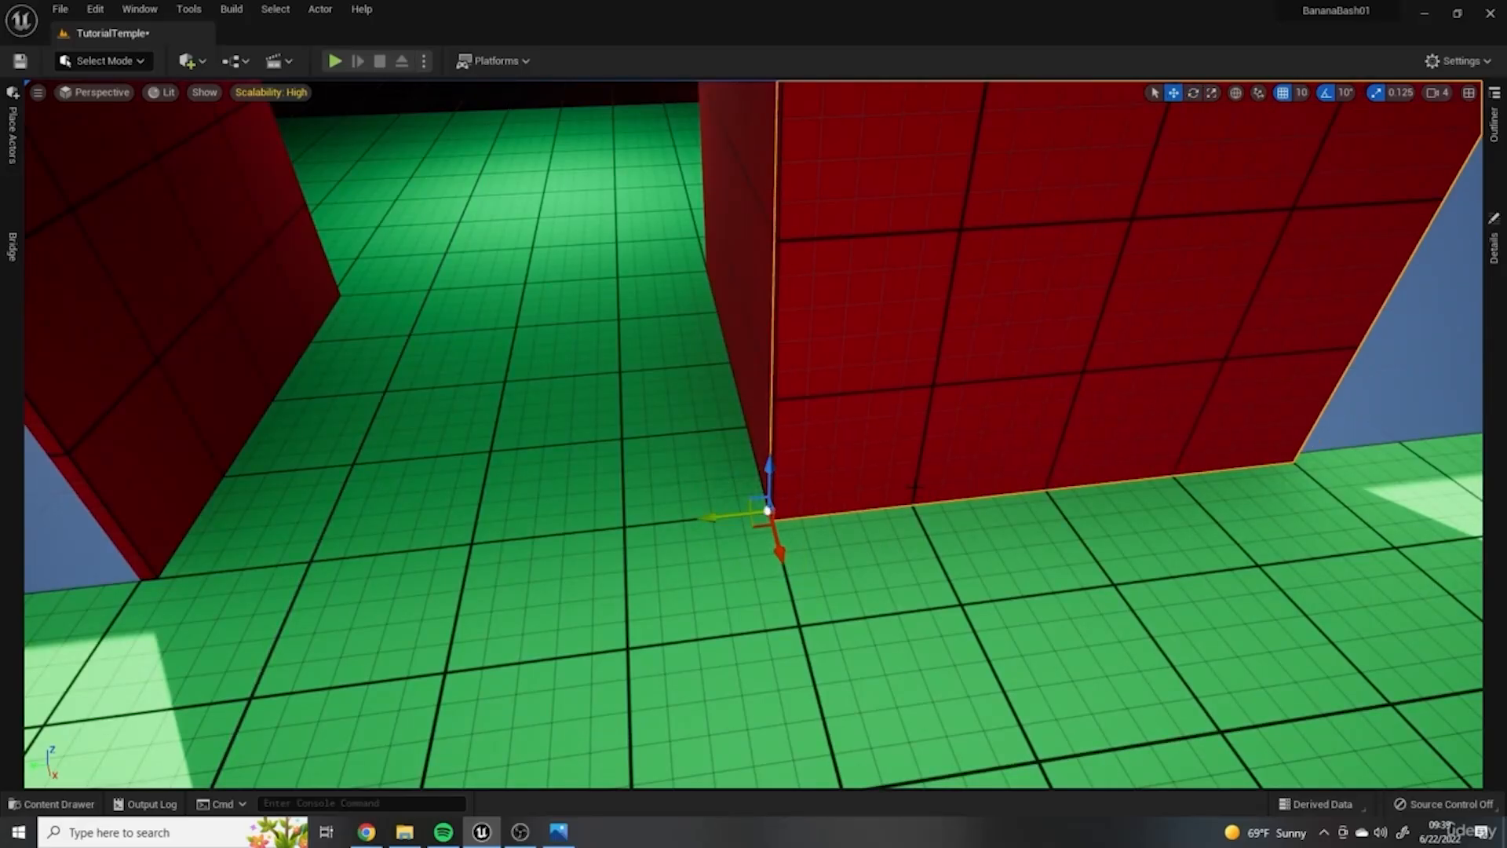
Step: Duplicate the west wall northward to the floor's corner with 100-unit snapping and move both walls into the Room3 folder
scroll(840, 508, "down", 5)
right_click_drag(844, 511, 891, 515)
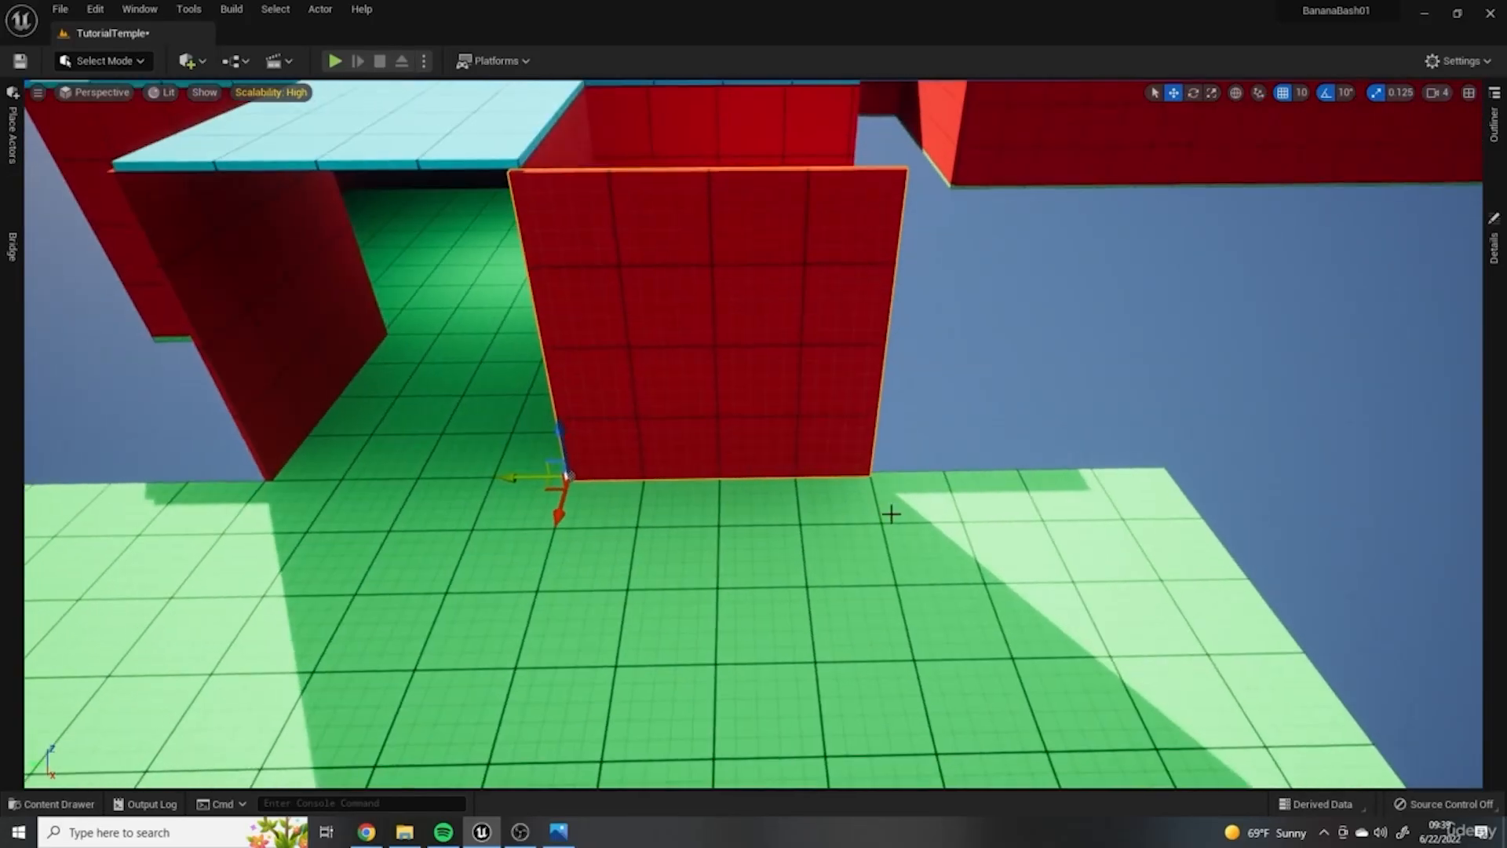
key("bracketright")
left_click_drag(508, 477, 820, 472, "alt")
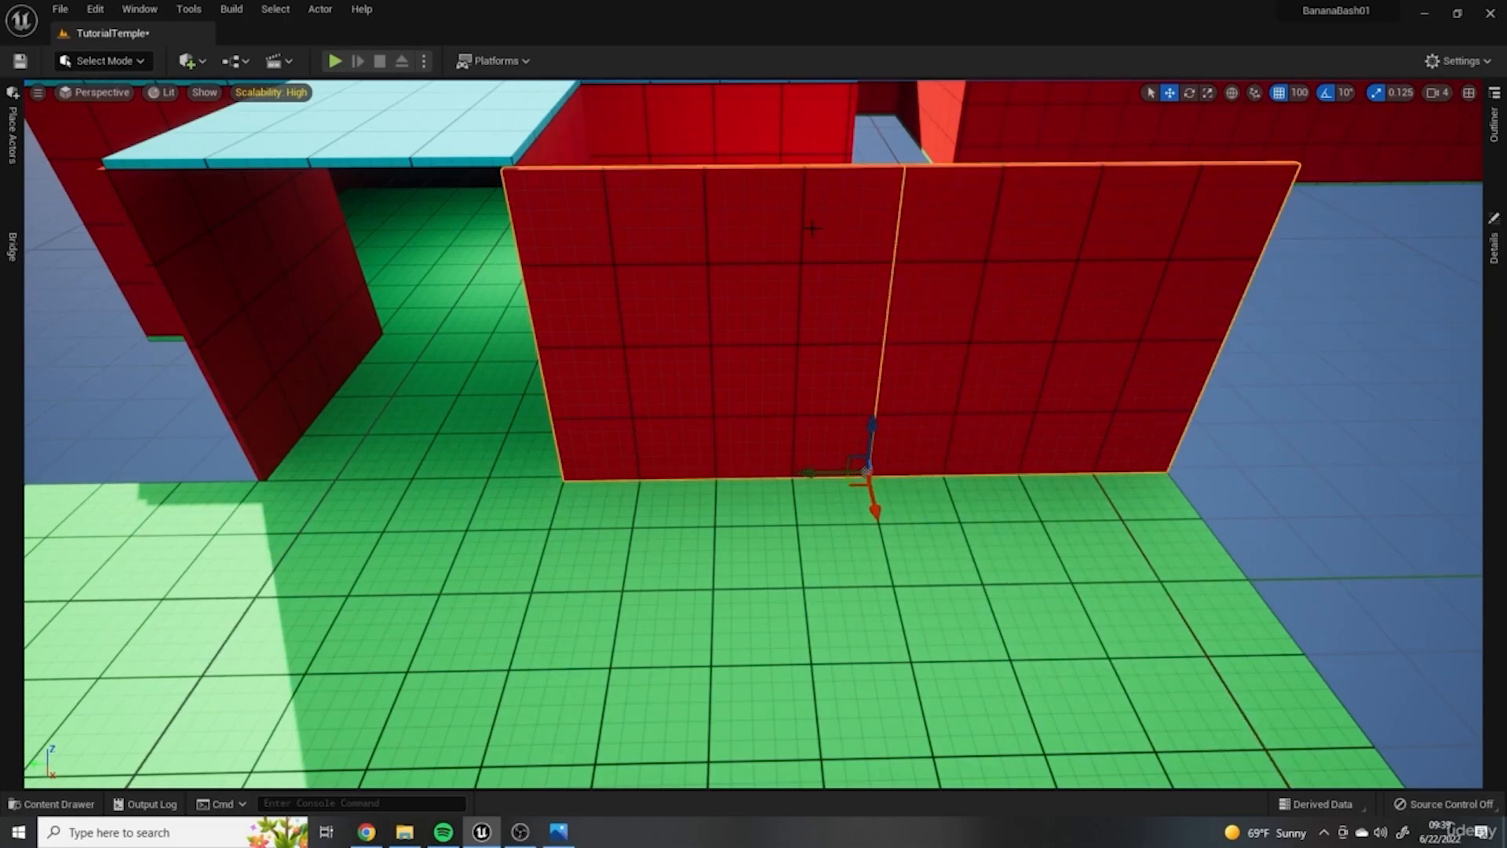
left_click(1494, 124)
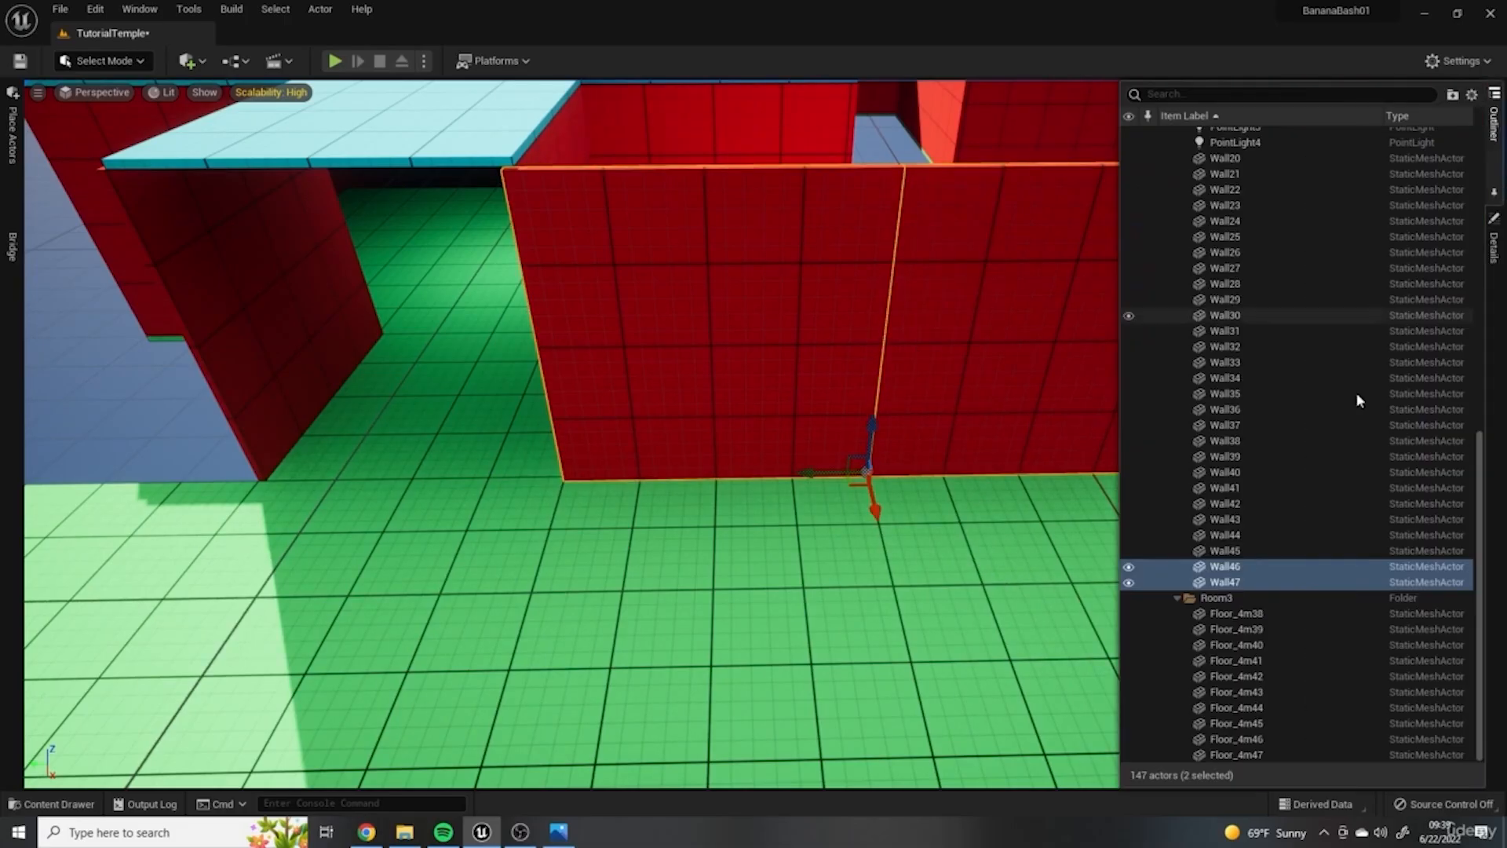
left_click_drag(1225, 582, 1217, 599)
left_click(1493, 125)
Step: Duplicate the two west wall pieces to the south side of the passage opening
scroll(856, 410, "down", 7)
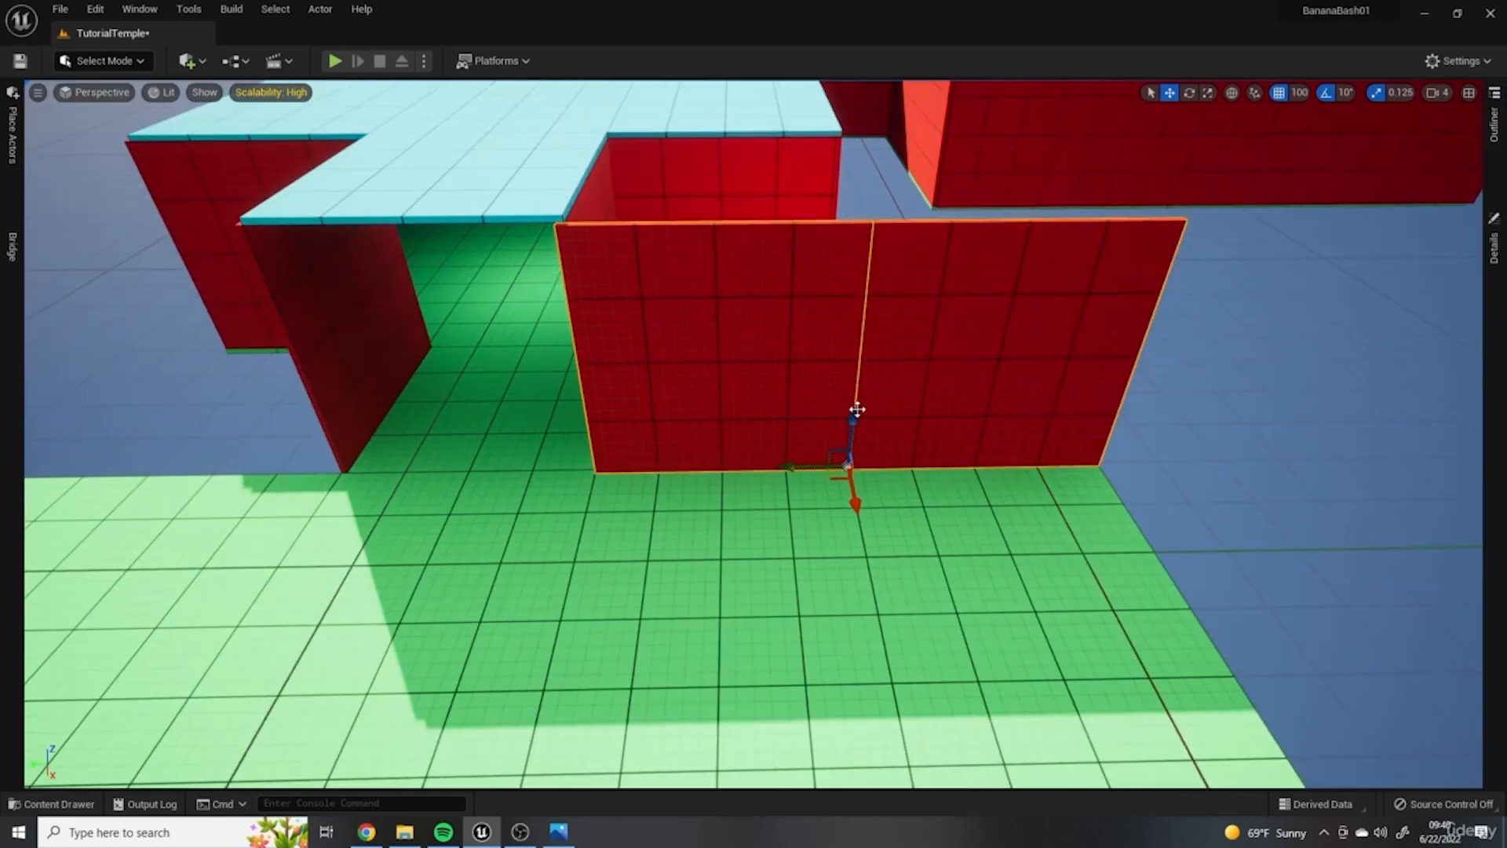
left_click_drag(752, 463, 215, 421, "alt")
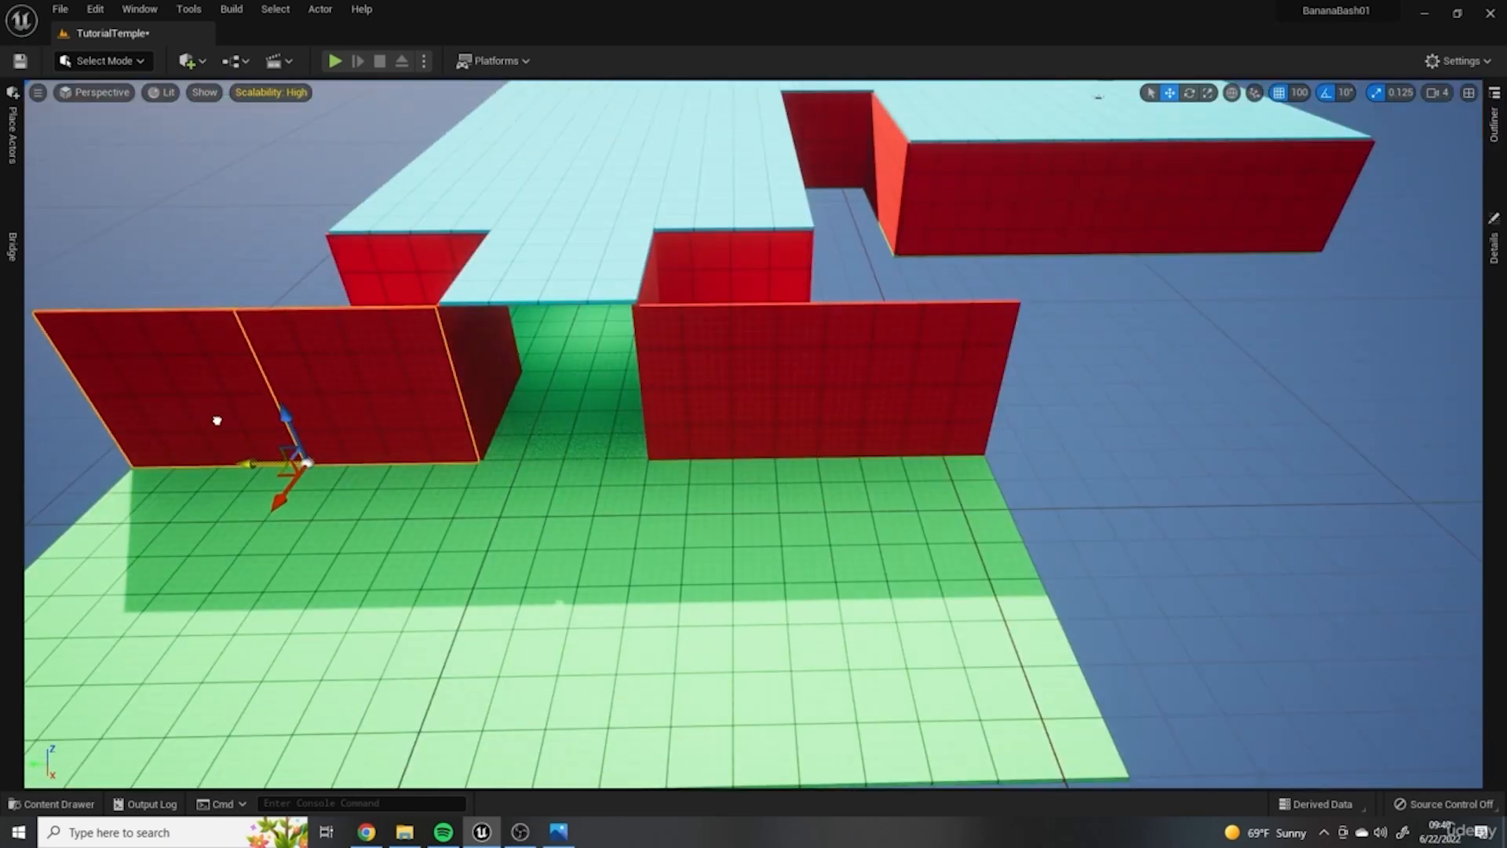
Step: Duplicate a wall to Room 3's northwest corner, rotate it along the north edge, and duplicate it once eastward
right_click_drag(549, 360, 641, 348)
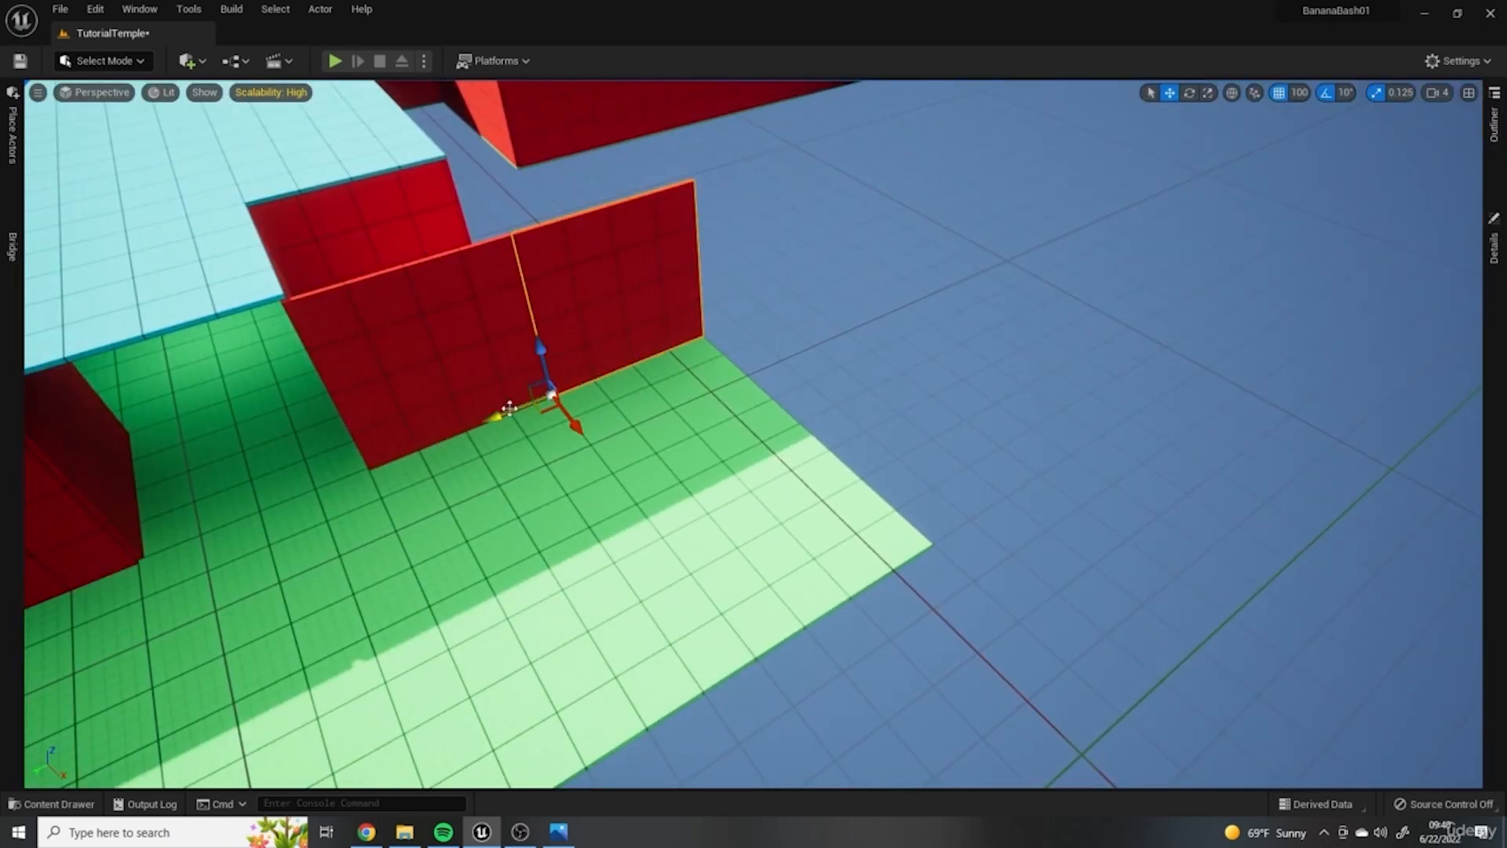
left_click_drag(509, 408, 659, 347, "alt")
key("e")
left_click_drag(724, 384, 621, 380)
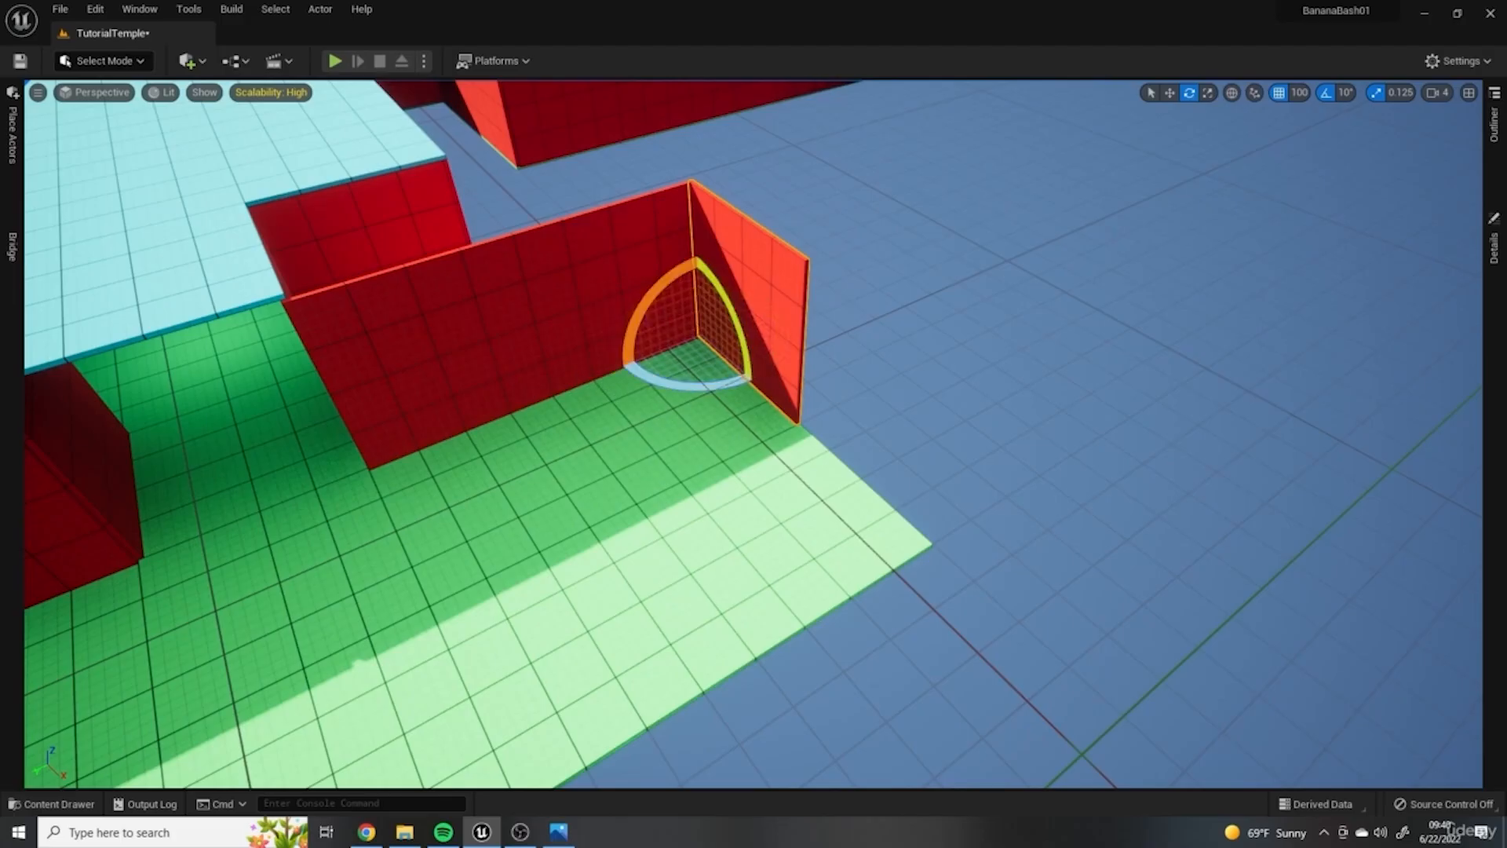
key("w")
left_click_drag(720, 364, 870, 466, "alt")
Step: Duplicate and rotate a west wall piece to enclose Room 3's south edge, adding a second piece eastward
right_click_drag(969, 487, 737, 424)
left_click(350, 334)
right_click_drag(695, 567, 510, 549)
key("e")
left_click_drag(752, 431, 864, 421, "alt")
left_click_drag(710, 417, 568, 490, "alt")
right_click_drag(568, 490, 746, 507)
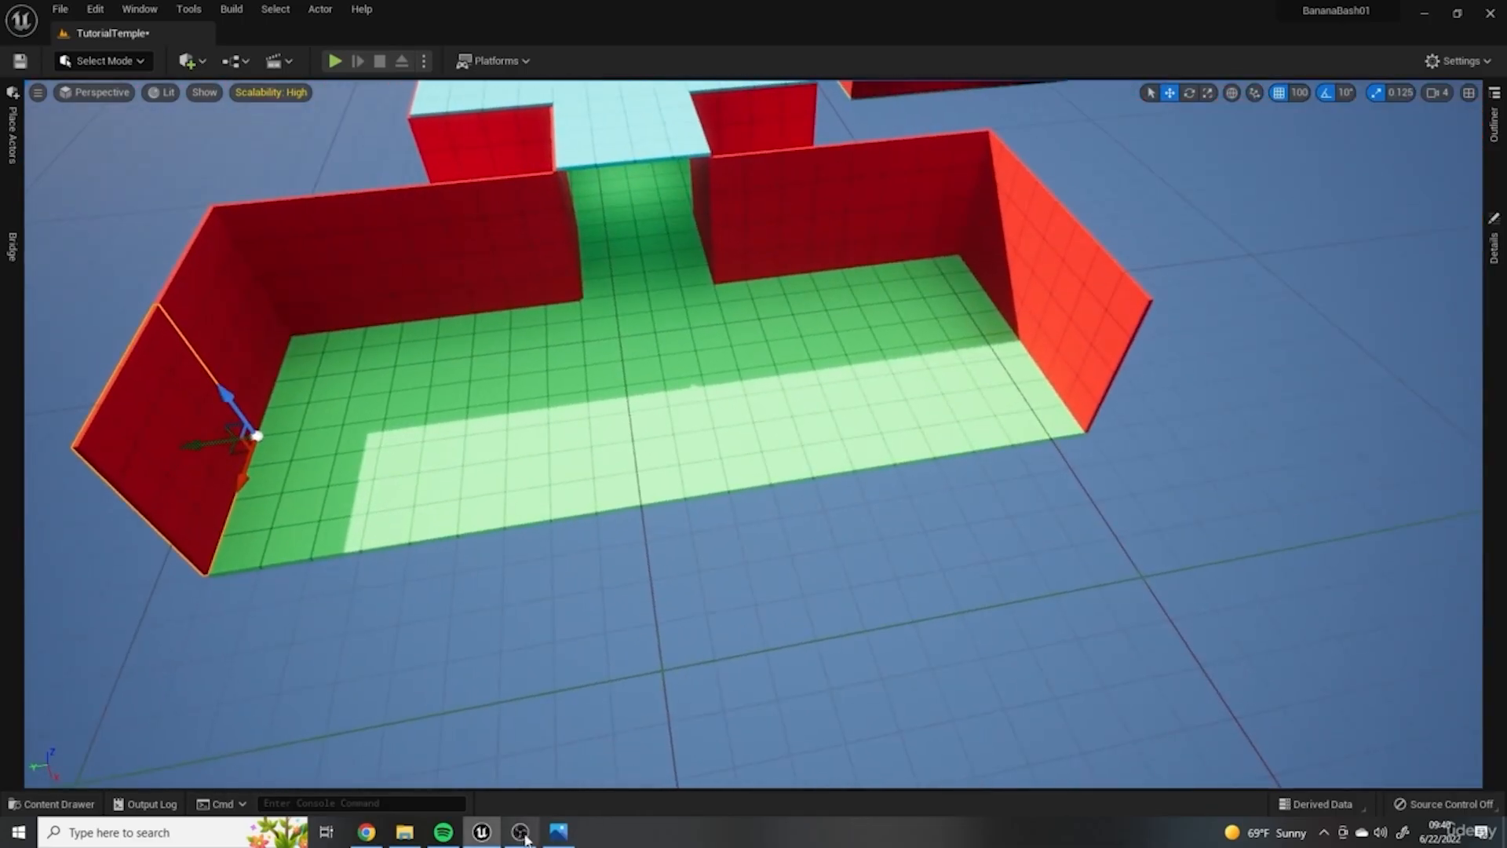
Step: Compare Room 3's footprint in the top wireframe view with the LvlMap.png plan placed beside it
left_click(558, 832)
left_click(1287, 199)
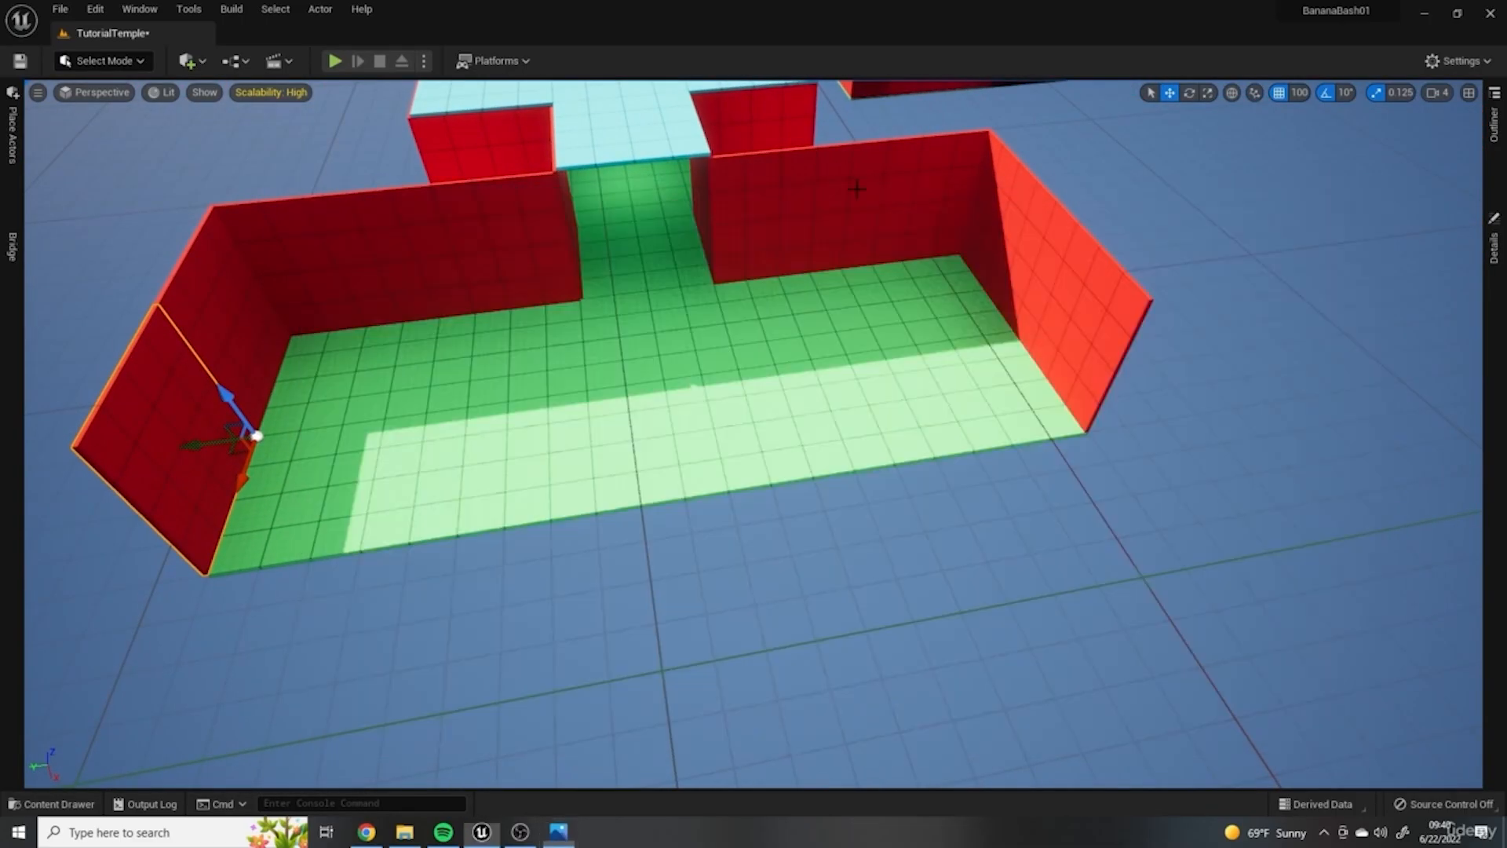
left_click(96, 92)
left_click(74, 161)
scroll(836, 370, "up", 3)
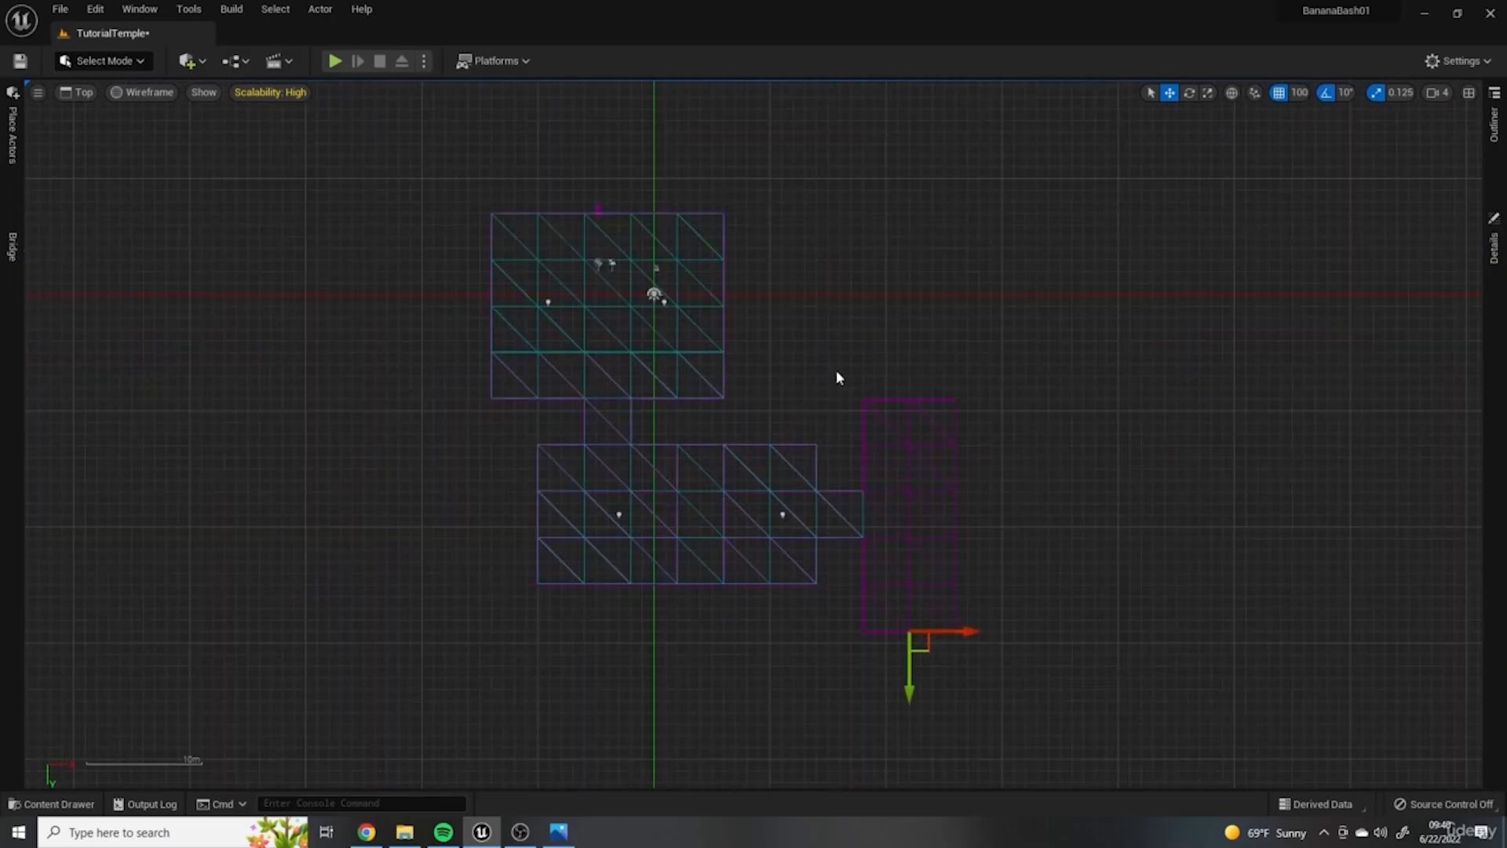
left_click(558, 832)
left_click_drag(685, 201, 774, 207)
left_click_drag(1470, 392, 1176, 385)
left_click_drag(612, 213, 1164, 259)
right_click_drag(683, 307, 497, 298)
left_click(558, 832)
left_click_drag(1182, 249, 1045, 144)
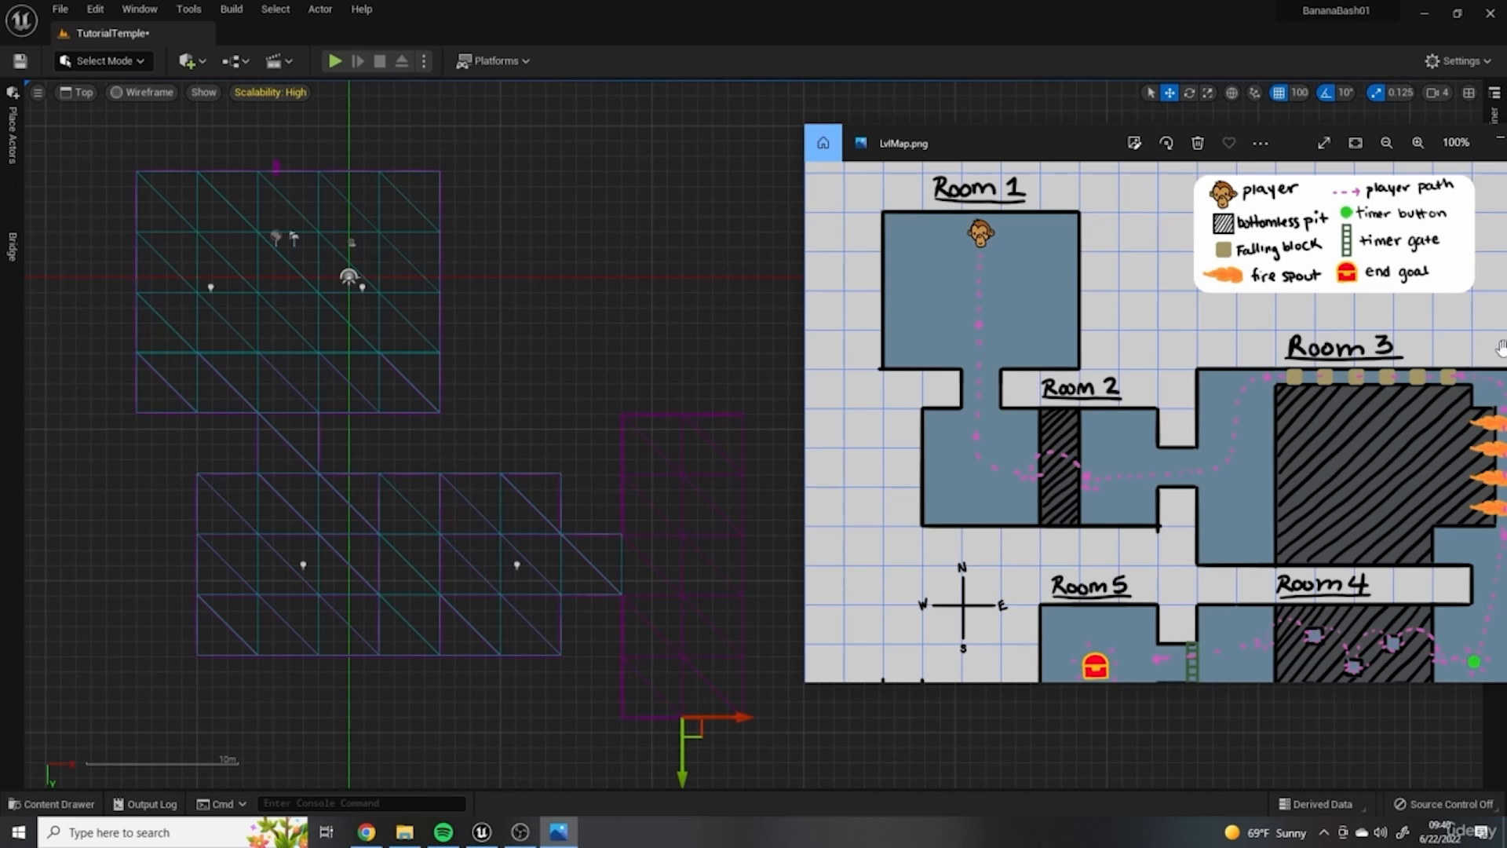
left_click_drag(1073, 148, 946, 156)
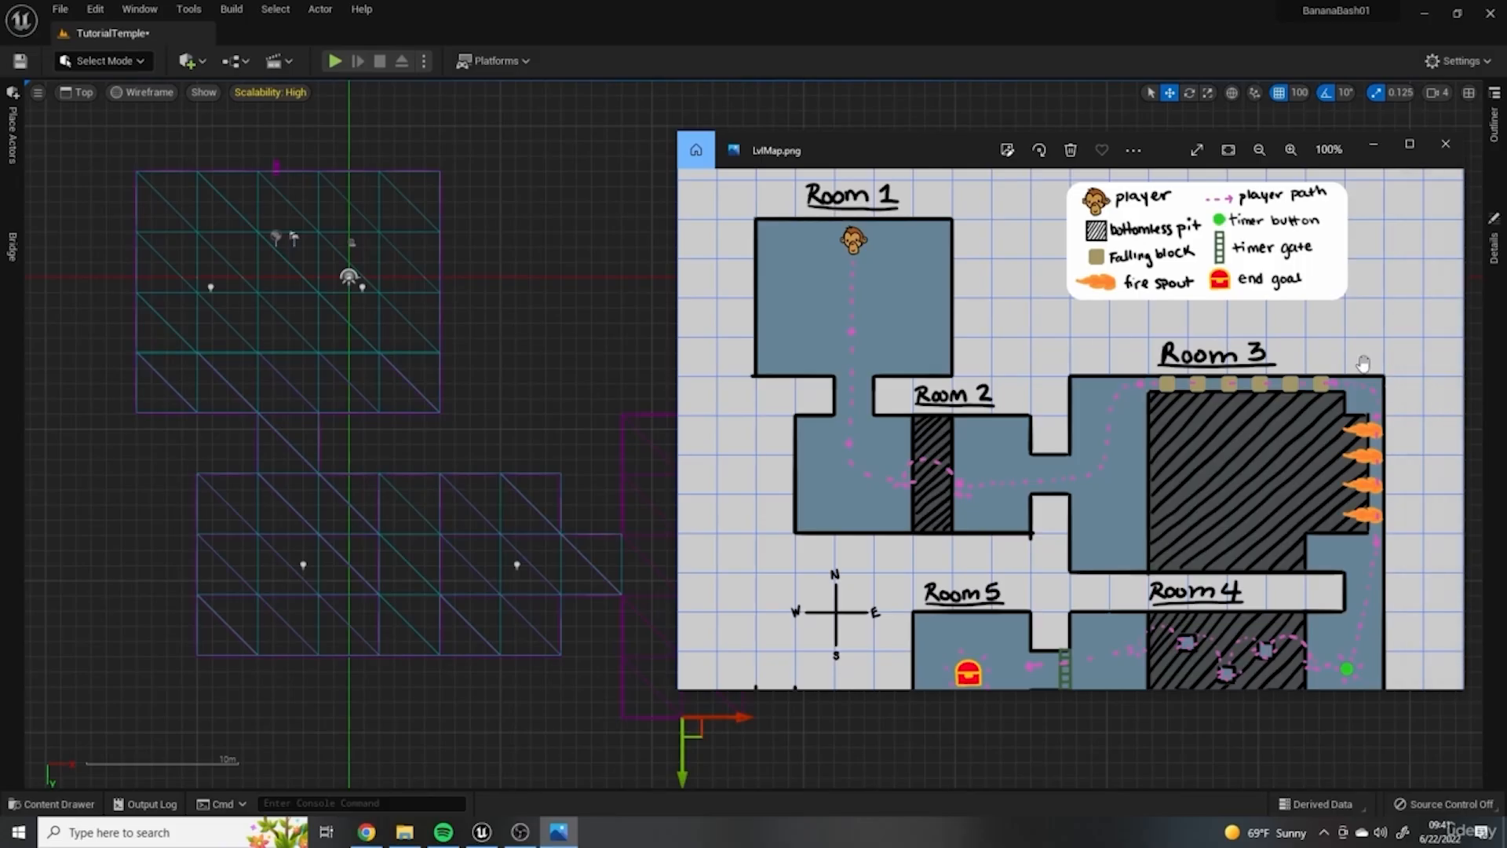
left_click(1374, 143)
Step: Return the viewport to the lit perspective view
left_click(141, 92)
left_click(163, 135)
left_click(127, 93)
left_click(75, 95)
left_click(79, 96)
left_click(102, 134)
Step: Extend Room 3's north wall eastward over the pit area with a row of duplicated wall pieces
right_click_drag(888, 455, 1020, 440)
left_click(880, 423)
right_click_drag(880, 423, 935, 434)
left_click_drag(692, 374, 1204, 433, "alt")
right_click_drag(1204, 433, 1287, 437)
left_click_drag(875, 418, 1118, 430, "alt")
right_click_drag(1118, 430, 1200, 433)
left_click_drag(868, 454, 1118, 482, "alt")
mouse_move(1118, 482)
right_mouse_down()
mouse_move(1185, 481)
mouse_move(1146, 475)
right_mouse_up()
left_click_drag(772, 468, 1019, 494, "alt")
right_click_drag(1019, 494, 1076, 493)
right_click_drag(867, 520, 914, 518)
left_click_drag(688, 475, 1093, 482, "alt")
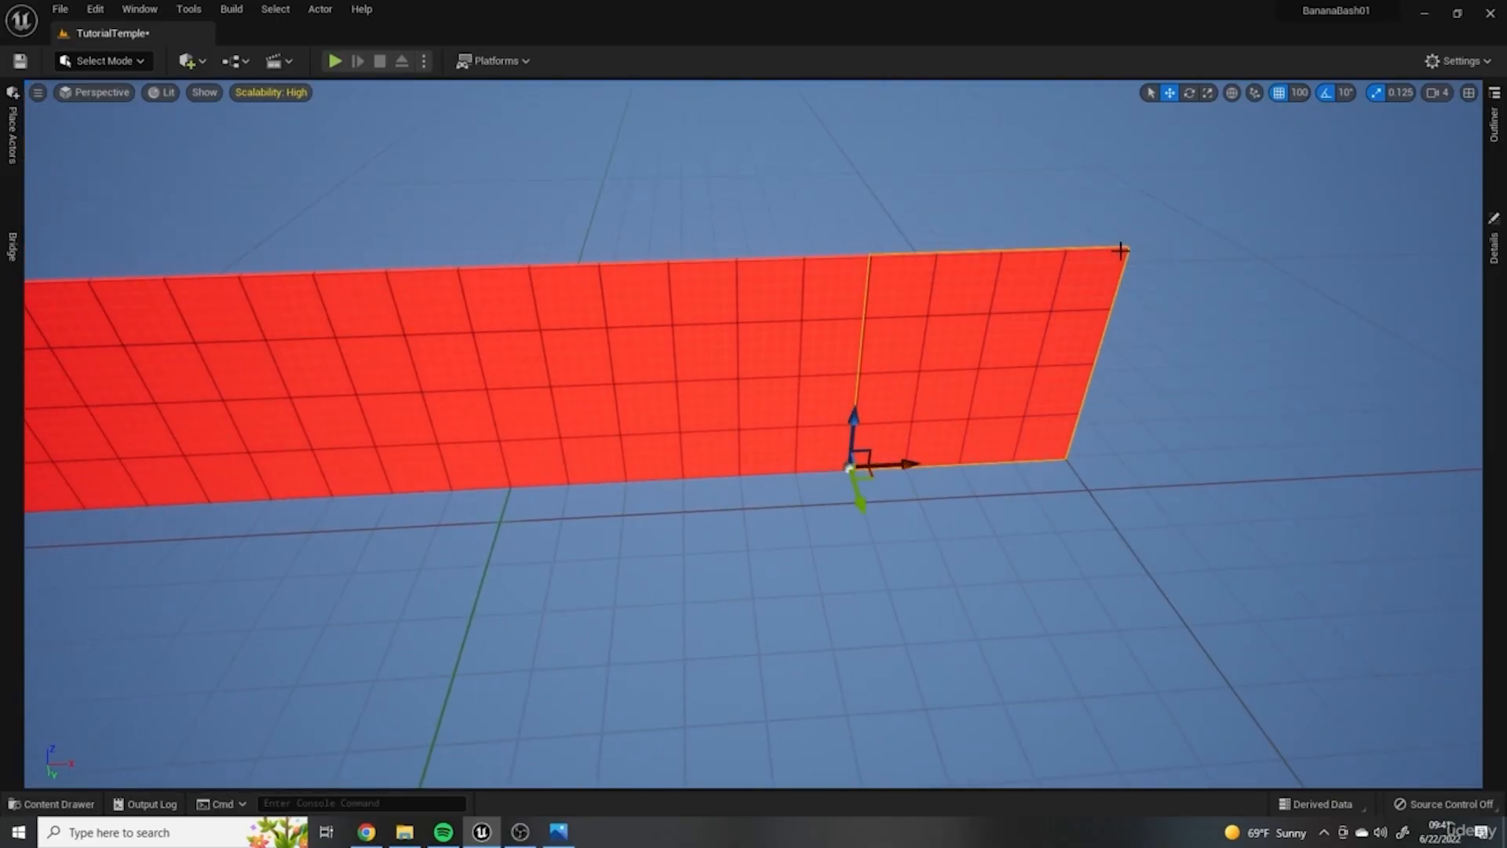
Step: Using the plan as reference, duplicate the last north wall piece at its east end and rotate it to turn the northeast corner
left_click(562, 835)
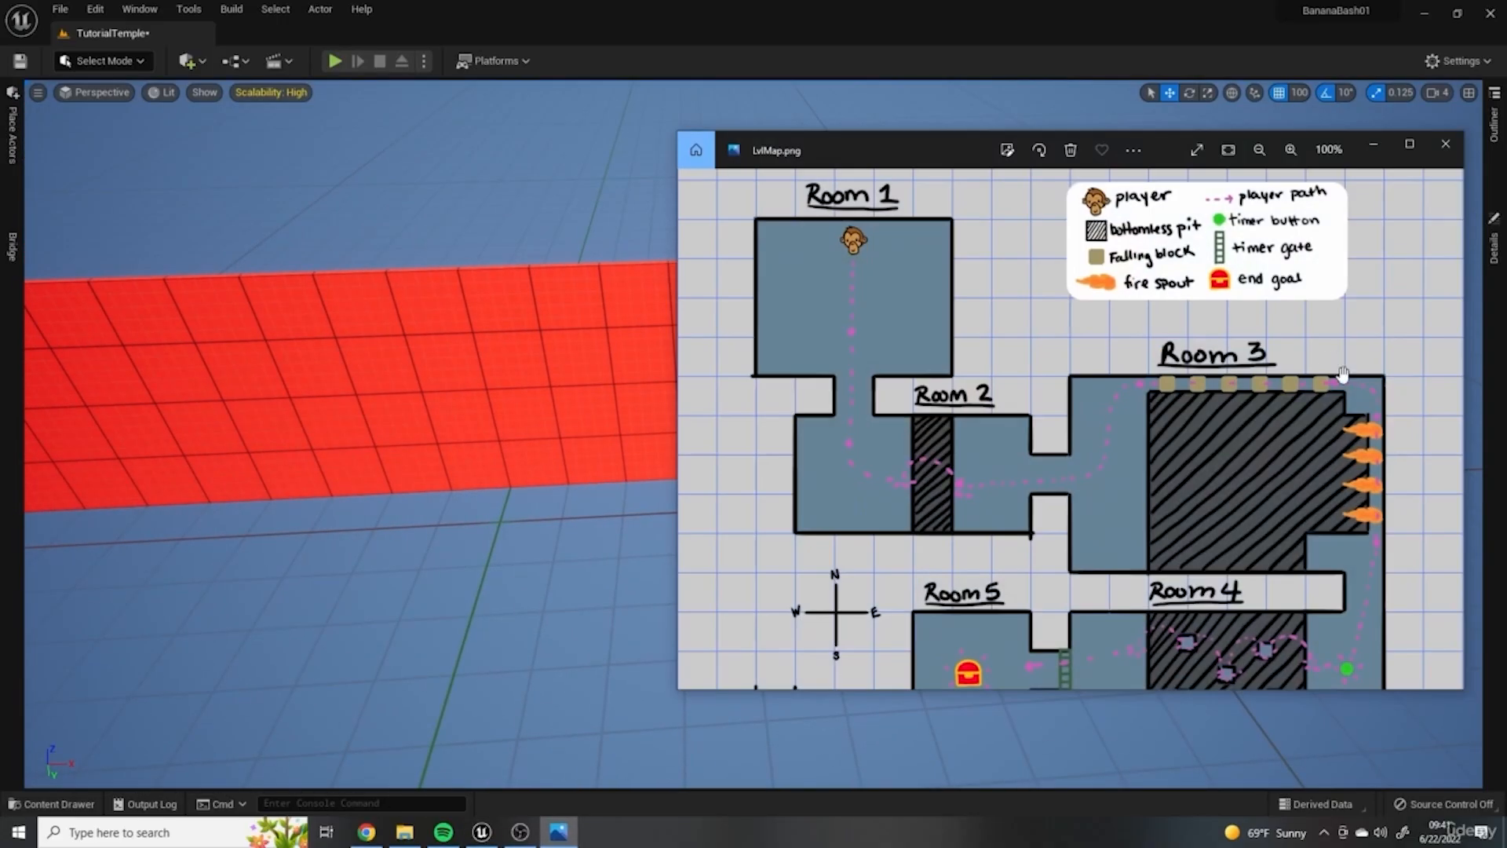
left_click(1372, 144)
right_click_drag(1138, 275, 1216, 294)
left_click_drag(851, 356, 1036, 318, "alt")
key("e")
left_click_drag(993, 372, 1043, 397)
left_click(558, 831)
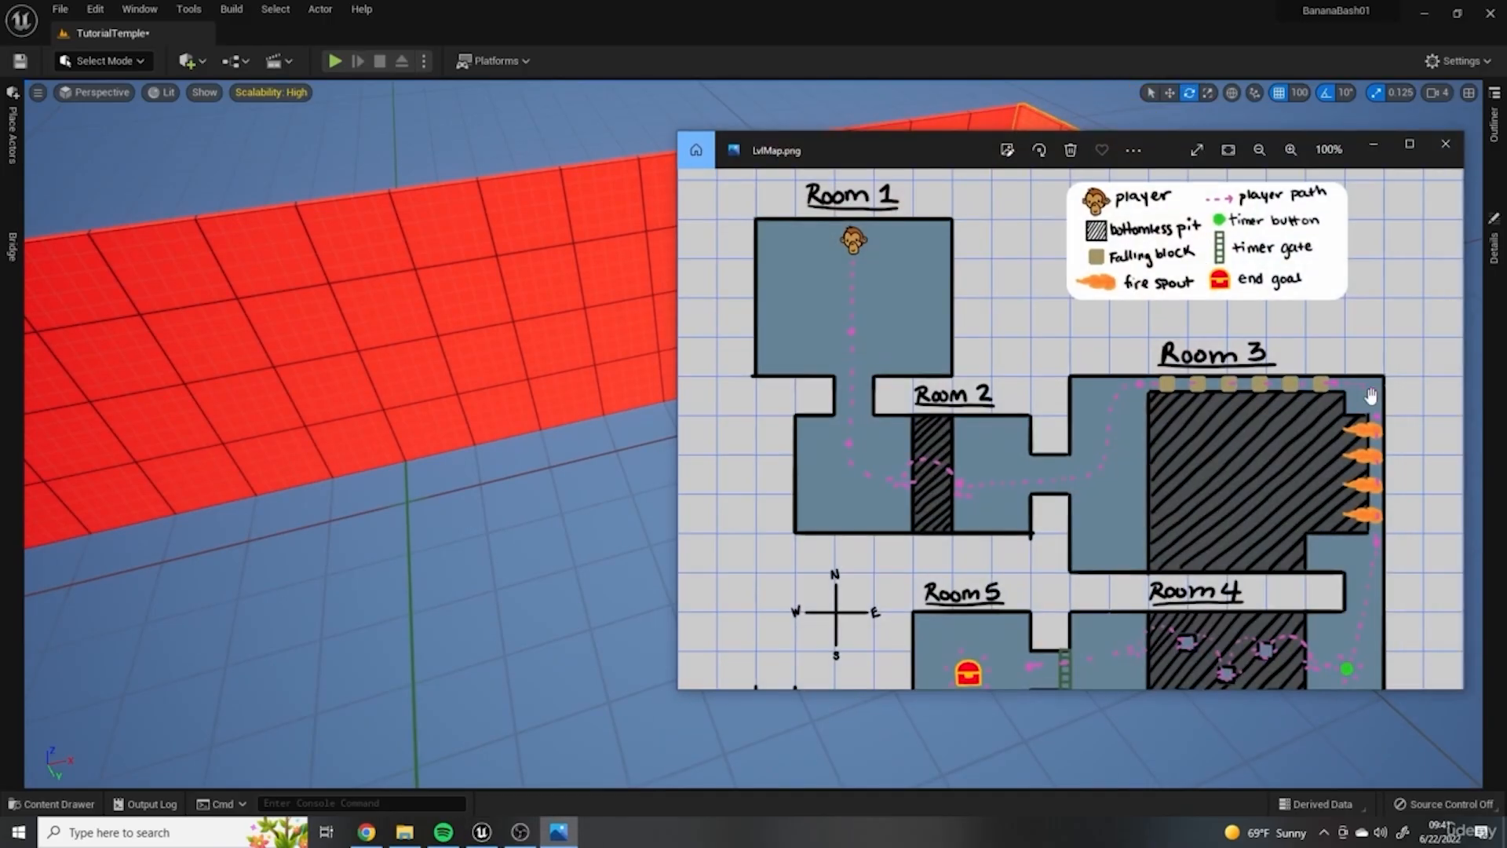
Step: Extend Room 3's east wall southward from the northeast corner with duplicated wall pieces
left_click(1373, 145)
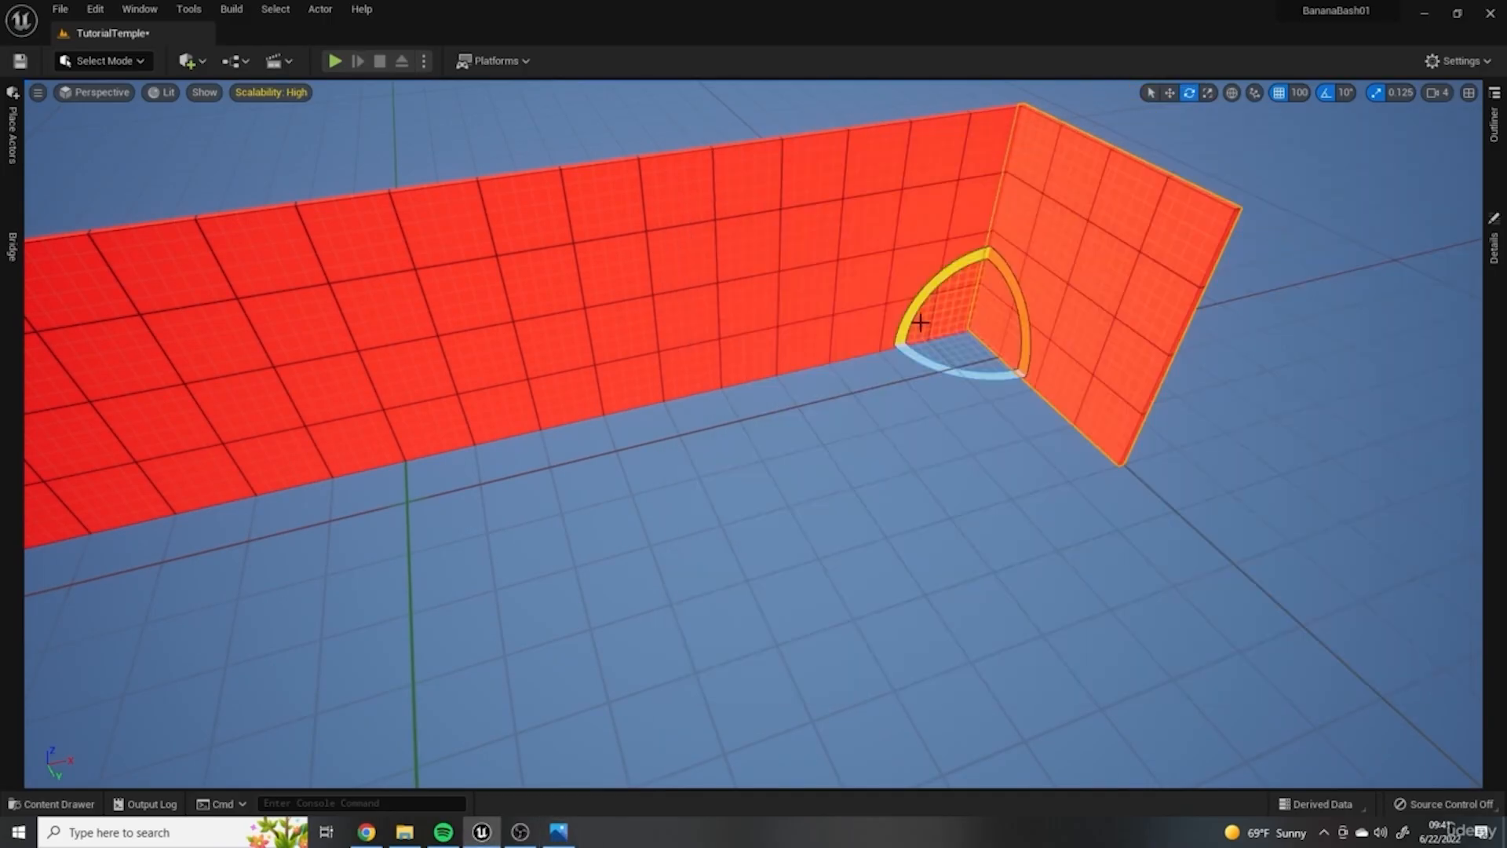
right_click_drag(978, 330, 1138, 330)
key("w")
left_click_drag(773, 380, 985, 425)
right_click_drag(985, 425, 1138, 432)
left_click_drag(597, 431, 1268, 427, "alt")
right_click_drag(1268, 428, 831, 455)
Step: Extend Room 3's south wall eastward with duplicated wall pieces and compare its length with the LvlMap.png plan
left_click(1064, 495)
left_click_drag(1083, 537, 609, 540, "alt")
right_click_drag(609, 539, 479, 534)
left_click_drag(903, 489, 615, 397, "alt")
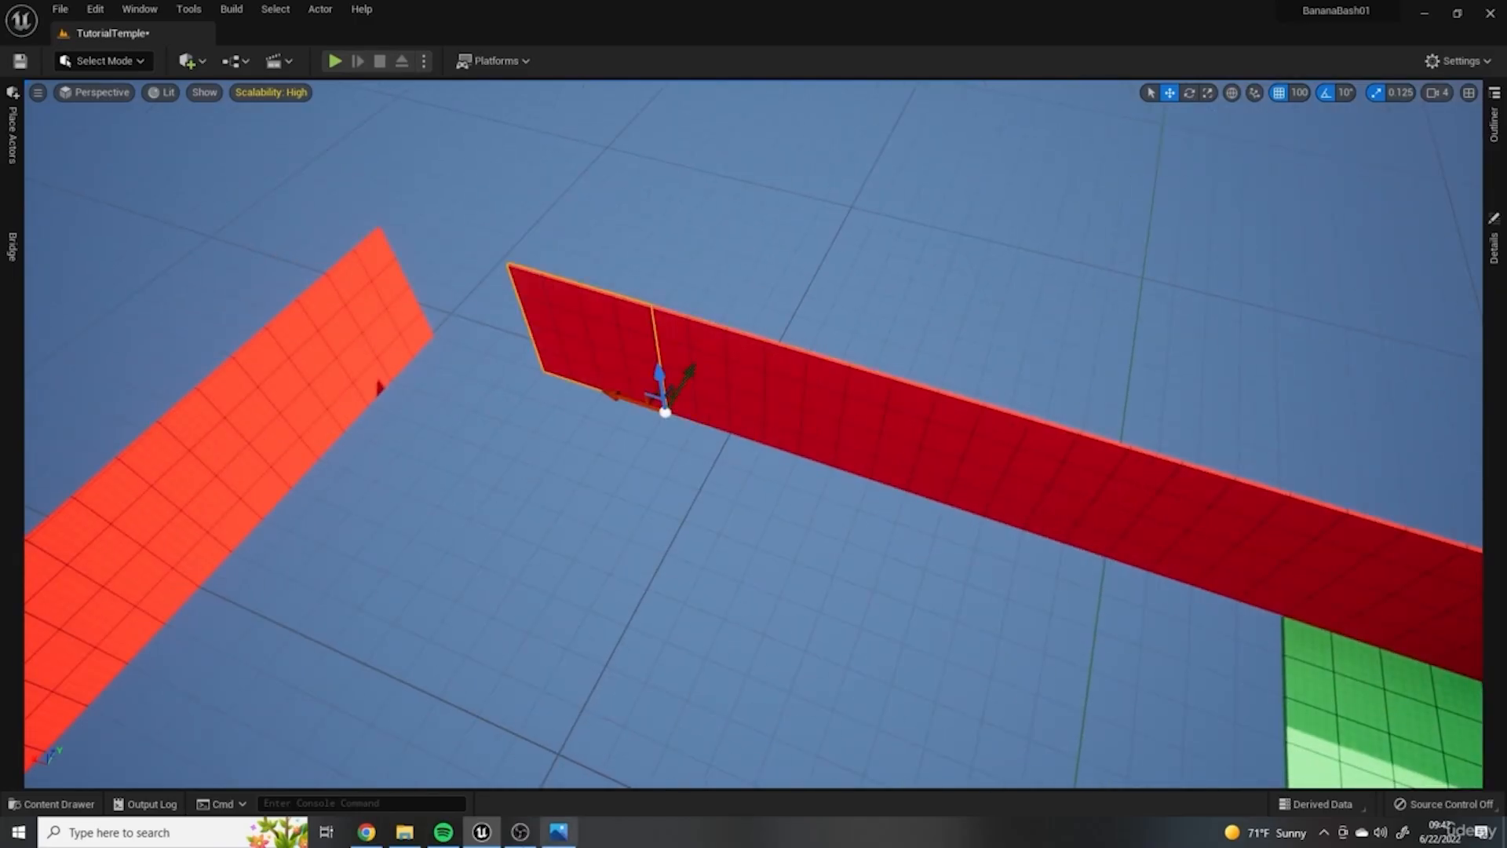
left_click(559, 832)
left_click(1373, 144)
Step: Using the plan as reference, duplicate a floor tile across the pit into Room 3's northeast corner
right_click_drag(455, 694, 102, 695)
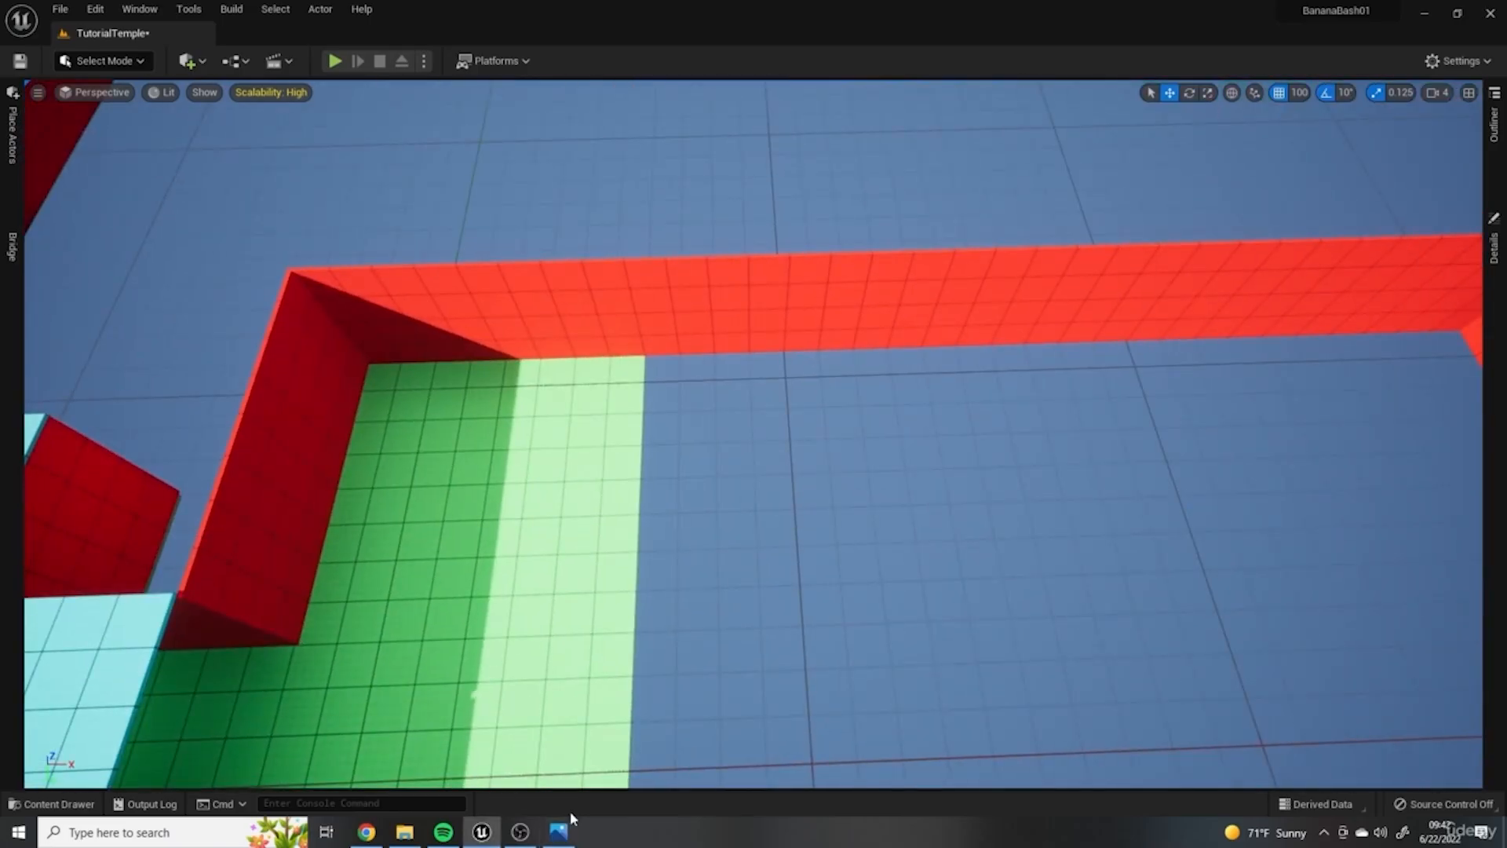
left_click(558, 831)
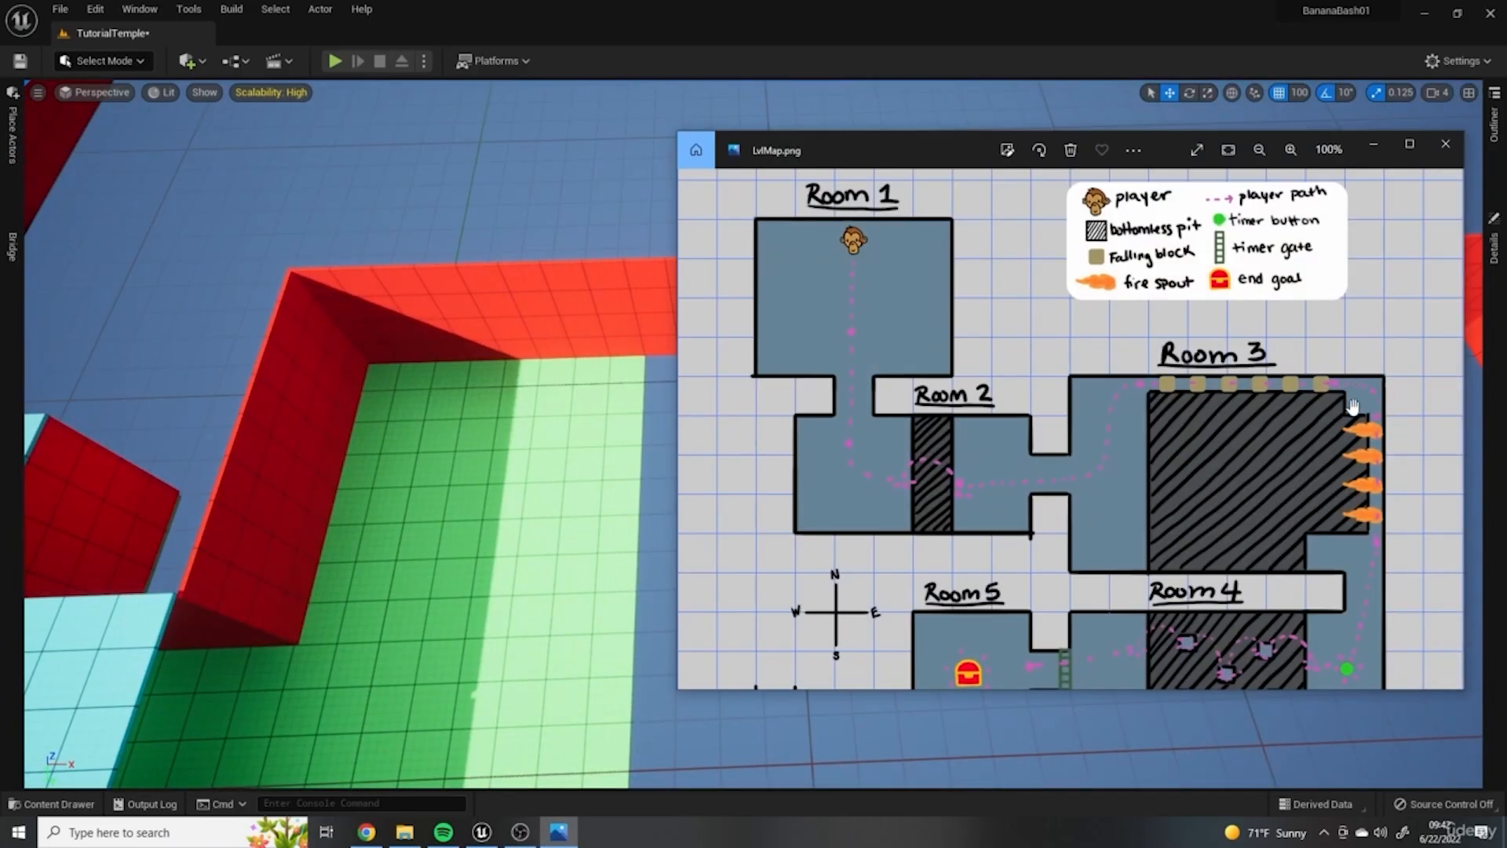
left_click(1373, 145)
left_click(630, 408)
left_click_drag(701, 354, 1478, 381, "alt")
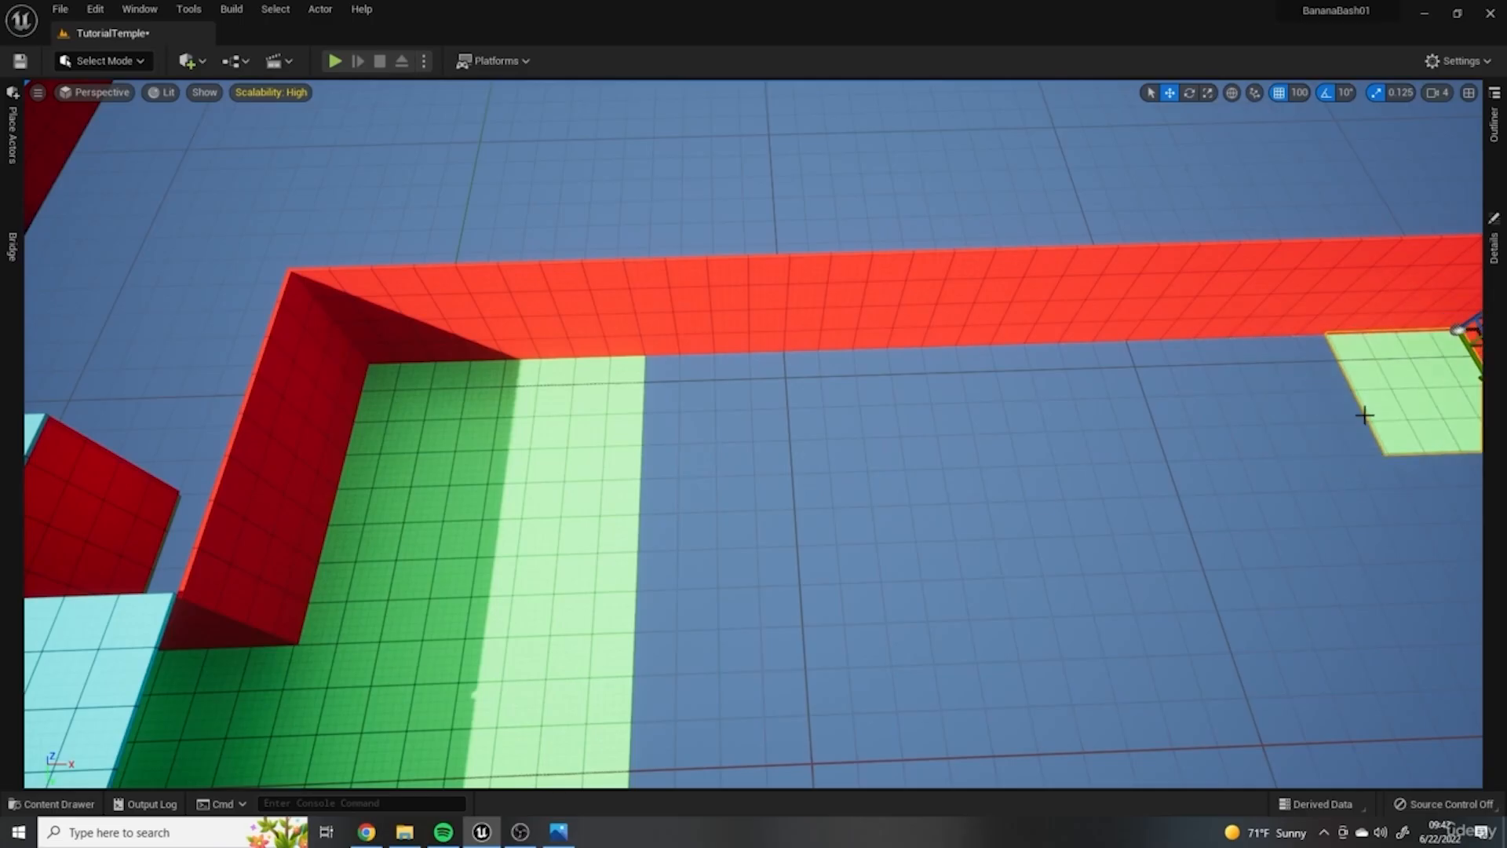
right_click_drag(1364, 414, 1487, 414)
Step: Following the plan, duplicate the northeast corner floor tile southward to floor Room 3's southeast area
left_click(564, 833)
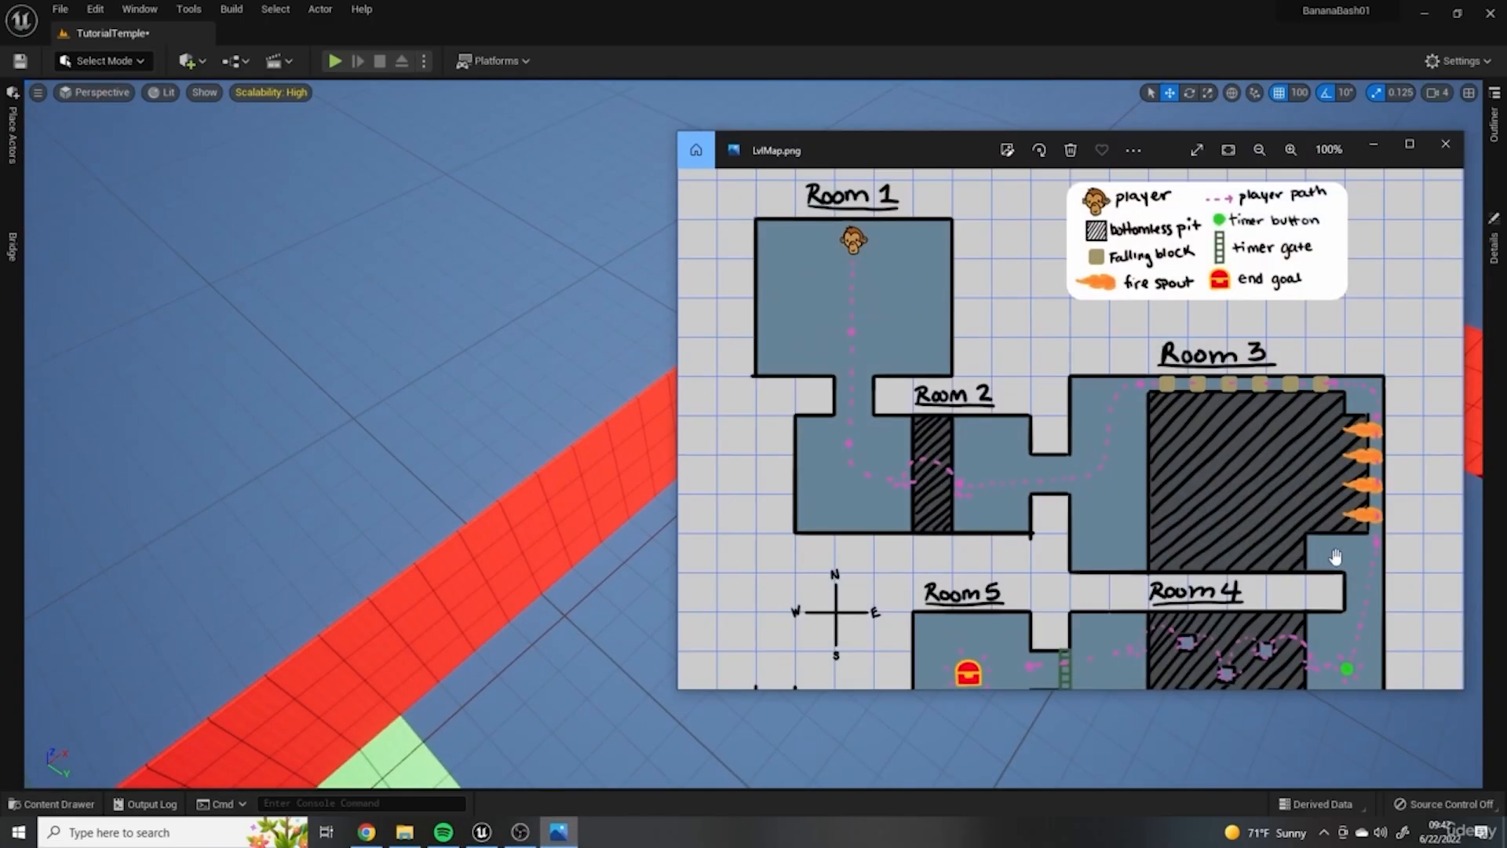
left_click(1372, 144)
left_click_drag(595, 396, 1020, 409, "alt")
right_click_drag(1020, 408, 1216, 409)
left_click_drag(514, 372, 591, 417, "alt")
left_click(716, 615)
right_click_drag(716, 615, 1370, 593)
Step: Dock the Content Browser in the layout and duplicate the floor tile at the pit's northwest corner one tile east along the north wall
left_click(561, 831)
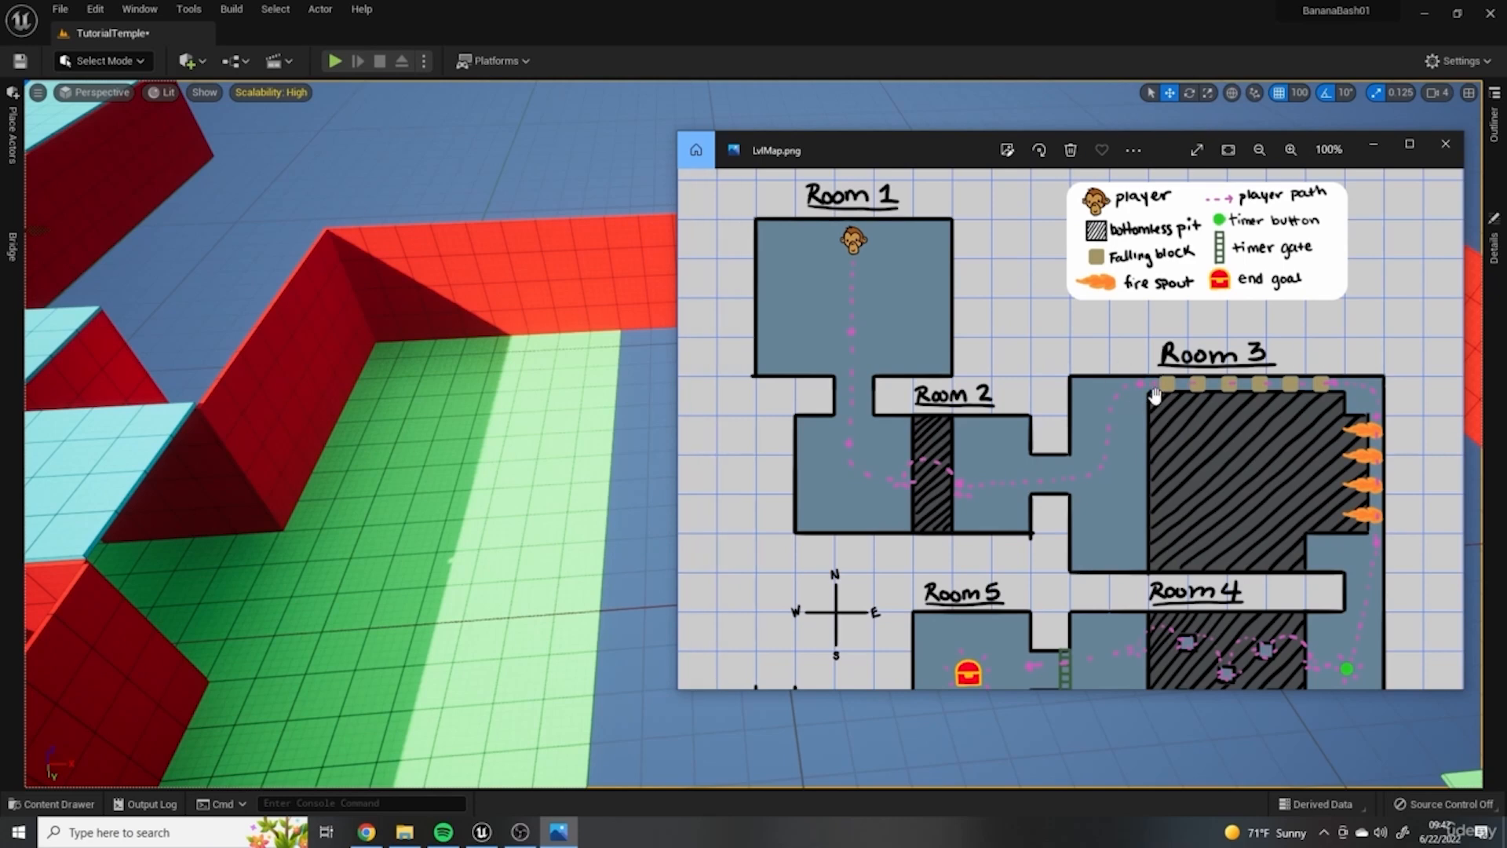
key("alt+Tab")
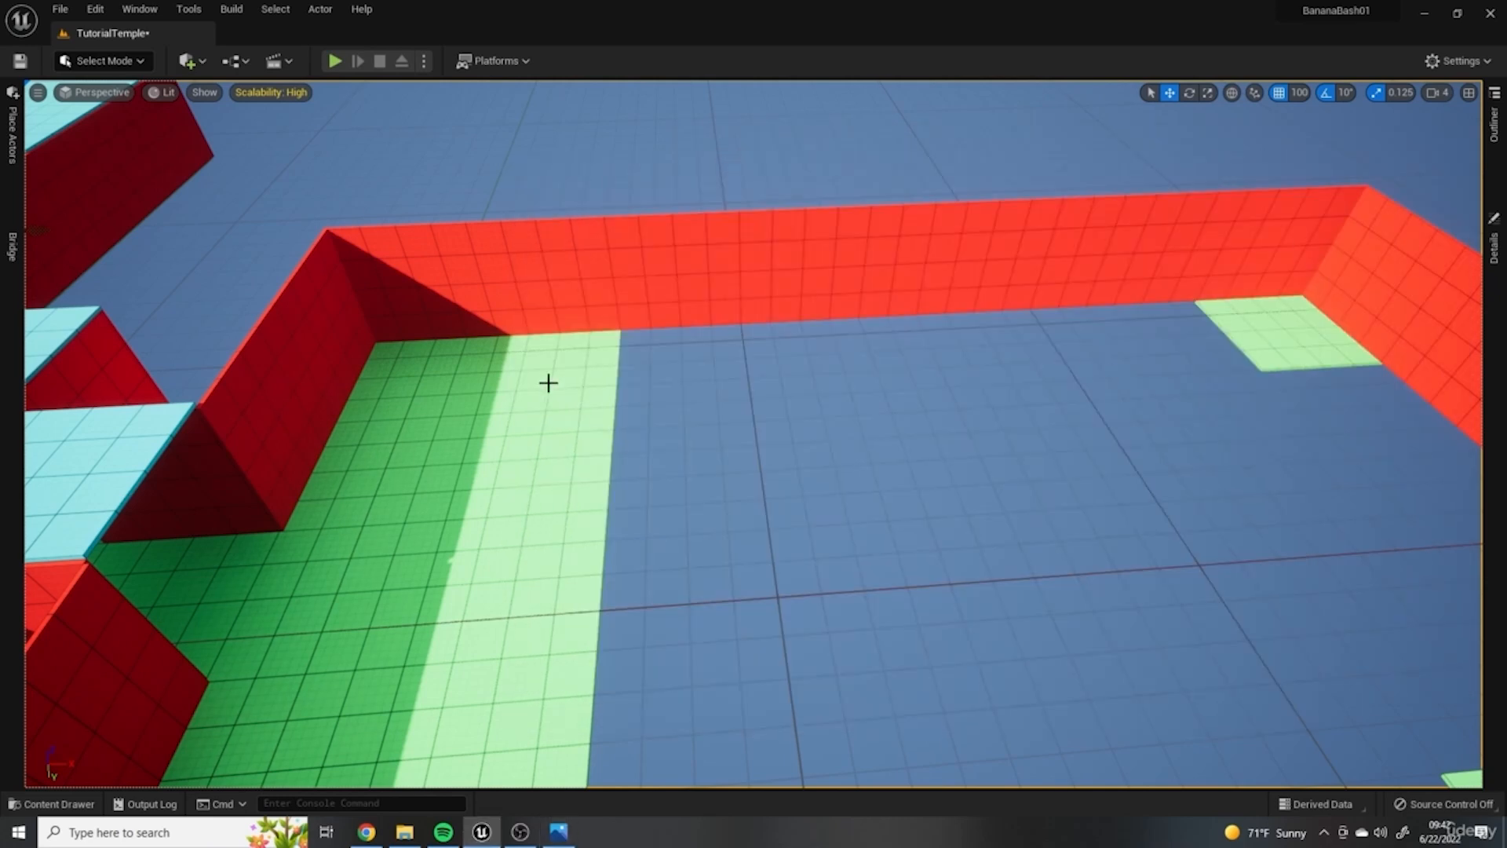
left_click(582, 363)
mouse_move(770, 410)
right_mouse_down()
mouse_move(722, 404)
mouse_move(762, 397)
right_mouse_up()
key("w")
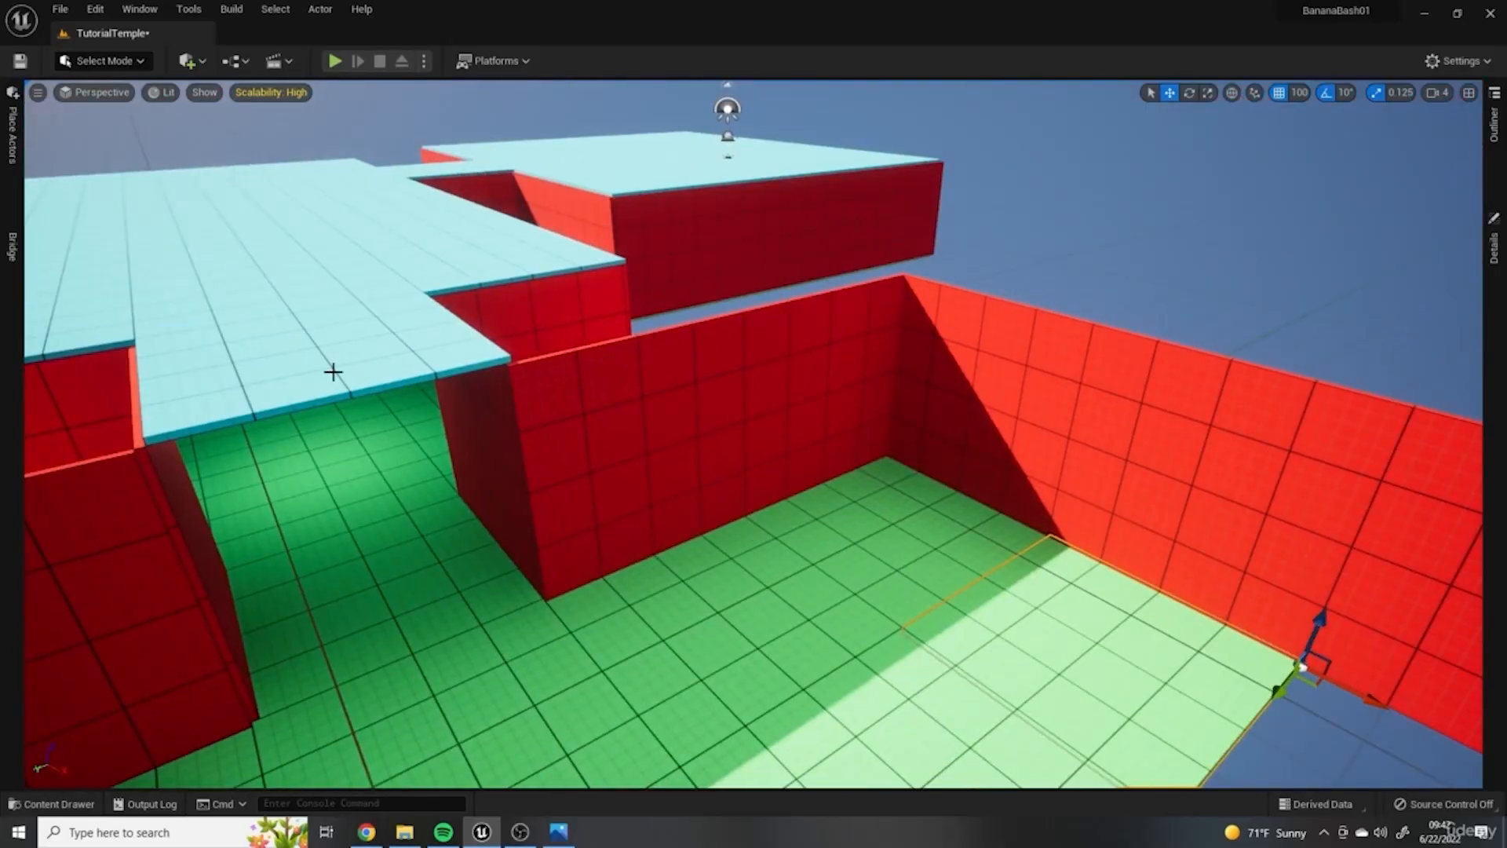
key("f")
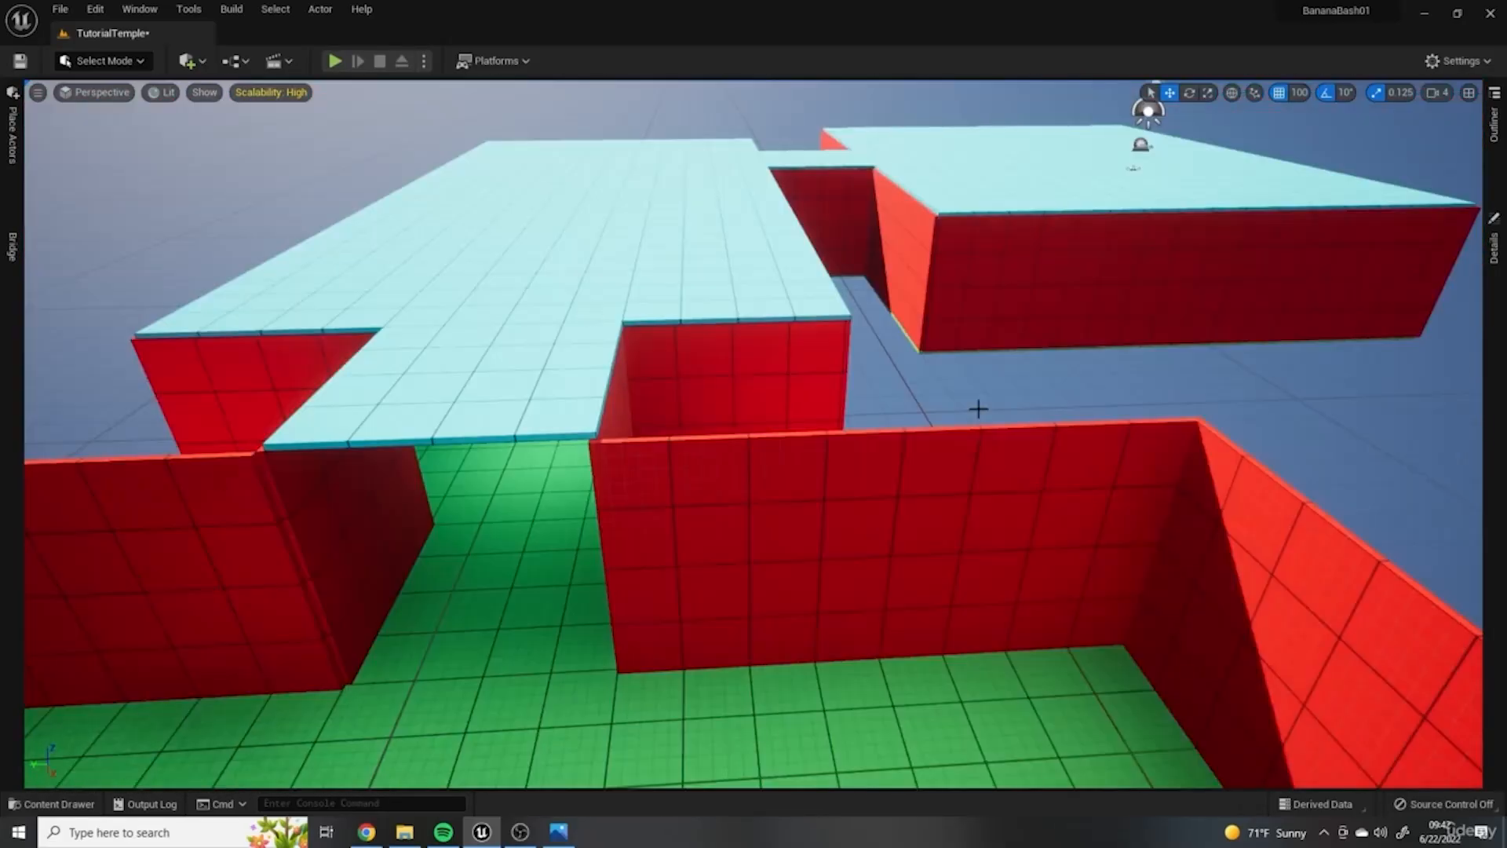
key("f")
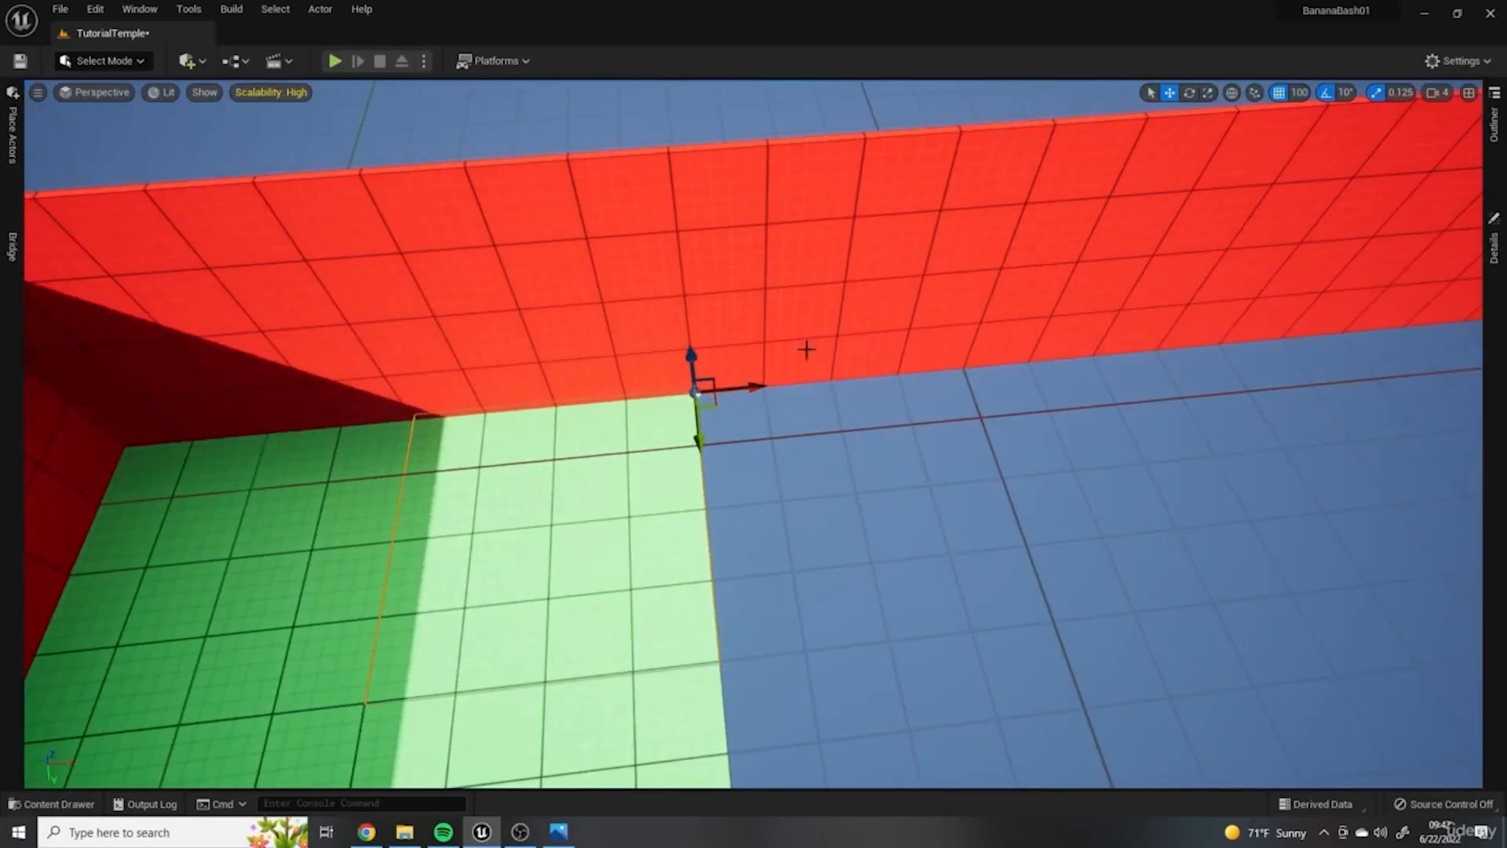
left_click(63, 803)
left_click(1350, 576)
left_click_drag(846, 463, 810, 579)
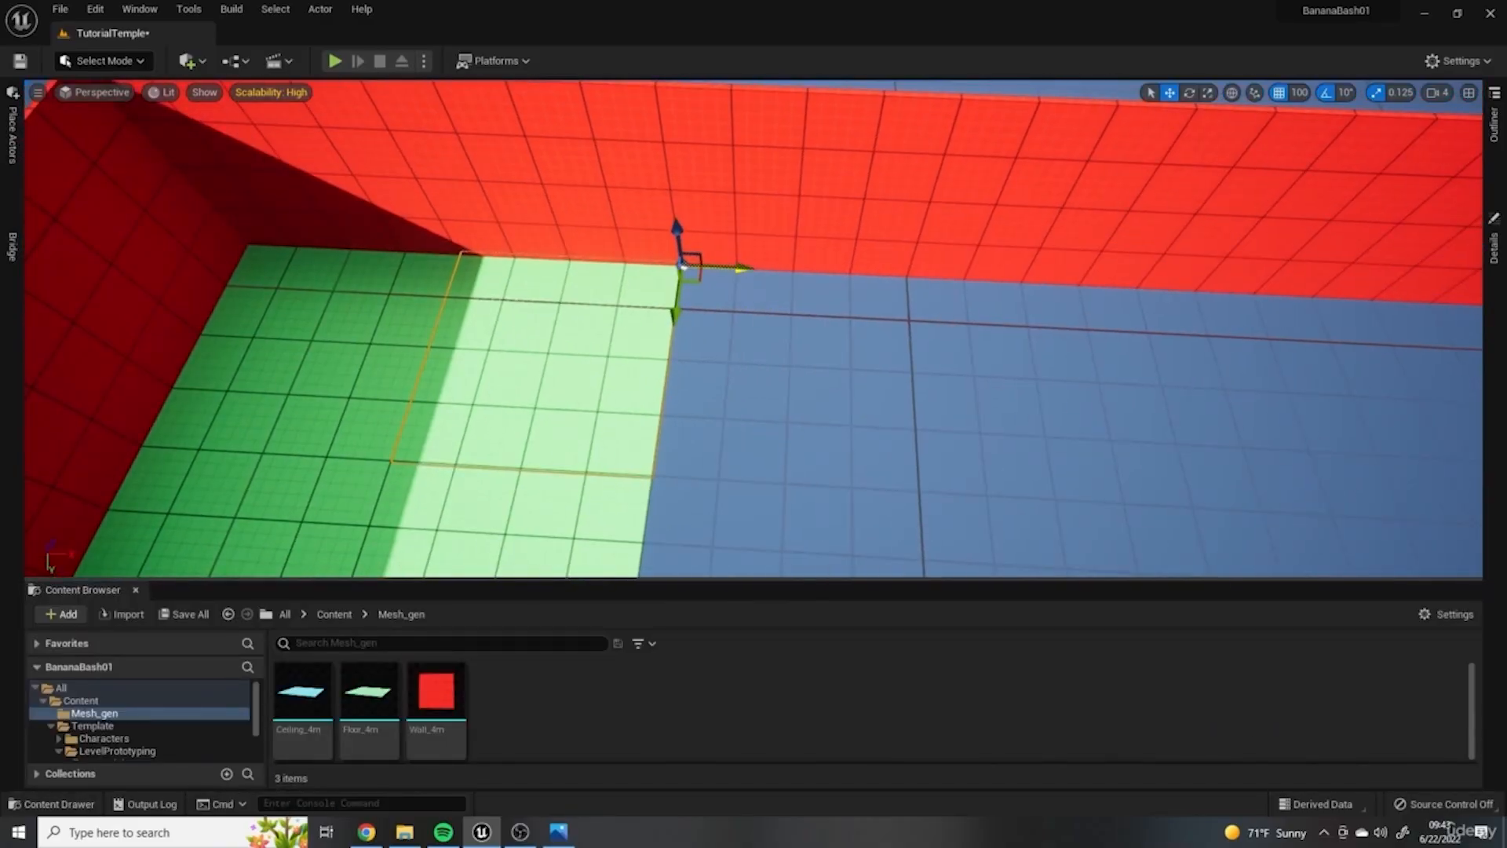
left_click_drag(734, 269, 961, 287)
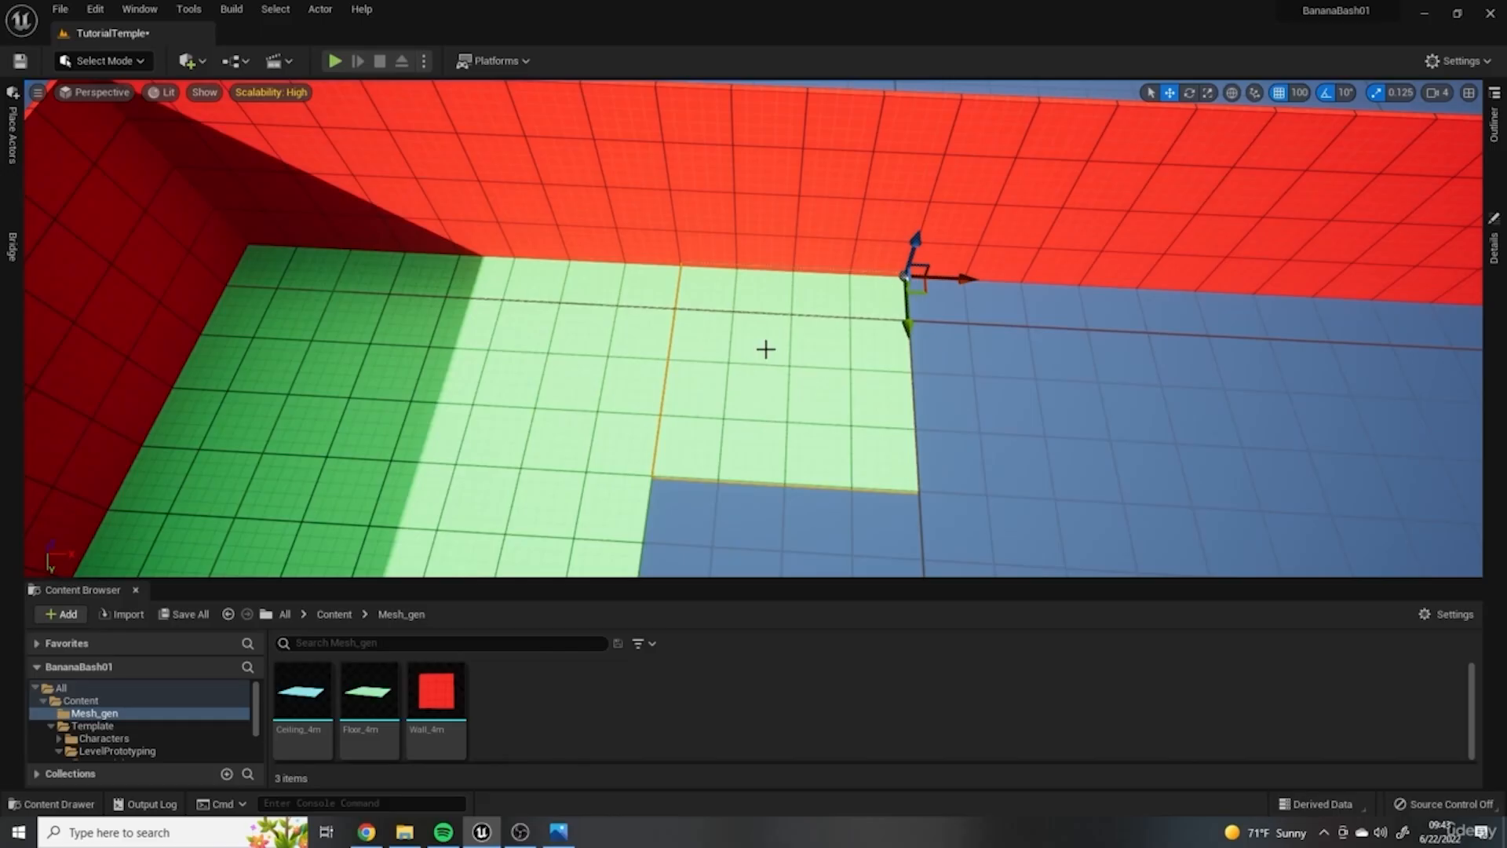
Step: Switch to Modeling mode, shrink the Content Browser and widen the modeling tool palette
left_click(105, 61)
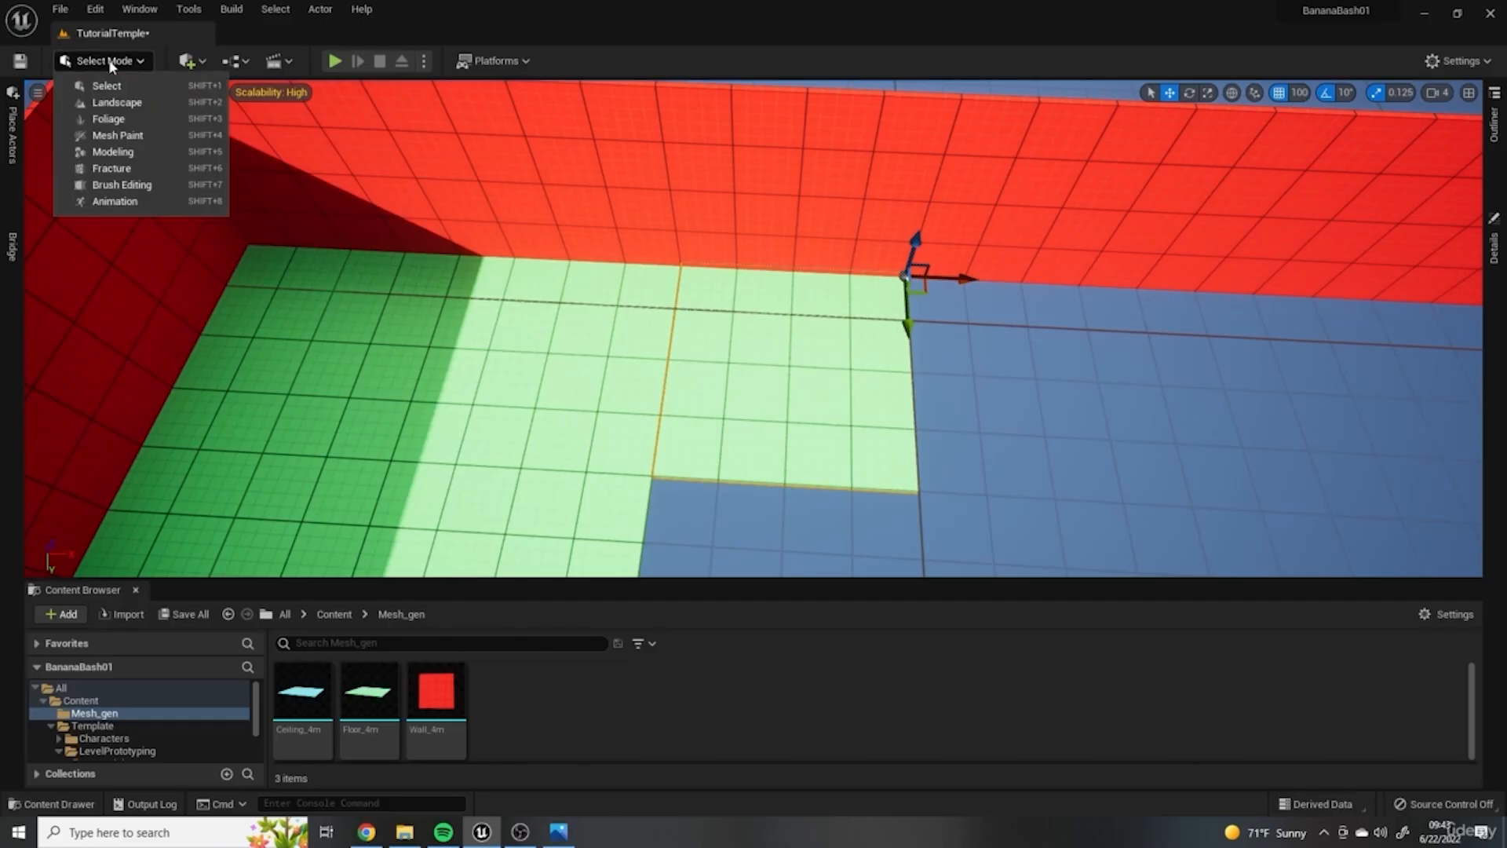
left_click(112, 152)
right_click_drag(887, 330, 792, 330)
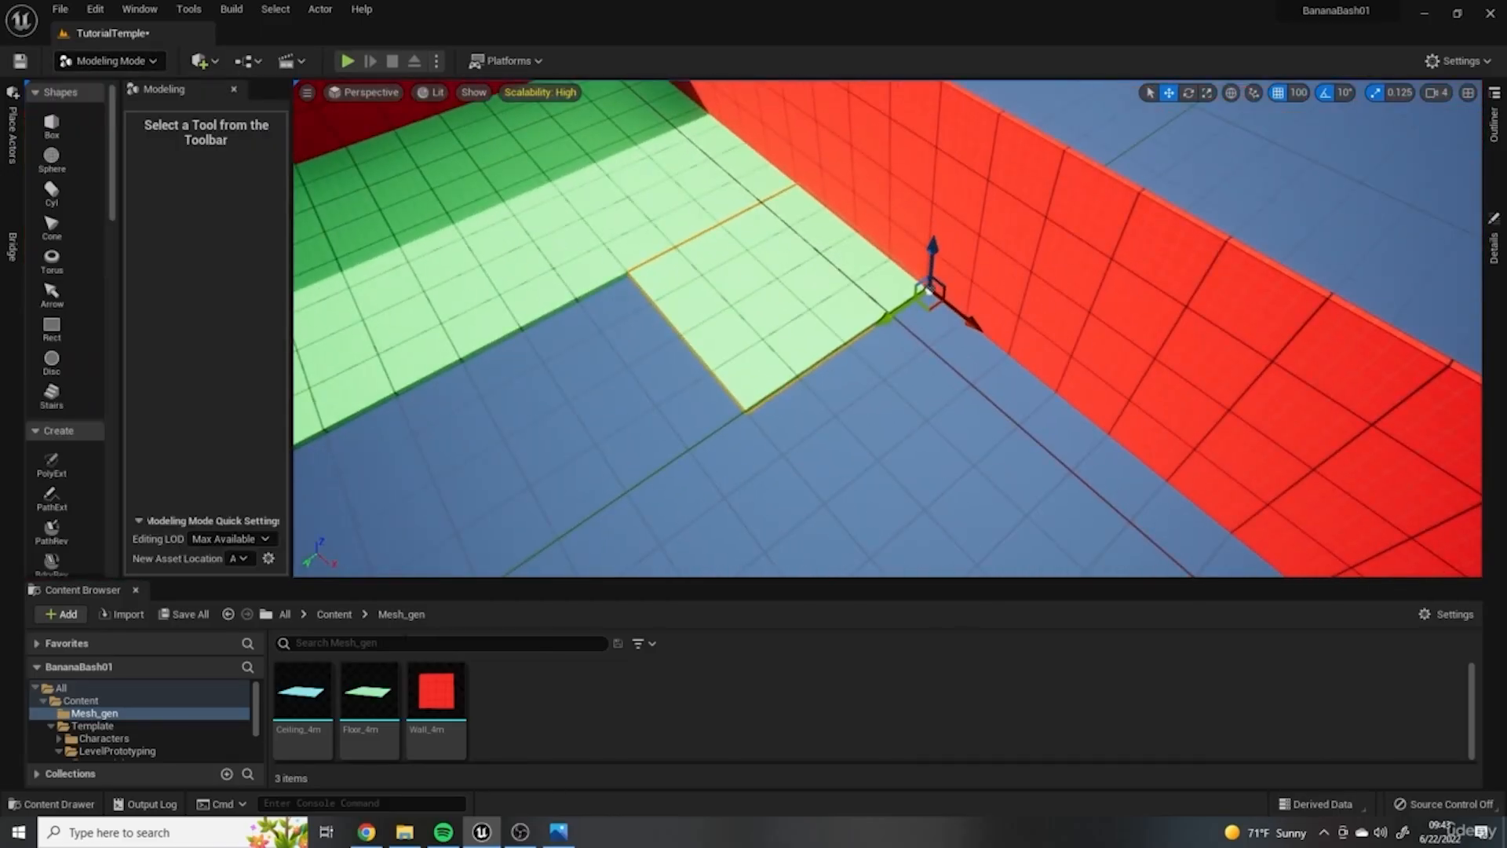
left_click(319, 576)
left_click_drag(319, 578, 319, 644)
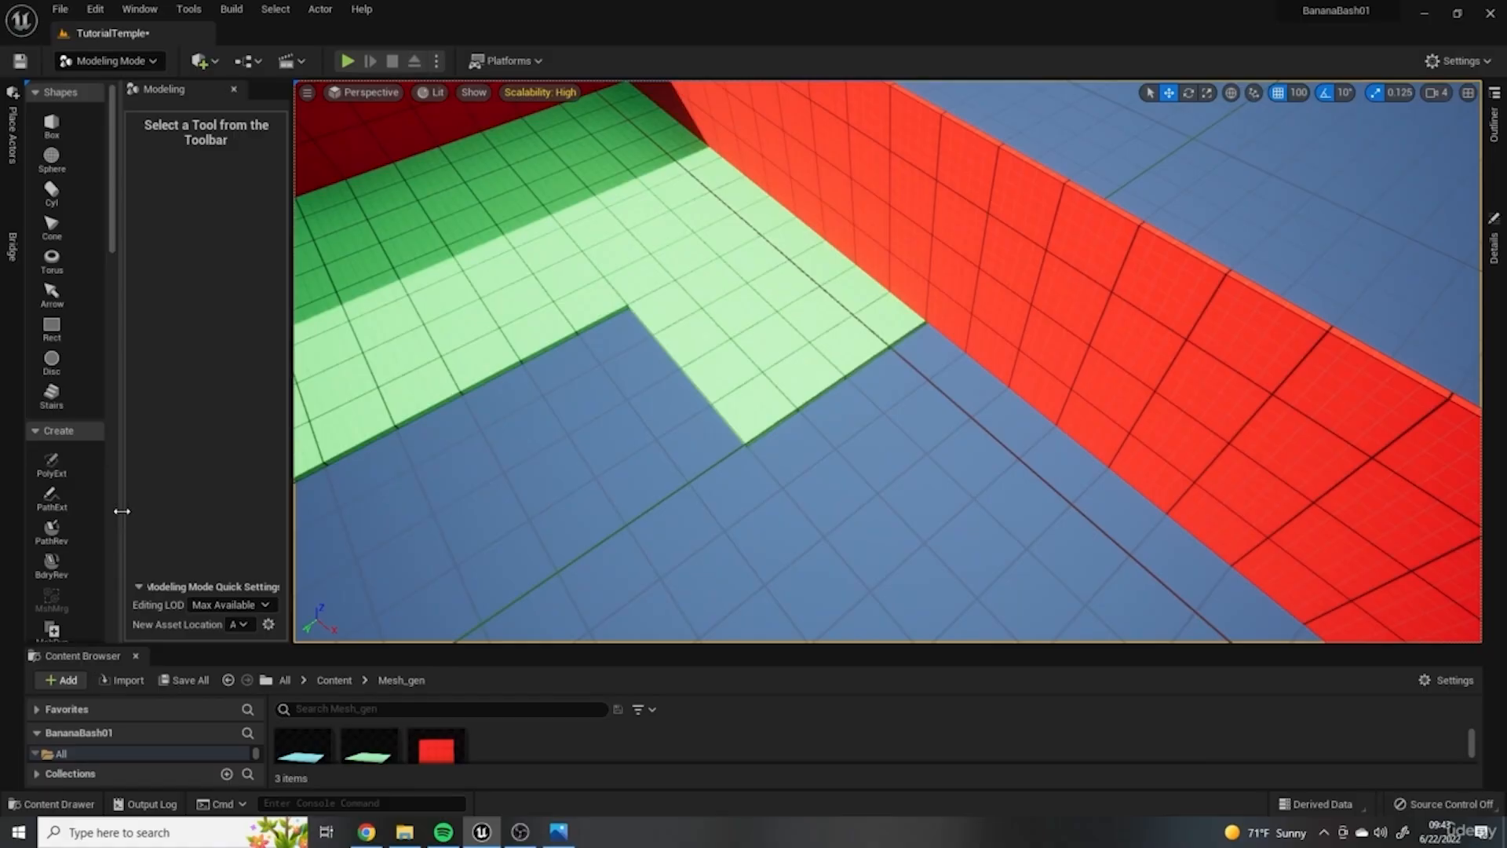
left_click_drag(120, 513, 186, 513)
Step: Try to duplicate the new floor tile as a separate mesh named Floor_1x4m with Handle Inputs set to Keep Inputs
left_click(719, 302)
left_click(130, 296)
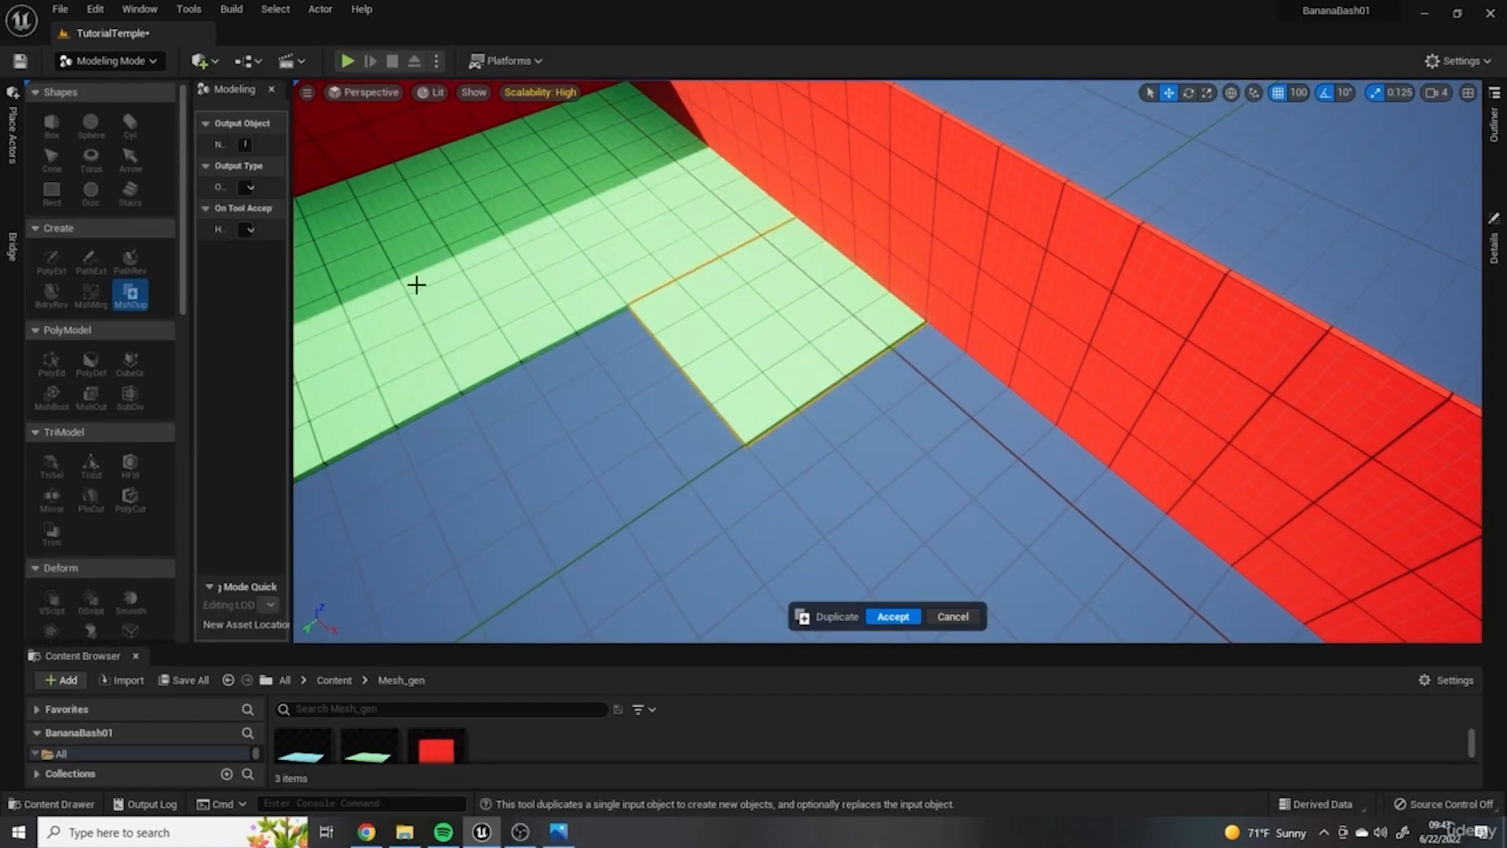
left_click_drag(292, 284, 421, 259)
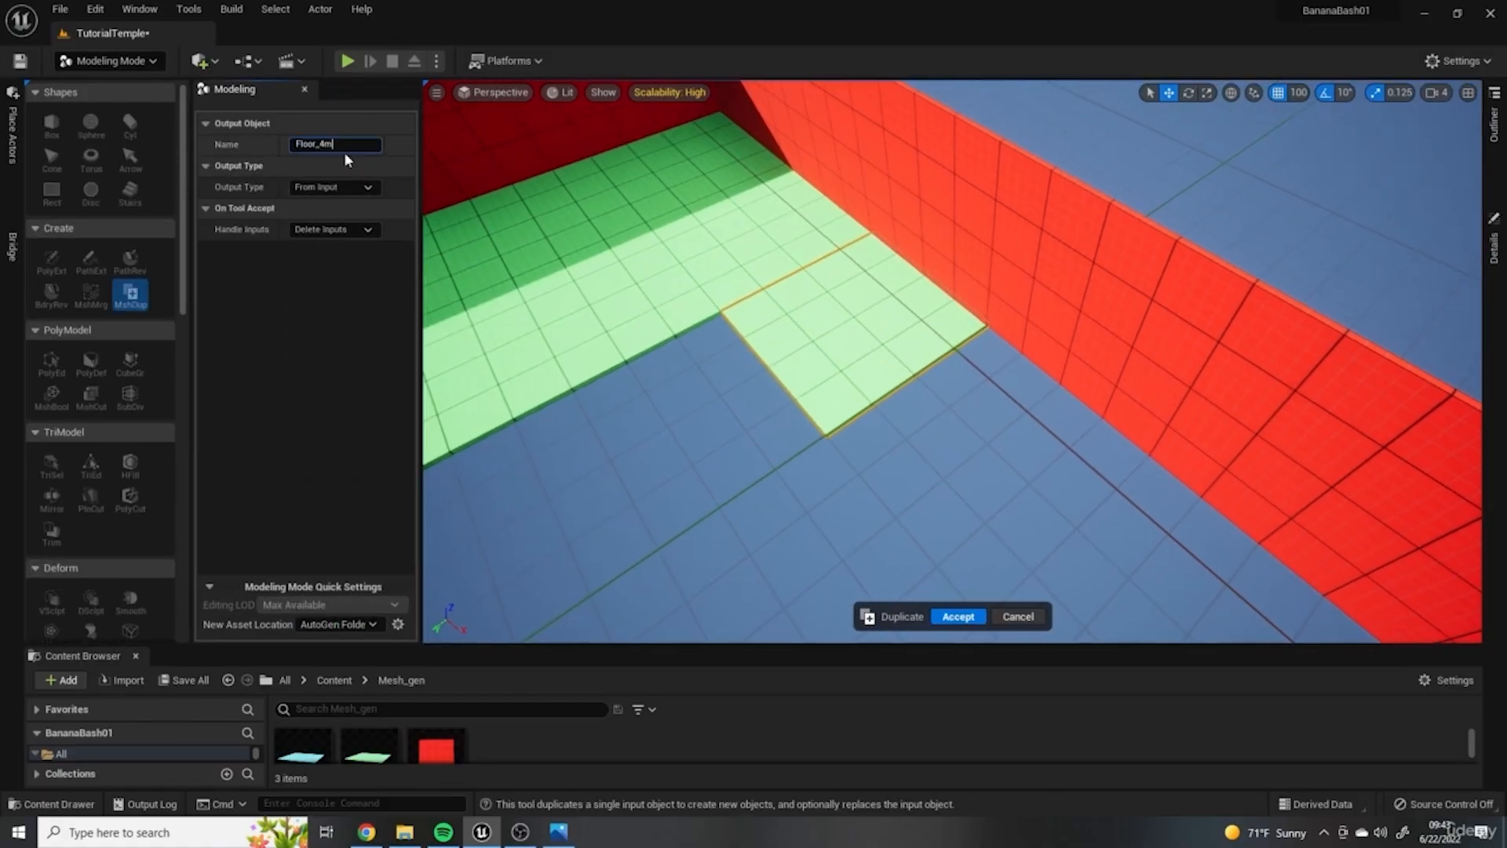
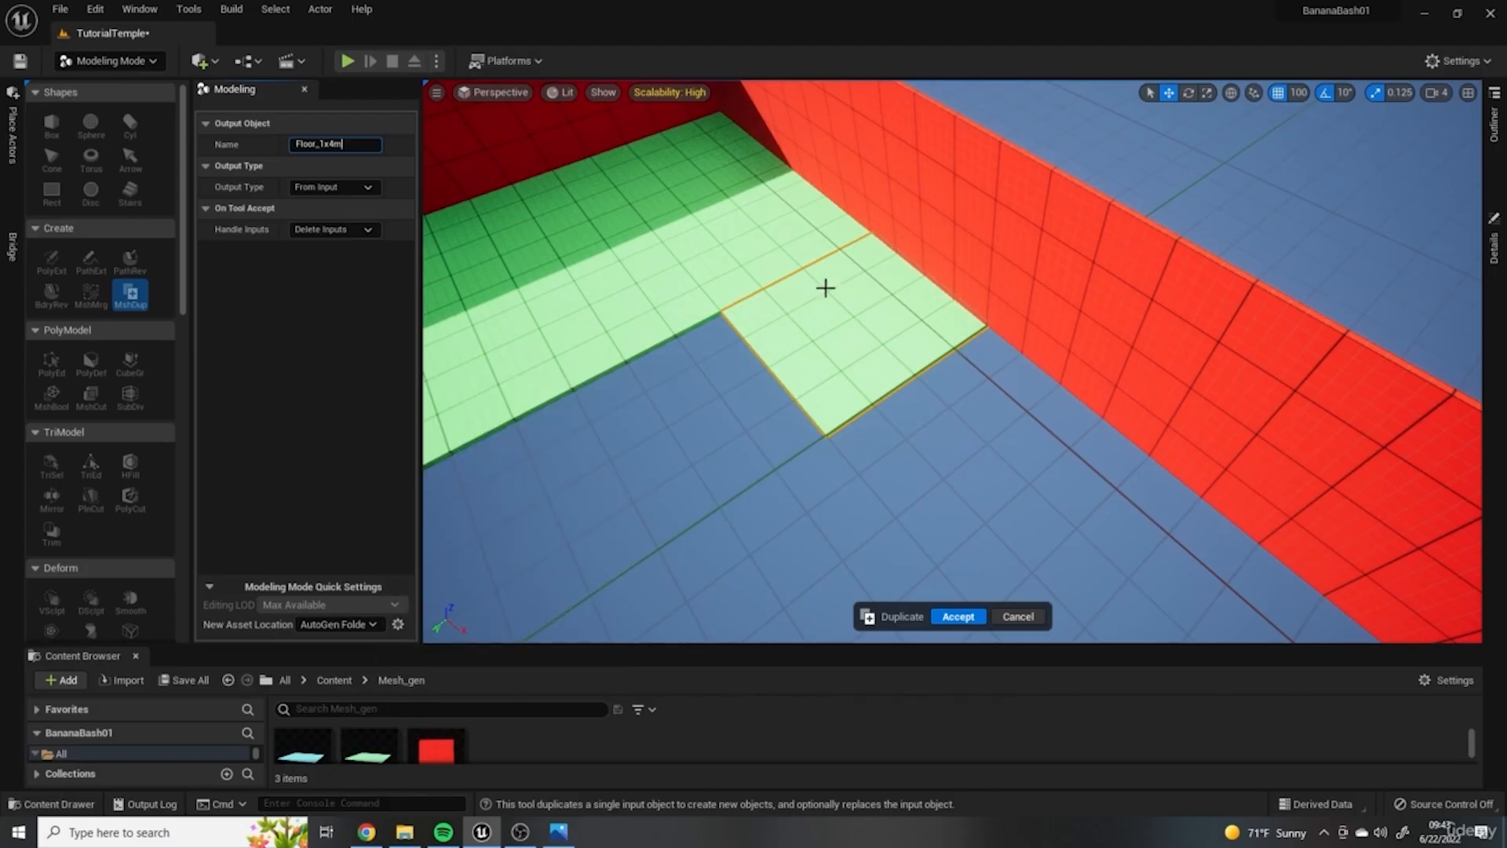
left_click(351, 230)
left_click(345, 275)
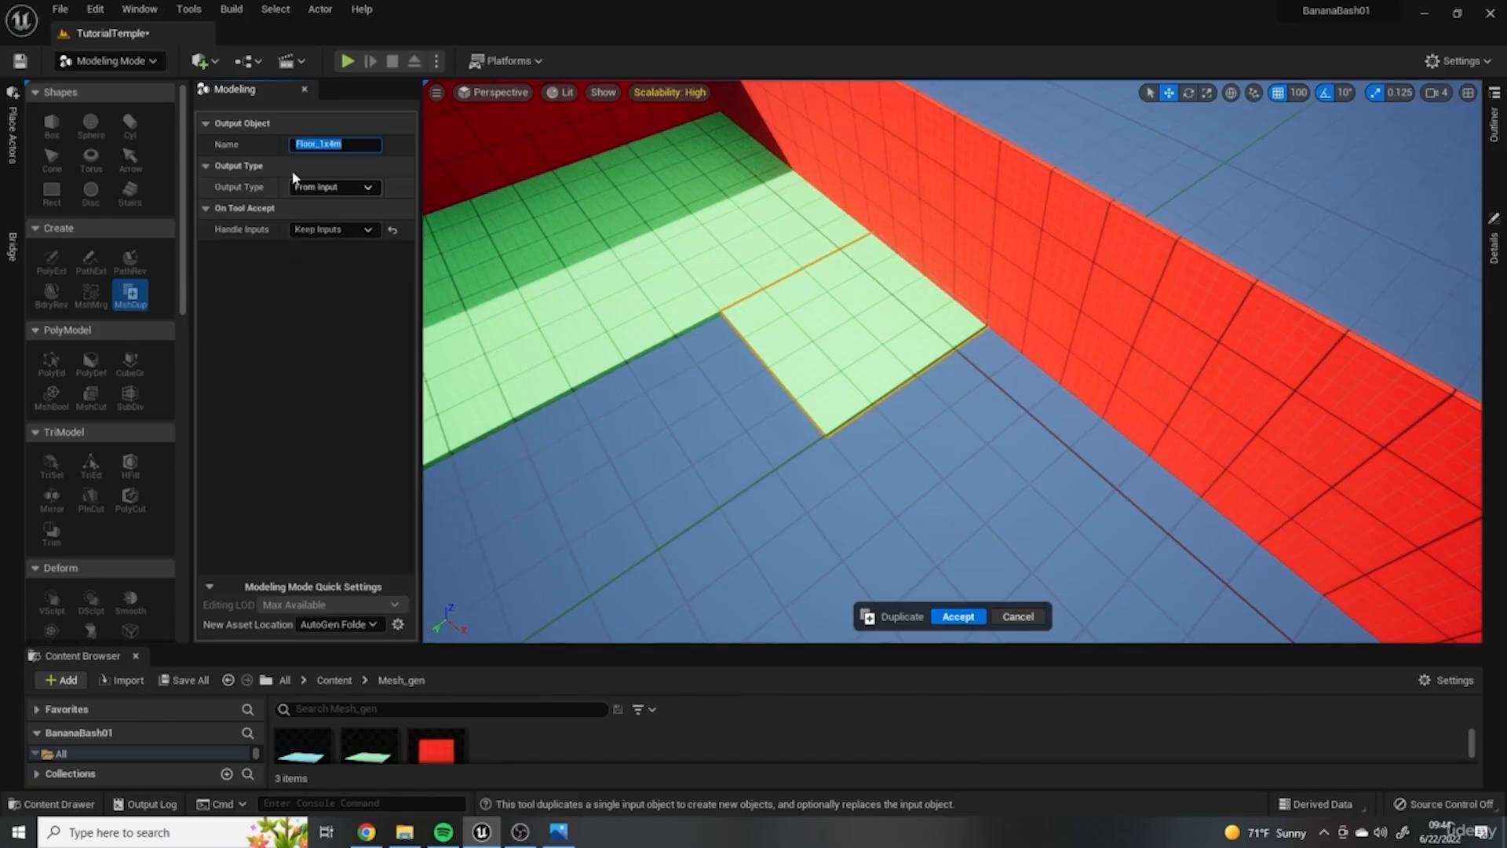
left_click(958, 616)
Step: Undo the trial move of the duplicated tile and delete the tile beside the north wall
left_click_drag(1012, 367, 1212, 494)
key("ctrl+z")
key("ctrl+z")
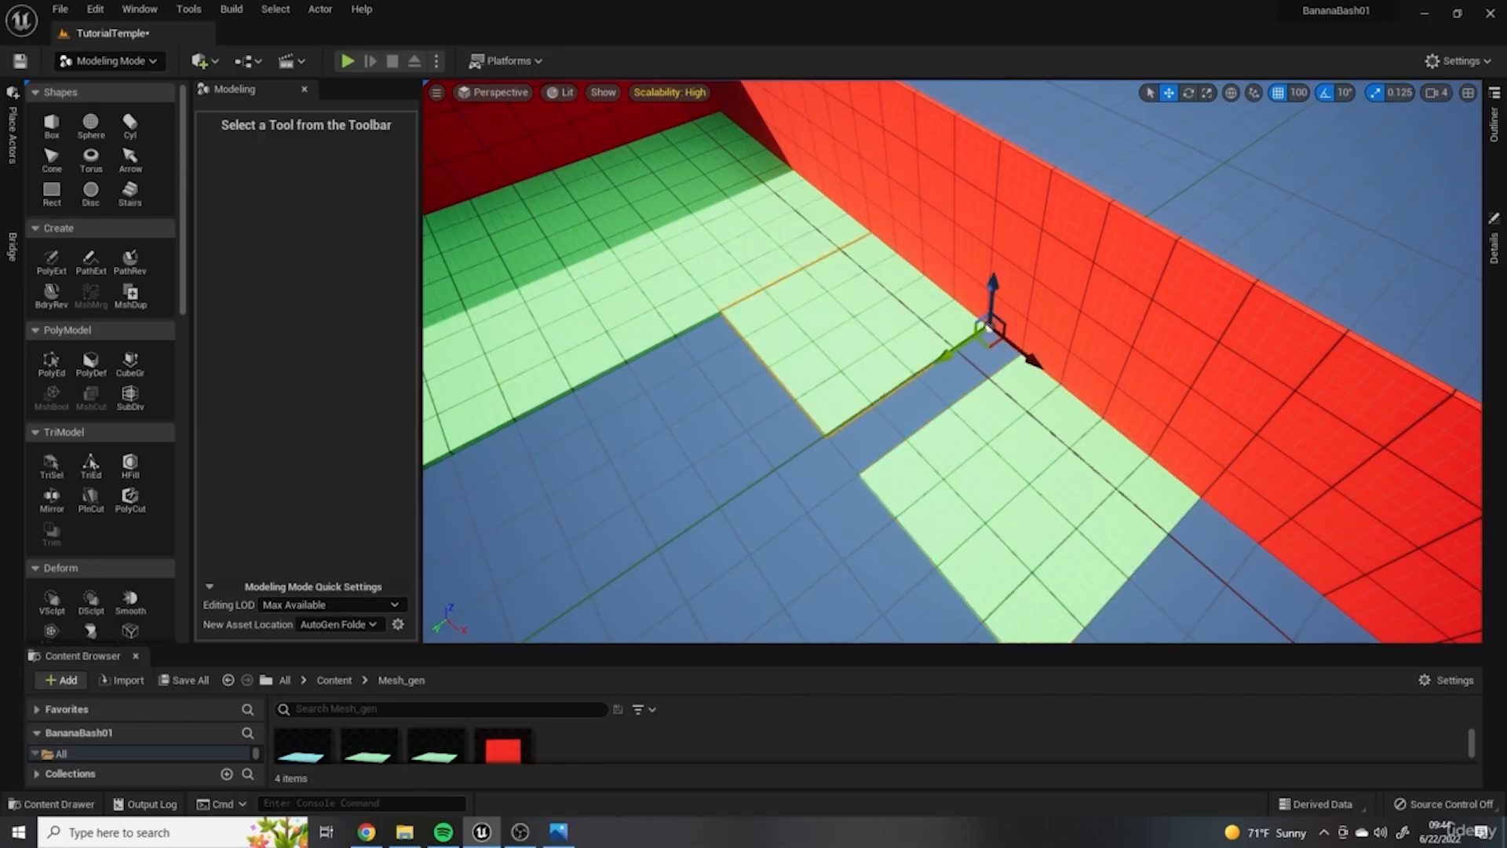
left_click(929, 388)
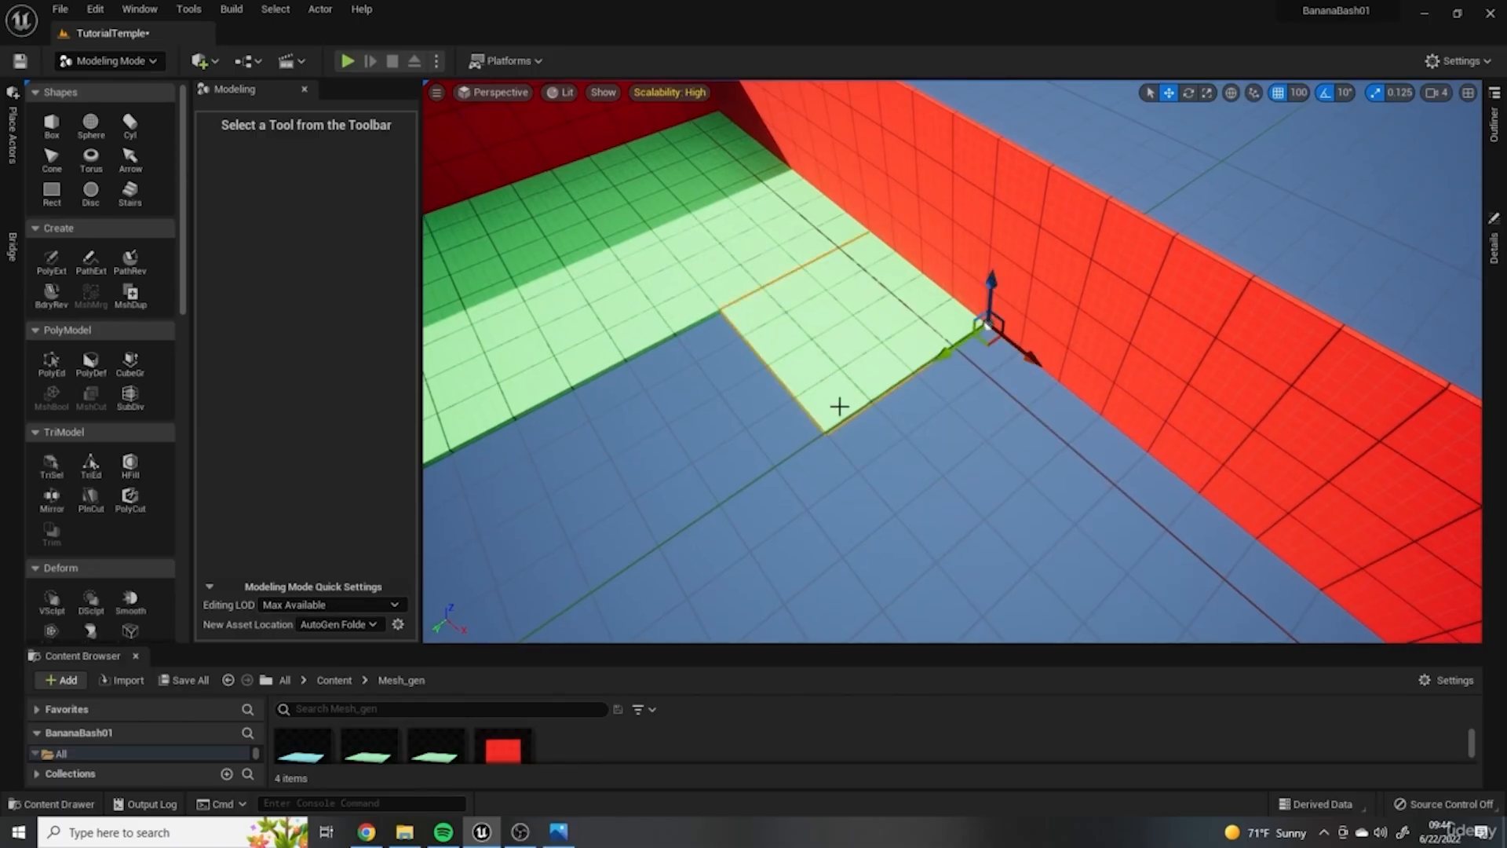
key("Delete")
Step: Enlarge the Content Browser and delete the Floor_1x4m mesh asset from the Mesh_gen folder
left_click_drag(500, 648, 501, 641)
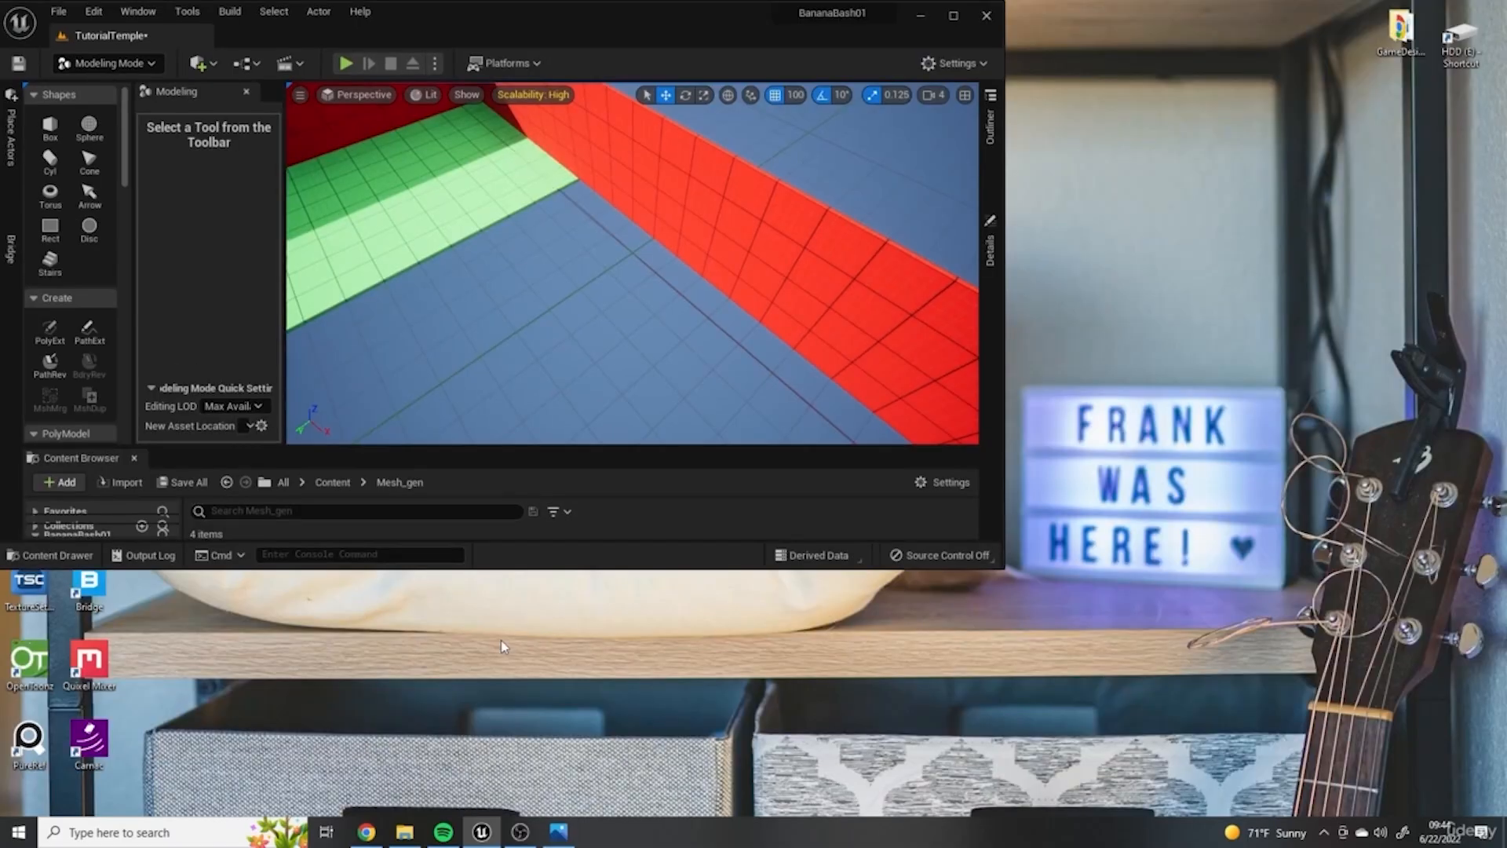
left_click(948, 17)
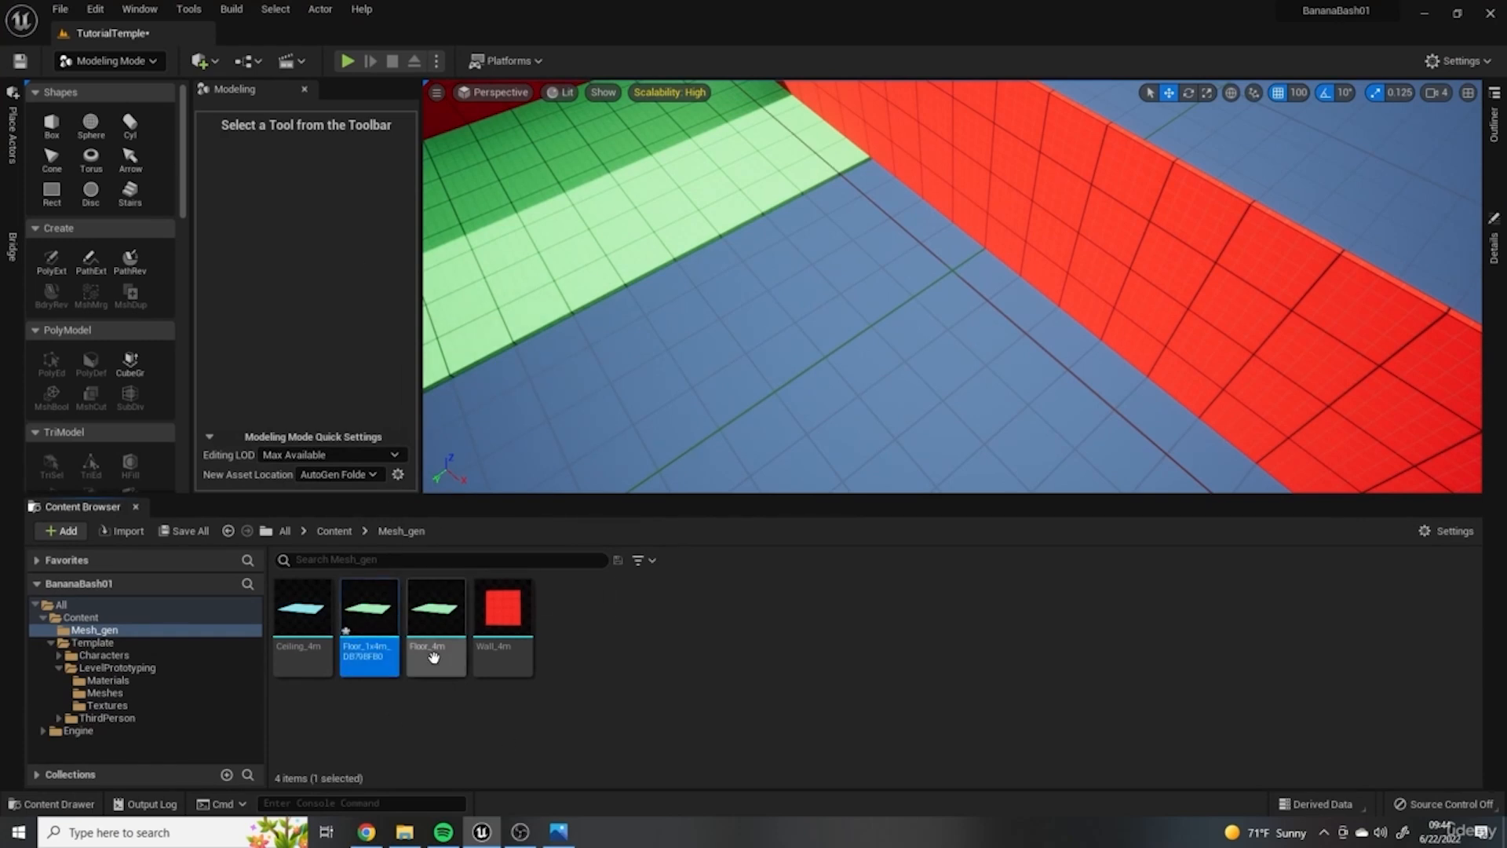
right_click(372, 628)
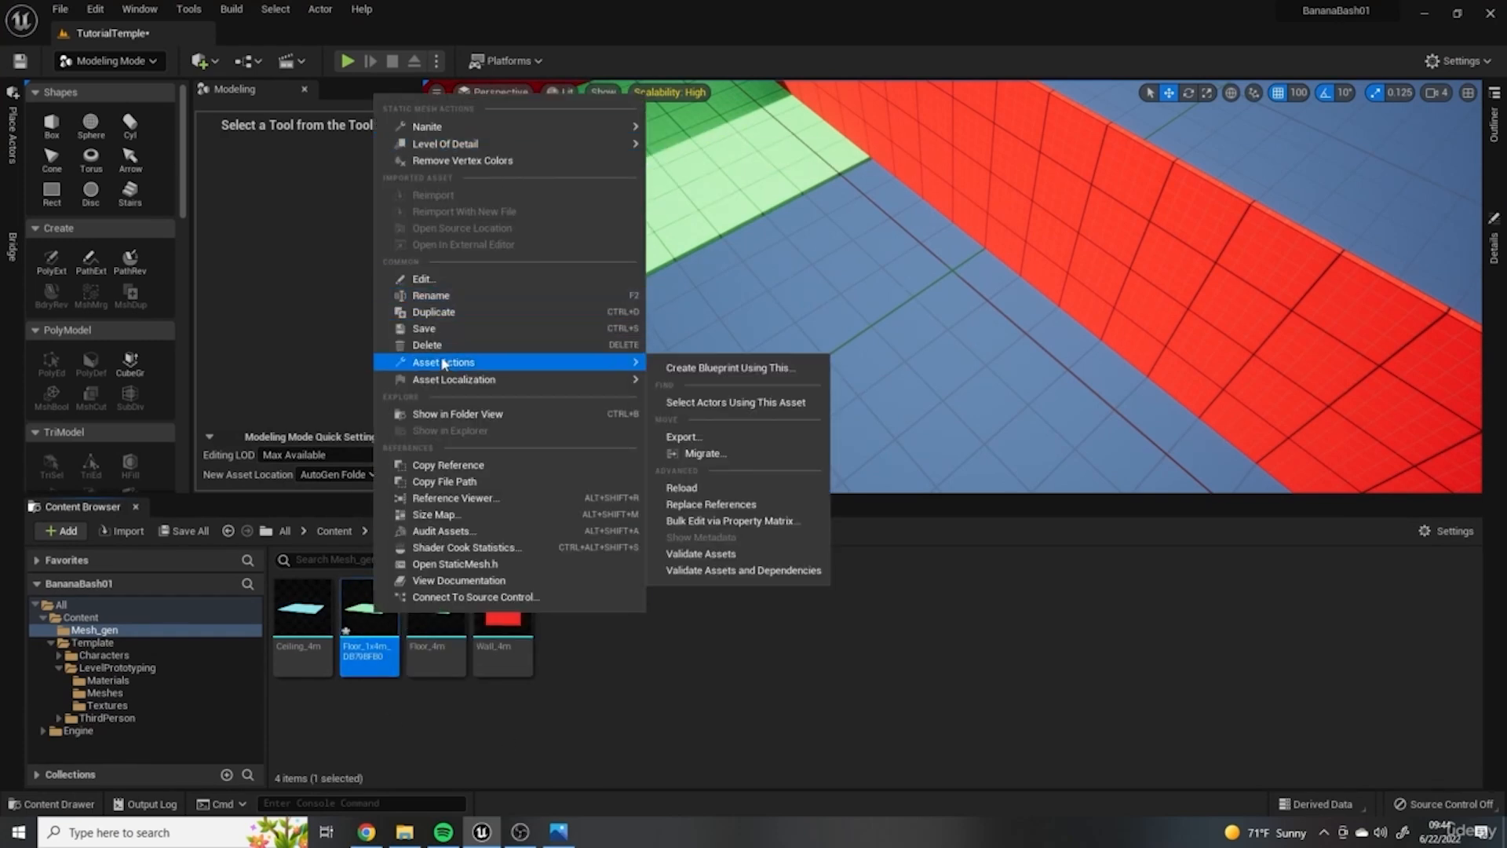
left_click(427, 344)
left_click(640, 670)
Step: Duplicate the end floor tile eastward along the north wall again and start a mesh duplicate of it with Delete Inputs
left_click(788, 121)
left_click_drag(914, 197, 1052, 284)
left_click(131, 295)
left_click(332, 229)
left_click(323, 247)
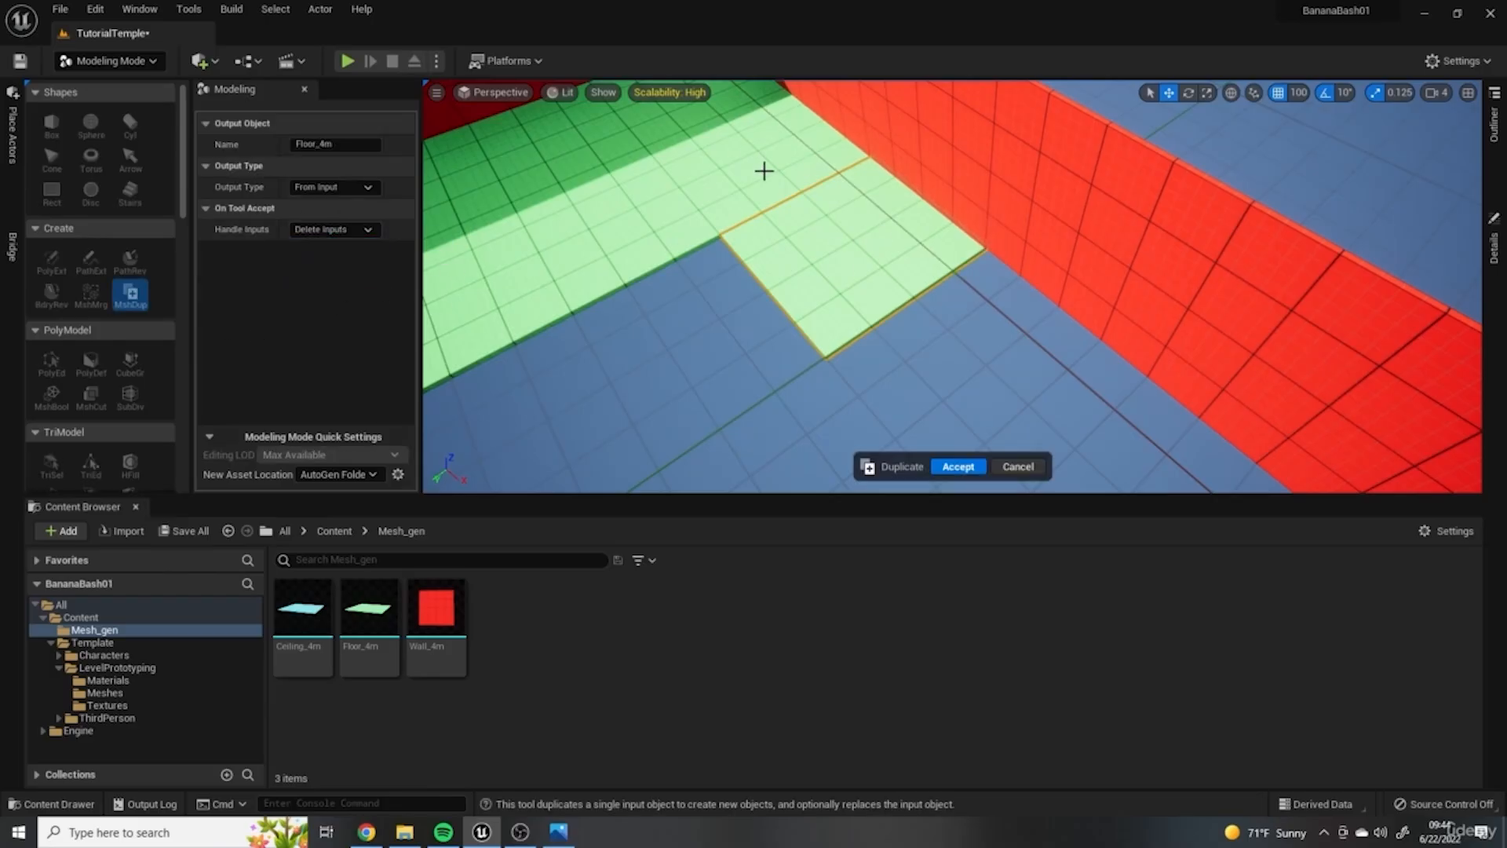
Step: Create a separate mesh named Floor_1x4m from the new floor tile along the north wall
right_click_drag(988, 326, 934, 324)
left_click(714, 179)
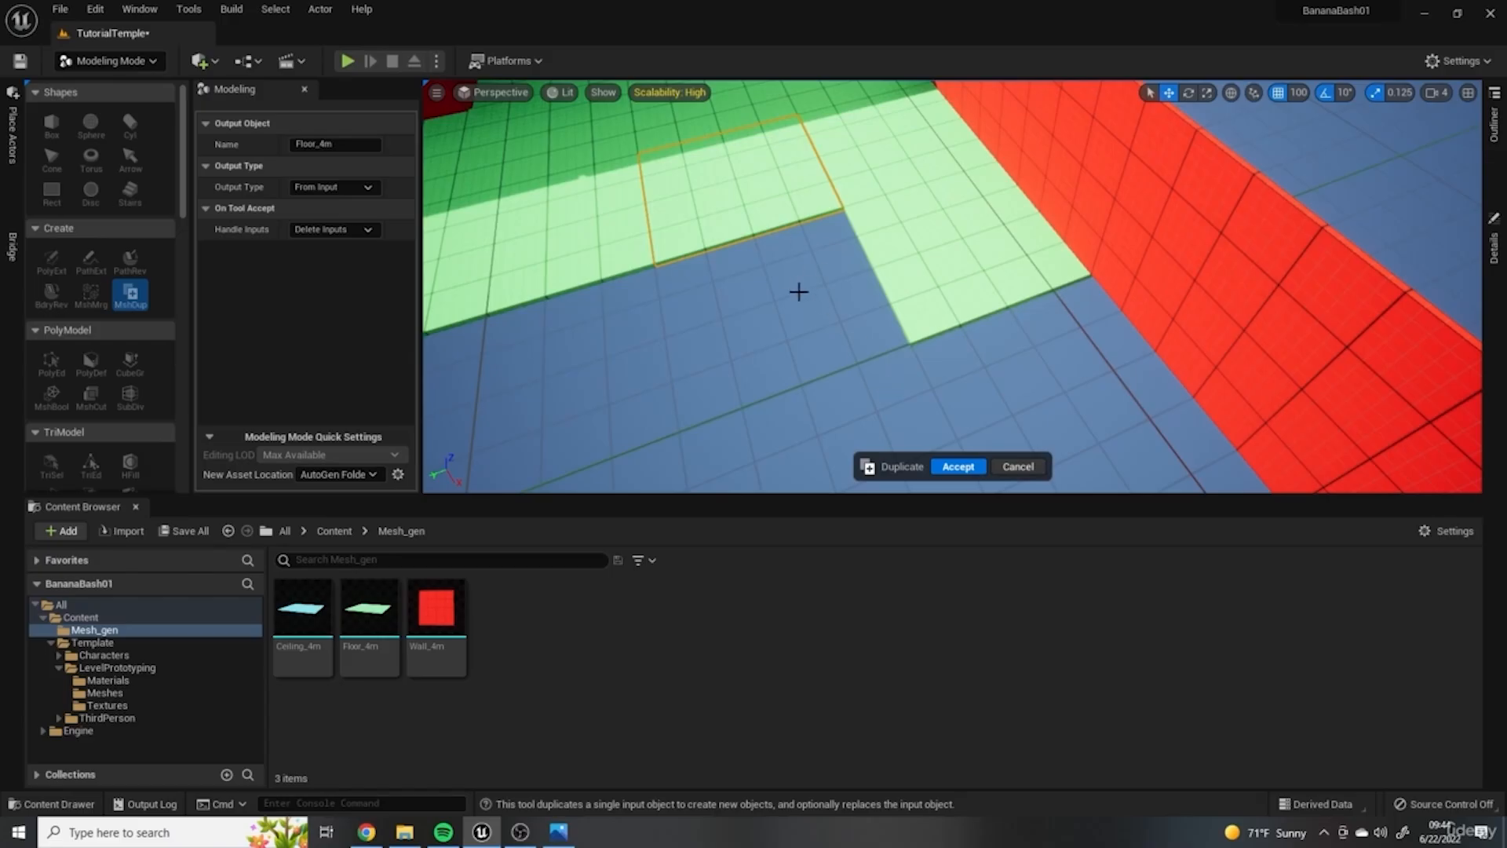
right_click_drag(919, 171, 808, 291)
left_click(831, 299)
left_click(334, 144)
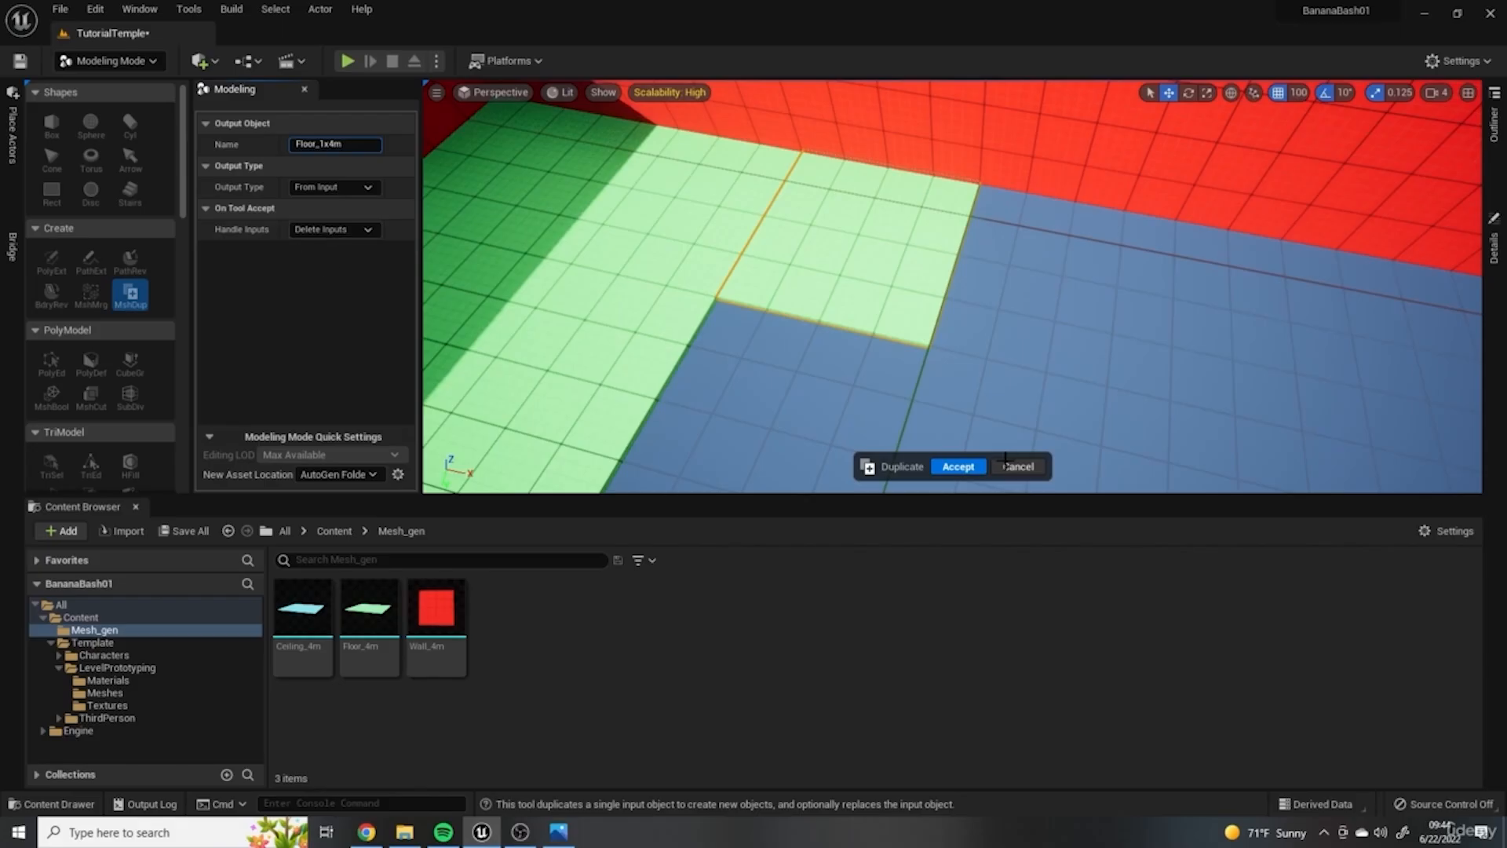
left_click(957, 466)
Step: Rename the new mesh asset in Mesh_gen to Floor_1x4m, without the generated suffix
left_click(369, 616)
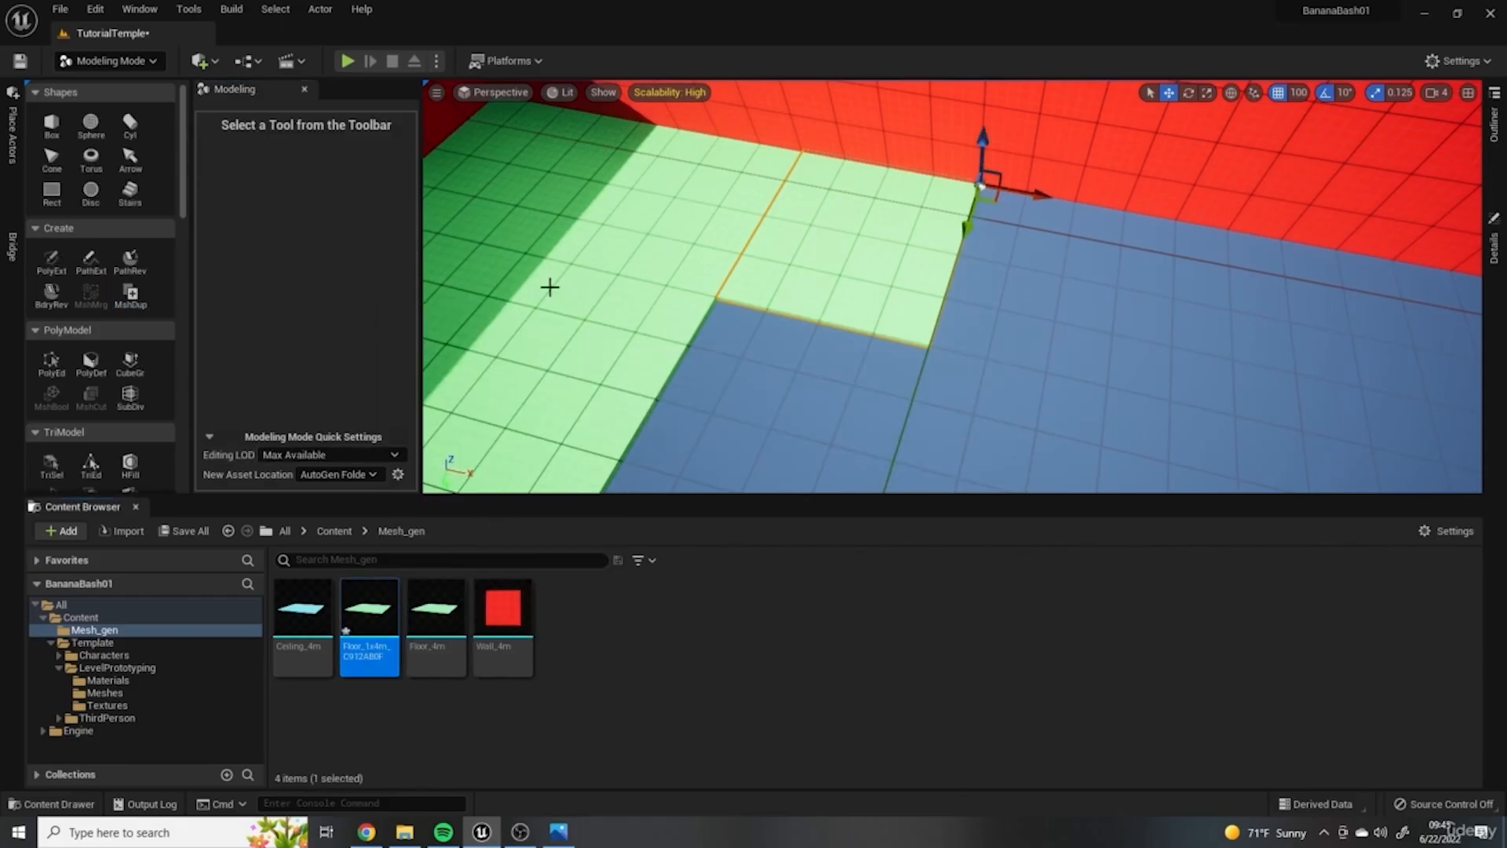
key("Right")
key("Return")
Step: Try scaling the Floor_1x4m tile to 0.25 along Y, and reset its scale to the default
left_click_drag(938, 211, 410, 214, "alt")
key("r")
left_click_drag(1052, 326, 1087, 323)
left_click(1494, 248)
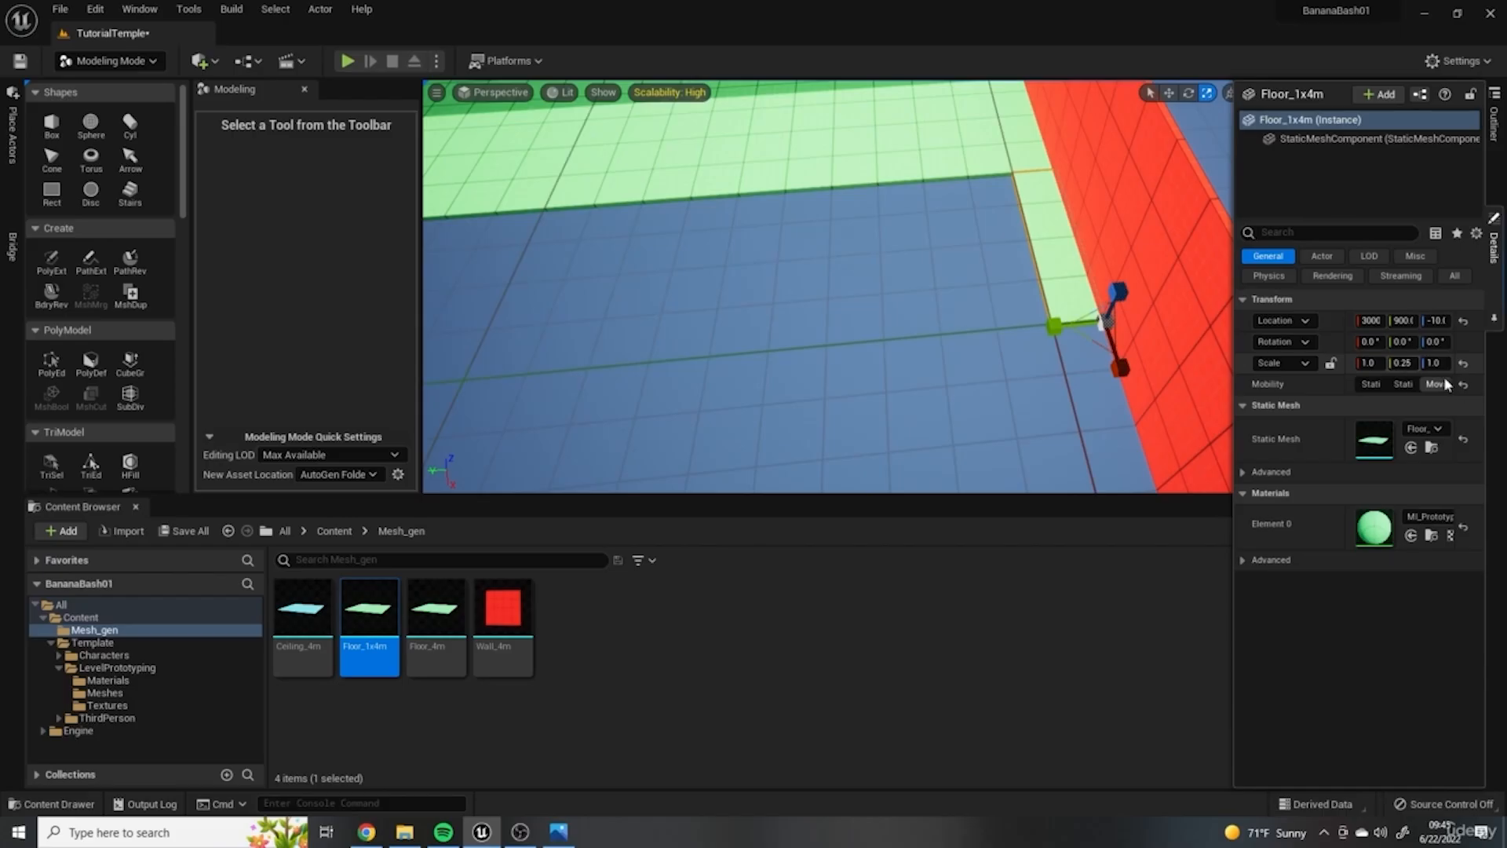
left_click(1463, 363)
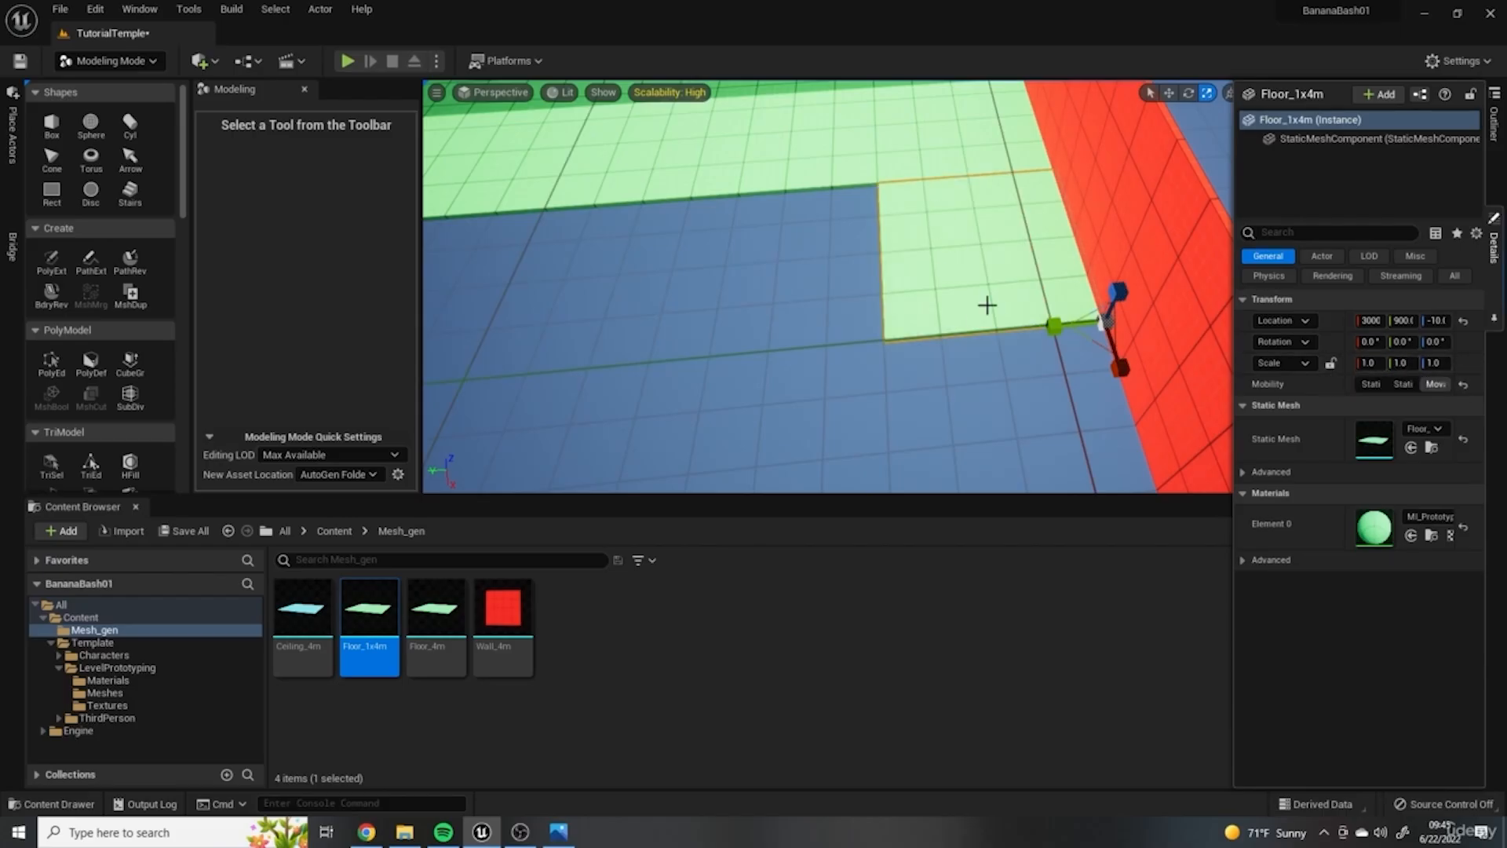
Step: Scale the Floor_1x4m tile down along Y into a narrow ledge one grid square wide against the north wall
mouse_move(369, 605)
mouse_move(1055, 326)
left_mouse_down()
mouse_move(1094, 326)
mouse_move(1054, 326)
left_mouse_up()
right_click_drag(995, 339, 1079, 291)
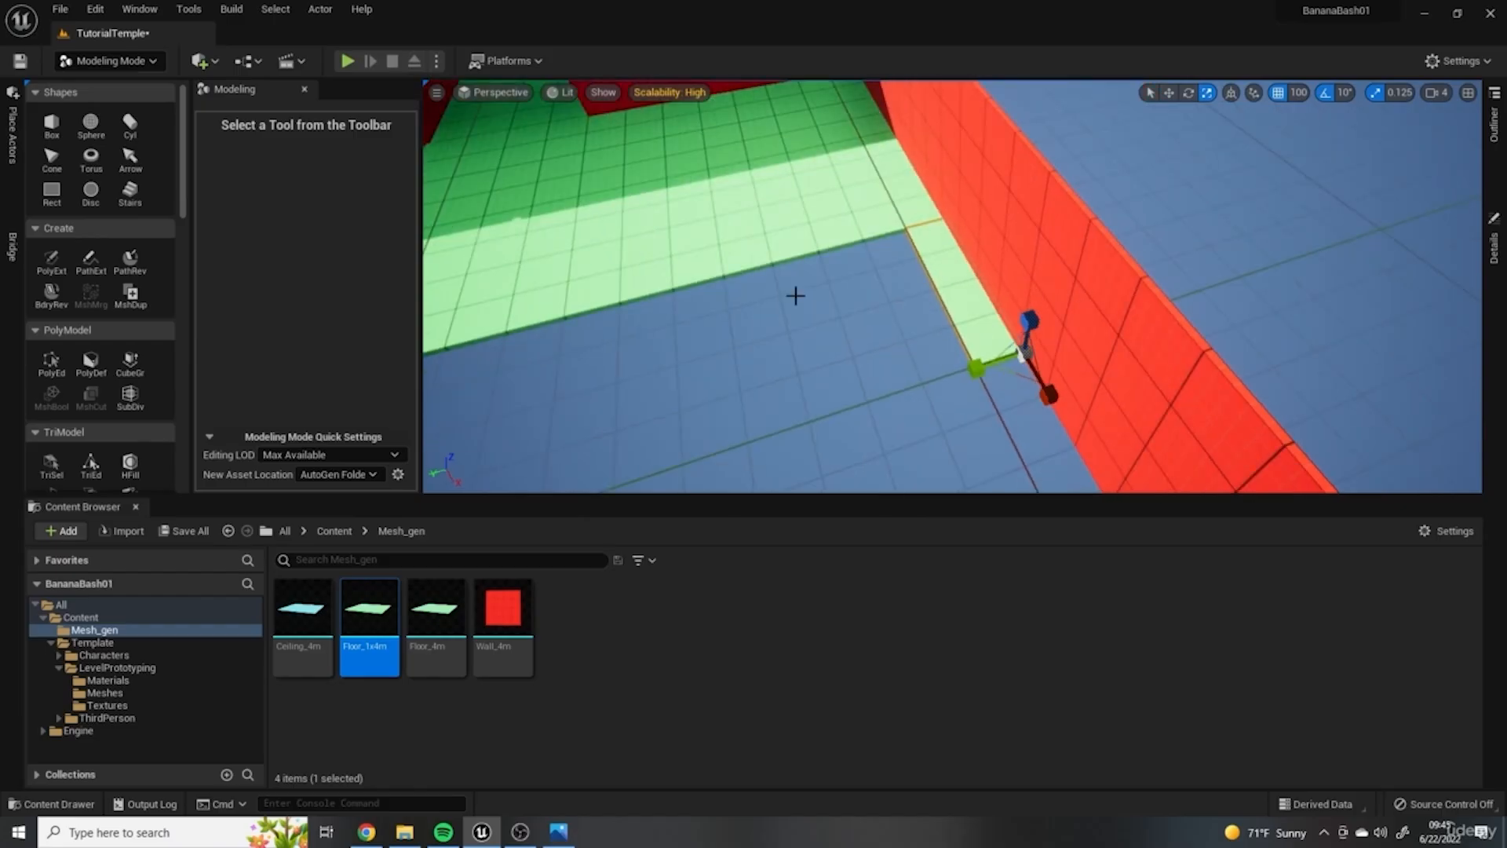
Step: Start a play test from the Room 3 floor beside the narrow ledge at the north wall
right_click_drag(795, 296, 1046, 263)
right_click(746, 235)
left_click(877, 203)
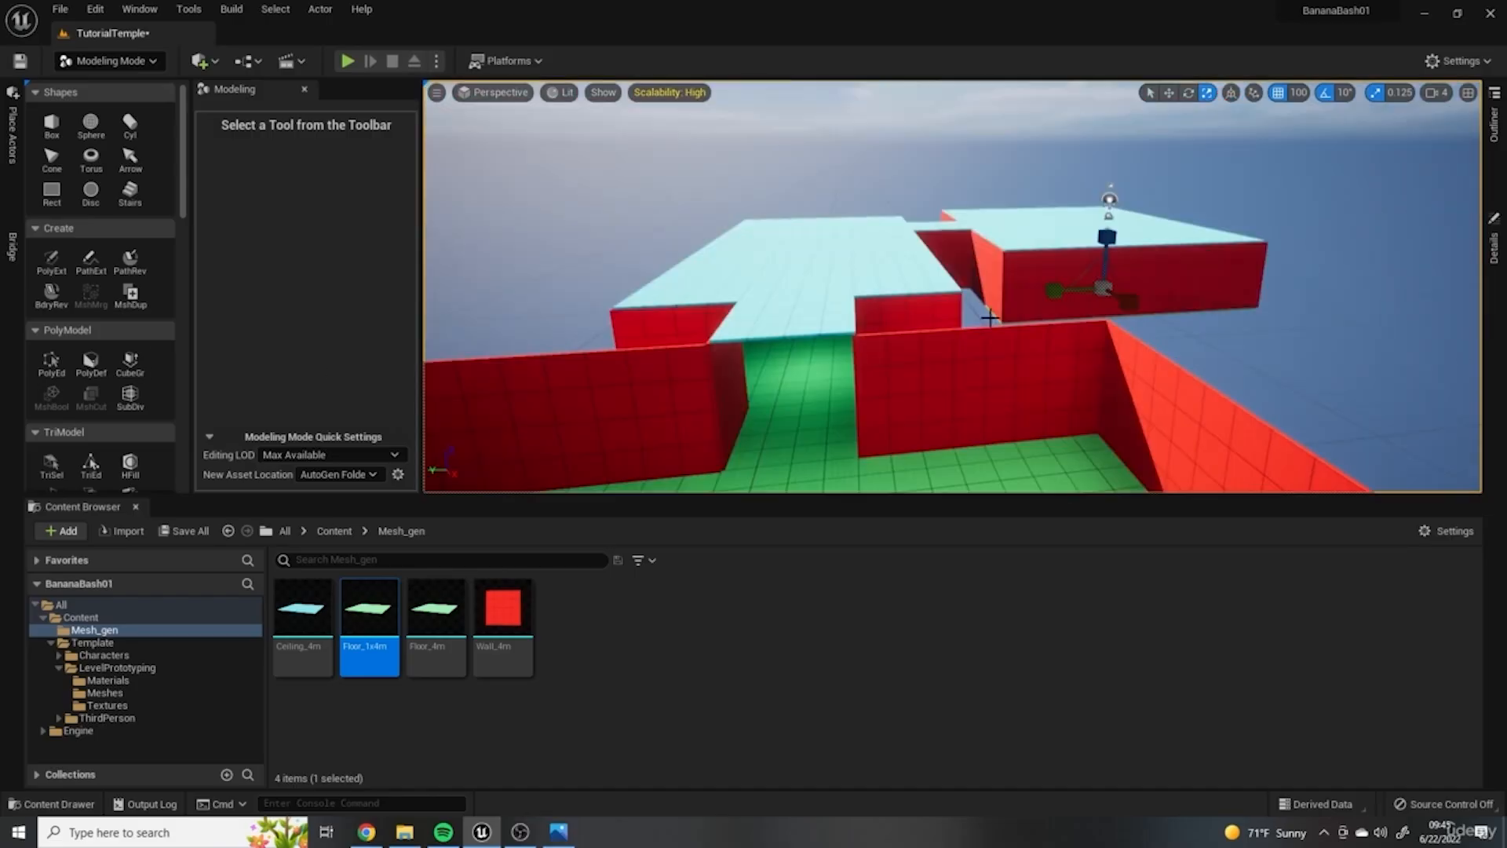
right_click_drag(871, 283, 1039, 299)
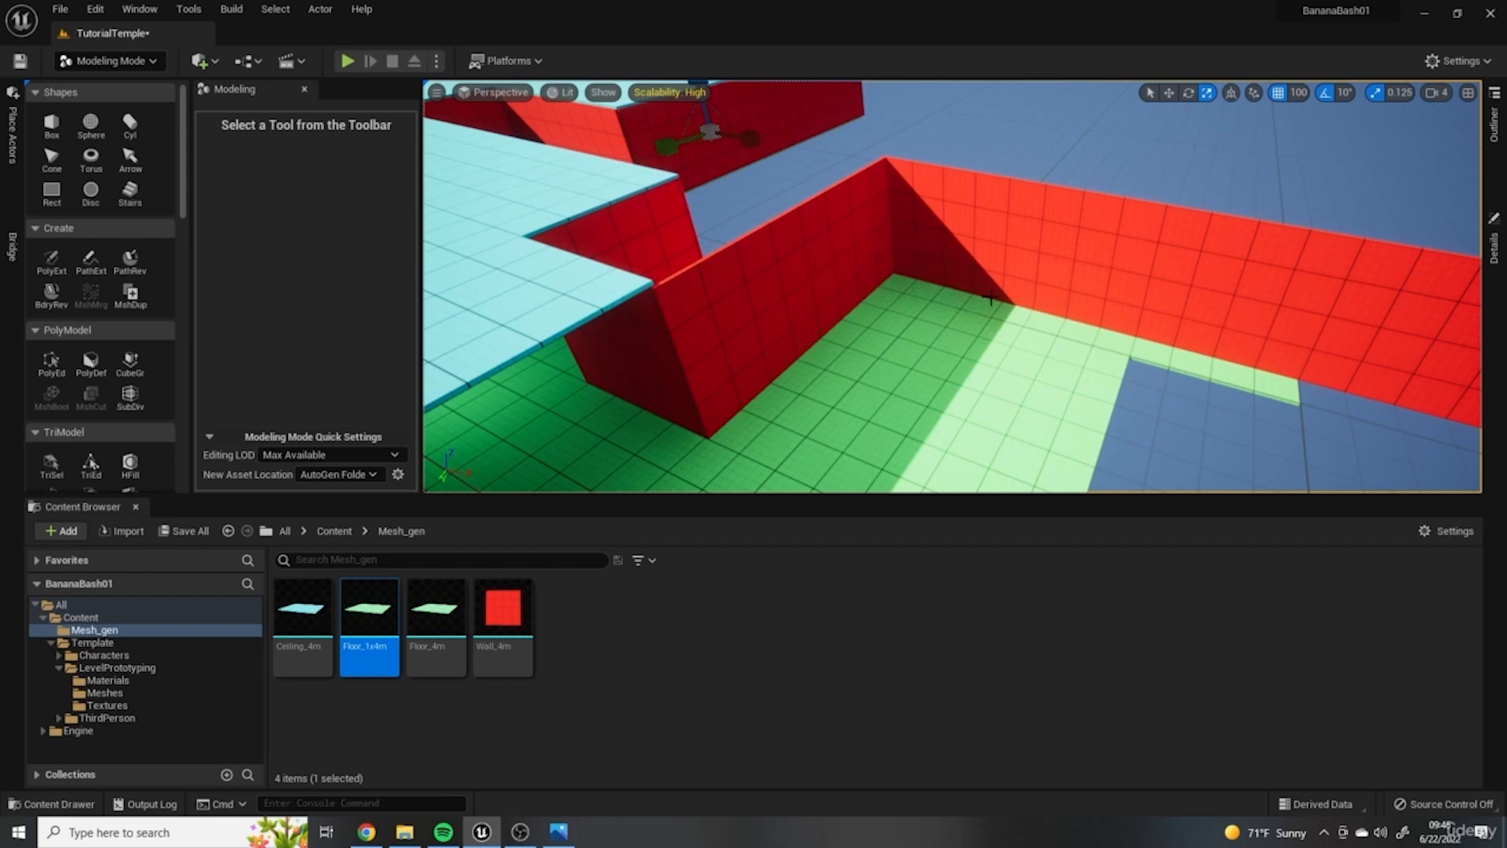
right_click_drag(981, 325, 1044, 330)
right_click_drag(1095, 413, 1026, 263)
right_click(946, 276)
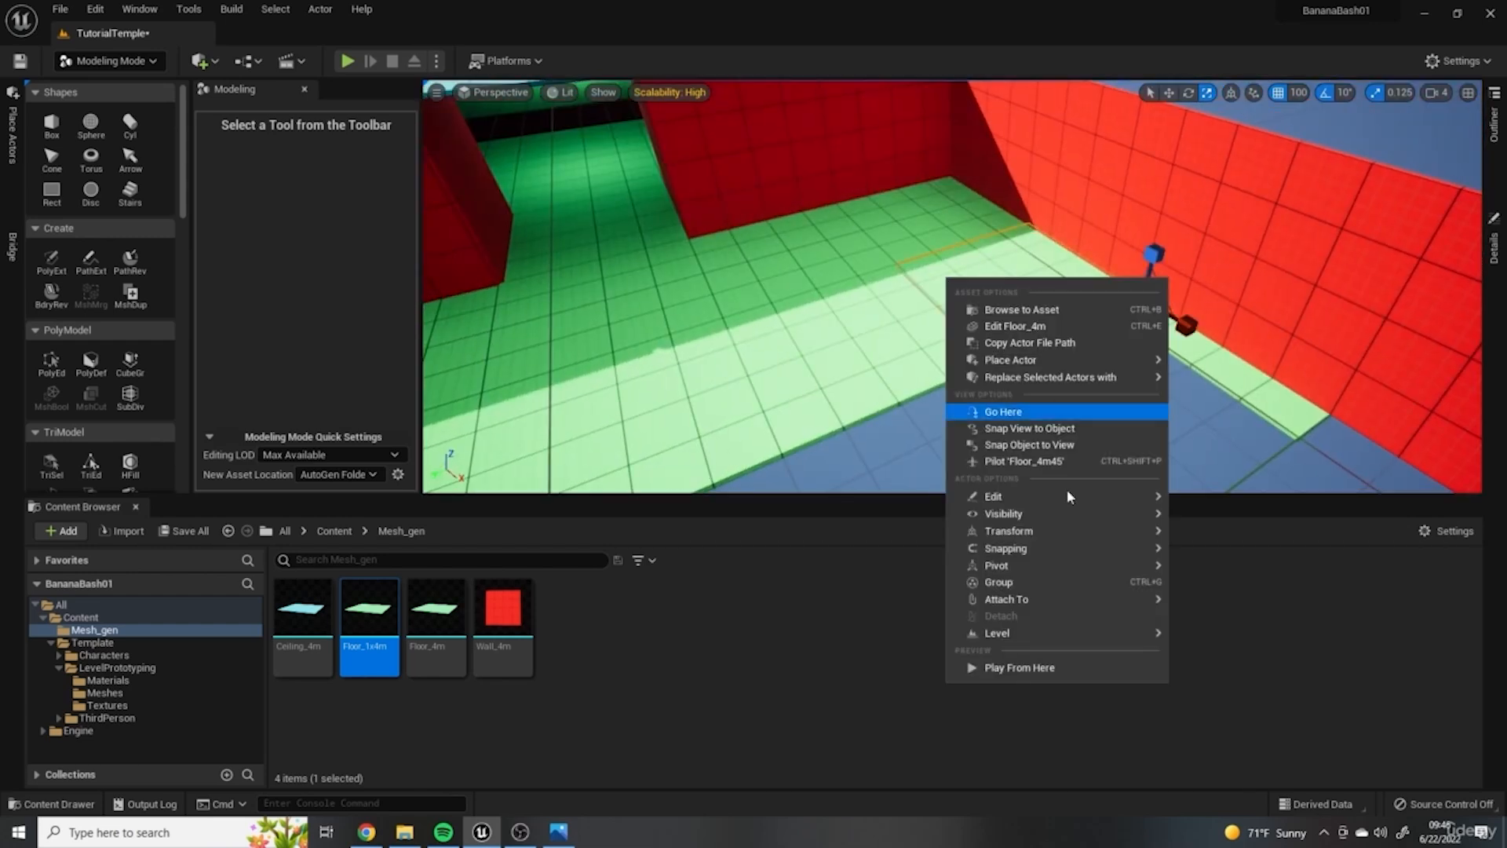
left_click(991, 667)
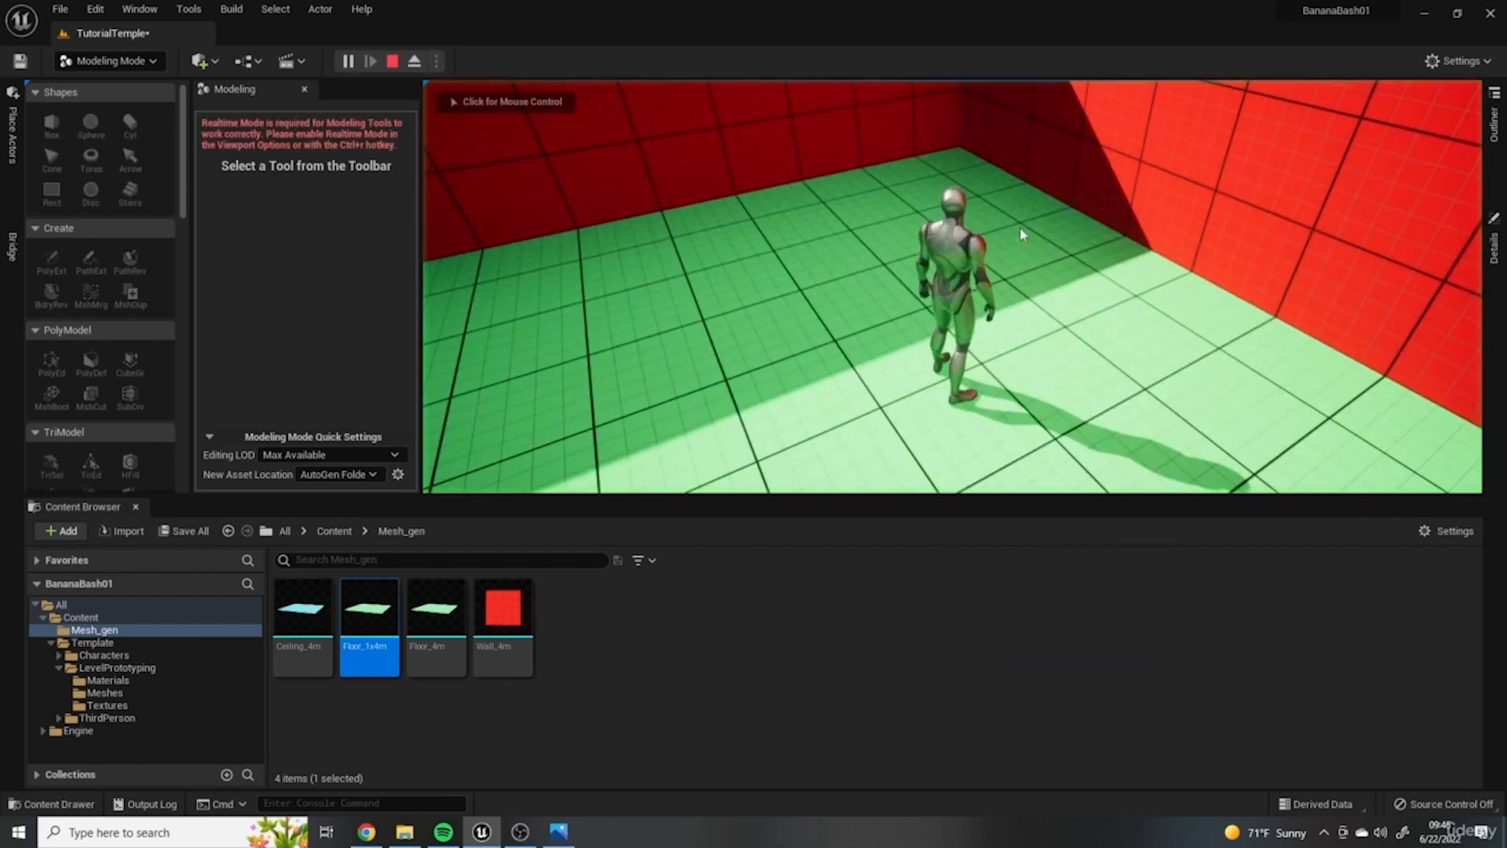
Step: Walk the character onto the narrow ledge along the north wall to test its width, and end the play test
left_click(884, 304)
key("w")
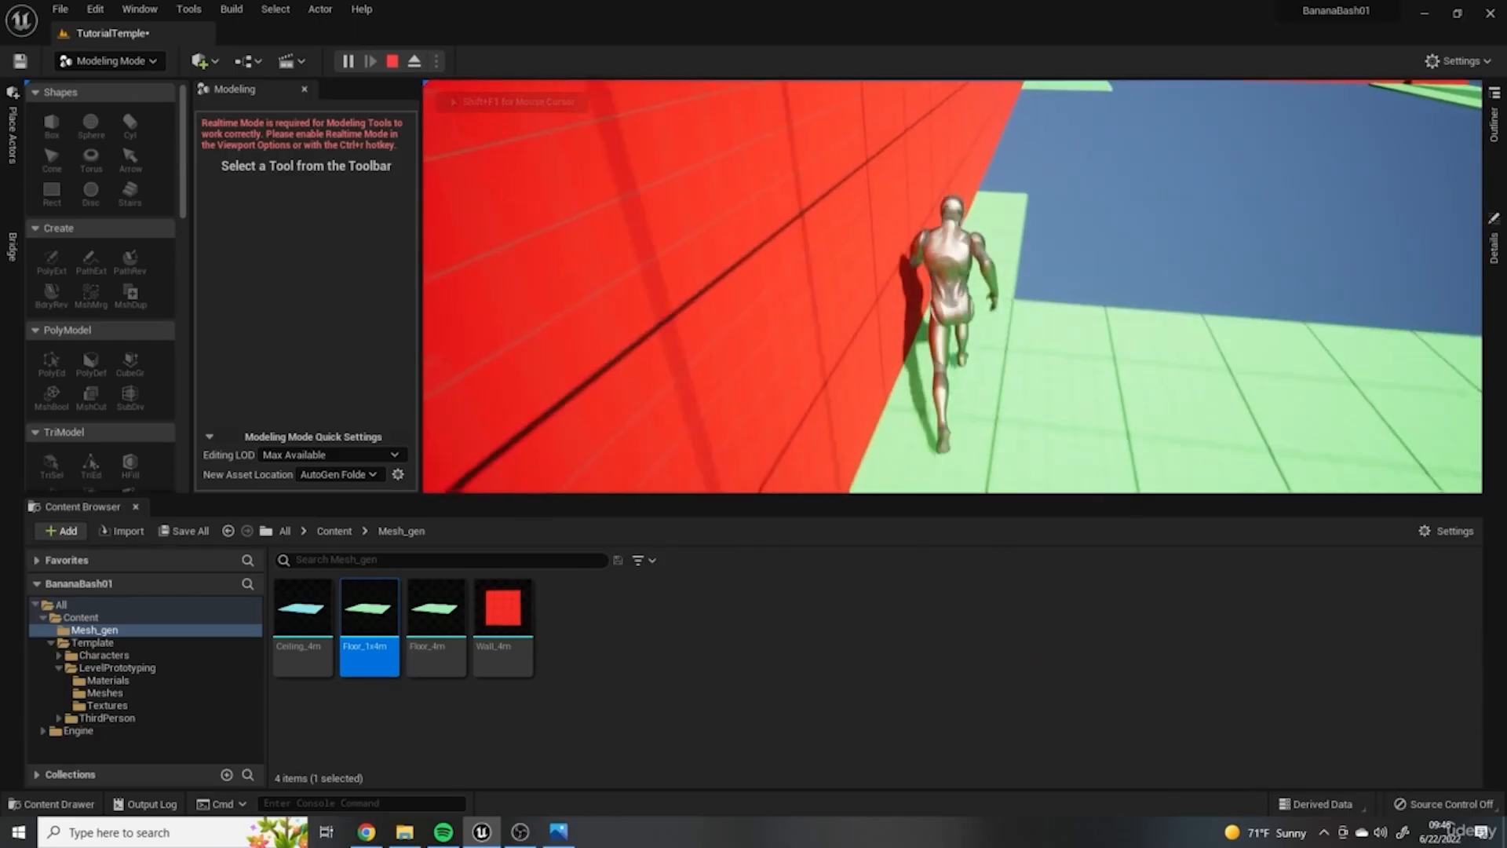
key("s")
key("w")
key("s")
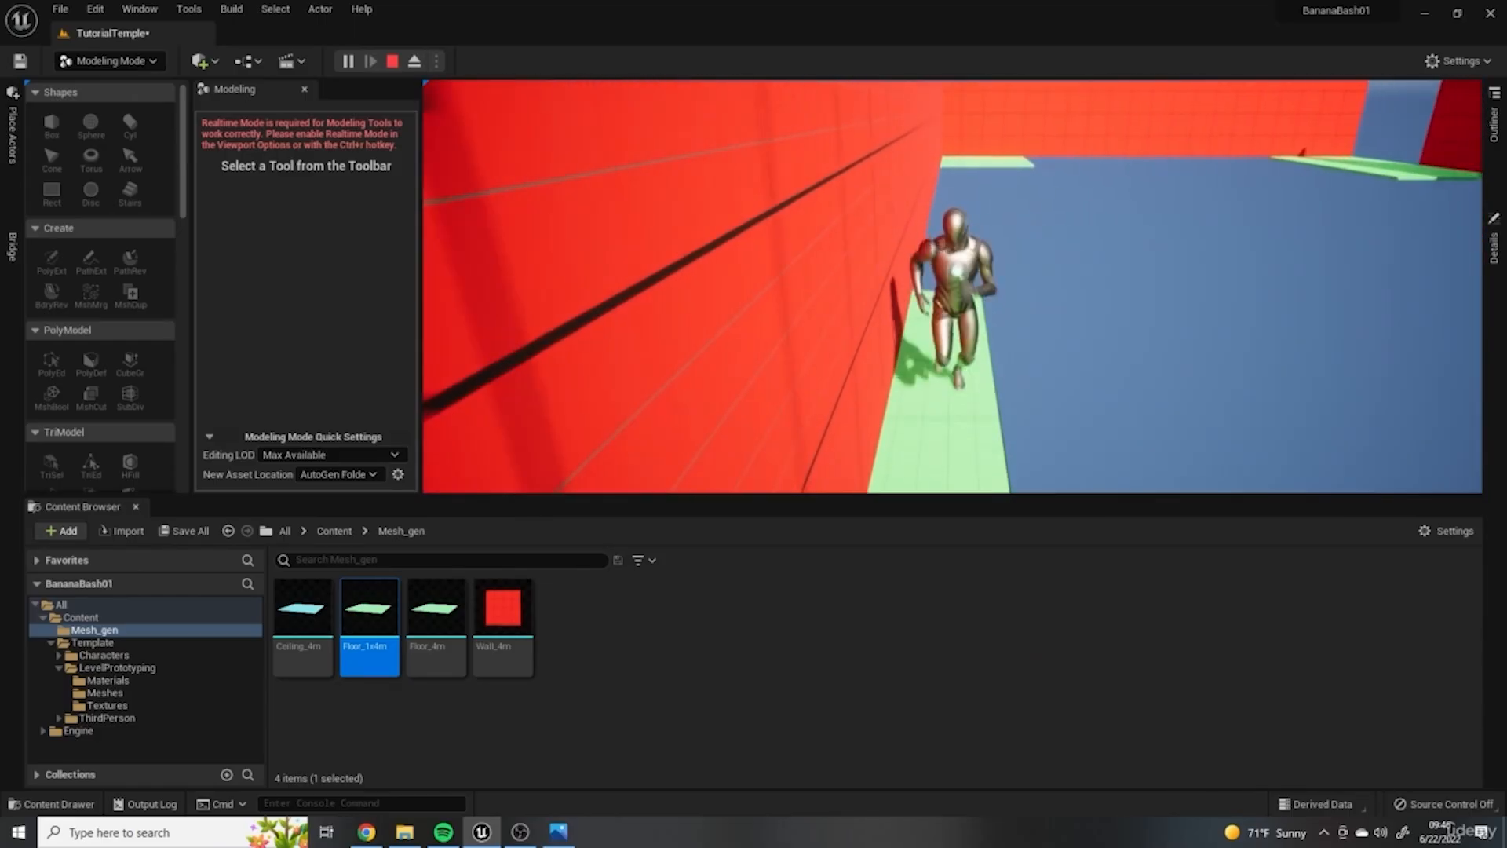
key("Escape")
Step: Bake the Floor_1x4m ledge's full scale into its mesh asset, with rotation baking turned off
right_click_drag(1095, 295, 1081, 330)
left_click(1095, 295)
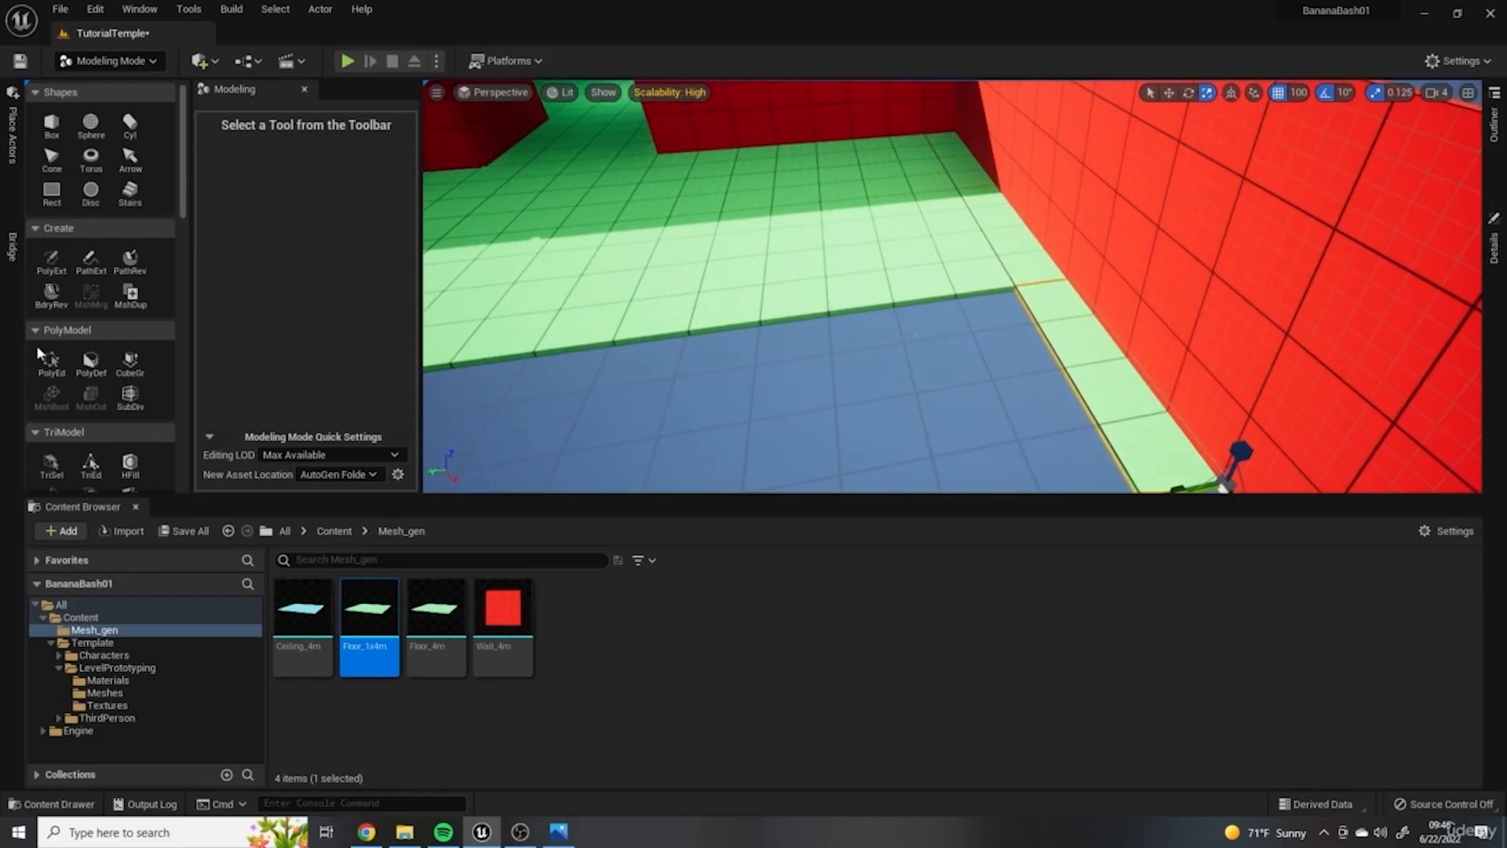
left_click_drag(182, 161, 167, 291)
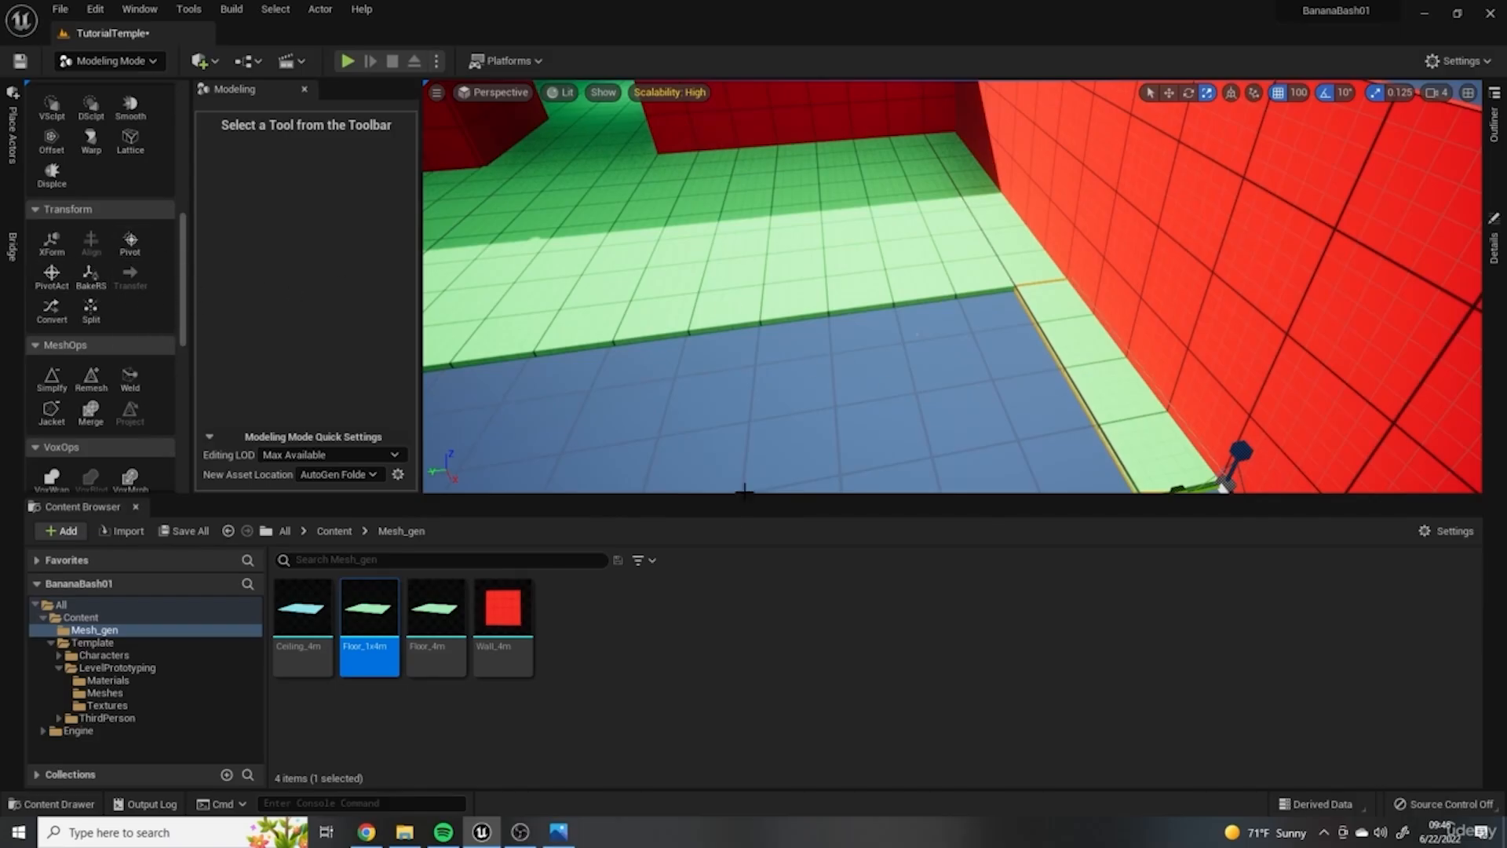
right_click_drag(958, 176, 1012, 254)
left_click(1494, 243)
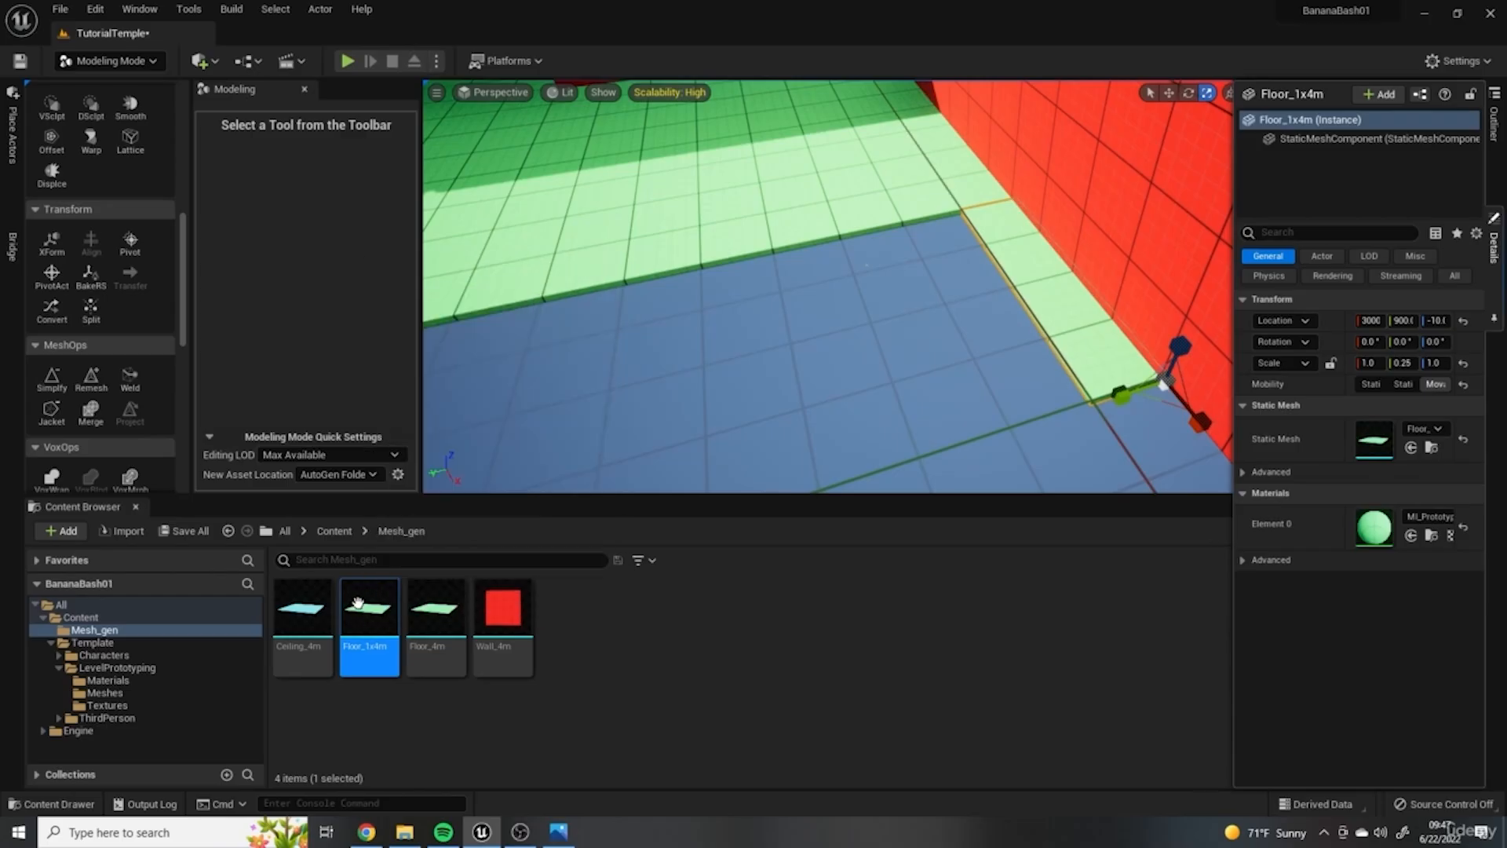
left_click(91, 277)
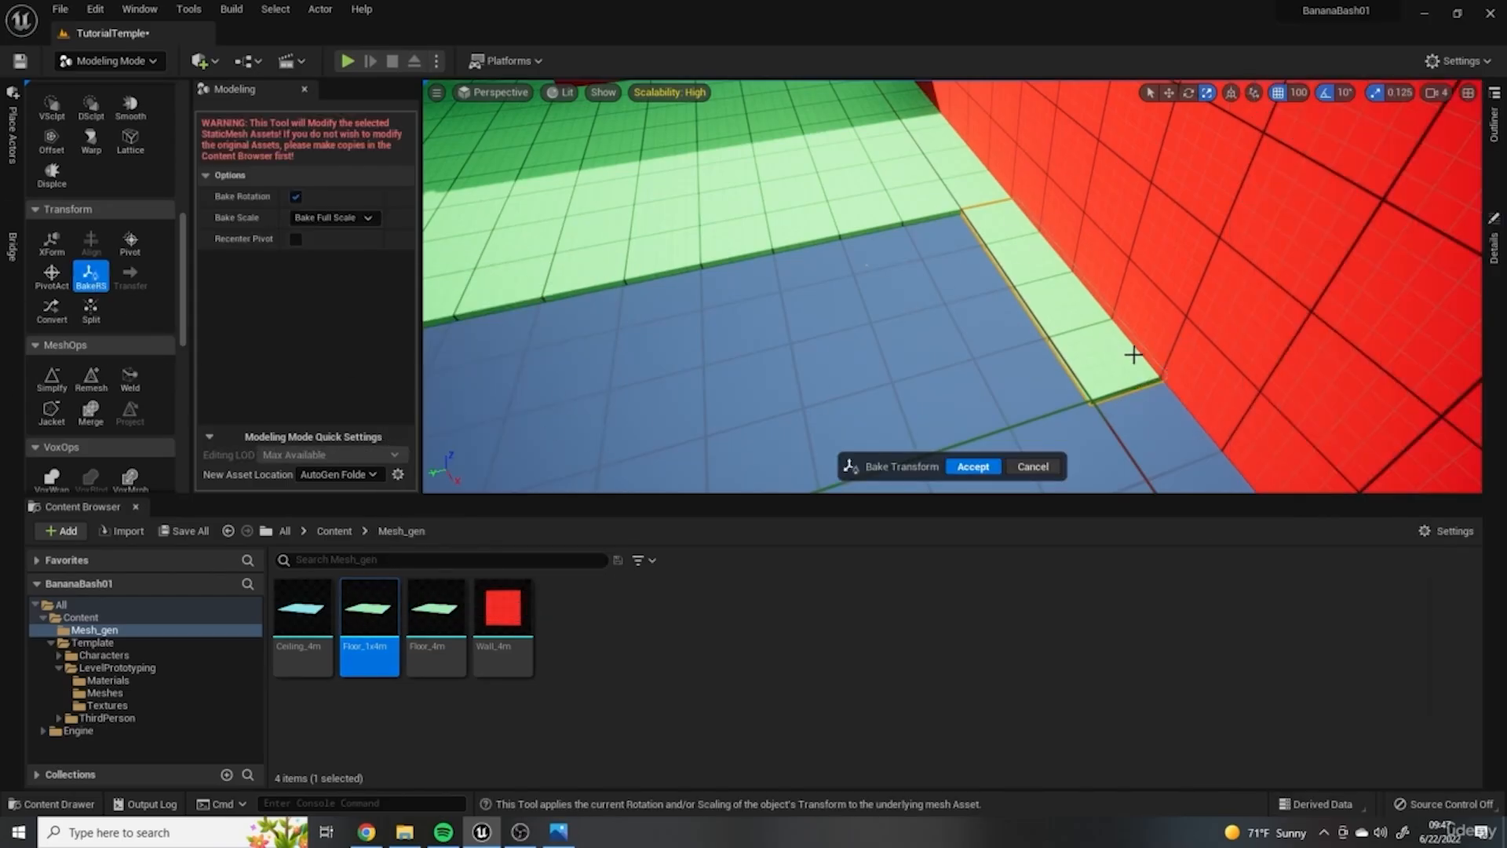
left_click(295, 197)
left_click(973, 466)
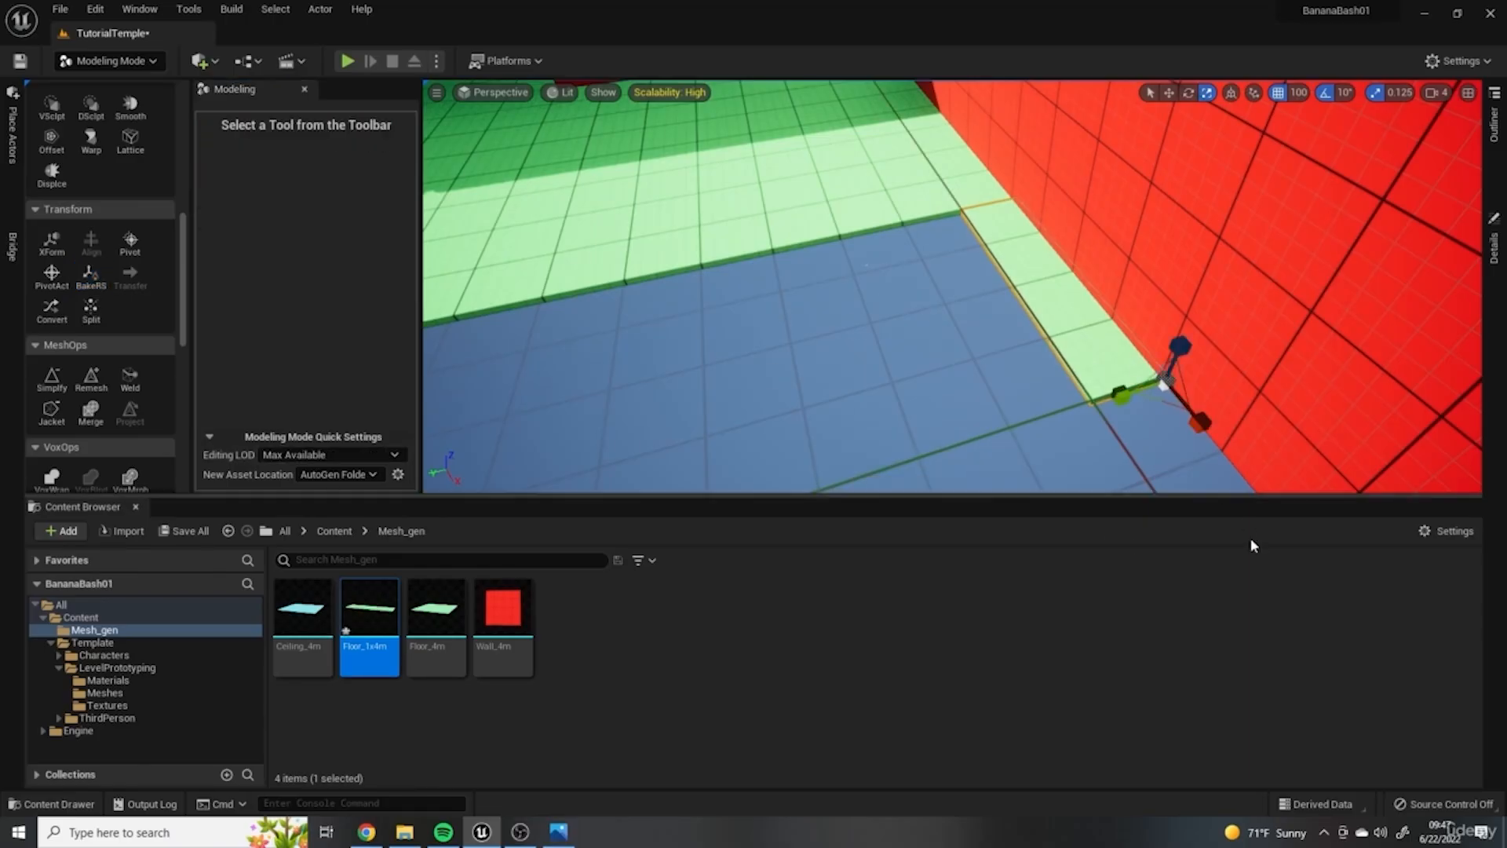
Step: Open the Floor_1x4m mesh asset to inspect its baked shape, and return to the TutorialTemple level
double_click(369, 610)
right_click_drag(656, 368, 589, 451)
left_click(201, 34)
Step: Duplicate the Floor_1x4m ledge end to end along Room 3's north wall up to the northeast corner floor, and enlarge the viewport
right_click_drag(652, 269, 824, 275)
right_click_drag(1111, 362, 1004, 281)
left_click_drag(957, 274, 1182, 279)
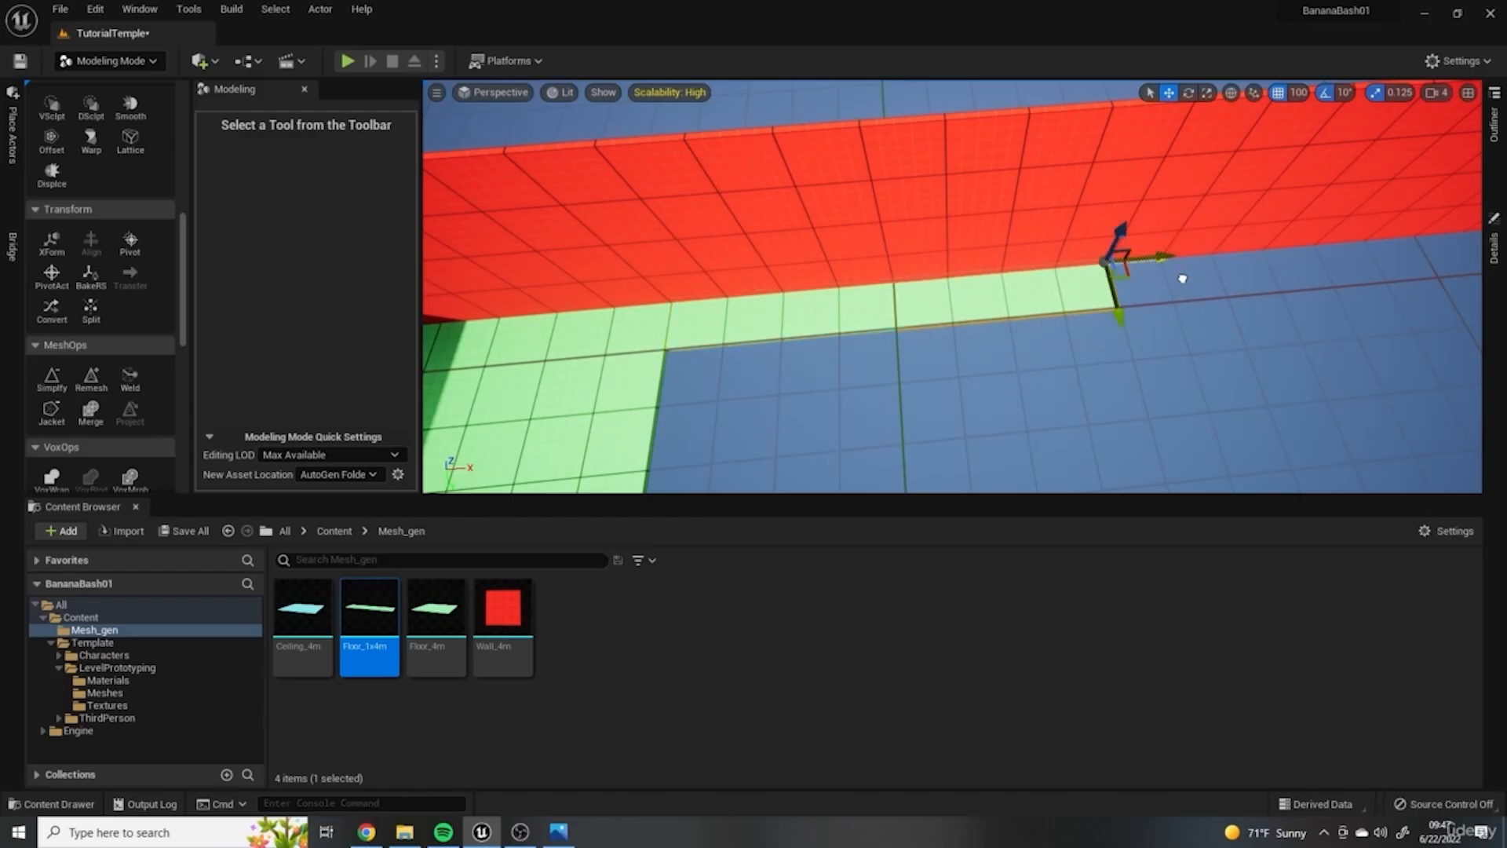
right_click_drag(1162, 327, 1046, 198)
left_click_drag(1030, 241, 1227, 228, "alt")
right_click_drag(1253, 227, 1342, 239)
left_click_drag(982, 289, 1171, 252, "alt")
right_click_drag(1175, 255, 1201, 276)
left_click_drag(1127, 256, 1310, 253, "alt")
right_click_drag(1312, 253, 1098, 263)
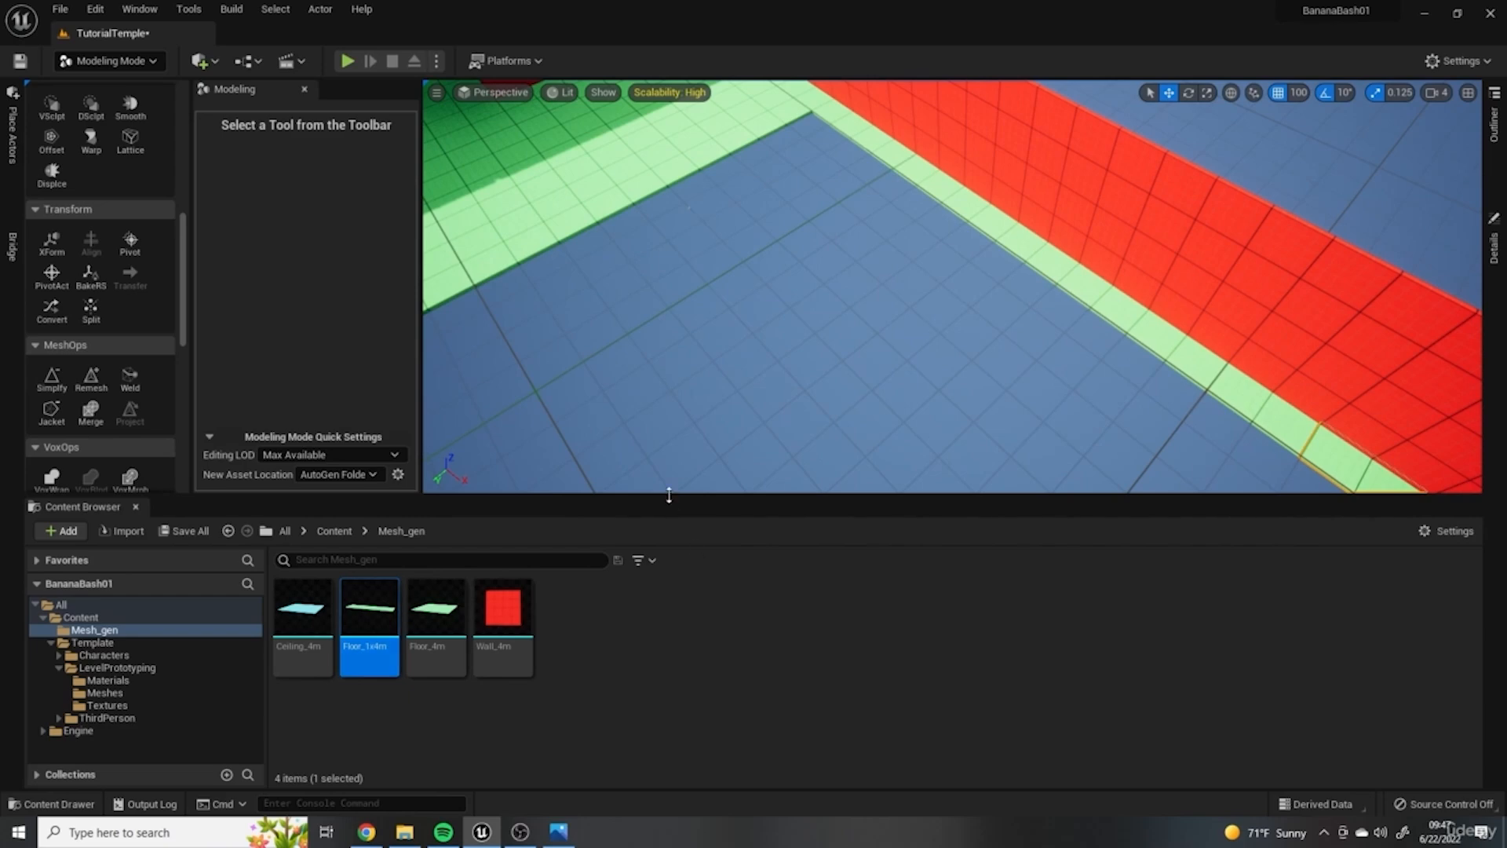
left_click_drag(667, 496, 674, 620)
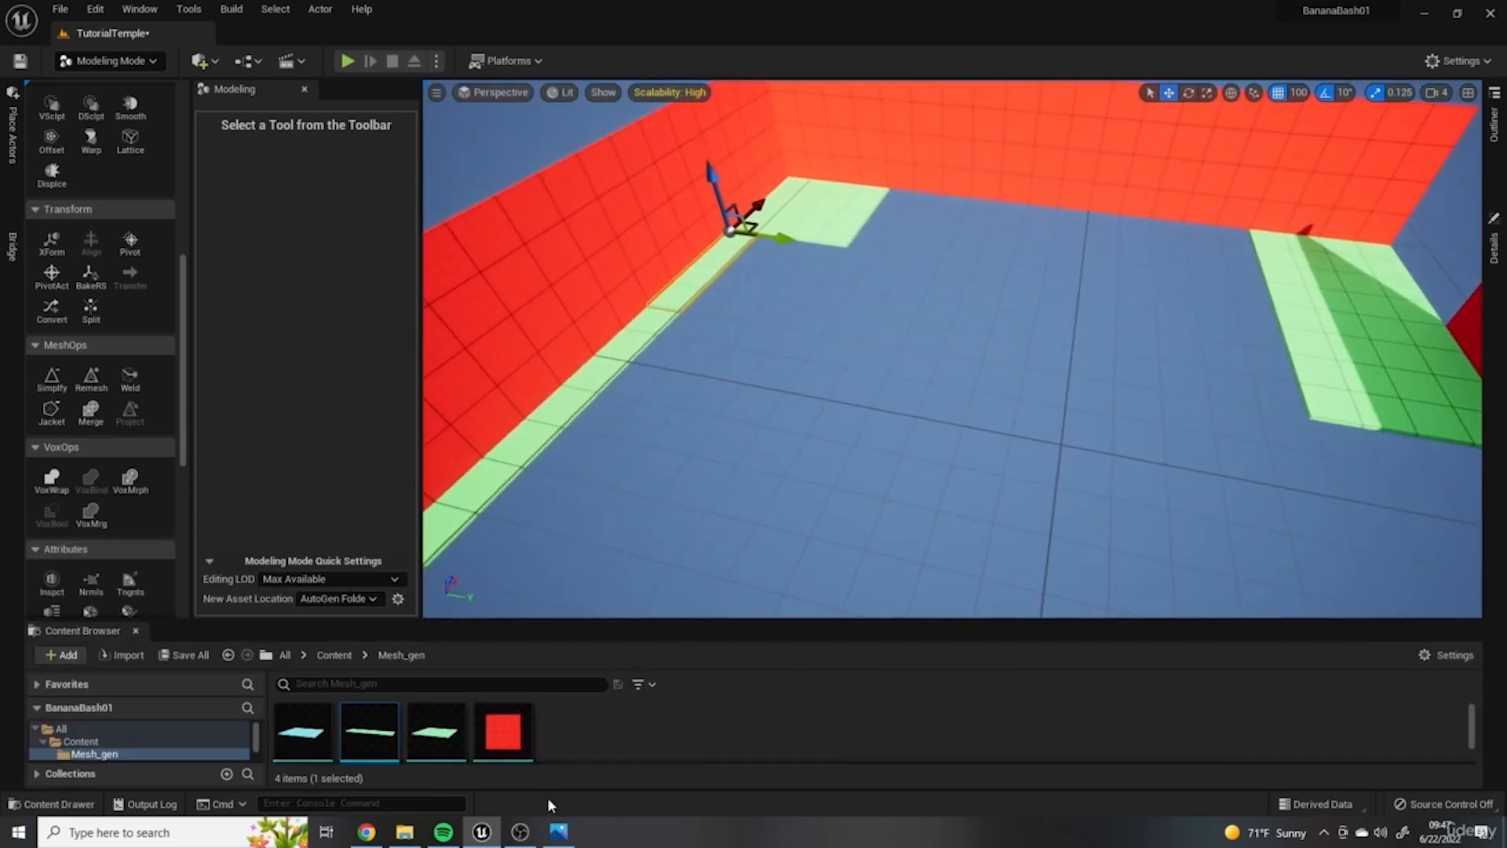
Step: Check the LvlMap.png plan and place rotated Floor_1x4m copies along the east wall from the northeast corner floor
left_click(558, 831)
left_click(1214, 178)
right_click_drag(1077, 237, 1036, 269)
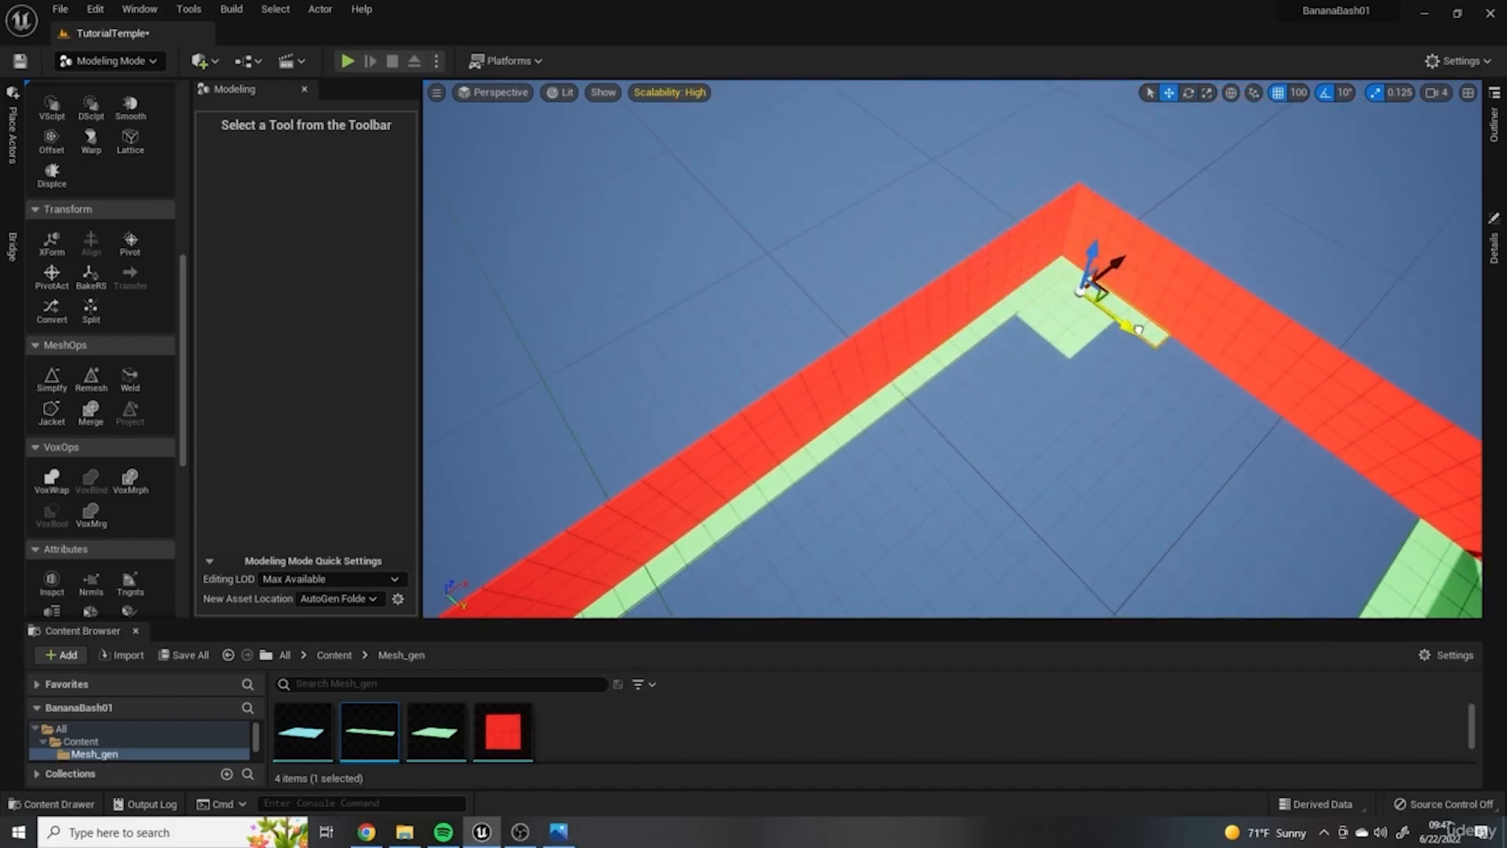
right_click_drag(1029, 371, 944, 307)
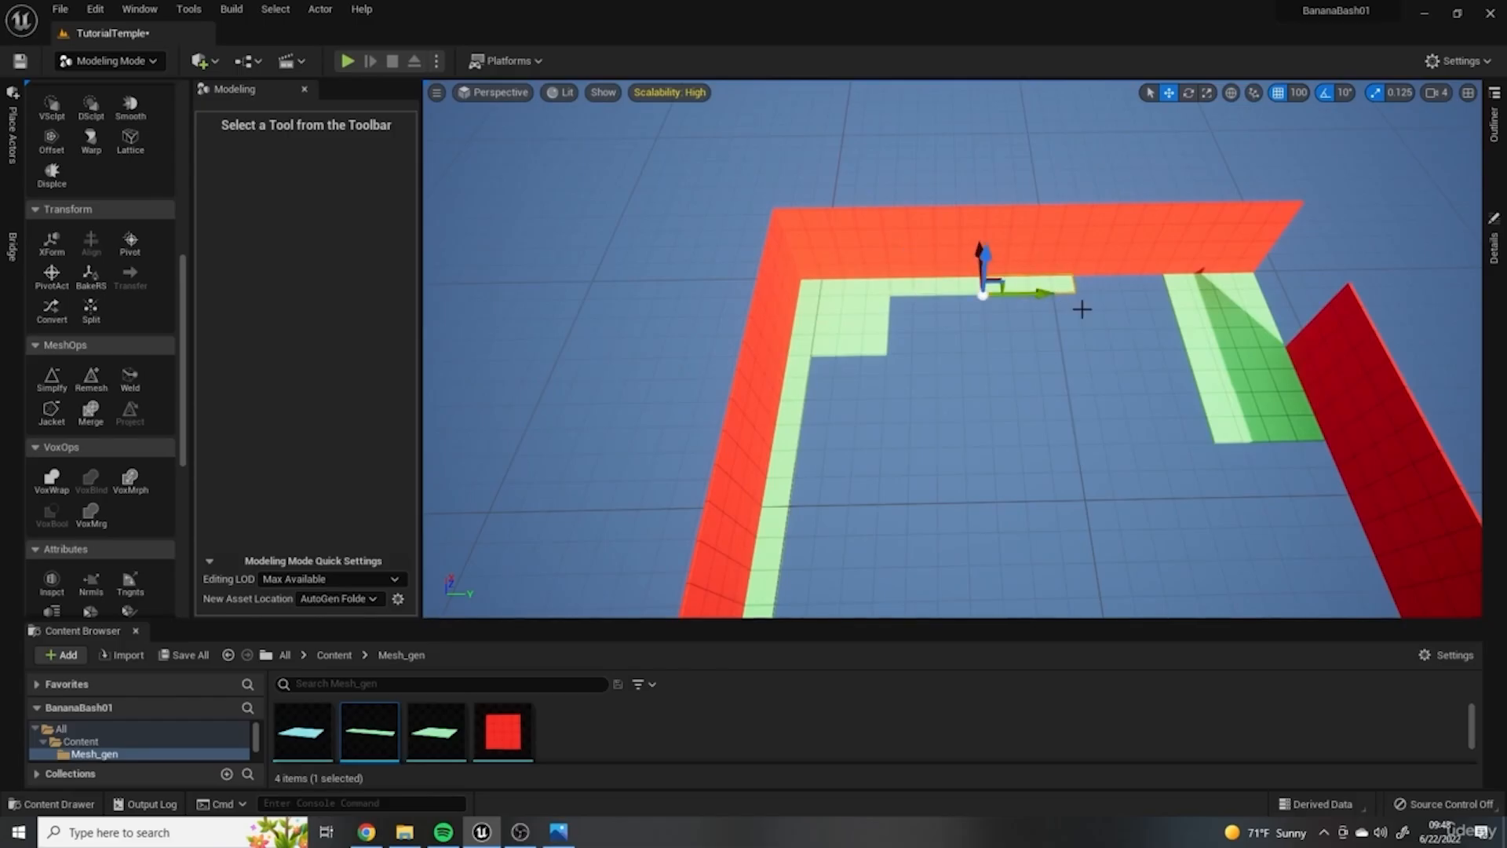
Step: Compare Room 3's floor and wall layout with the LvlMap.png plan from above
right_click_drag(1041, 409, 1043, 360)
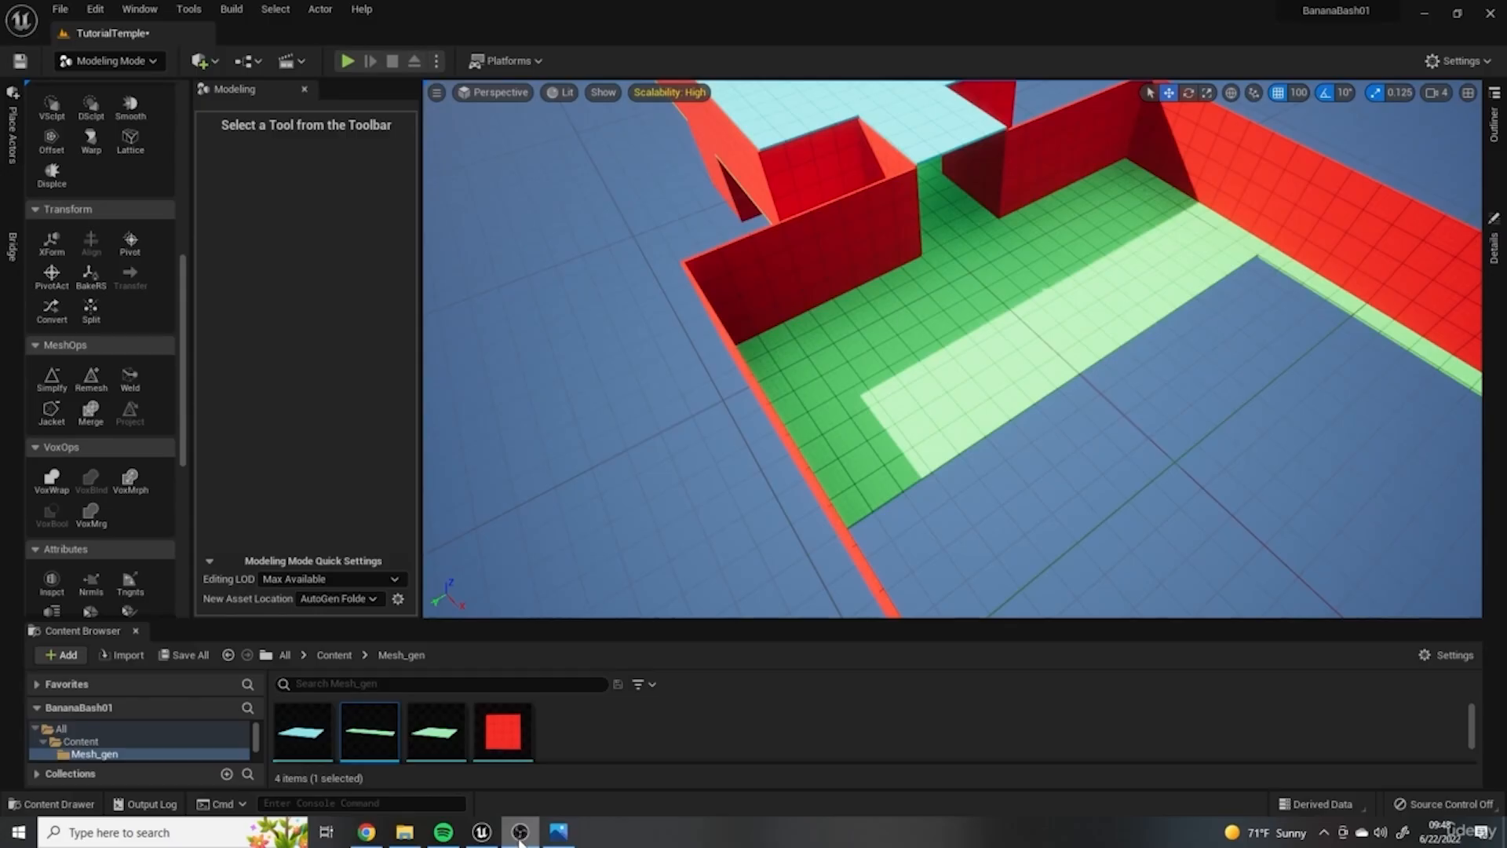
right_click_drag(881, 366, 1094, 390)
right_click_drag(1007, 333, 999, 327)
left_click(558, 831)
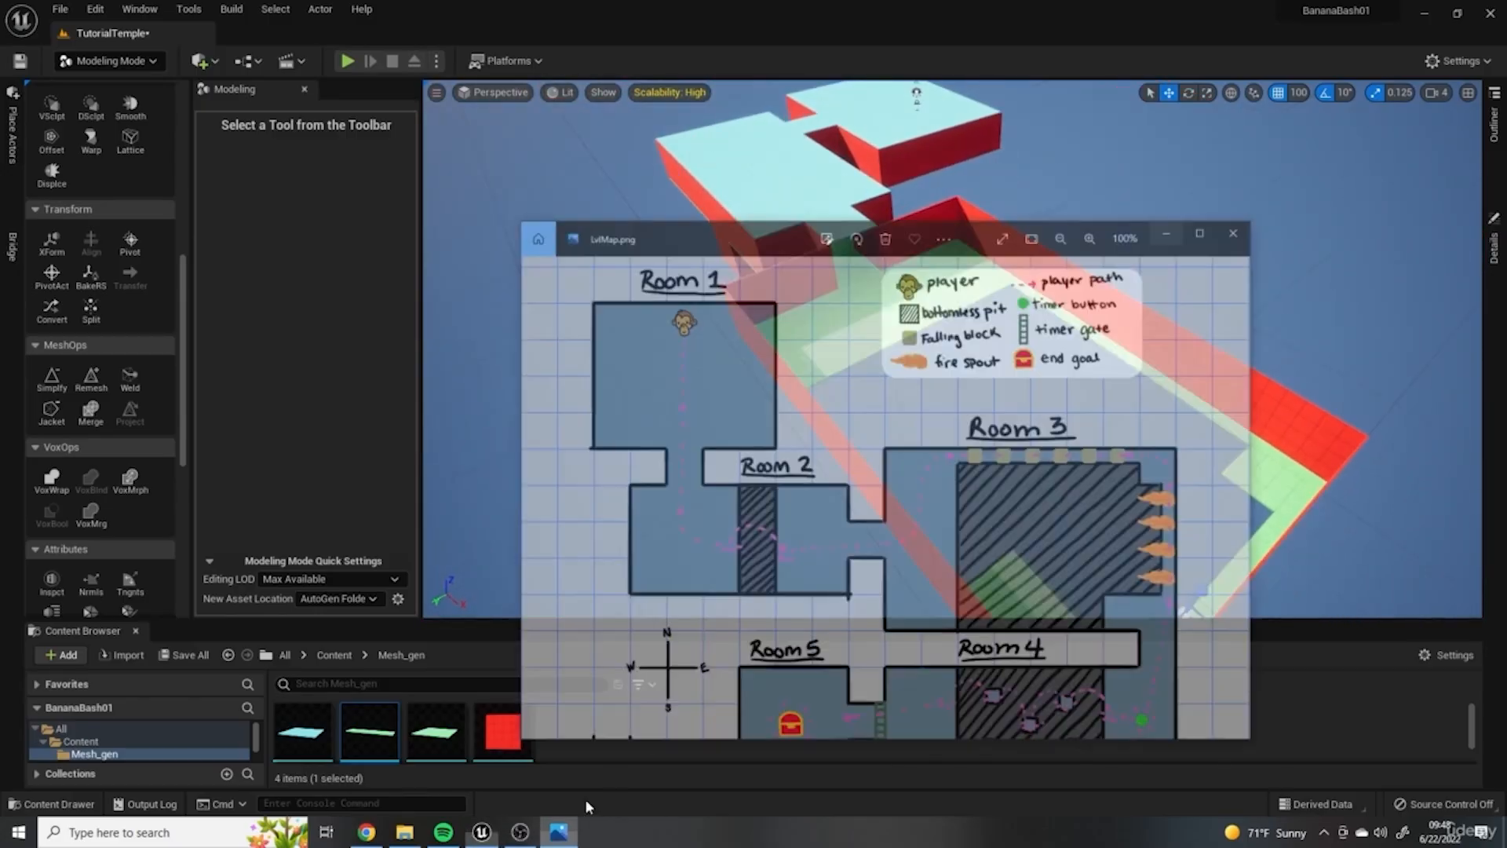
left_click(1217, 183)
right_click_drag(935, 401, 953, 494)
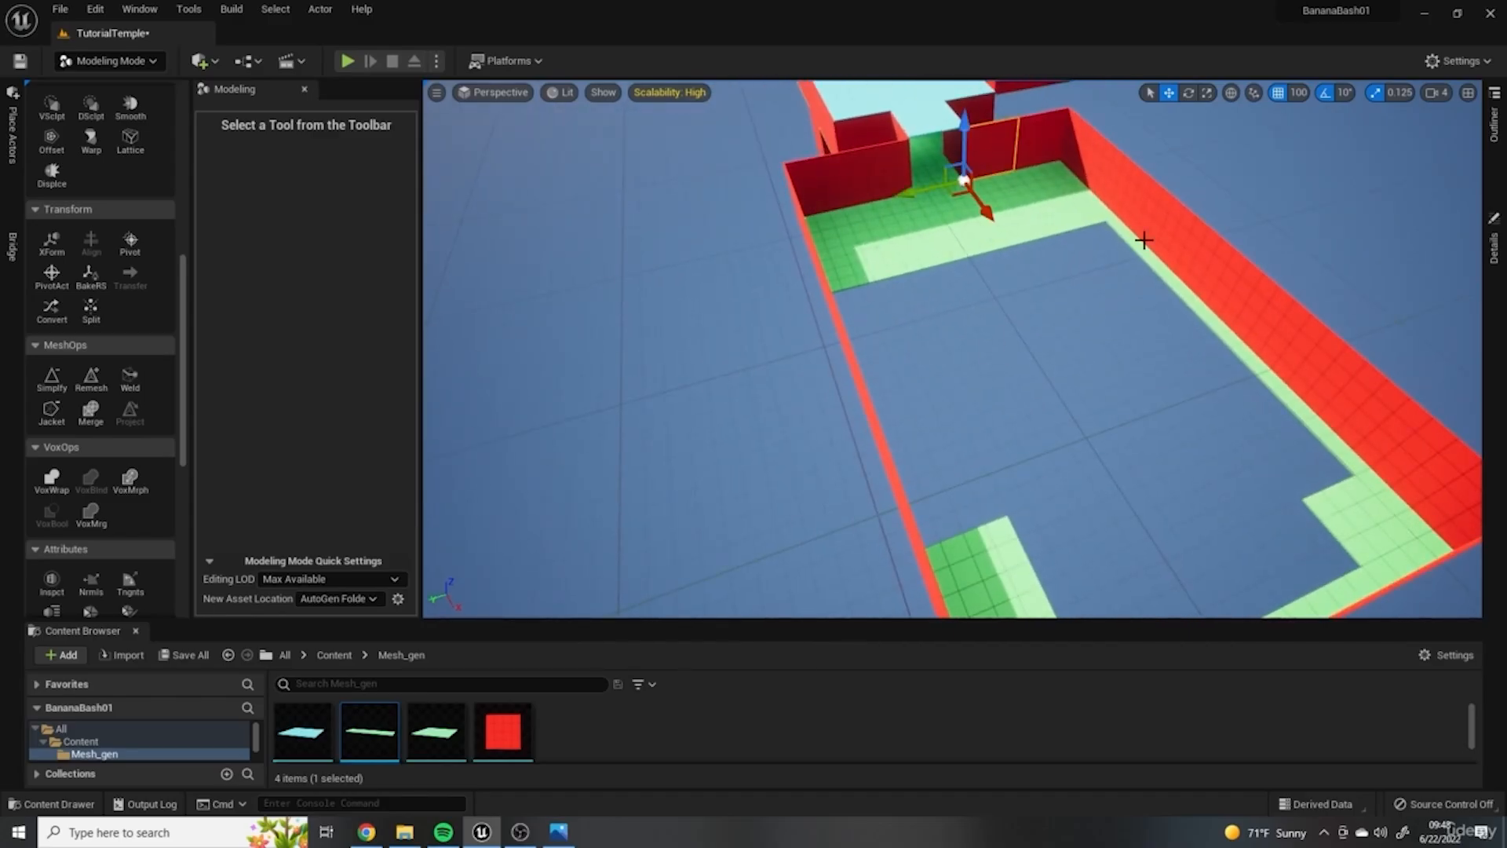